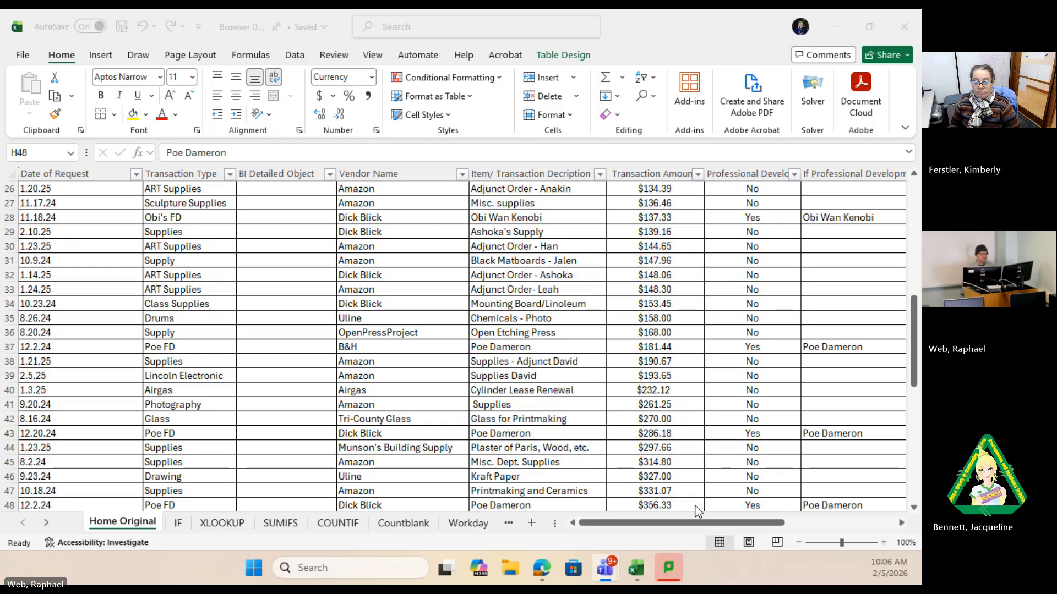
# Step: Examine the functions offered in the library's categories, including Text, Date & Time, and Math & Trig
pyautogui.moveTo(696, 521)
pyautogui.mouseDown()
pyautogui.moveTo(842, 523)
pyautogui.moveTo(685, 523)
pyautogui.mouseUp()
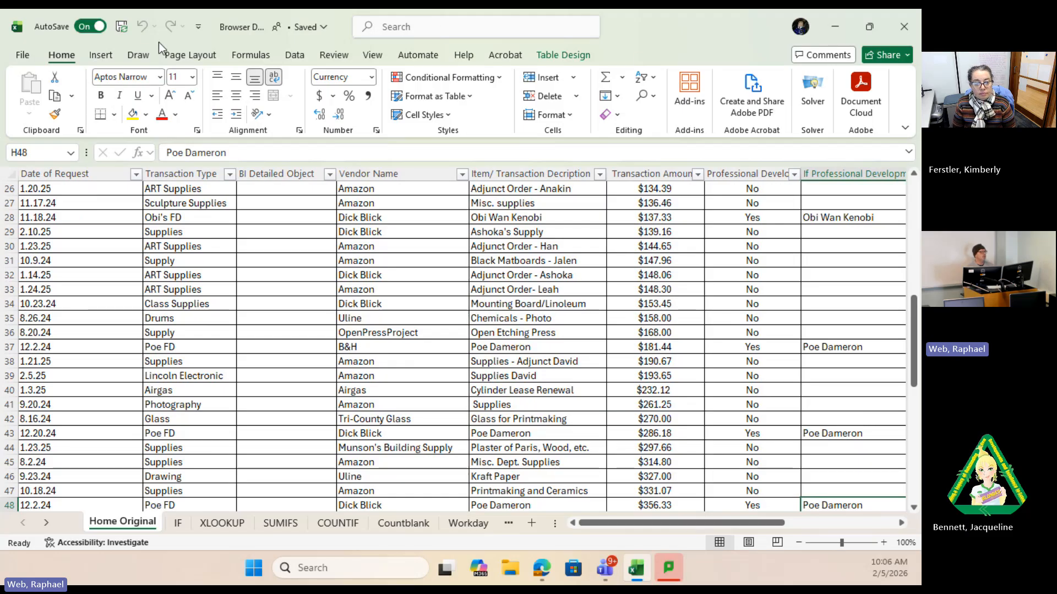
pyautogui.click(318, 24)
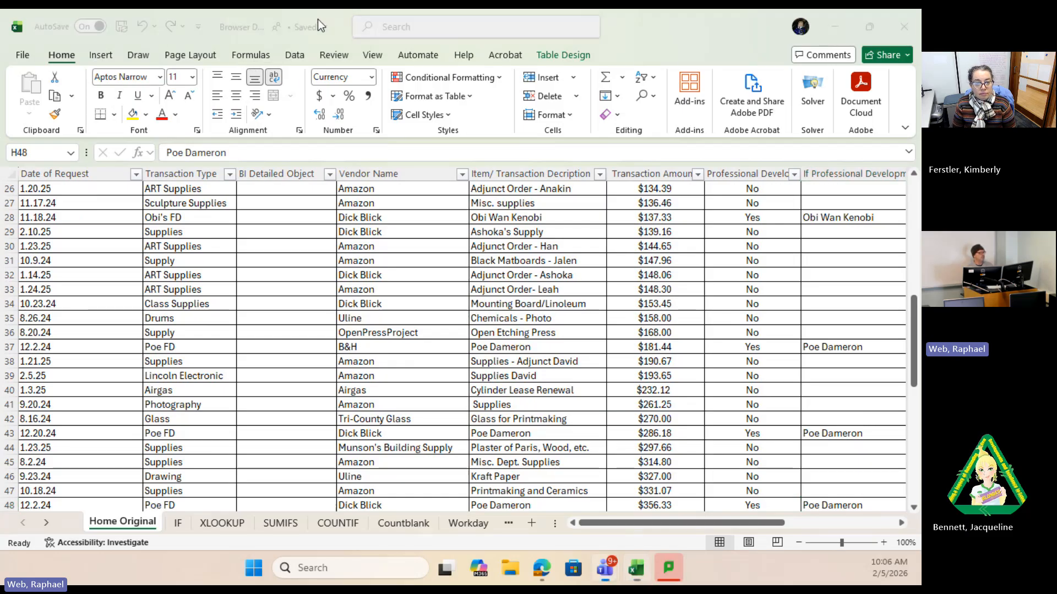
pyautogui.click(250, 56)
pyautogui.click(254, 55)
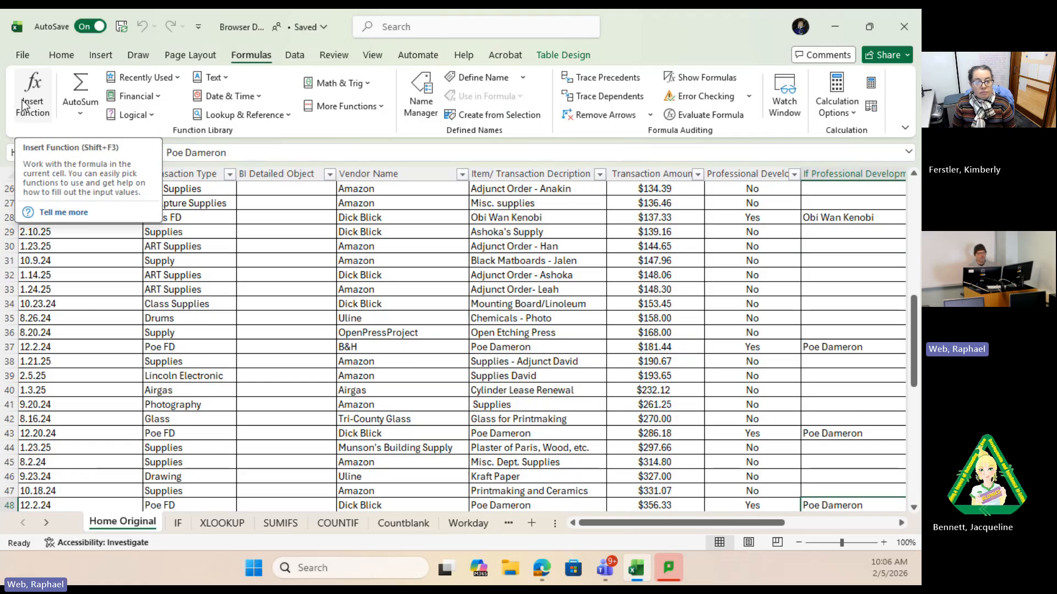
pyautogui.click(158, 81)
pyautogui.click(201, 80)
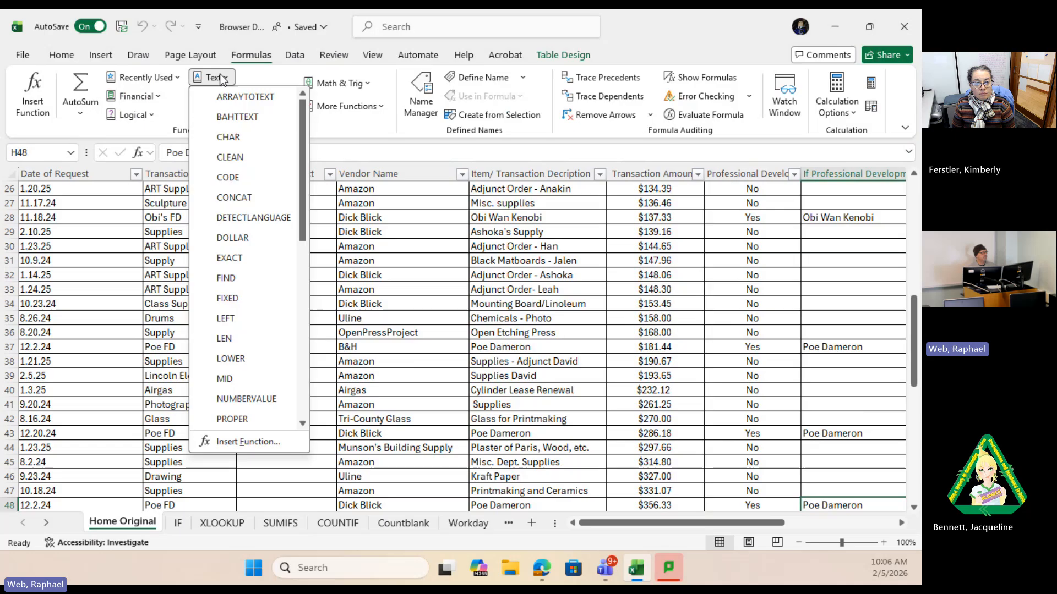
pyautogui.click(143, 96)
pyautogui.click(143, 96)
pyautogui.click(236, 96)
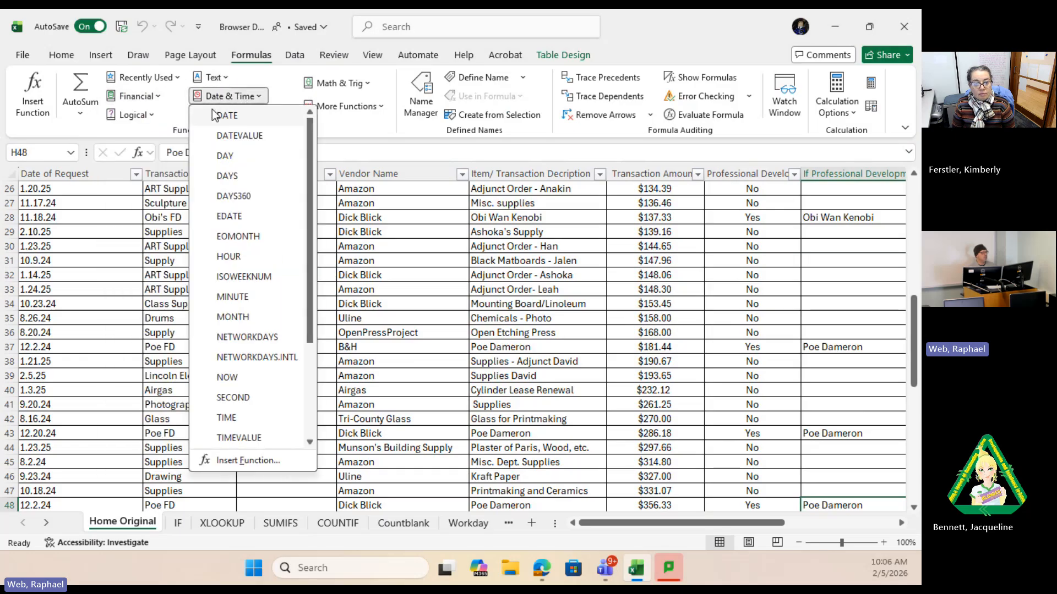
pyautogui.click(141, 114)
pyautogui.click(141, 115)
pyautogui.click(242, 115)
pyautogui.click(352, 83)
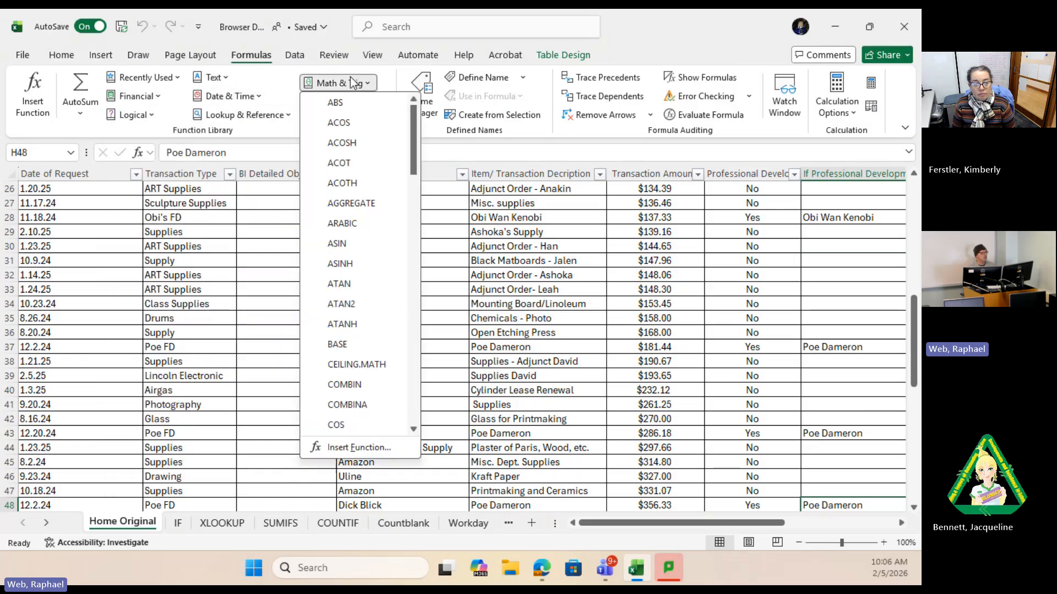
pyautogui.click(252, 87)
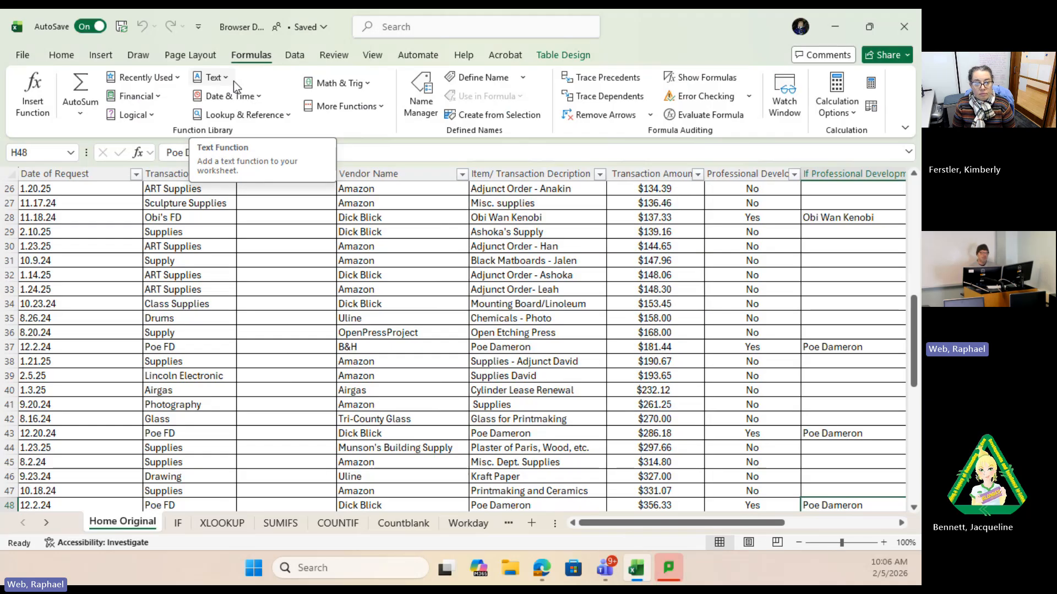
# Step: Search the Insert Function dialog for "i would like to sum a range of numbers"
pyautogui.click(31, 95)
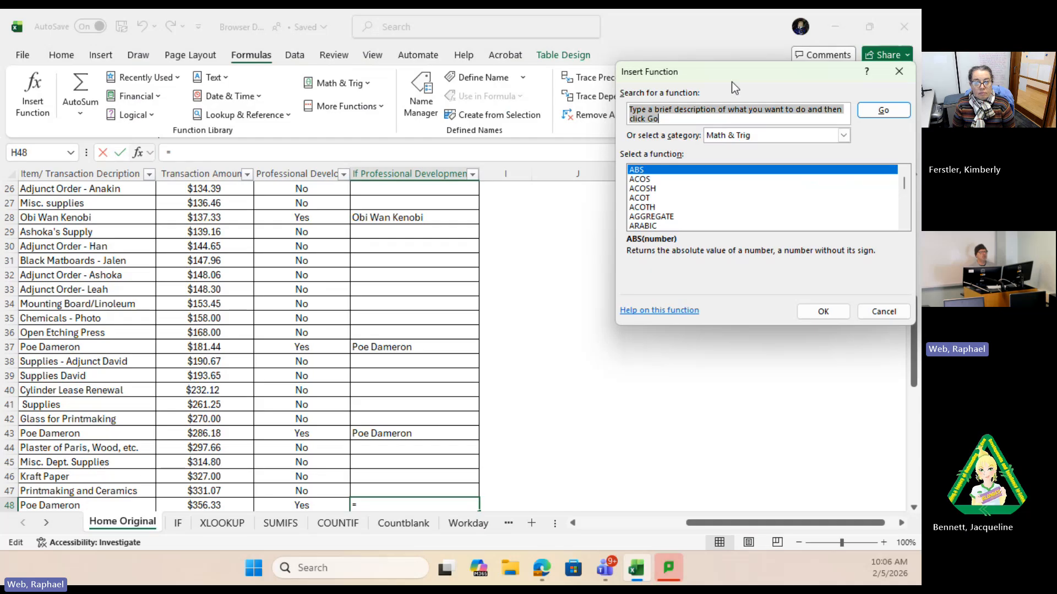
pyautogui.moveTo(758, 74); pyautogui.dragTo(663, 176)
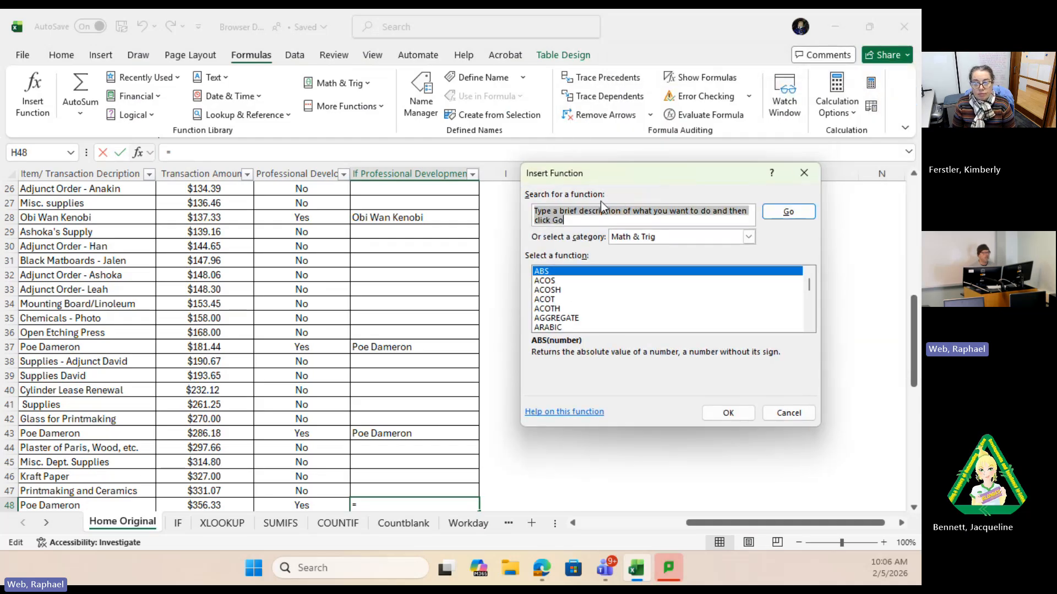
pyautogui.write('i wou')
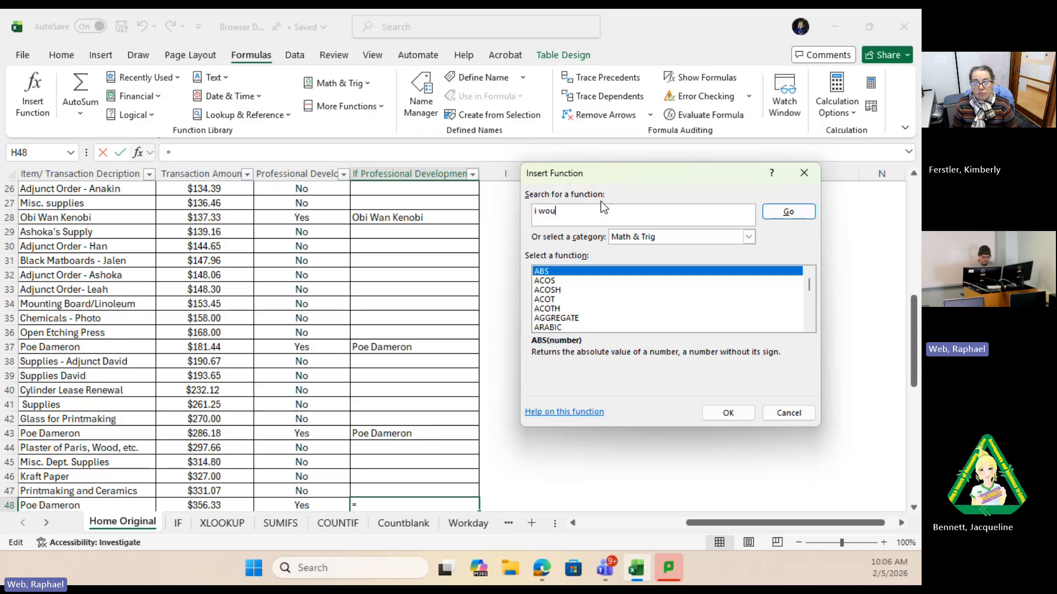
pyautogui.write('ld like to')
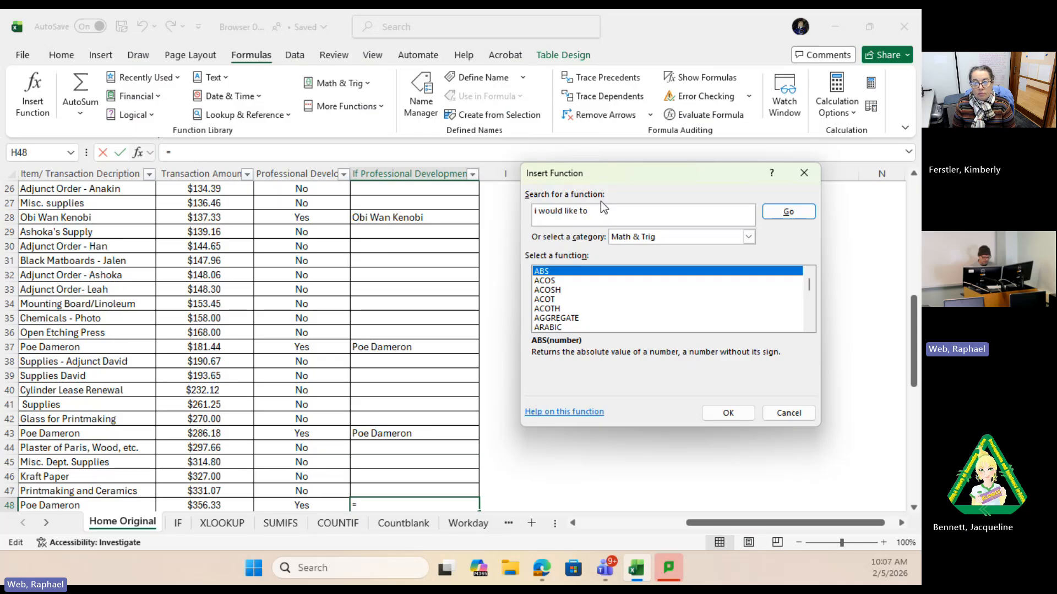
pyautogui.write(' sum a range of numbers')
pyautogui.press('Return')
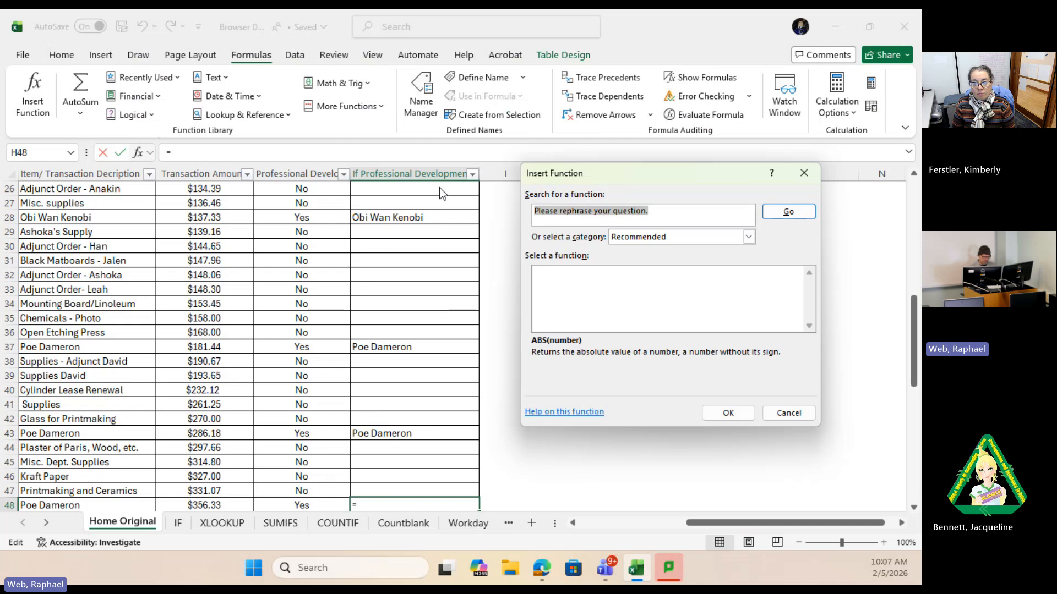
# Step: Look up the functions matching "sum" and "if" in the Insert Function dialog, and close it without inserting anything
pyautogui.write('sum')
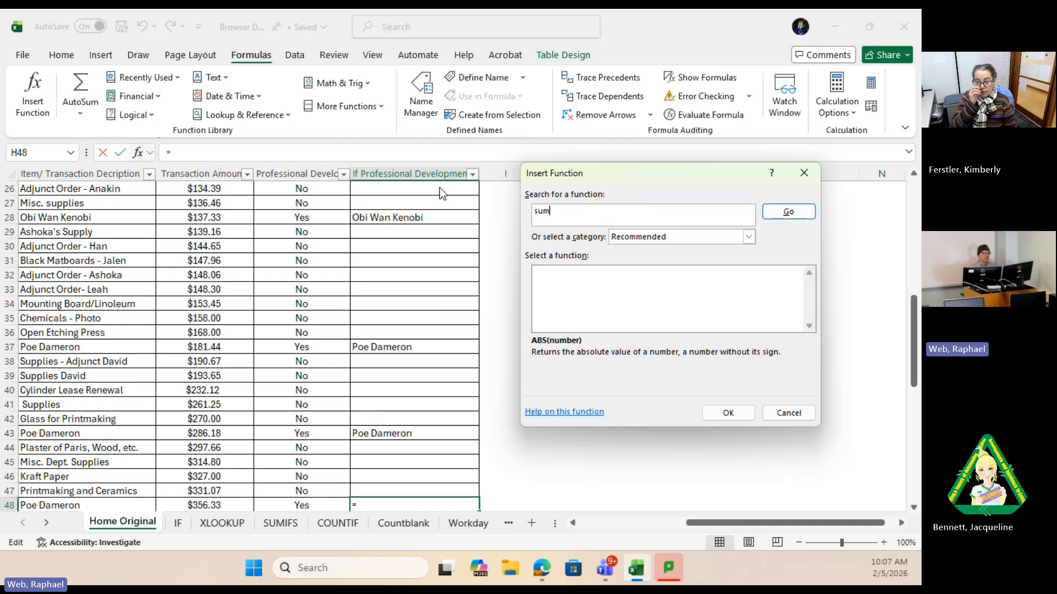
pyautogui.click(788, 214)
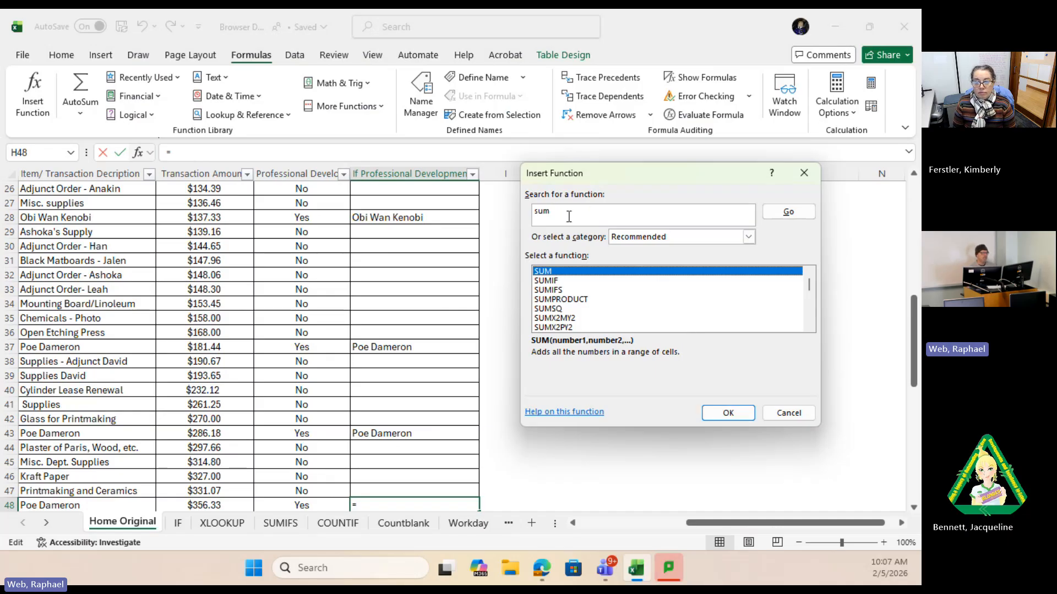
pyautogui.press('Return')
pyautogui.write('if')
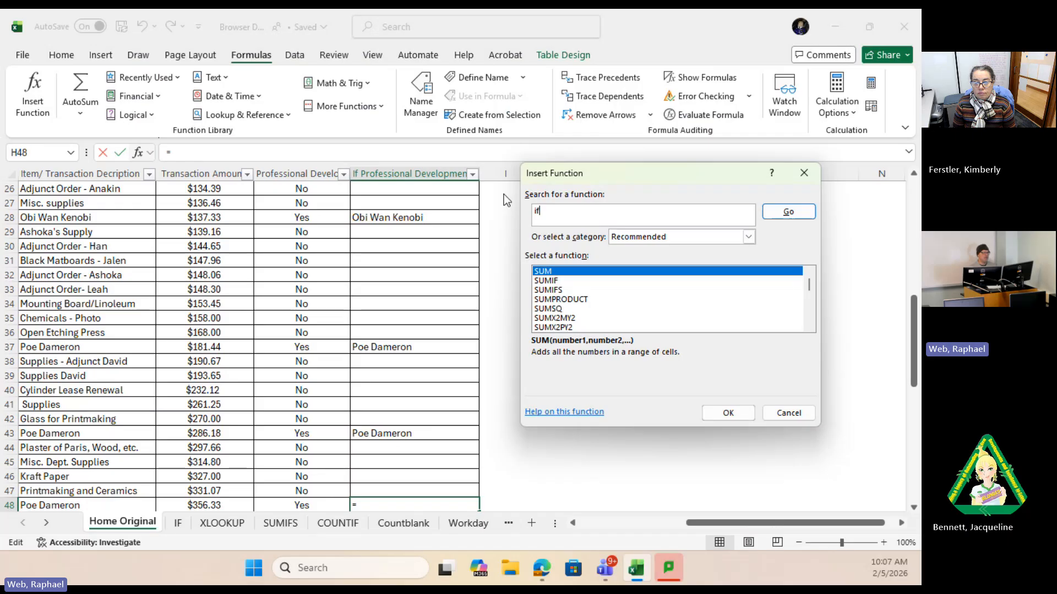
pyautogui.click(789, 212)
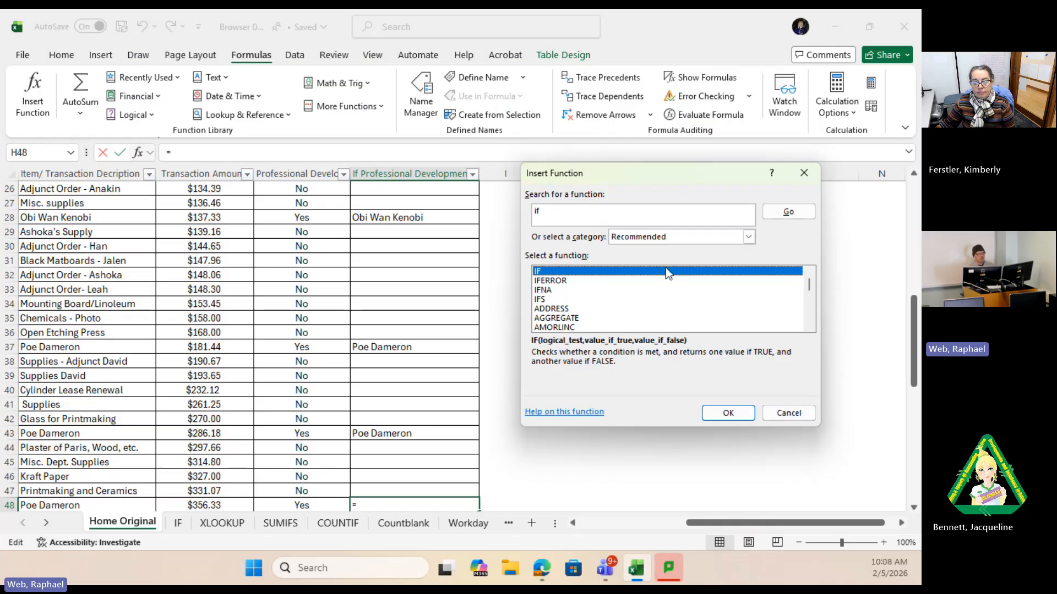
pyautogui.click(800, 422)
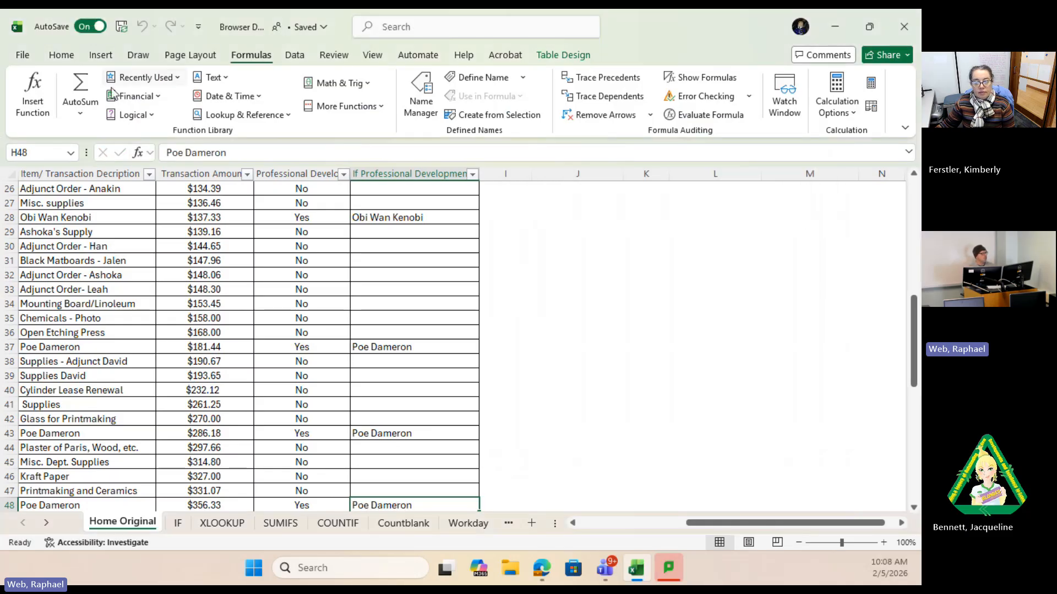
# Step: Review the AutoSum calculation choices and the Transaction Amount column from its header to its last entries
pyautogui.click(78, 105)
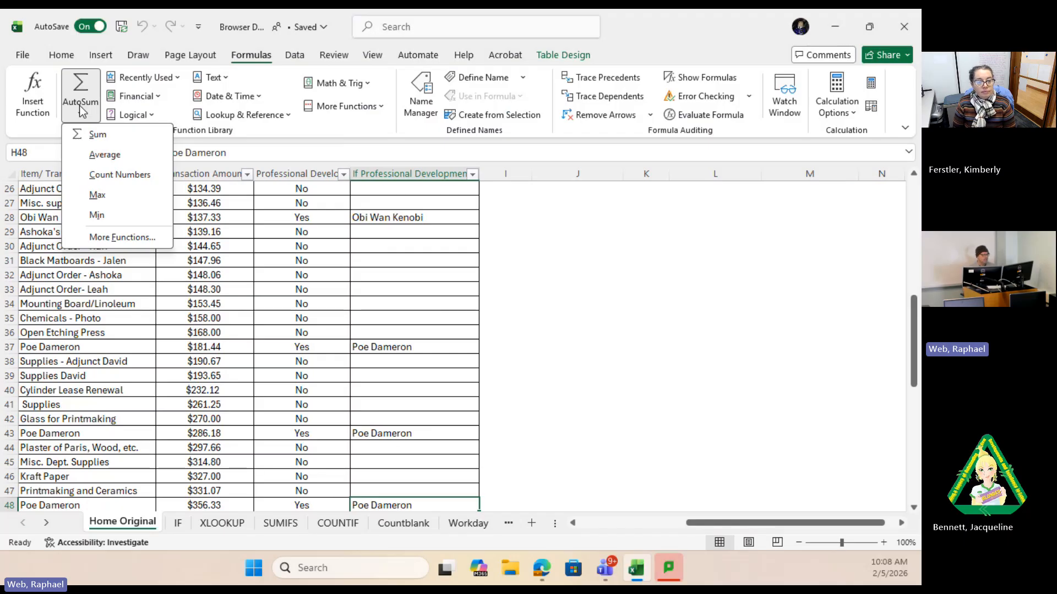
pyautogui.click(563, 266)
pyautogui.scroll(-5, 148, 227)
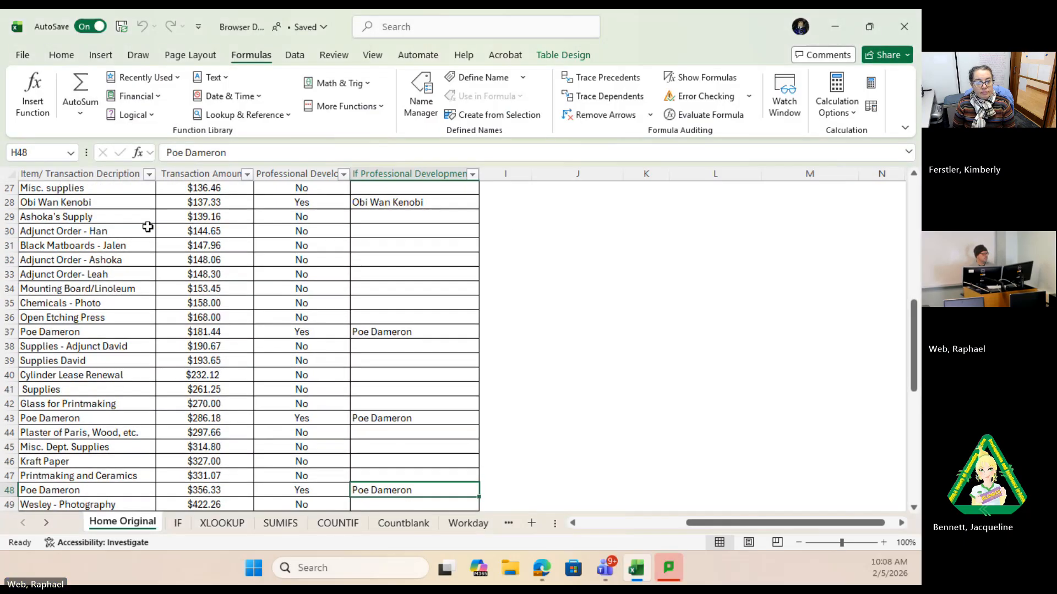
pyautogui.scroll(-7, 151, 233)
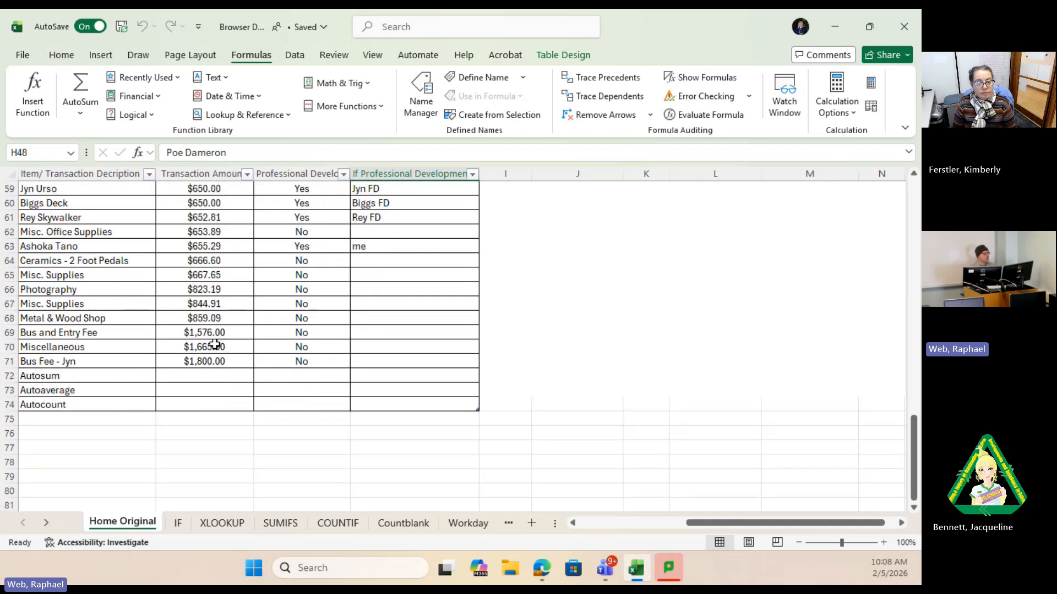
pyautogui.scroll(18, 219, 327)
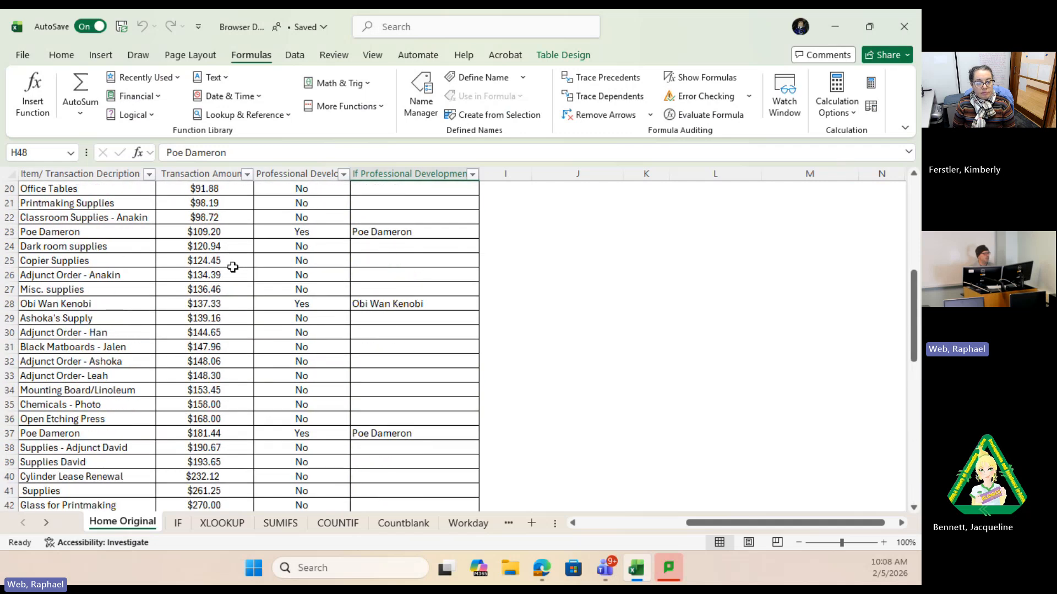
pyautogui.scroll(3, 227, 239)
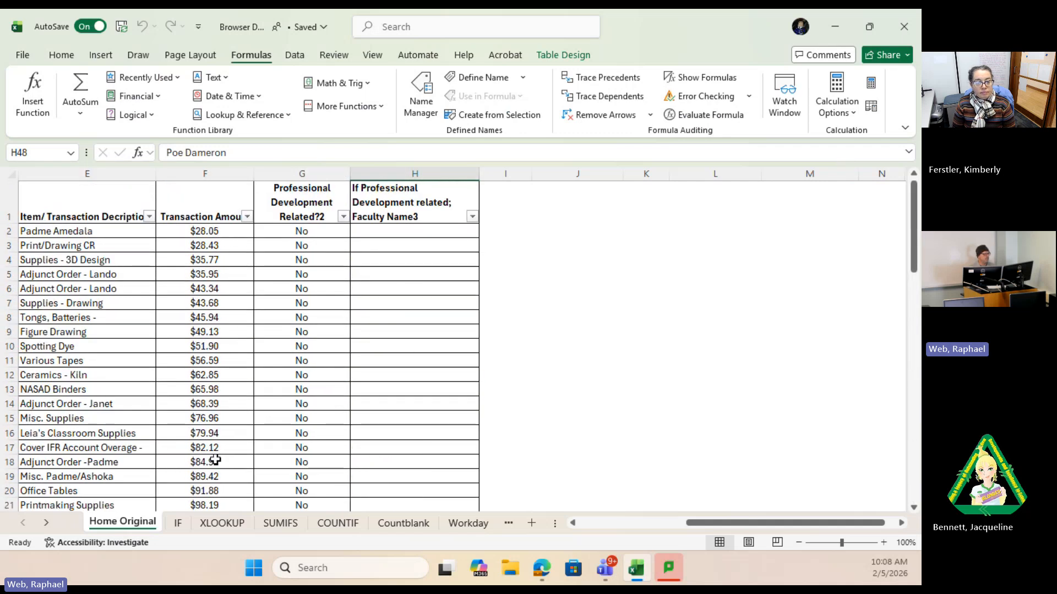
pyautogui.scroll(-4, 218, 431)
pyautogui.scroll(-15, 217, 431)
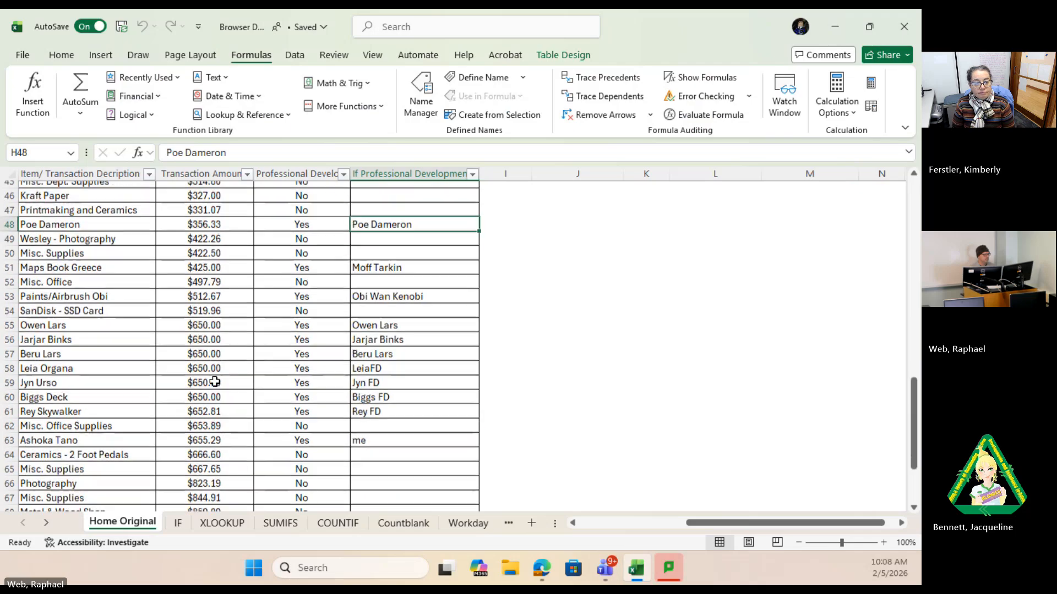
pyautogui.scroll(-2, 214, 375)
# Step: Insert an AutoSum total of the Transaction Amount column in cell F75
pyautogui.click(205, 420)
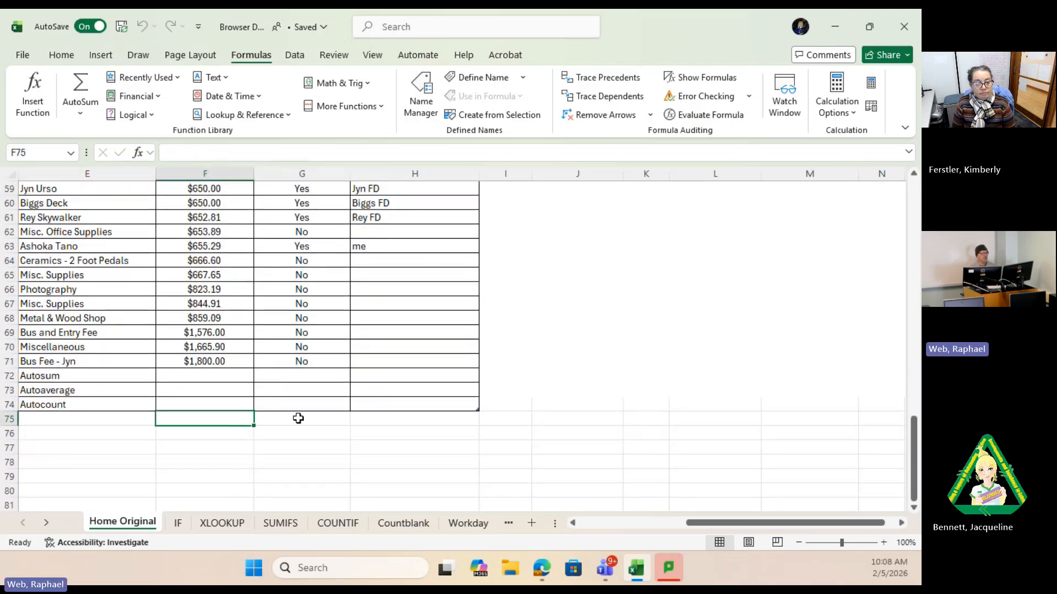
pyautogui.click(77, 115)
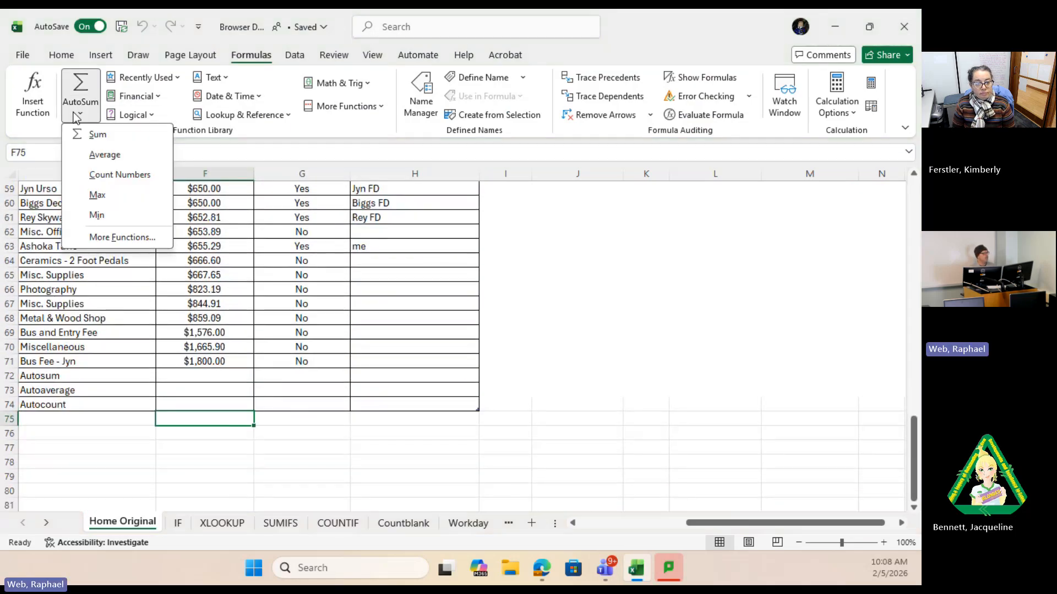
pyautogui.click(109, 137)
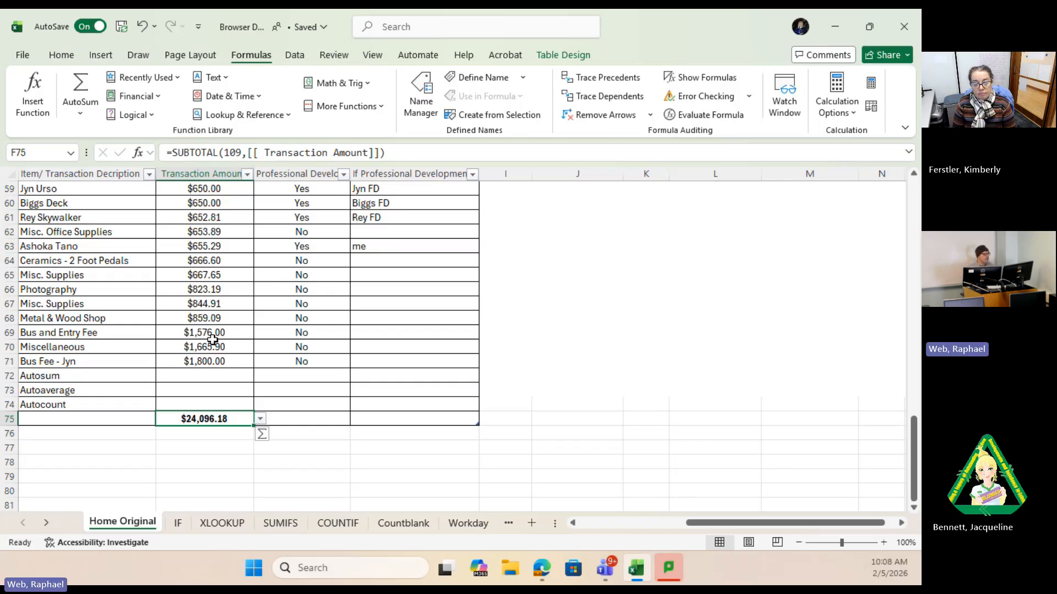
# Step: Insert an AutoSum average in cell F76 that covers the transaction amounts in F2:F71
pyautogui.click(210, 434)
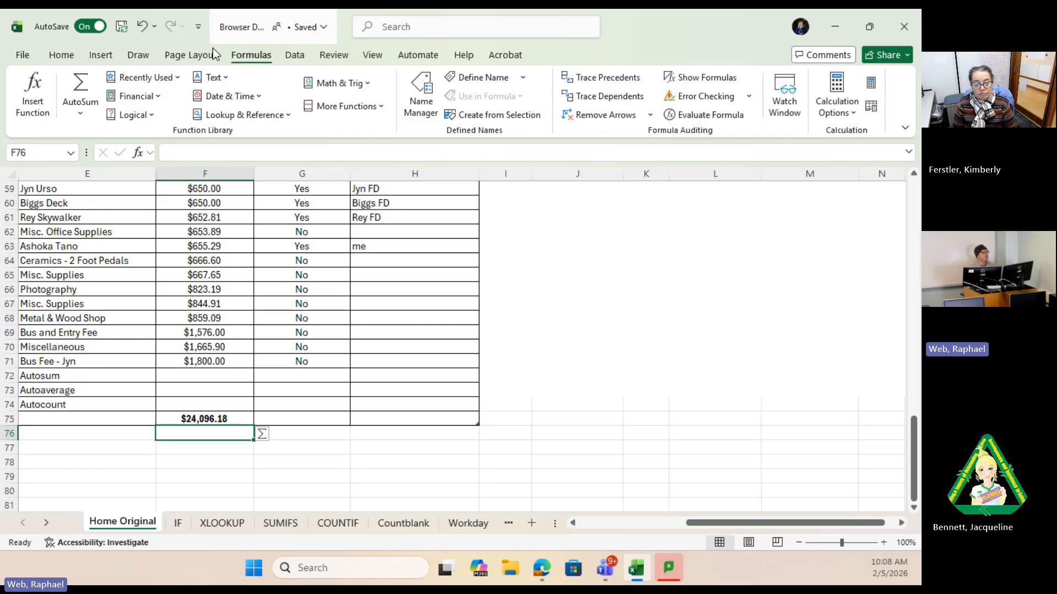
pyautogui.click(87, 112)
pyautogui.click(105, 154)
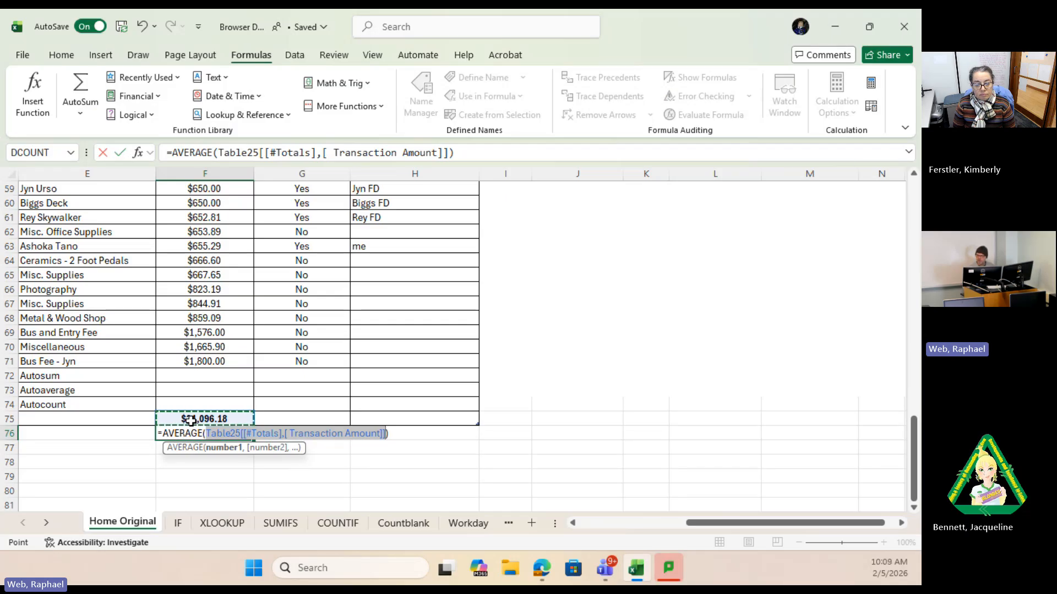
pyautogui.scroll(17, 220, 357)
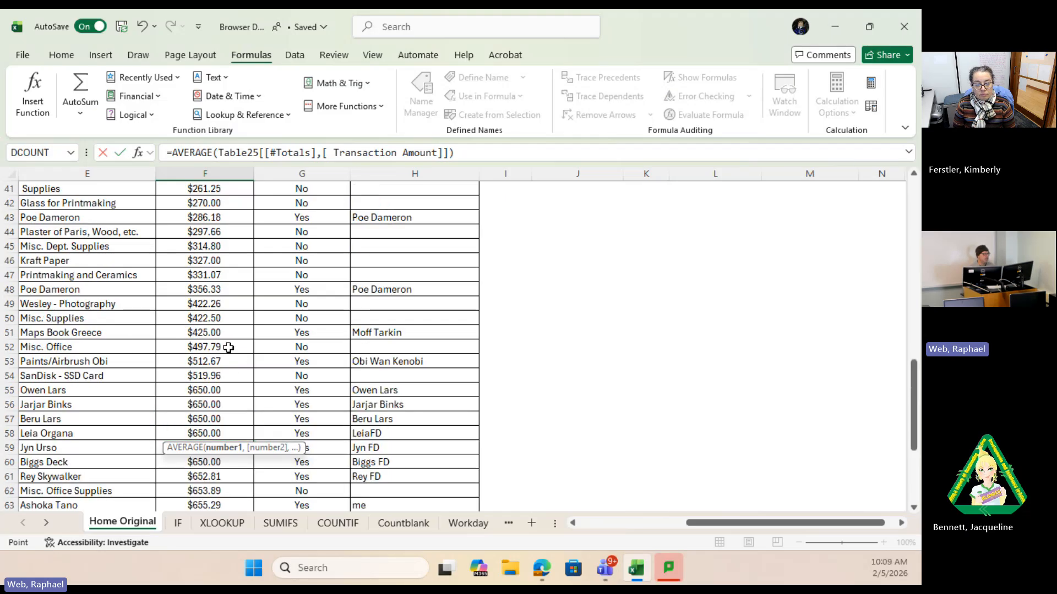
pyautogui.scroll(3, 224, 302)
pyautogui.scroll(-20, 220, 298)
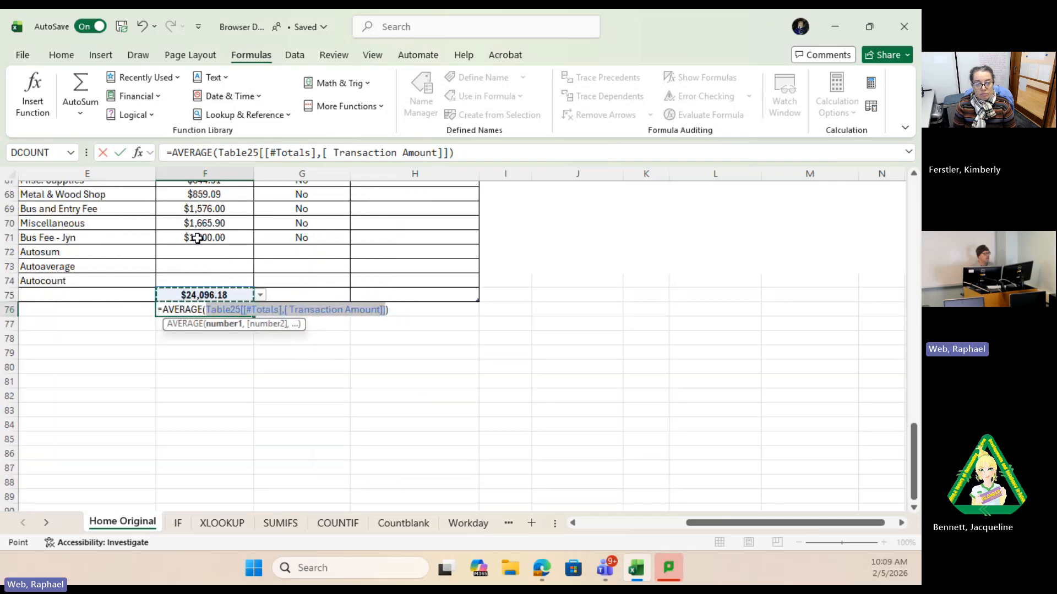
pyautogui.moveTo(197, 238); pyautogui.dragTo(168, 237)
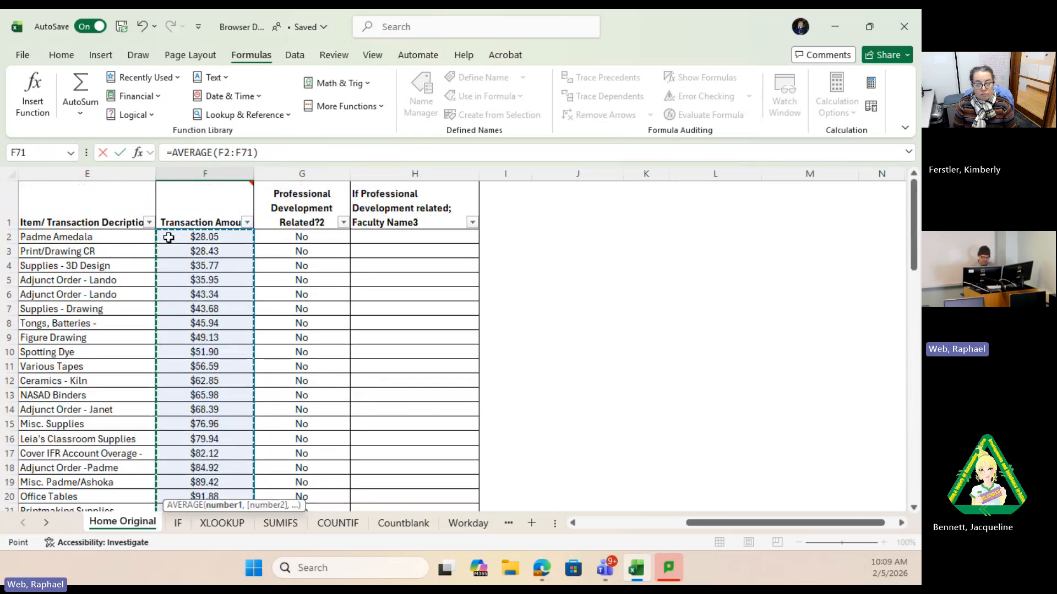
pyautogui.press('Return')
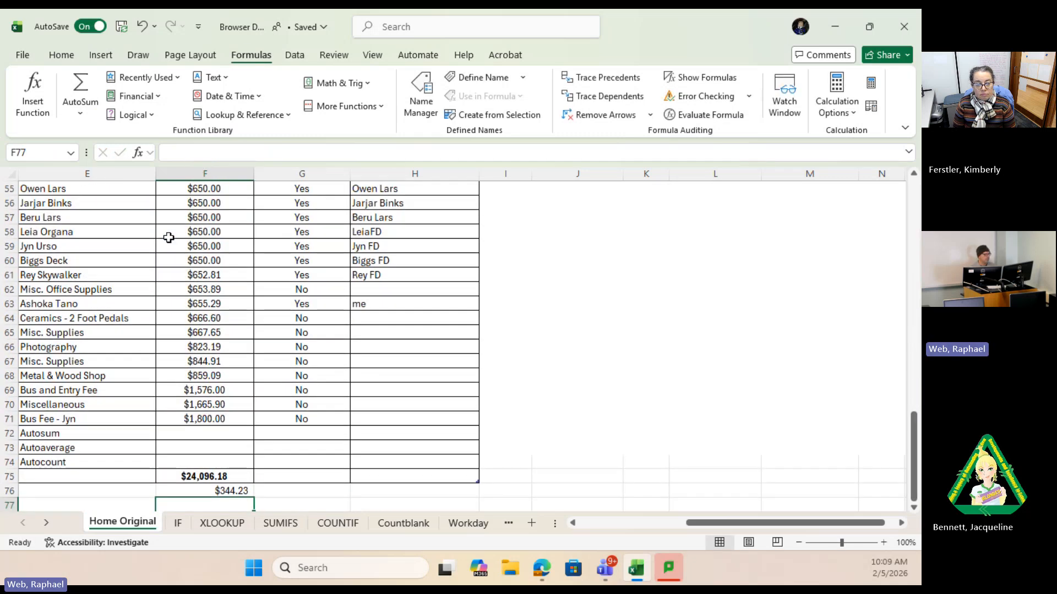
pyautogui.click(216, 491)
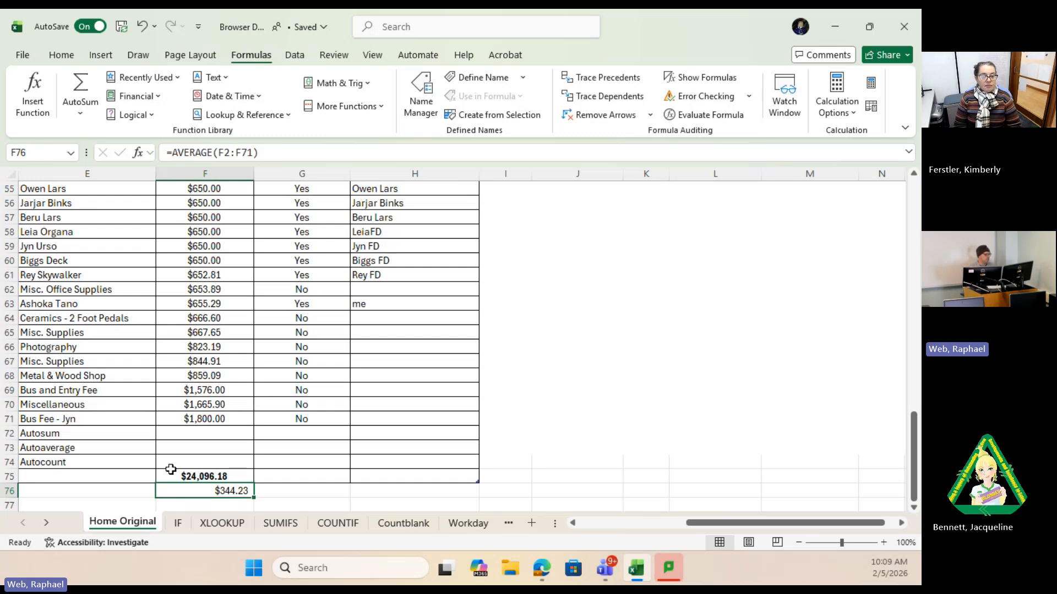
# Step: Insert an AutoSum Count Numbers formula in cell F77 that covers the transaction amounts in F2:F71
pyautogui.scroll(-1, 171, 470)
pyautogui.click(179, 463)
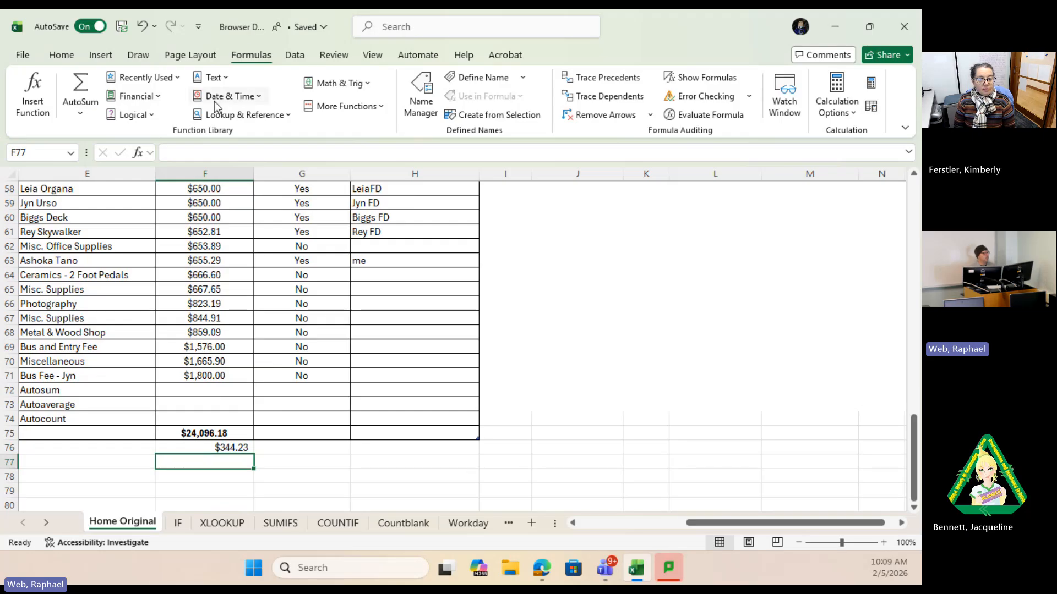
pyautogui.click(81, 113)
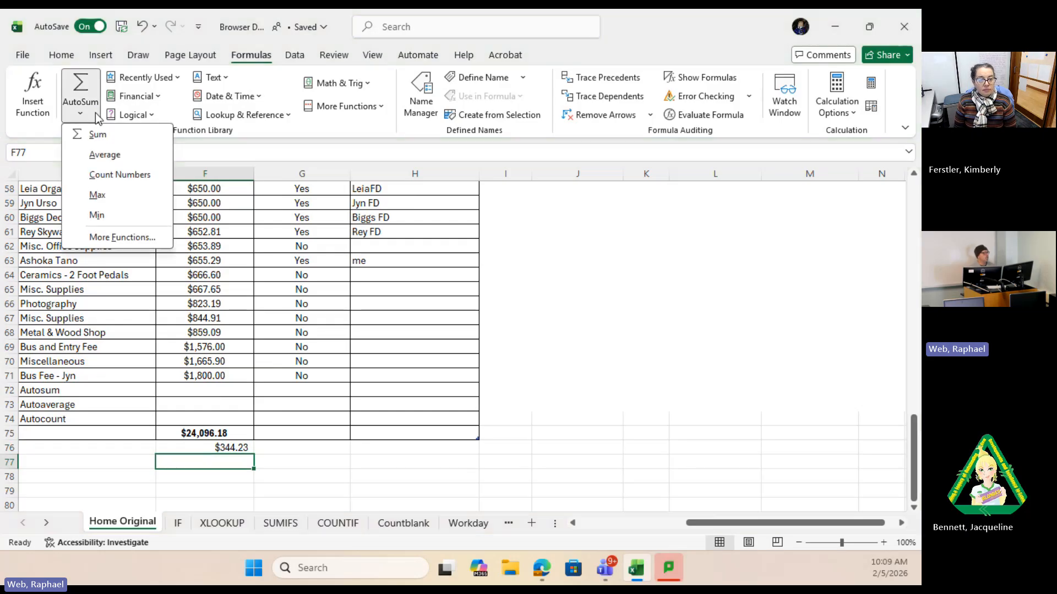
pyautogui.click(114, 175)
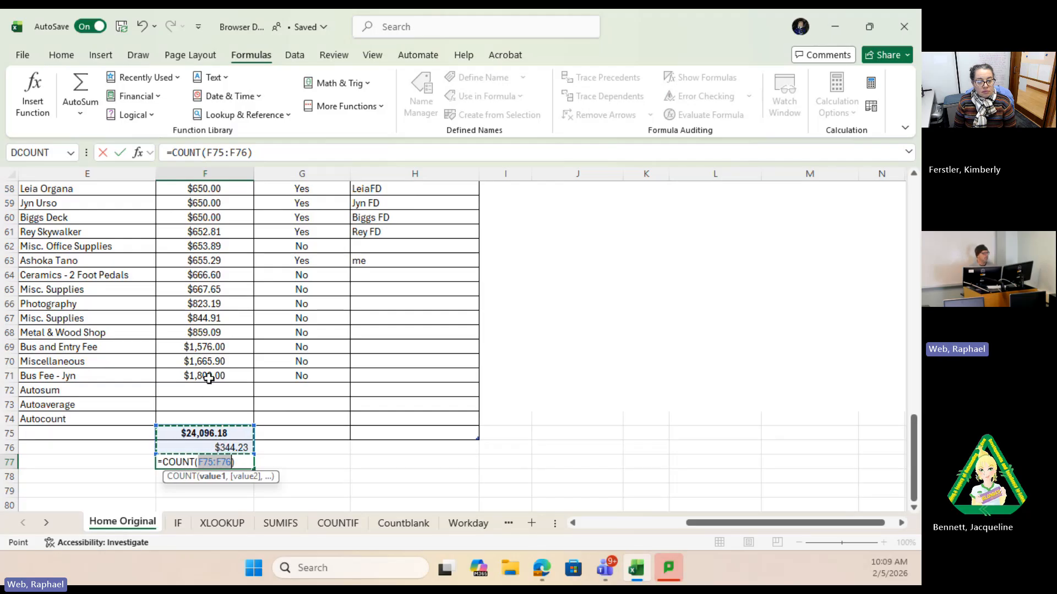
pyautogui.moveTo(208, 378); pyautogui.dragTo(186, 233)
pyautogui.press('Return')
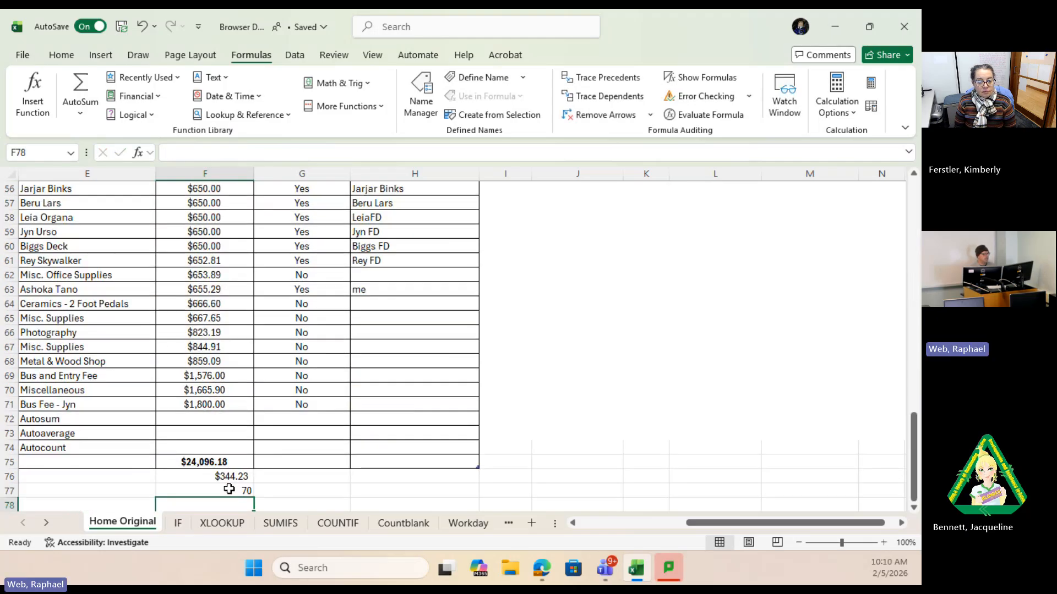
# Step: Check the count formula in F77 against the Transaction Amount column and review the remaining AutoSum calculation choices
pyautogui.click(222, 490)
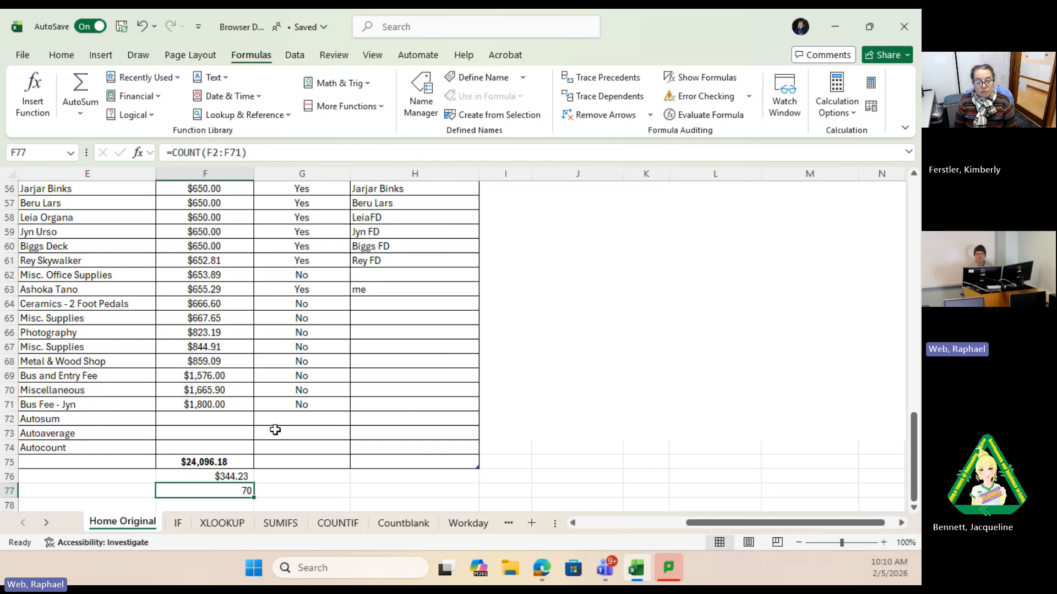
pyautogui.scroll(12, 276, 424)
pyautogui.scroll(6, 272, 399)
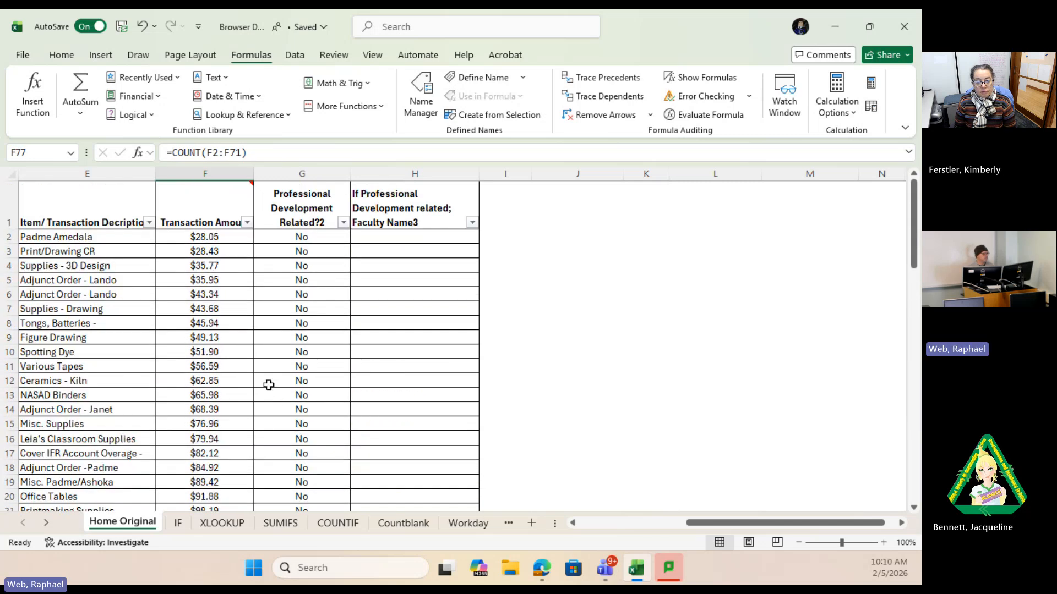
pyautogui.scroll(-9, 264, 374)
pyautogui.scroll(-2, 245, 374)
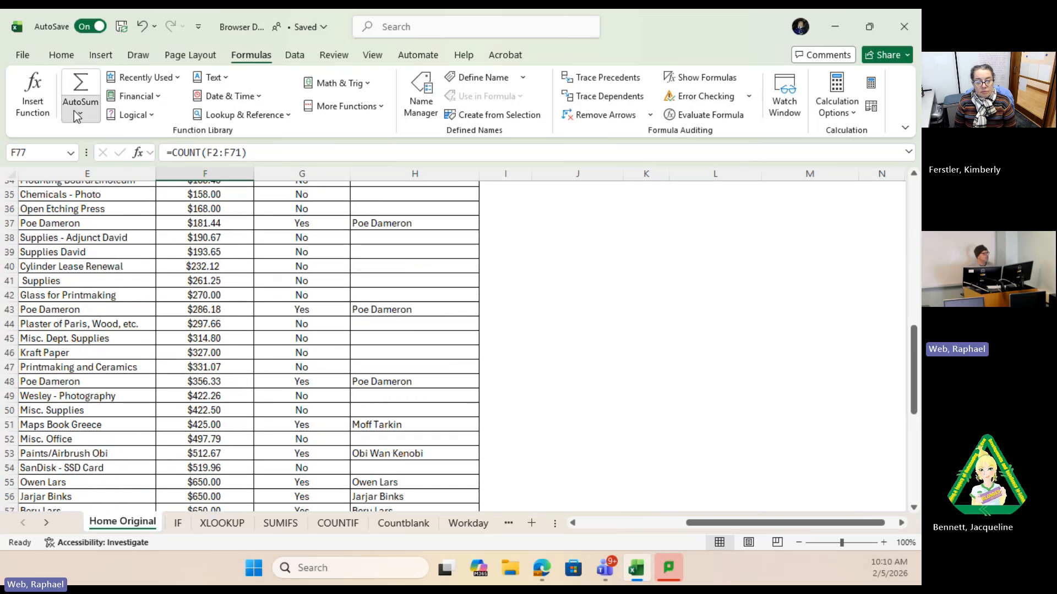
pyautogui.click(80, 112)
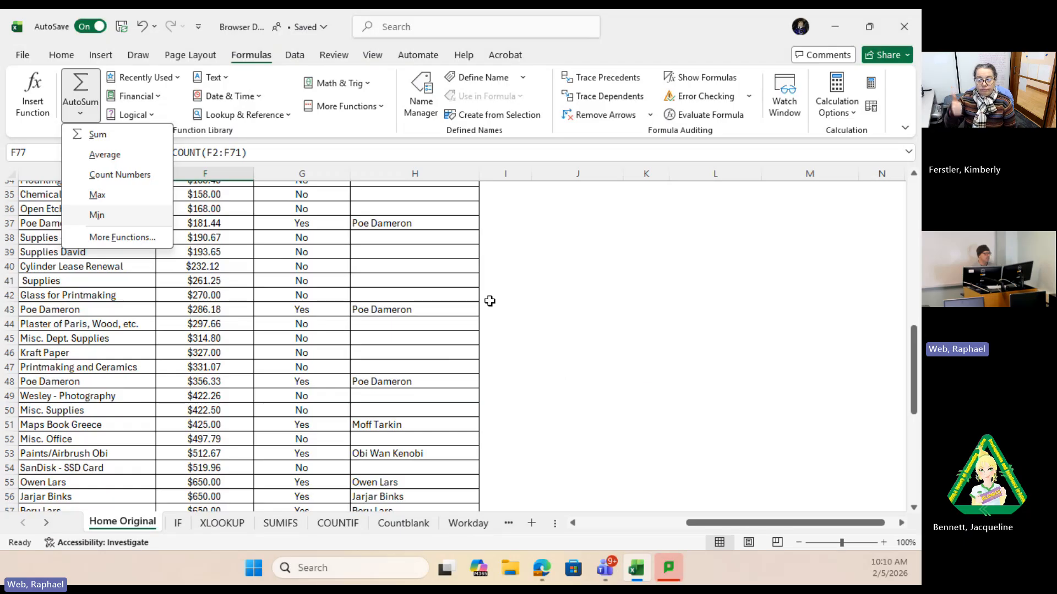
pyautogui.scroll(-8, 425, 319)
pyautogui.scroll(-1, 395, 327)
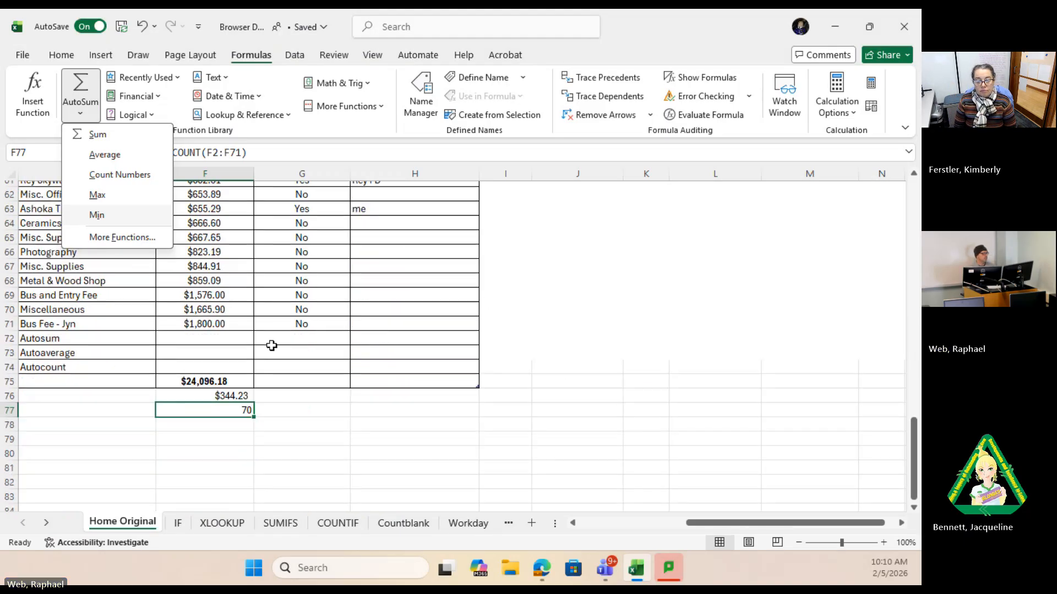
# Step: Clear the average formula from cell F76 and the count formula from cell F77
pyautogui.click(212, 394)
pyautogui.press('Delete')
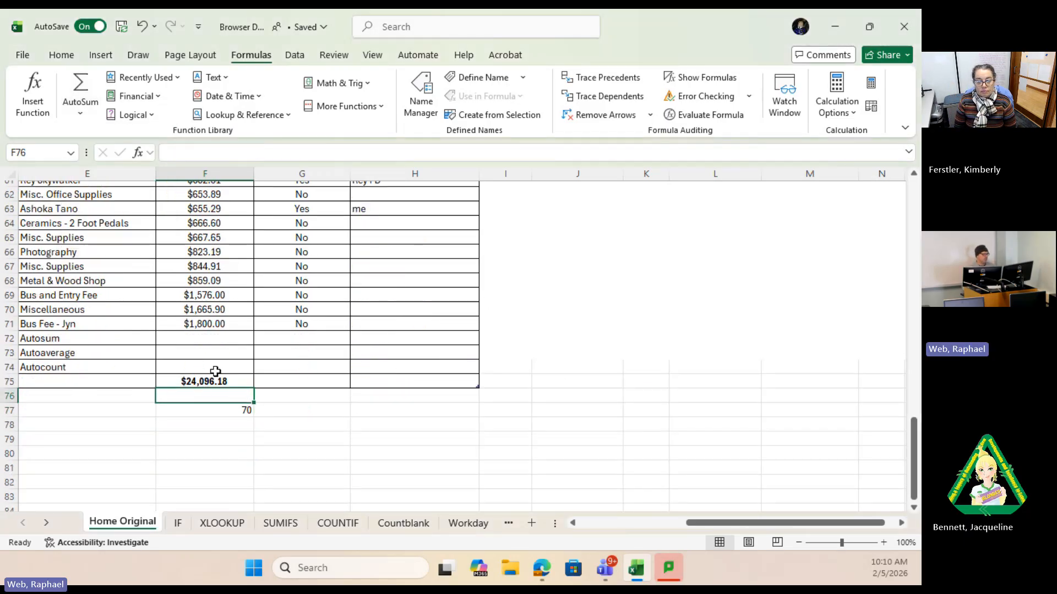
pyautogui.click(232, 411)
pyautogui.press('Delete')
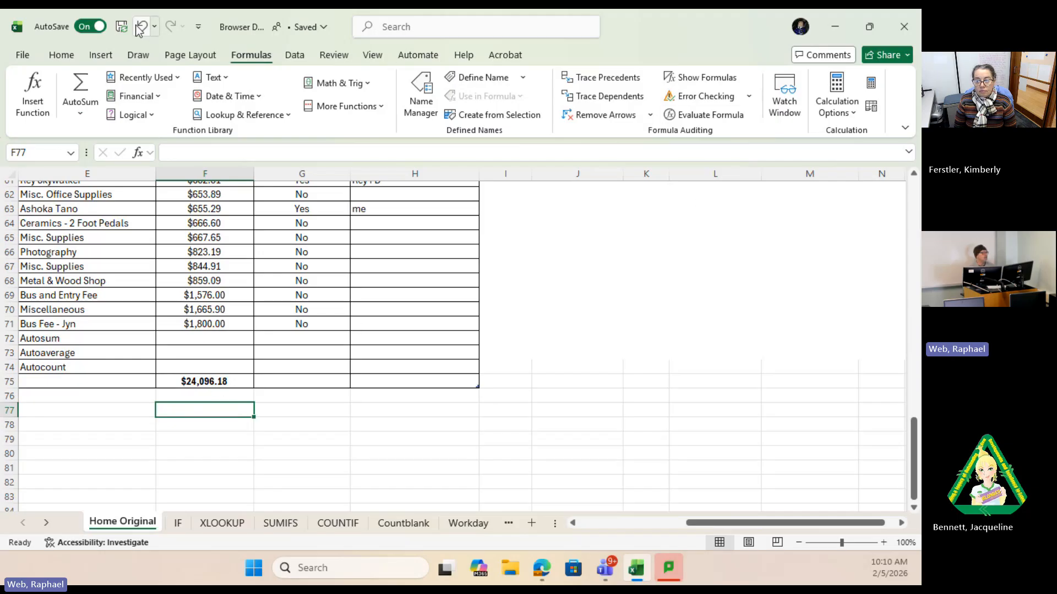
# Step: Search Insert Function for "average", read the AVERAGEIFS and AVERAGEIF descriptions, and close the dialog without inserting anything
pyautogui.click(42, 105)
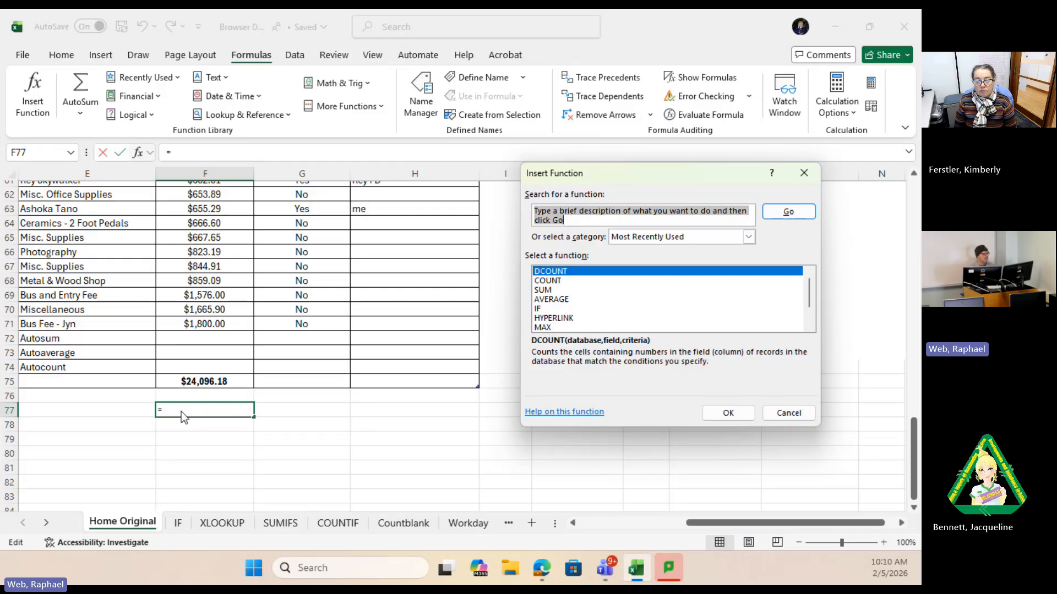
pyautogui.click(788, 413)
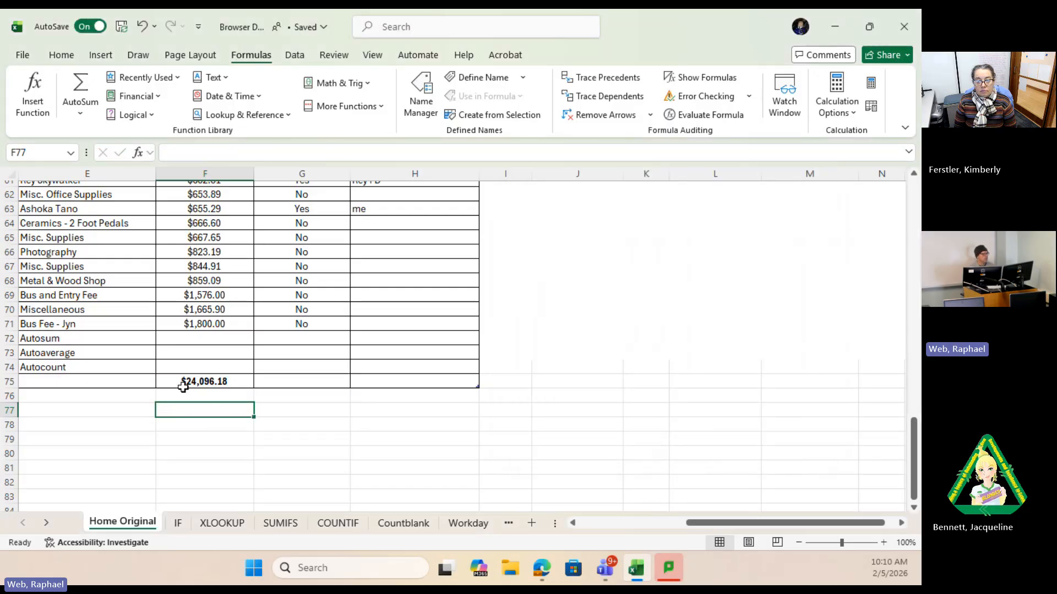
pyautogui.click(34, 104)
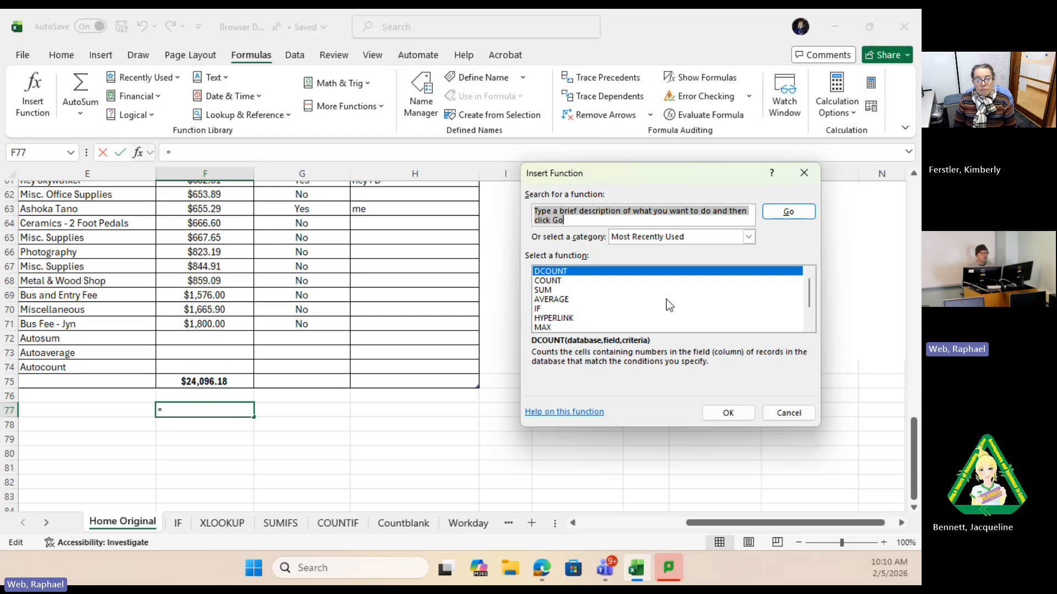
pyautogui.write('av')
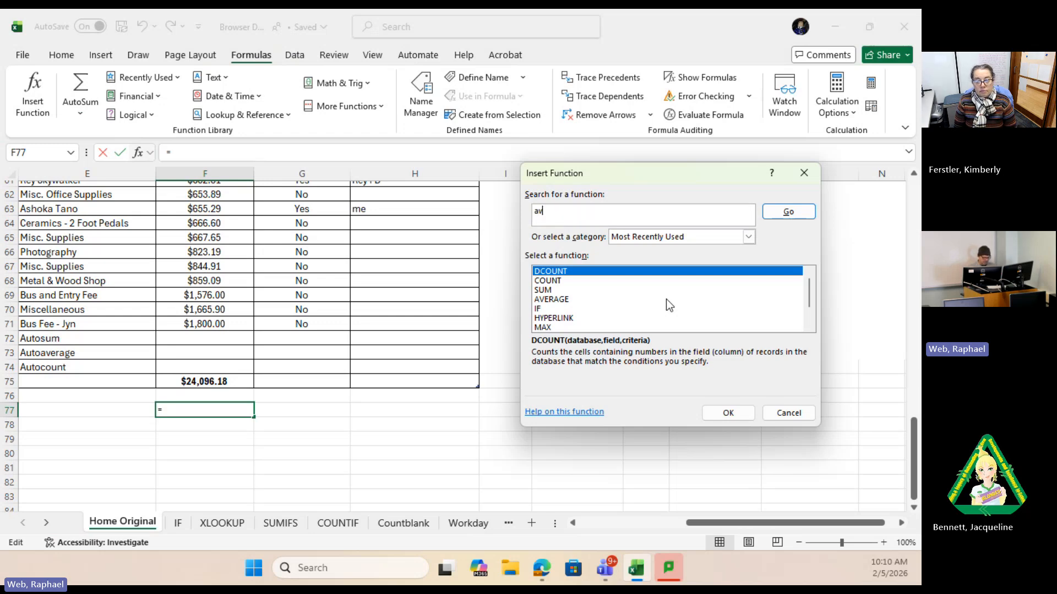
pyautogui.write('erage')
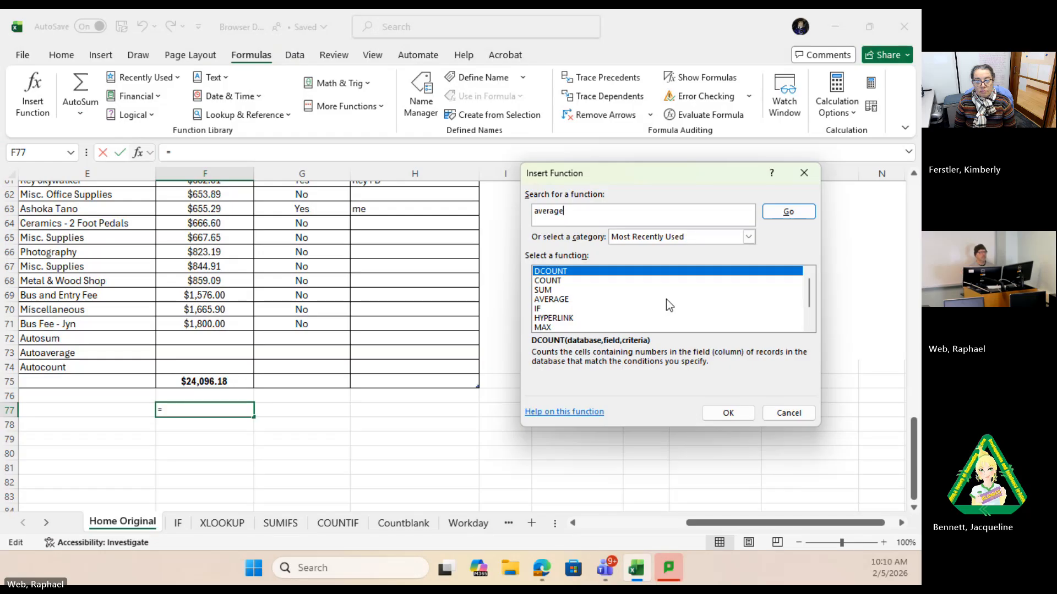
pyautogui.click(792, 214)
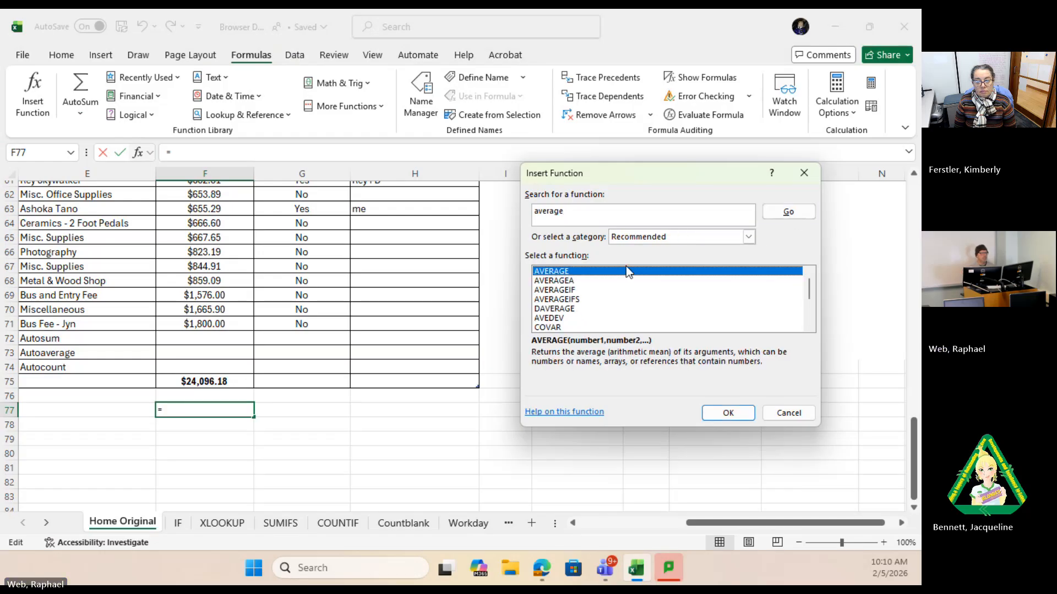
pyautogui.click(580, 290)
pyautogui.click(573, 300)
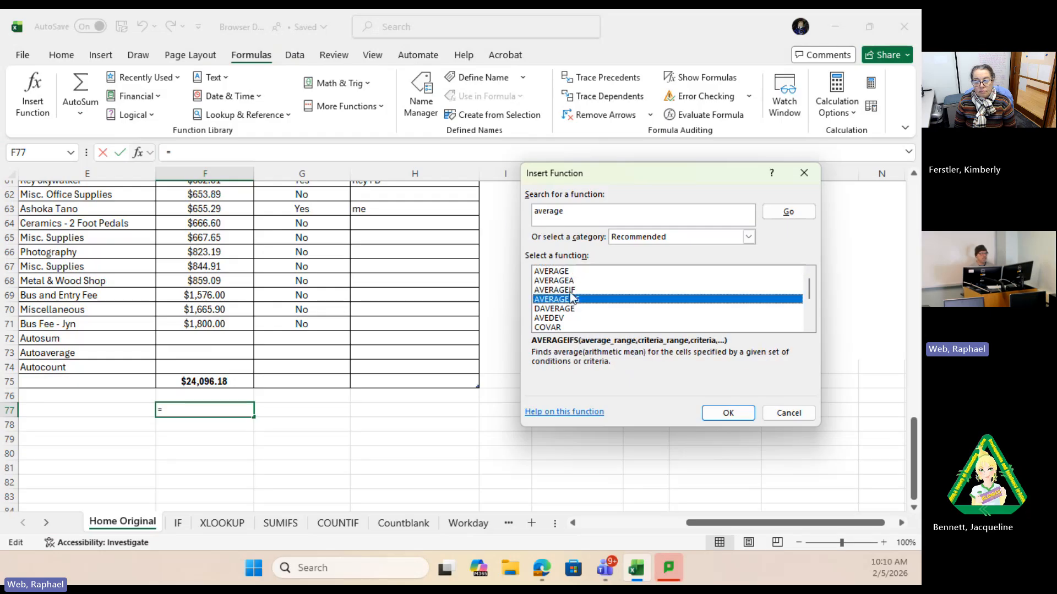
pyautogui.click(567, 290)
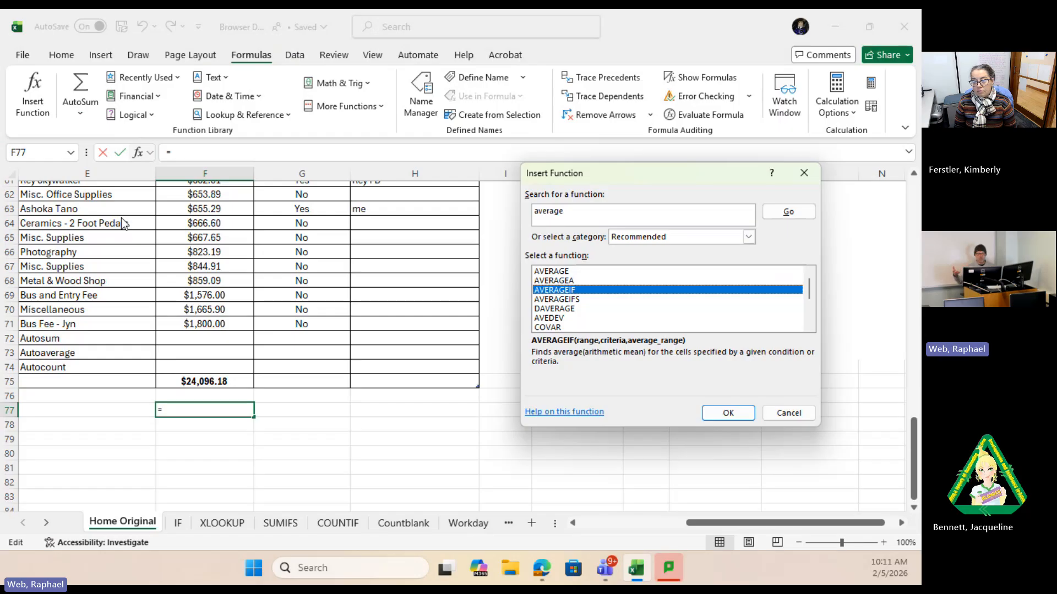
pyautogui.click(788, 413)
# Step: Examine the Vendor Name column and select the Amazon entry in D67 as an example criterion
pyautogui.moveTo(705, 526); pyautogui.dragTo(652, 530)
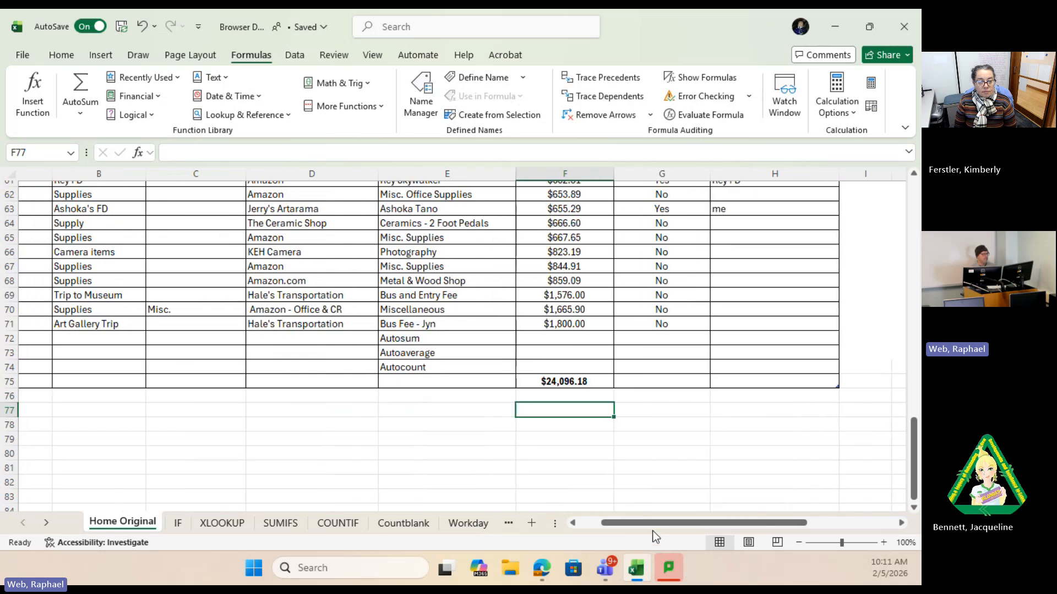
pyautogui.click(290, 278)
pyautogui.click(288, 268)
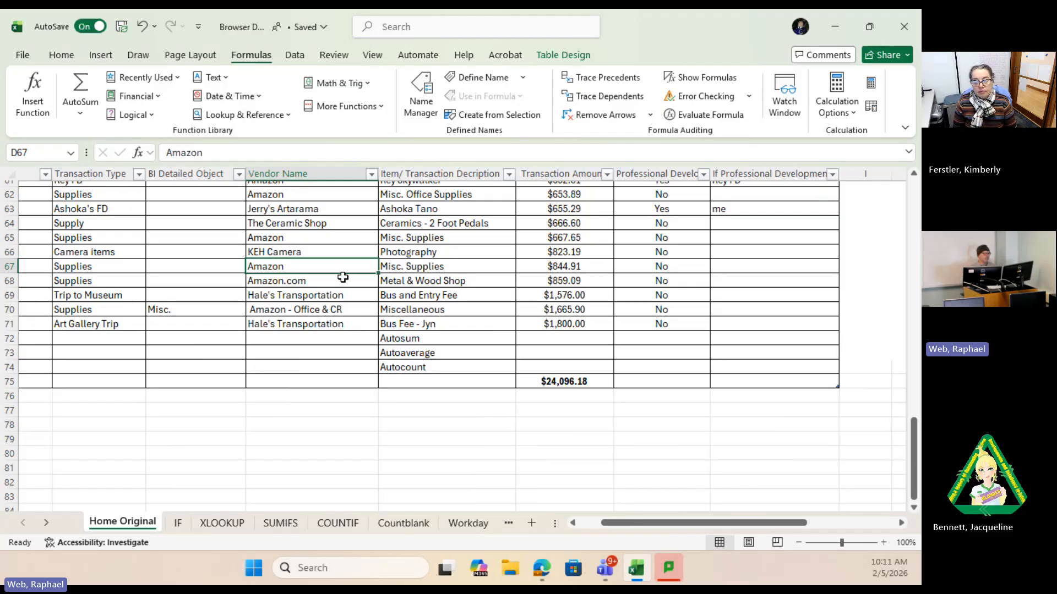
# Step: Search Insert Function for "average" and choose the AVERAGE function for cell F76
pyautogui.click(574, 396)
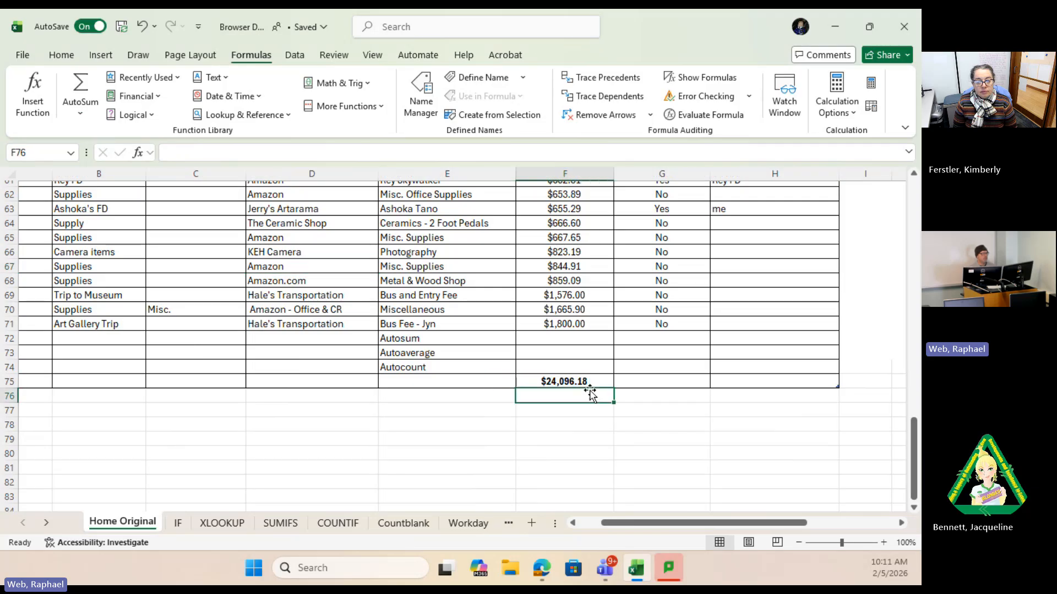
pyautogui.click(25, 91)
pyautogui.write('average')
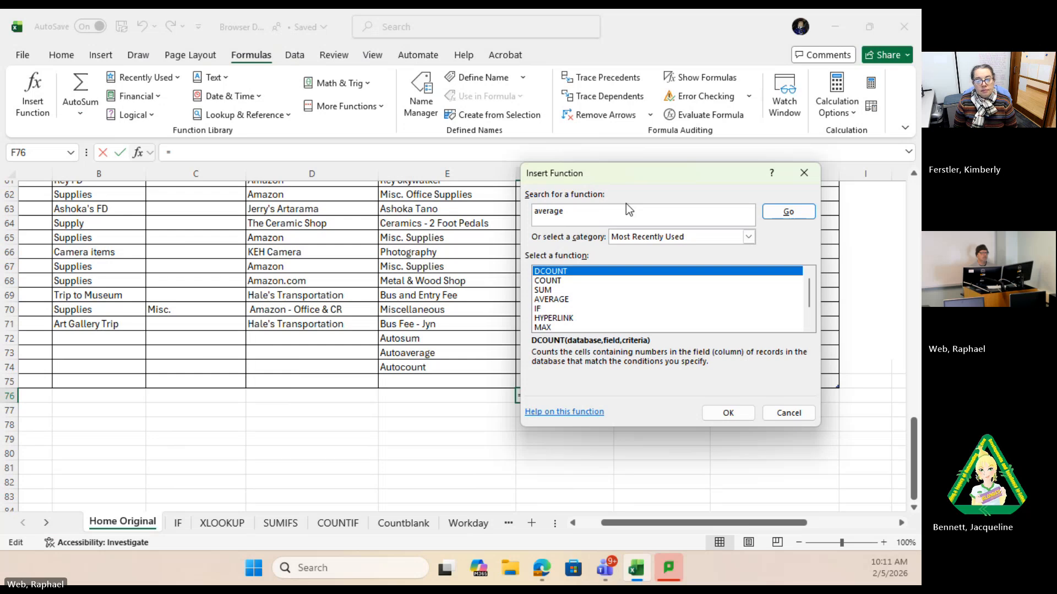
pyautogui.click(798, 213)
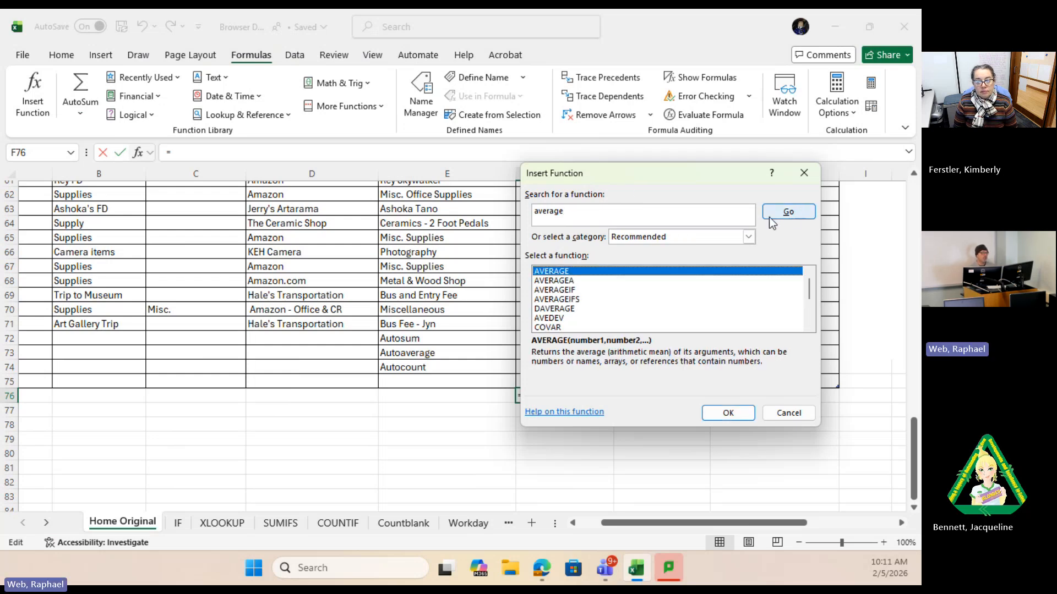
pyautogui.doubleClick(623, 271)
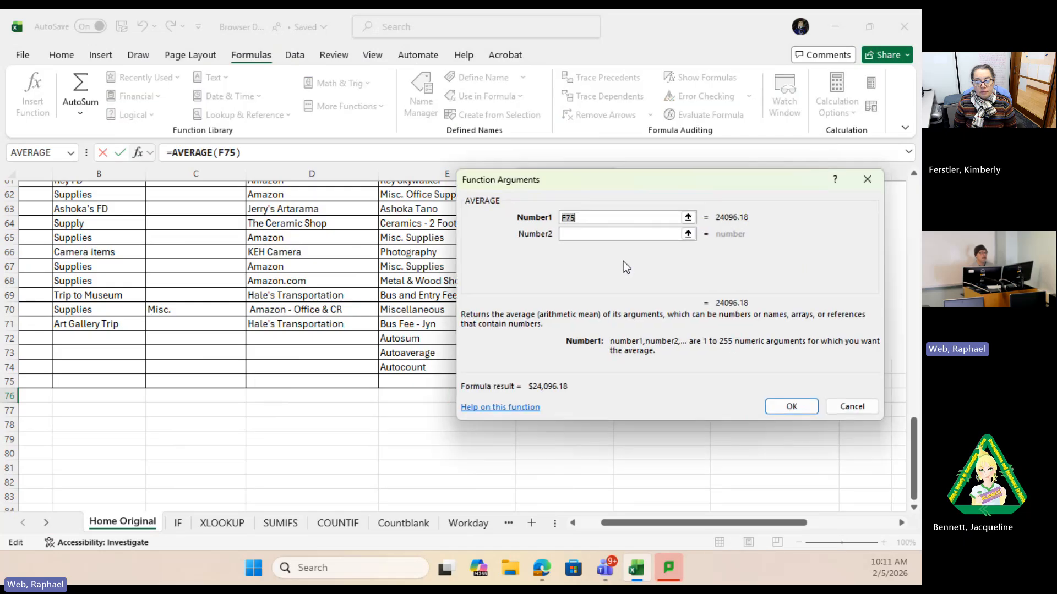
# Step: Set the AVERAGE function's Number1 argument to the transaction amounts in F2:F71 and insert the formula in F76
pyautogui.moveTo(735, 182); pyautogui.dragTo(643, 98)
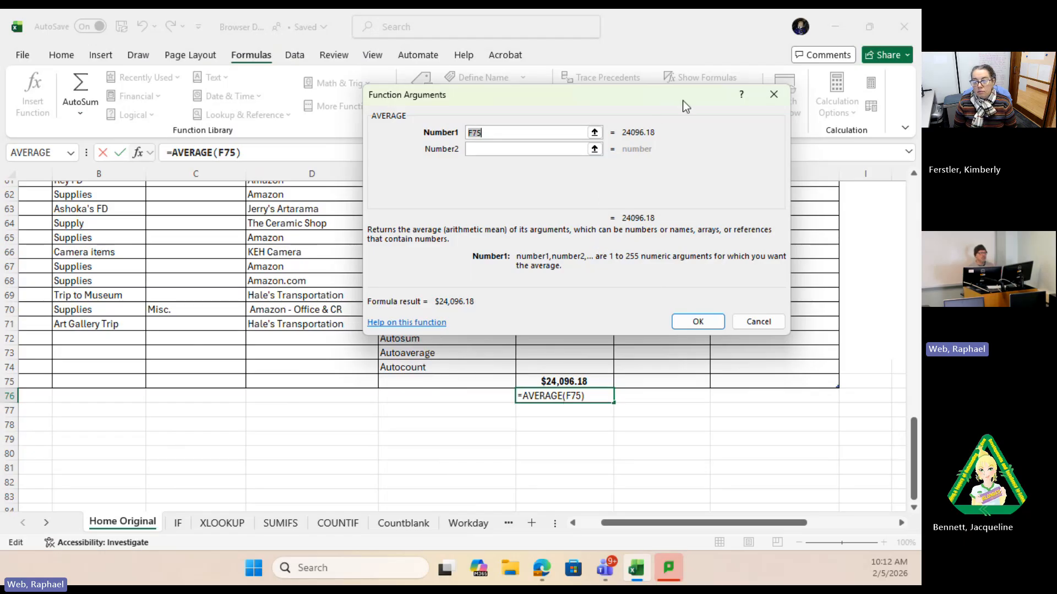
pyautogui.moveTo(683, 100); pyautogui.dragTo(729, 75)
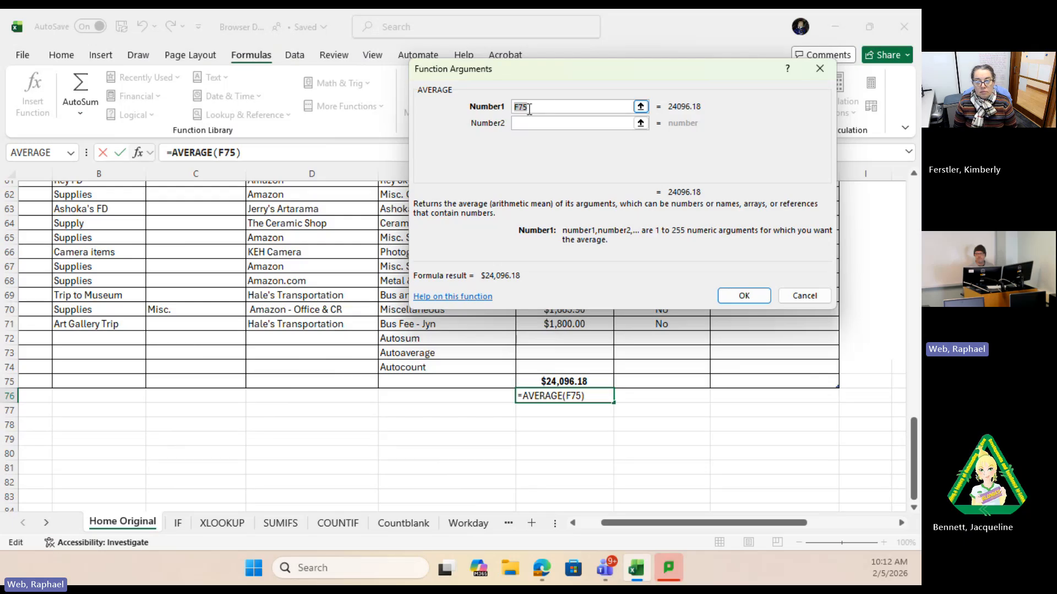
pyautogui.click(640, 107)
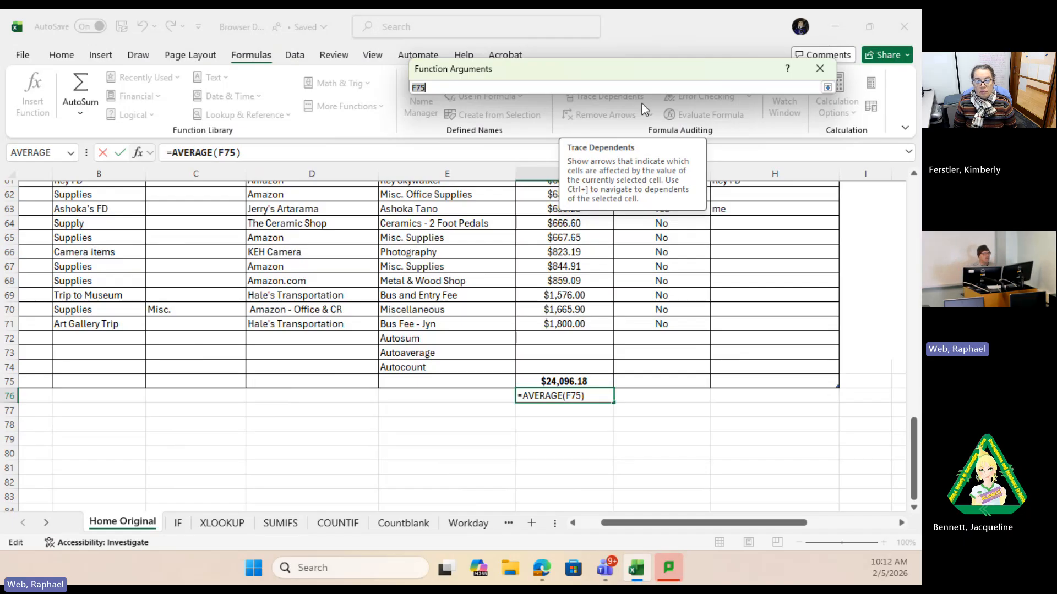
pyautogui.moveTo(565, 322); pyautogui.dragTo(558, 238)
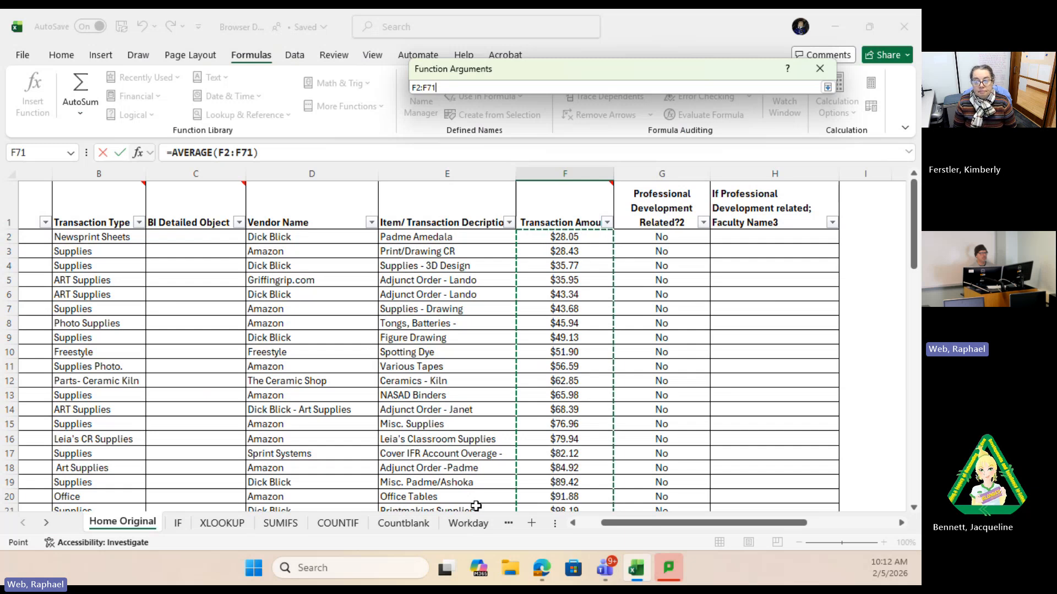
pyautogui.click(828, 88)
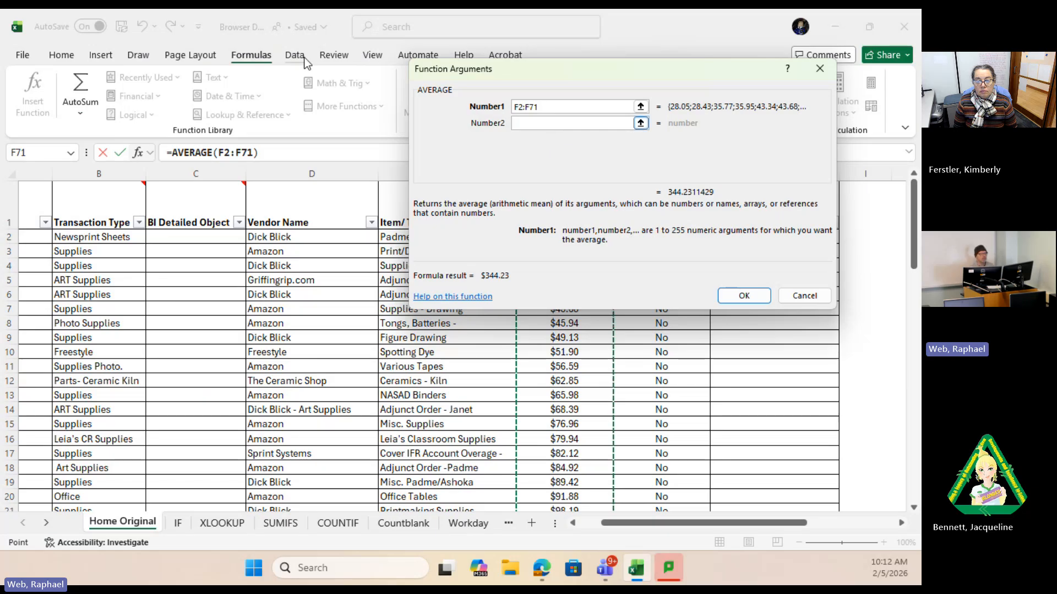
pyautogui.click(744, 297)
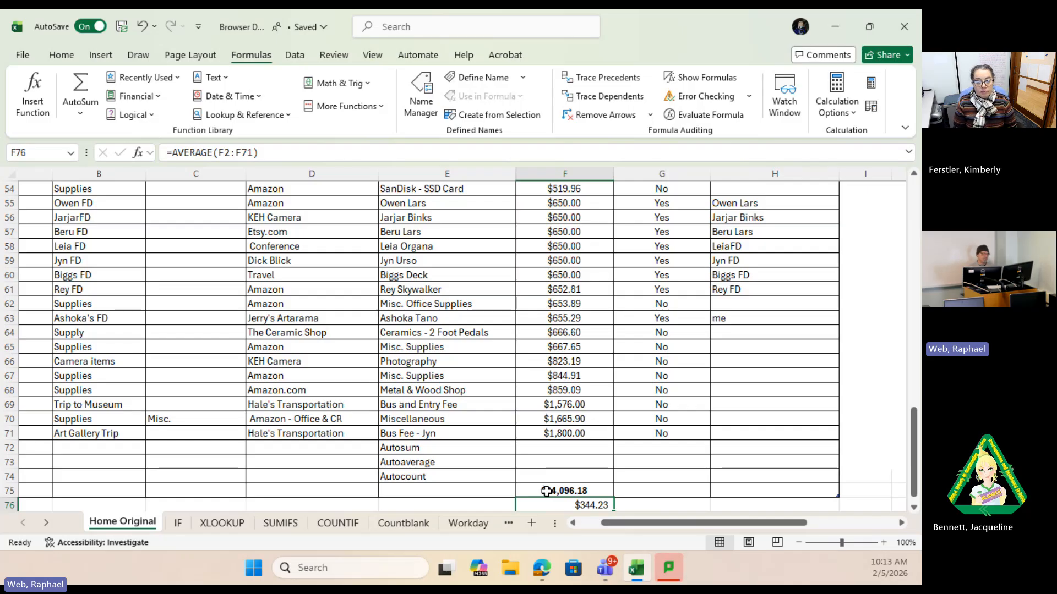
# Step: Search Insert Function for "average" and choose the AVERAGEIF function for cell F77
pyautogui.scroll(-2, 628, 427)
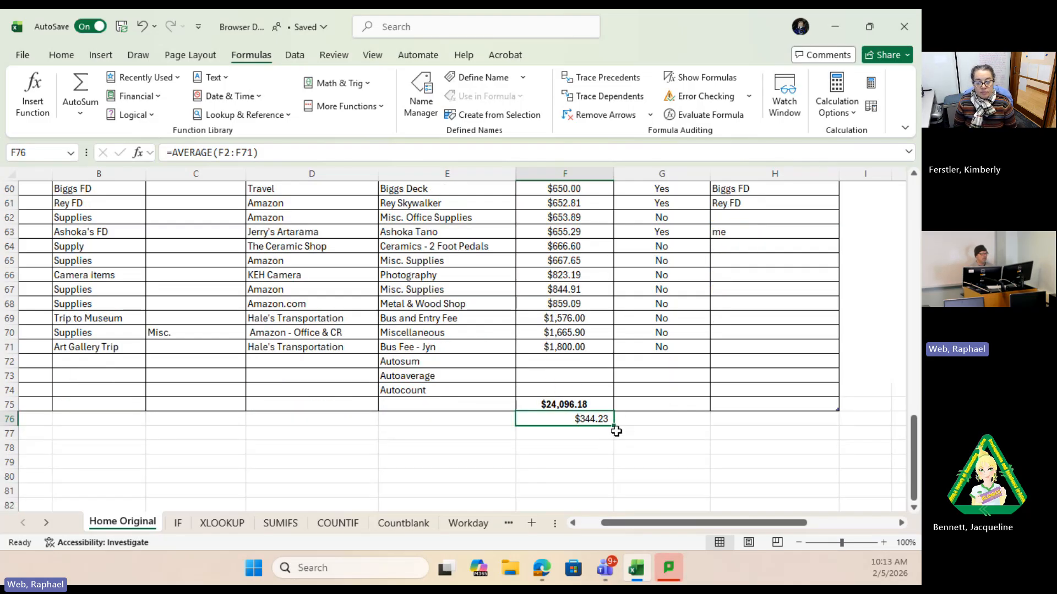
pyautogui.click(595, 437)
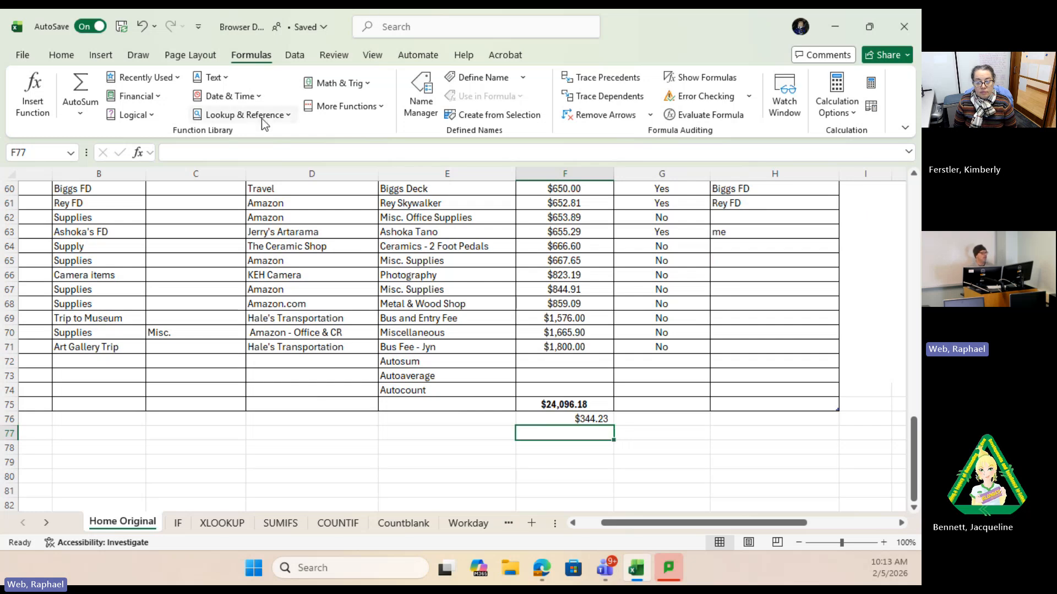
pyautogui.click(34, 100)
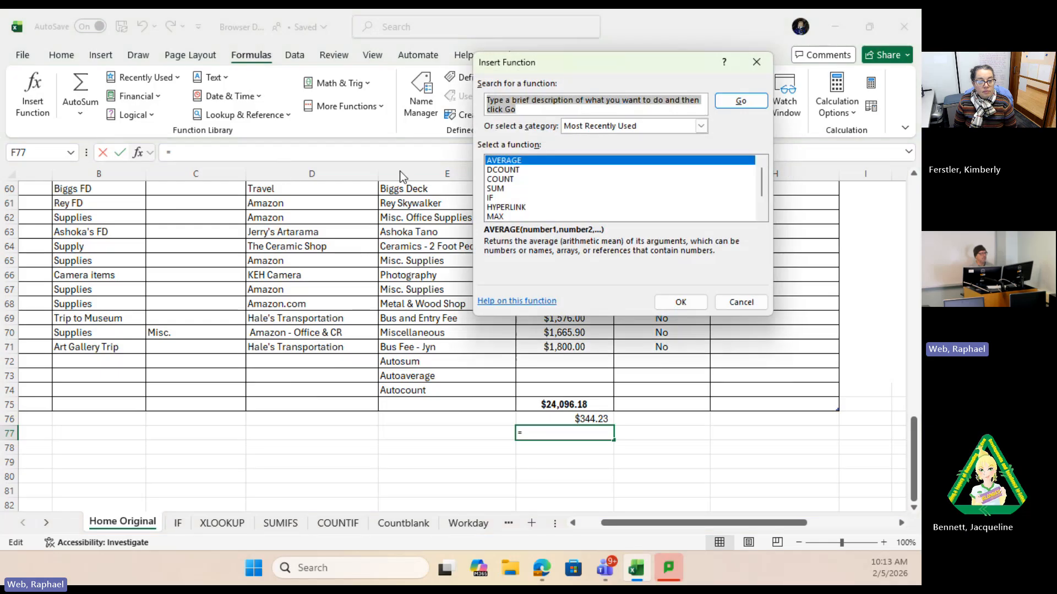
pyautogui.write('av')
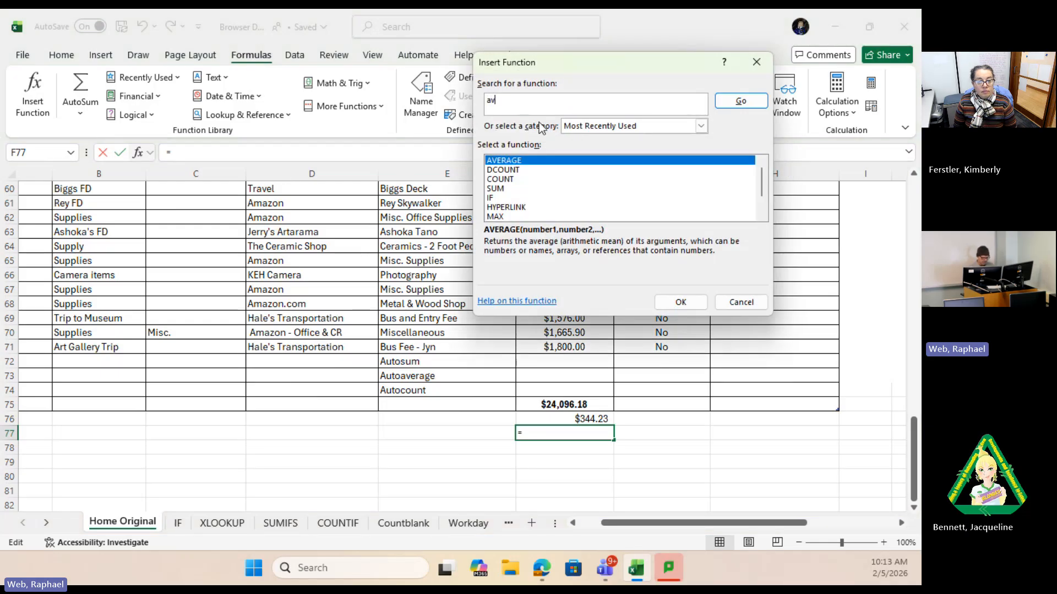
pyautogui.write('ergae')
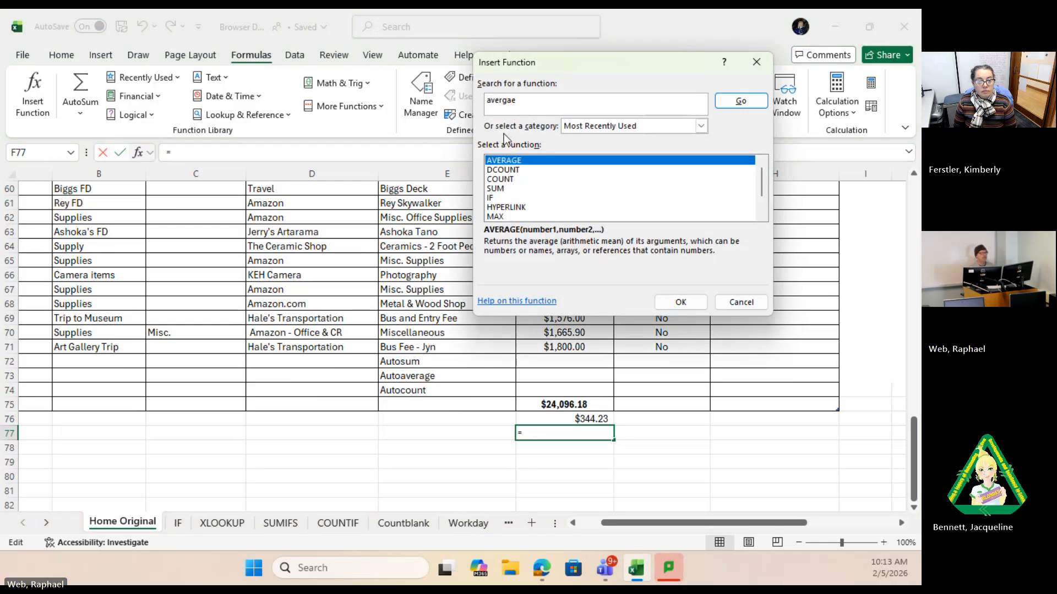
pyautogui.click(741, 101)
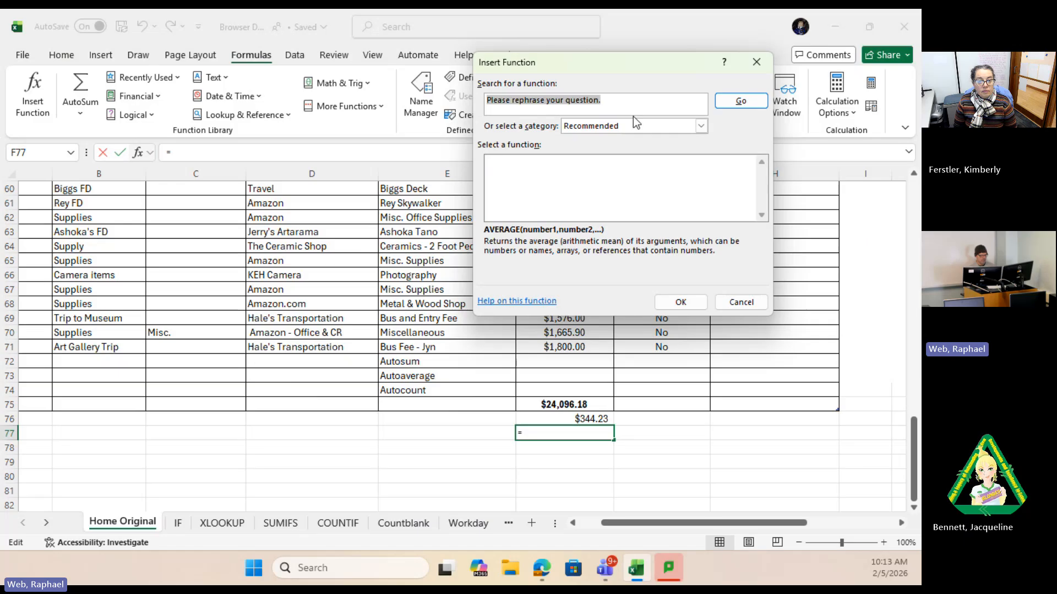
pyautogui.write('average')
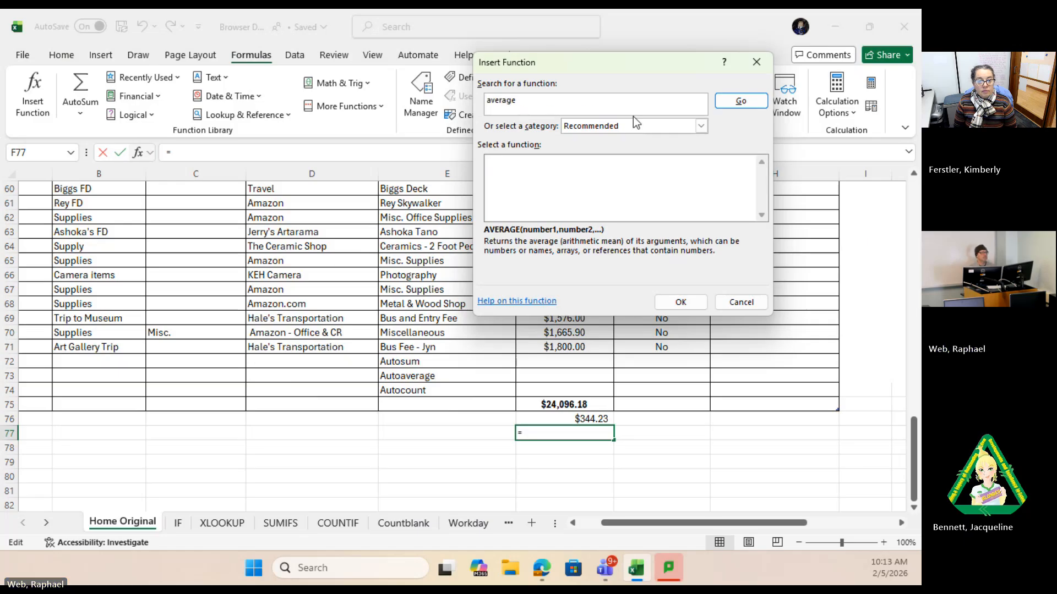
pyautogui.press('Return')
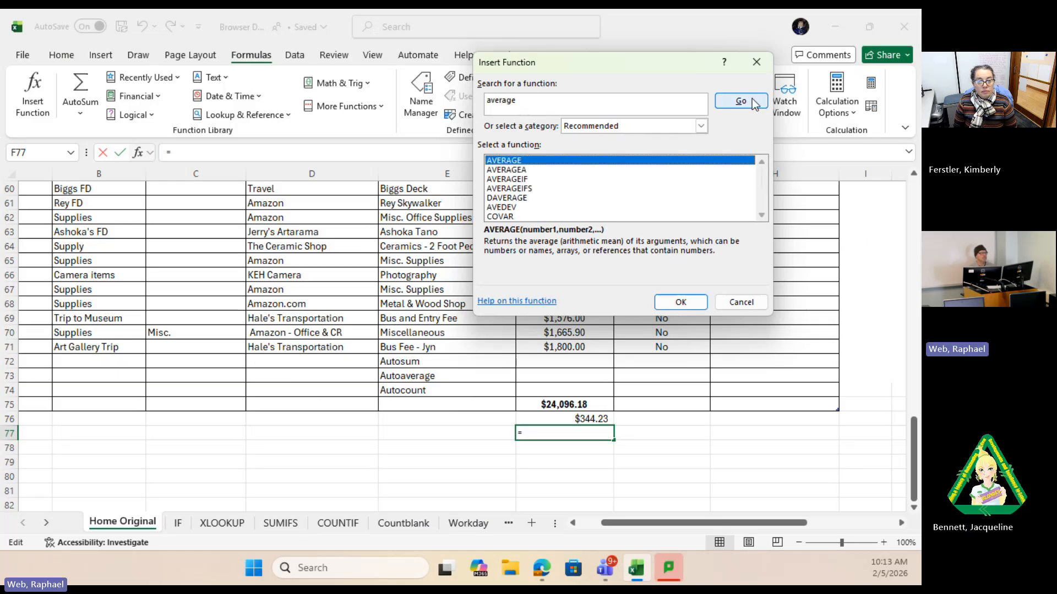
pyautogui.click(521, 179)
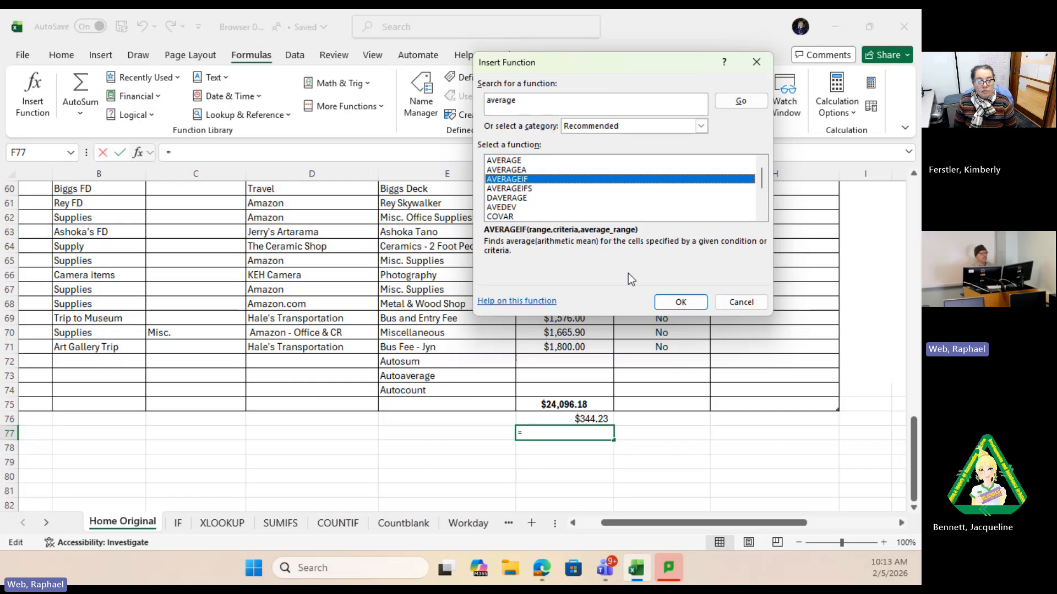
pyautogui.click(681, 302)
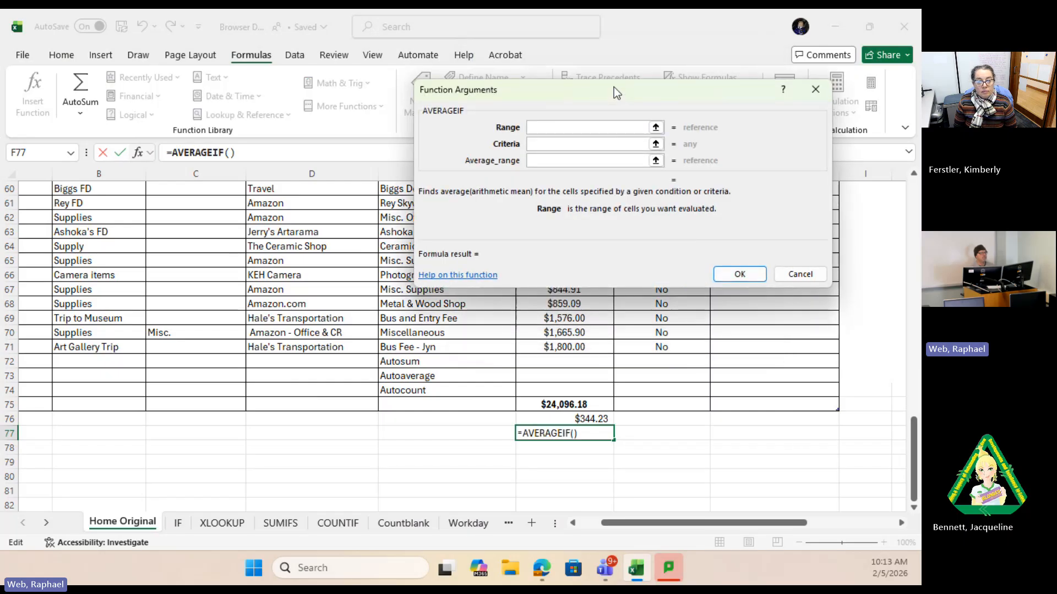
# Step: Try an AVERAGEIF formula in F77 with Range F2:F71 and the Amazon entry in D11 as the Criteria
pyautogui.moveTo(615, 88); pyautogui.dragTo(714, 60)
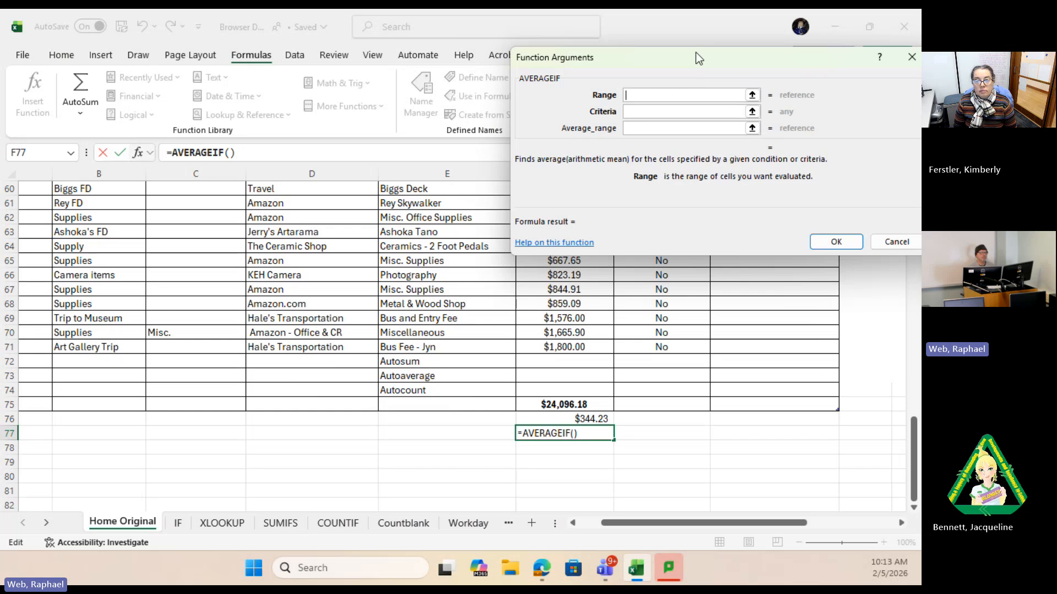
pyautogui.moveTo(696, 52); pyautogui.dragTo(525, 53)
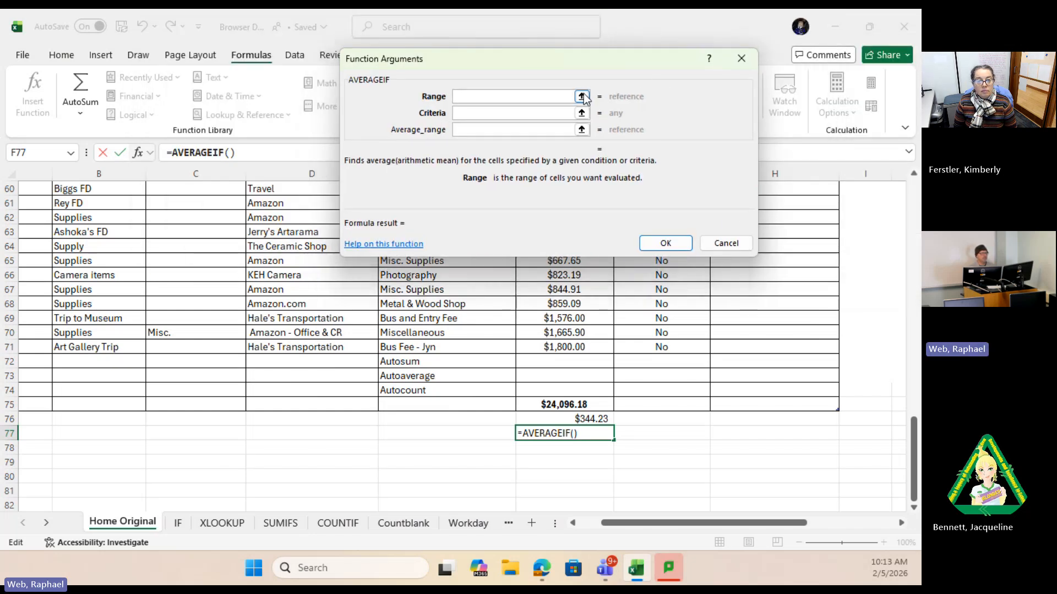
pyautogui.moveTo(563, 346); pyautogui.dragTo(550, 242)
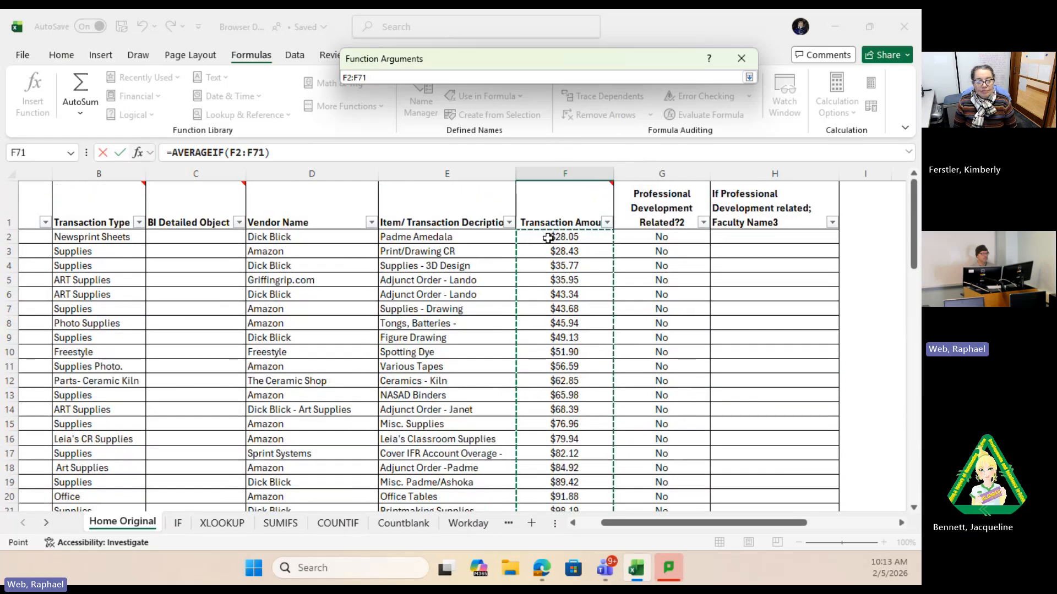
pyautogui.click(749, 78)
pyautogui.click(474, 109)
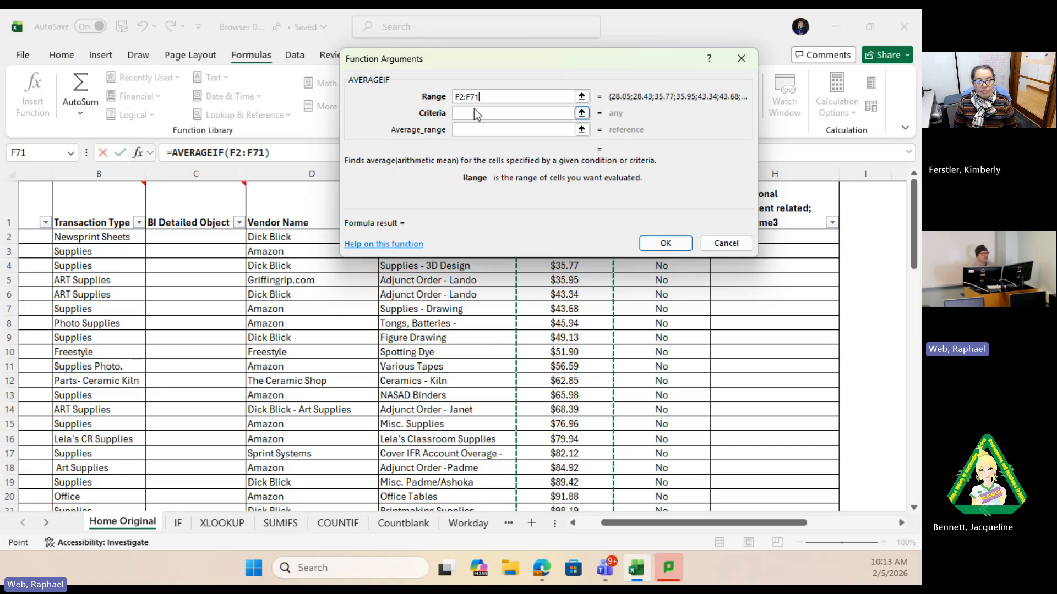
pyautogui.click(277, 370)
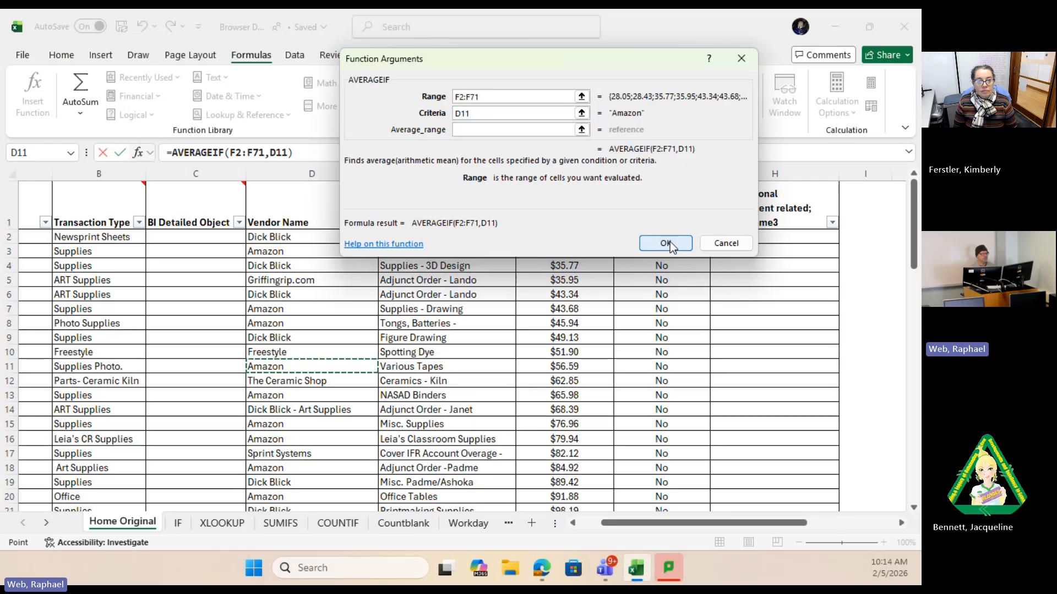
pyautogui.click(666, 243)
# Step: Review the AVERAGEIF arguments in F77, close them unchanged and delete the formula from the cell
pyautogui.scroll(-3, 573, 408)
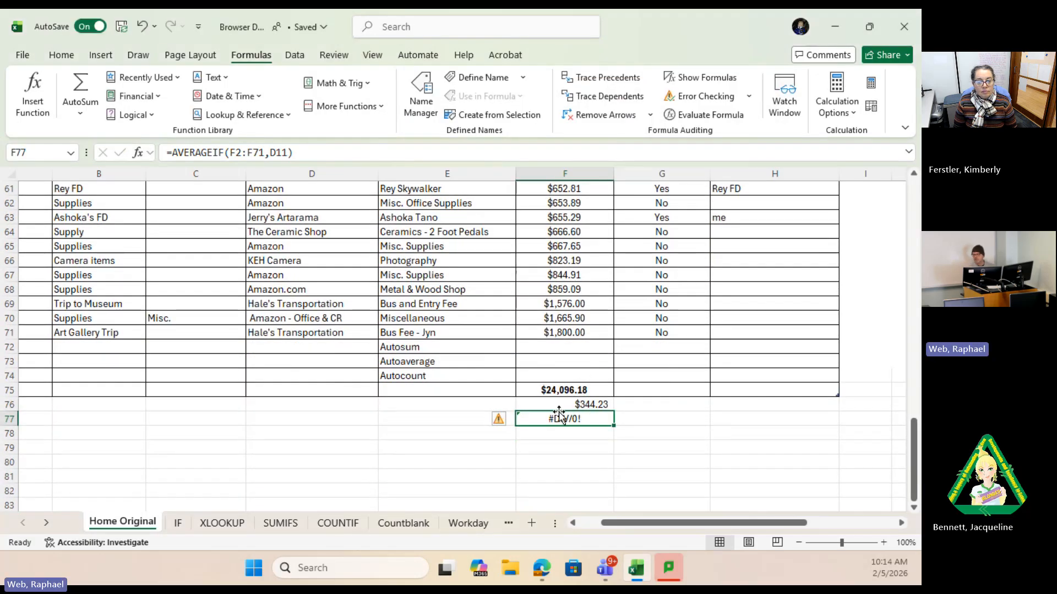
pyautogui.hotkey('shift', 'F3')
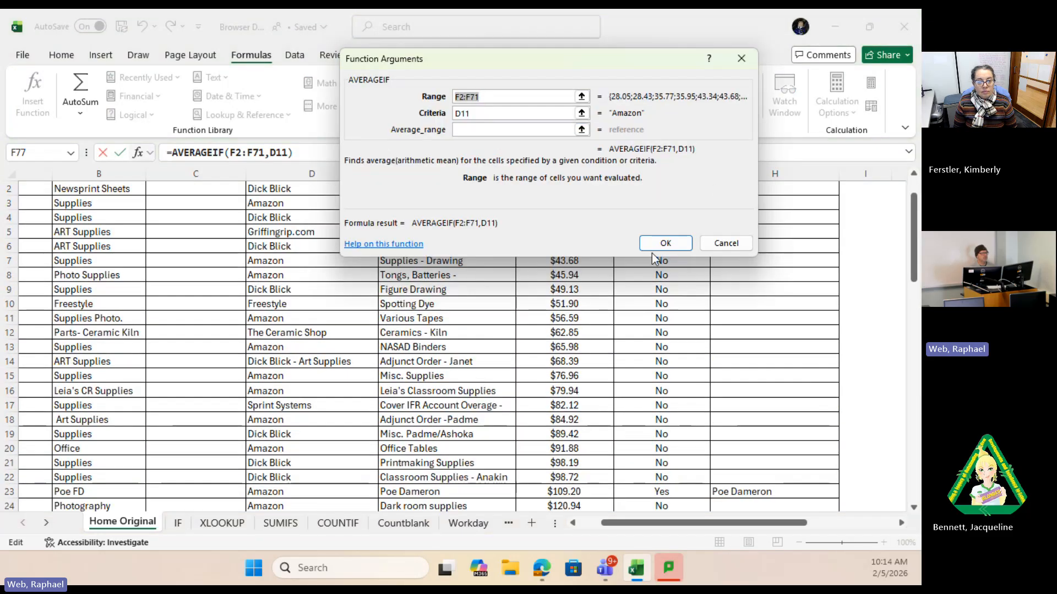
pyautogui.click(725, 243)
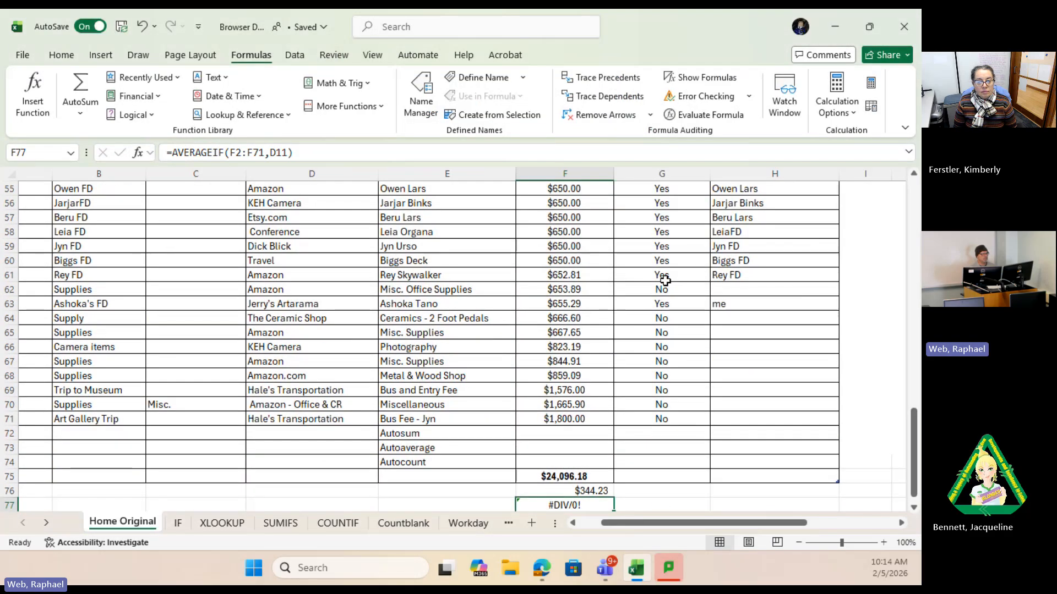
pyautogui.press('Delete')
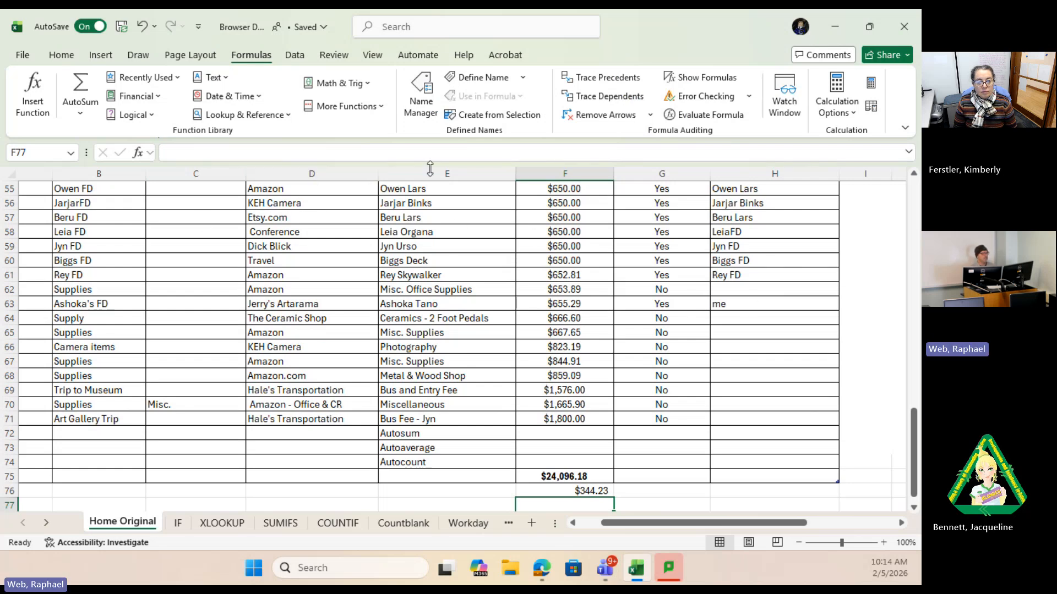
# Step: Search Insert Function for "average" and choose the AVERAGEIFS function for cell F77
pyautogui.click(33, 93)
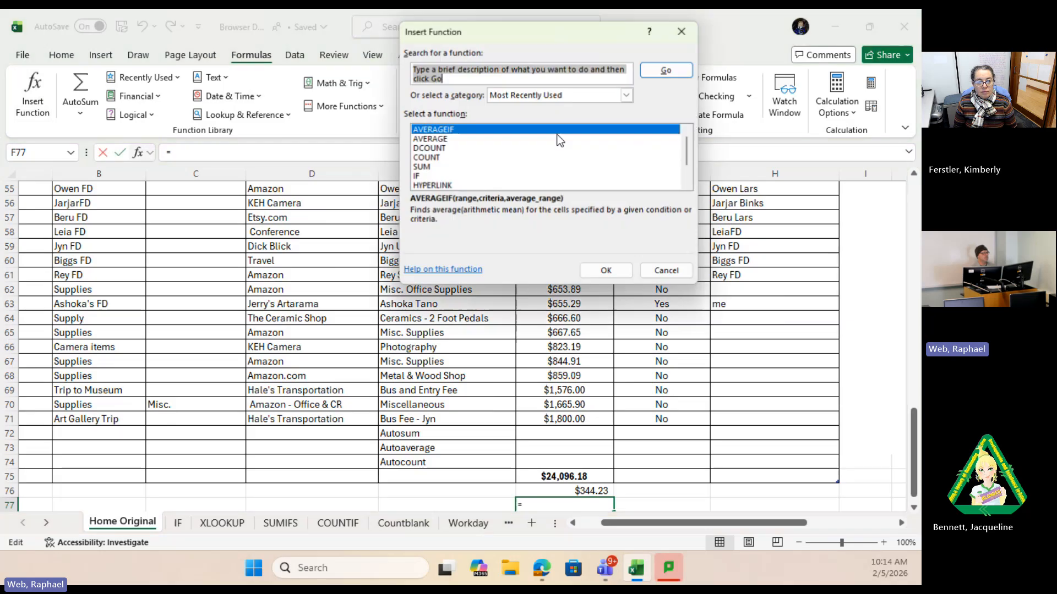
pyautogui.write('av')
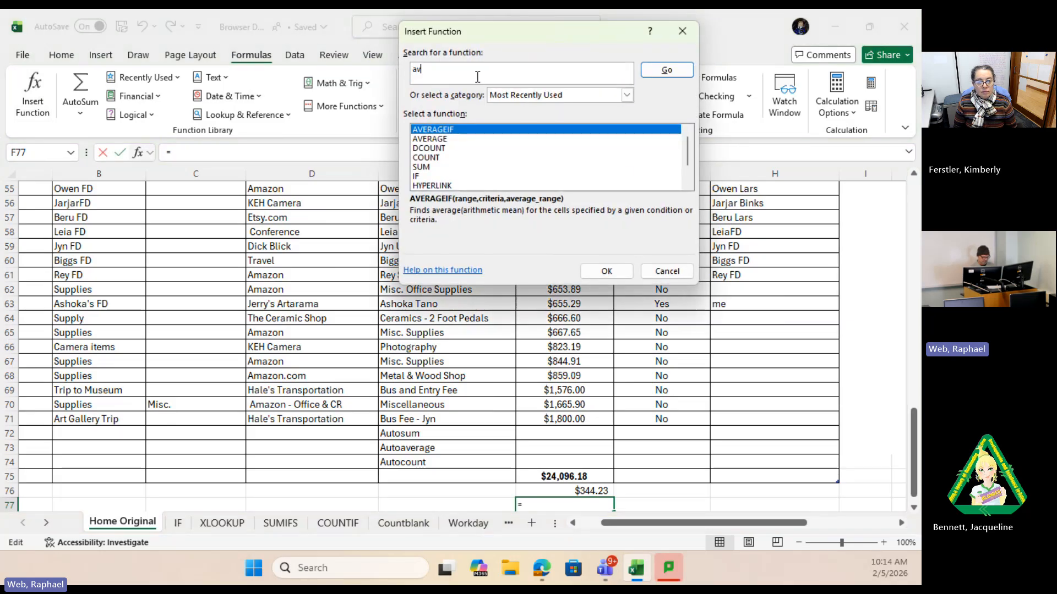
pyautogui.write('ergifs')
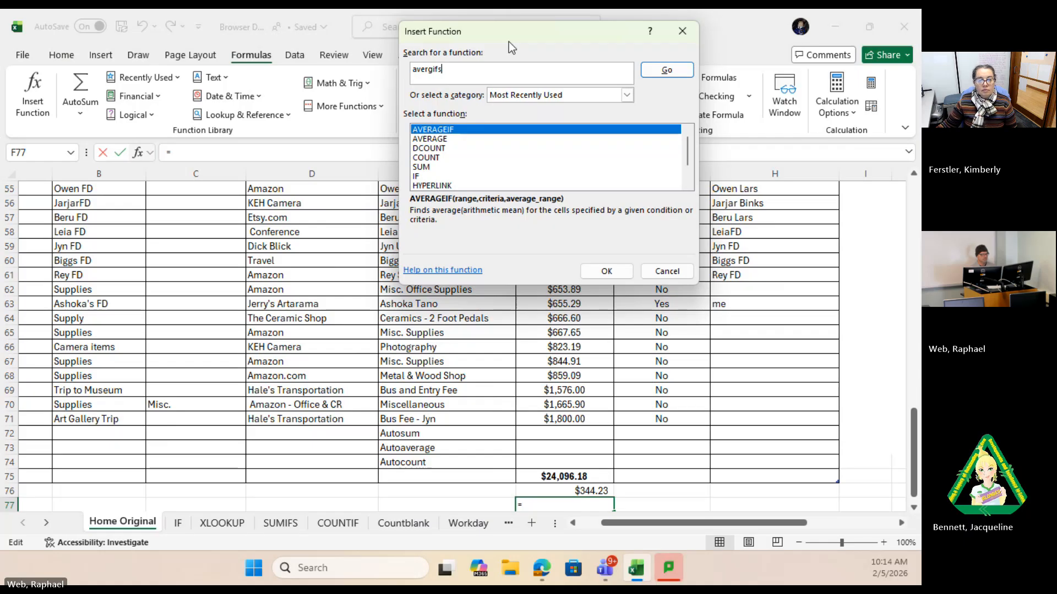
pyautogui.press('Return')
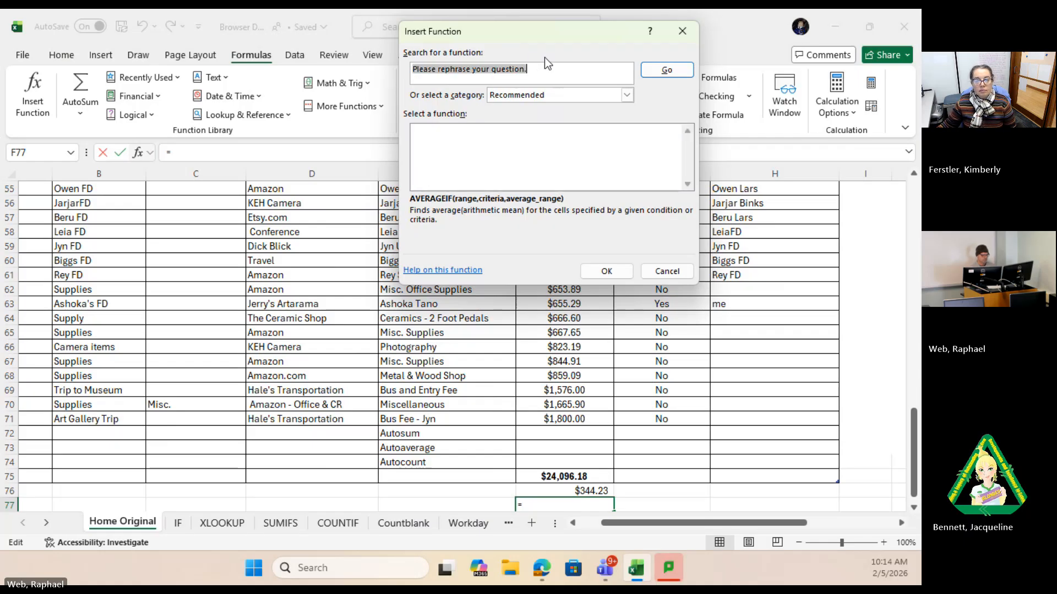
pyautogui.write('average')
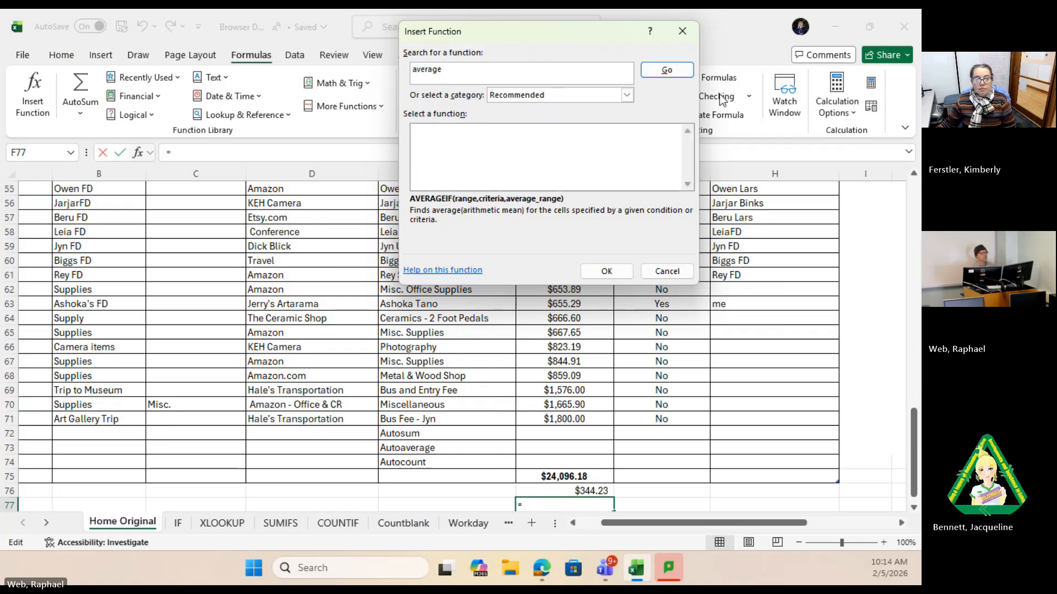
pyautogui.click(667, 70)
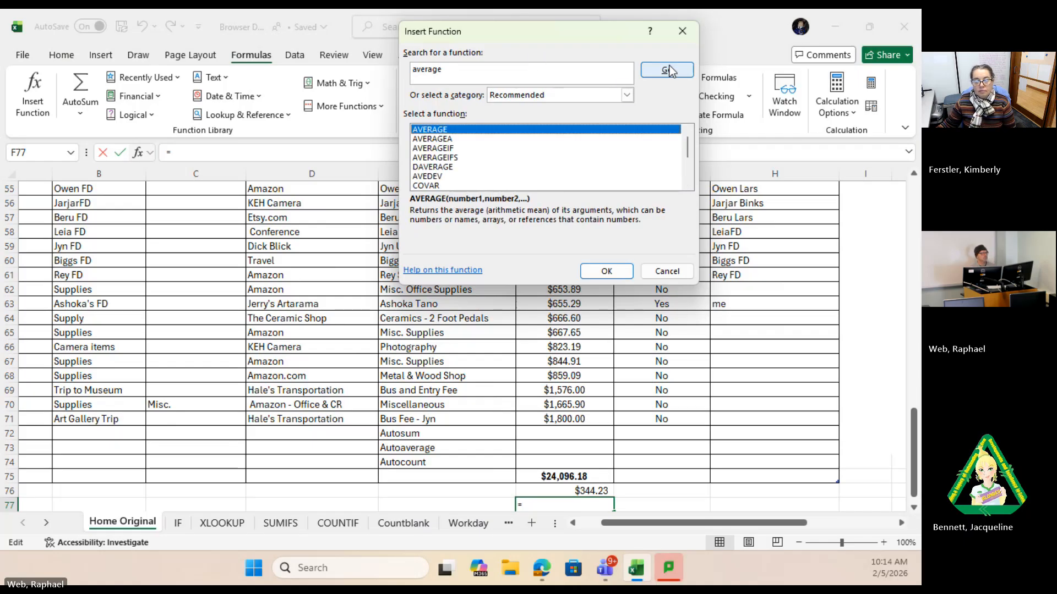
pyautogui.click(455, 158)
pyautogui.click(607, 272)
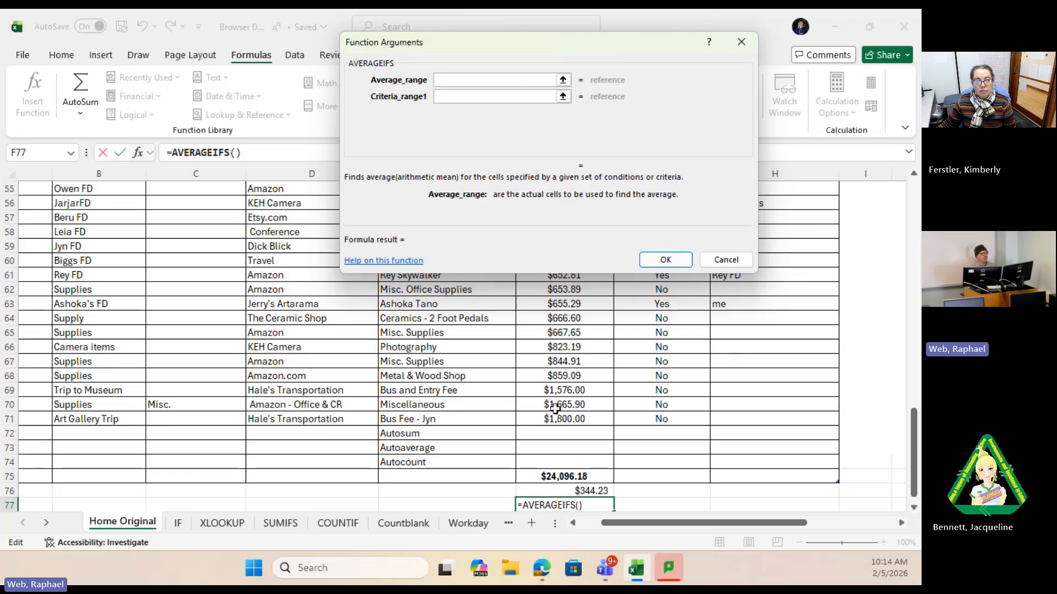
# Step: Set the AVERAGEIFS Average_range argument to the transaction amounts in F2:F71
pyautogui.click(563, 81)
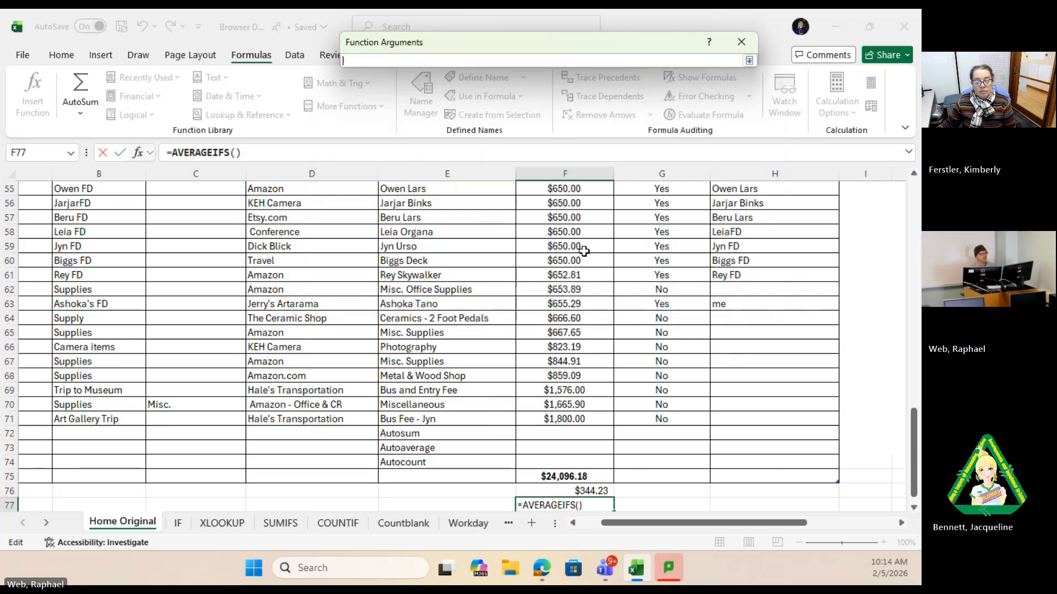
pyautogui.moveTo(565, 420); pyautogui.dragTo(557, 237)
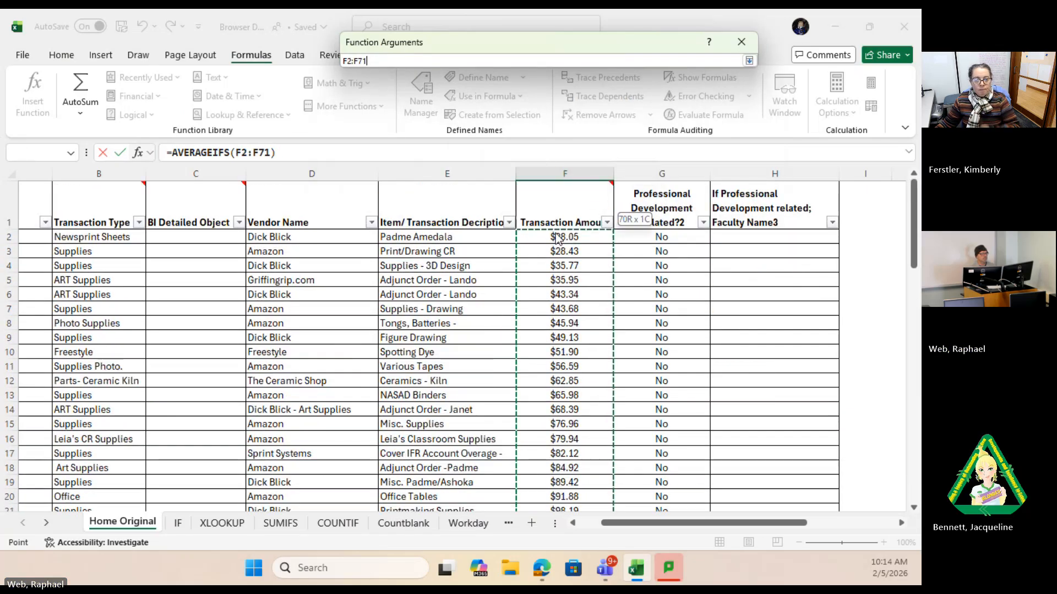
pyautogui.click(750, 61)
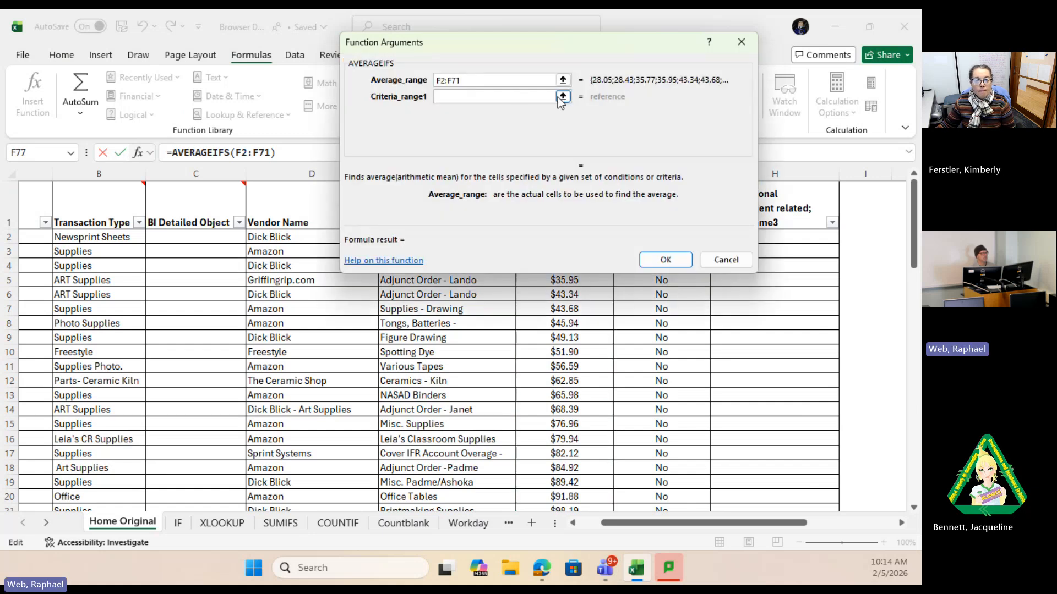
# Step: Set Criteria_range1 to the vendor names in D2:D71 and enter Amazon as Criteria1
pyautogui.click(563, 96)
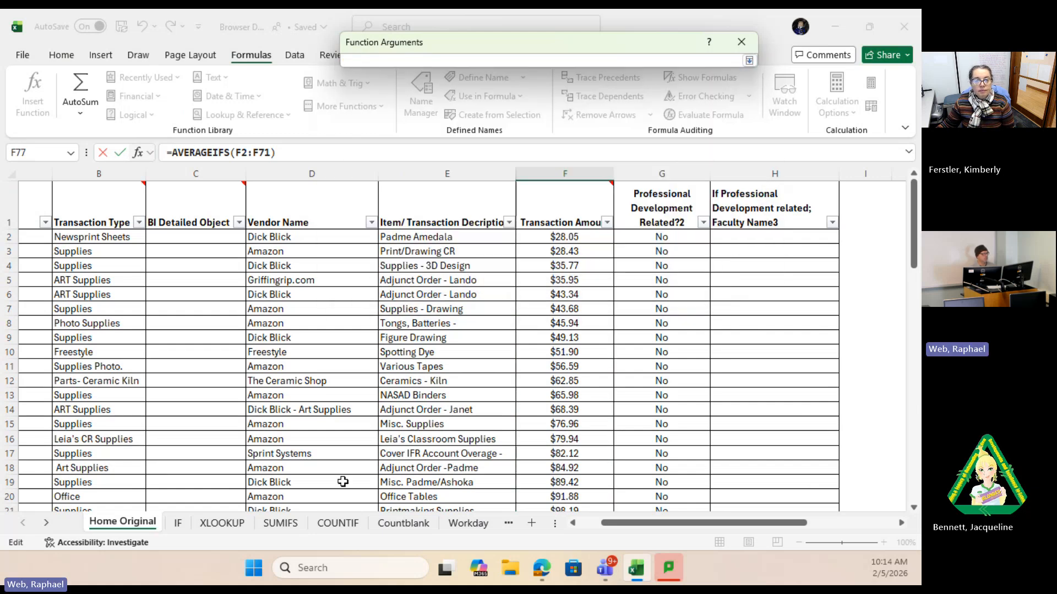
pyautogui.scroll(-9, 325, 424)
pyautogui.scroll(-8, 324, 403)
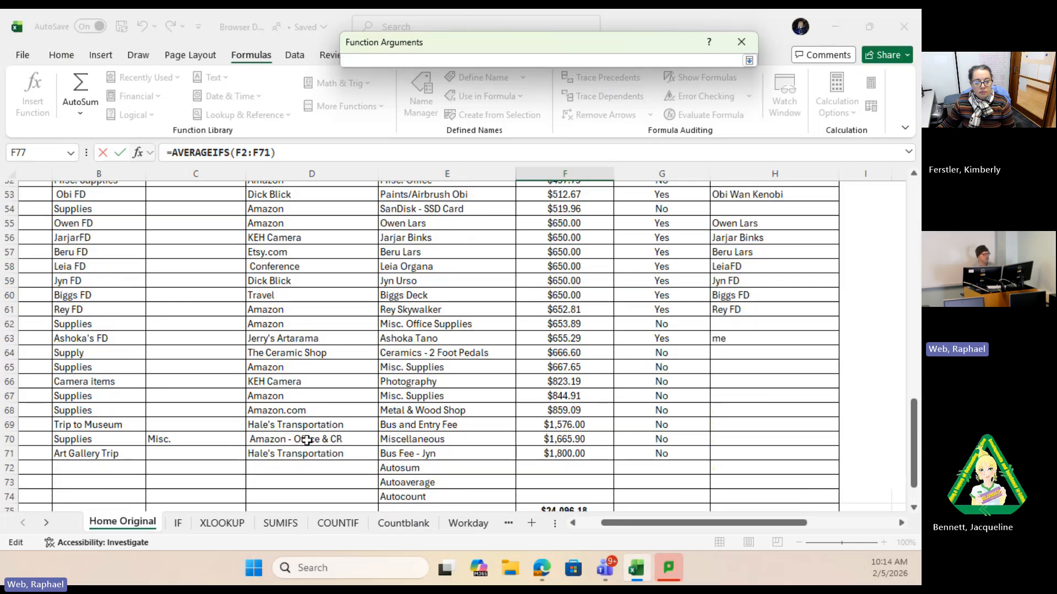
pyautogui.moveTo(307, 455); pyautogui.dragTo(298, 237)
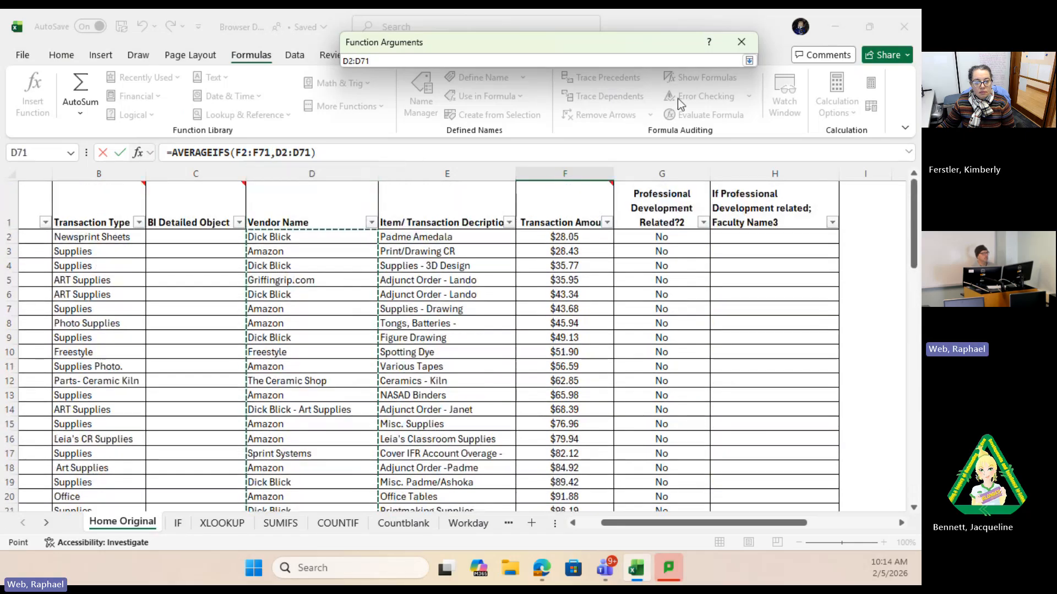
pyautogui.click(750, 60)
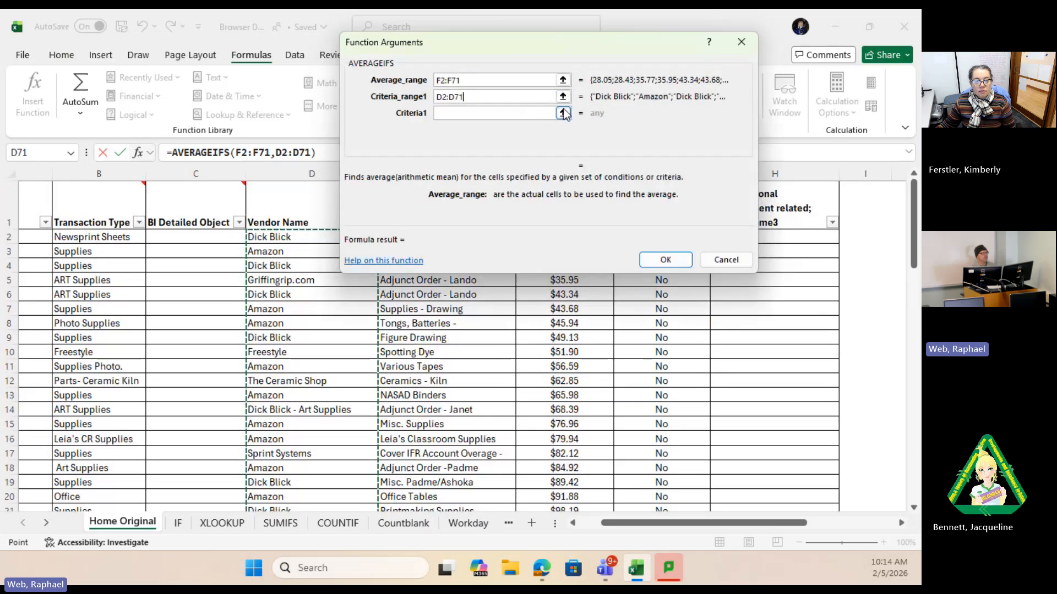
pyautogui.click(511, 114)
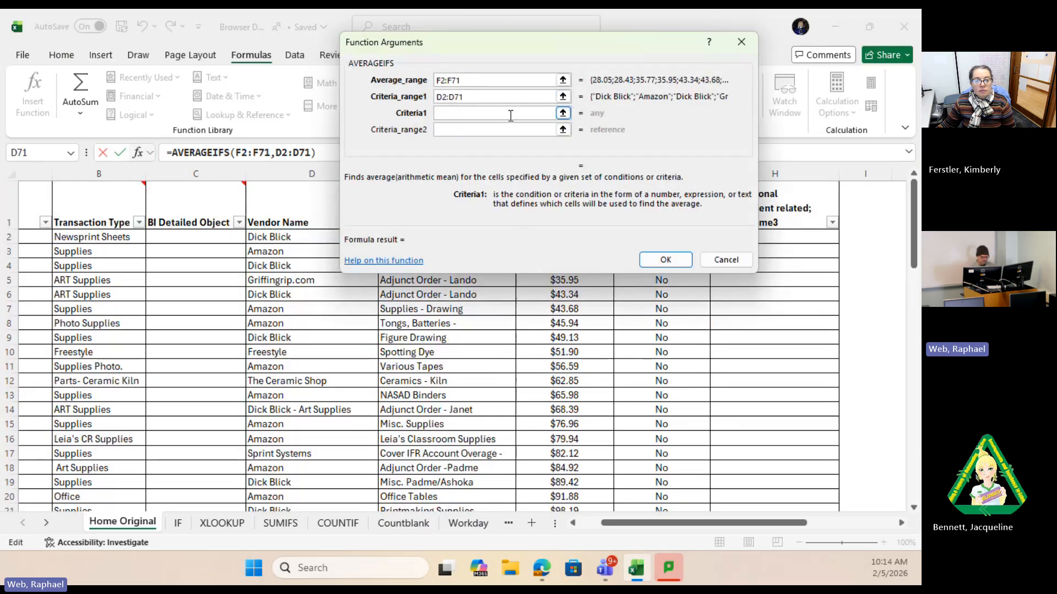
pyautogui.write('Amazon')
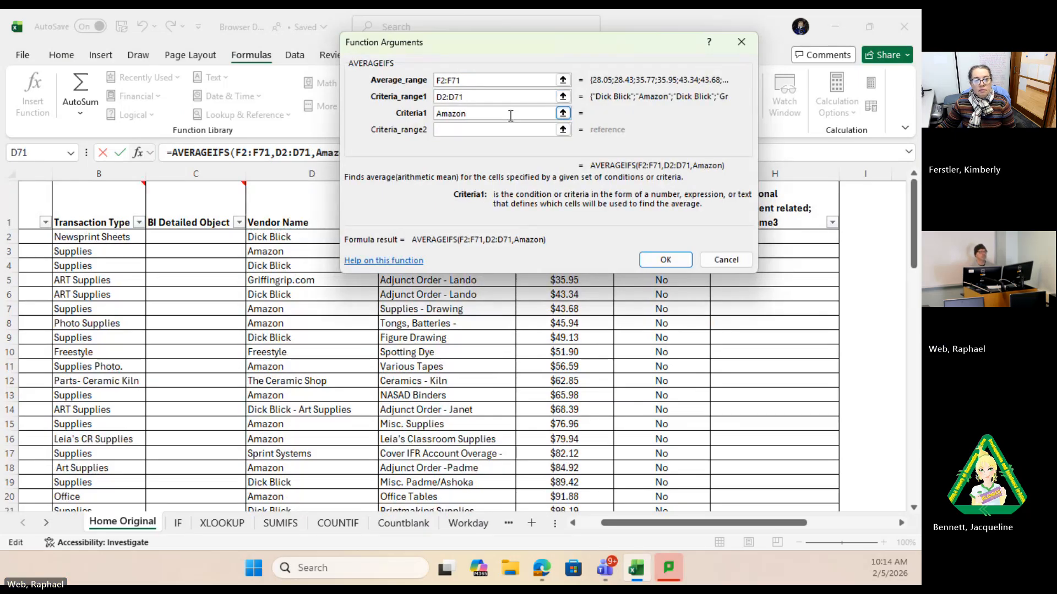
# Step: Confirm the AVERAGEIFS arguments to place the Amazon average formula in F77
pyautogui.click(662, 257)
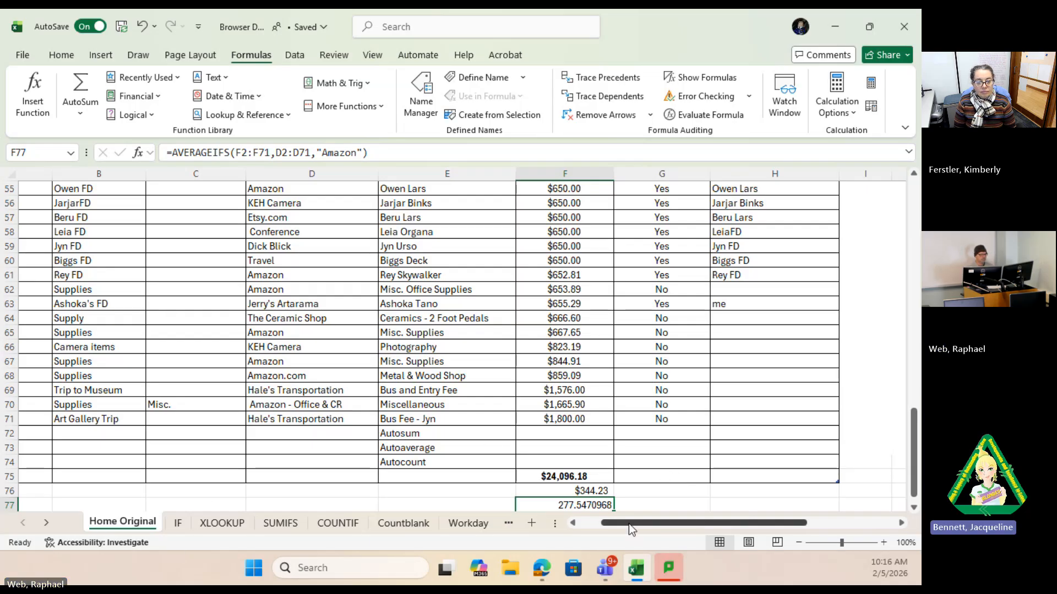
pyautogui.moveTo(628, 524); pyautogui.dragTo(592, 529)
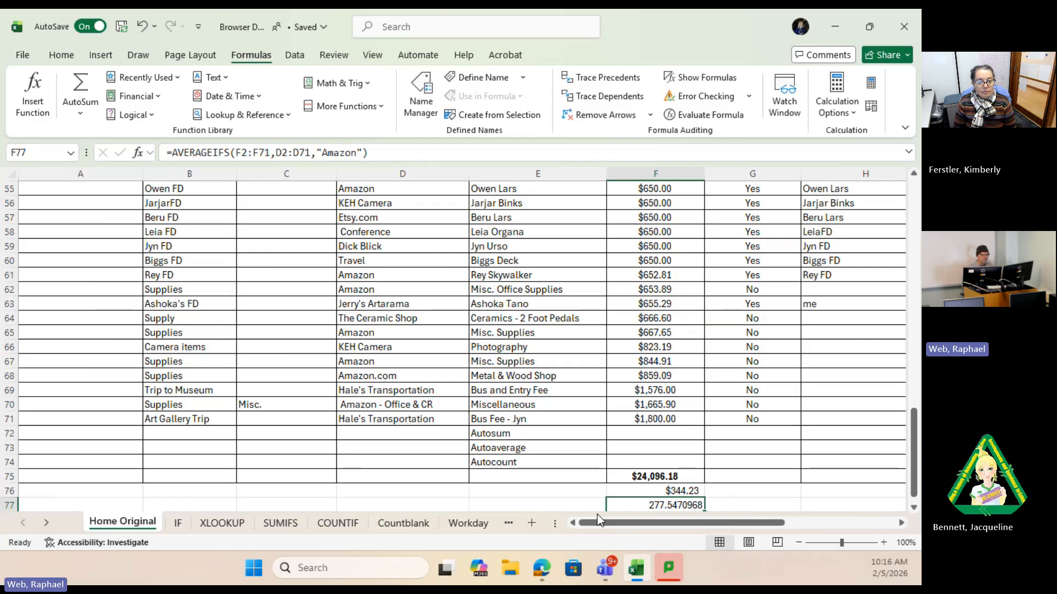
# Step: Add a new worksheet and enter two sample full names in A1 and A2, first name then last name, both capitalized
pyautogui.click(532, 524)
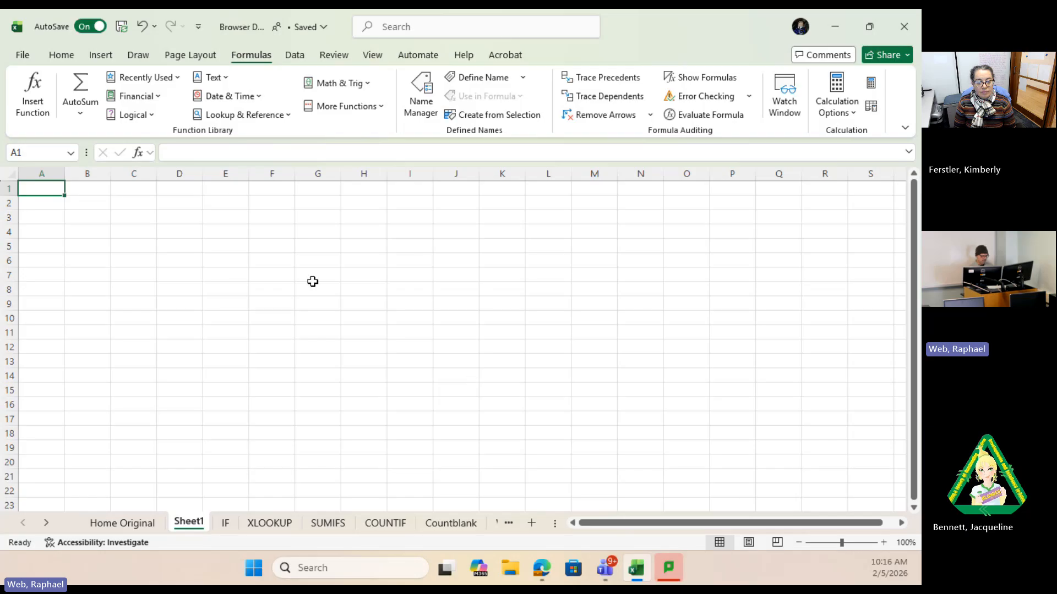
pyautogui.write('John')
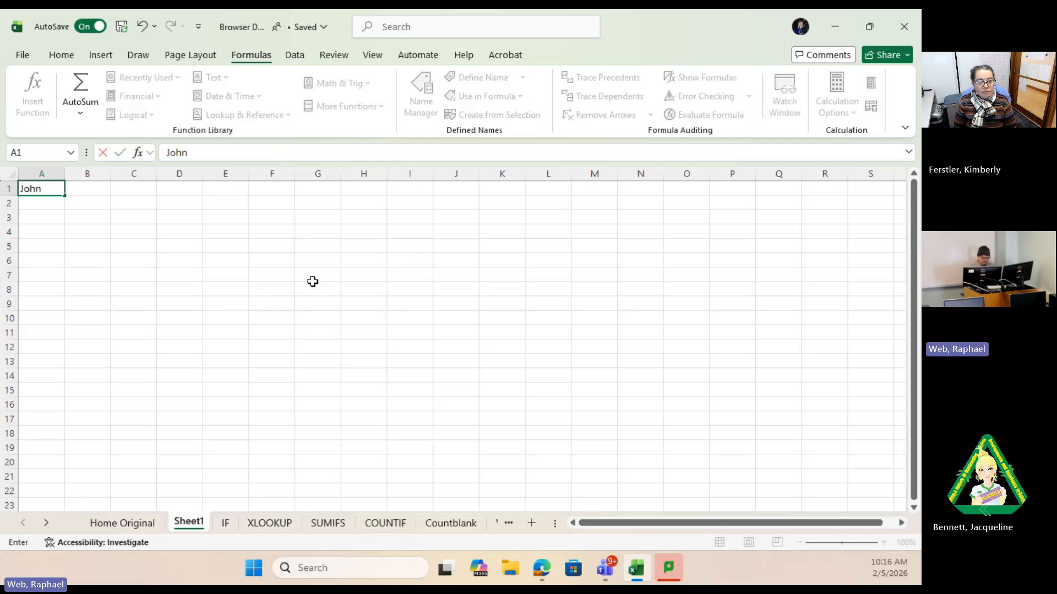
pyautogui.write(' Smith')
pyautogui.press('Return')
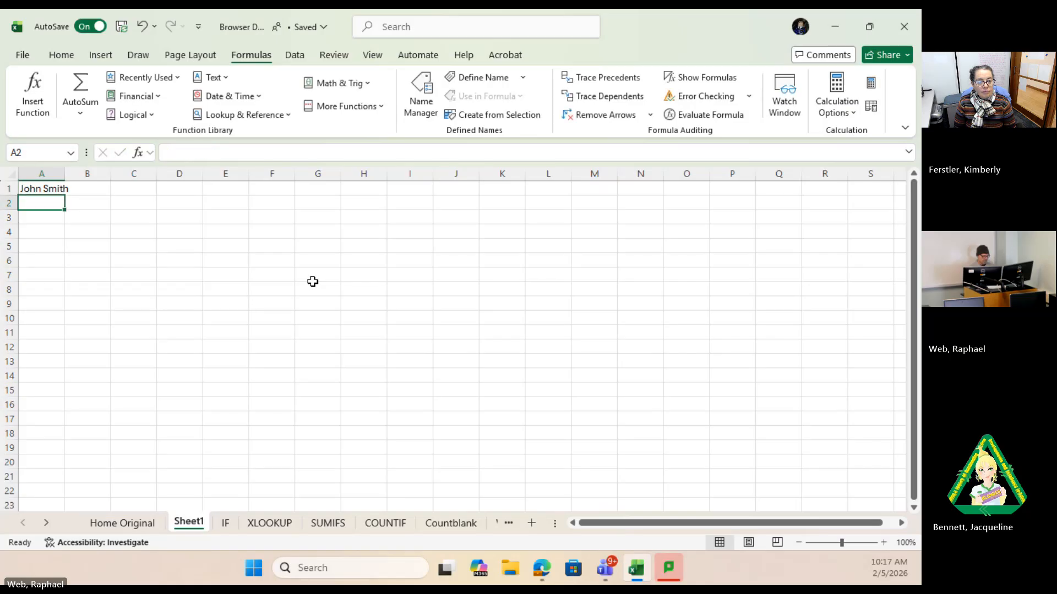
pyautogui.write('Sally')
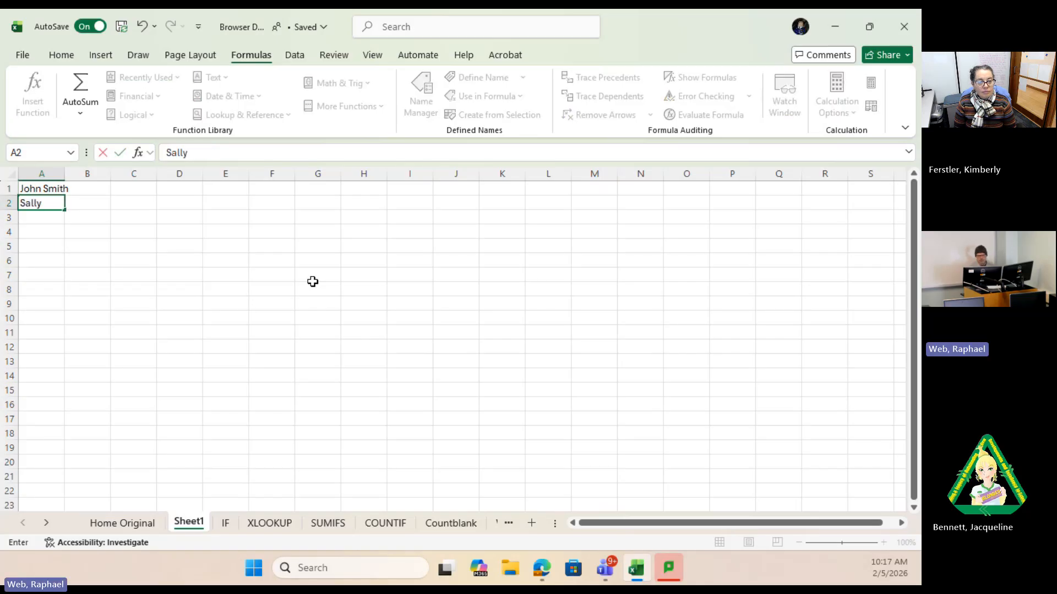
pyautogui.write(' jones')
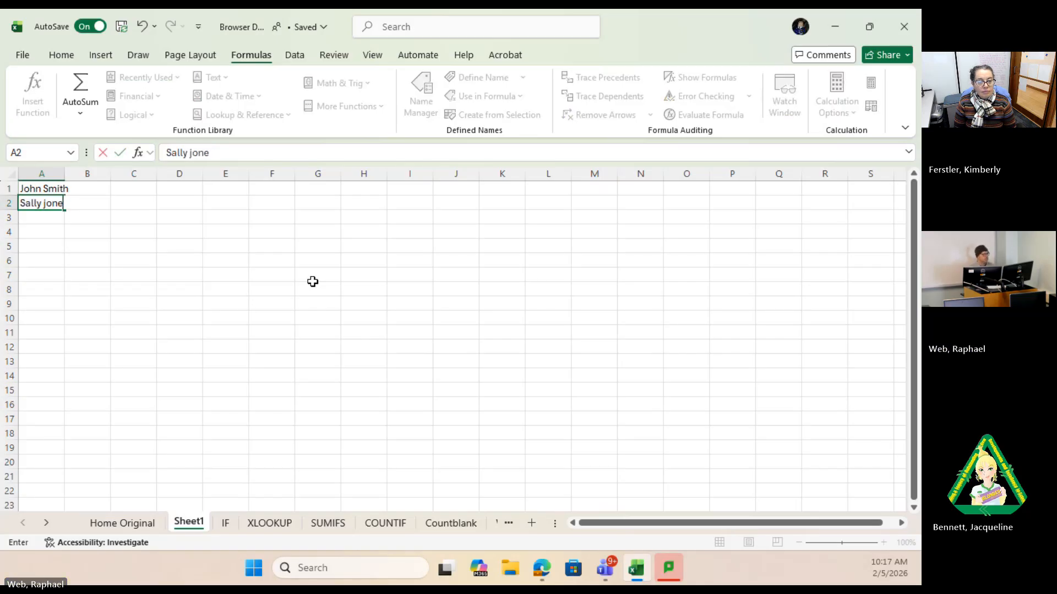
pyautogui.click(44, 203)
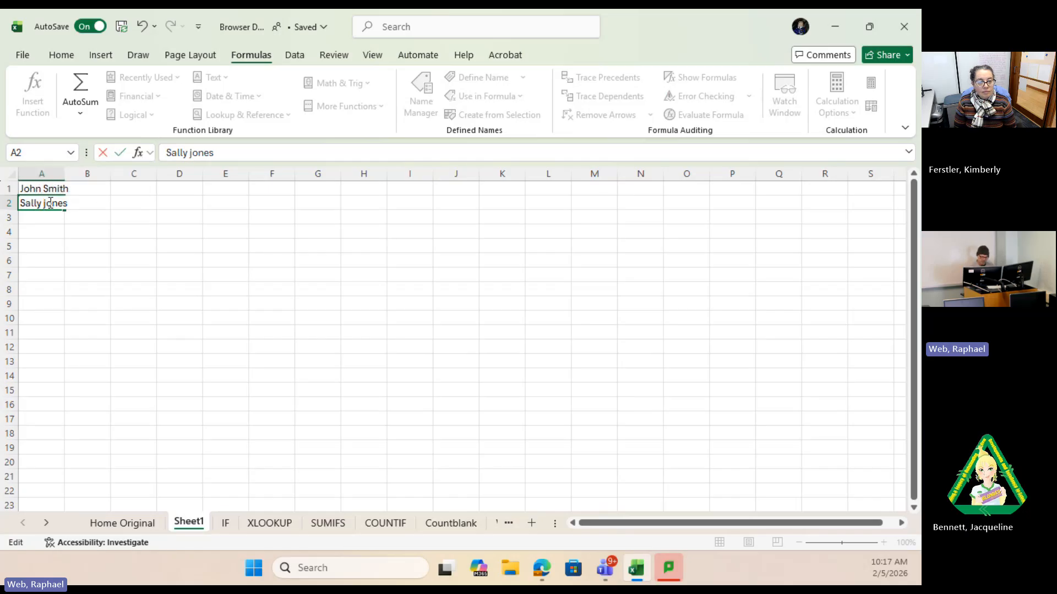
pyautogui.press('Delete')
pyautogui.write('J')
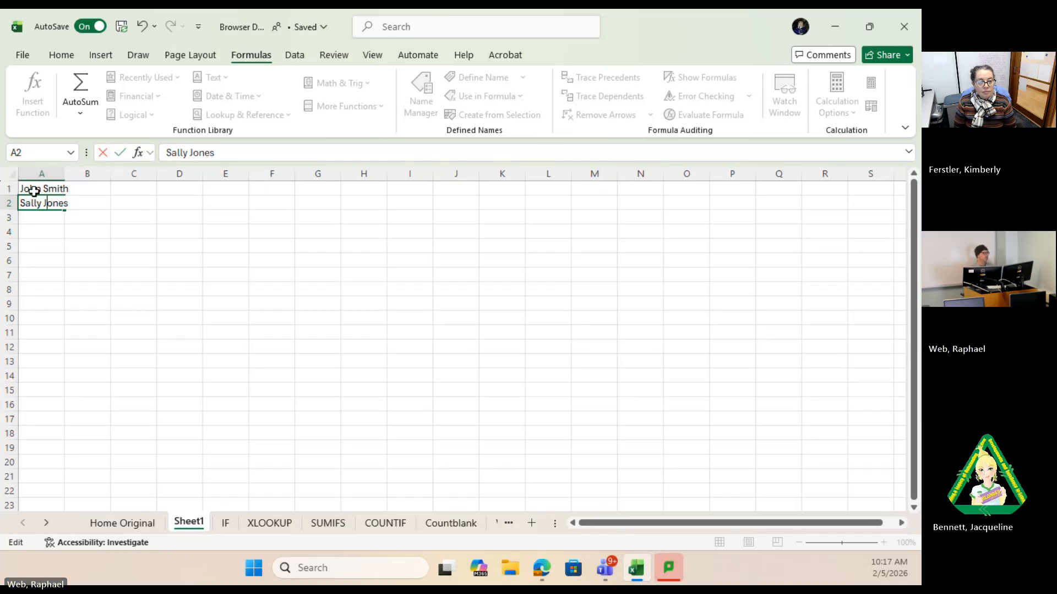
# Step: Autofit the width of column A to the full names
pyautogui.click(63, 175)
pyautogui.doubleClick(65, 173)
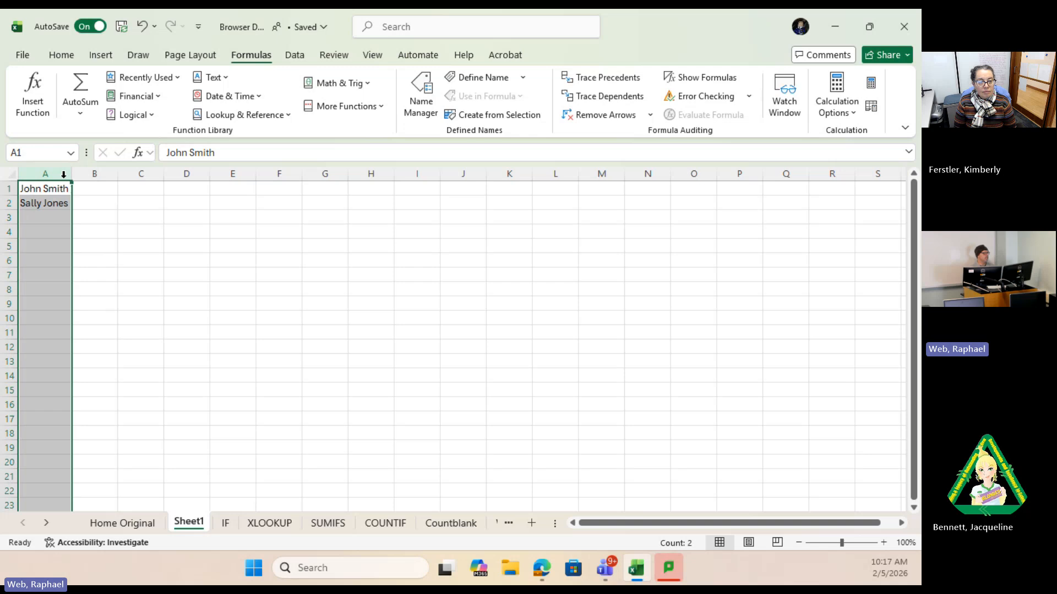
pyautogui.click(135, 217)
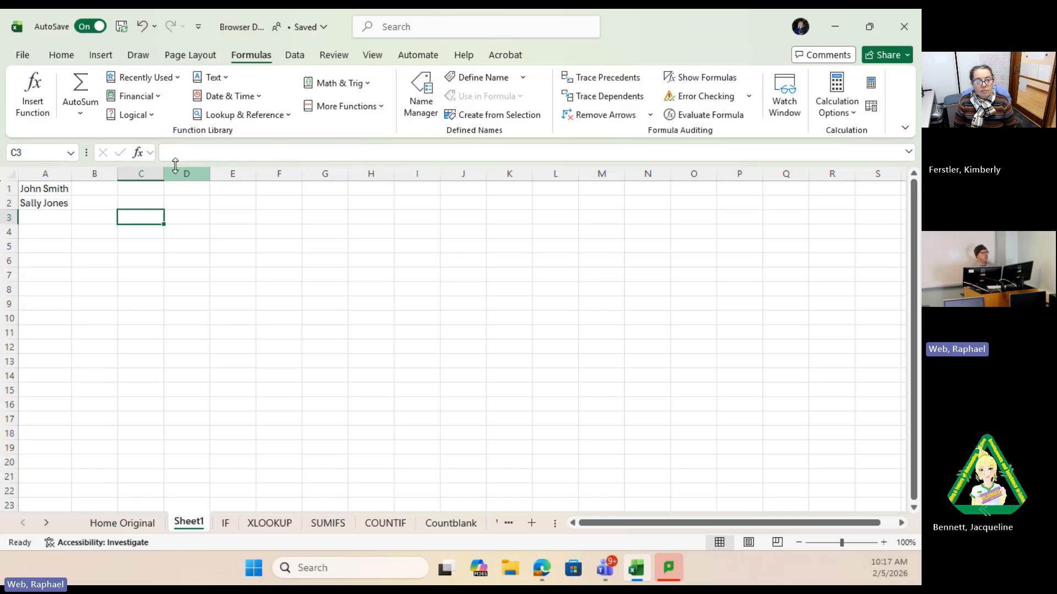
pyautogui.click(427, 27)
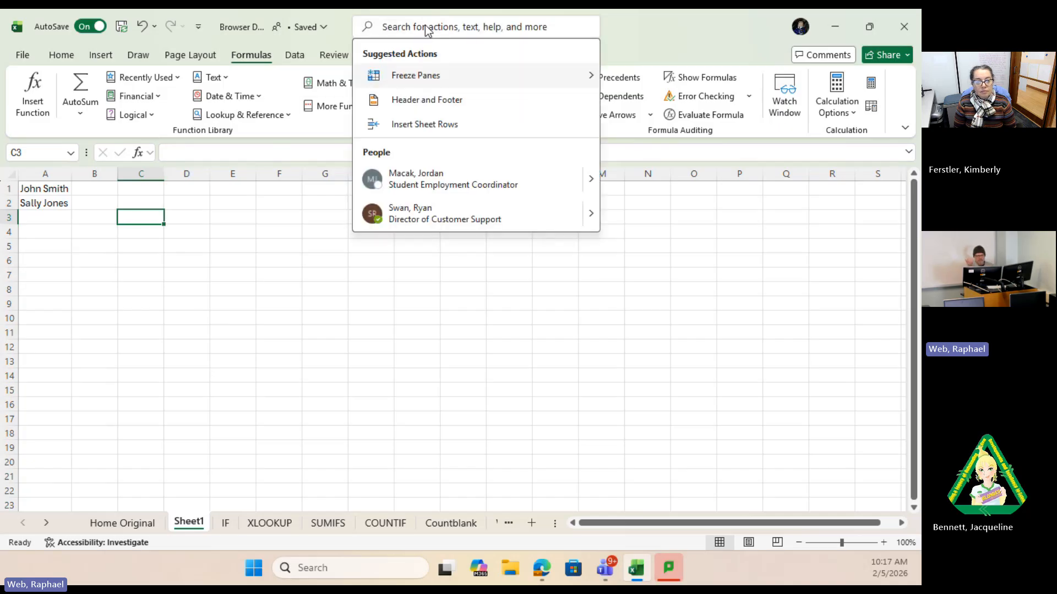
pyautogui.write('text ')
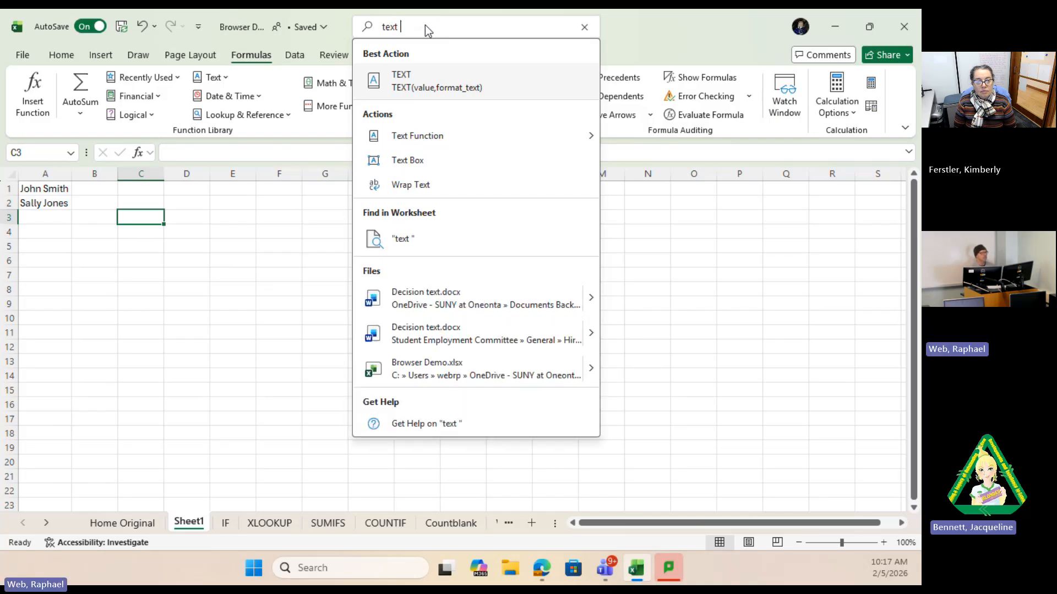
pyautogui.write('to')
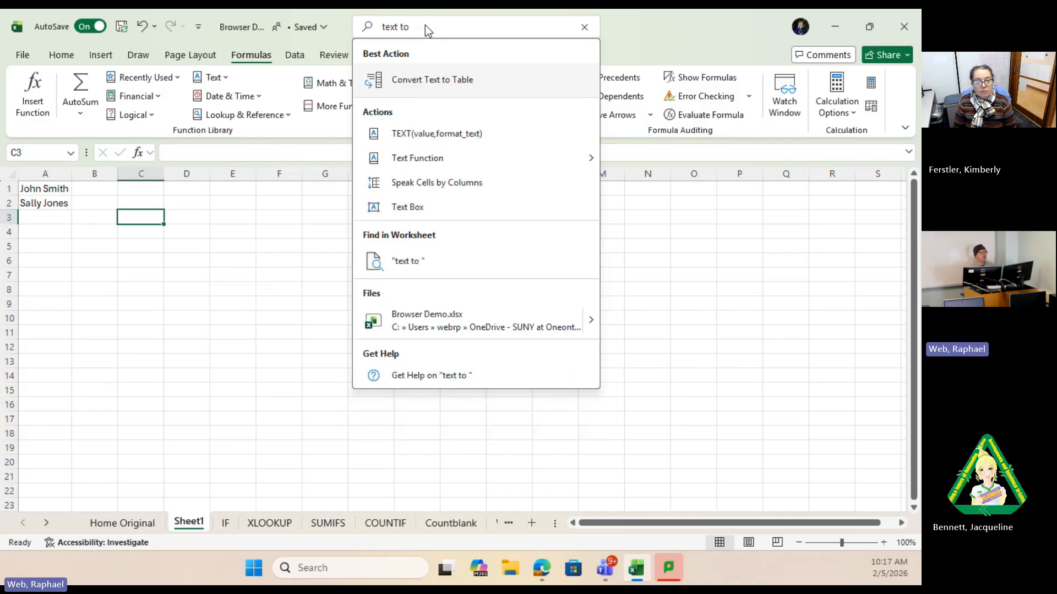
pyautogui.click(635, 42)
# Step: Display the data tools and dismiss the notice about importing data
pyautogui.click(294, 55)
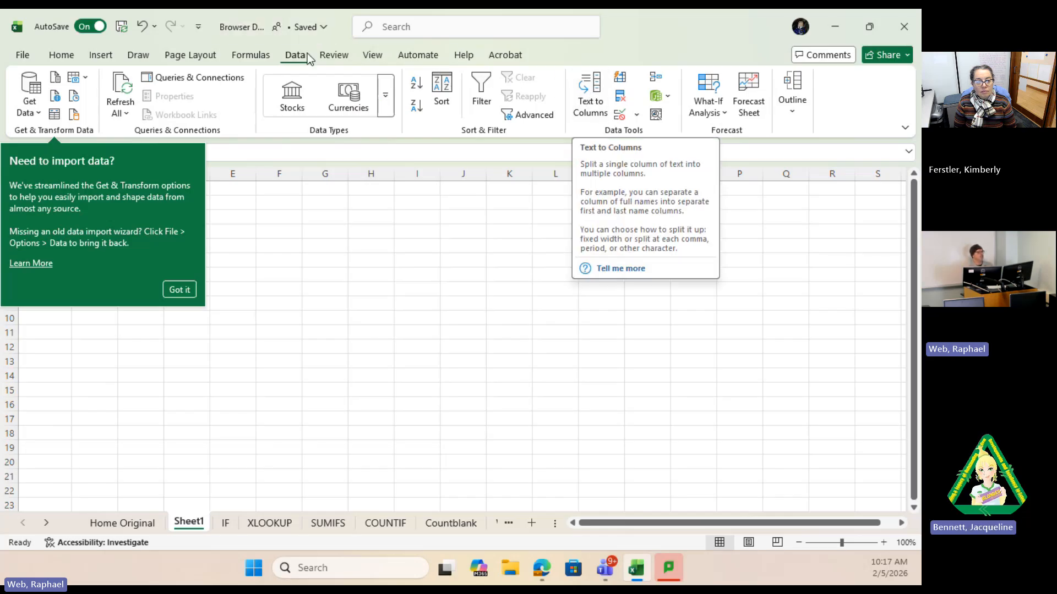
pyautogui.click(179, 287)
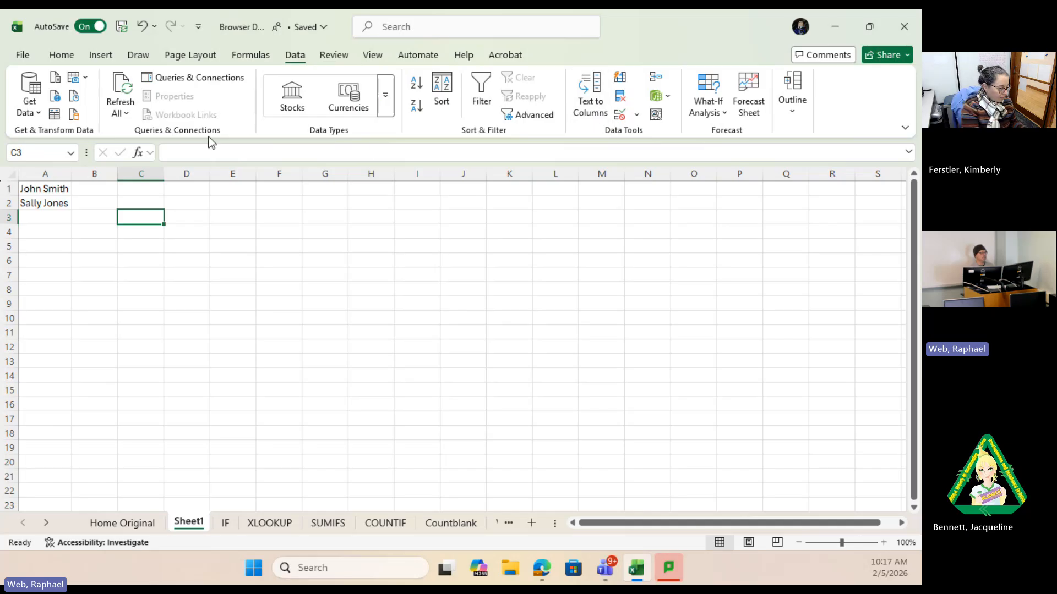
pyautogui.click(45, 188)
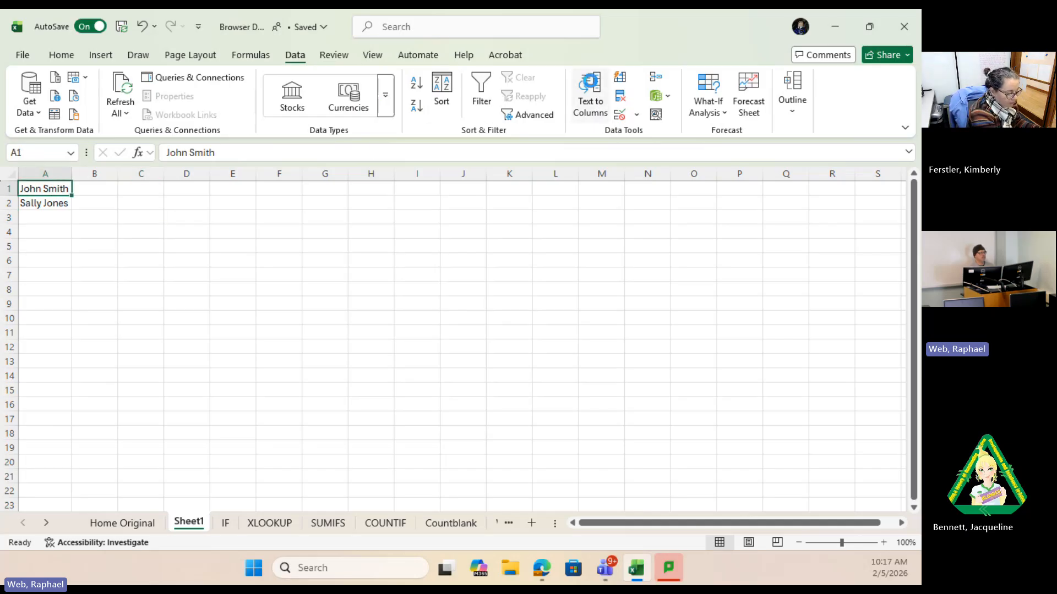
pyautogui.click(587, 83)
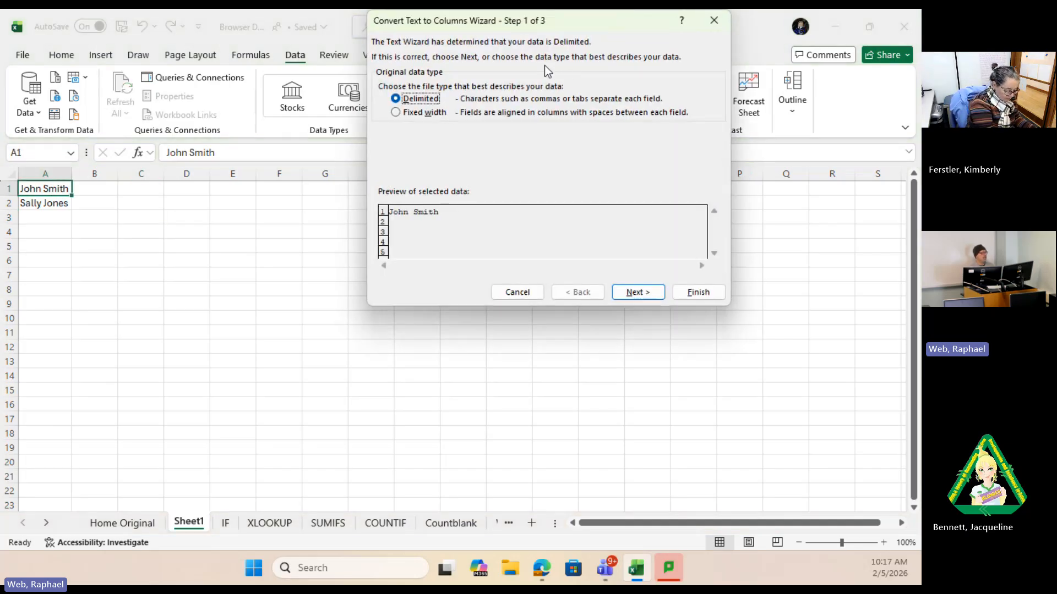
pyautogui.click(517, 291)
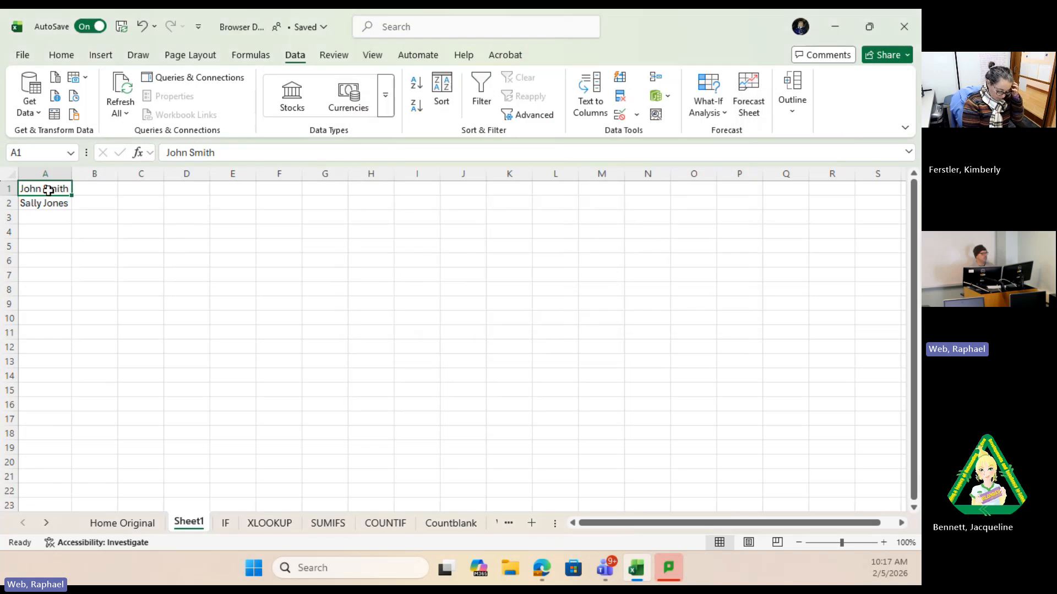
# Step: Split the full names in A1:A2 with Text to Columns as Delimited data, using only Space as delimiter, General format and destination $A$1
pyautogui.moveTo(48, 188); pyautogui.dragTo(47, 203)
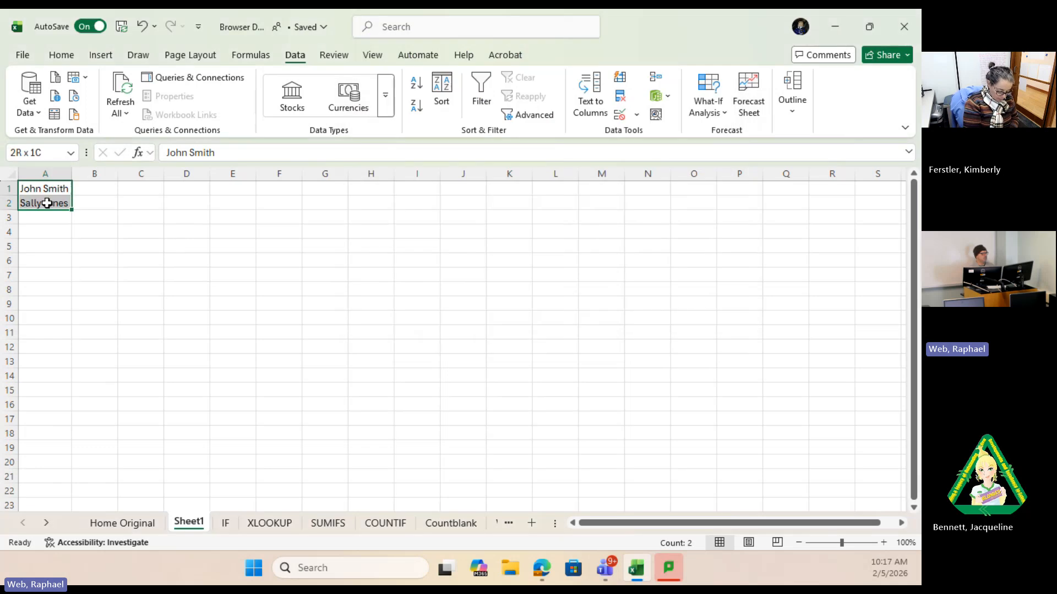
pyautogui.click(599, 100)
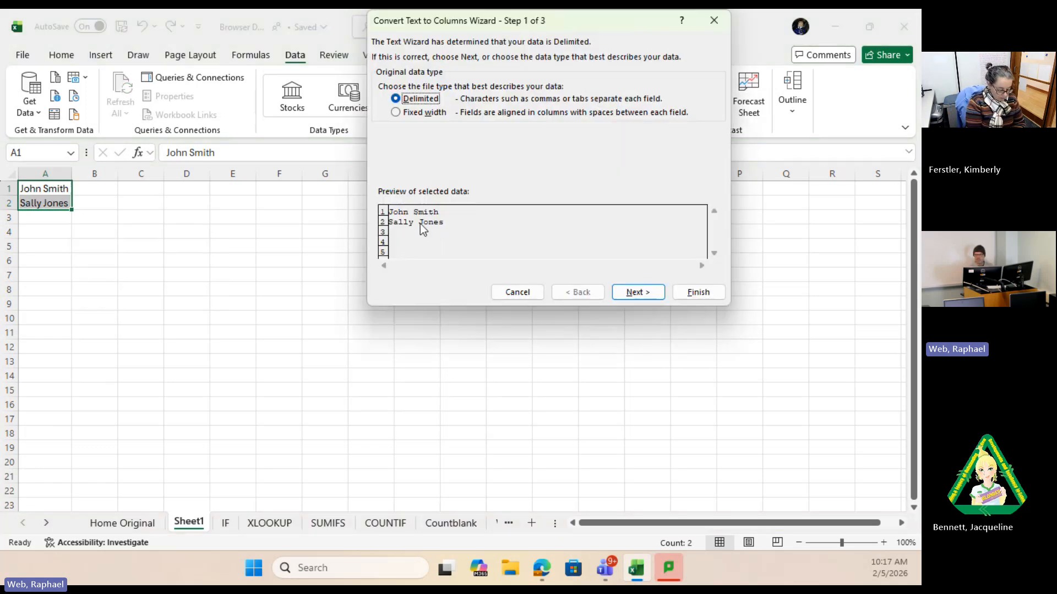
pyautogui.click(637, 292)
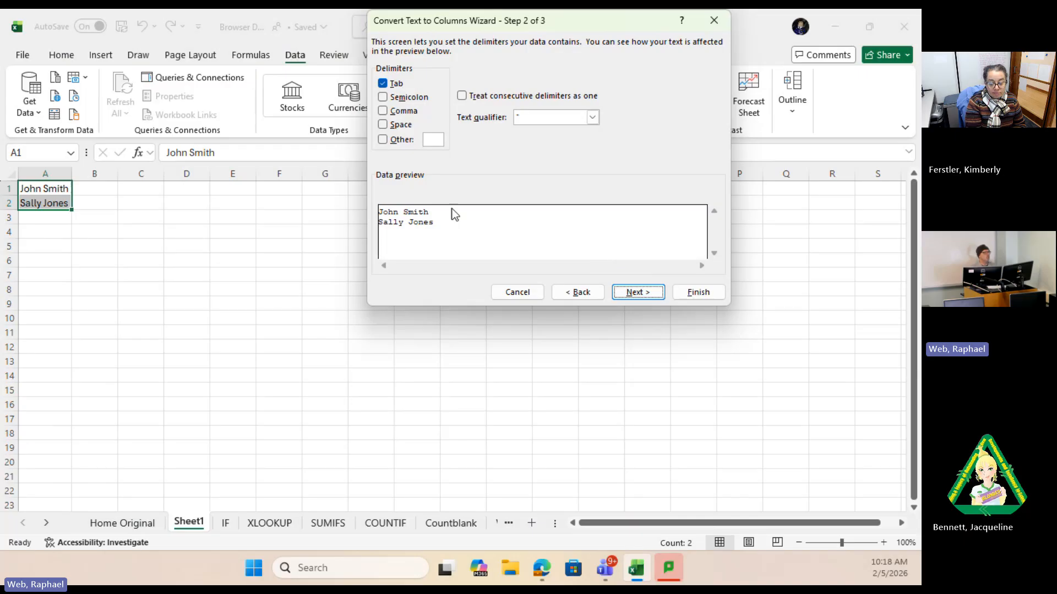
pyautogui.click(383, 125)
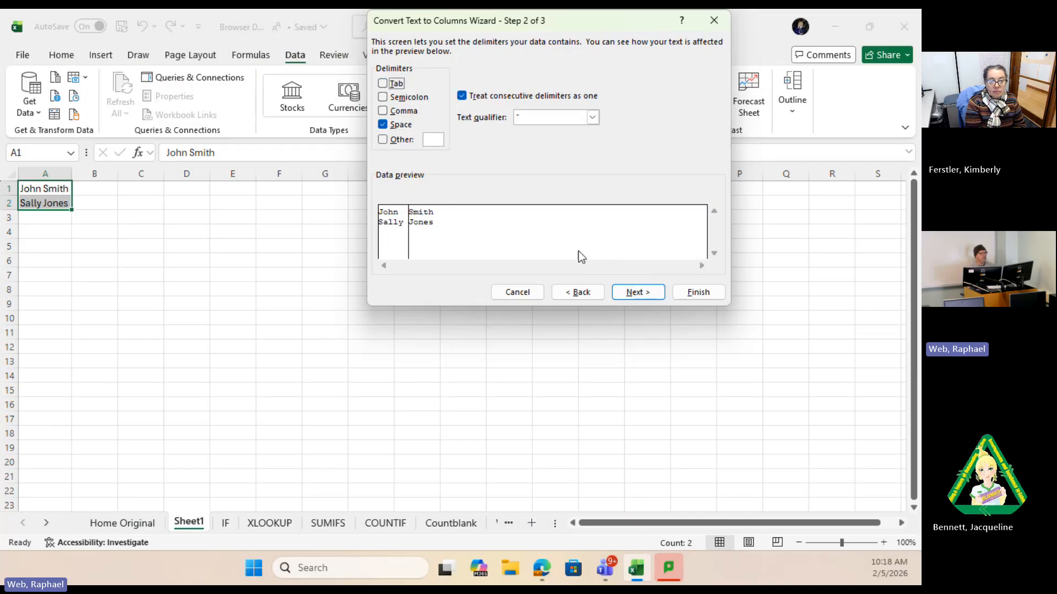
pyautogui.click(643, 291)
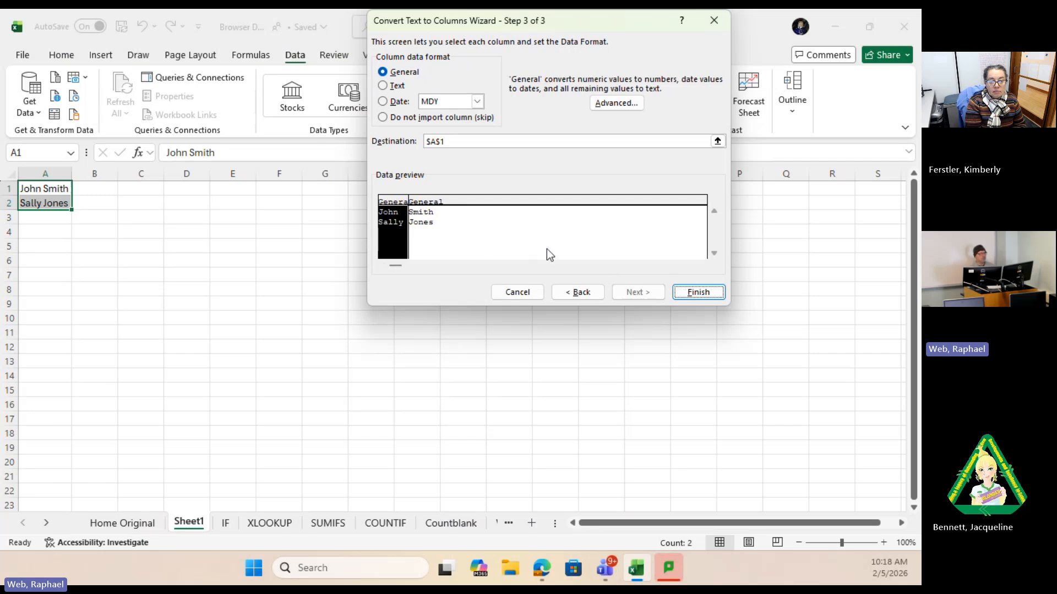
pyautogui.click(708, 295)
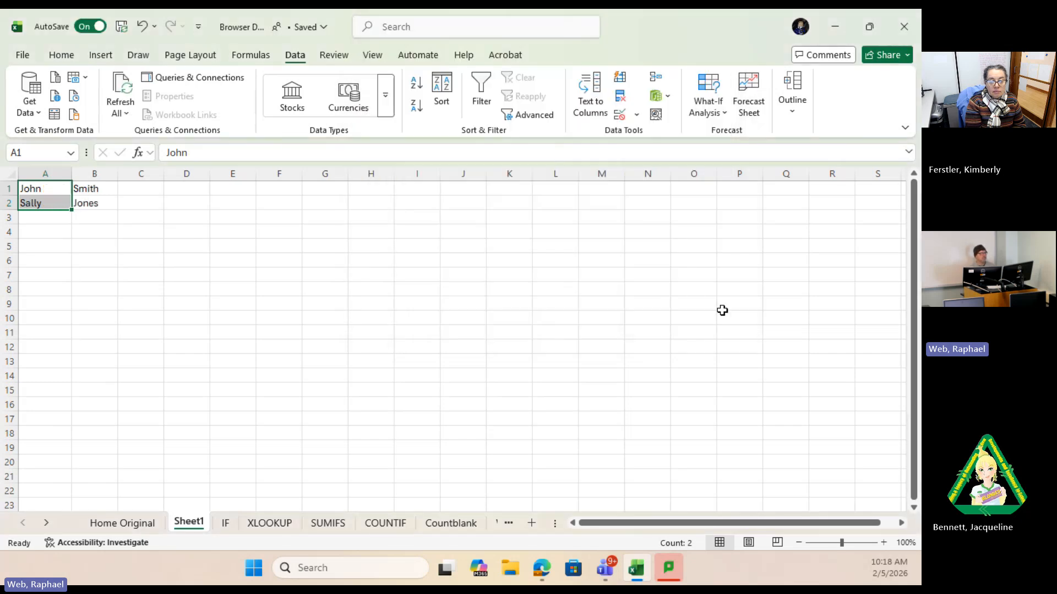
pyautogui.click(698, 347)
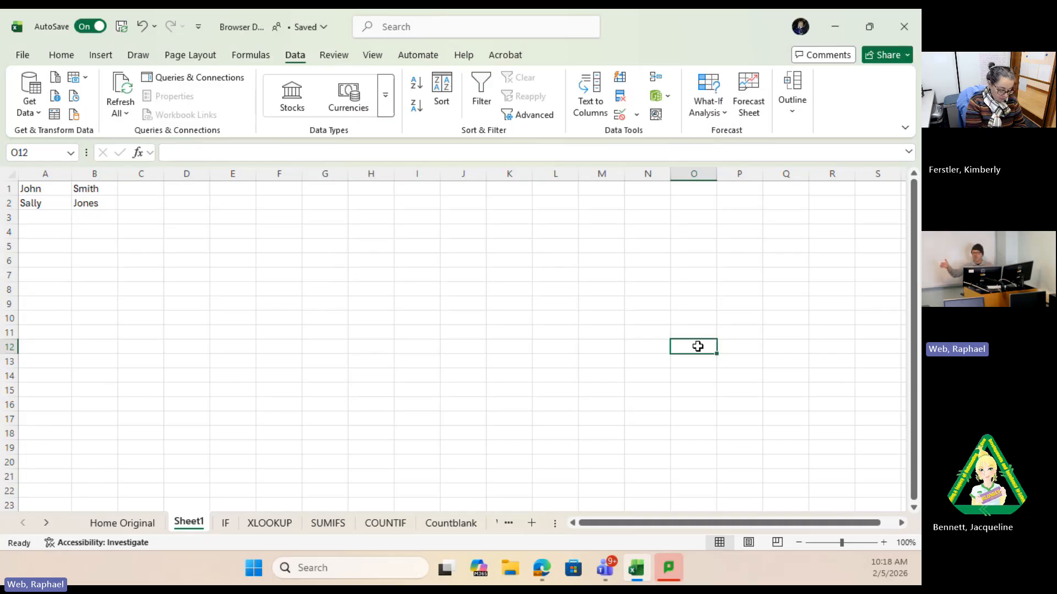
# Step: Enter the first sample name in A7 as capitalized last name, comma, first name
pyautogui.click(36, 275)
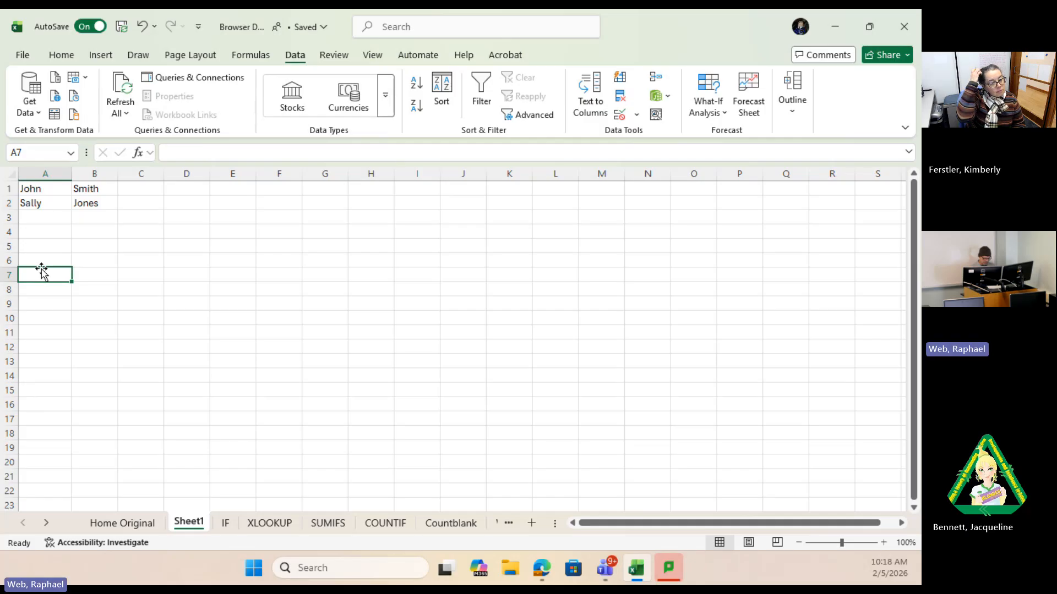
pyautogui.write('smith,')
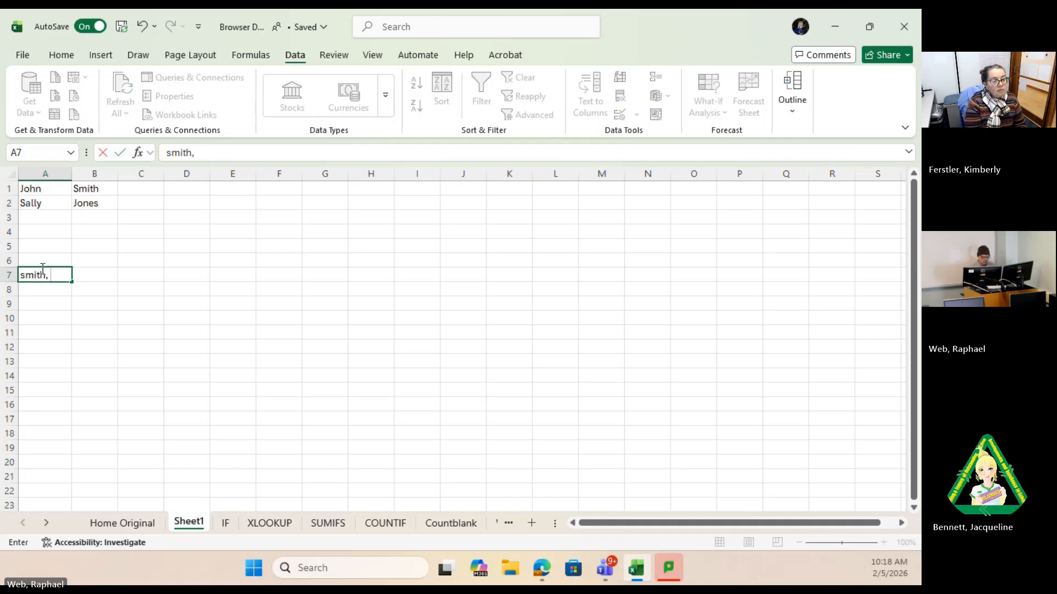
pyautogui.write(' John')
pyautogui.press('Return')
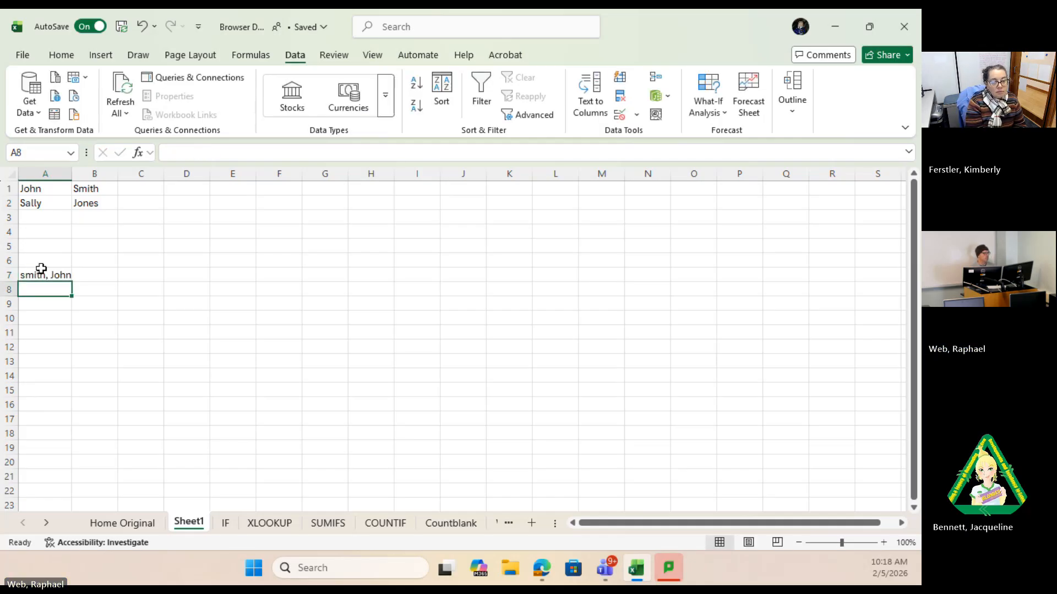
pyautogui.click(42, 270)
pyautogui.write('Smit')
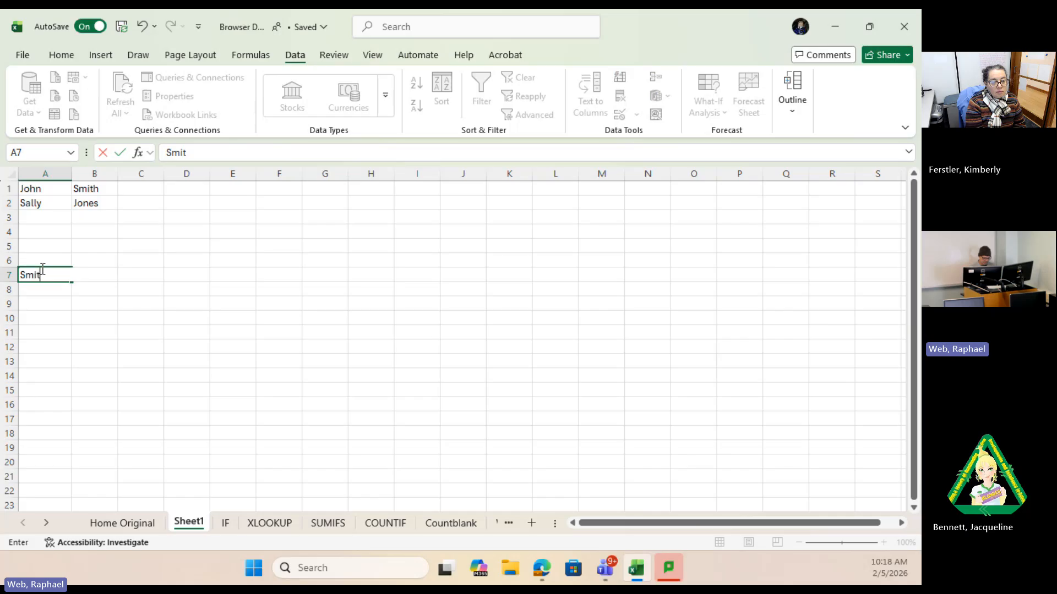
pyautogui.write('h, John')
pyautogui.press('Return')
# Step: Enter the second sample name in A8 as last name, comma, first name, and autofit column A
pyautogui.write('Joens')
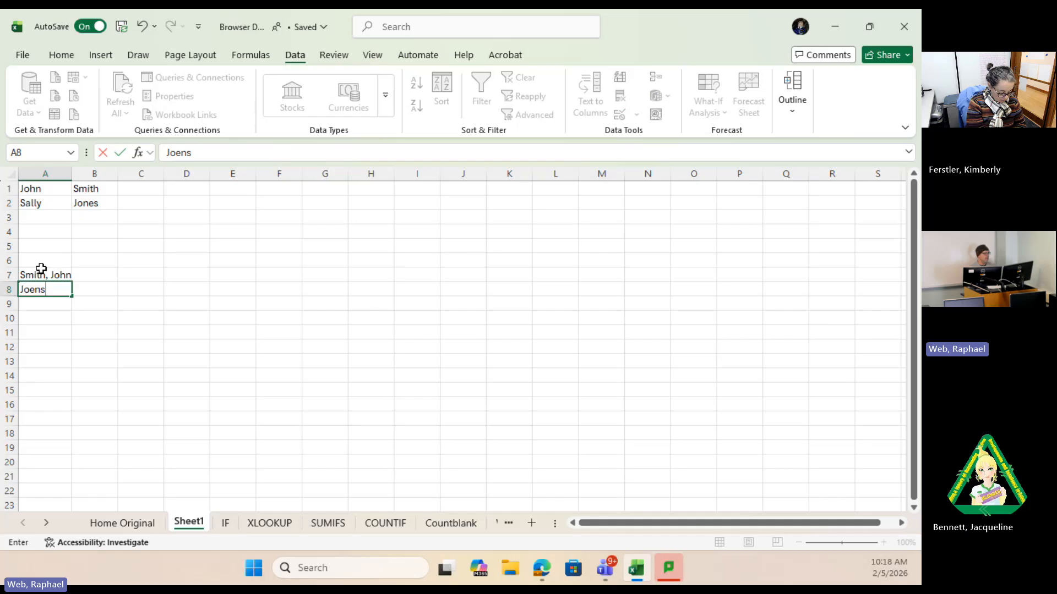
pyautogui.press('BackSpace')
pyautogui.press('BackSpace')
pyautogui.write('nes,')
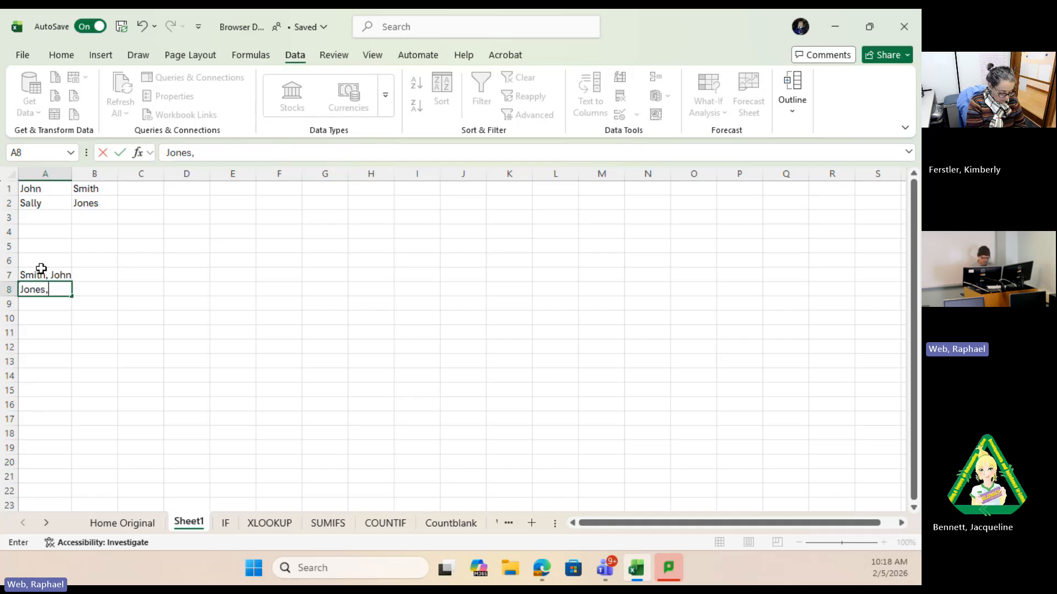
pyautogui.write(' Sally')
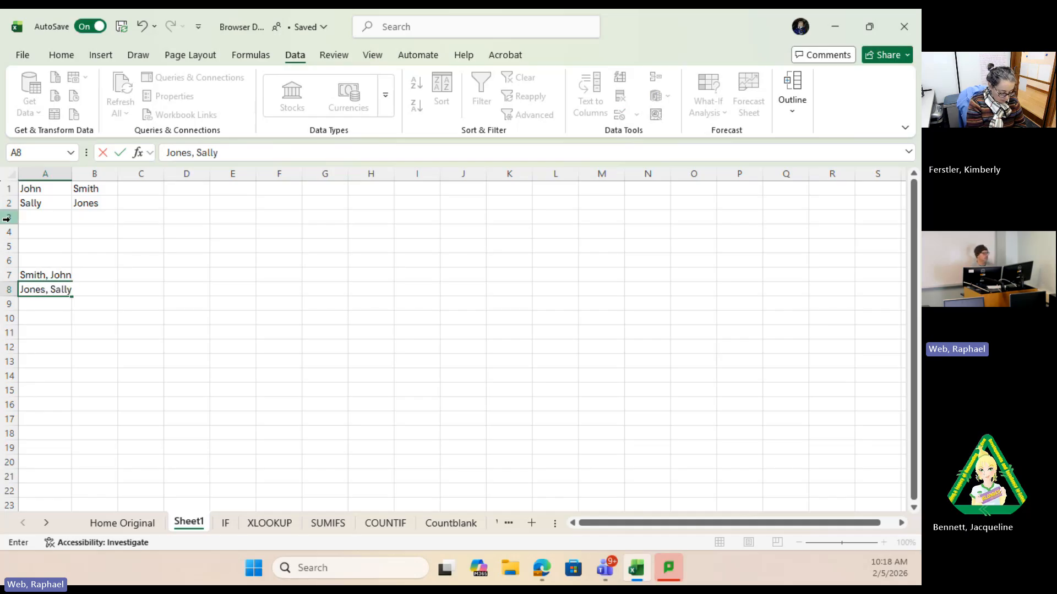
pyautogui.click(65, 174)
pyautogui.doubleClick(71, 173)
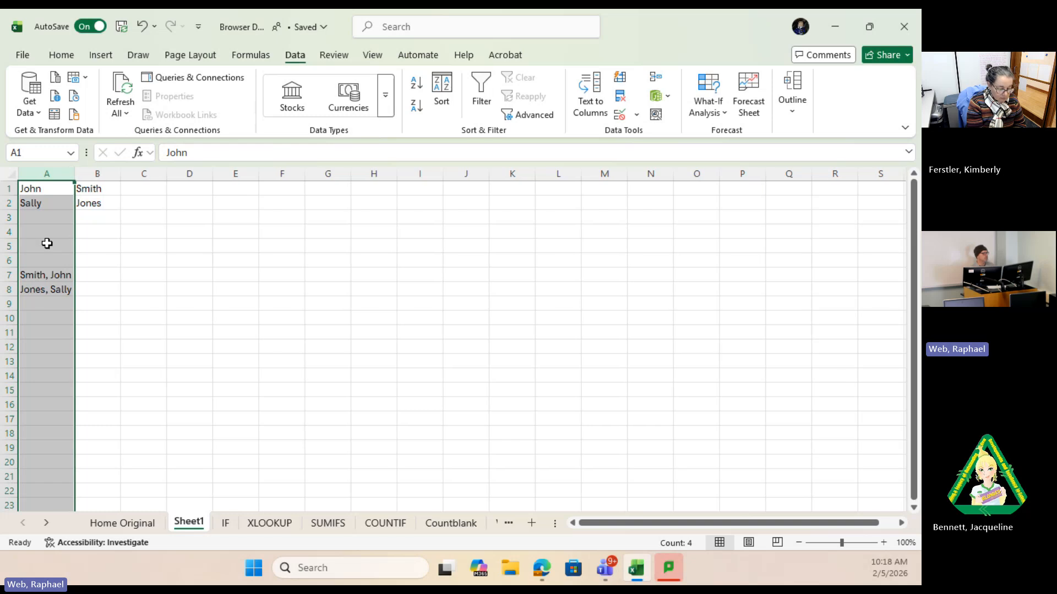
# Step: Split the names in A7:A8 with Text to Columns as Delimited data, using both Comma and Space as delimiters
pyautogui.click(42, 277)
pyautogui.moveTo(42, 281); pyautogui.dragTo(49, 290)
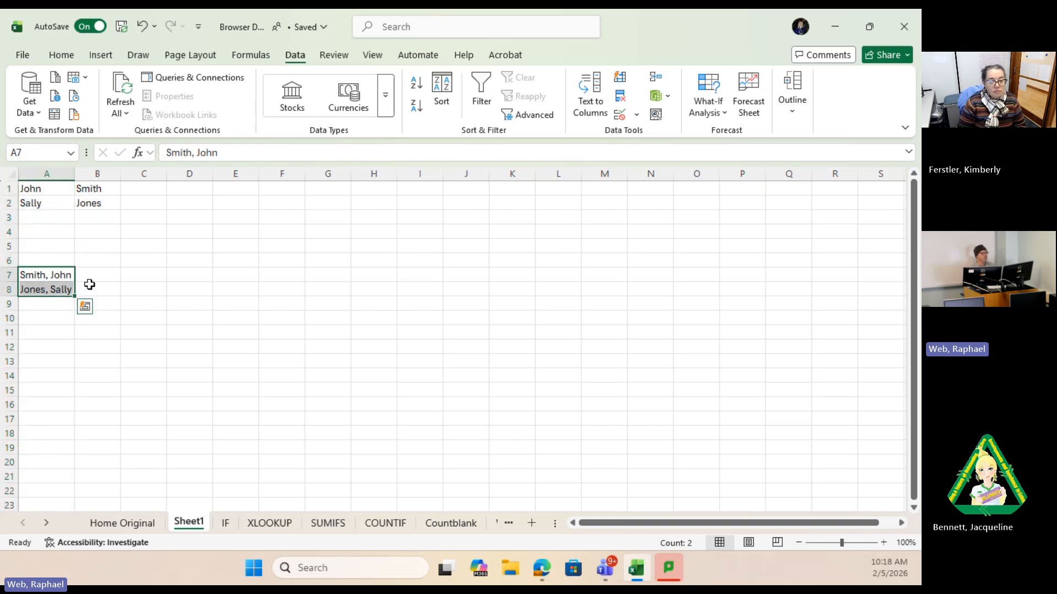
pyautogui.click(600, 86)
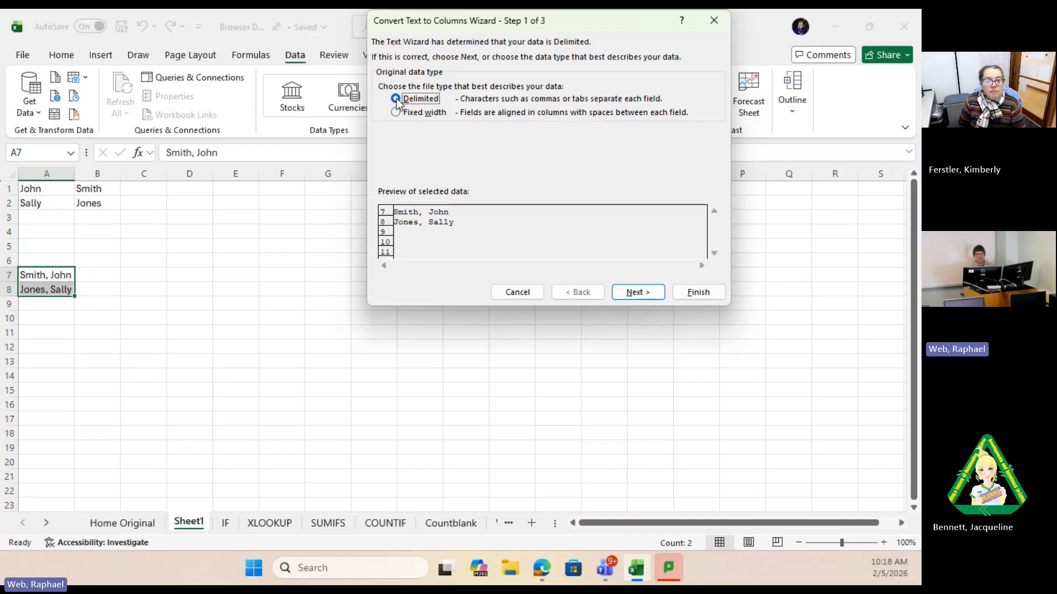
pyautogui.click(639, 294)
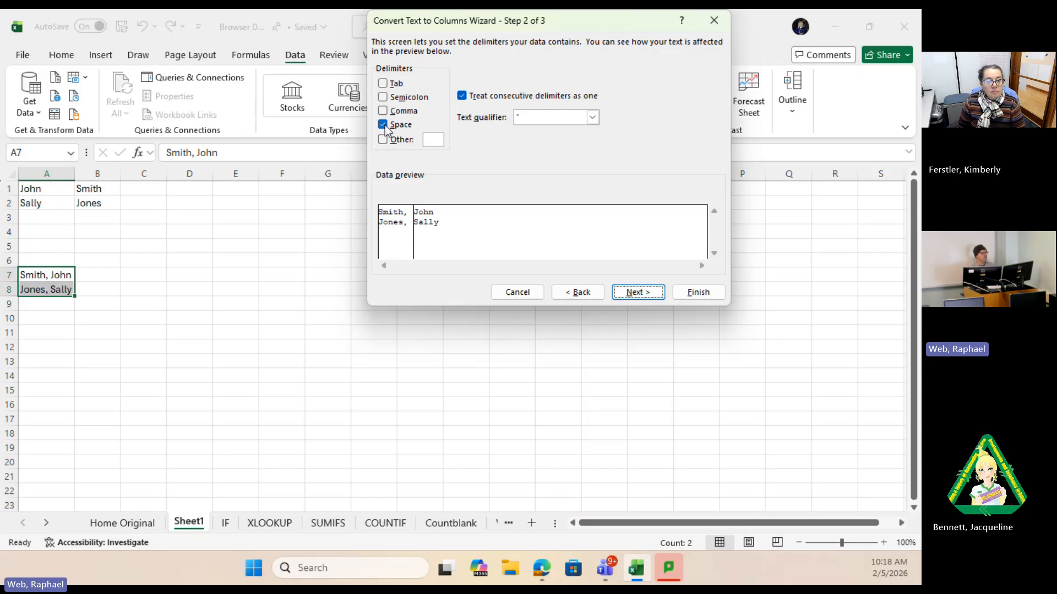
pyautogui.click(383, 124)
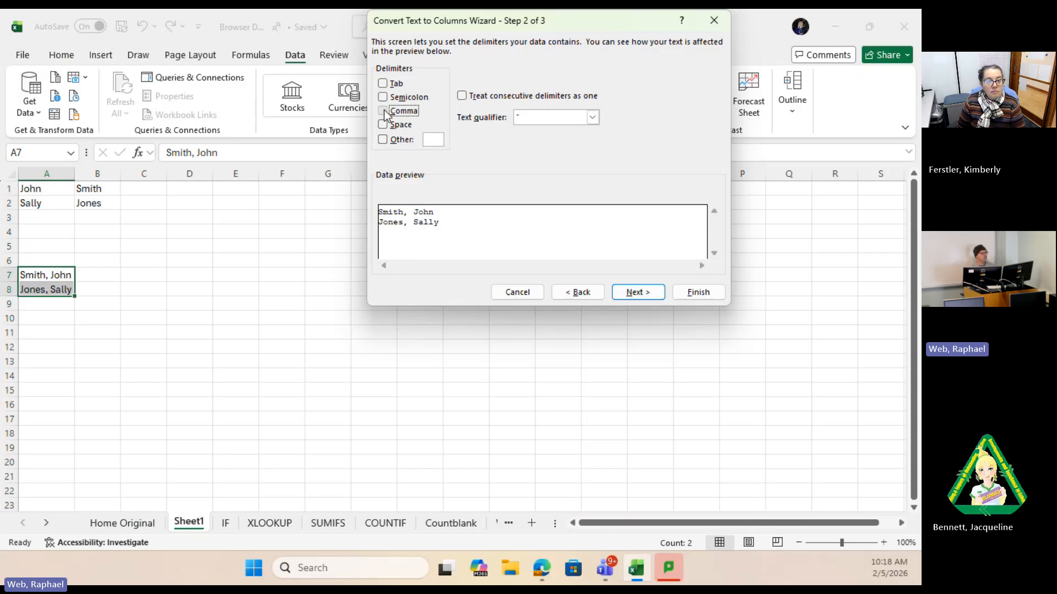
pyautogui.click(382, 111)
pyautogui.click(383, 124)
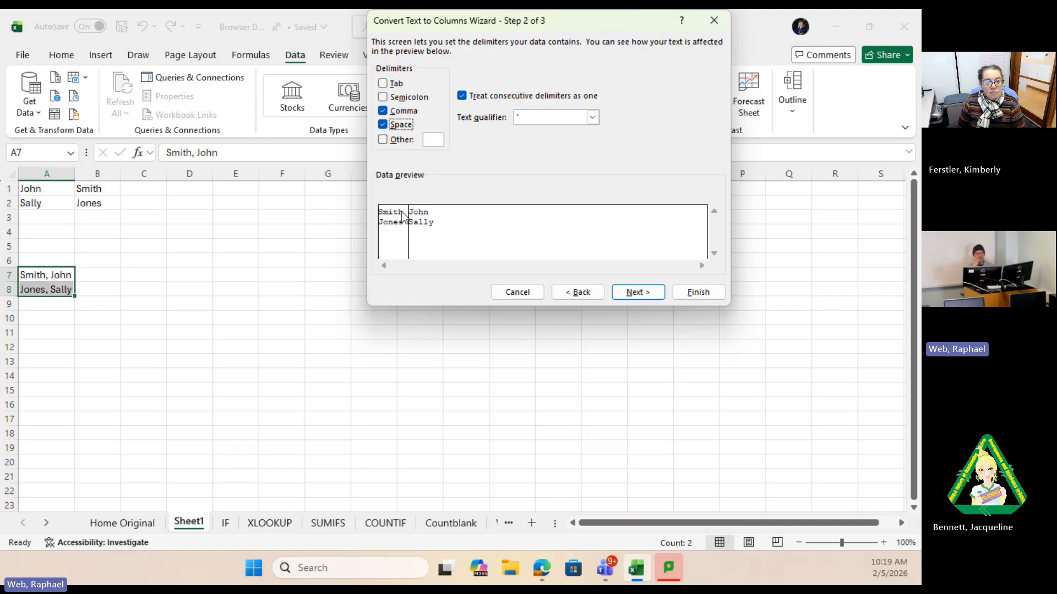
pyautogui.click(698, 293)
pyautogui.click(426, 320)
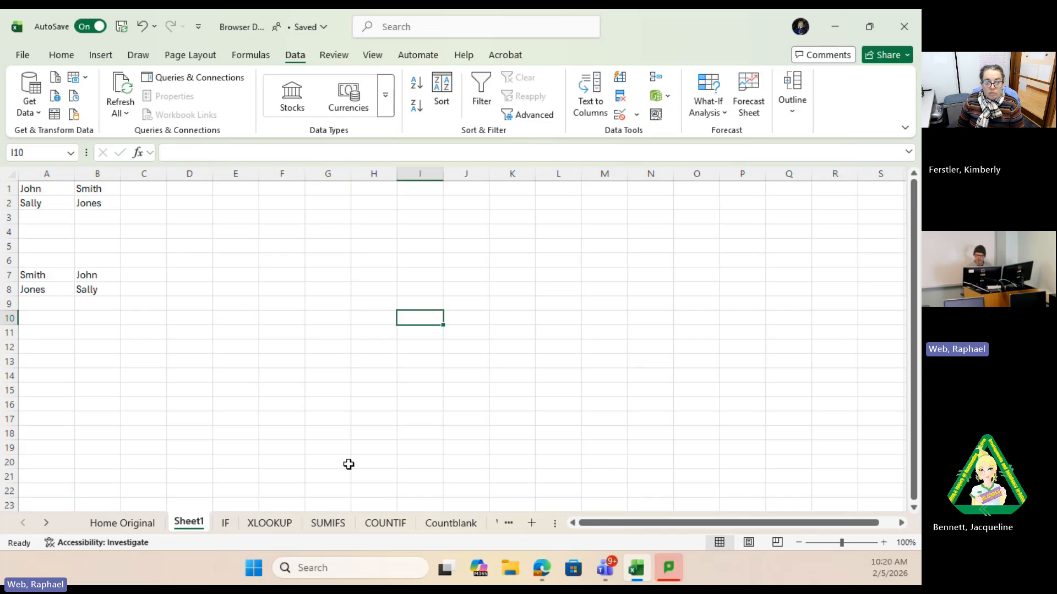
# Step: On the IF sheet, examine column J's IF formula outcomes against the Professional Development Related and Faculty Name columns
pyautogui.click(226, 523)
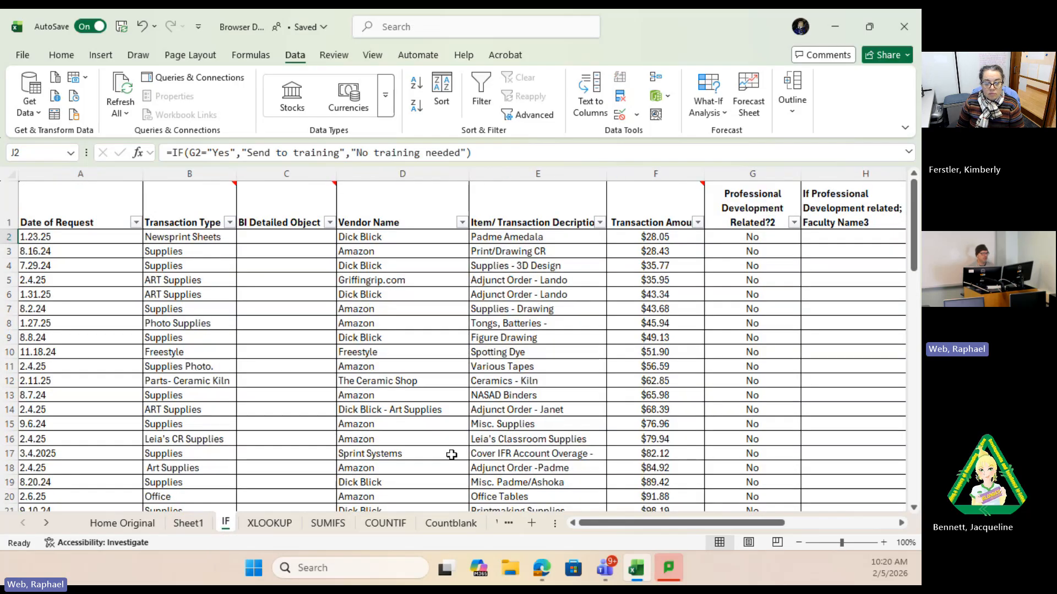
pyautogui.scroll(-6, 523, 409)
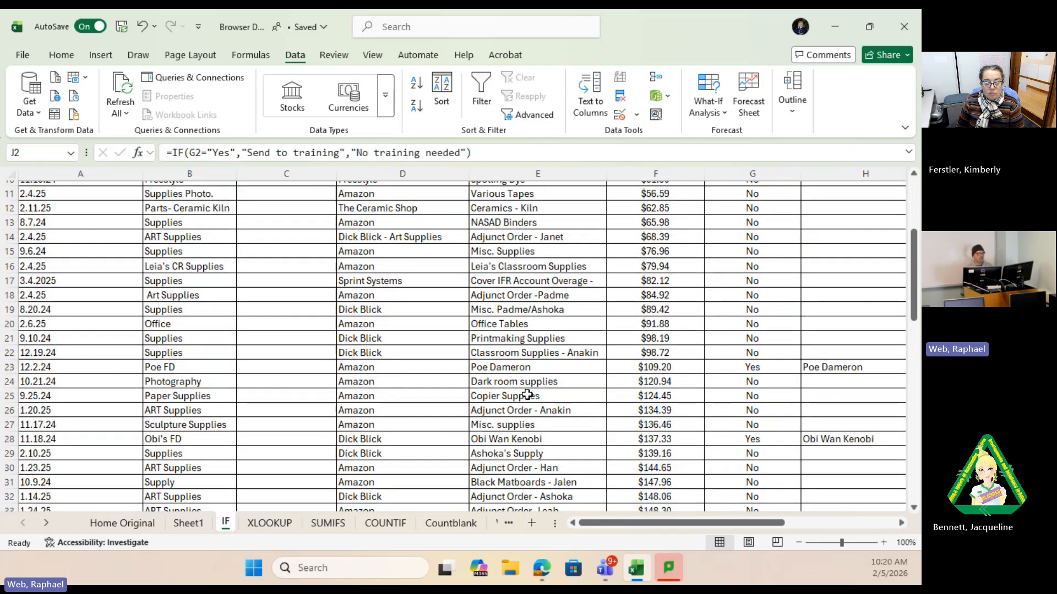
pyautogui.moveTo(667, 523); pyautogui.dragTo(732, 512)
pyautogui.scroll(6, 726, 473)
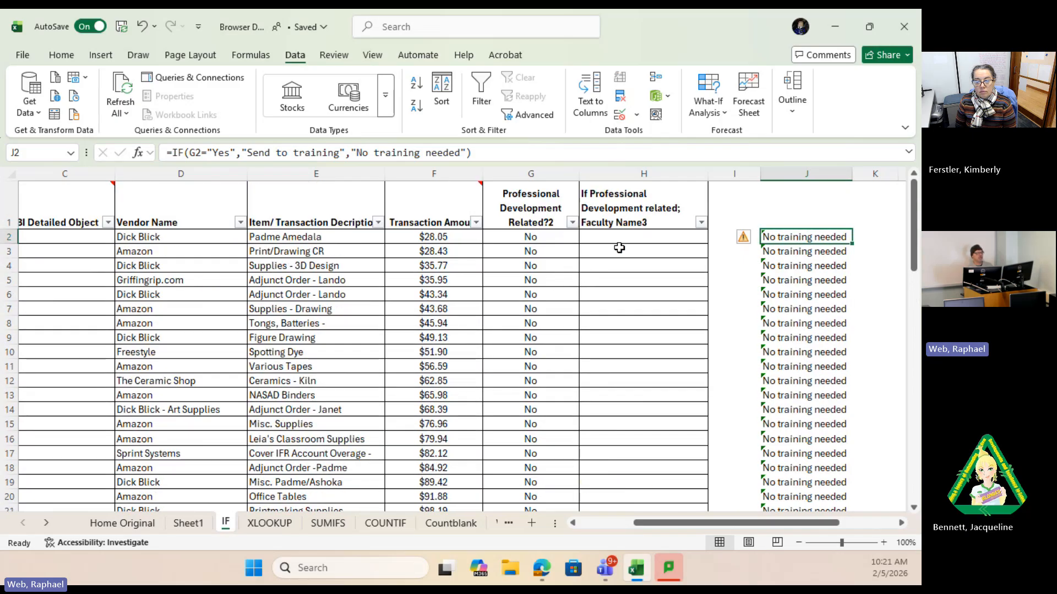
pyautogui.scroll(-2, 618, 247)
pyautogui.scroll(-2, 619, 252)
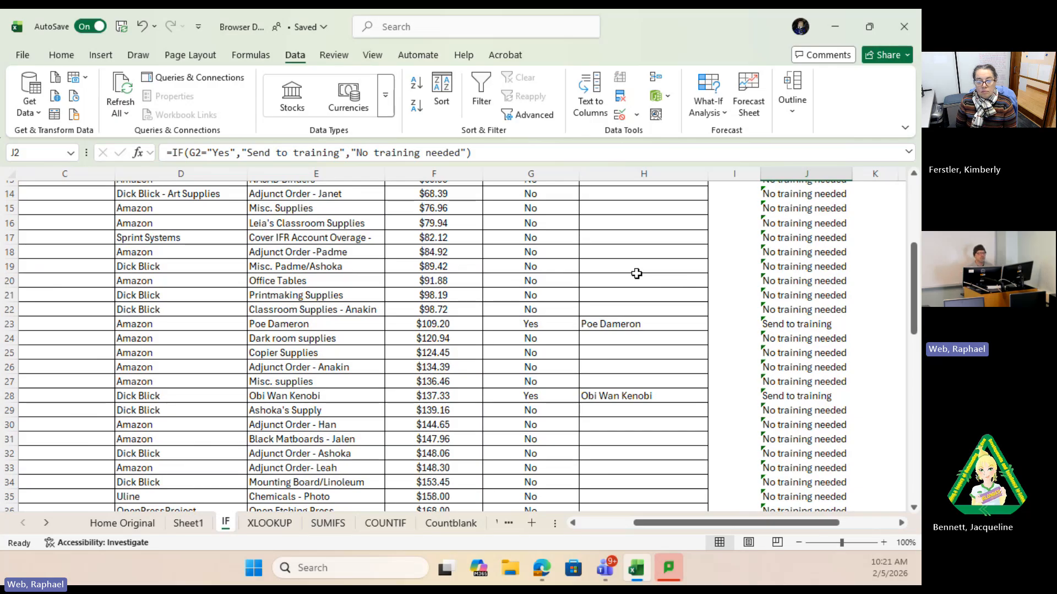
pyautogui.scroll(-3, 636, 267)
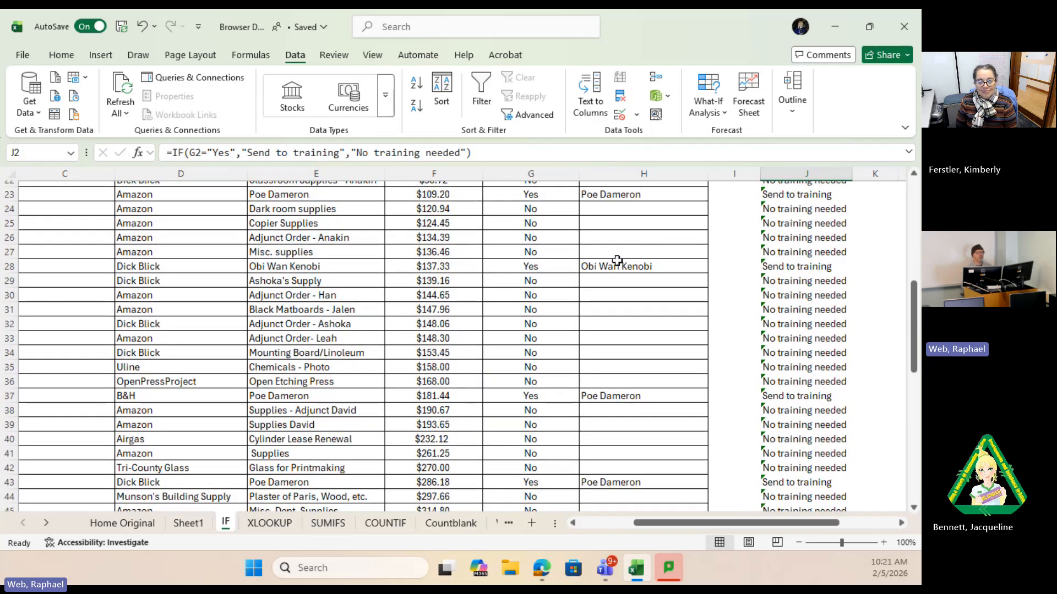
pyautogui.scroll(-2, 630, 262)
pyautogui.scroll(5, 627, 261)
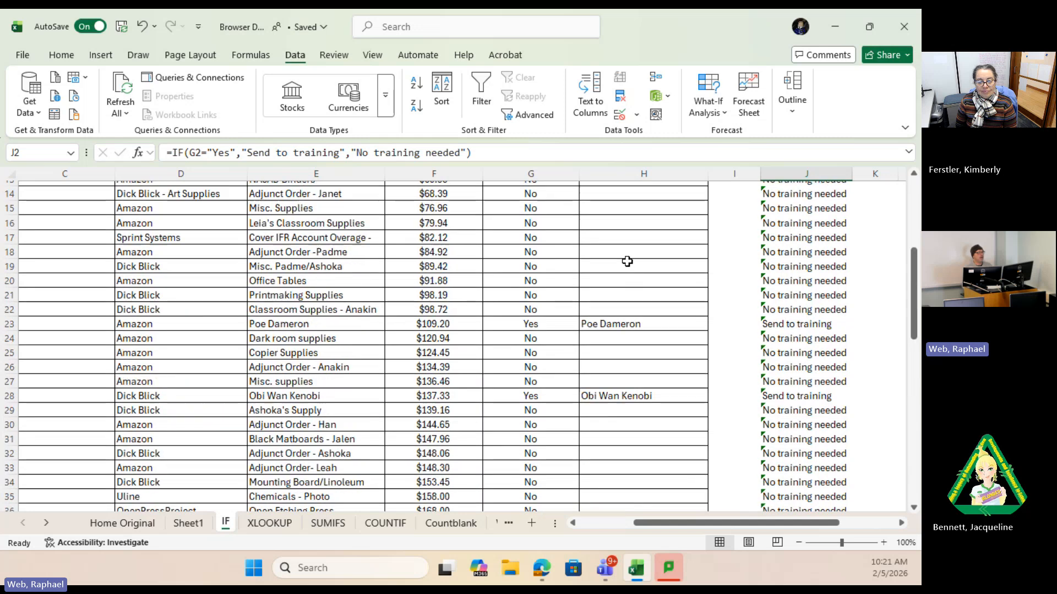
pyautogui.scroll(5, 627, 262)
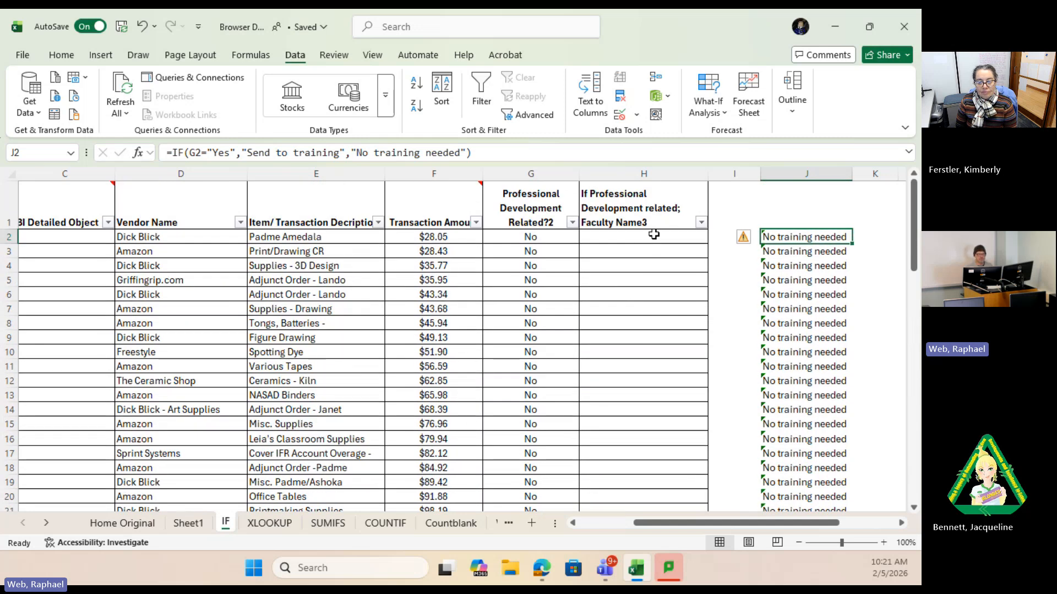
pyautogui.scroll(-5, 654, 234)
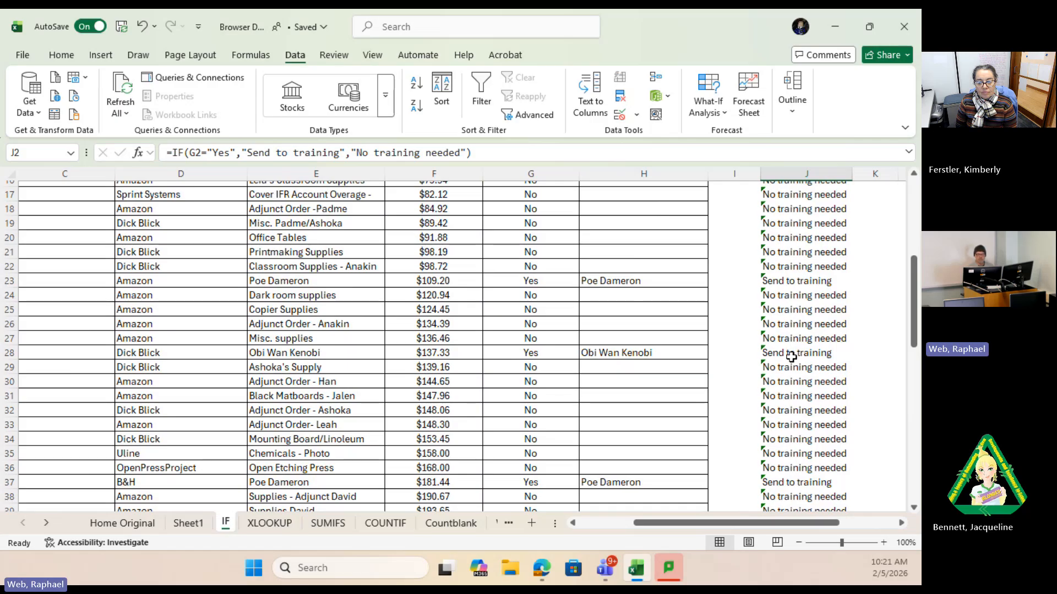
pyautogui.scroll(5, 684, 349)
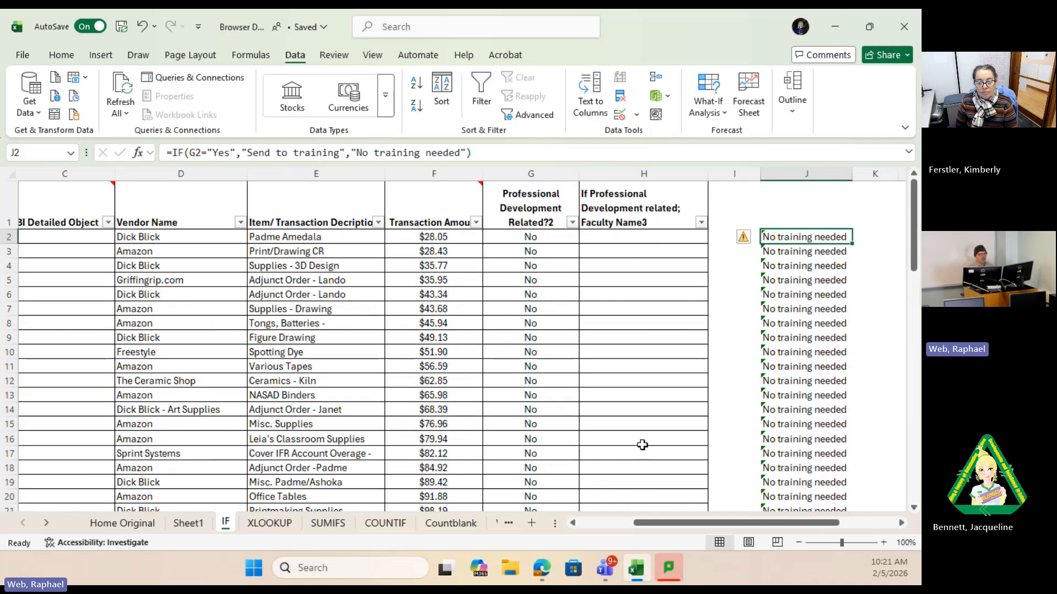
pyautogui.scroll(-14, 644, 451)
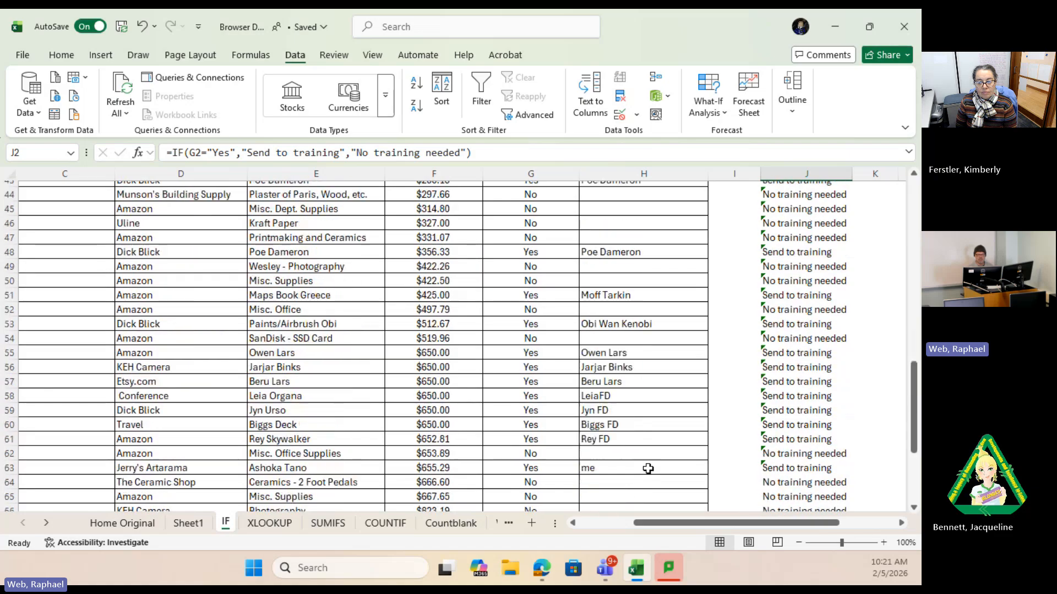
pyautogui.scroll(-1, 648, 468)
pyautogui.scroll(15, 644, 465)
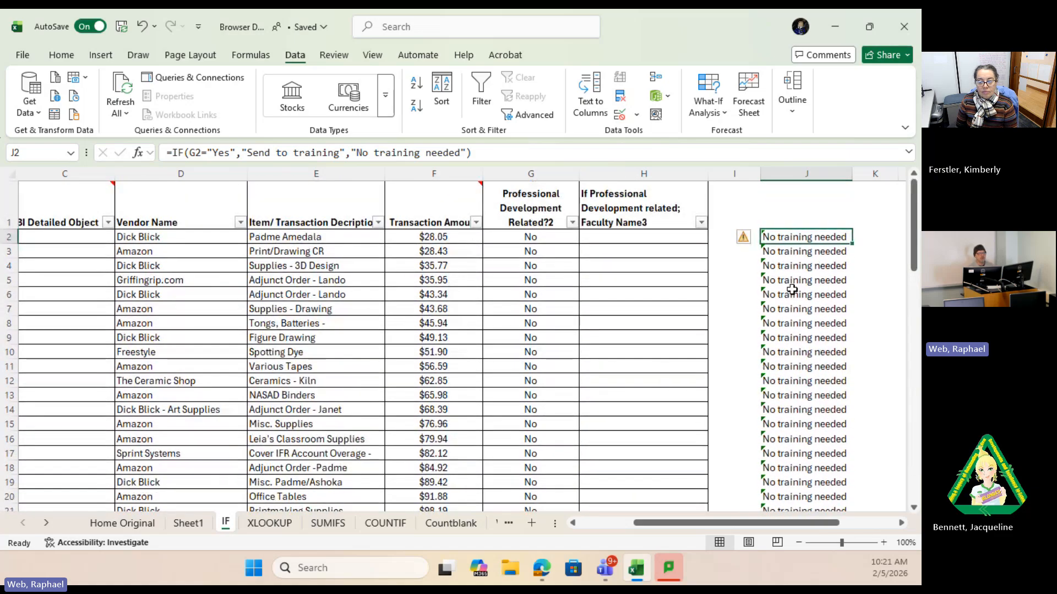
# Step: Search Insert Function for "if", insert the IF function in K2, and move its arguments dialog off the data
pyautogui.click(870, 237)
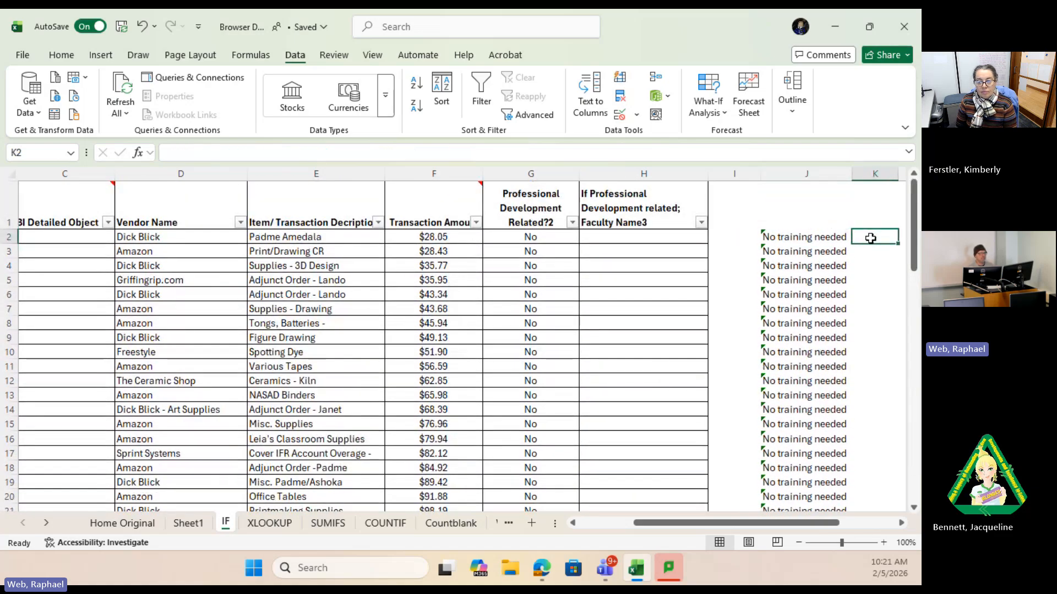
pyautogui.click(901, 523)
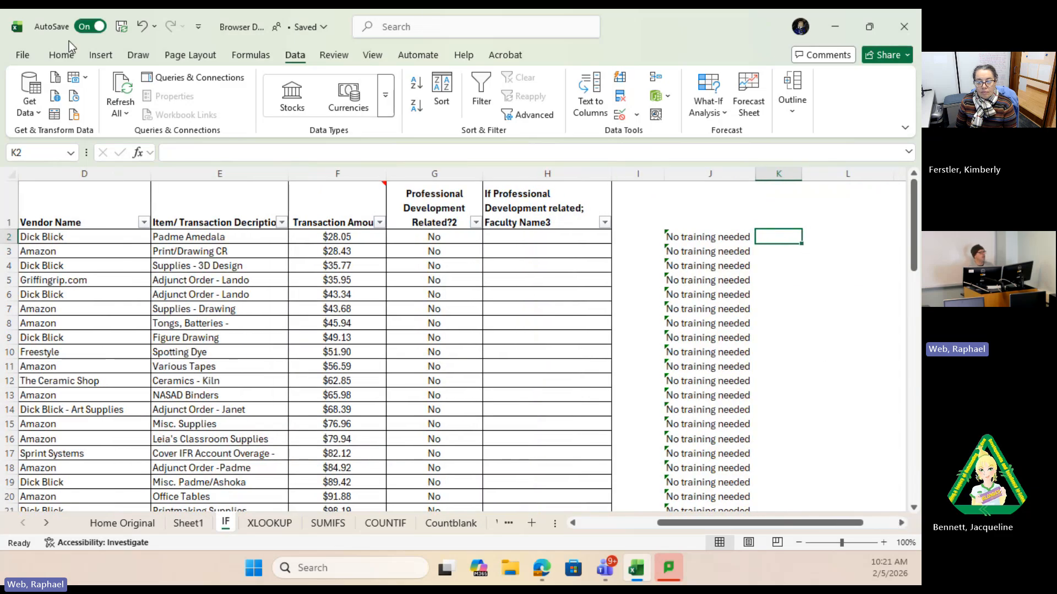
pyautogui.click(252, 56)
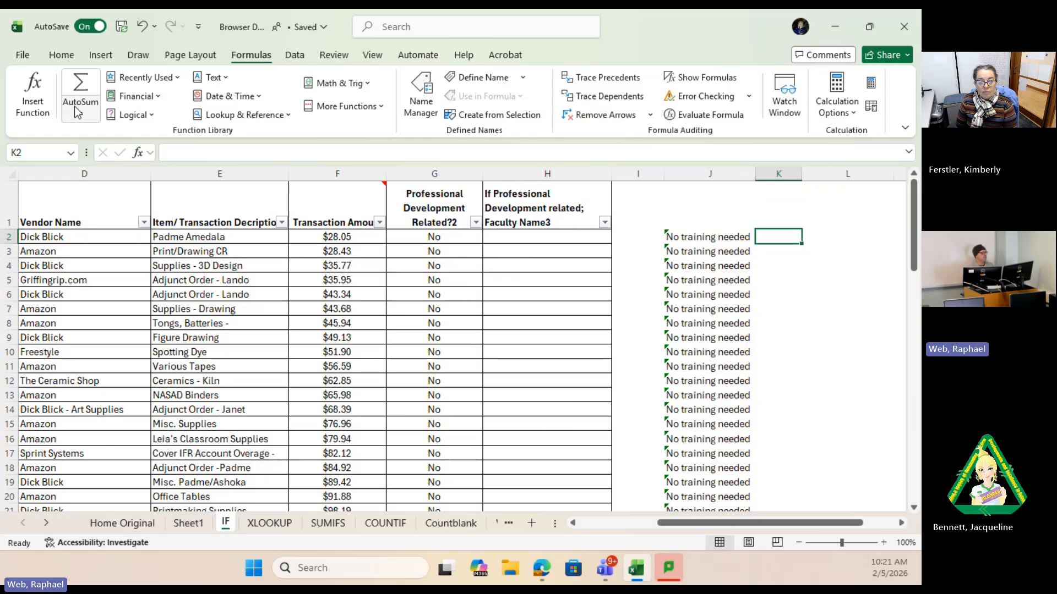
pyautogui.click(33, 96)
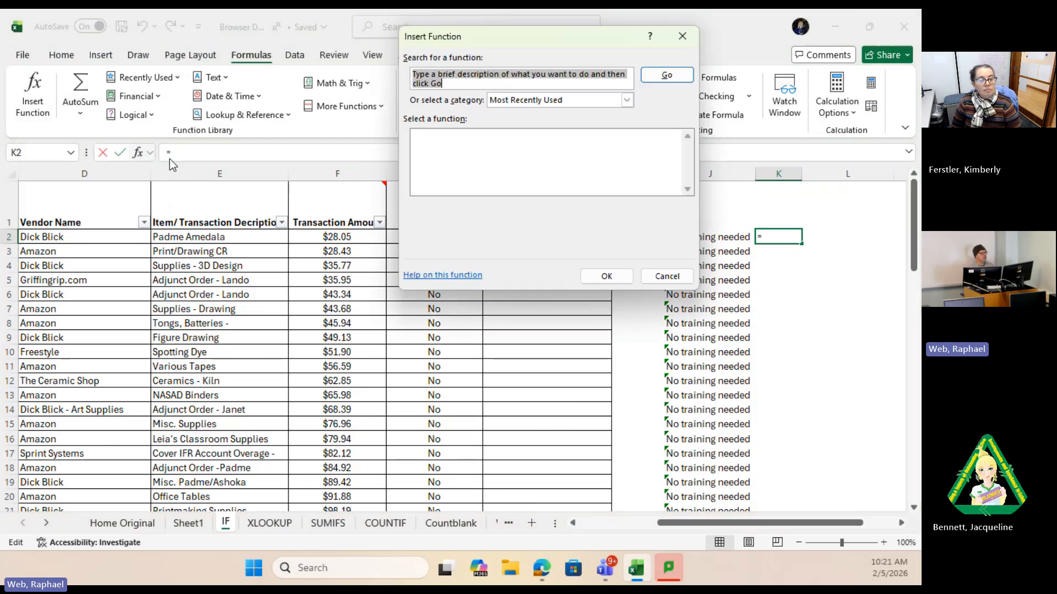
pyautogui.write('if')
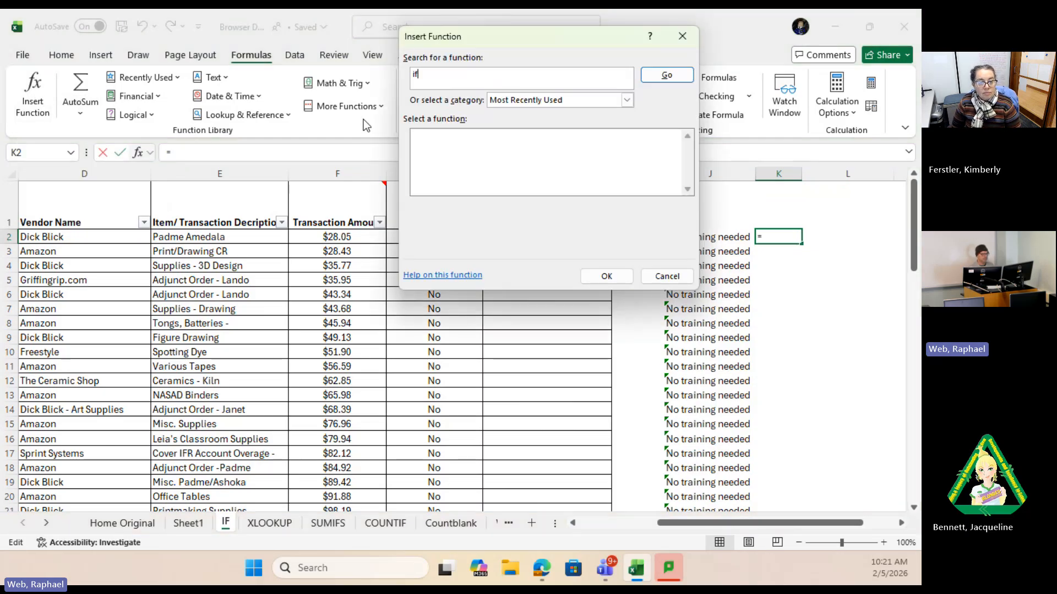
pyautogui.click(663, 76)
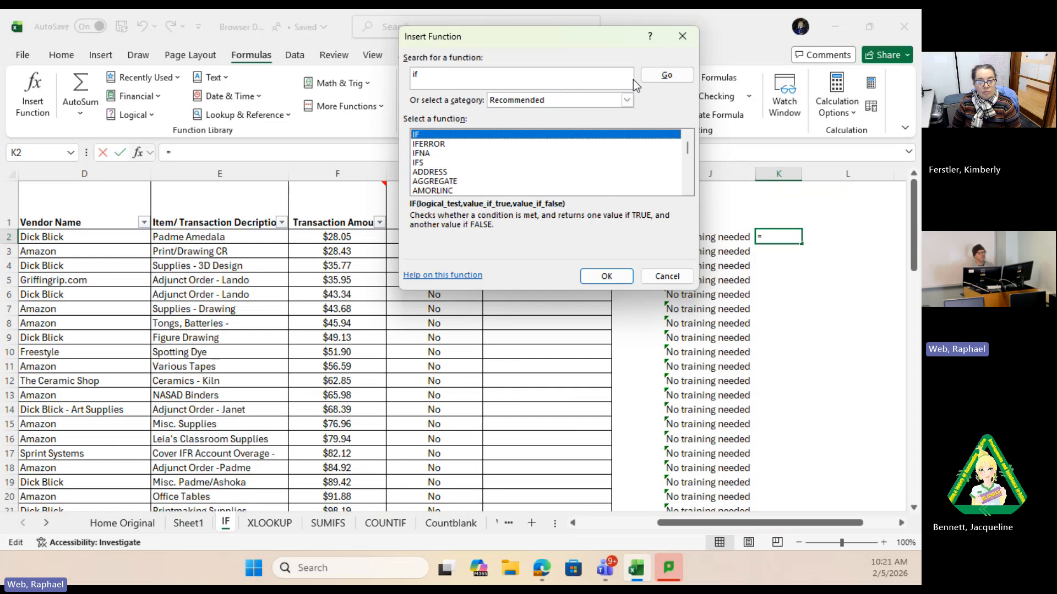
pyautogui.doubleClick(454, 135)
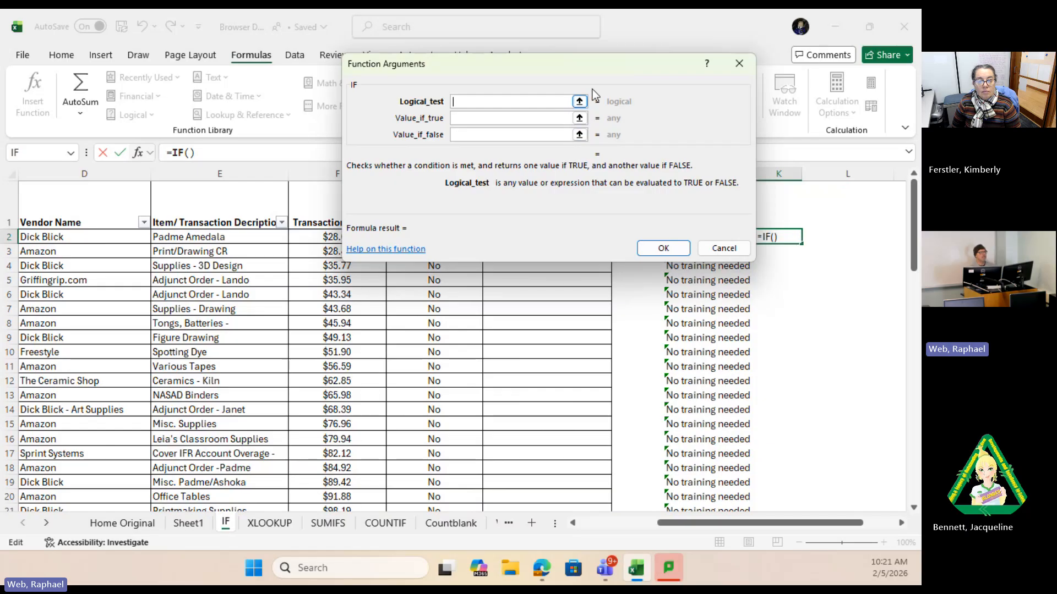
pyautogui.moveTo(599, 63); pyautogui.dragTo(607, 21)
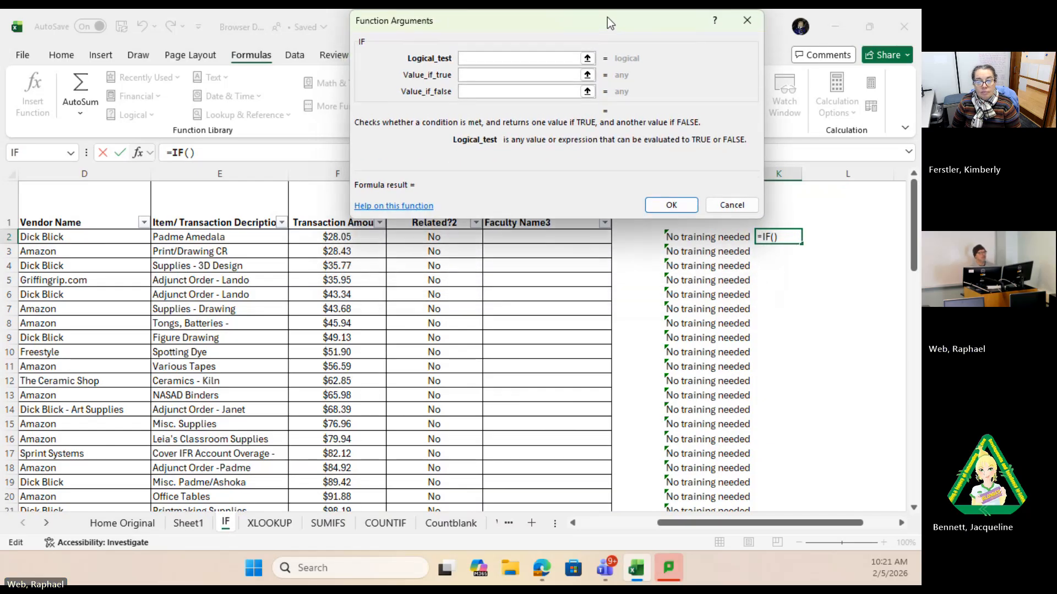
pyautogui.scroll(-5, 554, 321)
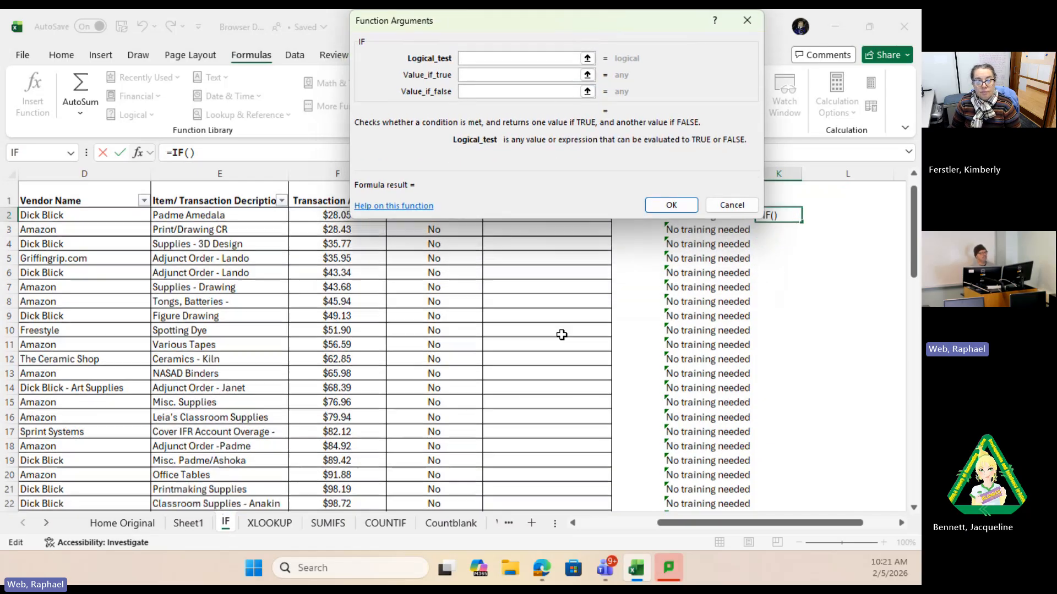
pyautogui.scroll(-3, 555, 321)
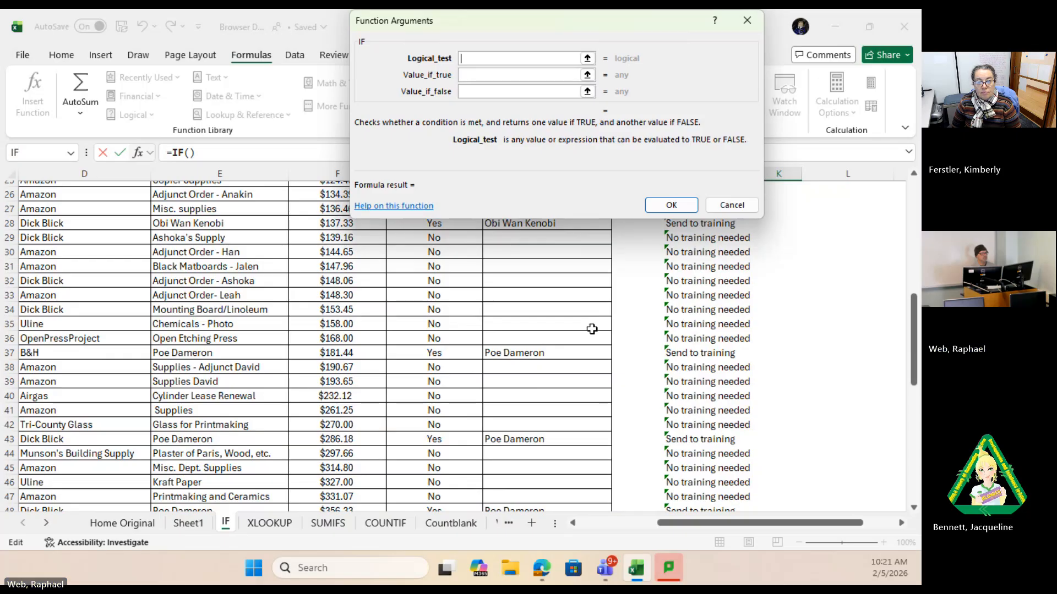
pyautogui.scroll(3, 567, 396)
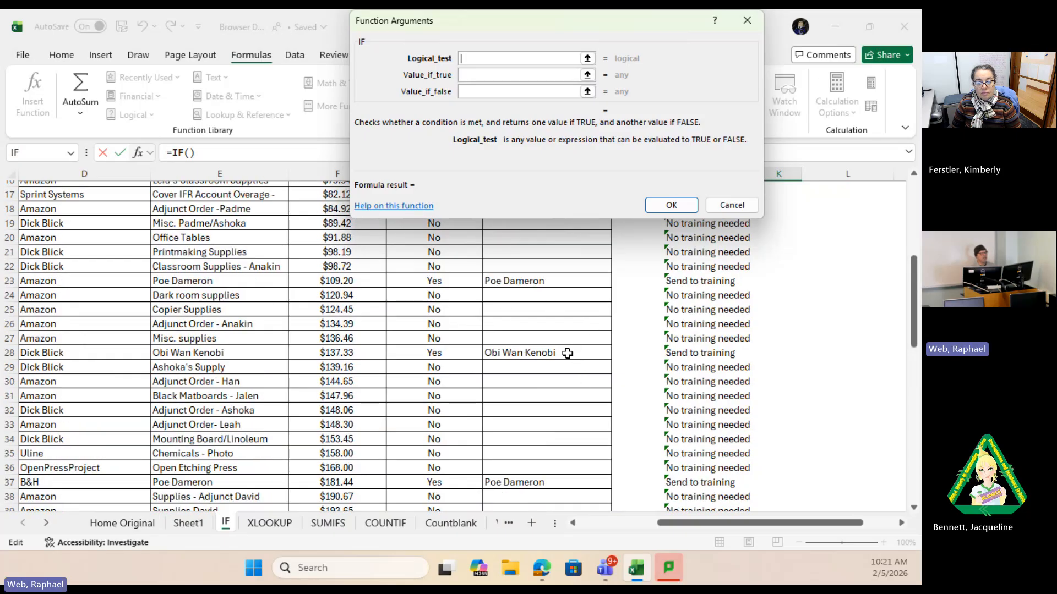
pyautogui.scroll(5, 572, 354)
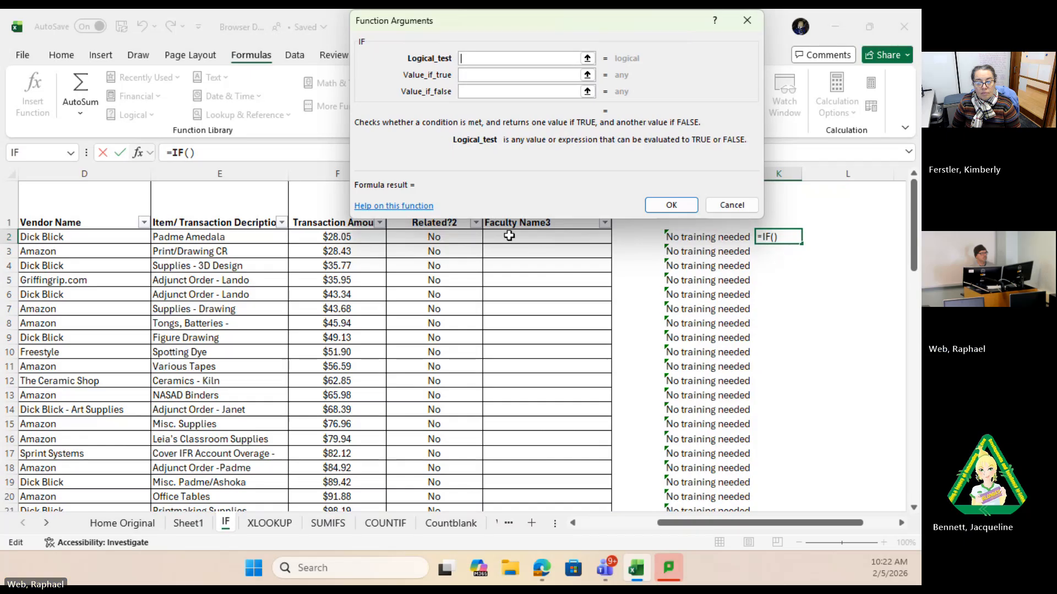
pyautogui.click(512, 234)
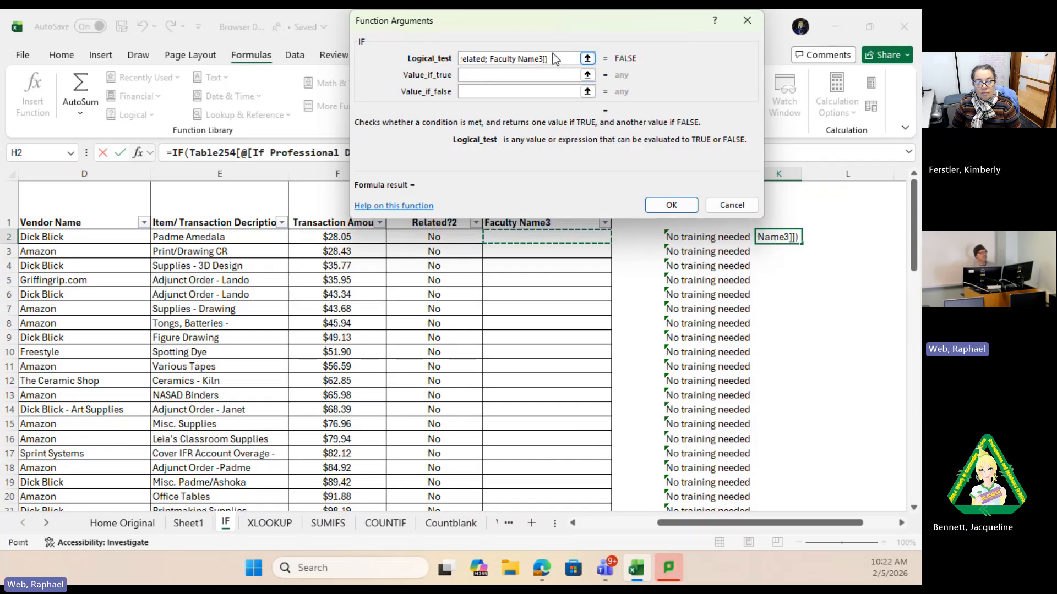
pyautogui.moveTo(553, 62); pyautogui.dragTo(431, 61)
pyautogui.press('BackSpace')
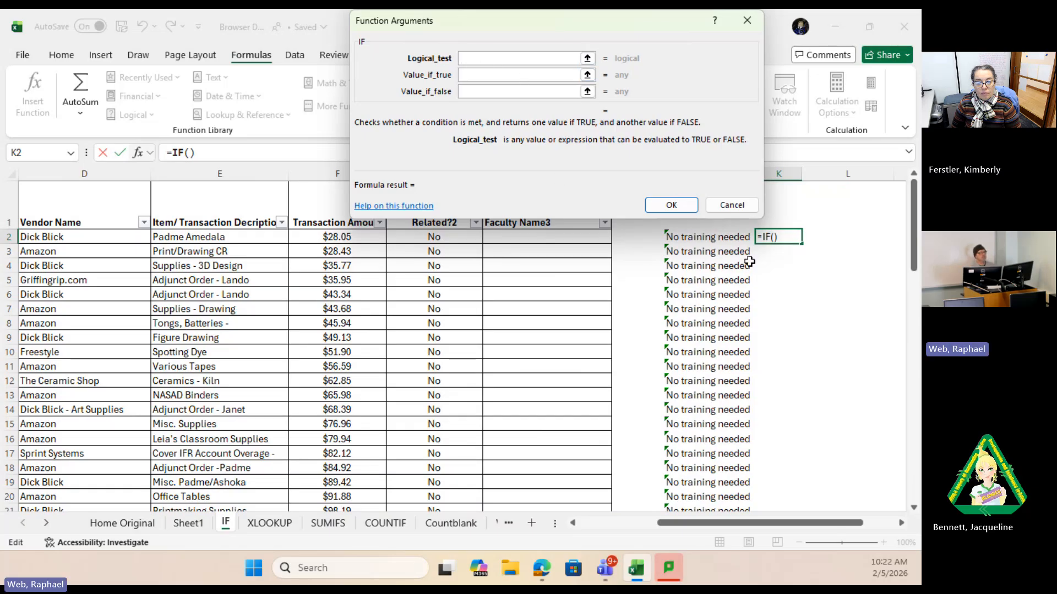
pyautogui.click(536, 241)
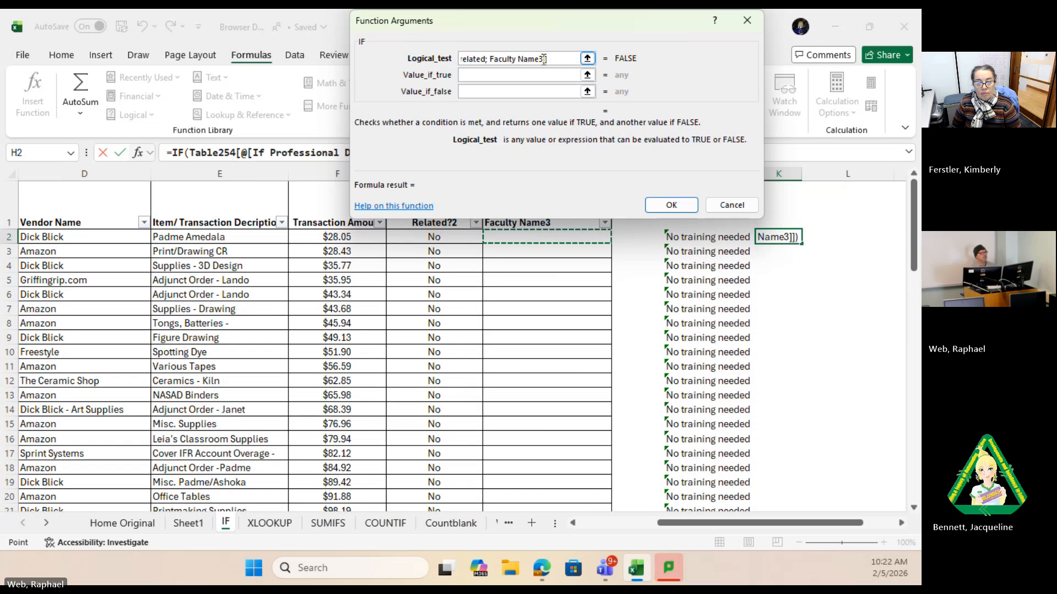
pyautogui.click(401, 50)
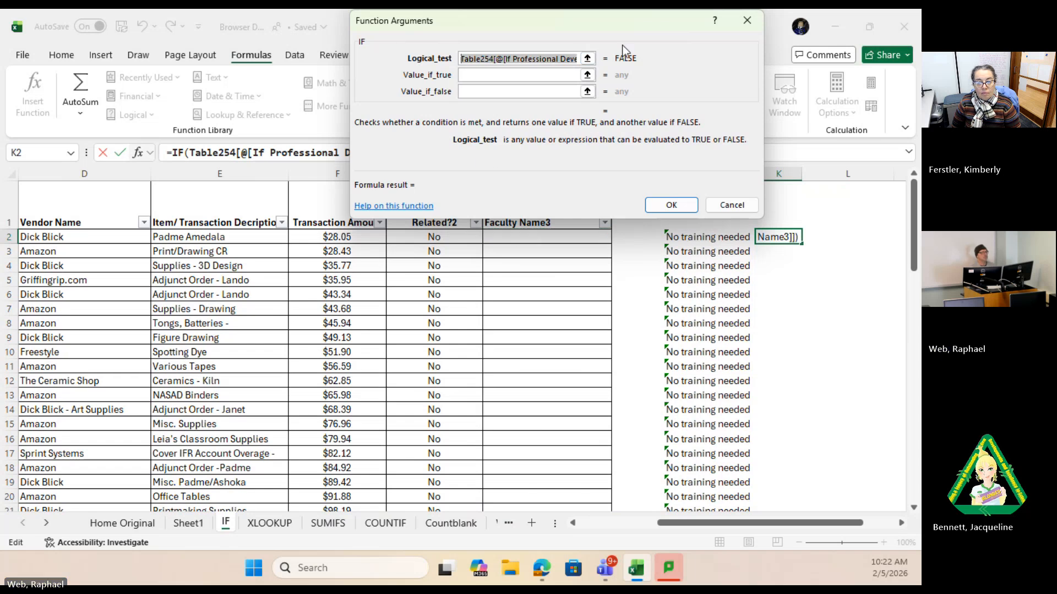
pyautogui.click(587, 59)
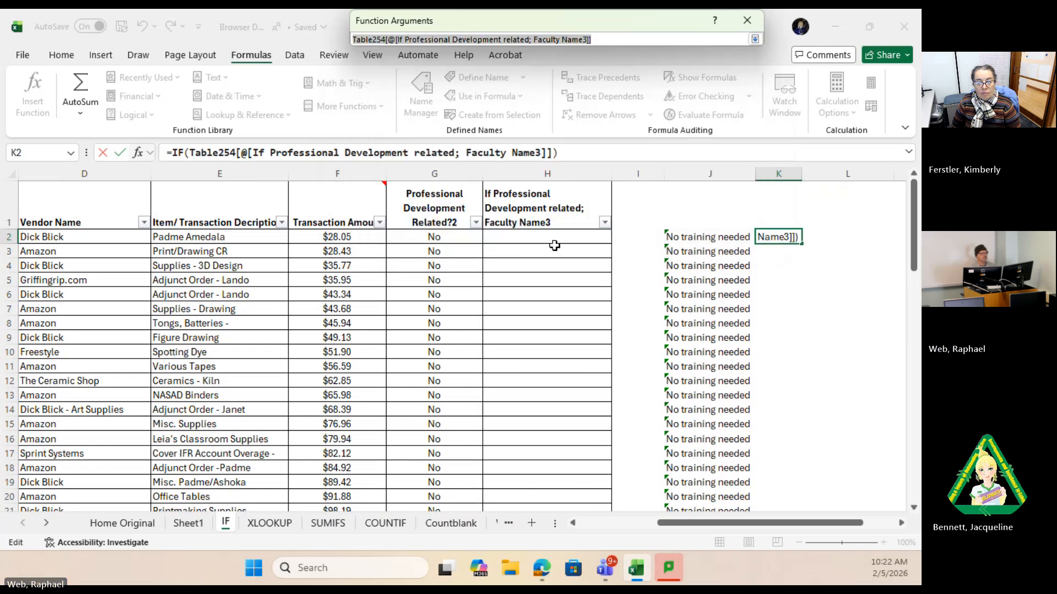
pyautogui.moveTo(591, 40); pyautogui.dragTo(220, 44)
pyautogui.press('BackSpace')
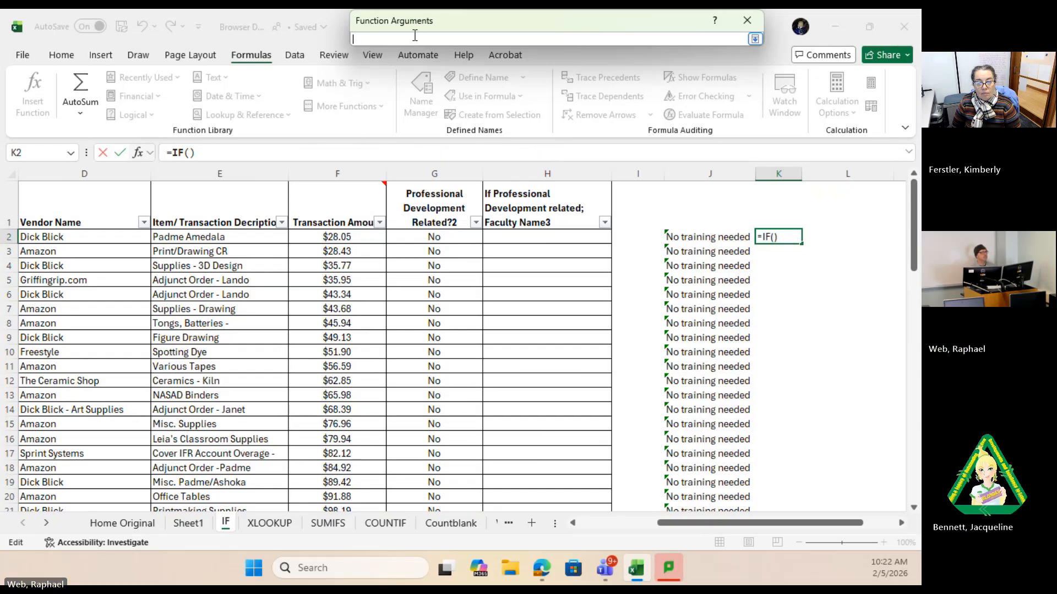
# Step: Set the logical test of K2's IF function to g2="No"
pyautogui.write('h2')
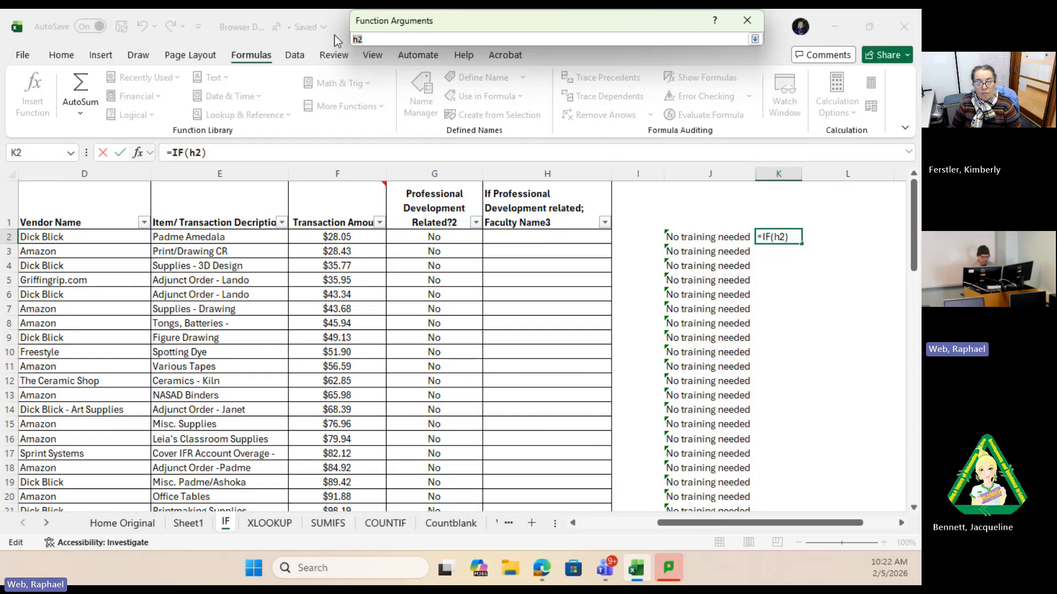
pyautogui.write('=')
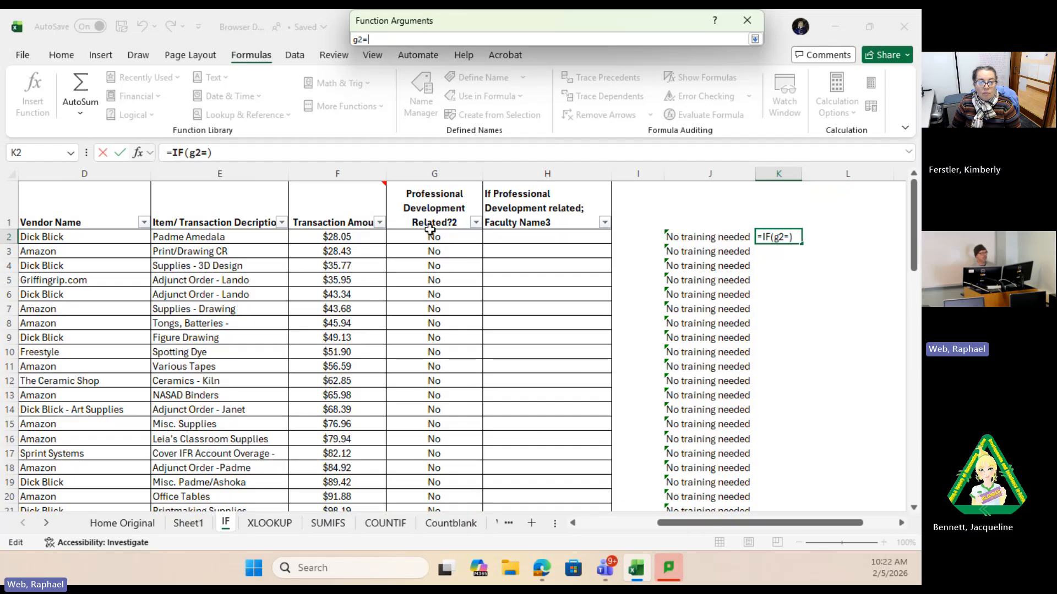
pyautogui.scroll(-5, 424, 329)
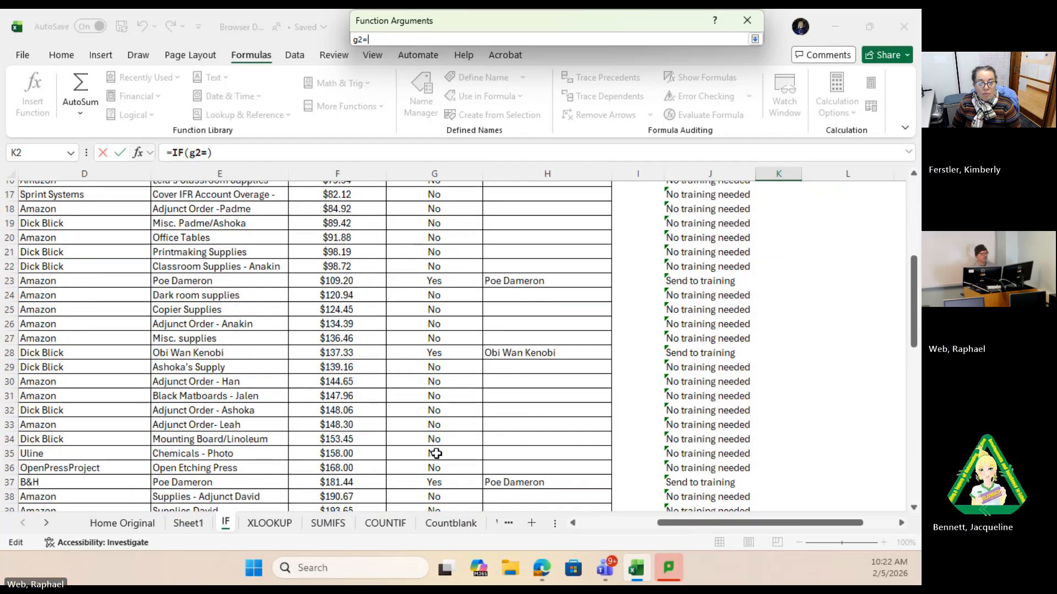
pyautogui.scroll(5, 431, 397)
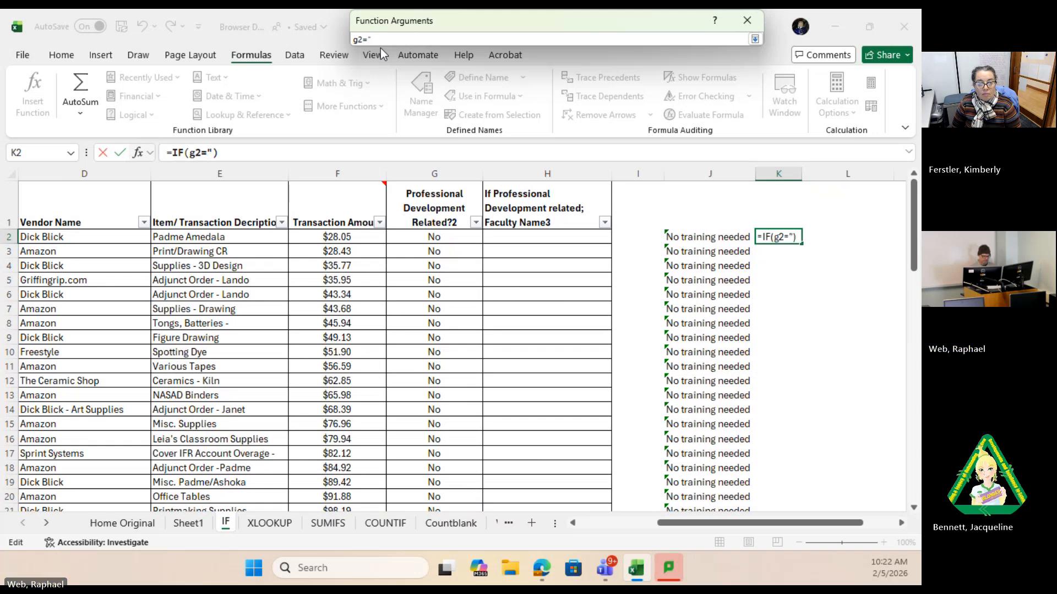
pyautogui.write('No')
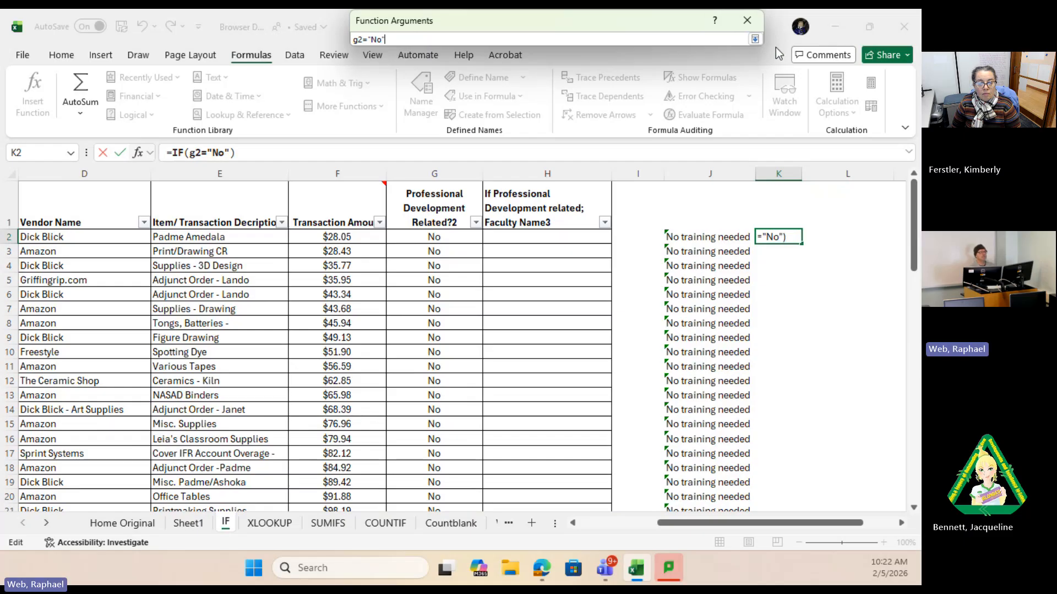
pyautogui.click(754, 39)
# Step: Set the IF value if true to "No training needed" and the value if false to "send to training", and enter the formula in K2
pyautogui.click(522, 75)
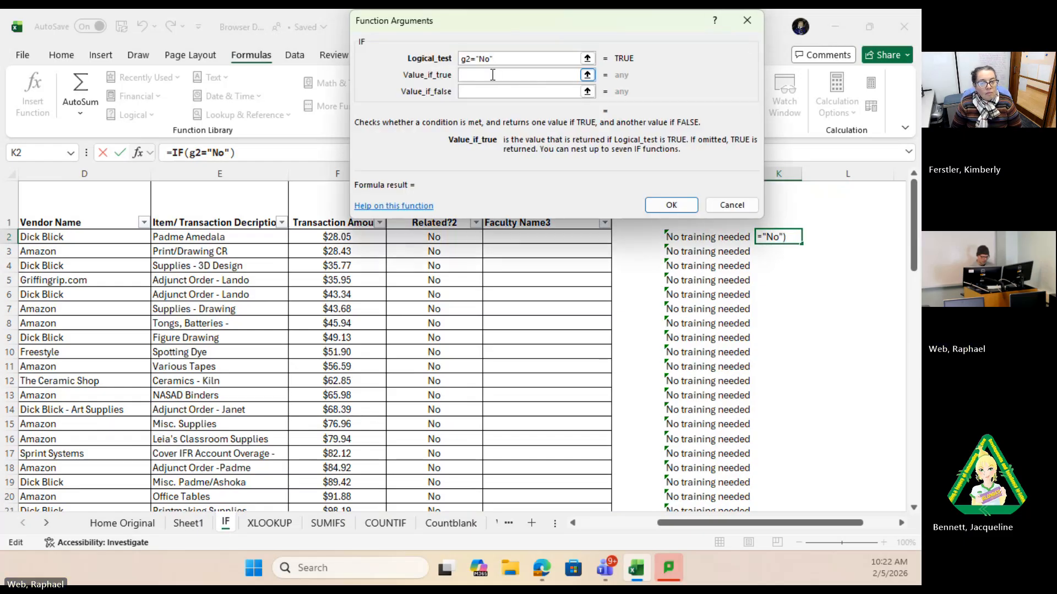
pyautogui.write('"No')
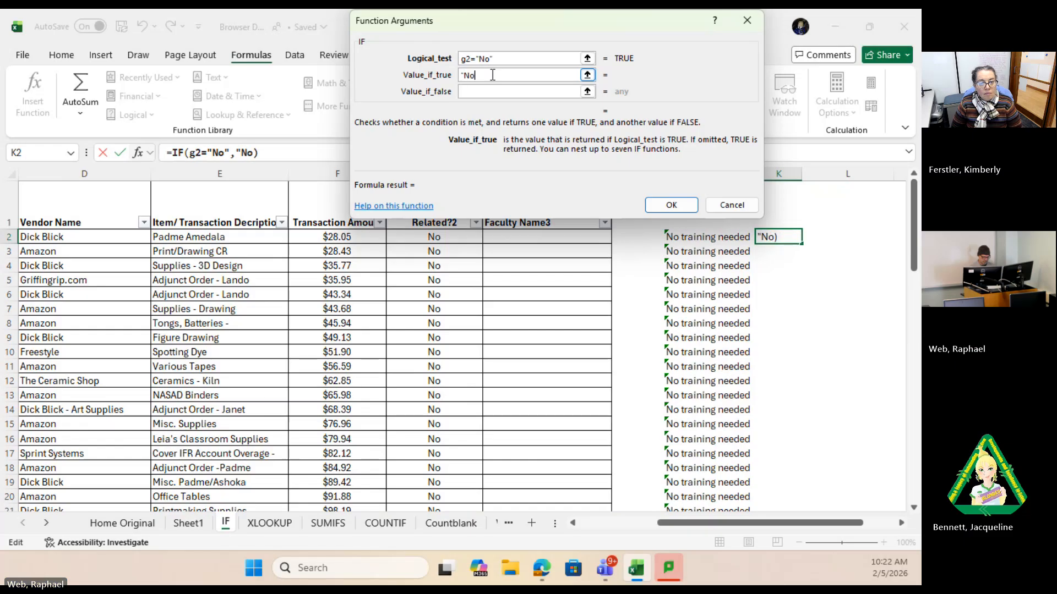
pyautogui.write(' train')
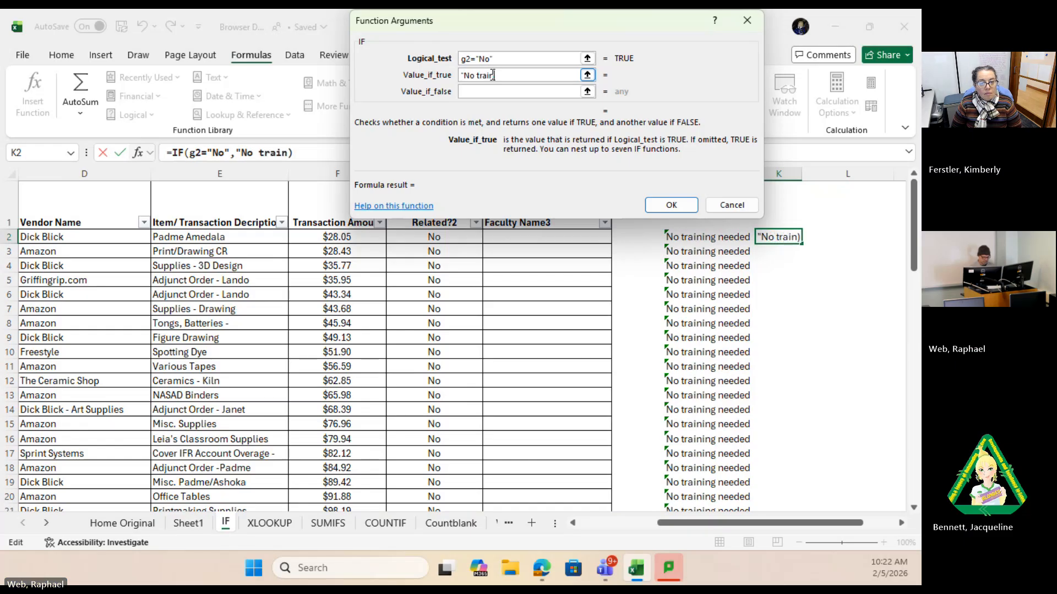
pyautogui.write('ing needed"')
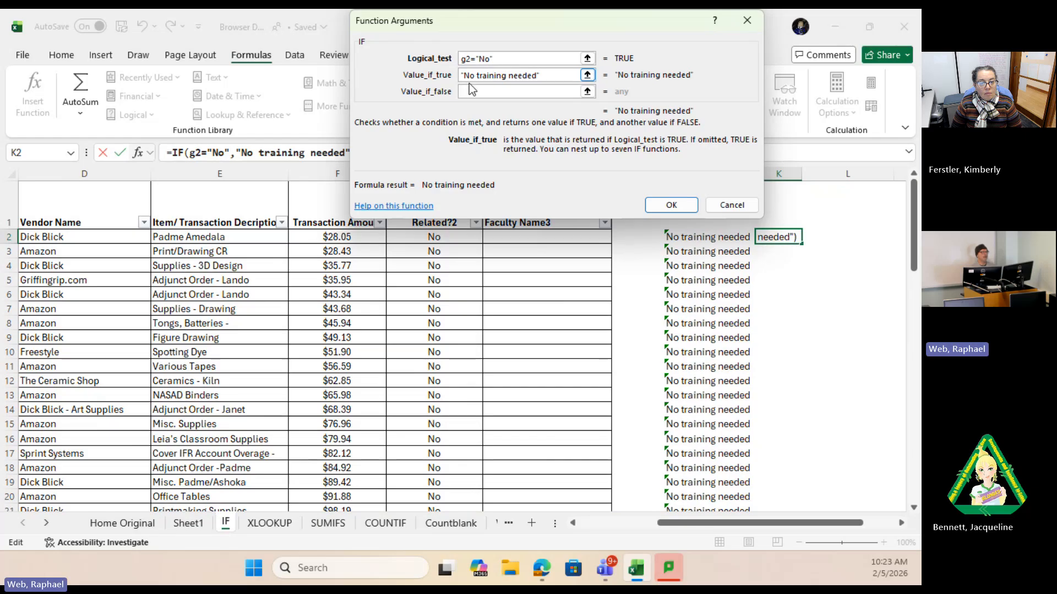
pyautogui.click(478, 92)
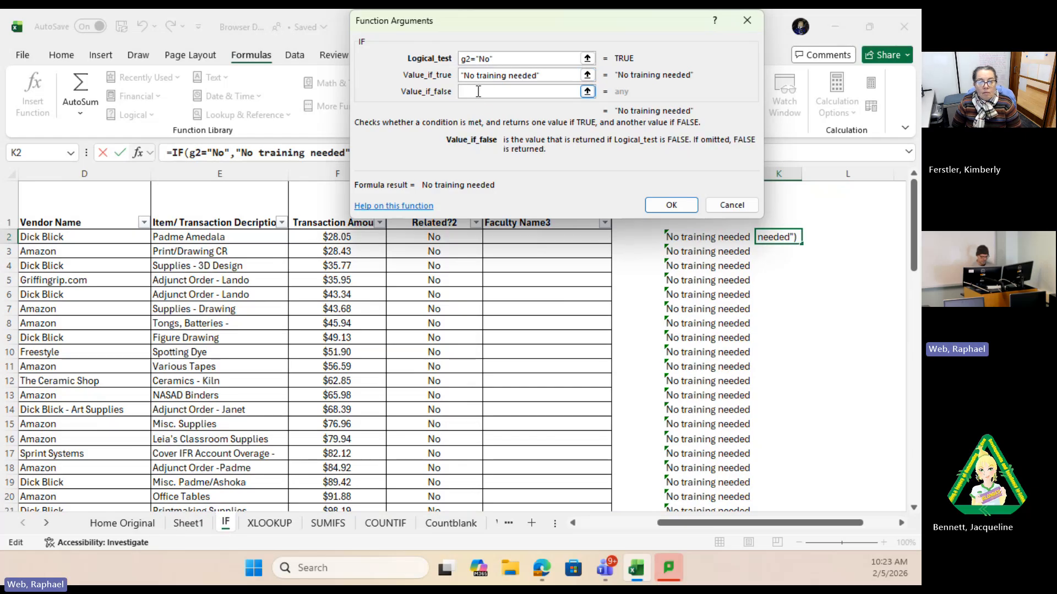
pyautogui.write('"send to tr')
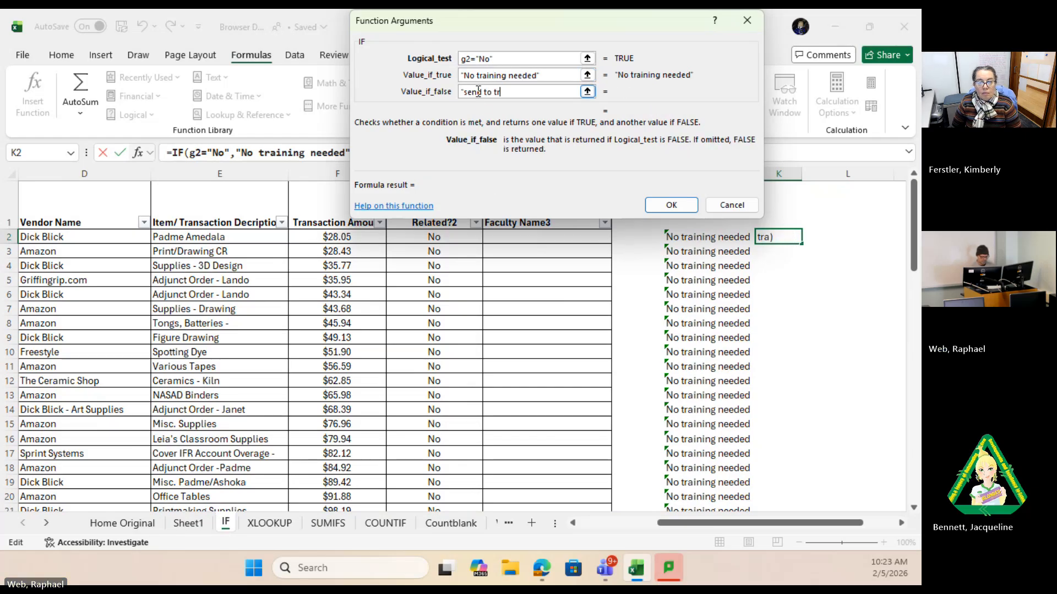
pyautogui.write('aining"')
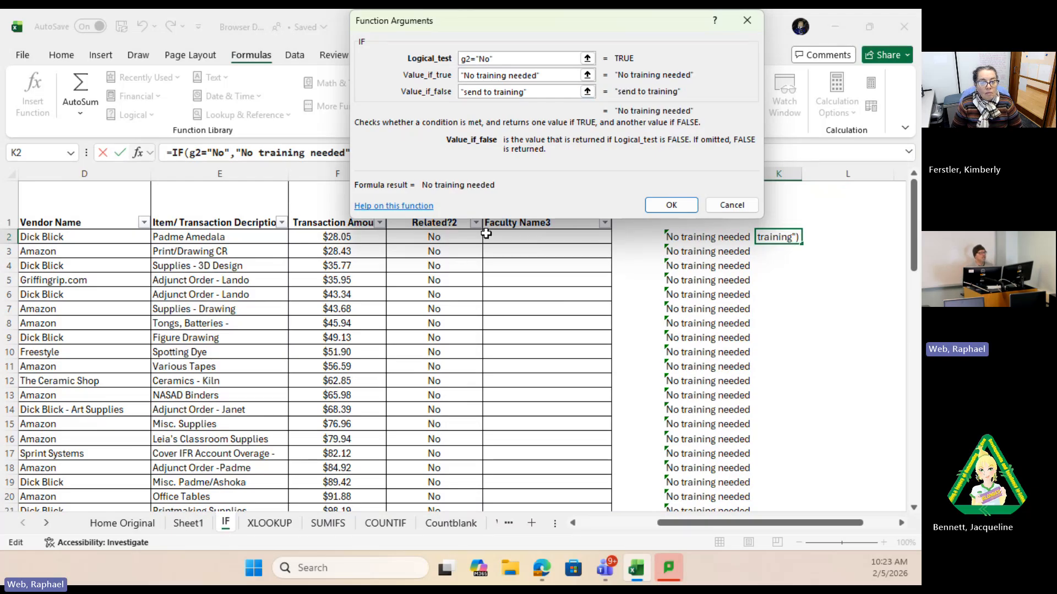
pyautogui.scroll(-7, 417, 332)
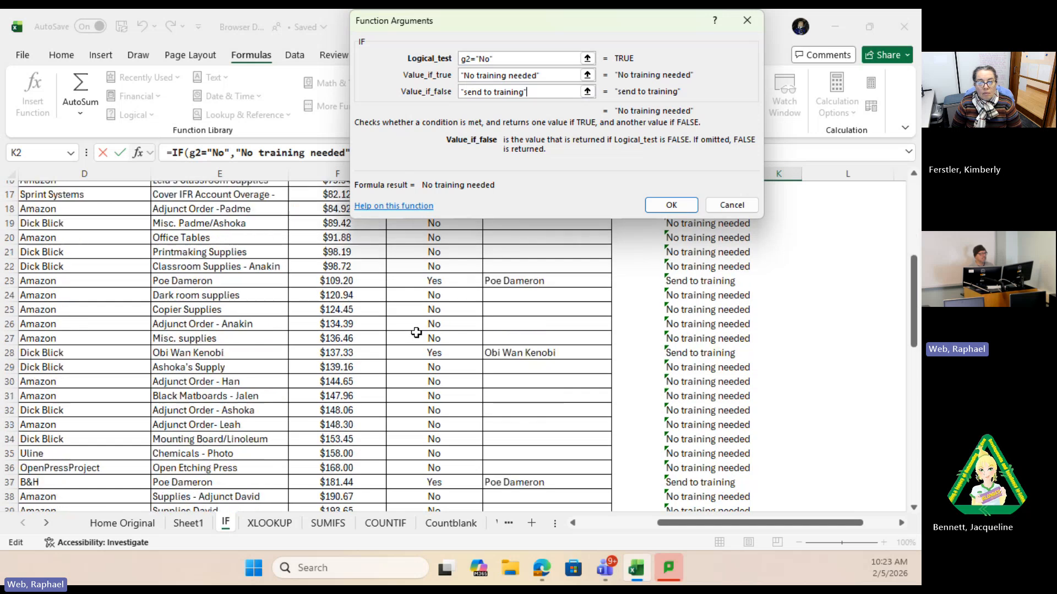
pyautogui.scroll(-1, 417, 332)
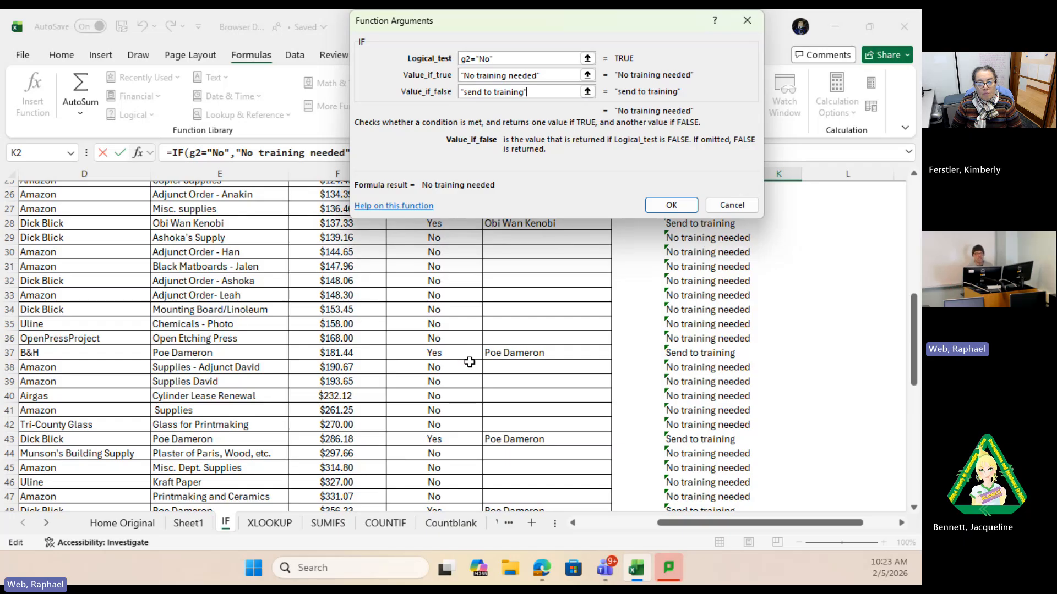
pyautogui.scroll(8, 470, 361)
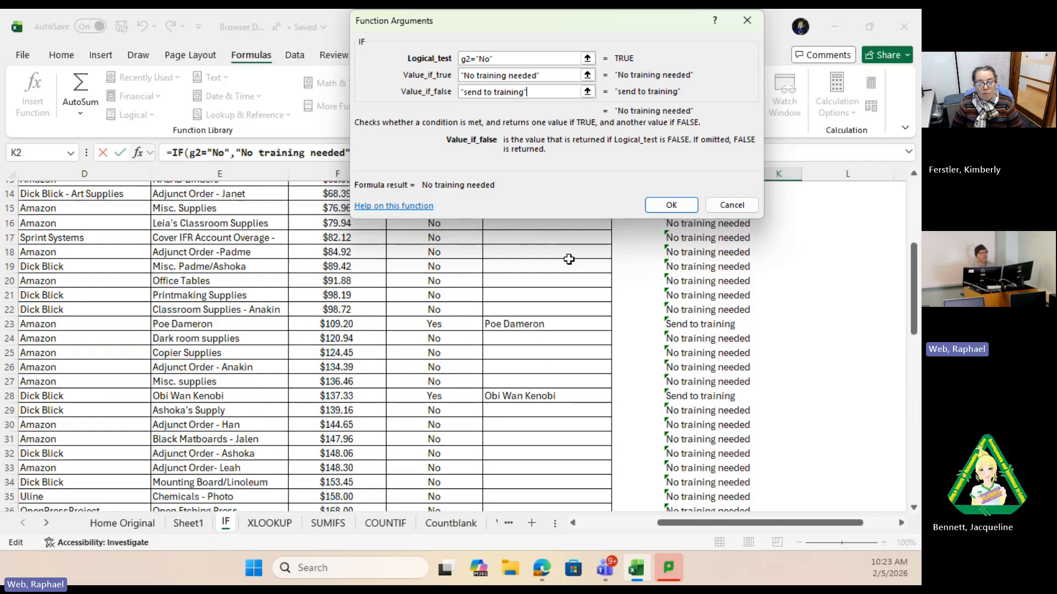
pyautogui.click(667, 204)
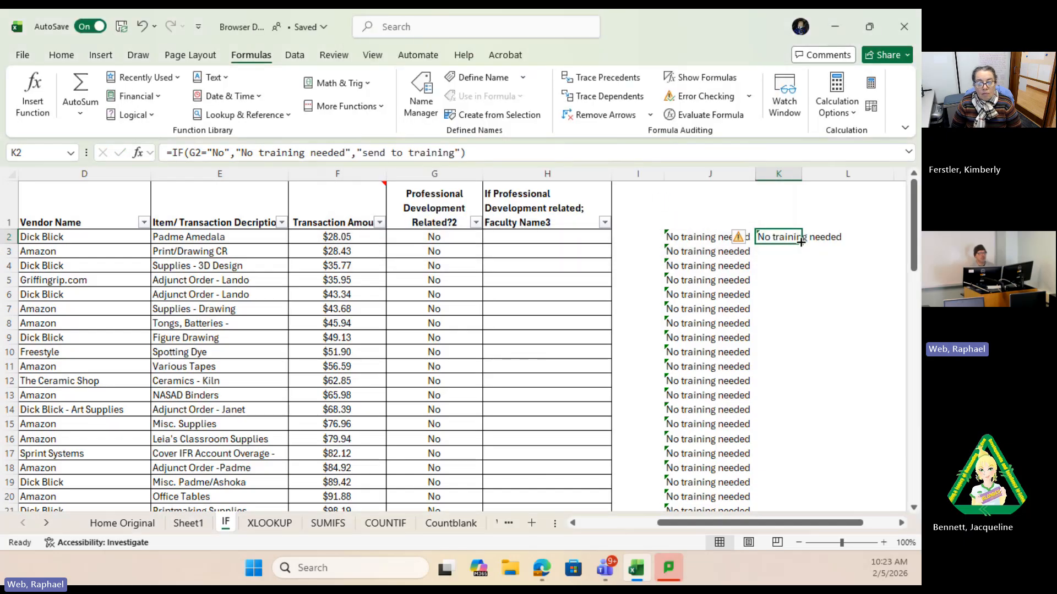
# Step: Autofit column K and fill the IF formula from K2 down to K74
pyautogui.doubleClick(799, 175)
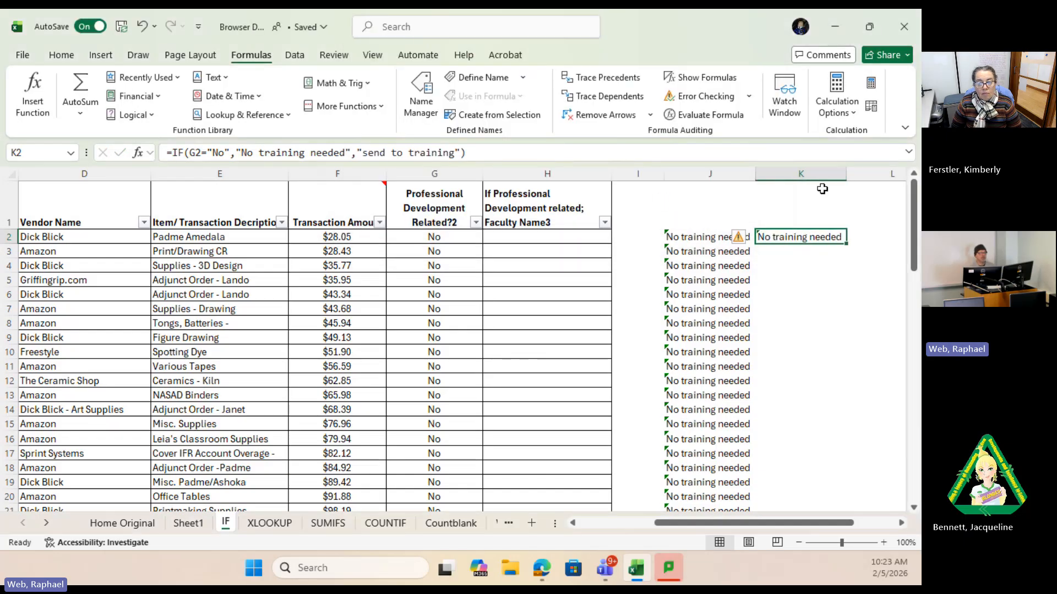
pyautogui.moveTo(850, 246); pyautogui.dragTo(825, 492)
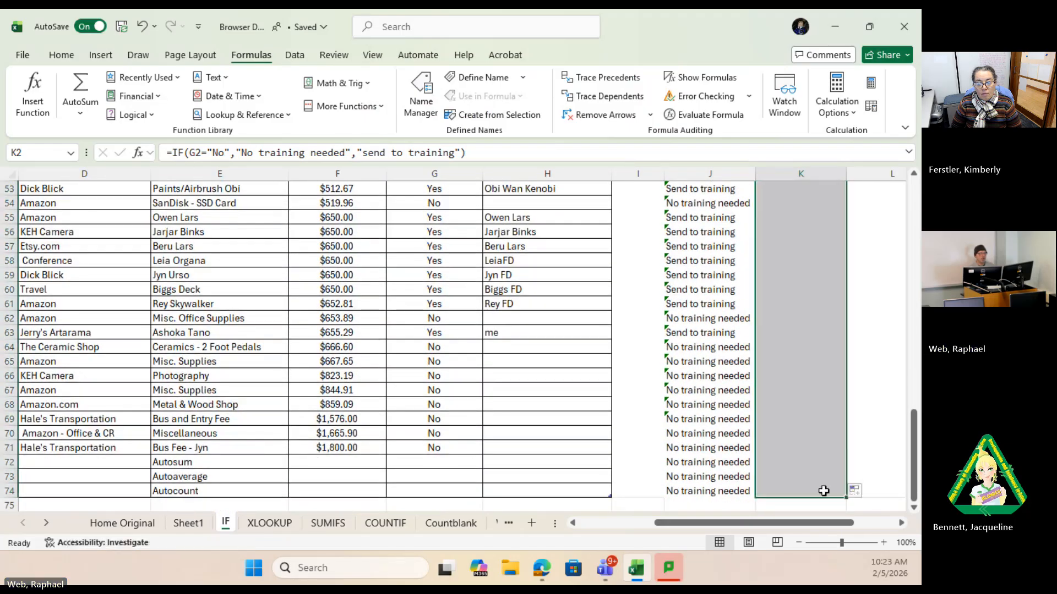
pyautogui.click(871, 361)
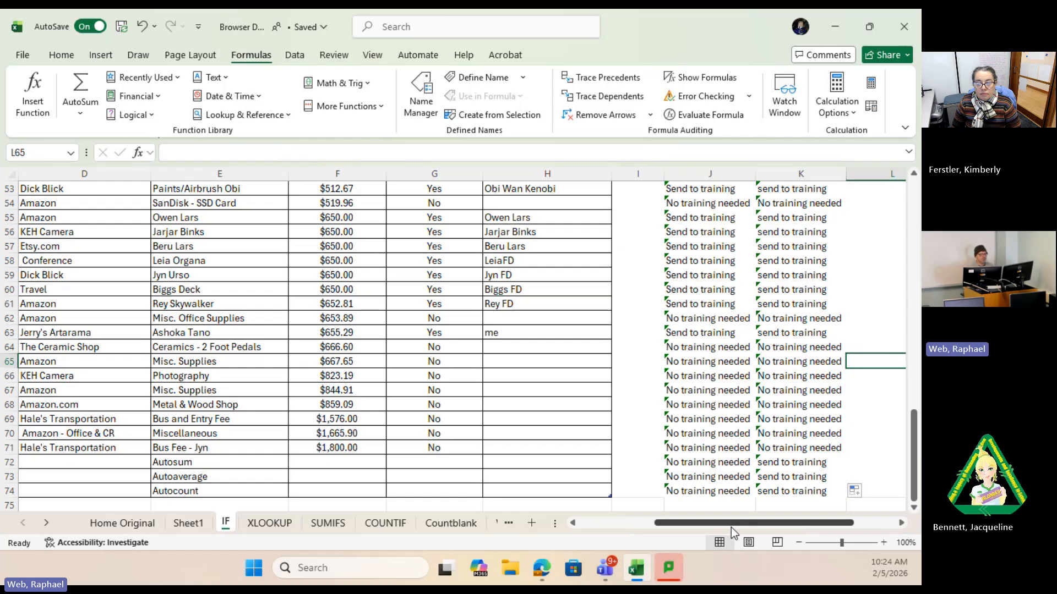
# Step: Insert the IF function in cell L2 from the most recently used functions
pyautogui.moveTo(730, 526); pyautogui.dragTo(757, 525)
pyautogui.scroll(13, 806, 317)
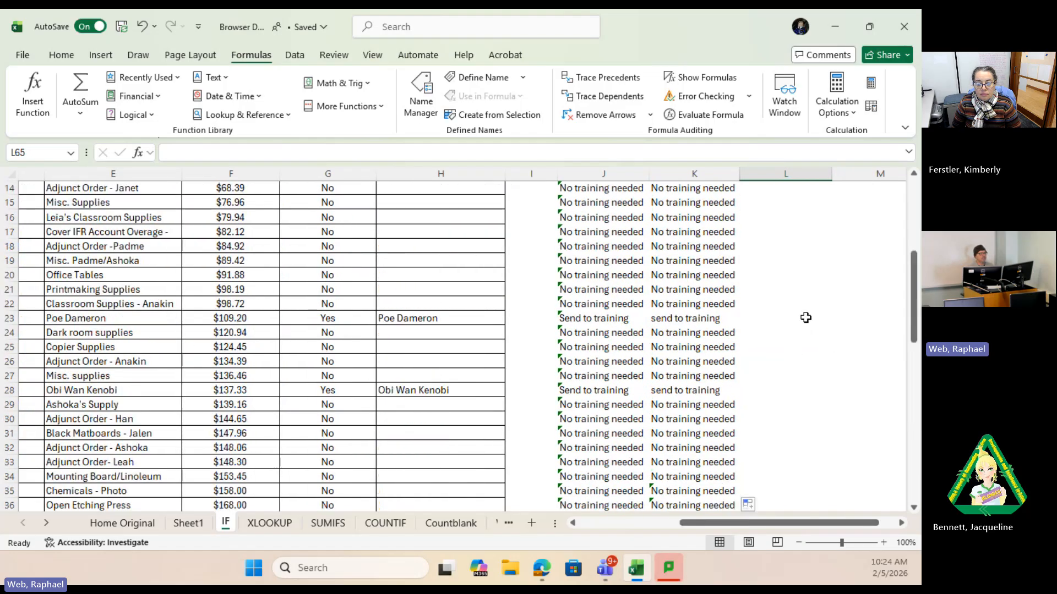
pyautogui.scroll(5, 806, 317)
pyautogui.click(749, 235)
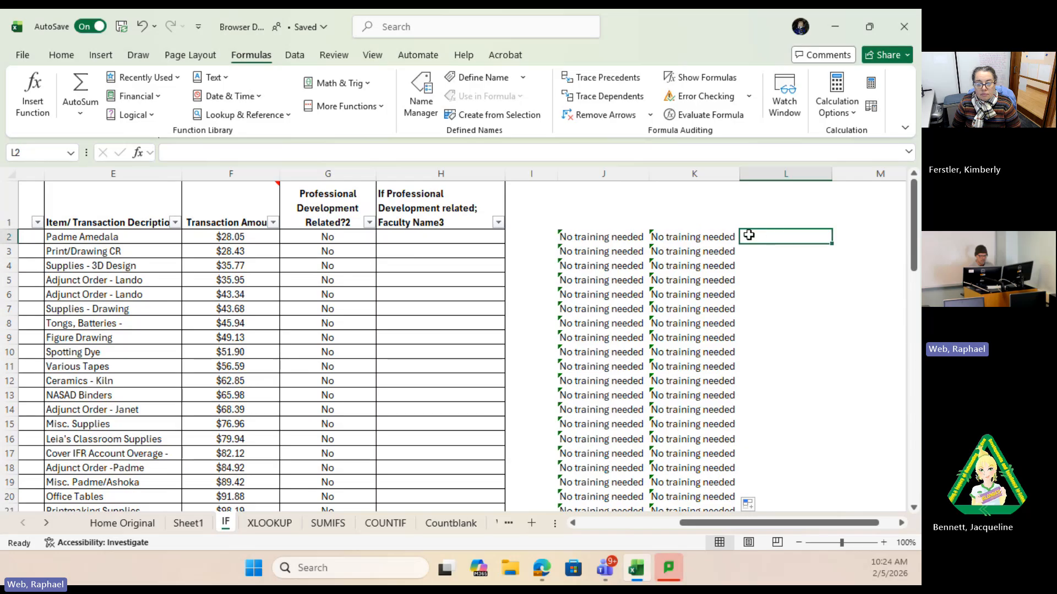
pyautogui.click(32, 94)
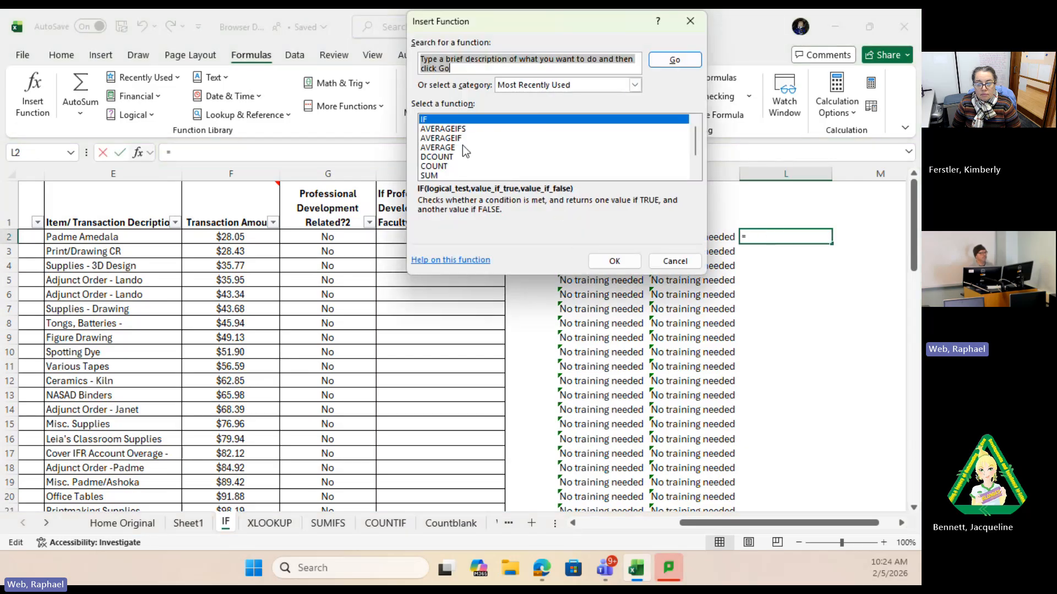
pyautogui.doubleClick(441, 119)
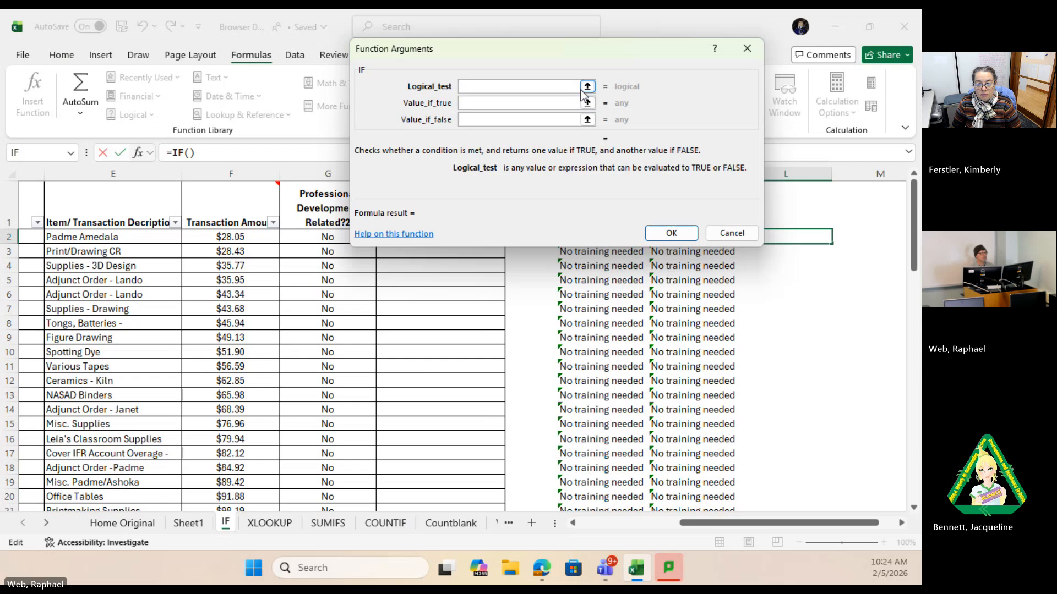
# Step: Set the logical test of L2's IF function to the Transaction Amount in F2 being less than $250
pyautogui.click(588, 86)
pyautogui.click(231, 236)
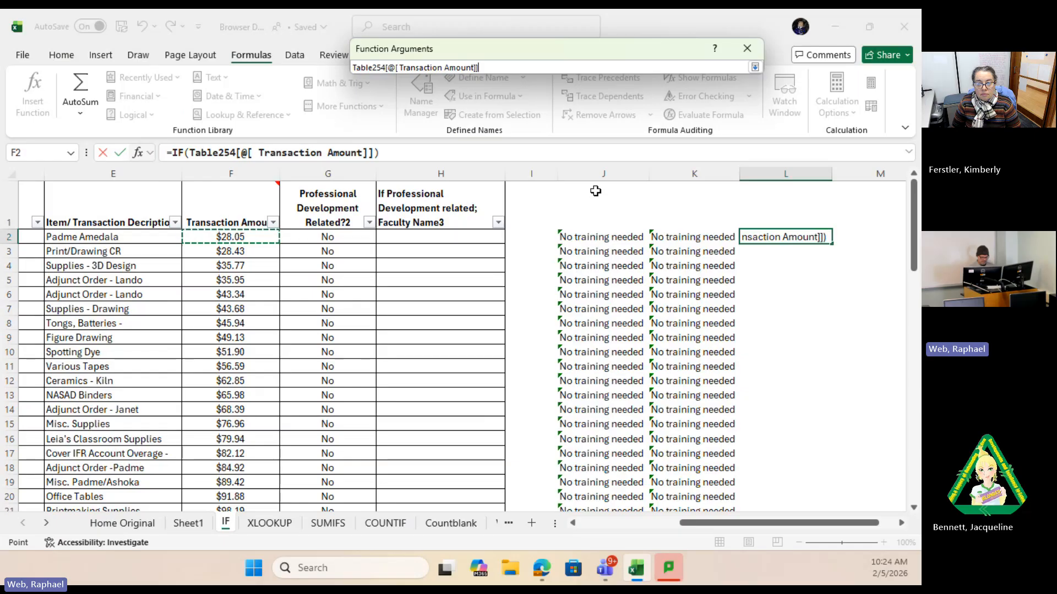
pyautogui.write('<')
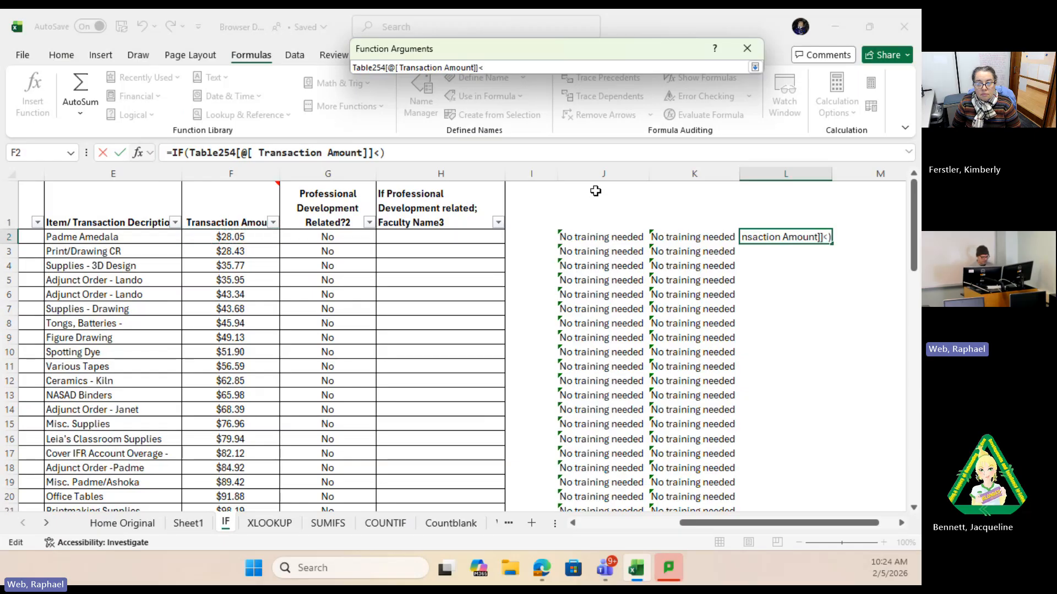
pyautogui.write('2')
pyautogui.press('BackSpace')
pyautogui.write('$')
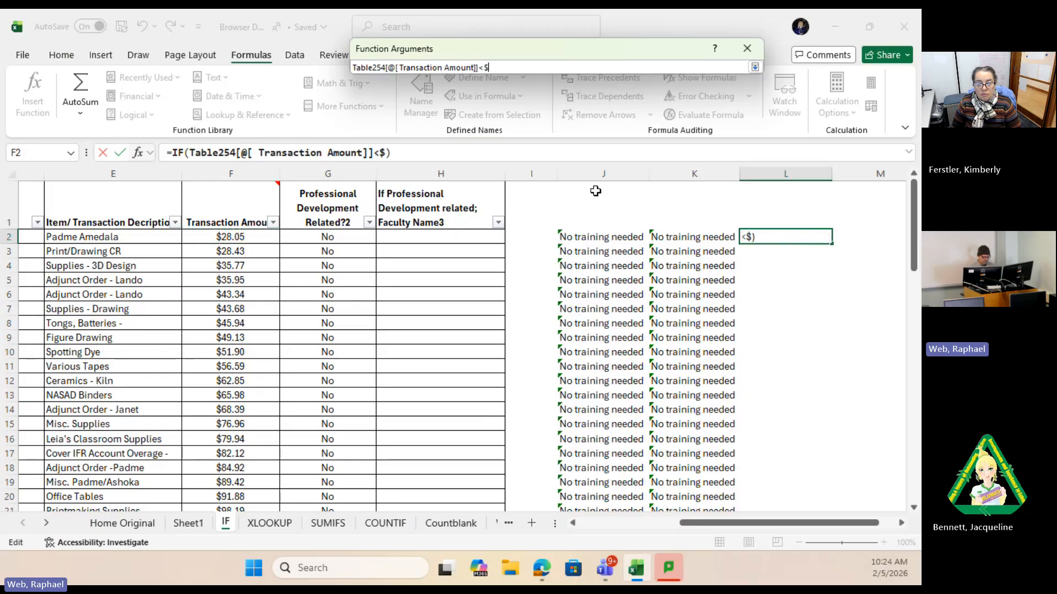
pyautogui.write('250')
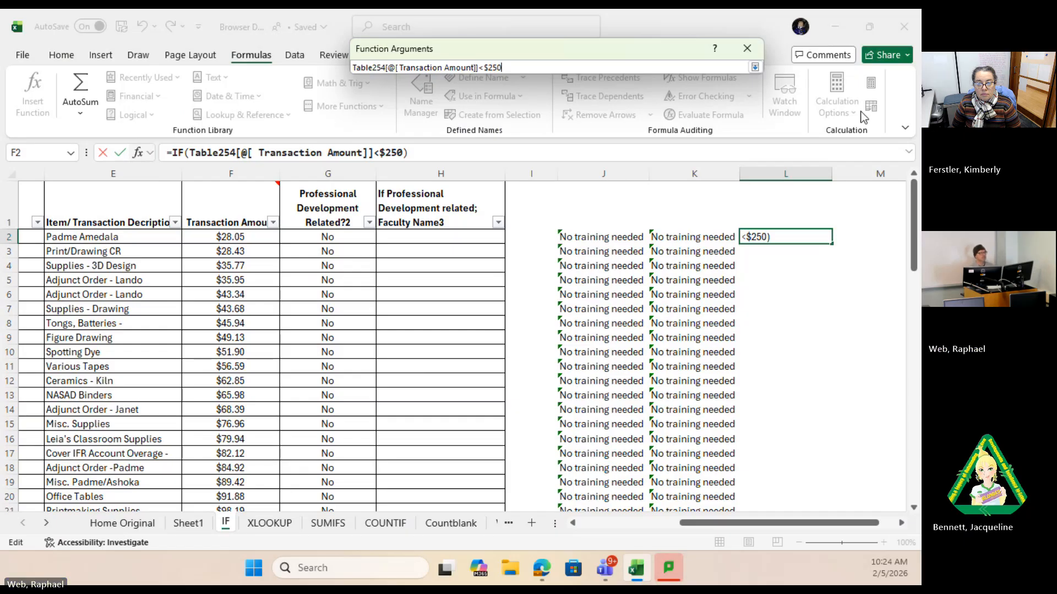
pyautogui.click(755, 66)
# Step: Set the value if true to F2's Transaction Amount +100 and the value if false to it -100, and try to enter the formula
pyautogui.click(495, 104)
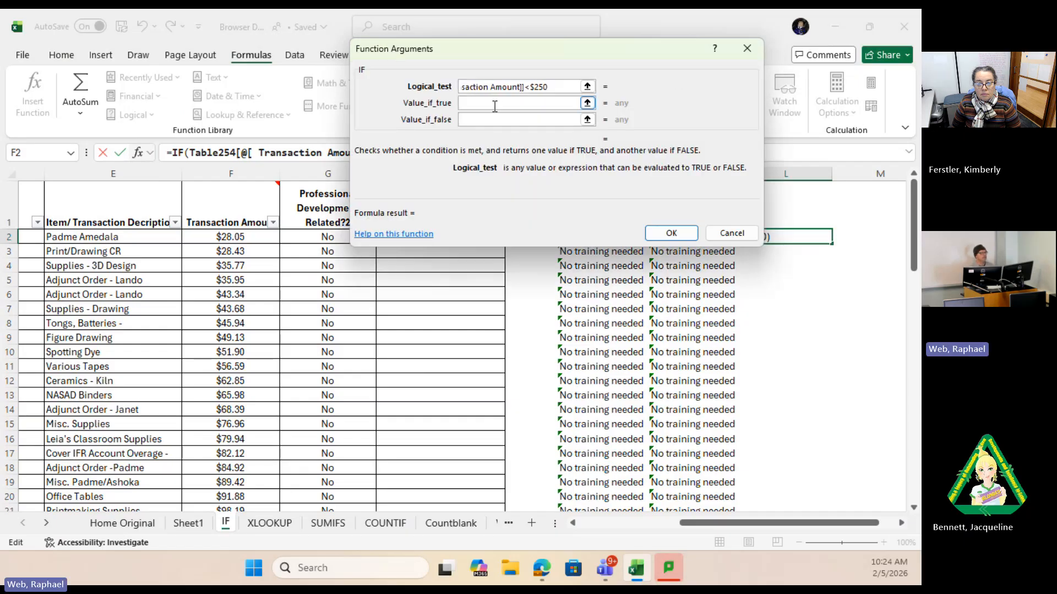
pyautogui.click(229, 237)
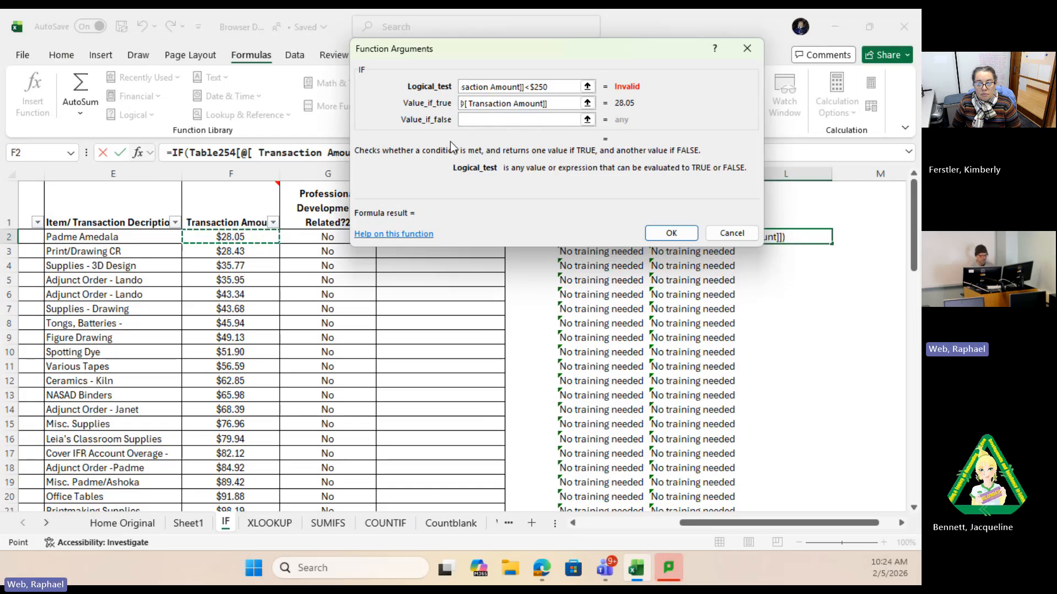
pyautogui.write('+100')
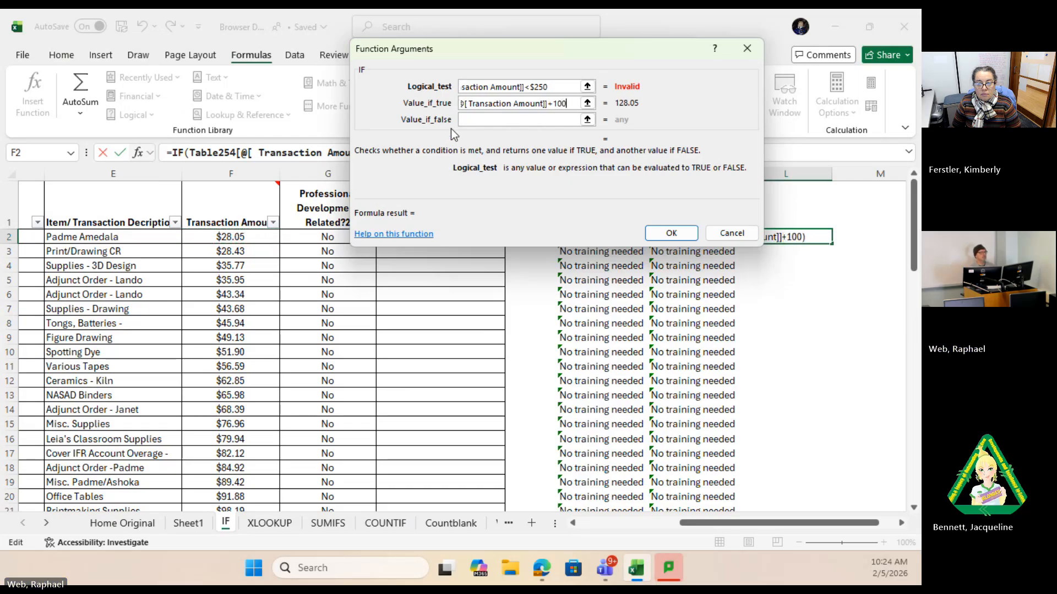
pyautogui.click(480, 119)
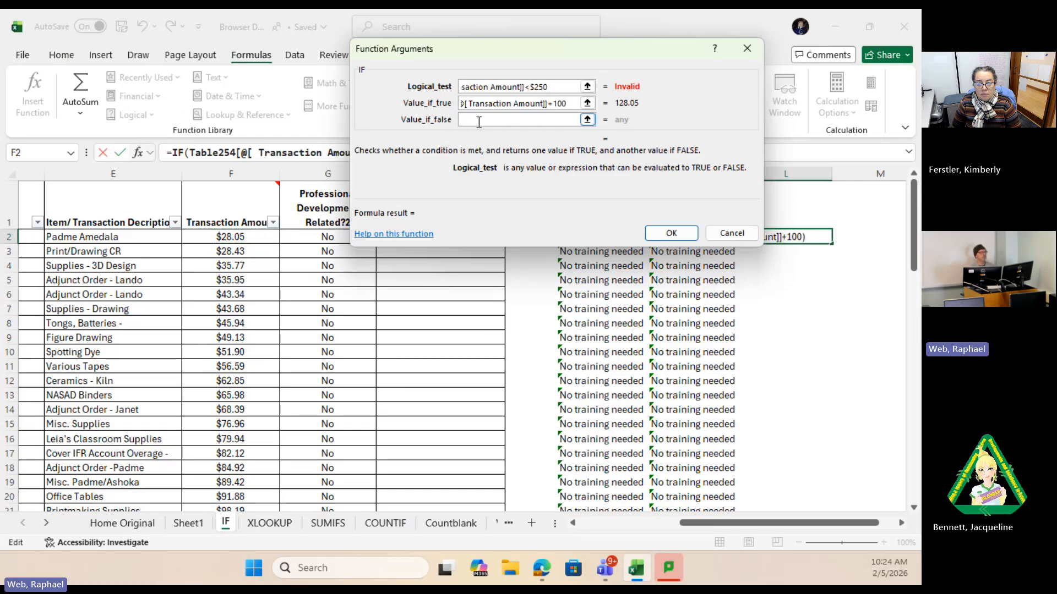
pyautogui.click(484, 119)
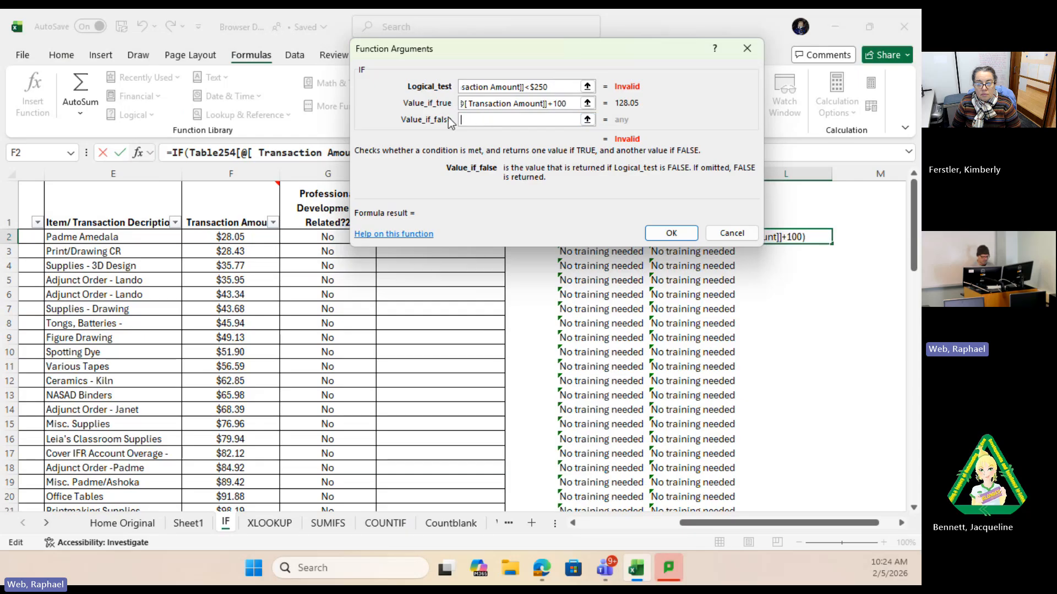
pyautogui.click(226, 236)
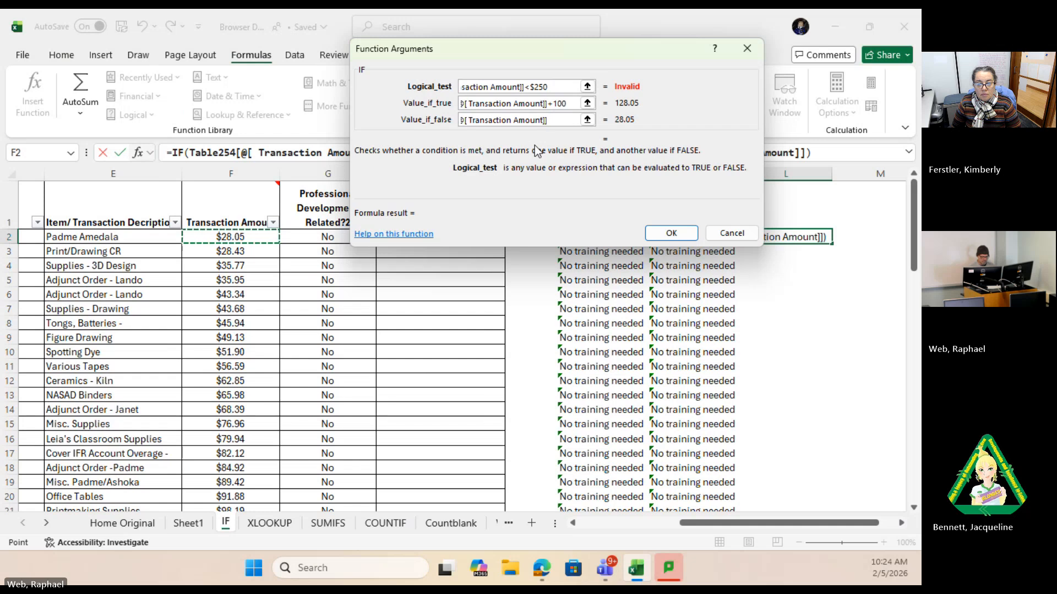
pyautogui.write('-100')
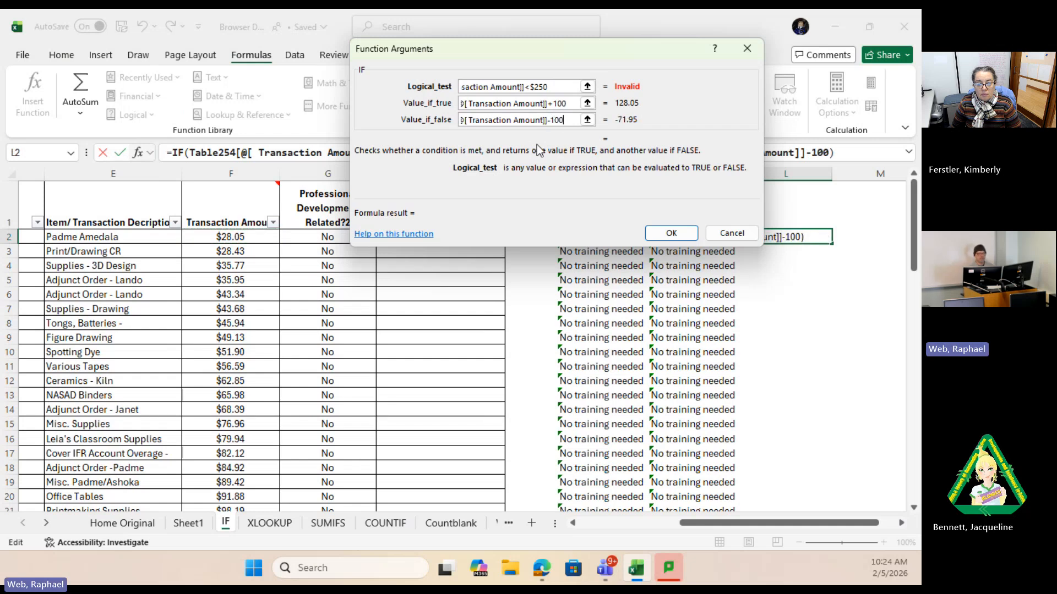
pyautogui.click(671, 232)
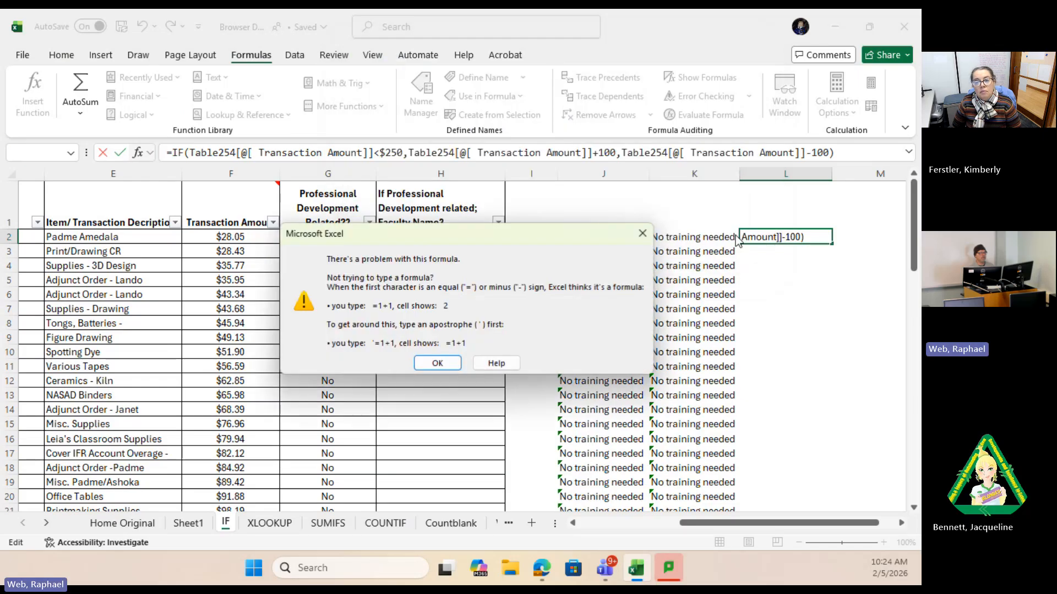
pyautogui.click(433, 365)
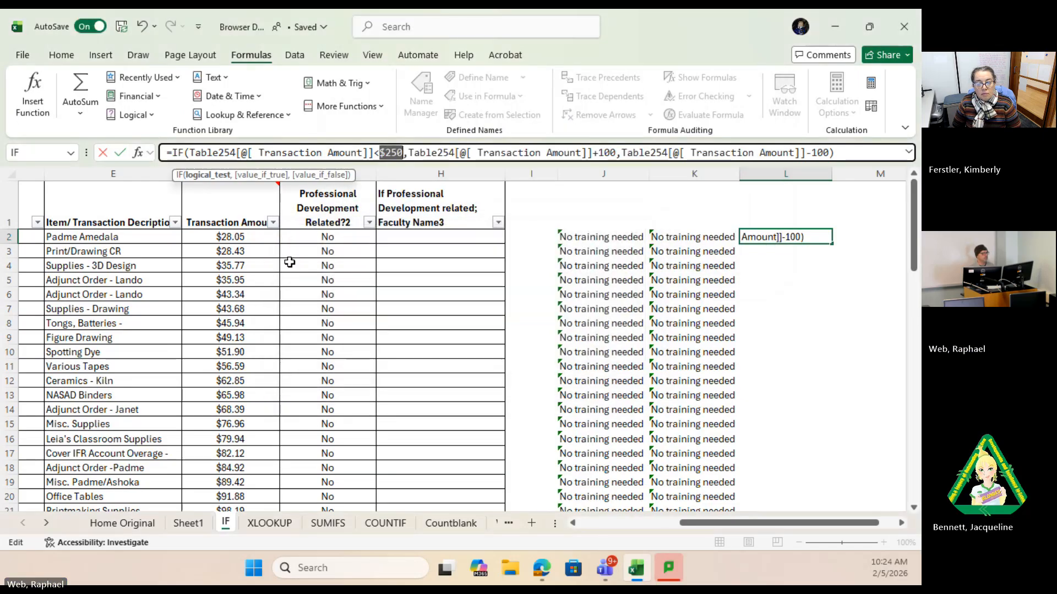
pyautogui.click(325, 236)
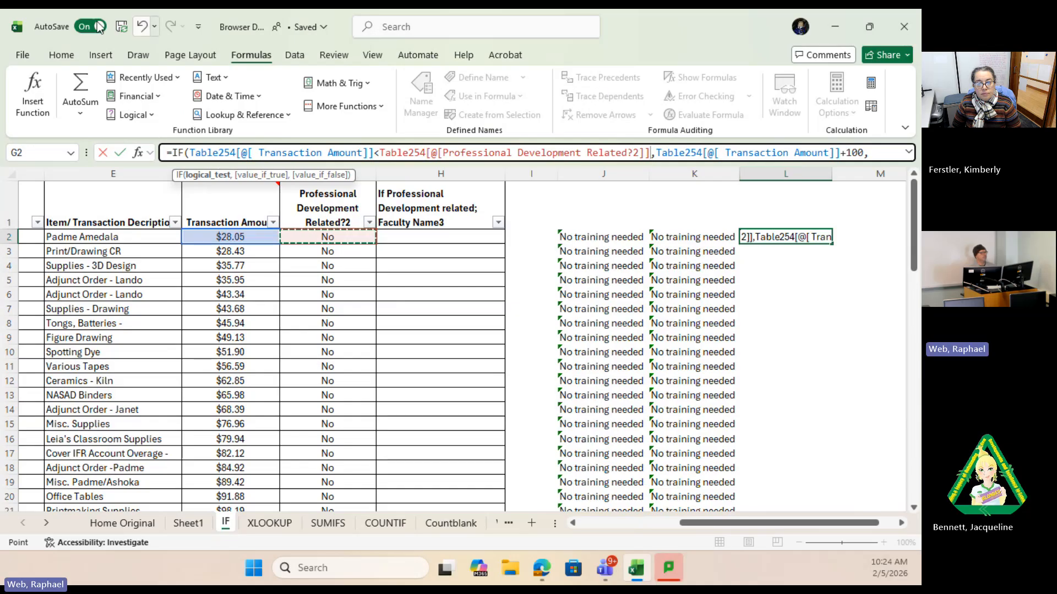
pyautogui.press('Delete')
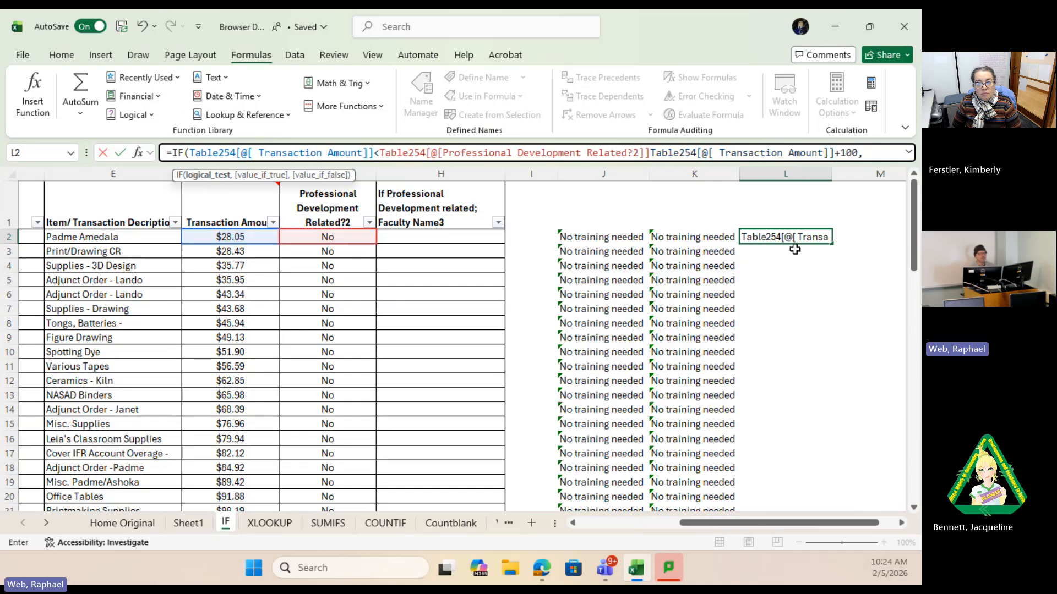
pyautogui.click(837, 278)
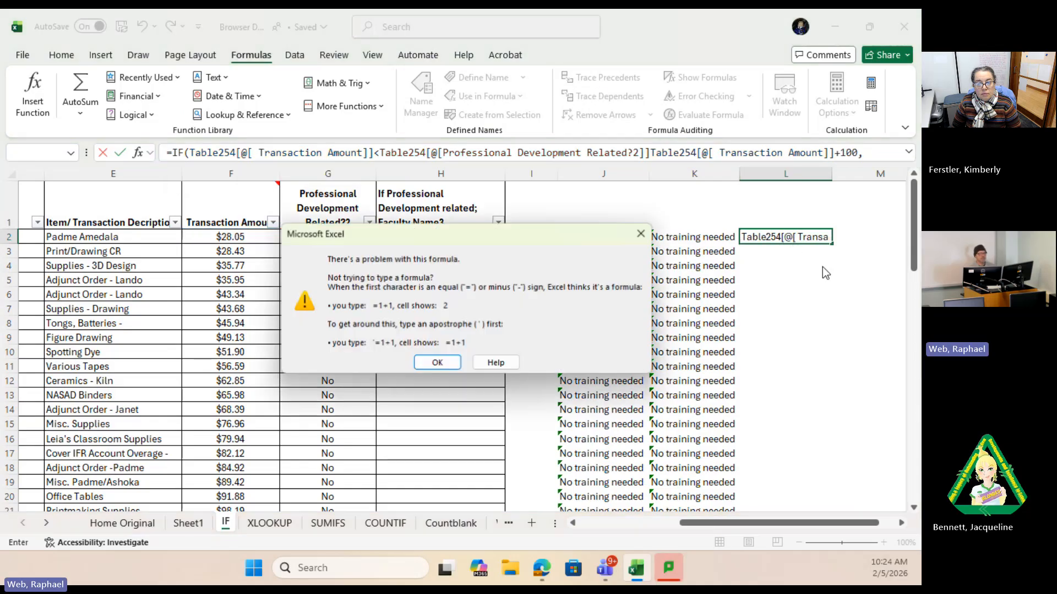
pyautogui.click(642, 234)
pyautogui.click(778, 214)
pyautogui.press('F2')
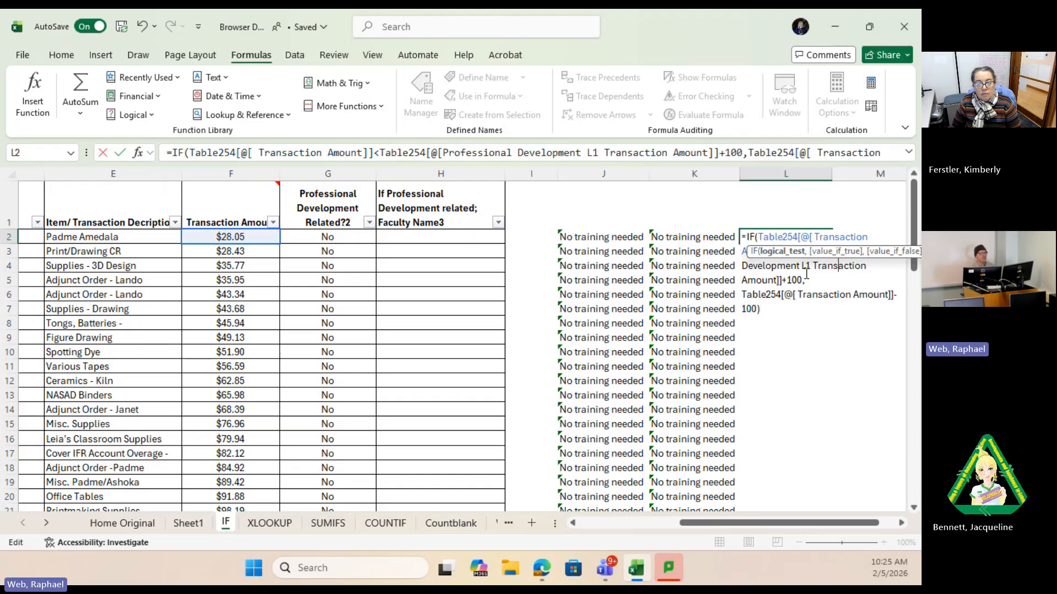
pyautogui.press('Return')
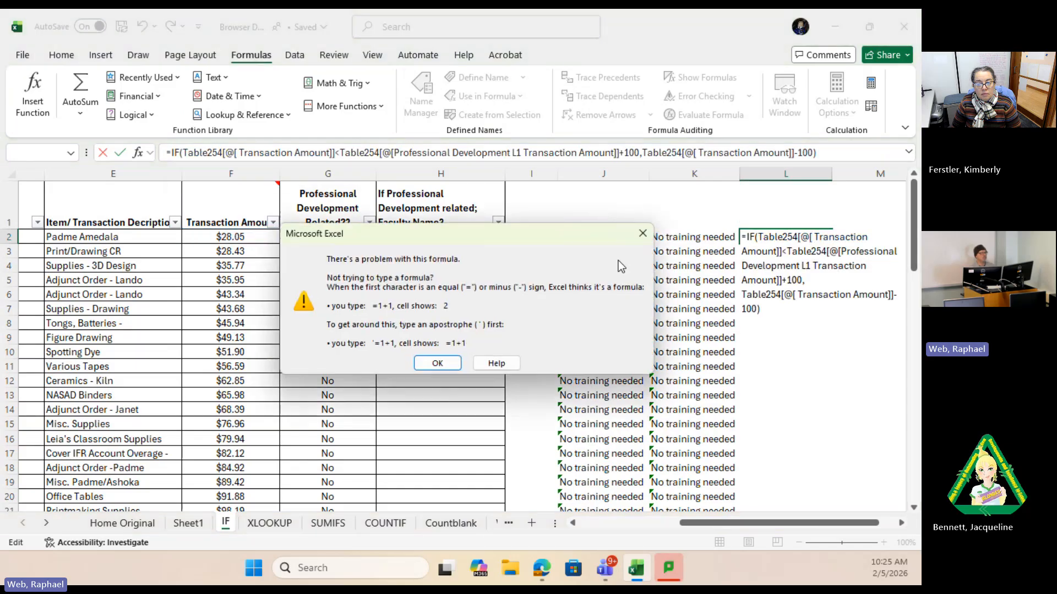
# Step: Dismiss the formula error and clear the entire IF formula from cell L2
pyautogui.click(441, 361)
pyautogui.click(748, 238)
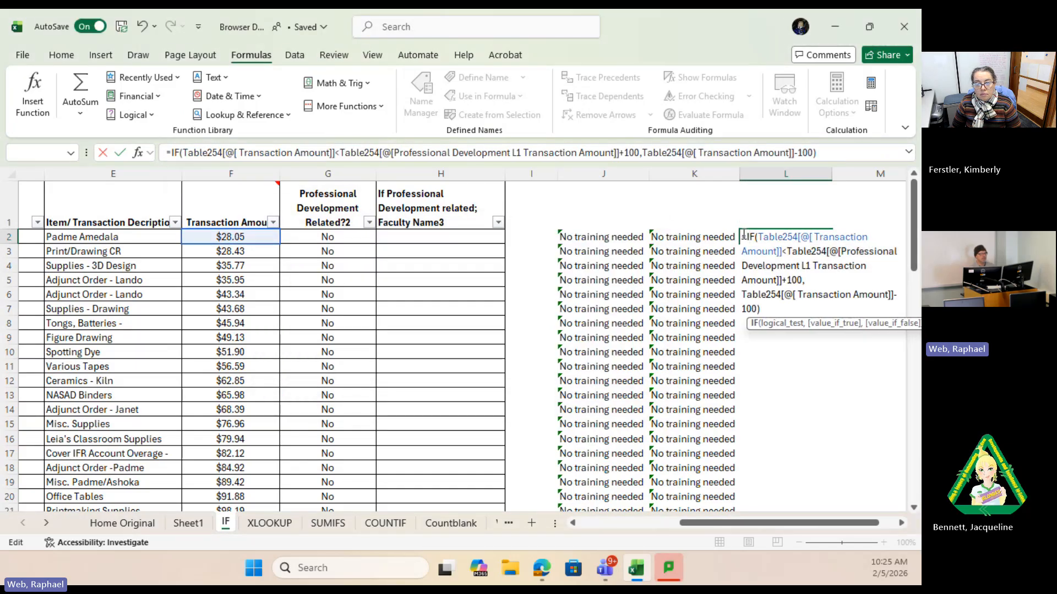
pyautogui.moveTo(743, 235); pyautogui.dragTo(762, 309)
pyautogui.press('Delete')
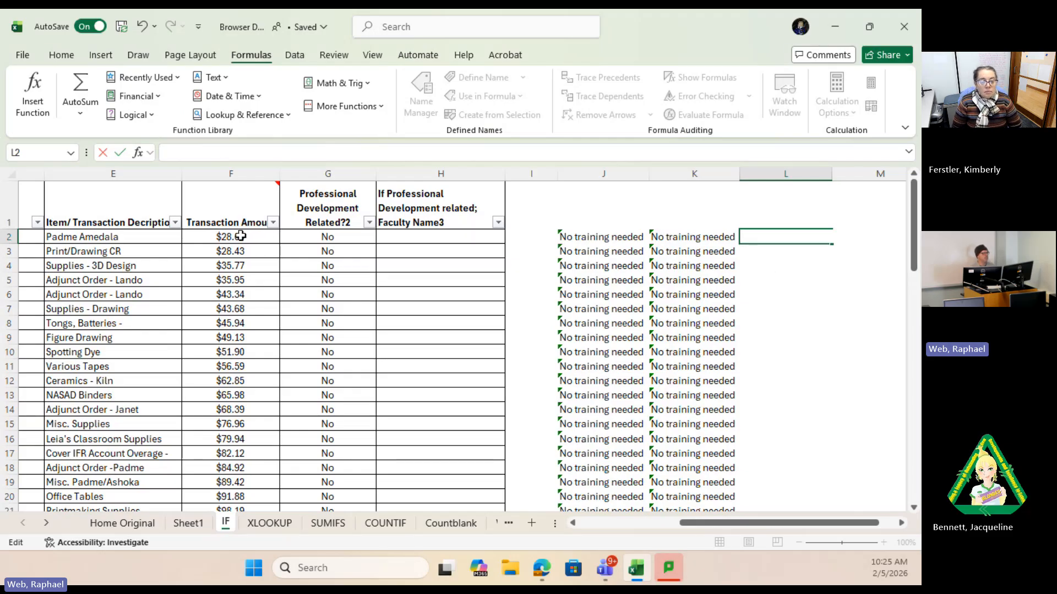
# Step: Search the functions for "if" and insert the IF function in cell L2
pyautogui.click(33, 95)
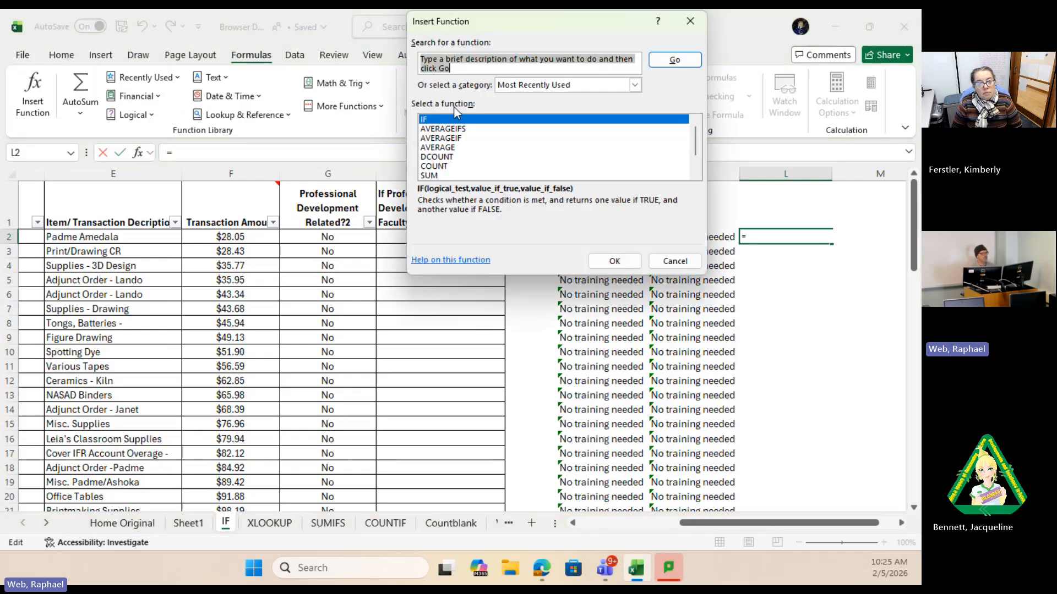
pyautogui.click(672, 61)
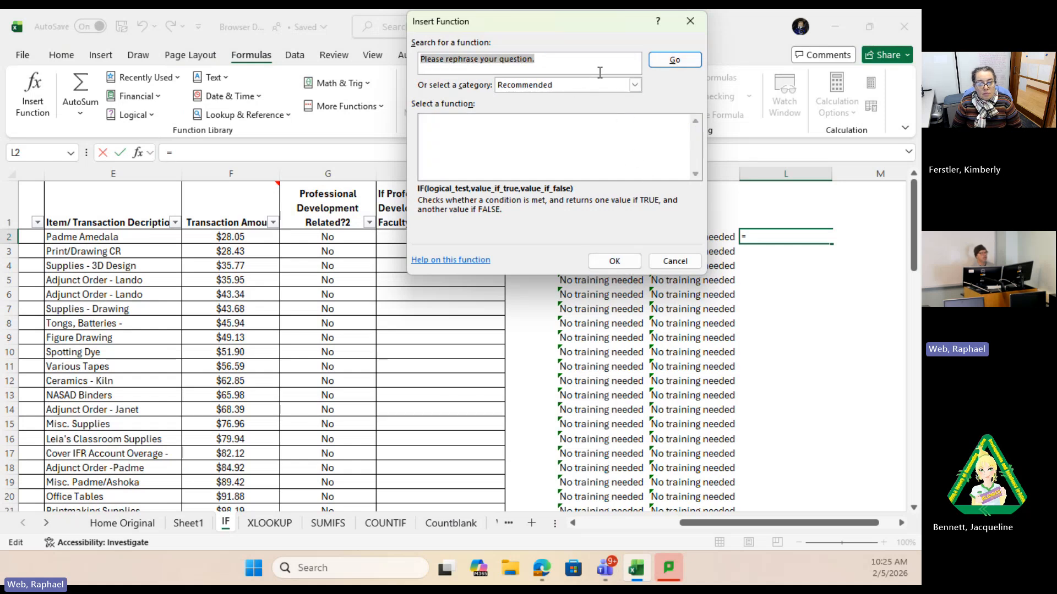
pyautogui.write('if')
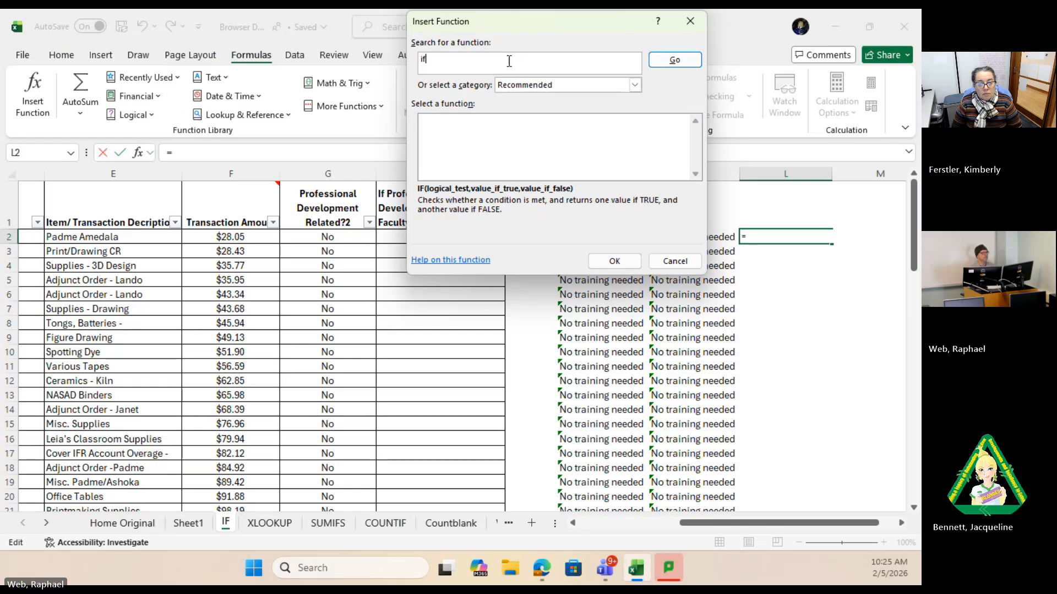
pyautogui.click(682, 60)
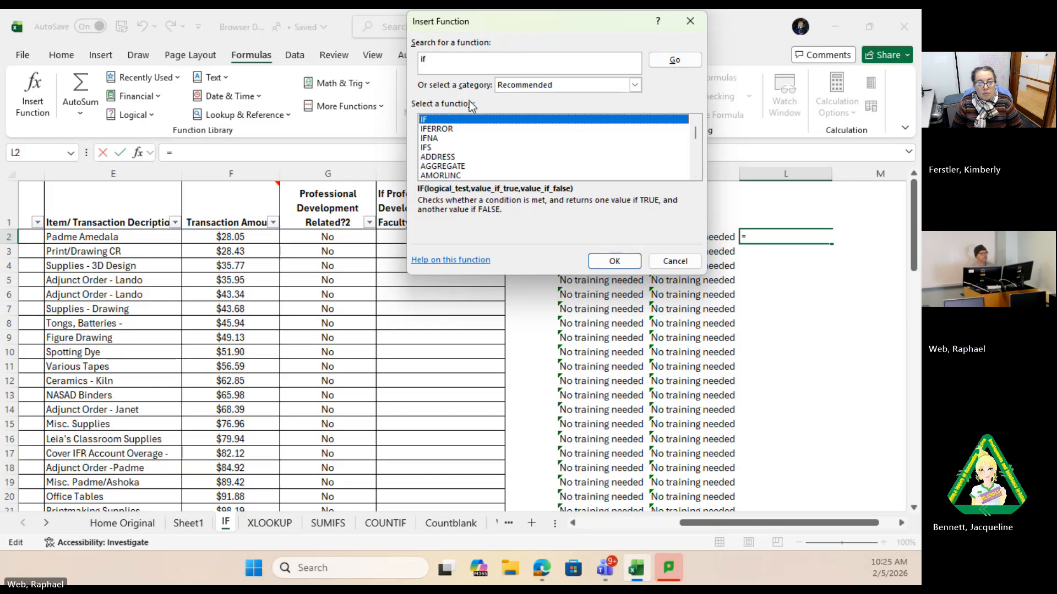
pyautogui.doubleClick(445, 122)
# Step: Set the logical test of L2's IF function to f2>250
pyautogui.click(587, 88)
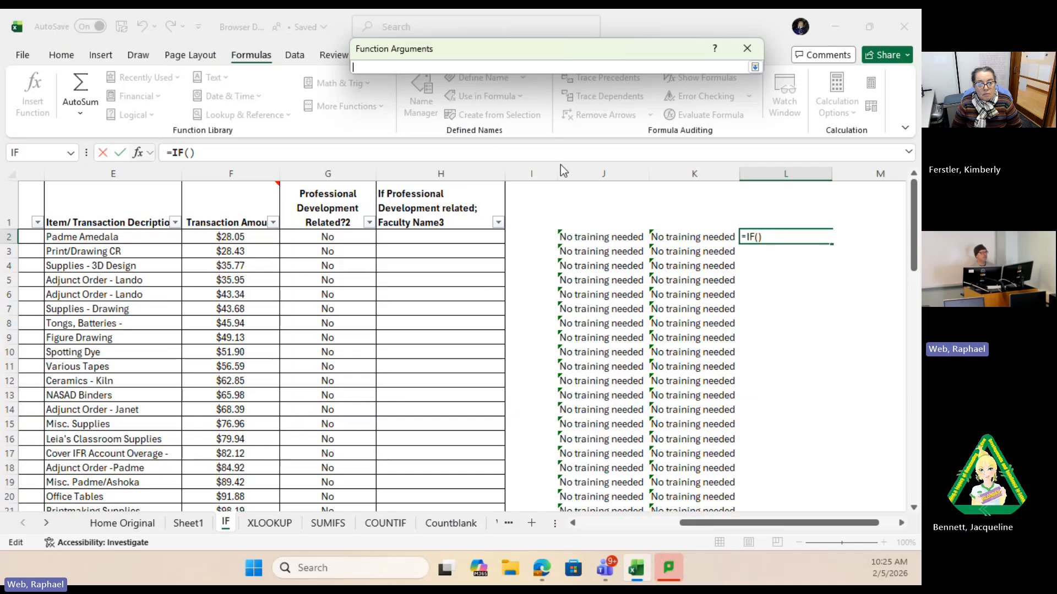
pyautogui.write('f2')
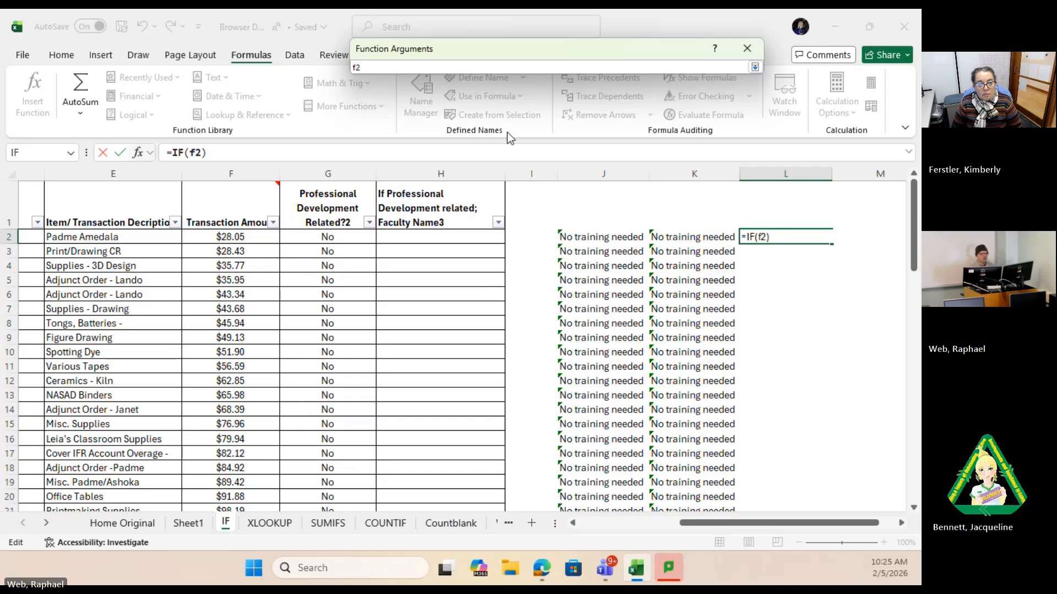
pyautogui.write('>250')
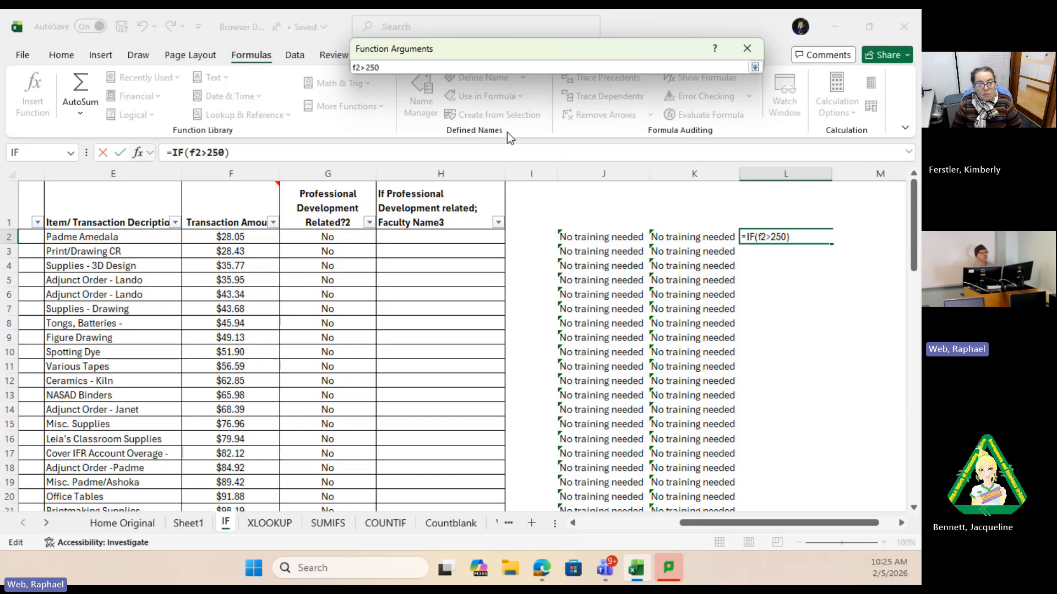
pyautogui.click(754, 67)
# Step: Set the value if true of L2's IF function to f2-100
pyautogui.click(483, 102)
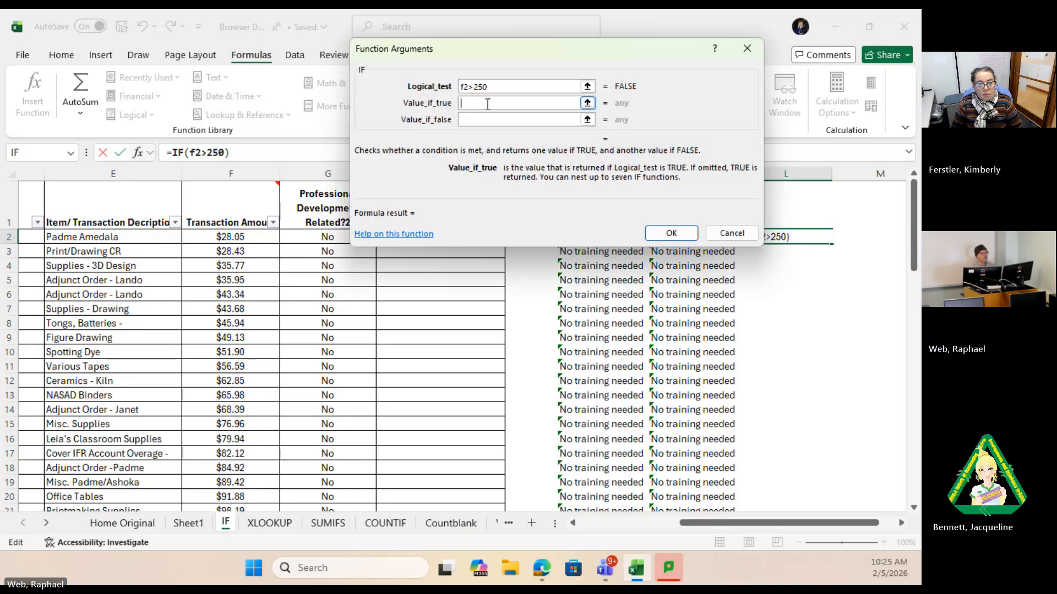
pyautogui.write('f2')
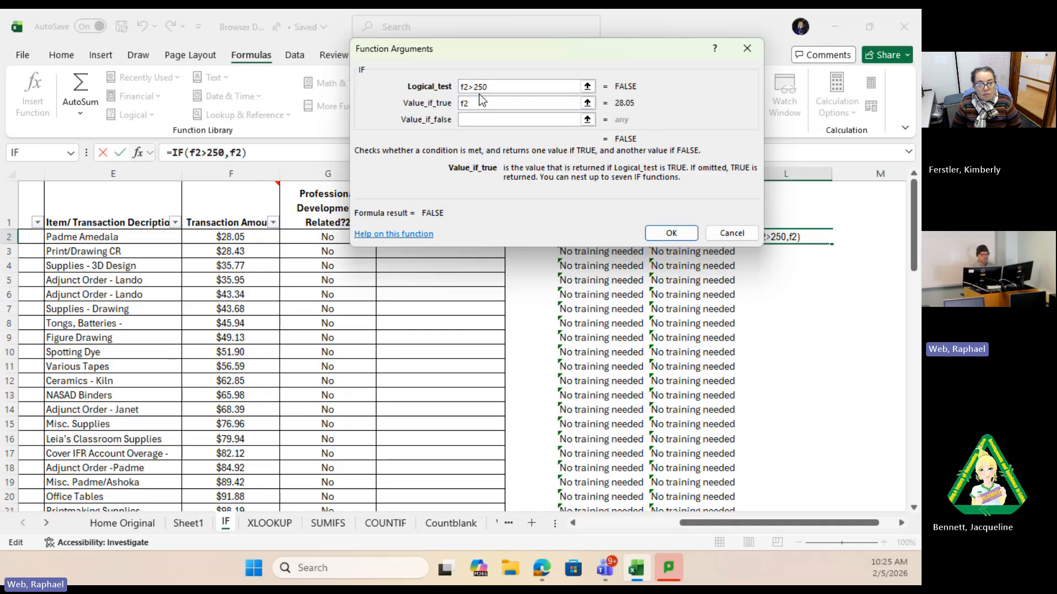
pyautogui.write('+1')
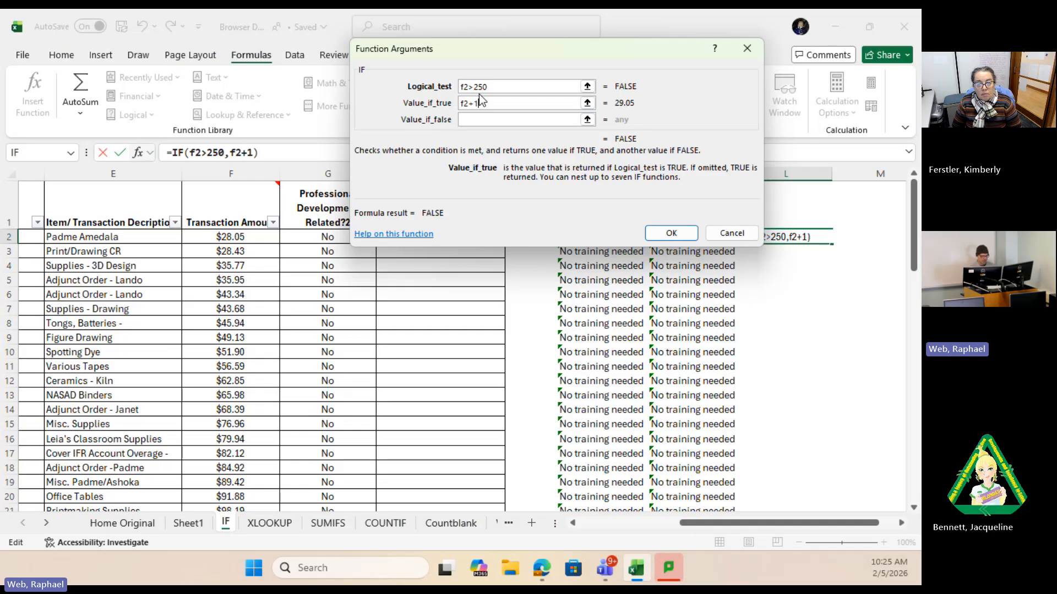
pyautogui.write('00')
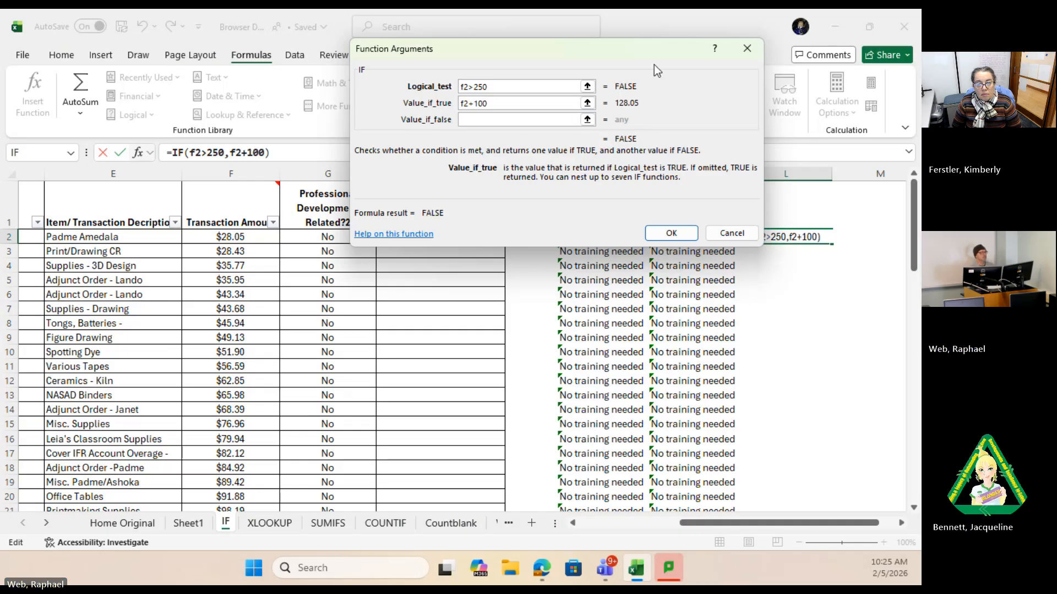
pyautogui.click(493, 99)
pyautogui.press('BackSpace')
pyautogui.press('BackSpace')
pyautogui.press('BackSpace')
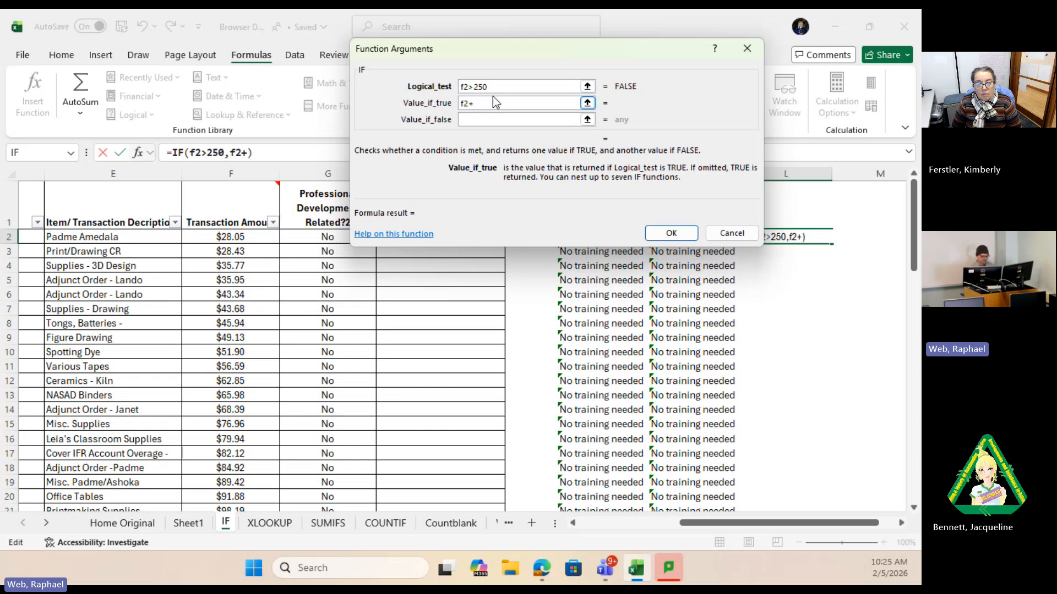
pyautogui.press('BackSpace')
pyautogui.write('-1')
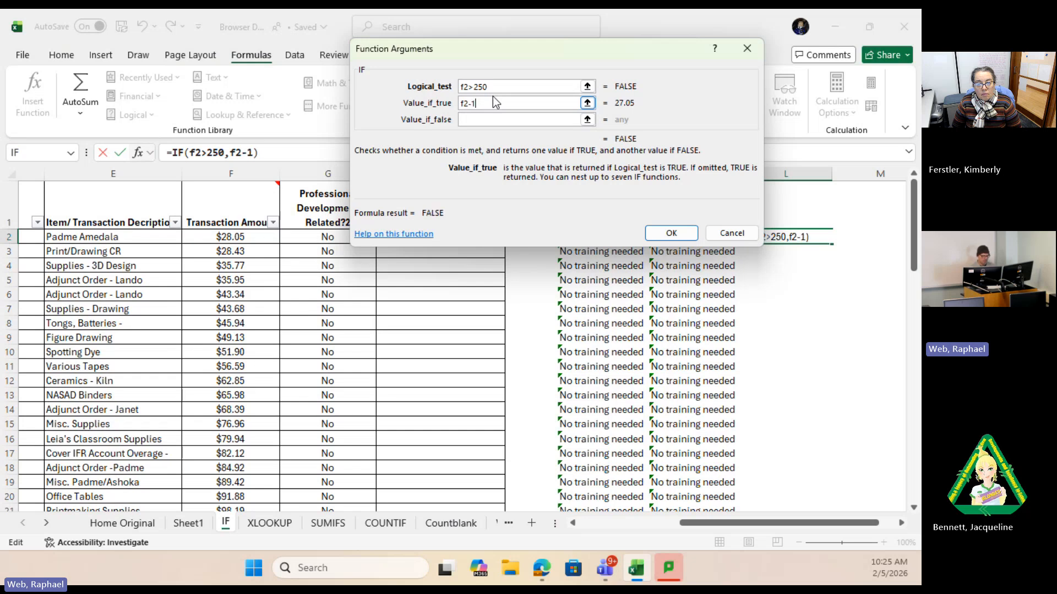
pyautogui.write('00')
# Step: Set the value if false of L2's IF function to f2+100 and enter the formula
pyautogui.click(496, 121)
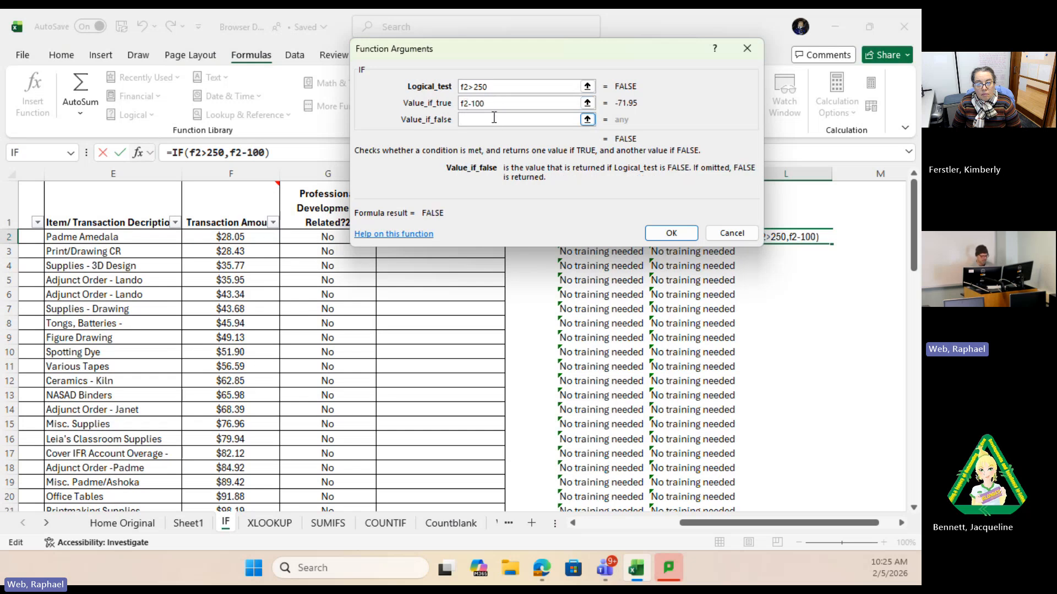
pyautogui.write('f2+100')
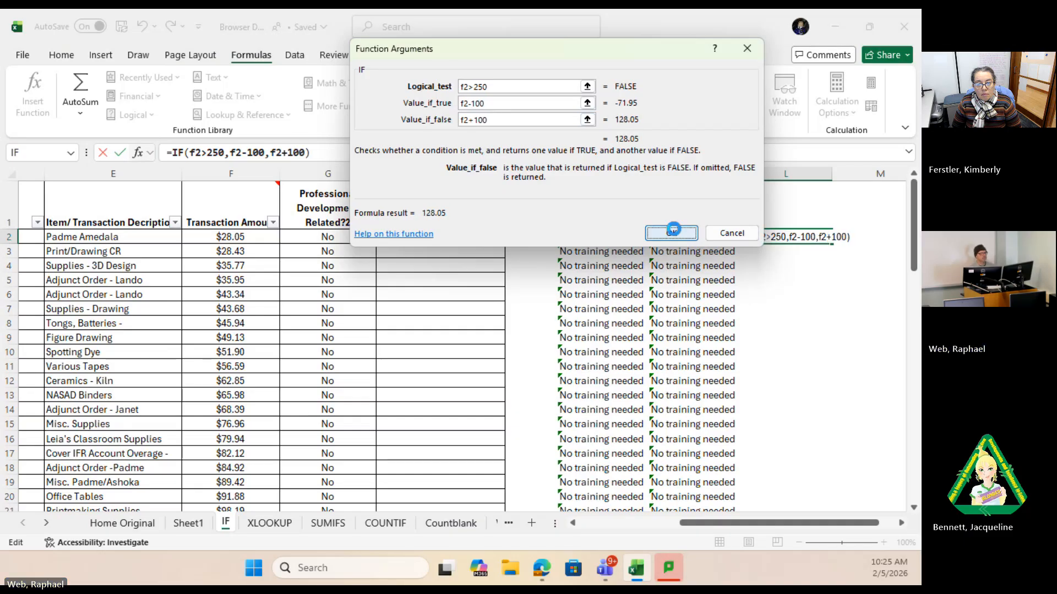
pyautogui.click(671, 233)
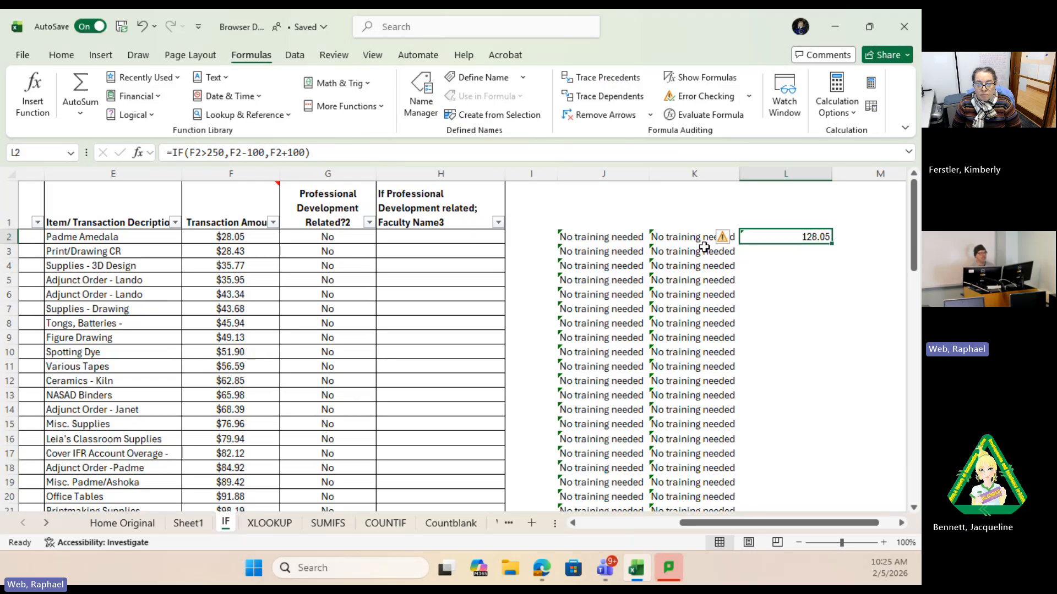
# Step: Fill the IF formula from L2 down to L74 and return to the start of the data
pyautogui.moveTo(831, 244); pyautogui.dragTo(797, 487)
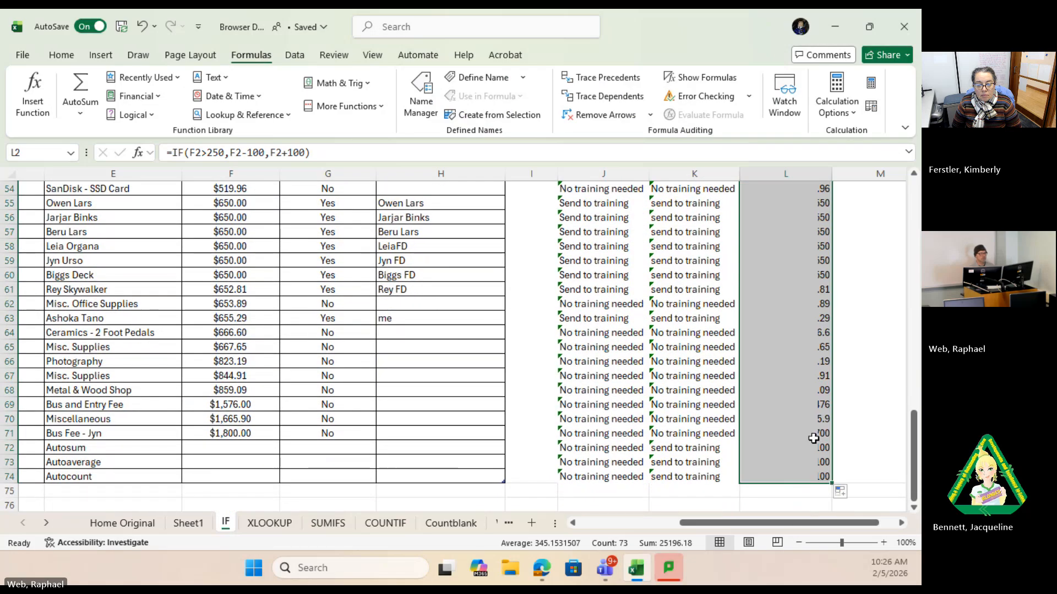
pyautogui.scroll(10, 820, 418)
pyautogui.scroll(4, 848, 275)
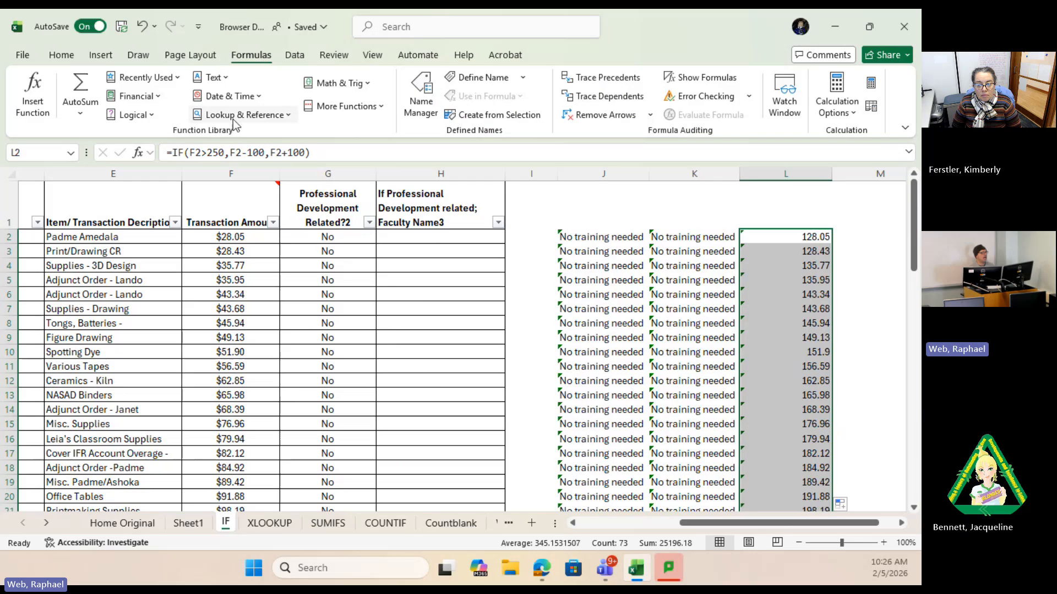
# Step: Examine how the row references adapt in the filled IF formulas from L3 down to L12
pyautogui.click(791, 251)
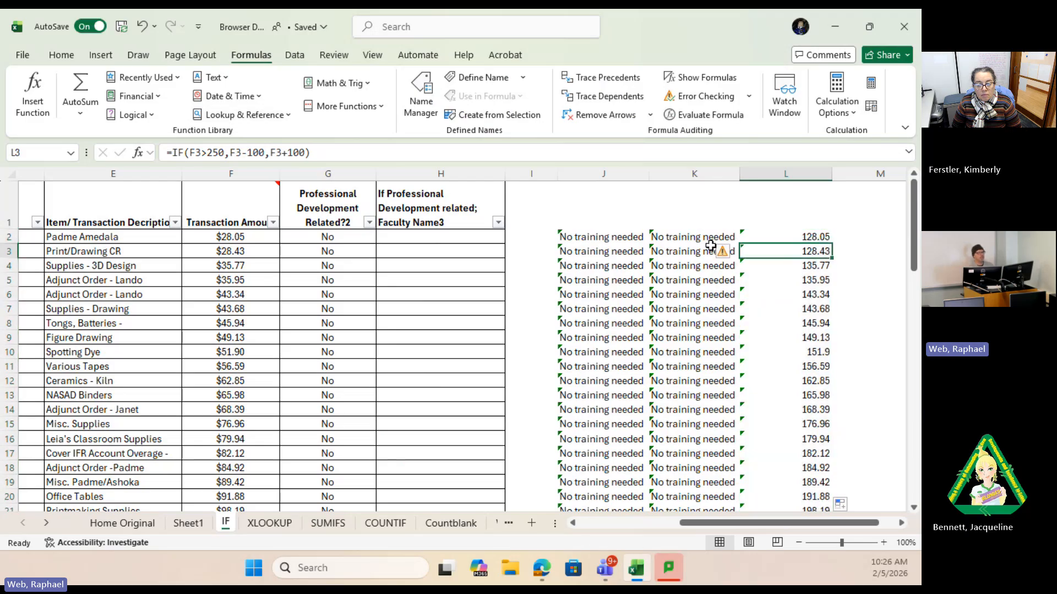
pyautogui.click(802, 263)
pyautogui.click(805, 280)
pyautogui.click(805, 304)
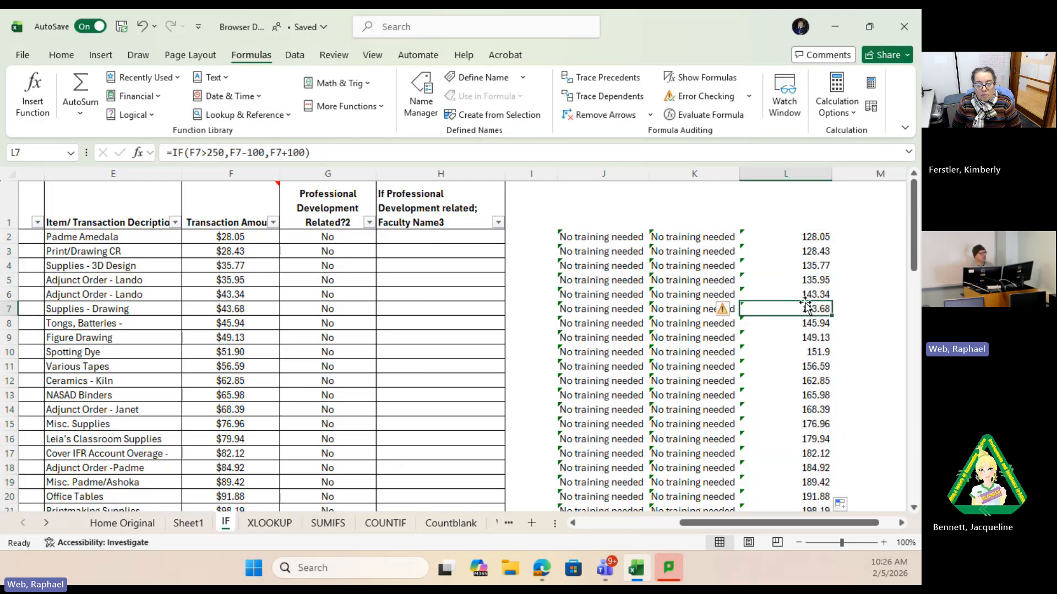
pyautogui.click(809, 325)
pyautogui.click(809, 337)
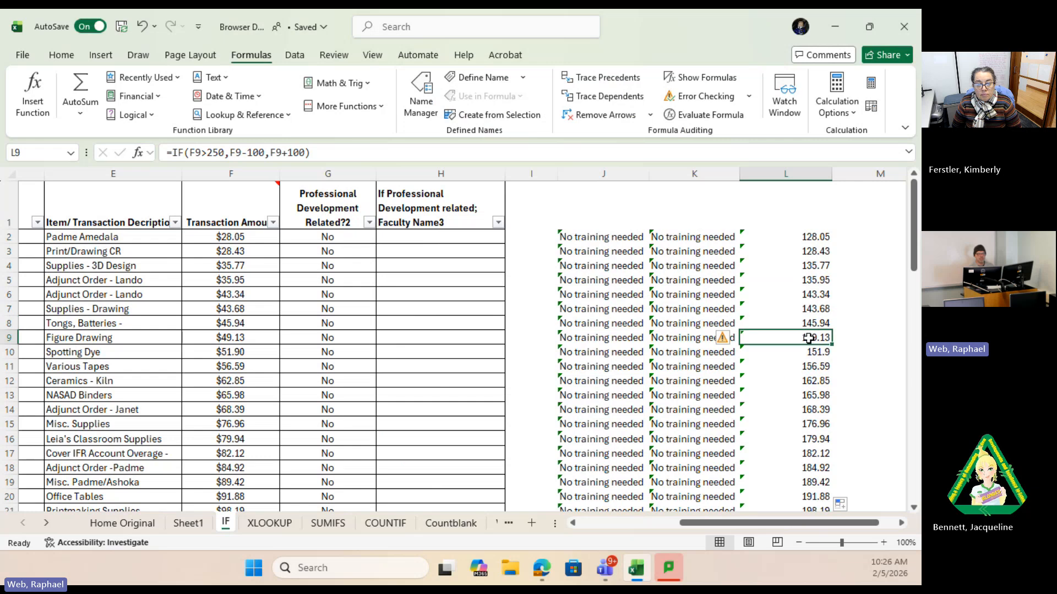
pyautogui.click(807, 352)
pyautogui.click(806, 367)
pyautogui.click(807, 377)
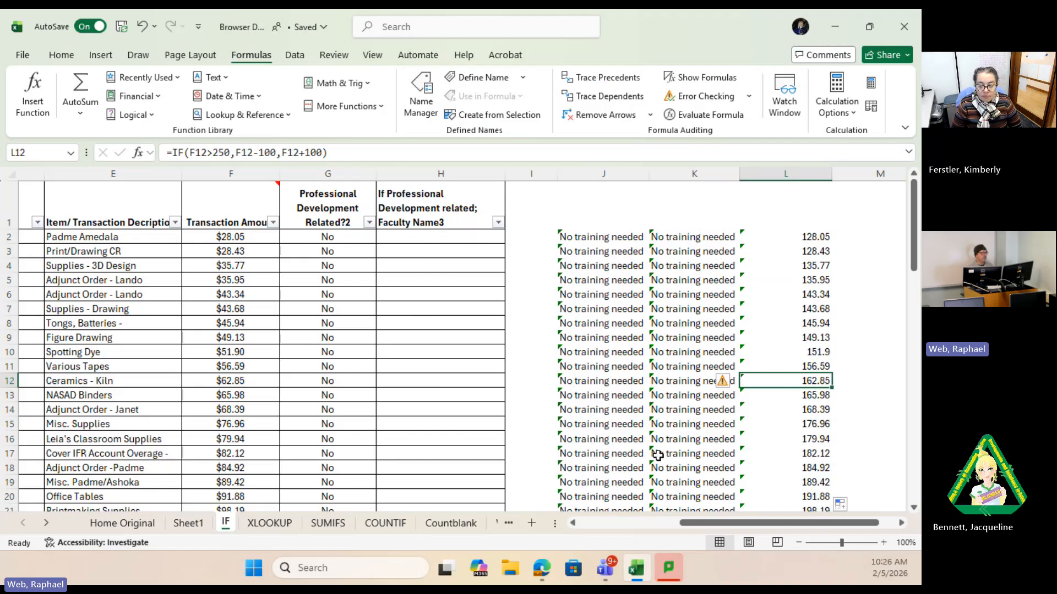
# Step: On the XLOOKUP sheet, choose 104 as the lookup value in cell D10, and replace it with 105
pyautogui.click(276, 526)
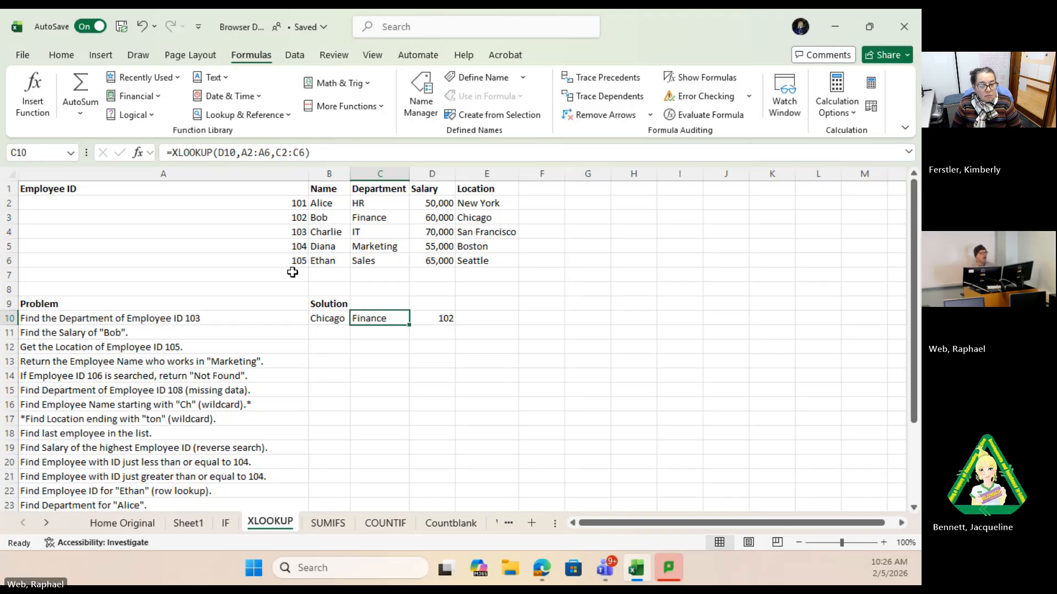
pyautogui.click(443, 319)
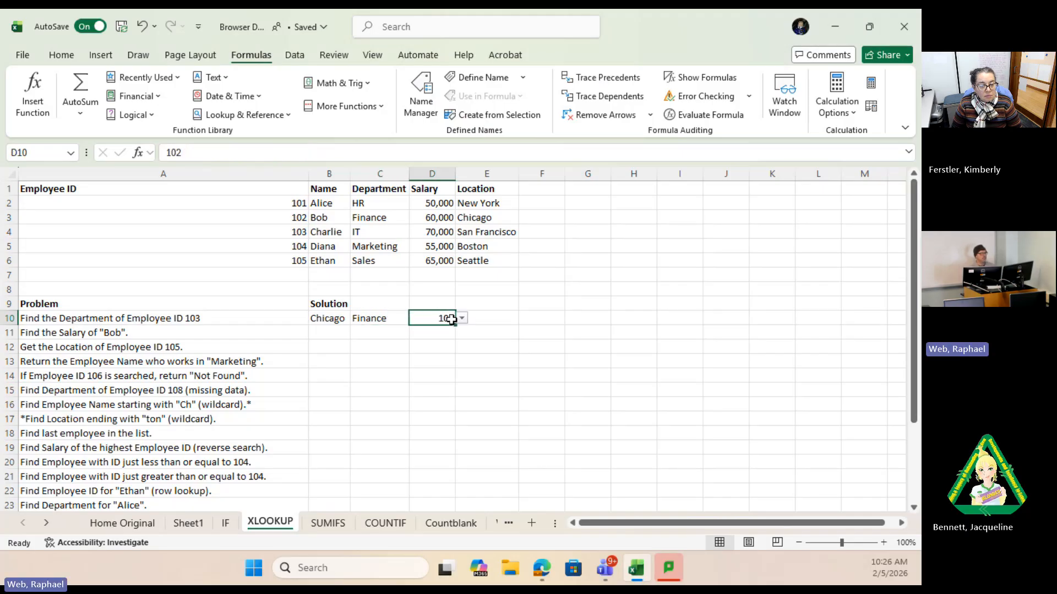
pyautogui.click(461, 319)
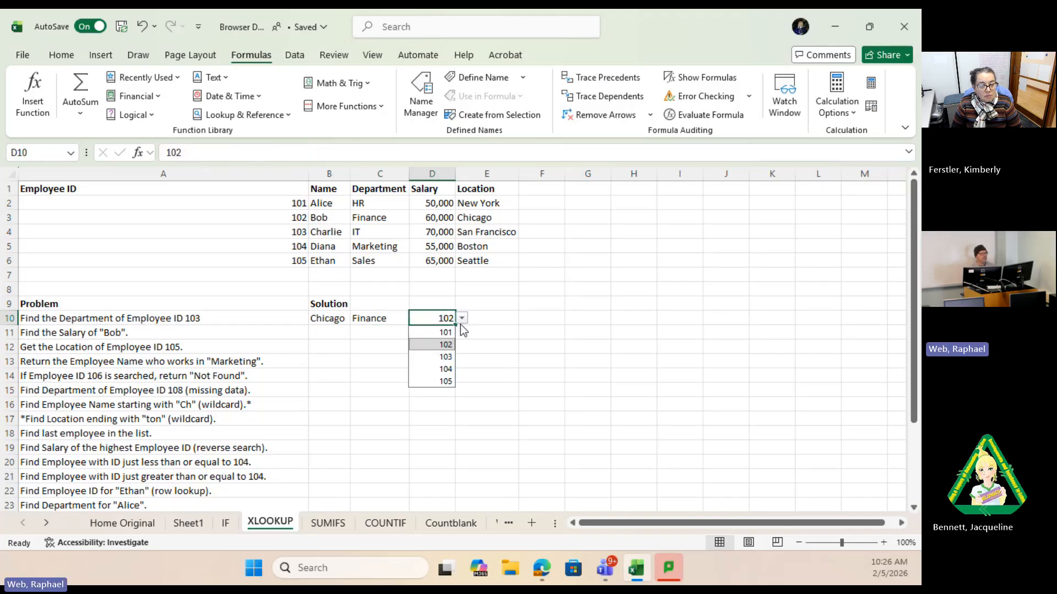
pyautogui.click(446, 369)
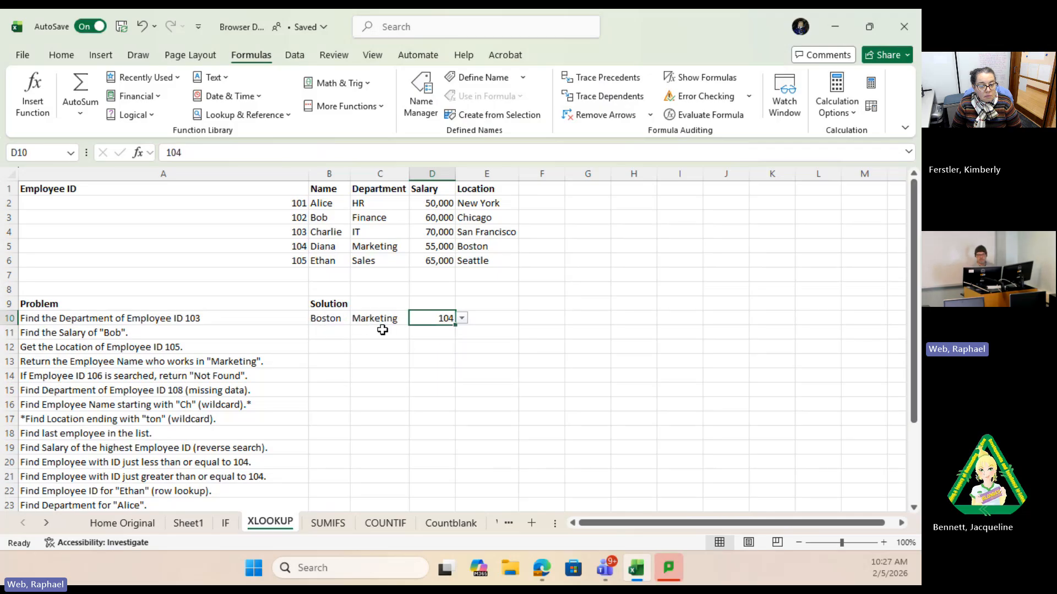
pyautogui.click(461, 319)
pyautogui.click(443, 379)
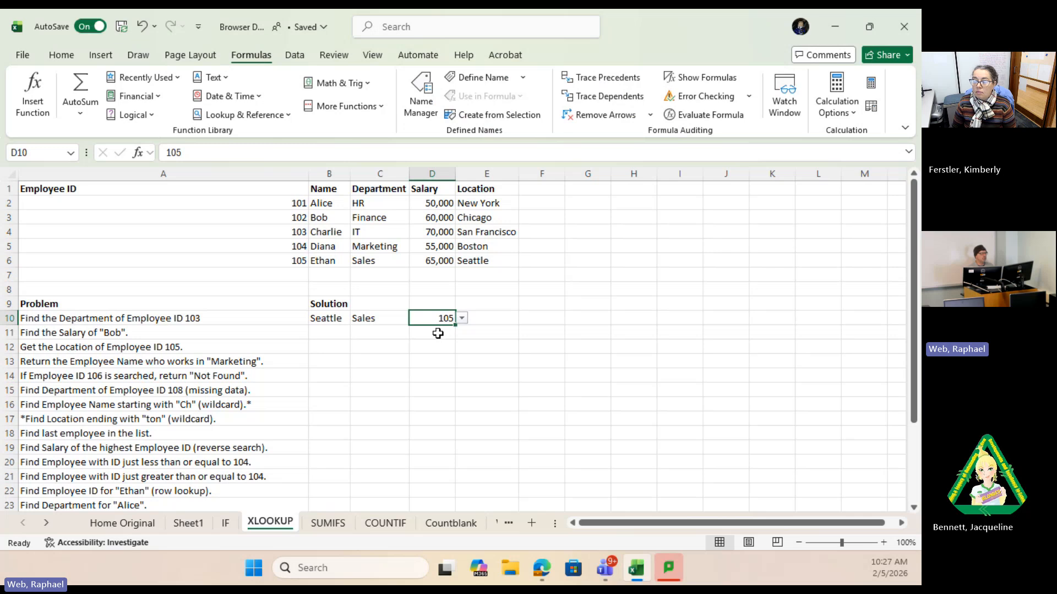
# Step: Choose 104 as the lookup value in cell D10
pyautogui.click(462, 319)
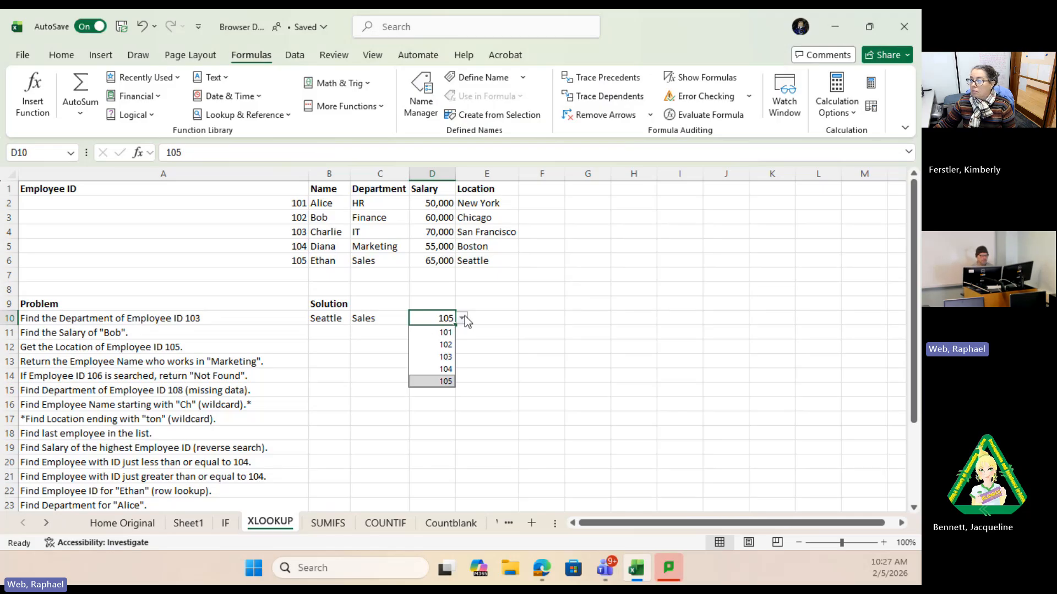
pyautogui.click(500, 336)
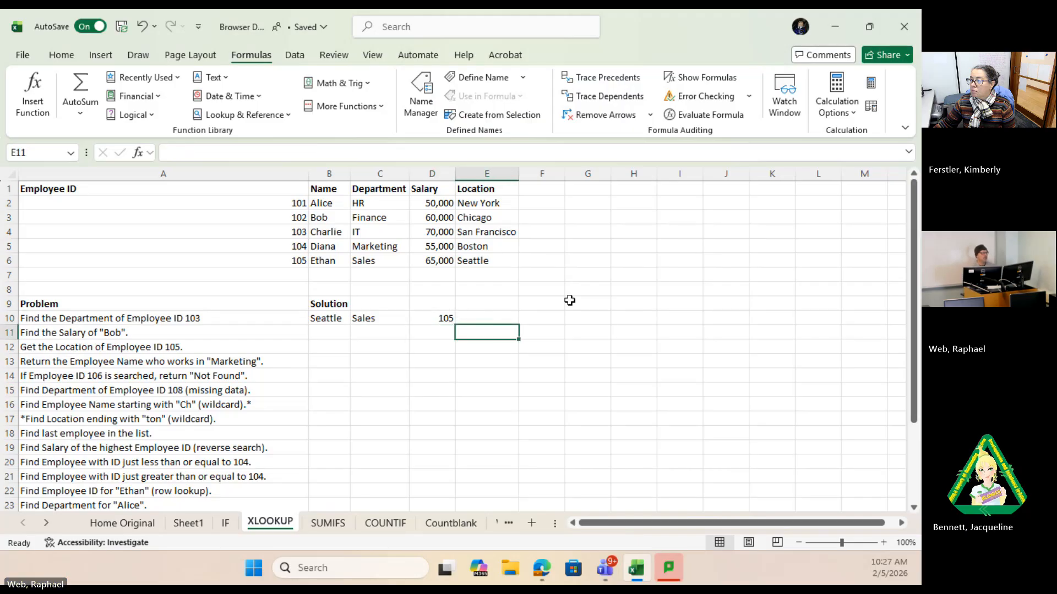
pyautogui.click(438, 317)
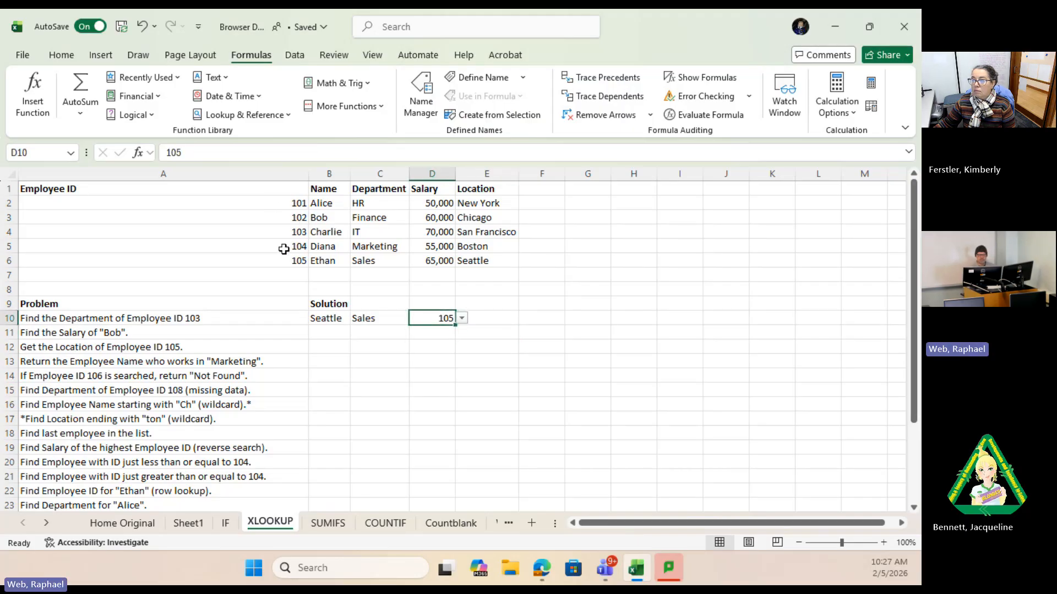
pyautogui.click(462, 318)
pyautogui.click(443, 369)
pyautogui.click(632, 362)
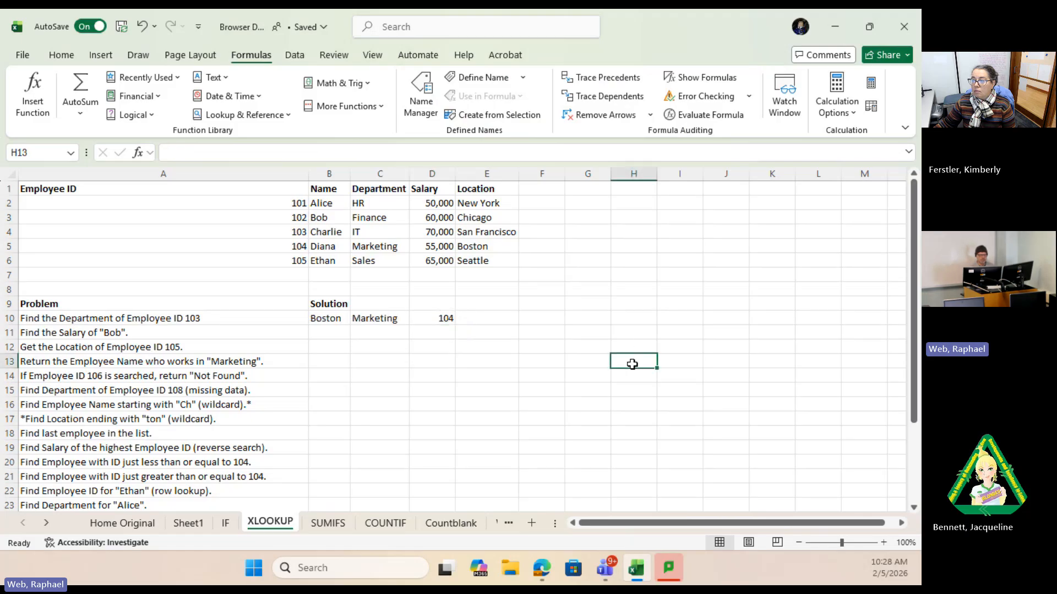
# Step: Add list data validation to cell D12, using the employee IDs in A2:A6 as the source
pyautogui.click(433, 345)
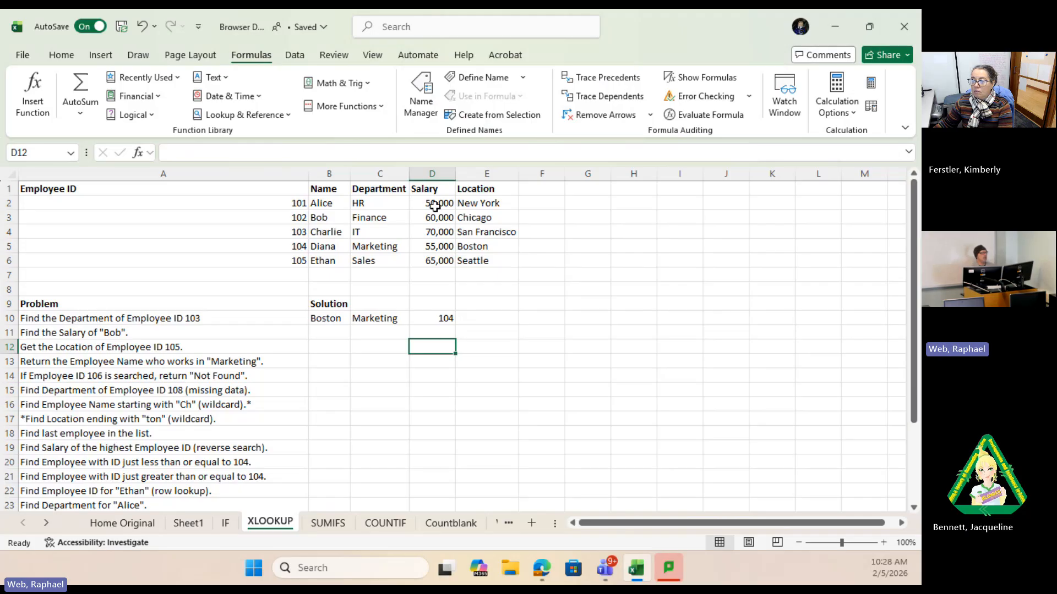
pyautogui.click(295, 55)
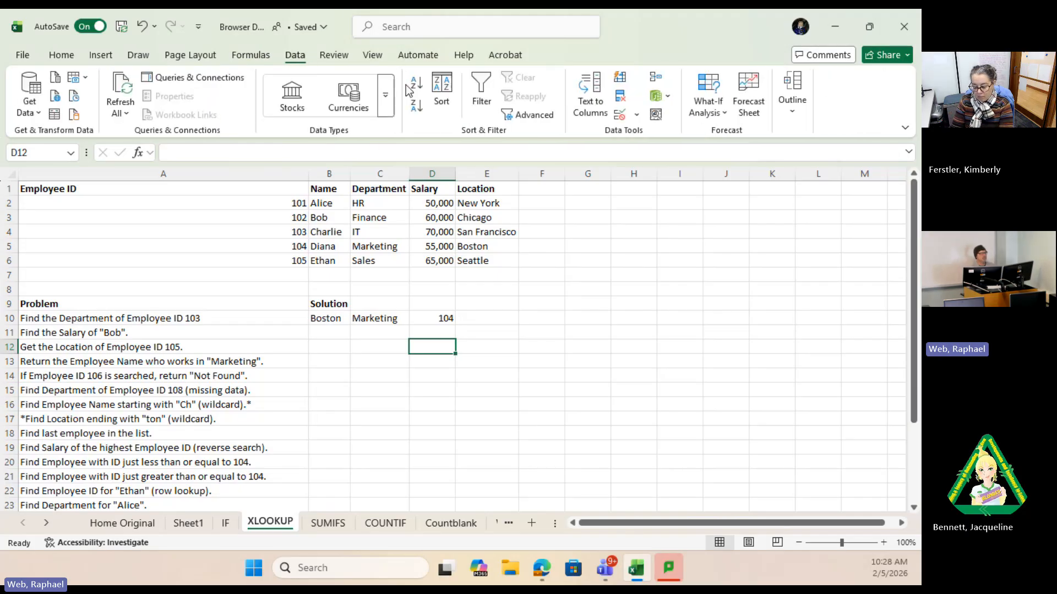
pyautogui.click(621, 117)
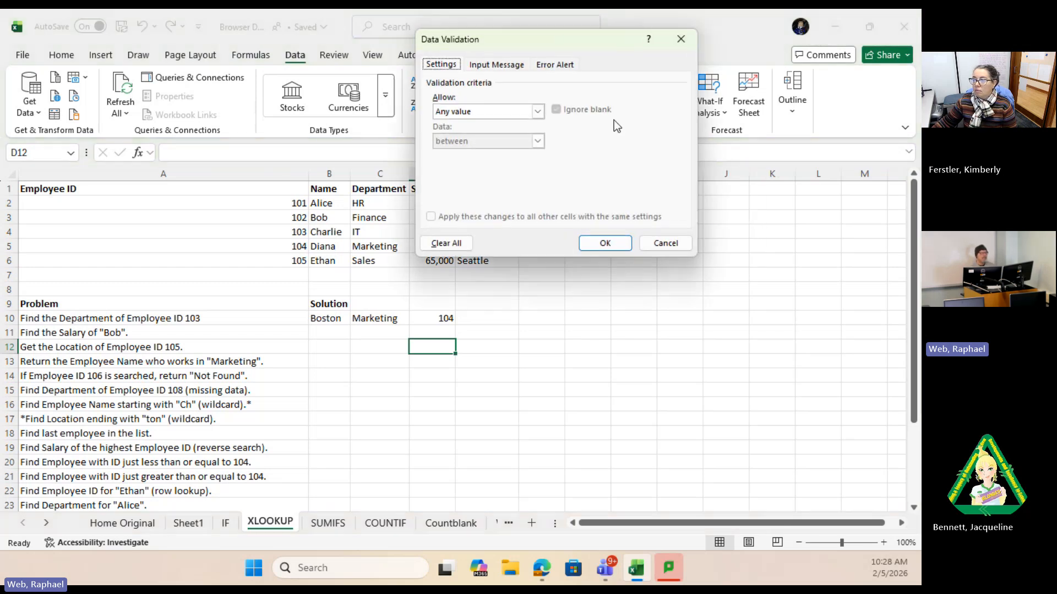
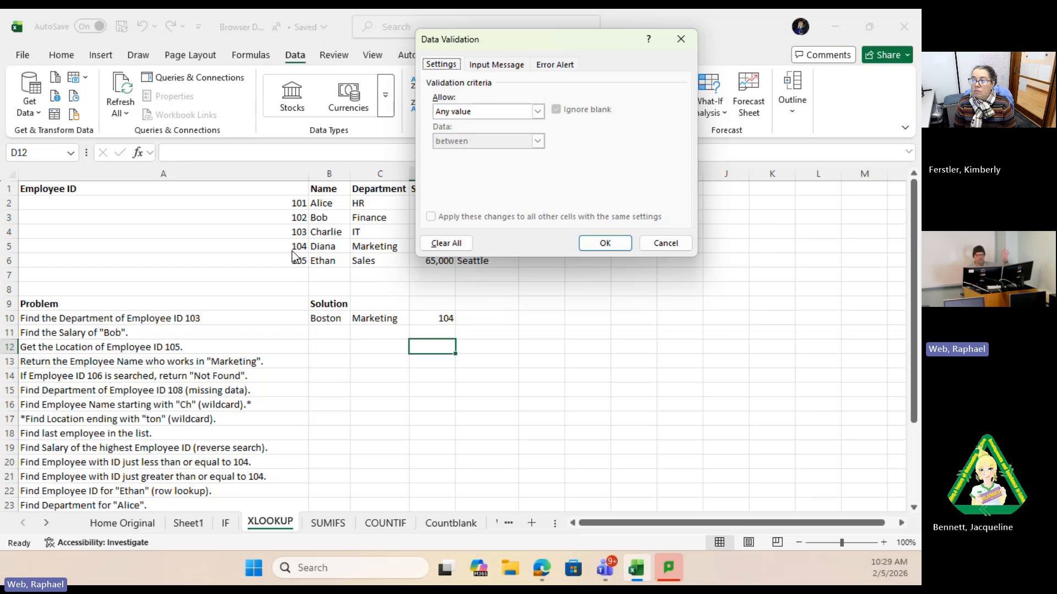
pyautogui.click(534, 111)
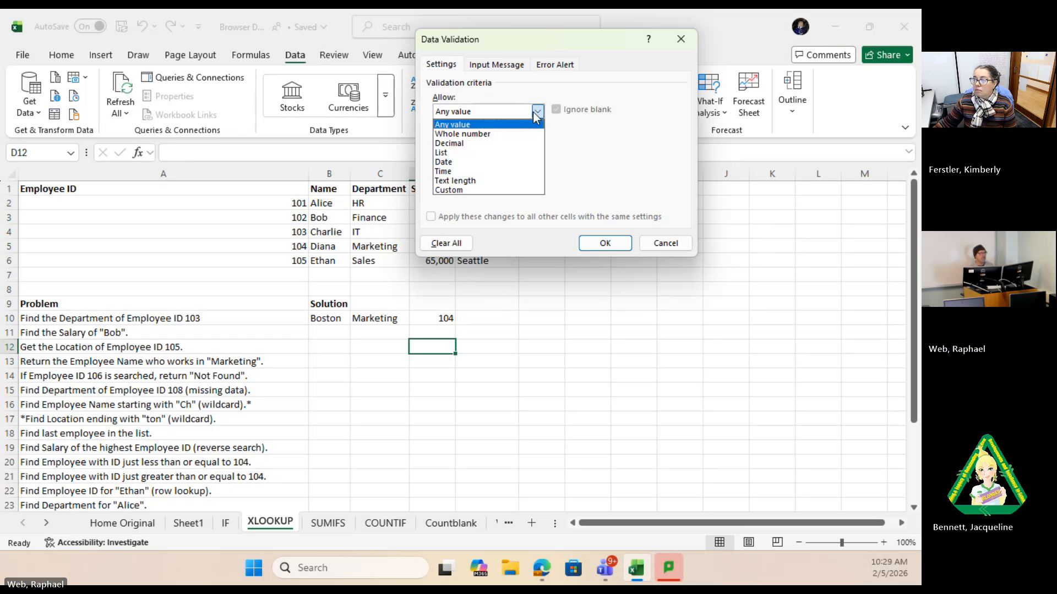
pyautogui.click(471, 153)
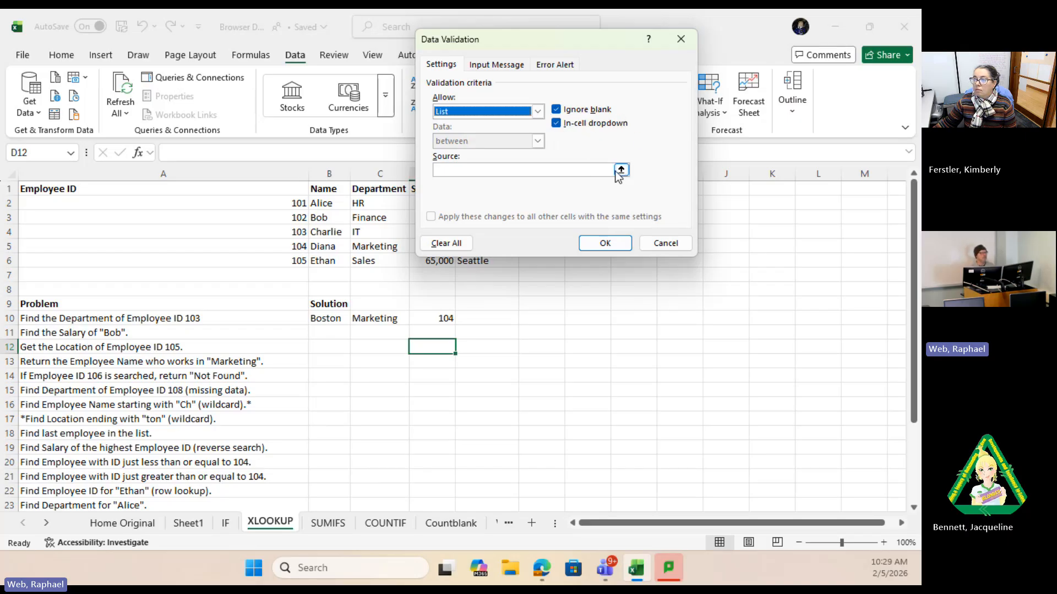
pyautogui.click(580, 171)
pyautogui.moveTo(300, 203); pyautogui.dragTo(298, 262)
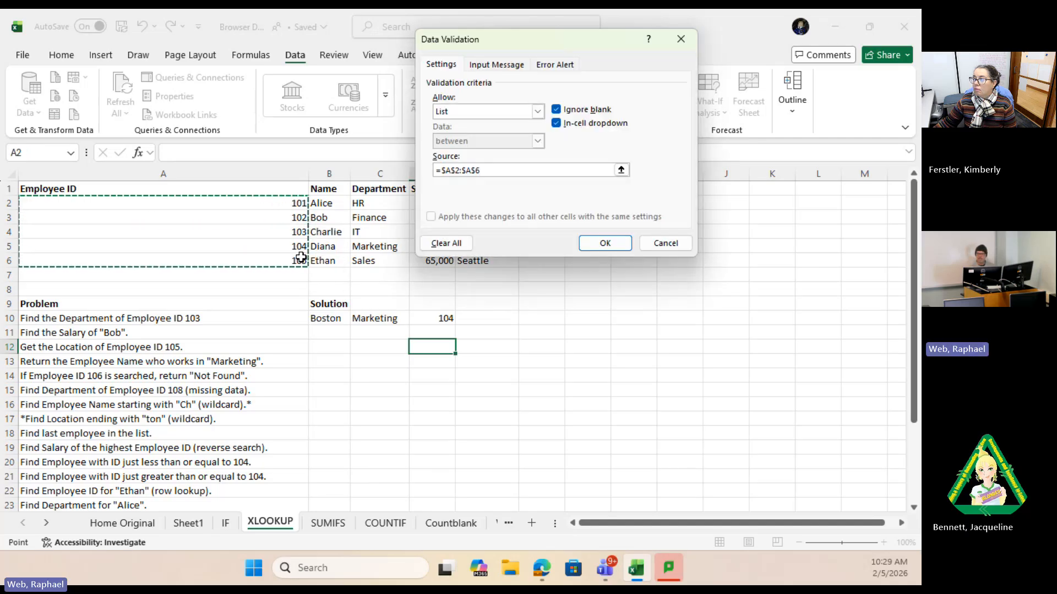
pyautogui.click(605, 243)
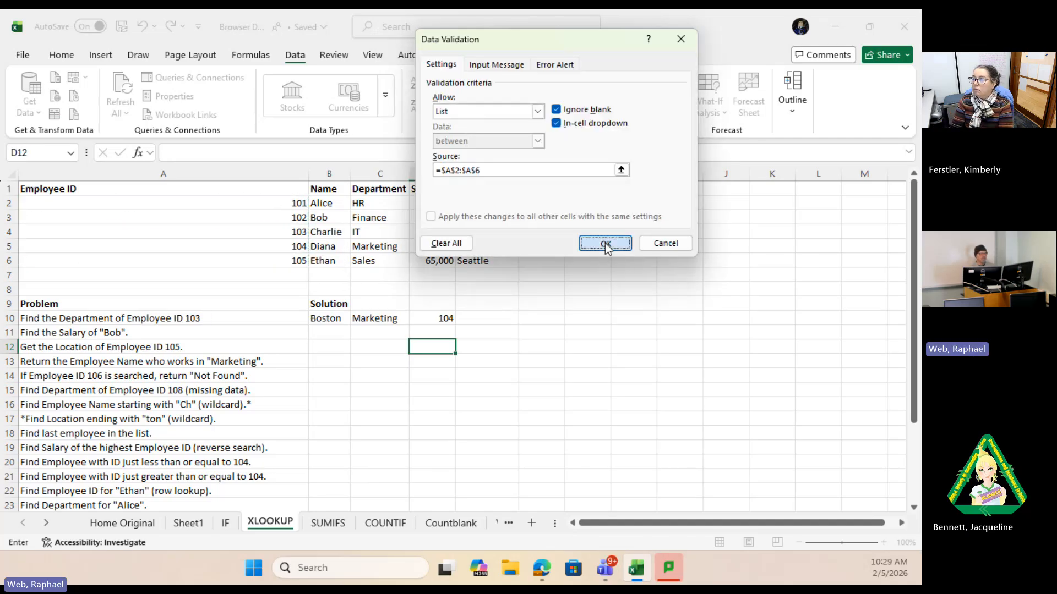
# Step: Check the employee IDs offered in cell D12's validation list
pyautogui.click(467, 347)
pyautogui.click(440, 350)
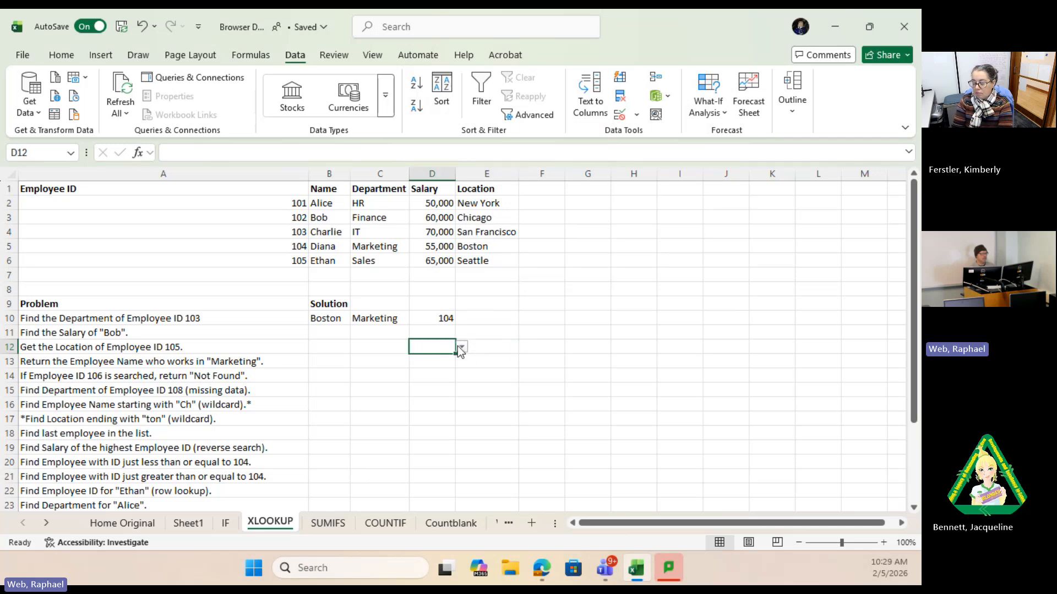
pyautogui.click(461, 348)
pyautogui.click(461, 348)
pyautogui.click(461, 347)
pyautogui.click(462, 348)
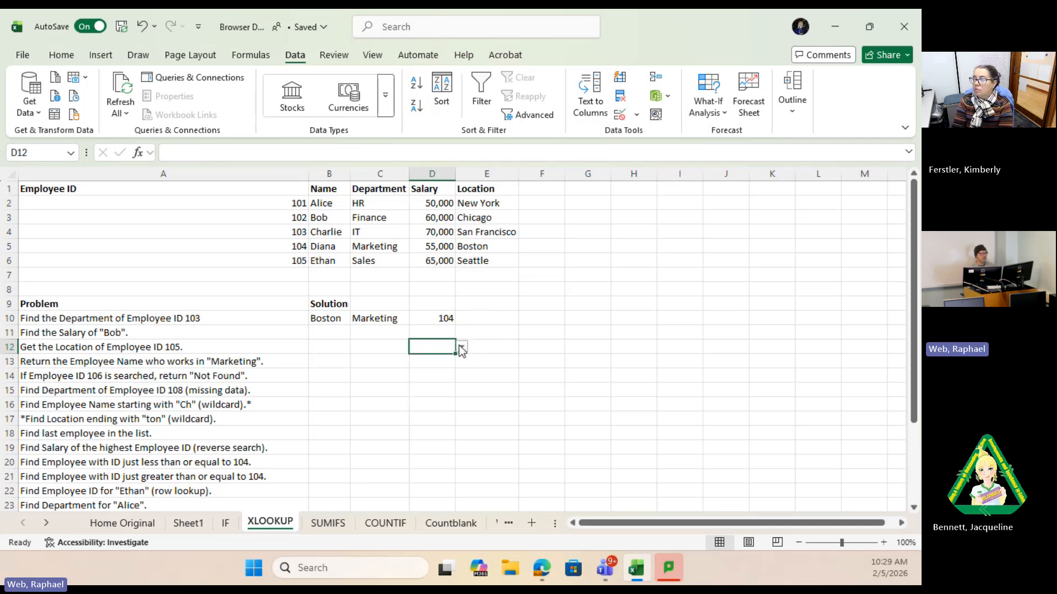
pyautogui.click(461, 347)
pyautogui.click(462, 348)
pyautogui.click(461, 348)
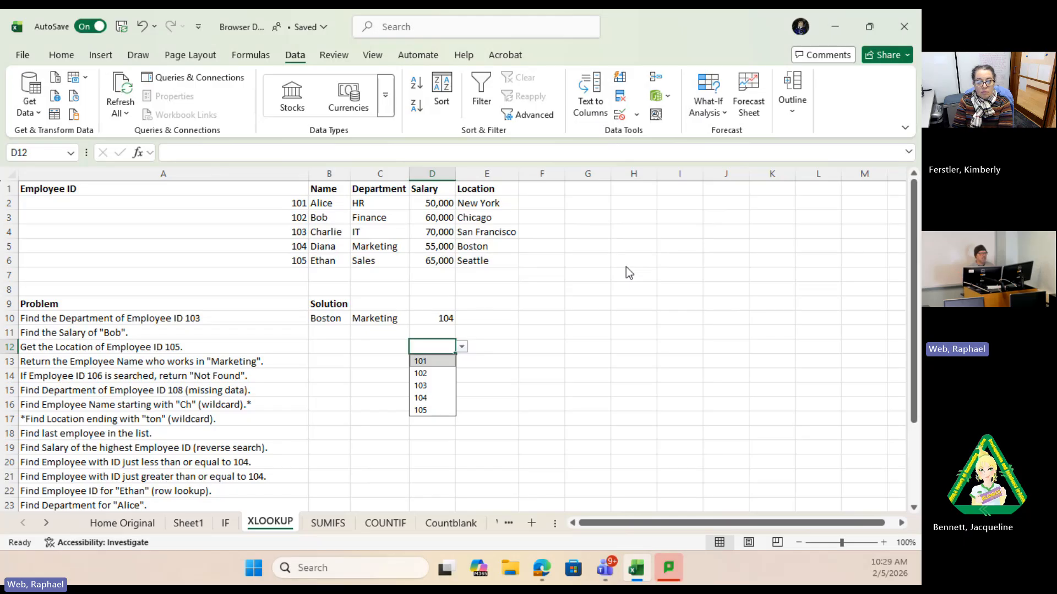
pyautogui.click(572, 318)
# Step: Choose 103 as the employee ID in cell D12
pyautogui.click(431, 347)
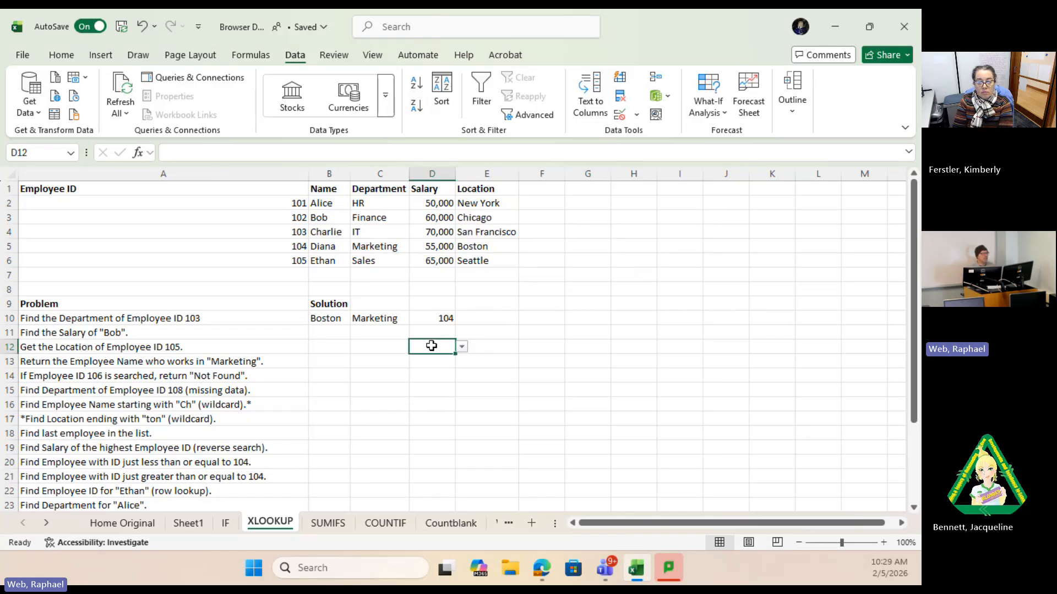
pyautogui.click(461, 347)
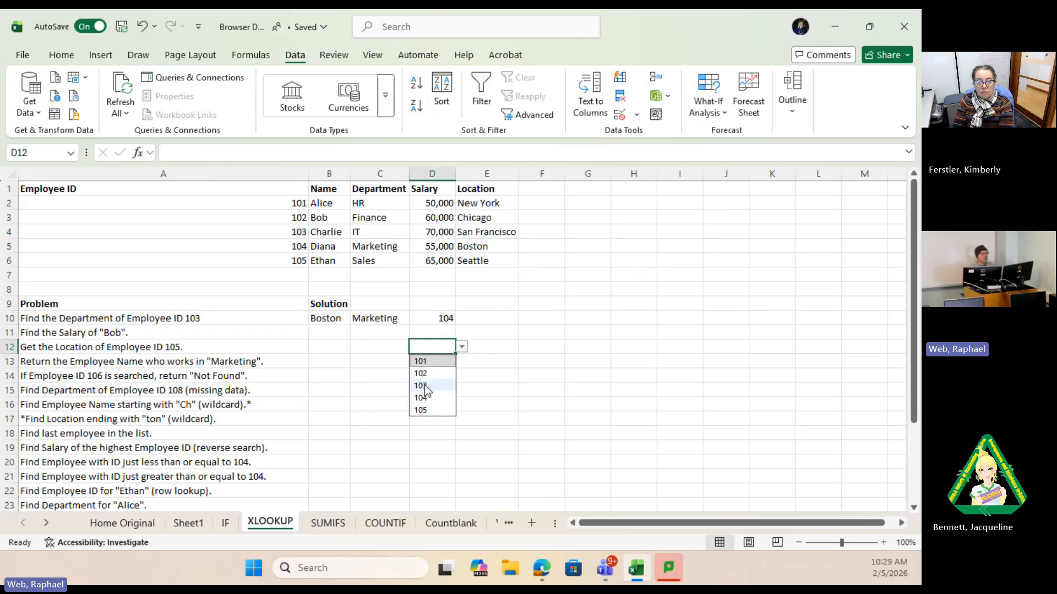
pyautogui.click(441, 383)
pyautogui.click(462, 347)
pyautogui.click(441, 388)
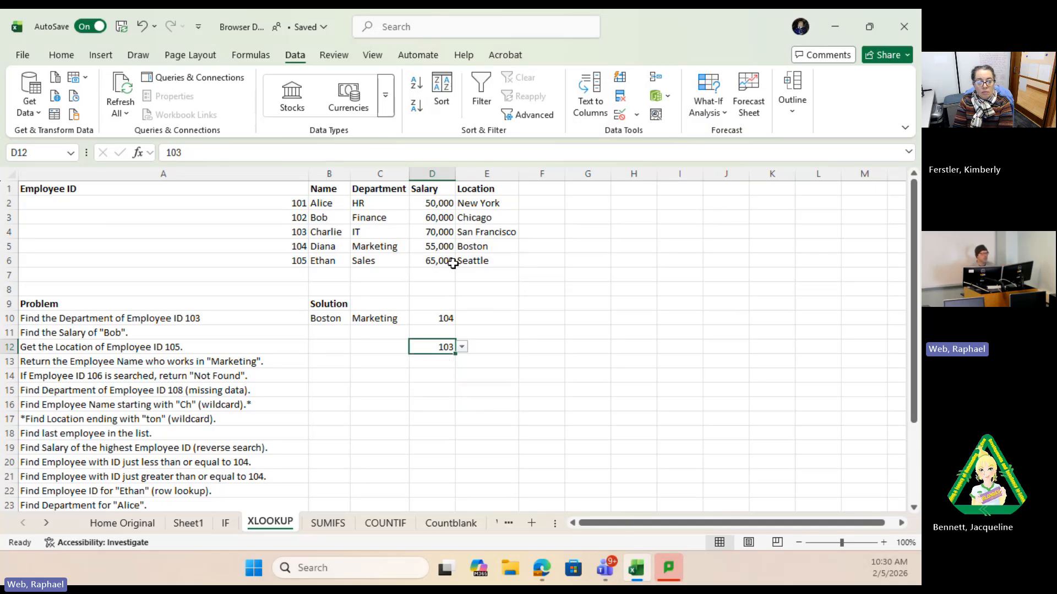
# Step: Search the function library for xlookup and insert the XLOOKUP function into cell B12
pyautogui.click(334, 347)
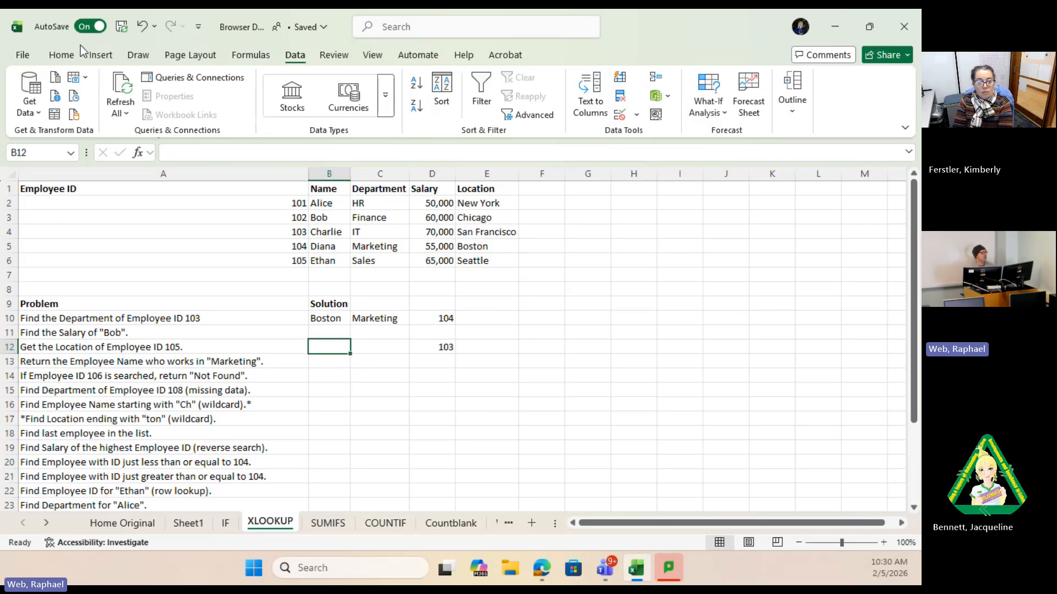
pyautogui.click(251, 55)
pyautogui.click(33, 93)
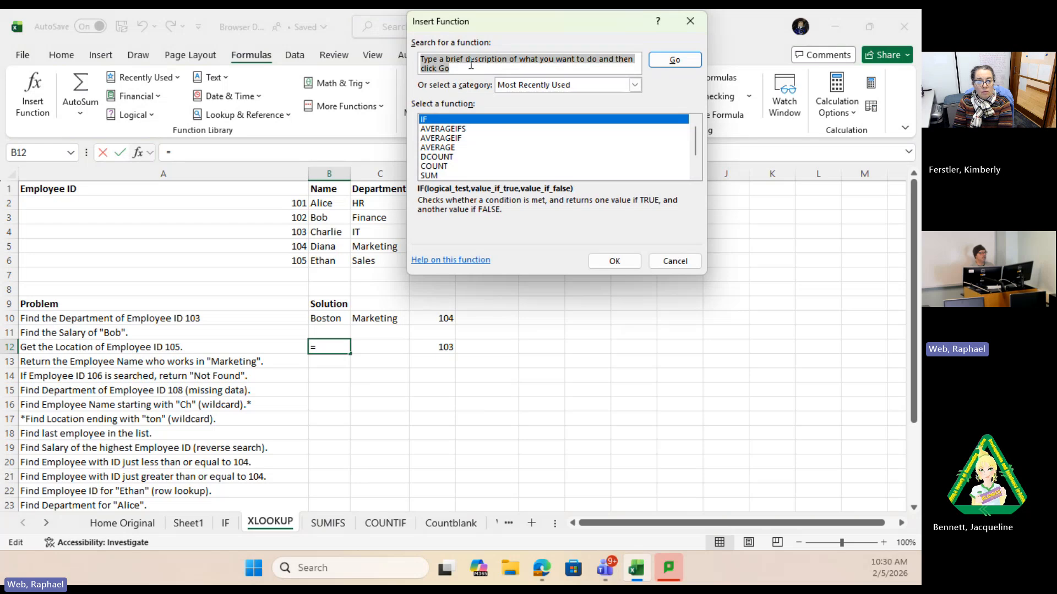
pyautogui.write('xlookup')
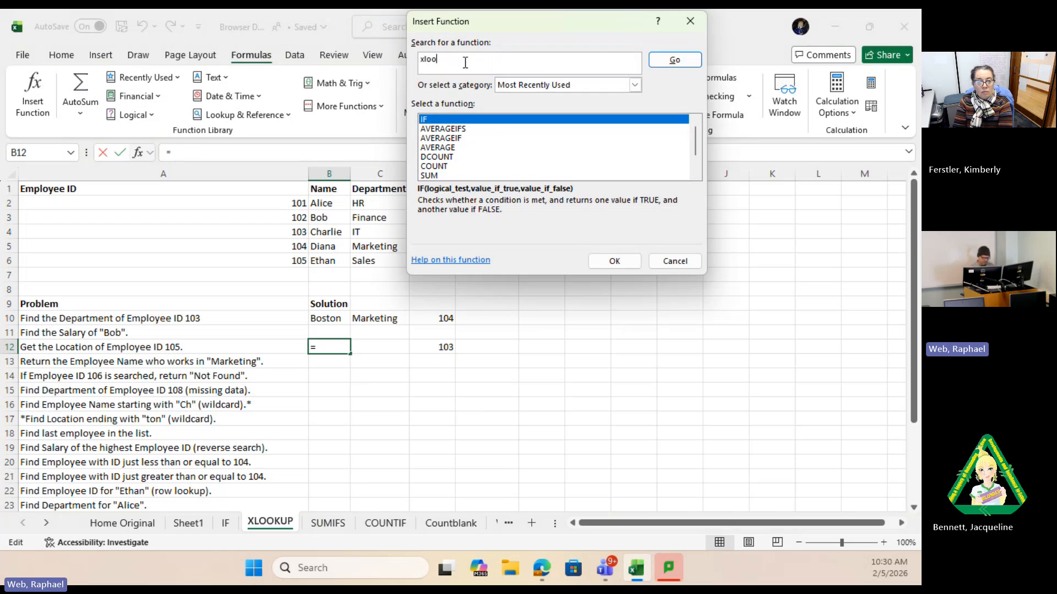
pyautogui.click(687, 60)
pyautogui.doubleClick(556, 120)
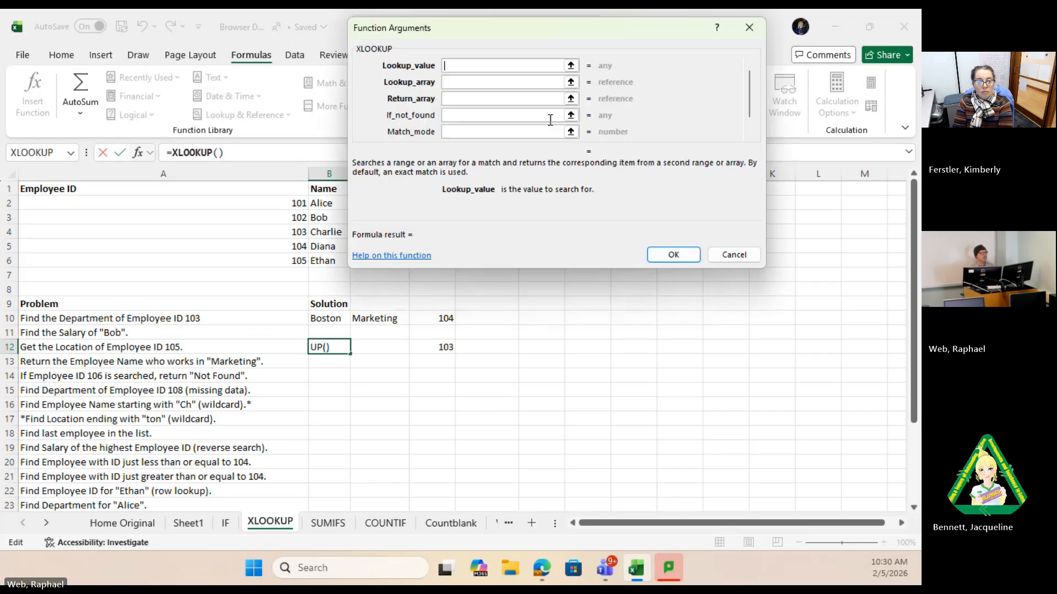
# Step: Set B12's XLOOKUP to lookup value D12, lookup array A2:A6 and return array C2:C6, and enter the formula
pyautogui.moveTo(526, 29); pyautogui.dragTo(696, 40)
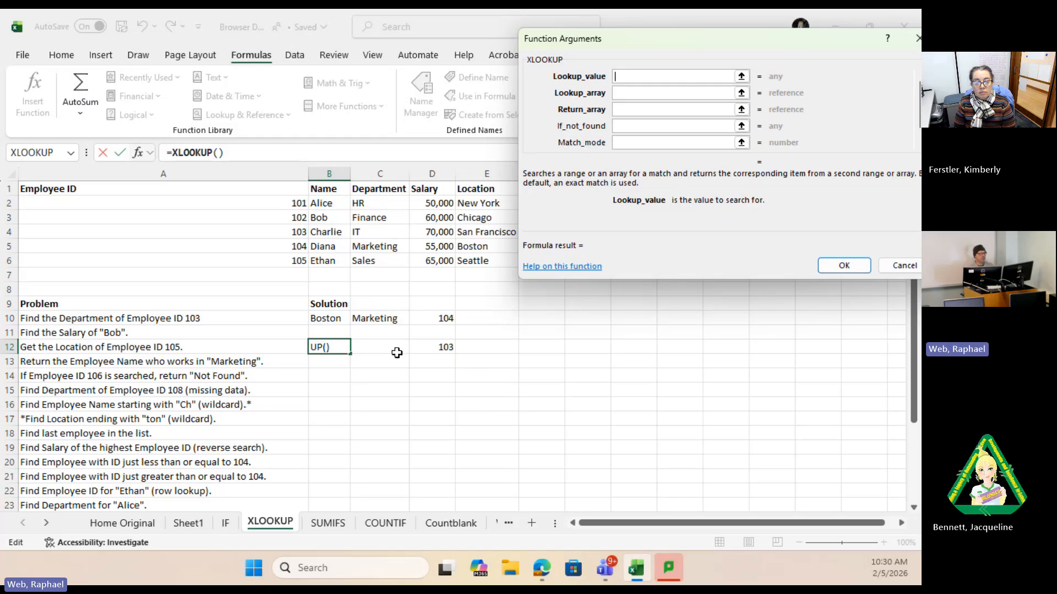
pyautogui.click(439, 349)
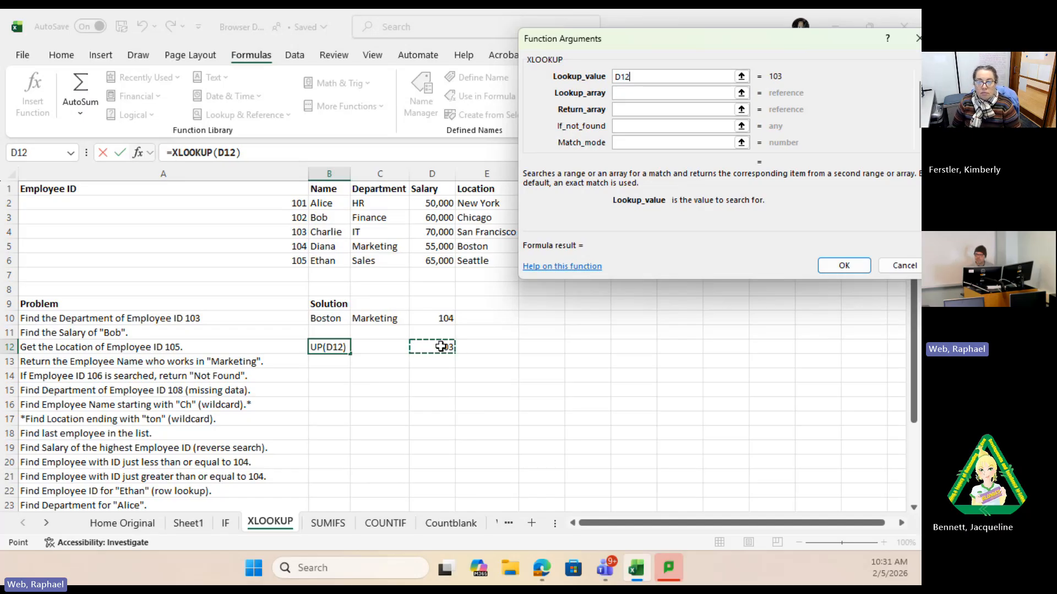
pyautogui.click(629, 94)
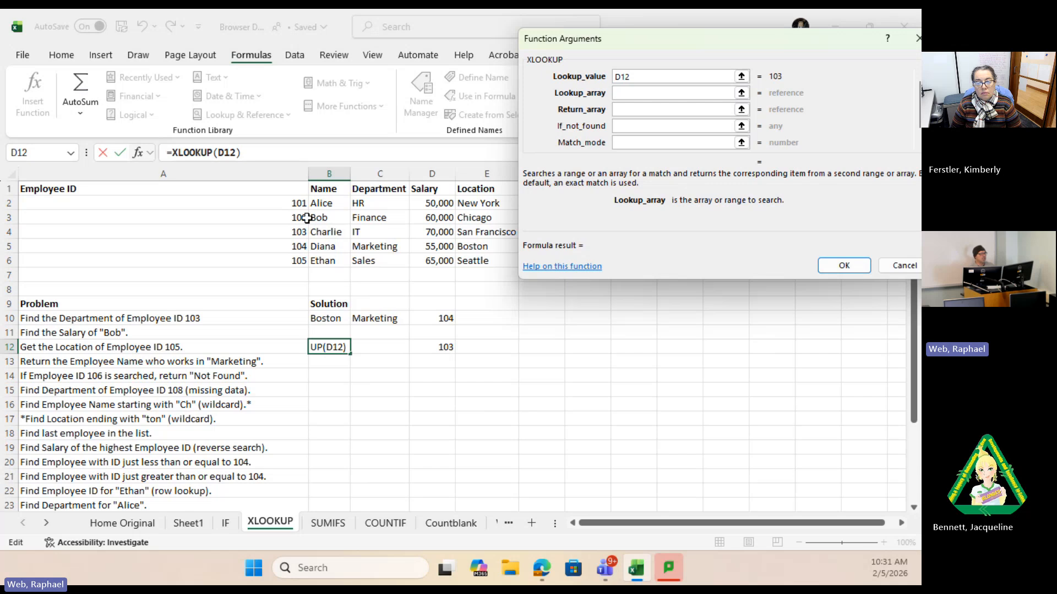
pyautogui.moveTo(298, 201); pyautogui.dragTo(289, 257)
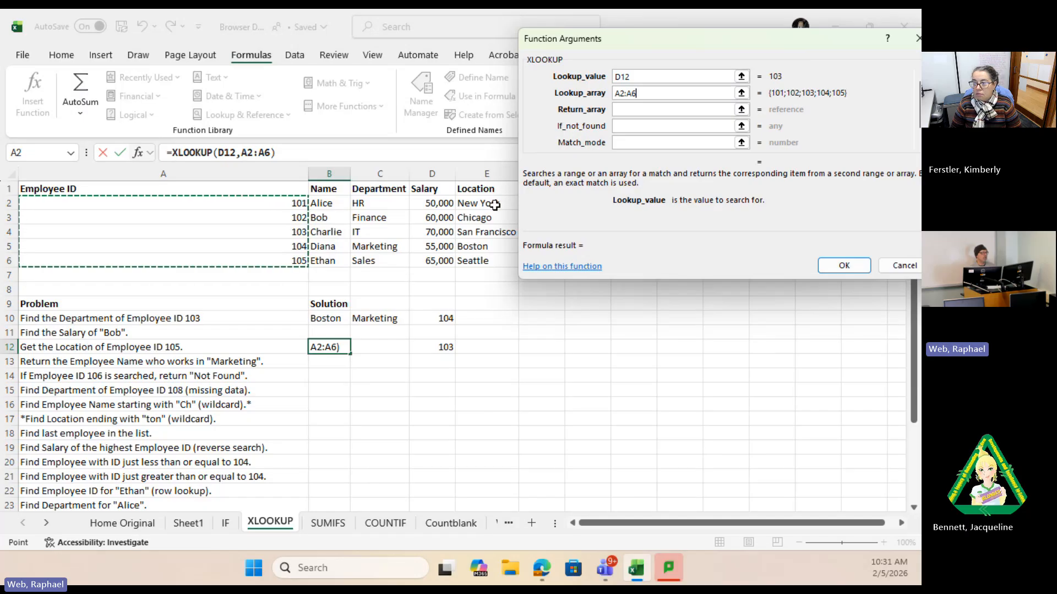
pyautogui.click(633, 111)
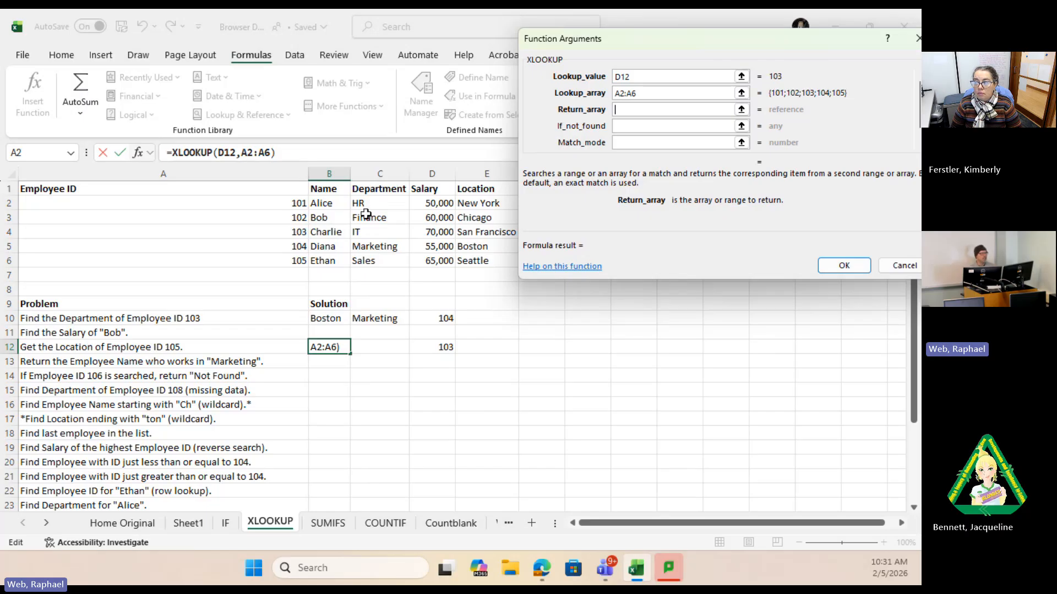
pyautogui.moveTo(383, 200); pyautogui.dragTo(383, 261)
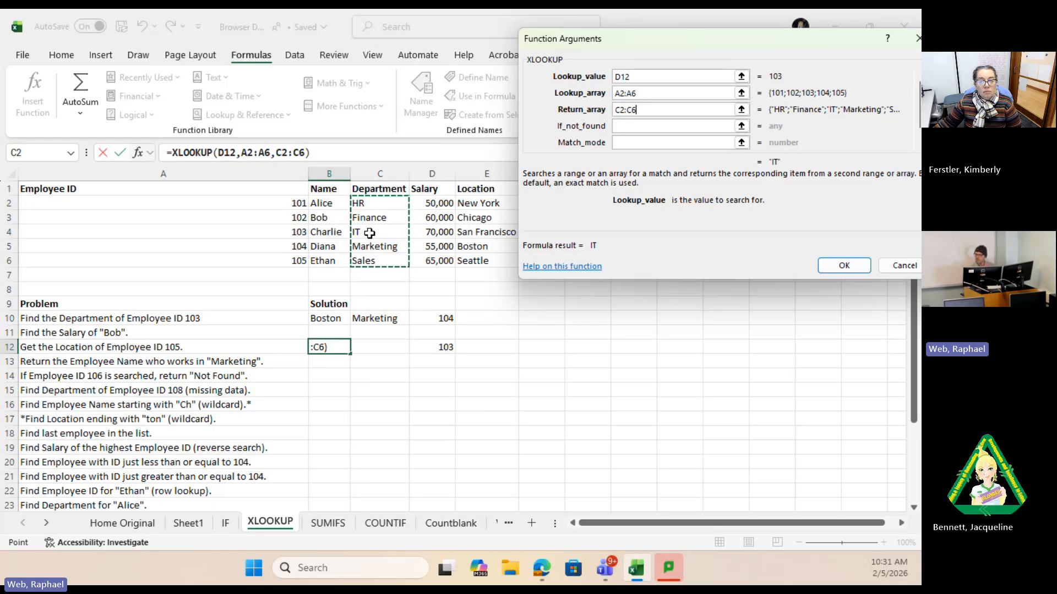
pyautogui.click(843, 268)
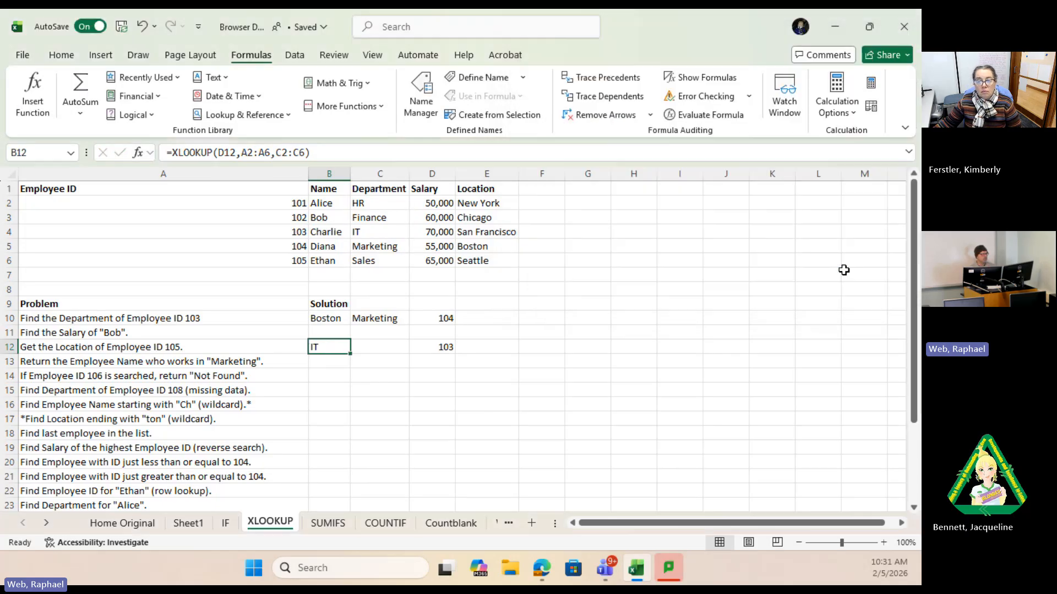
# Step: Test the department lookup by choosing 102, 104 and finally 101 as the employee ID in cell D12
pyautogui.click(448, 348)
pyautogui.click(462, 348)
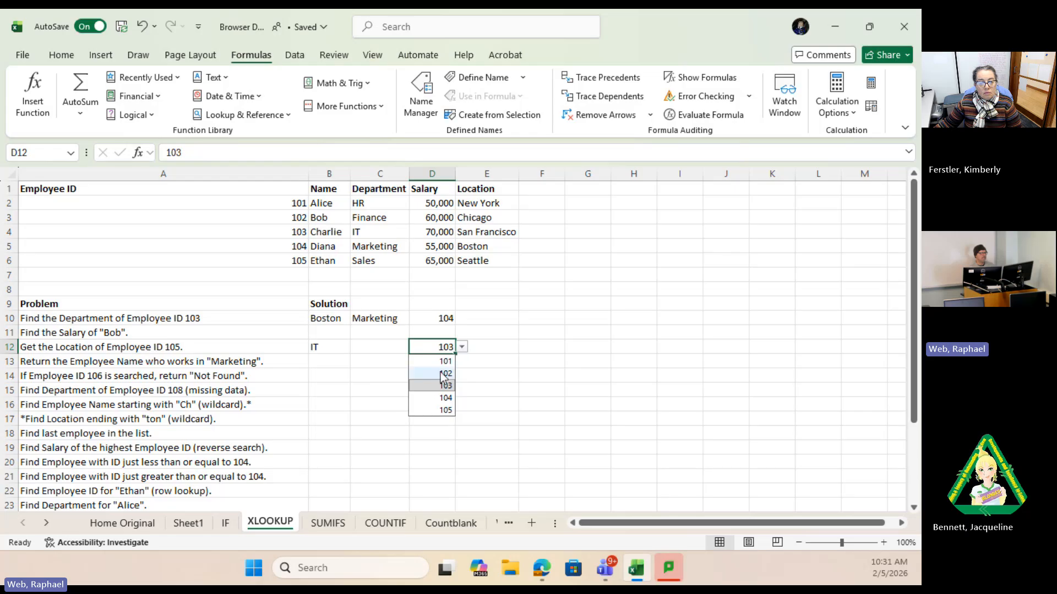
pyautogui.click(445, 374)
pyautogui.click(463, 349)
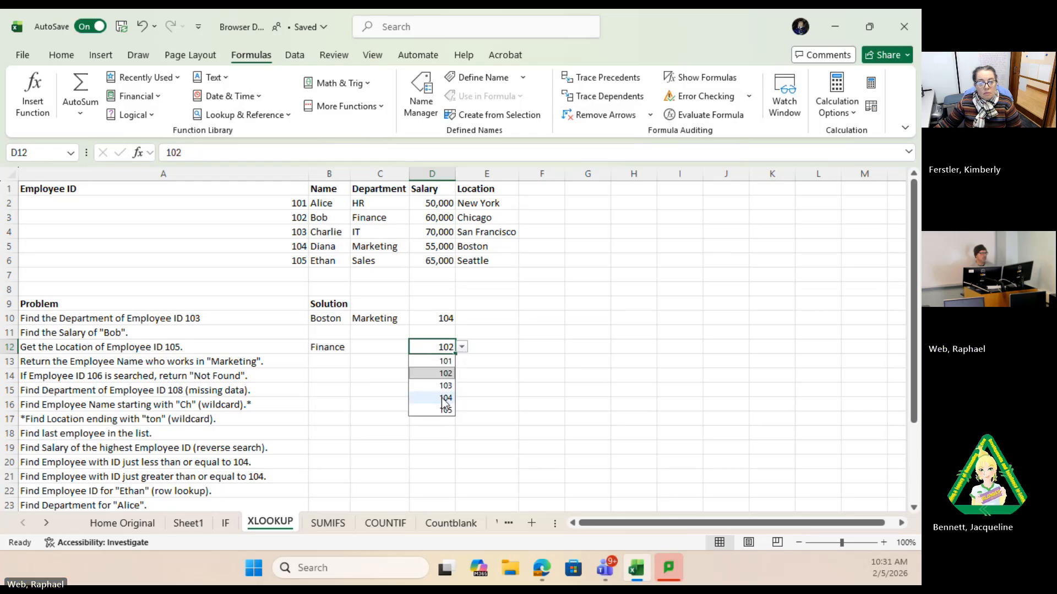
pyautogui.click(445, 397)
pyautogui.click(463, 347)
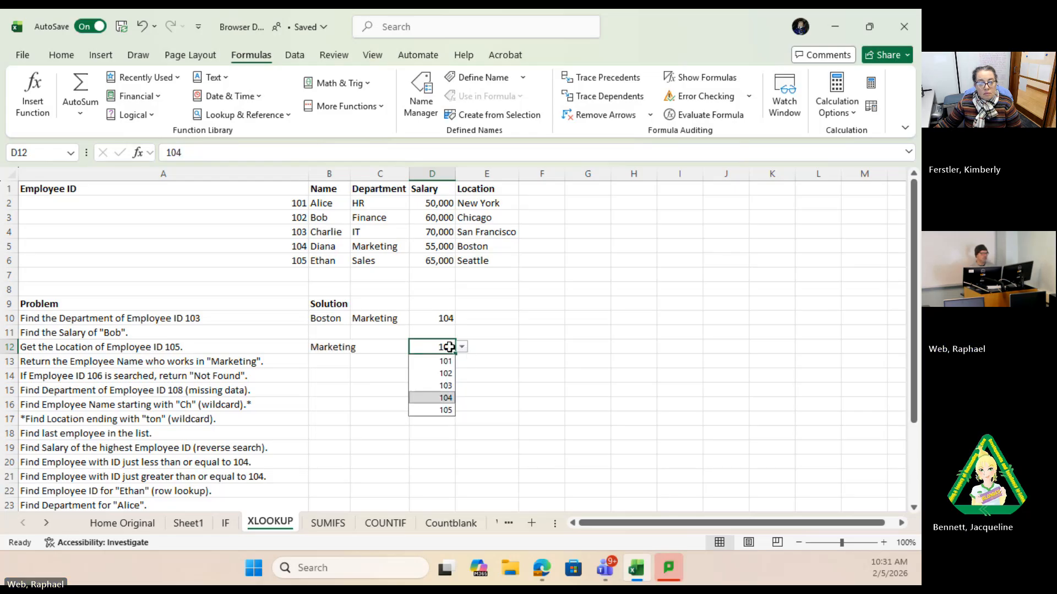
pyautogui.click(446, 361)
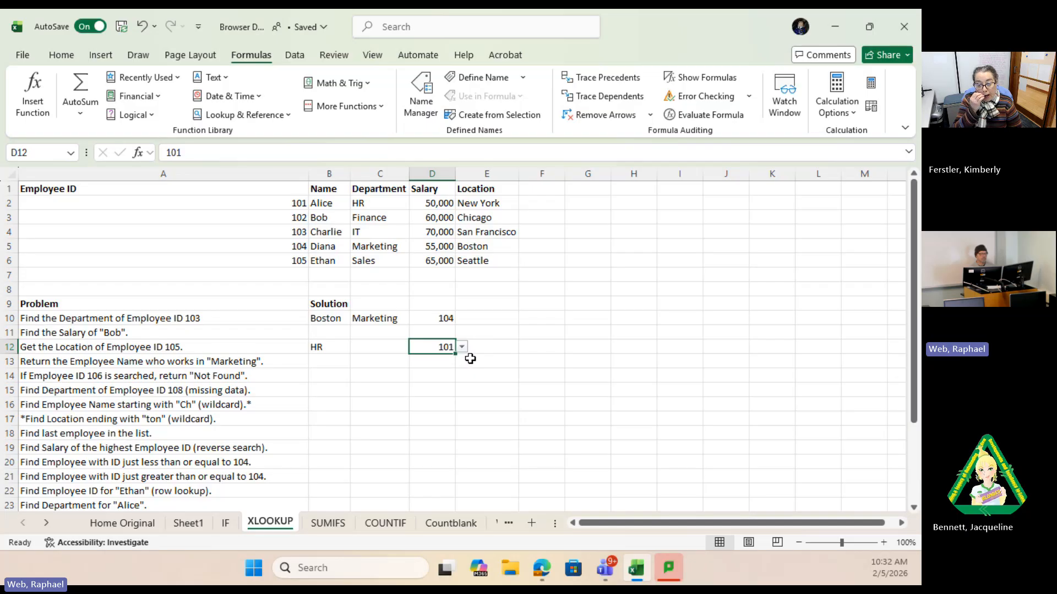
pyautogui.click(470, 360)
pyautogui.click(444, 349)
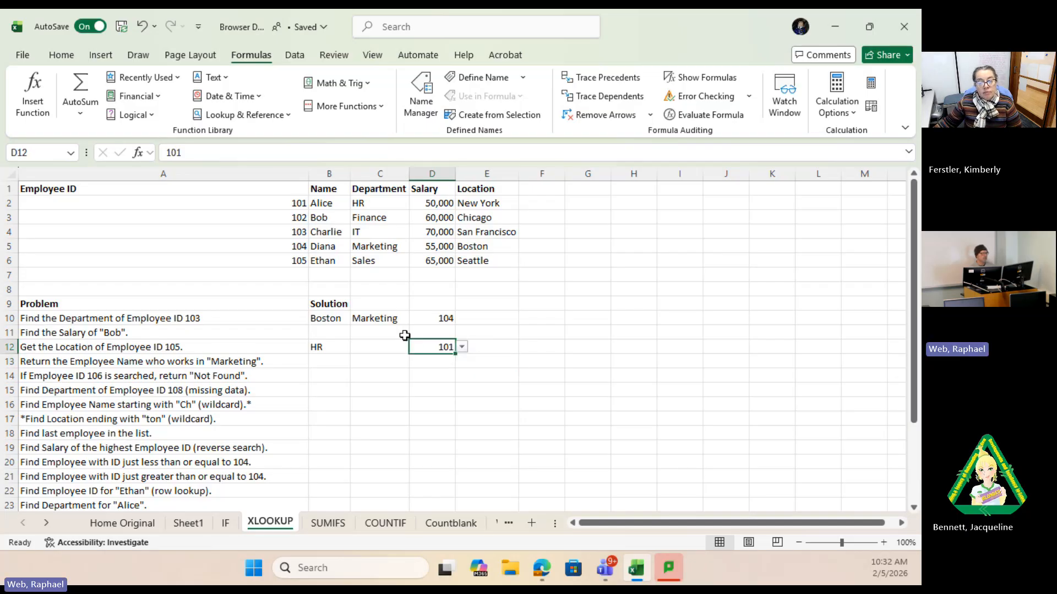
pyautogui.click(365, 346)
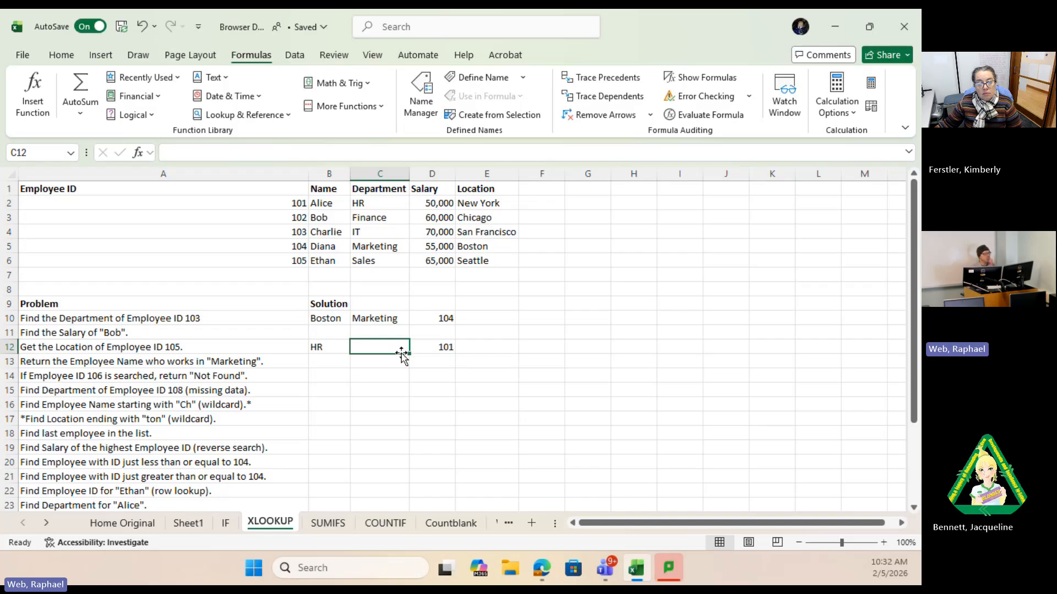
# Step: Search the function library for xlookup and insert the XLOOKUP function into cell C12
pyautogui.click(316, 351)
pyautogui.click(361, 348)
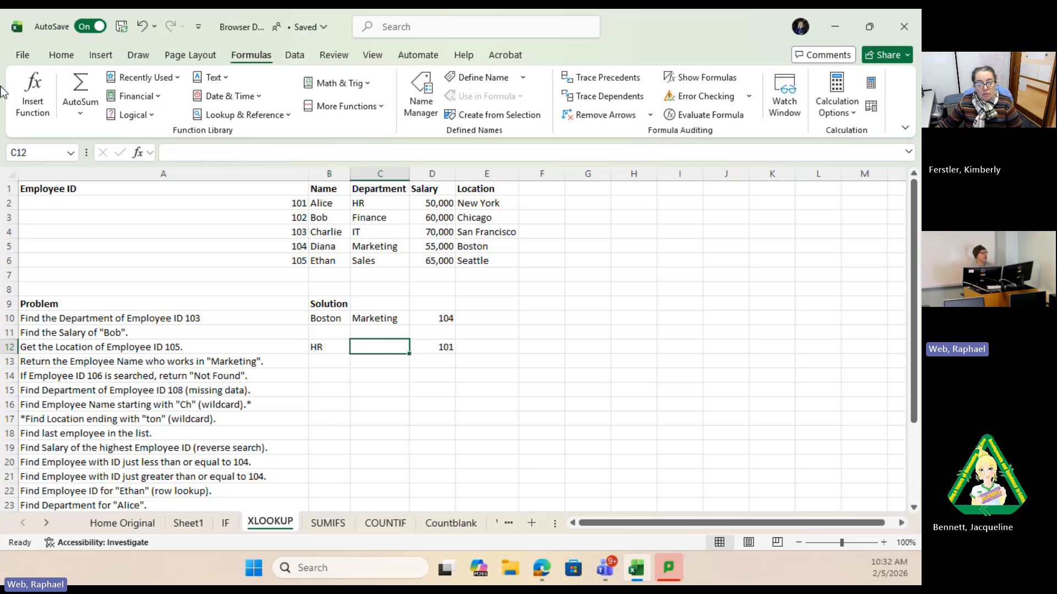
pyautogui.click(41, 84)
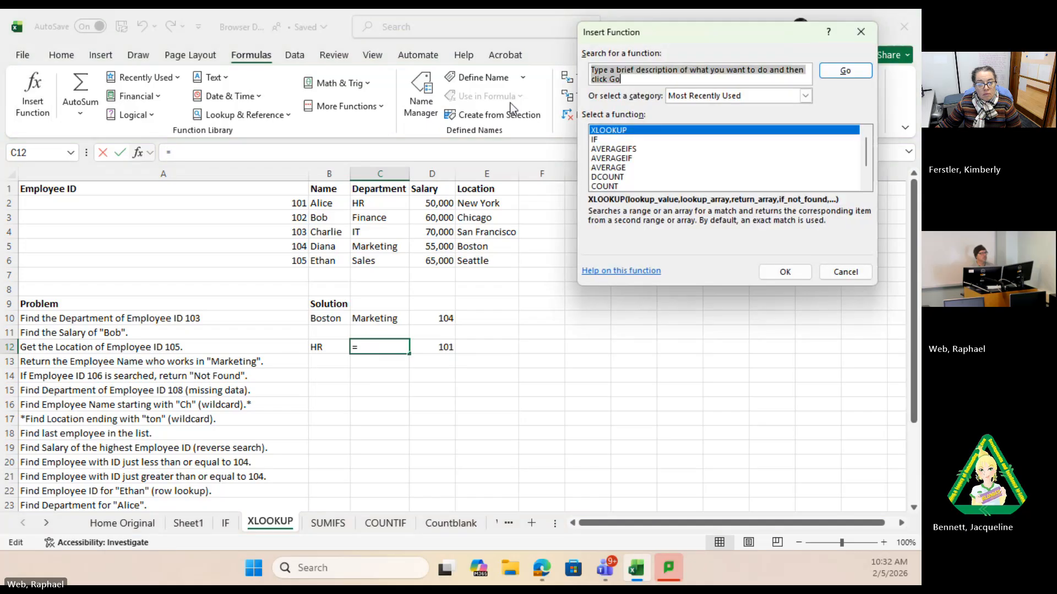
pyautogui.write('x')
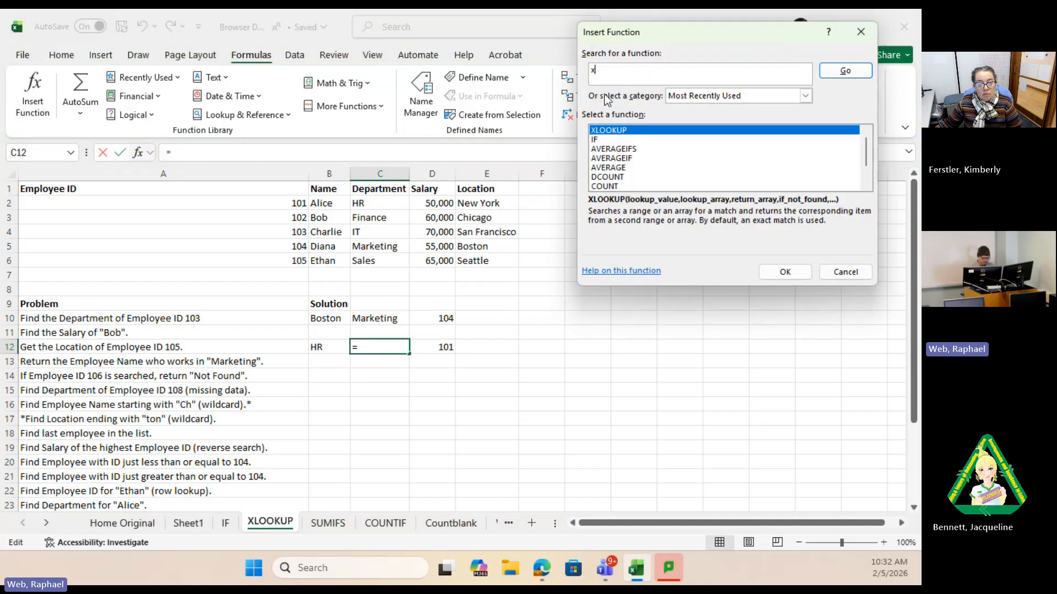
pyautogui.write('lookup')
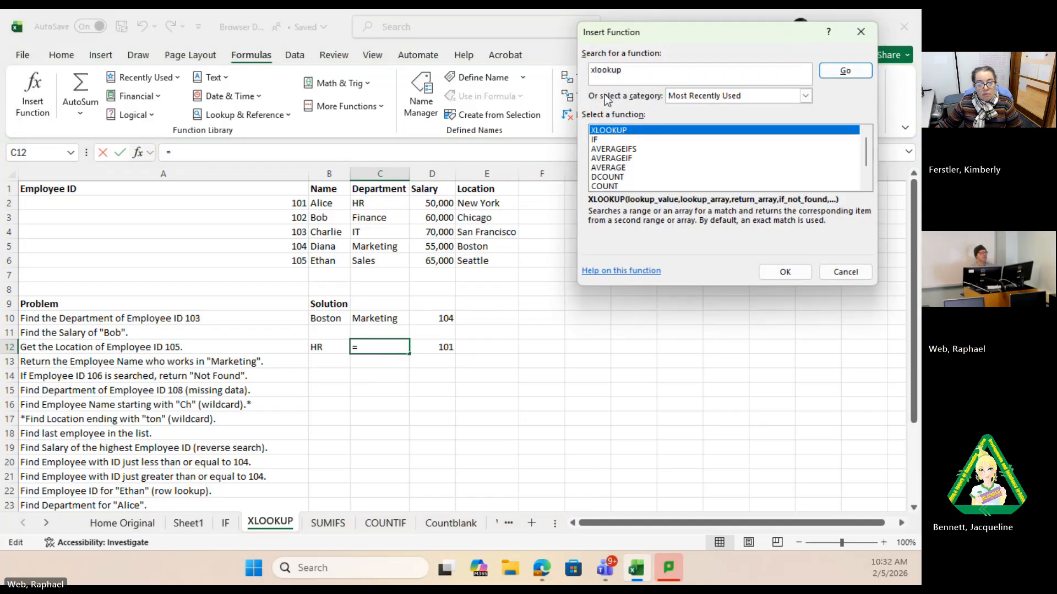
pyautogui.doubleClick(635, 130)
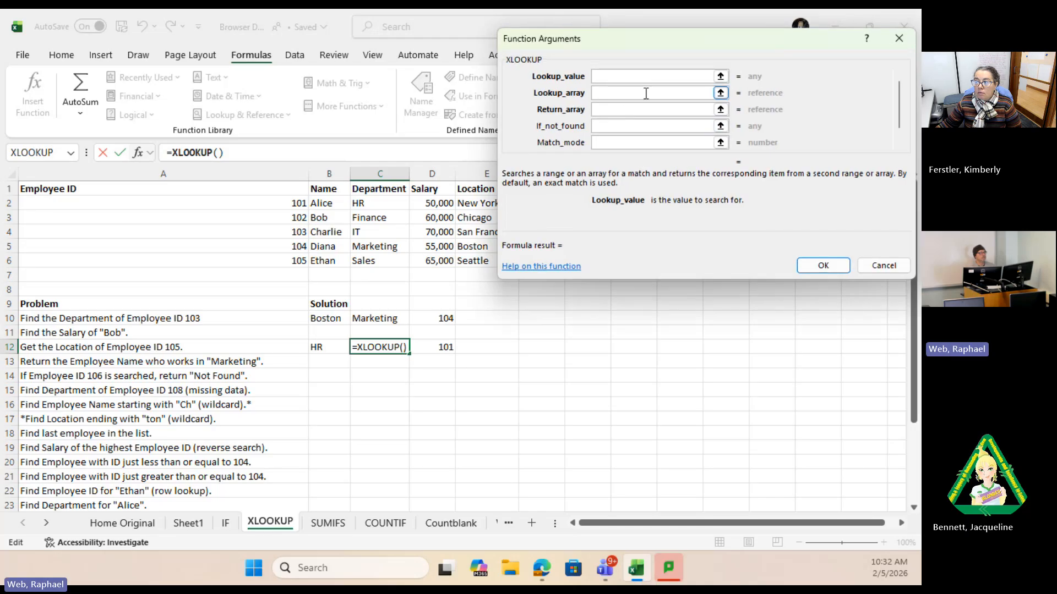
# Step: Set C12's XLOOKUP to lookup value D12, lookup array A2:A6 and return array D2:D6, and enter the formula
pyautogui.click(720, 76)
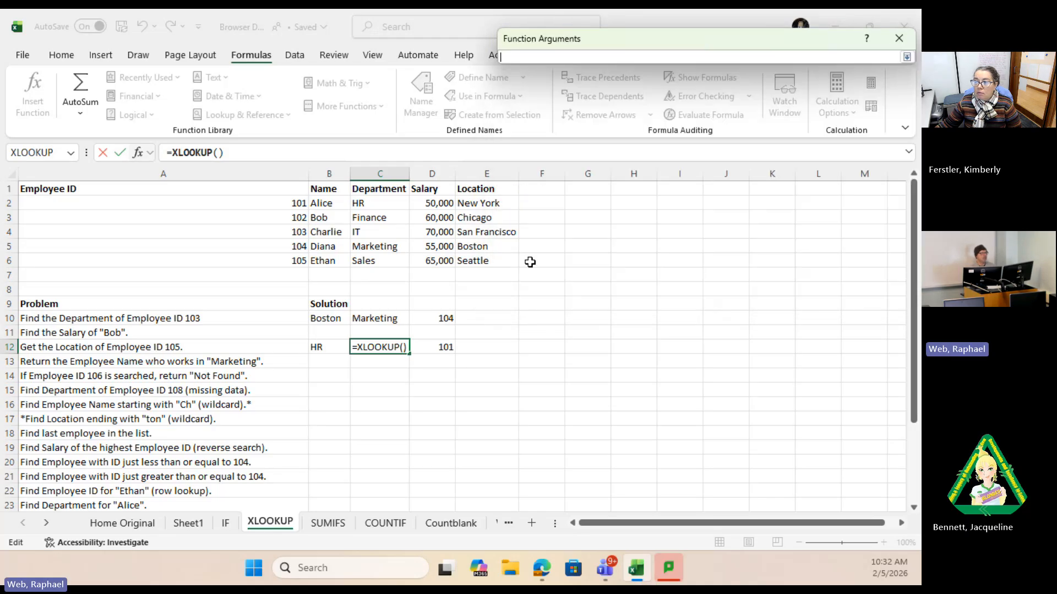
pyautogui.click(441, 347)
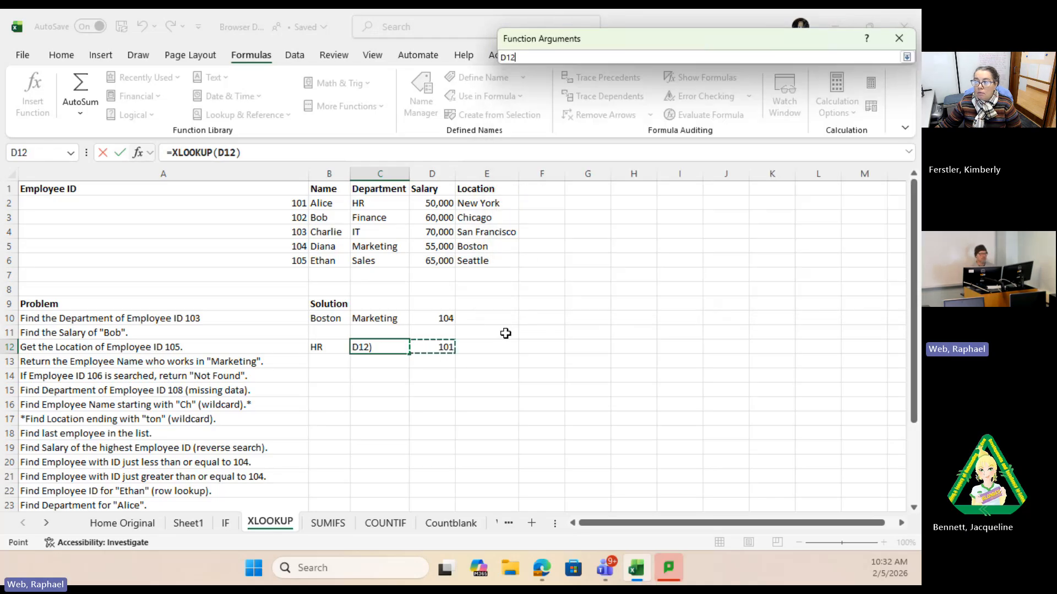
pyautogui.click(906, 57)
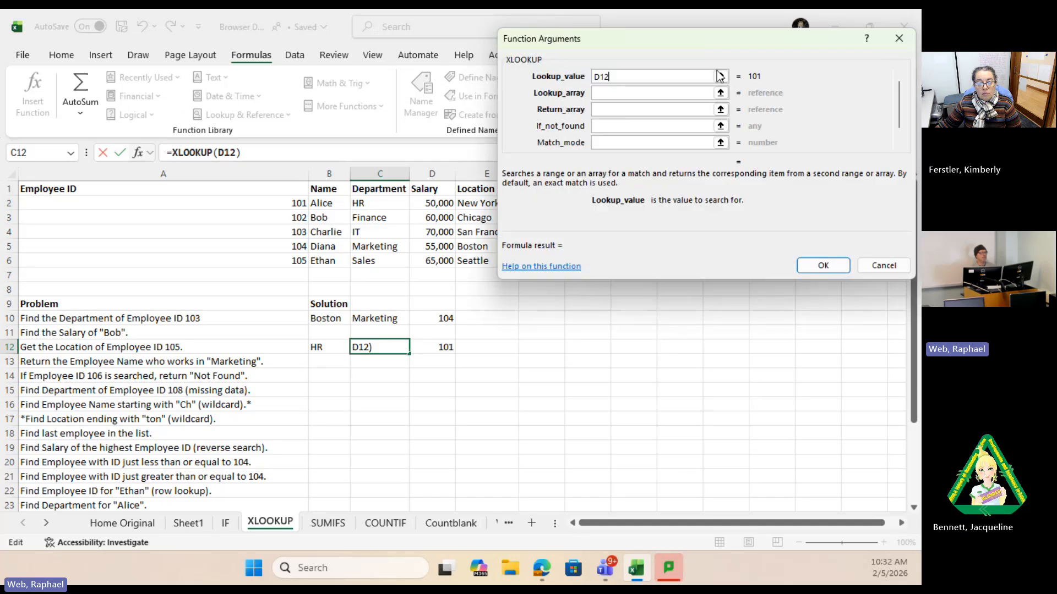
pyautogui.moveTo(265, 197); pyautogui.dragTo(264, 257)
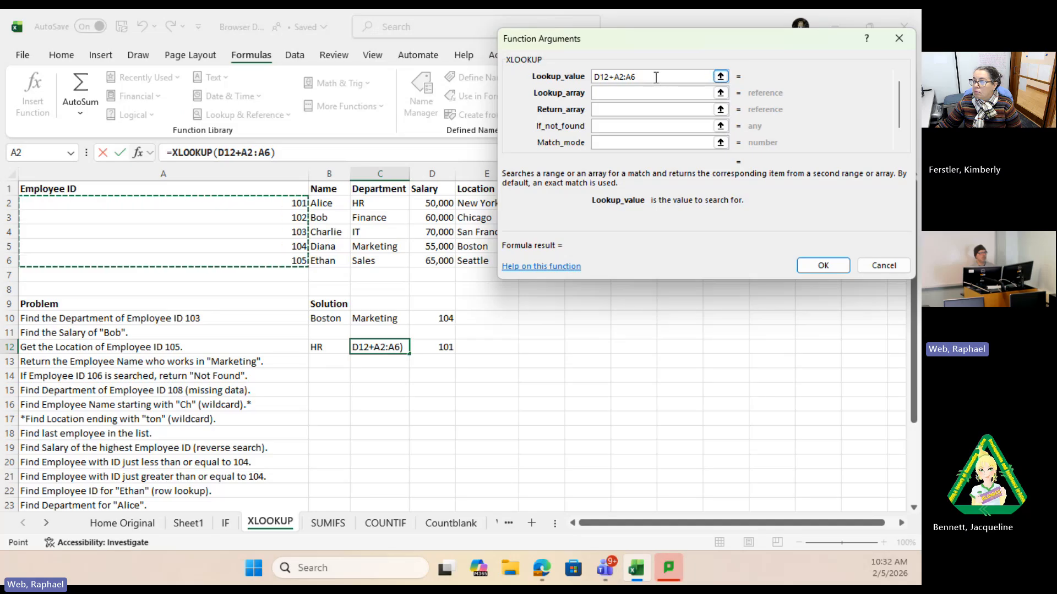
pyautogui.click(533, 67)
pyautogui.write('D12')
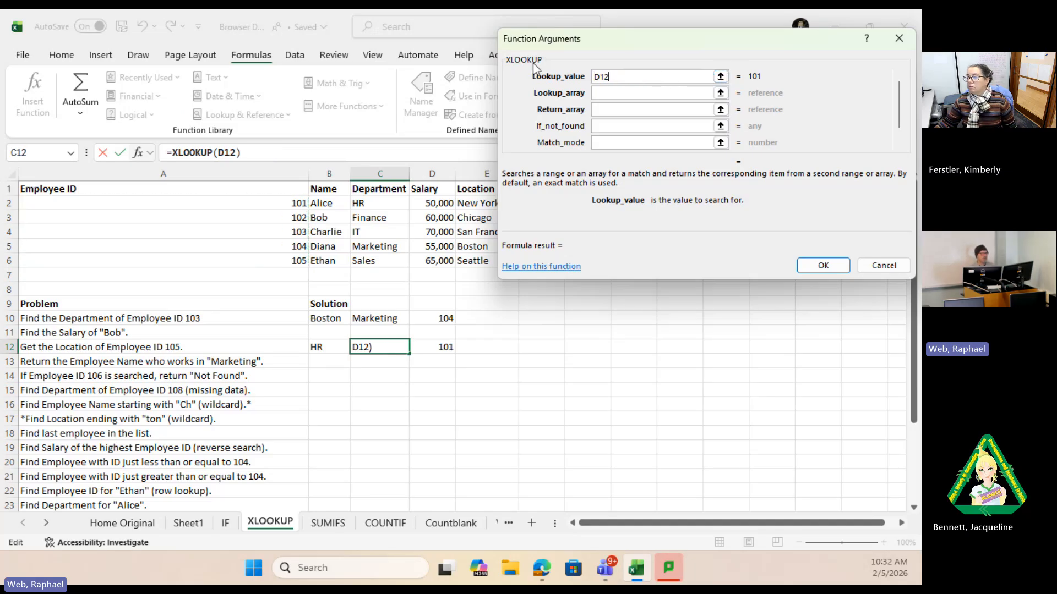
pyautogui.click(620, 92)
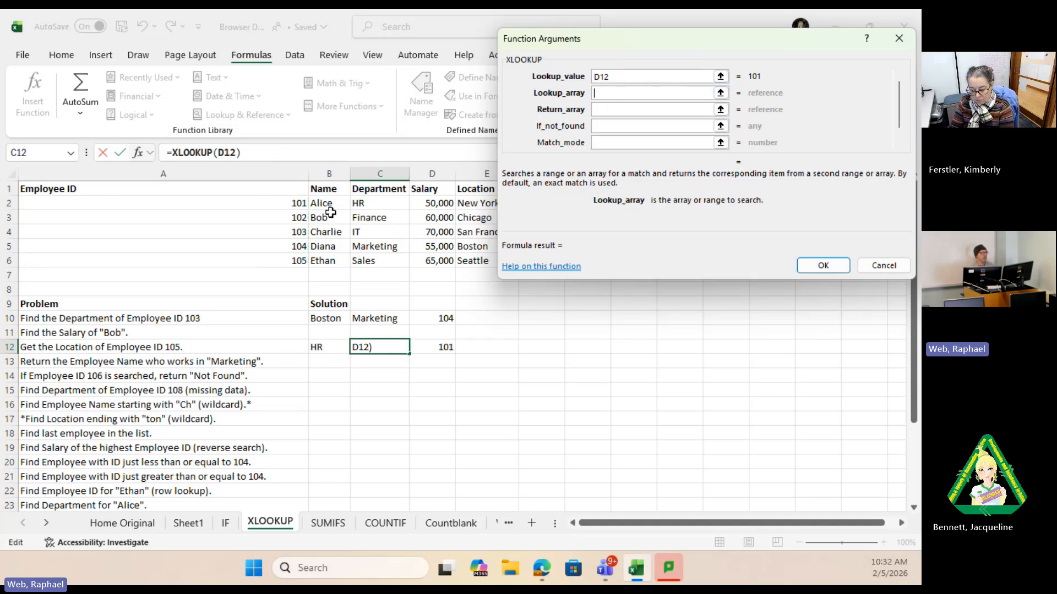
pyautogui.moveTo(299, 203); pyautogui.dragTo(292, 259)
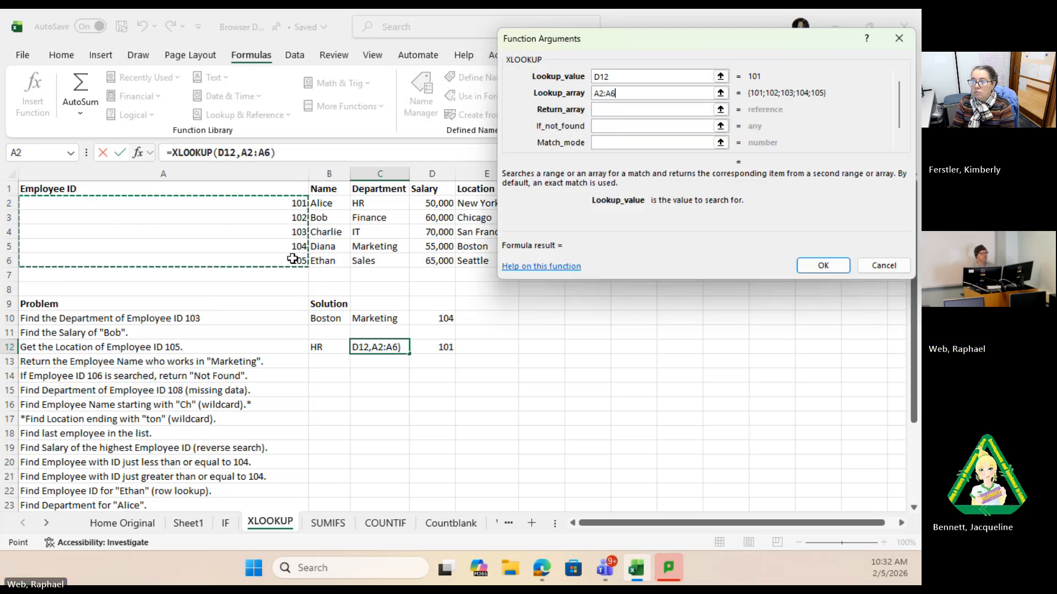
pyautogui.click(620, 108)
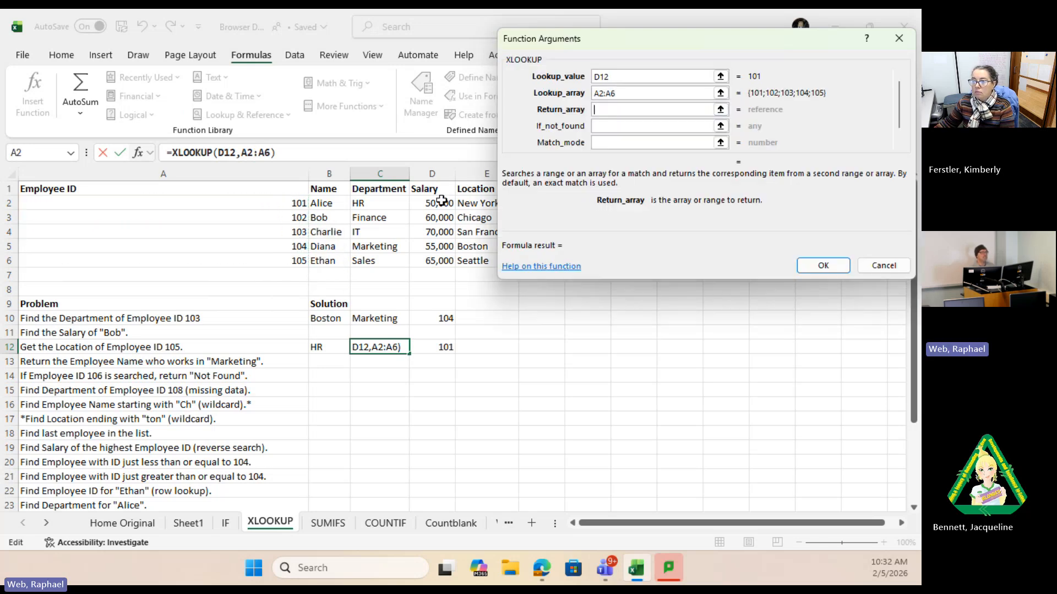
pyautogui.moveTo(442, 200); pyautogui.dragTo(439, 262)
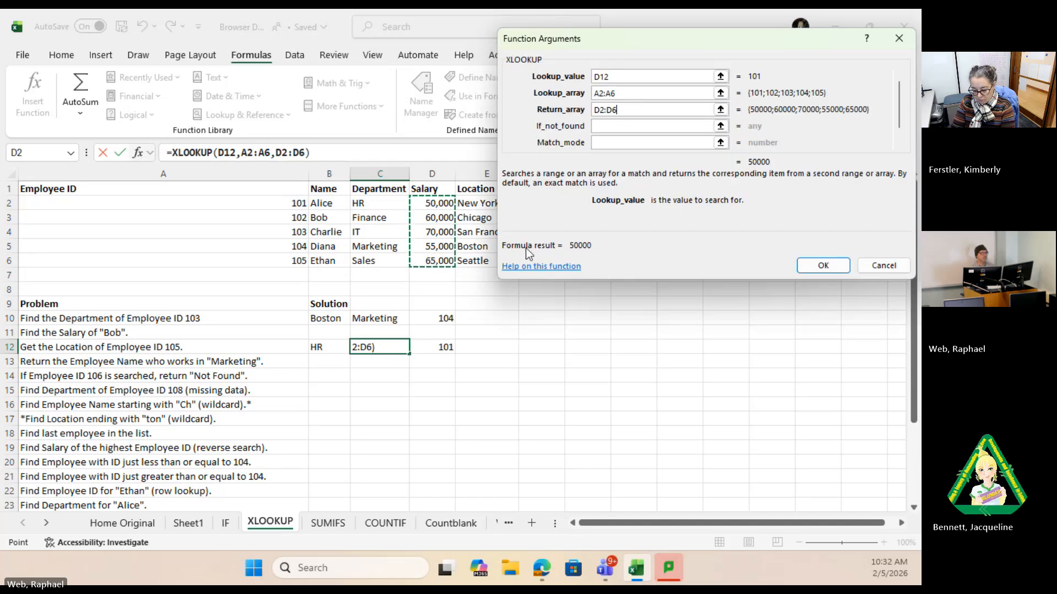
pyautogui.click(826, 266)
# Step: Test the salary lookup by choosing 104, 101, 105 and again 104 as the employee ID in cell D12
pyautogui.click(446, 350)
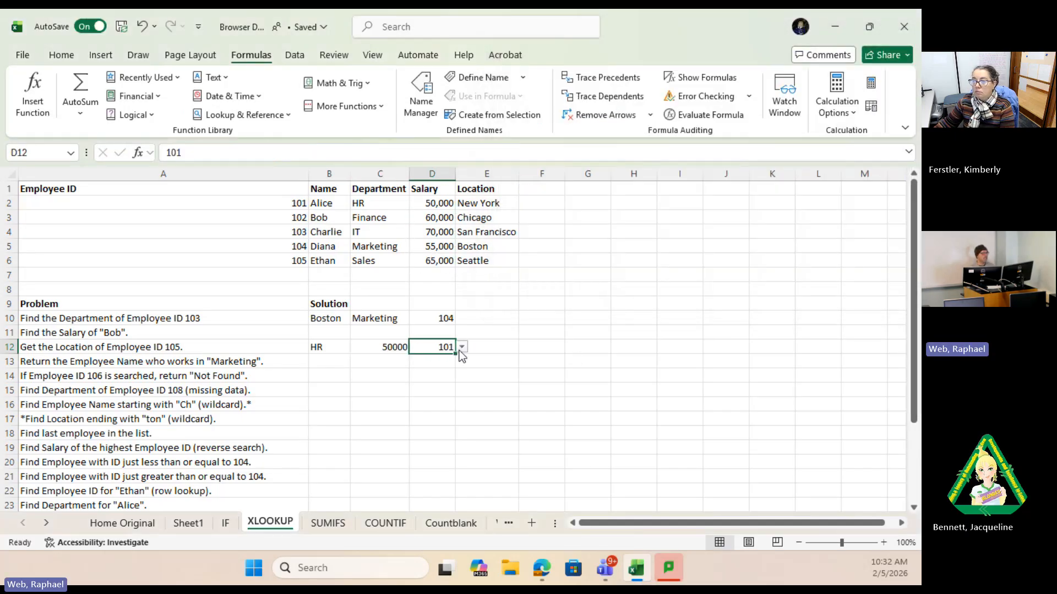
pyautogui.click(462, 347)
pyautogui.click(445, 392)
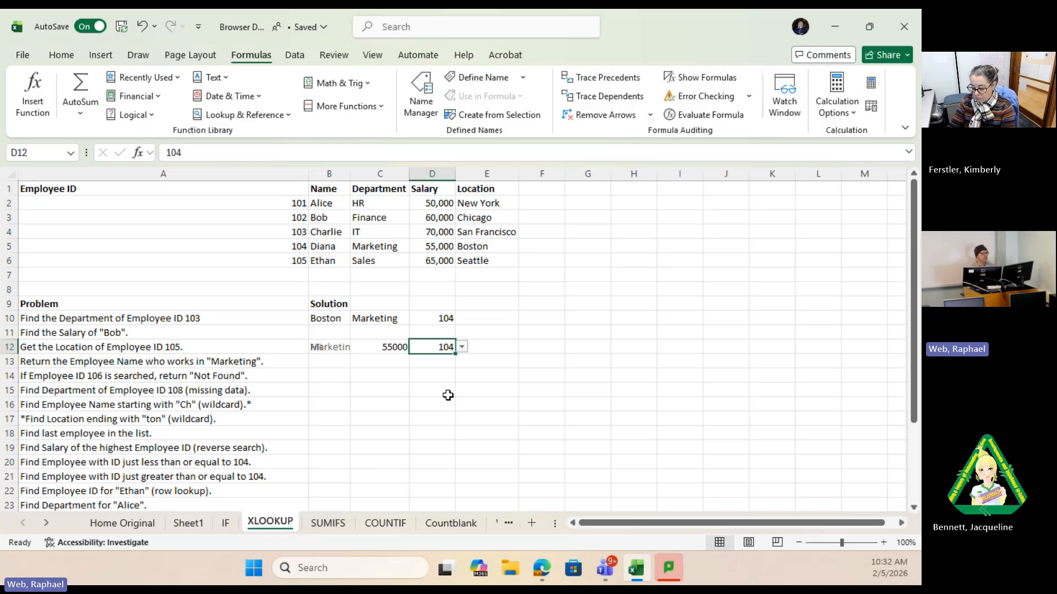
pyautogui.click(462, 347)
pyautogui.click(451, 359)
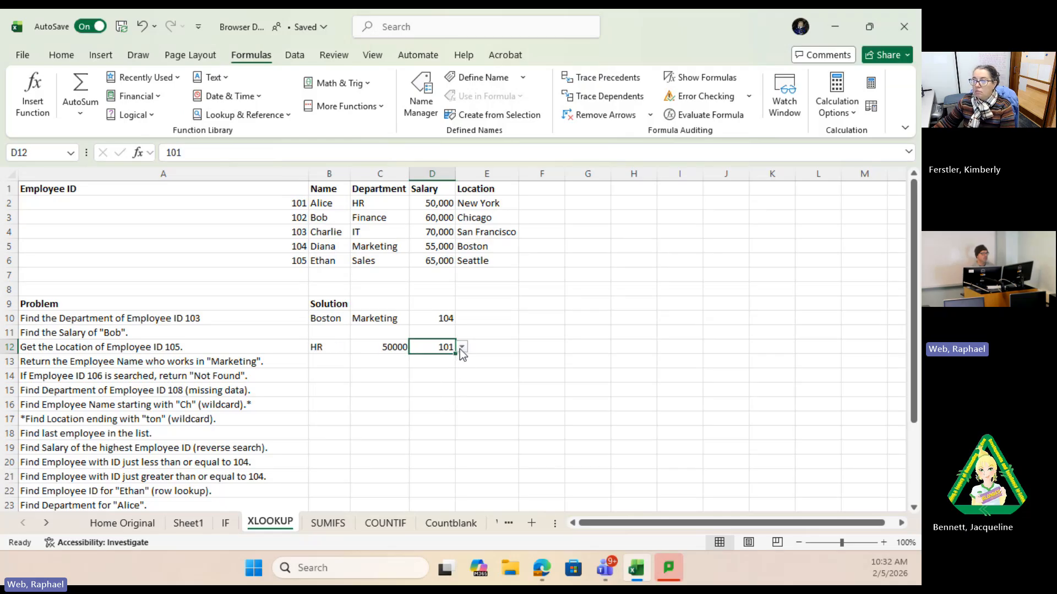
pyautogui.click(462, 348)
pyautogui.click(444, 406)
pyautogui.click(462, 347)
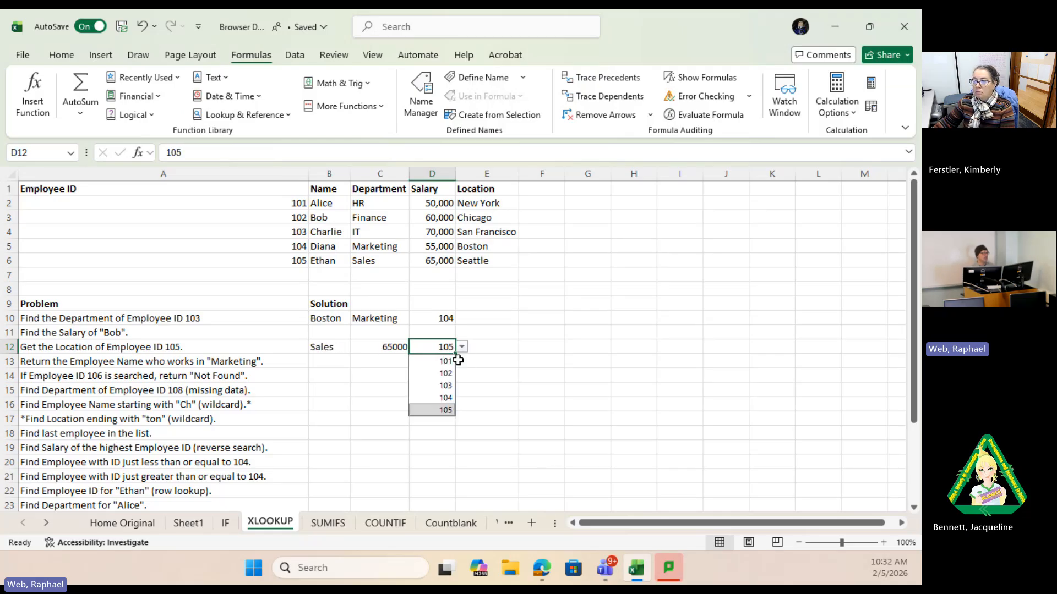
pyautogui.click(446, 393)
pyautogui.click(581, 389)
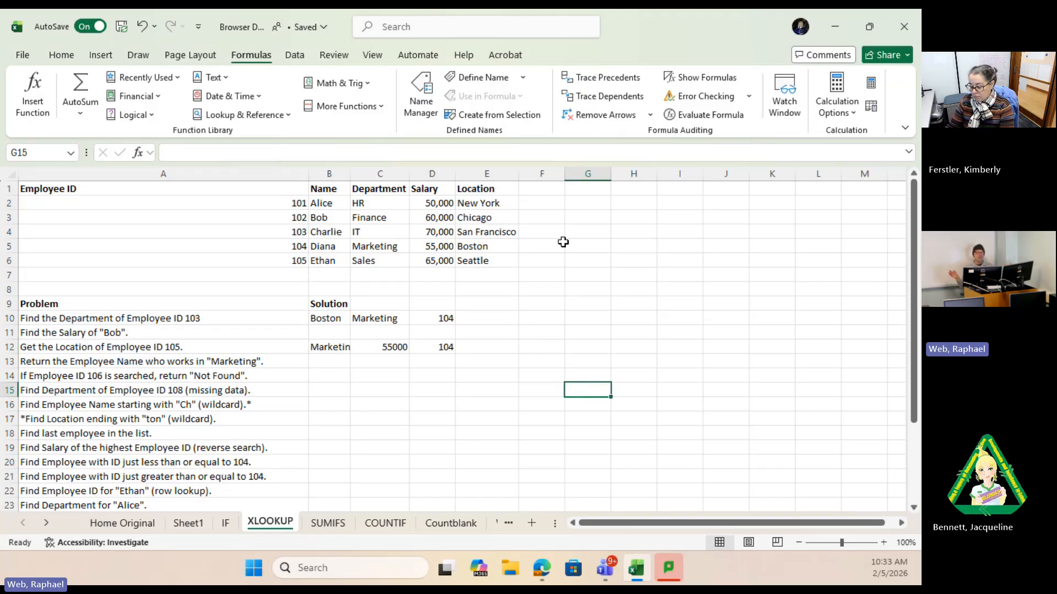
# Step: Check the department and salary lookups by choosing 102, 101, 105 and finally 103 as the employee ID in cell D12
pyautogui.click(444, 347)
pyautogui.click(462, 346)
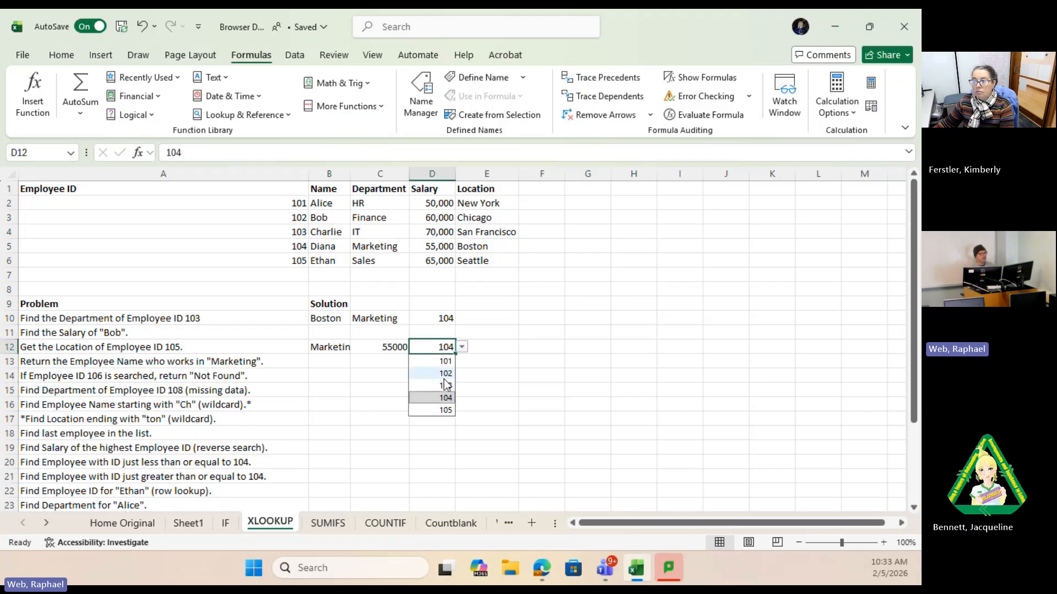
pyautogui.click(443, 379)
pyautogui.click(462, 348)
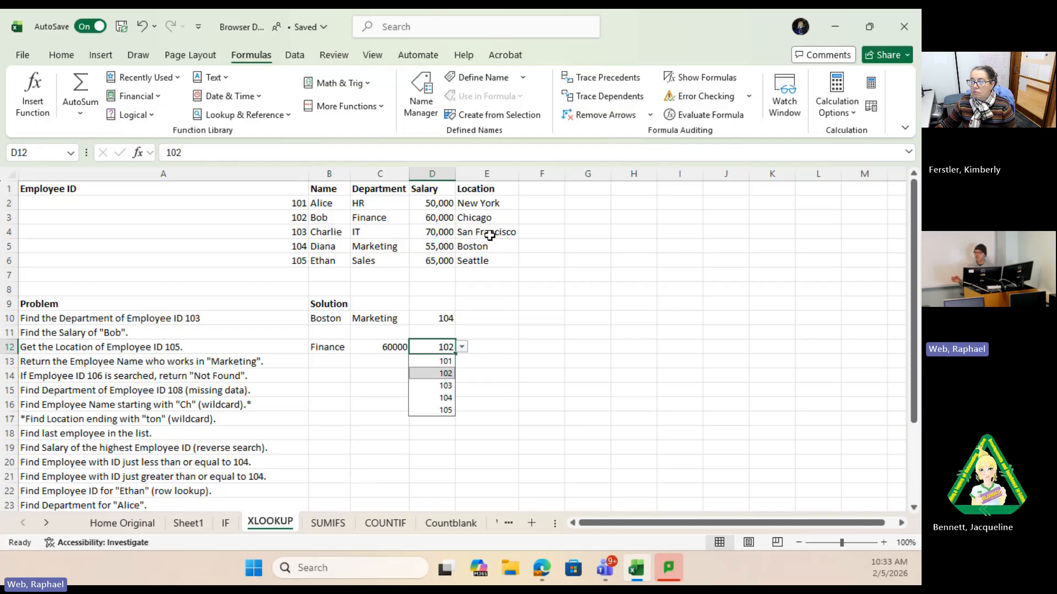
pyautogui.click(446, 361)
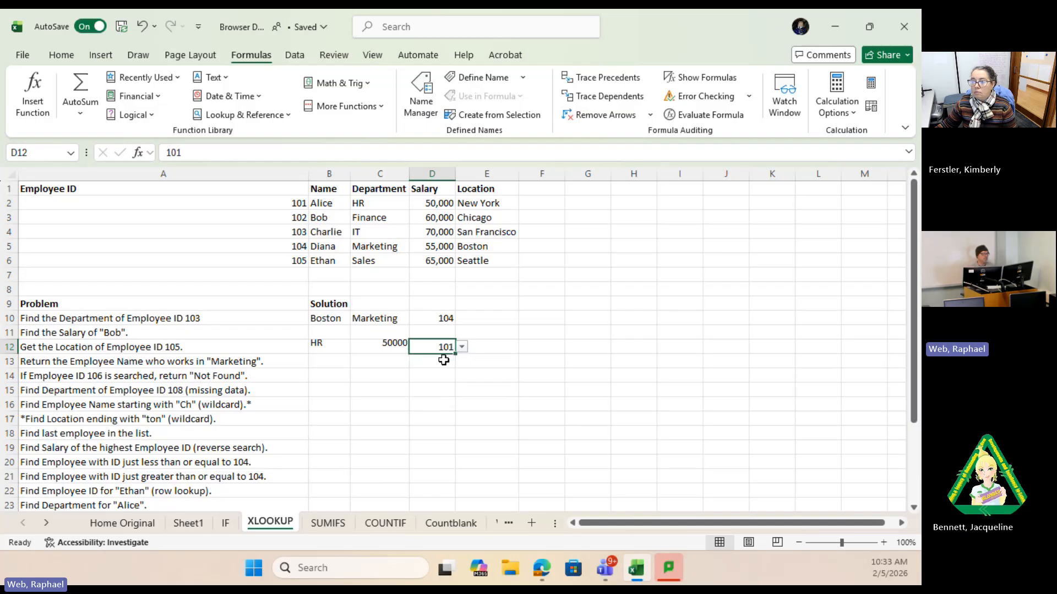
pyautogui.click(462, 347)
pyautogui.click(444, 410)
pyautogui.click(462, 347)
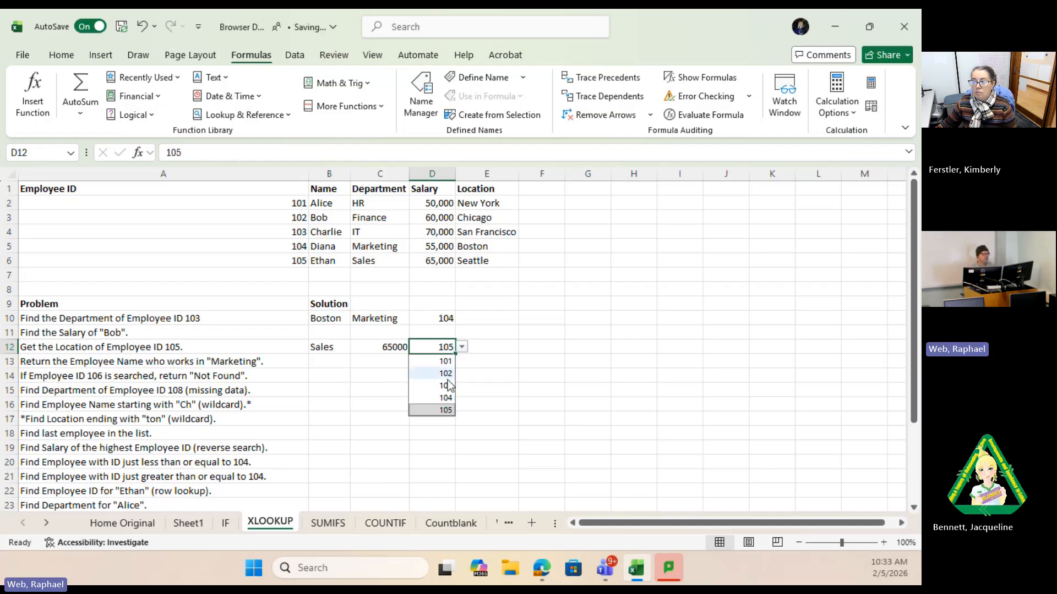
pyautogui.click(425, 386)
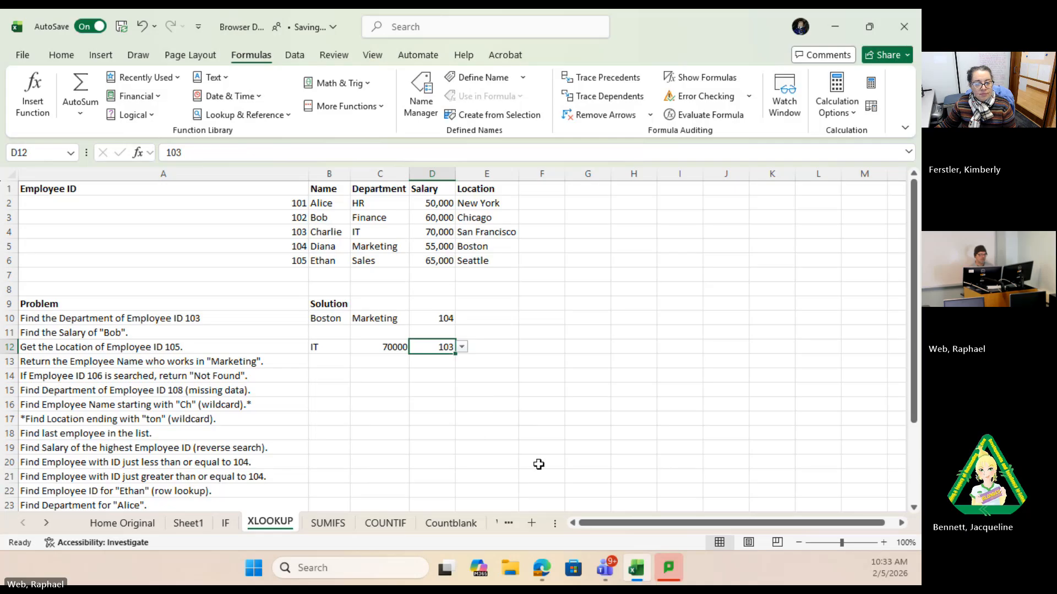
# Step: Switch to the SUMIFS worksheet
pyautogui.click(328, 522)
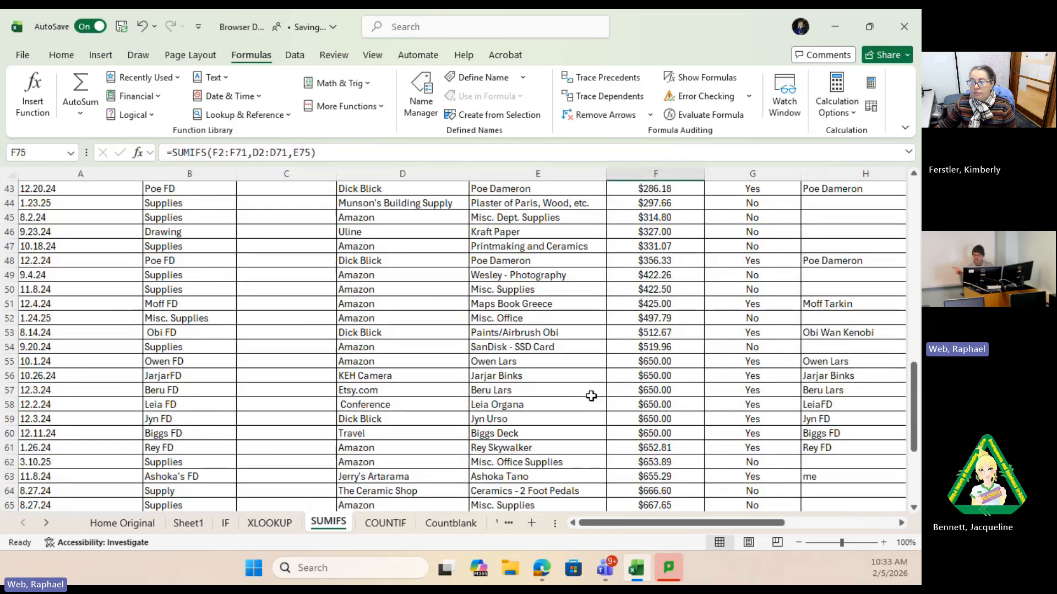
# Step: Examine the SUMIFS formula in F75 against the table's Vendor Name and Transaction Amount columns
pyautogui.scroll(-6, 591, 395)
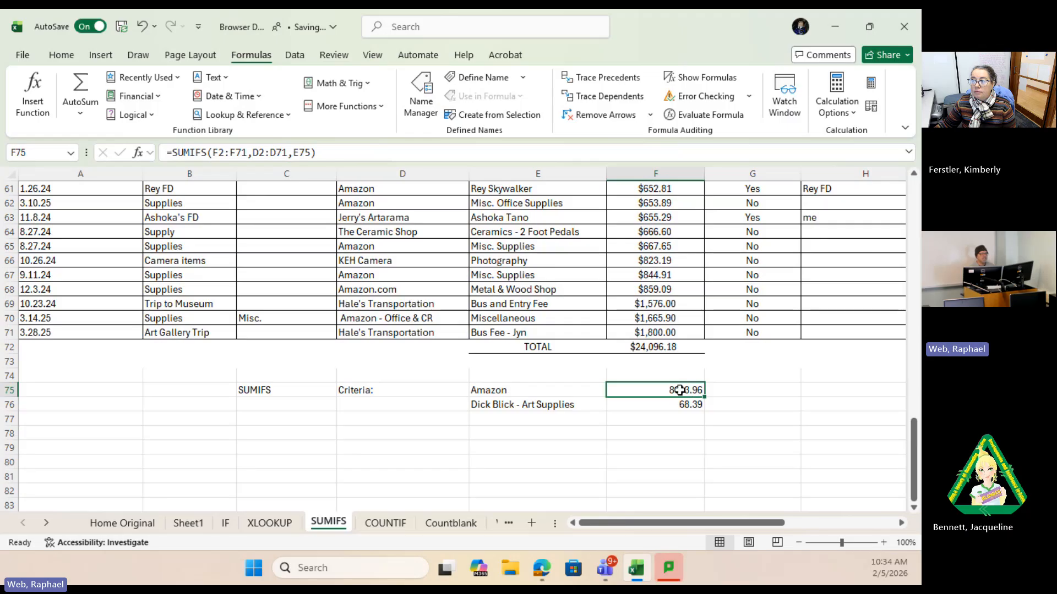
pyautogui.scroll(1, 676, 330)
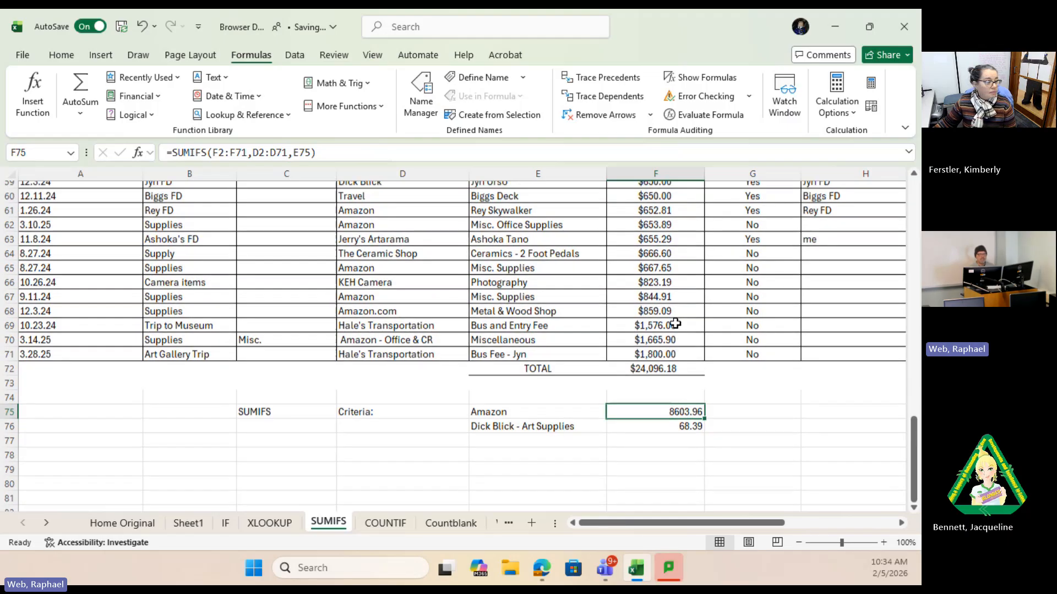
pyautogui.scroll(15, 675, 324)
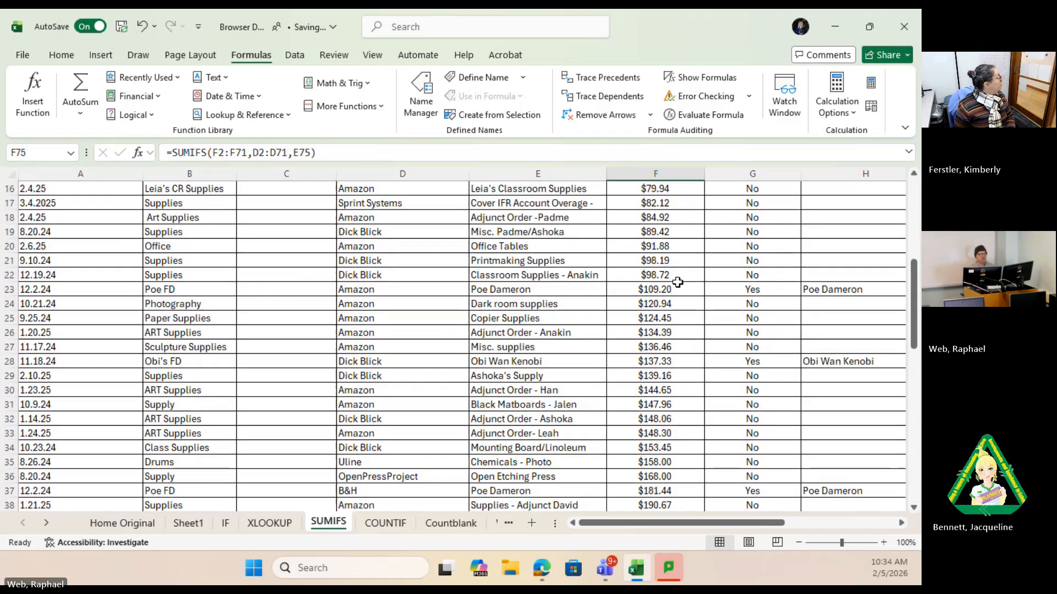
pyautogui.scroll(6, 677, 282)
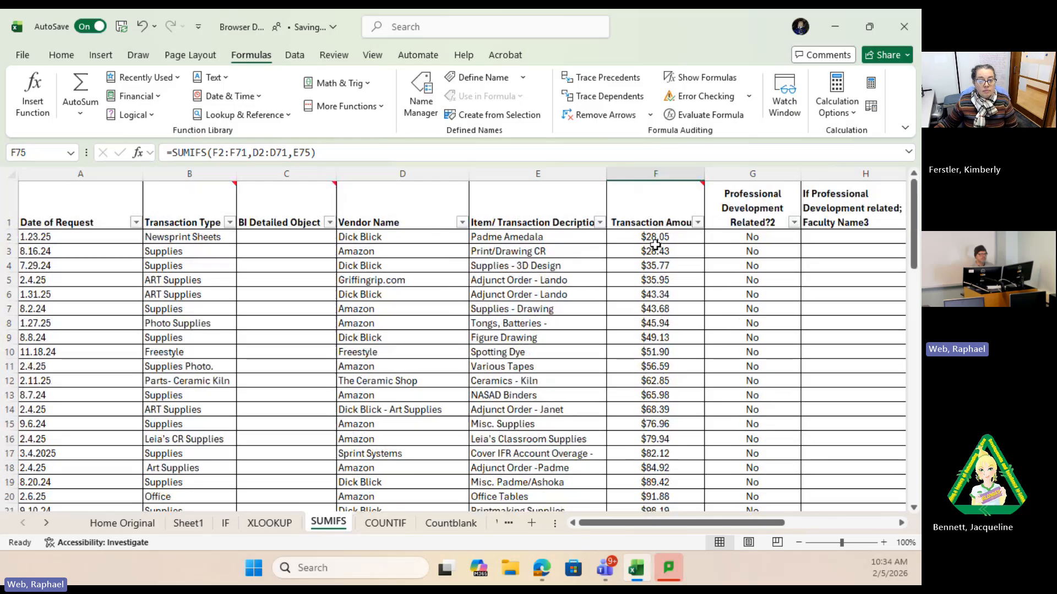
pyautogui.scroll(-15, 655, 245)
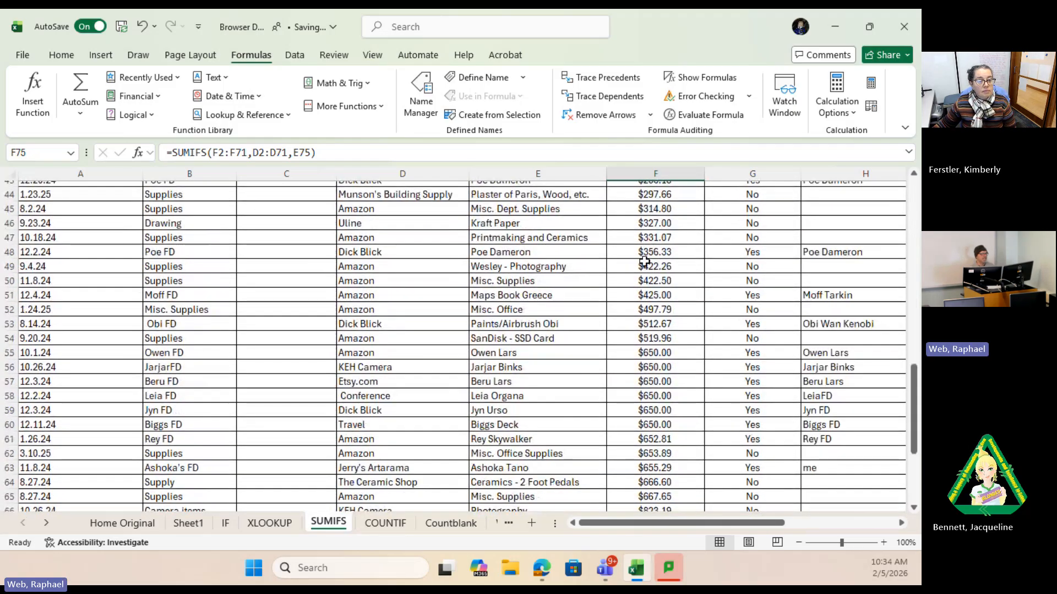
pyautogui.scroll(-2, 644, 262)
pyautogui.click(368, 251)
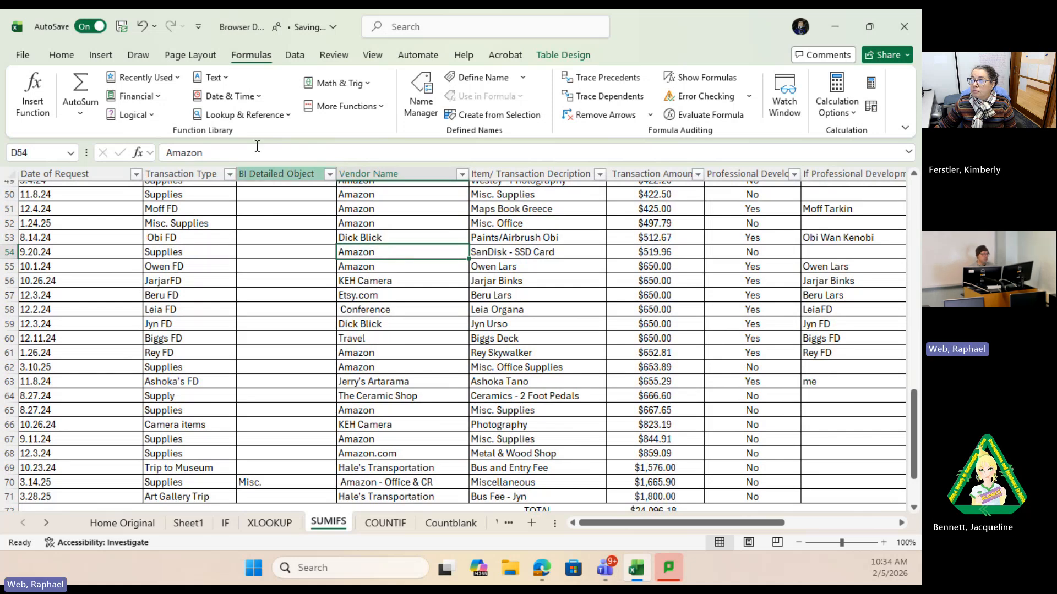
pyautogui.scroll(-3, 549, 431)
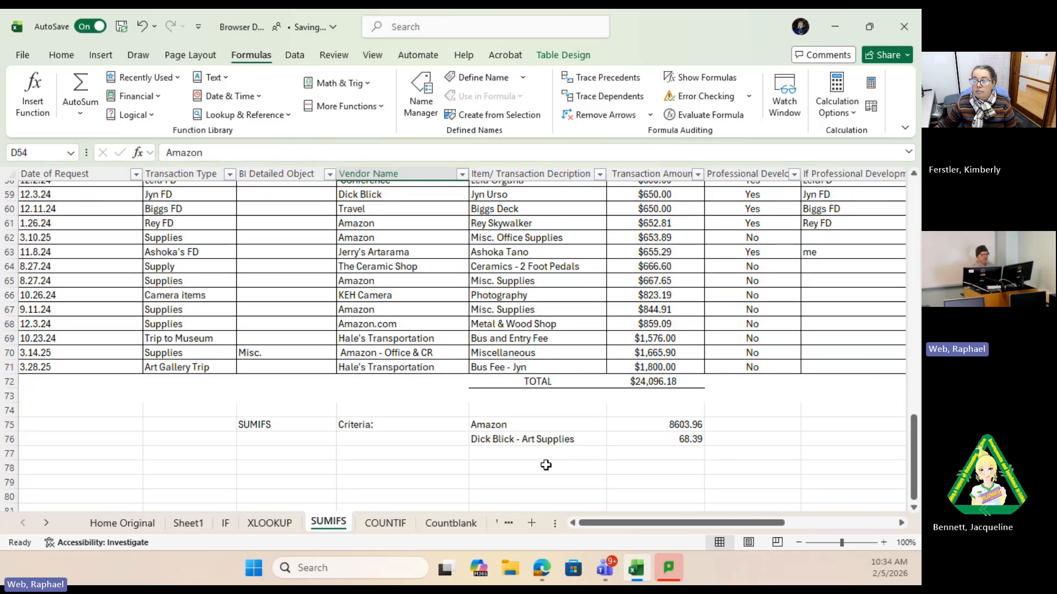
pyautogui.click(682, 465)
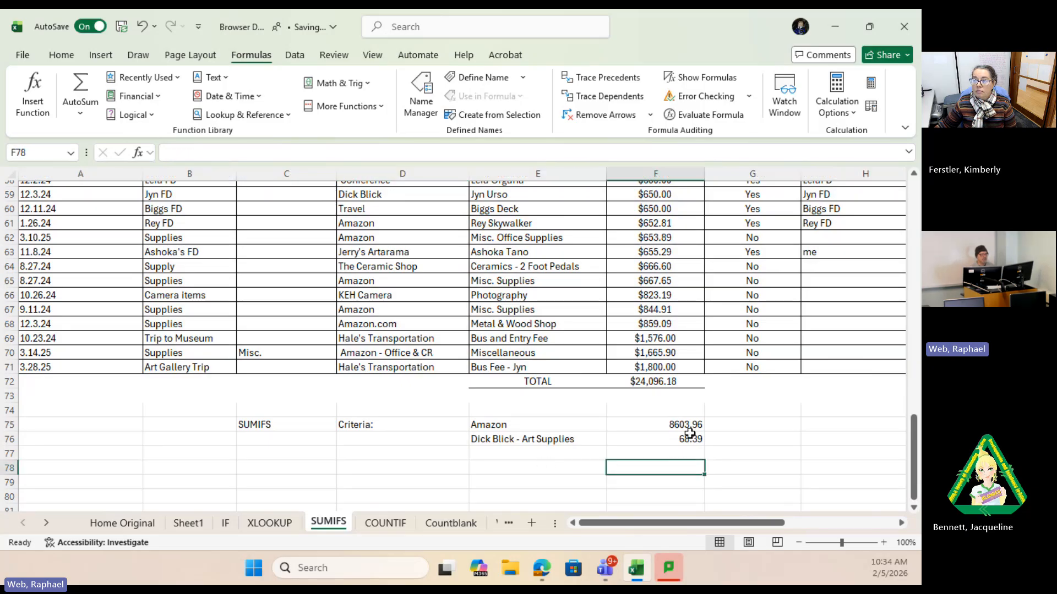
pyautogui.click(686, 425)
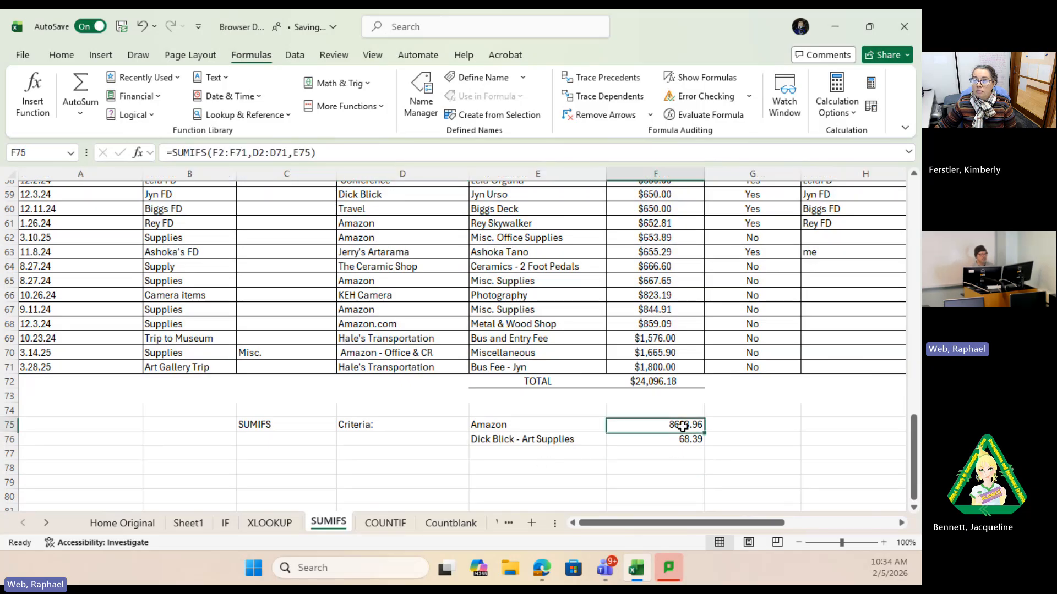
# Step: Review the vendor choices offered in criteria cell E75 and compare them with the table's Vendor Name column
pyautogui.click(492, 425)
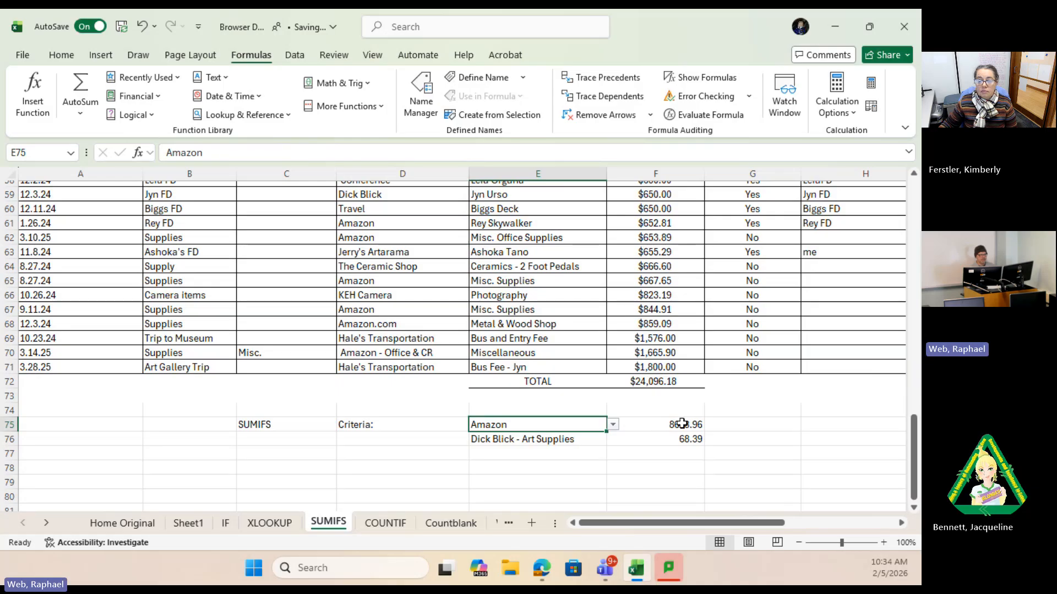
pyautogui.click(612, 425)
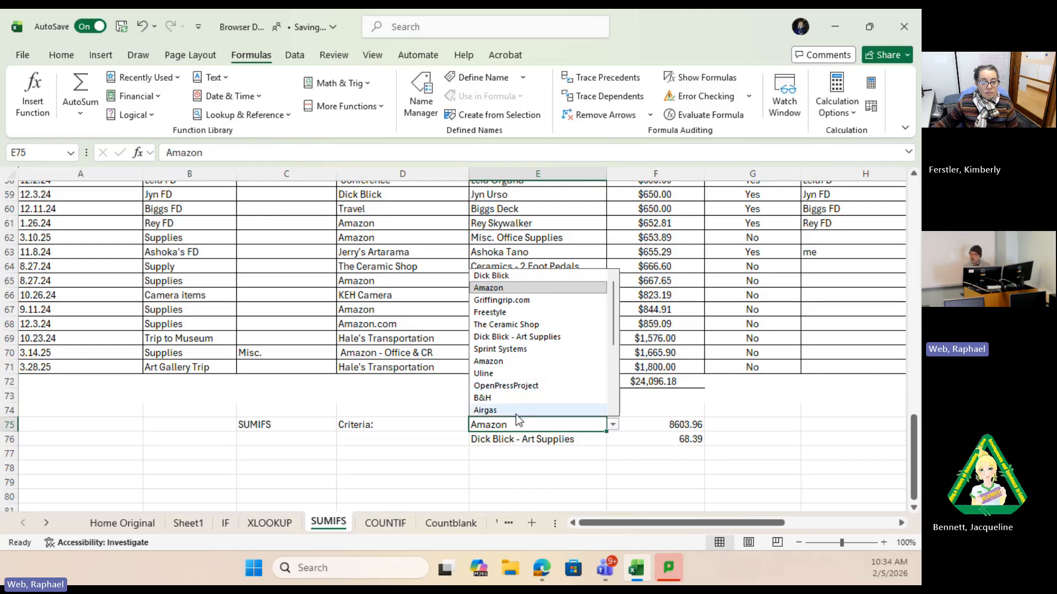
pyautogui.click(383, 326)
pyautogui.scroll(15, 392, 270)
pyautogui.scroll(-15, 388, 270)
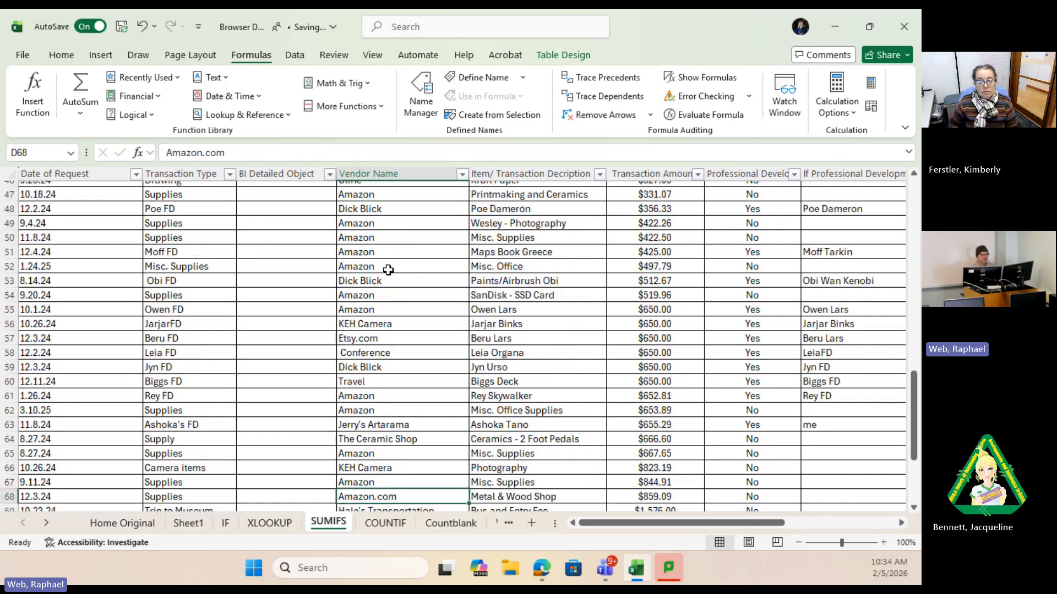
# Step: Try The Ceramic Shop and B&H as the vendor criterion in E75, finishing with Griffingrip.com selected
pyautogui.click(594, 426)
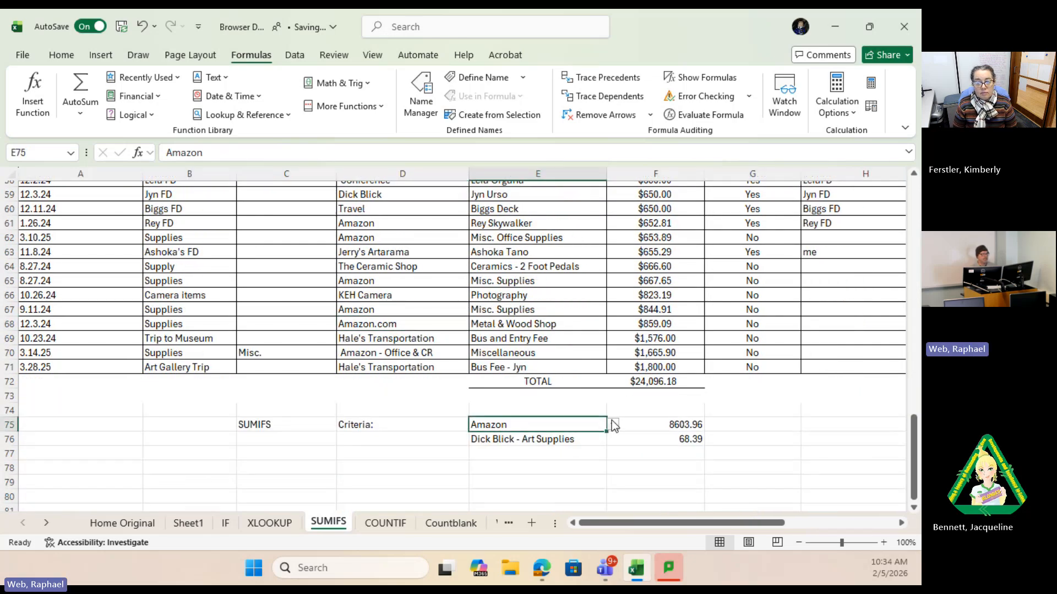
pyautogui.click(613, 425)
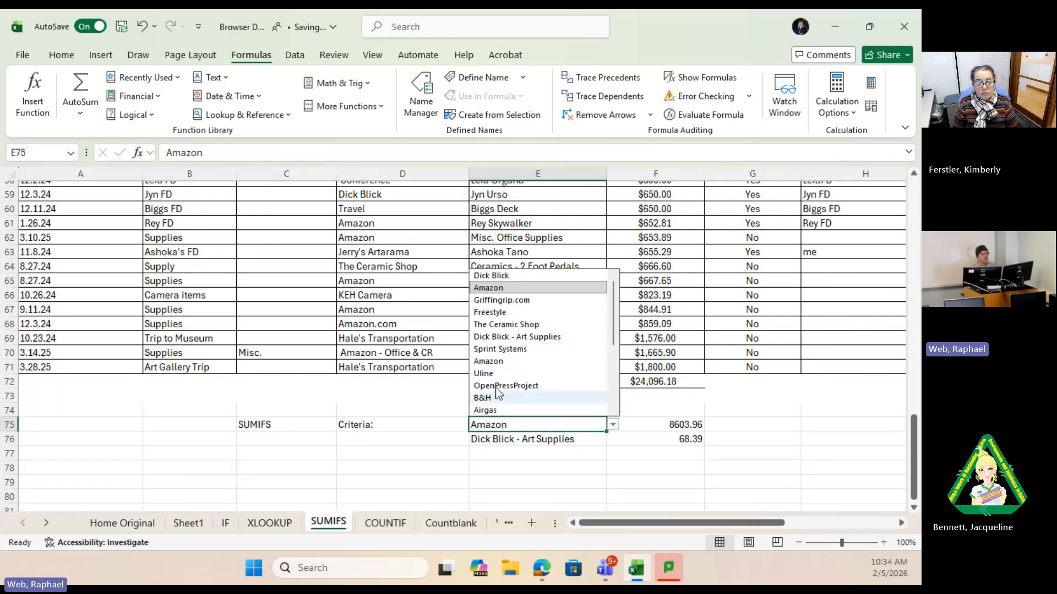
pyautogui.click(513, 327)
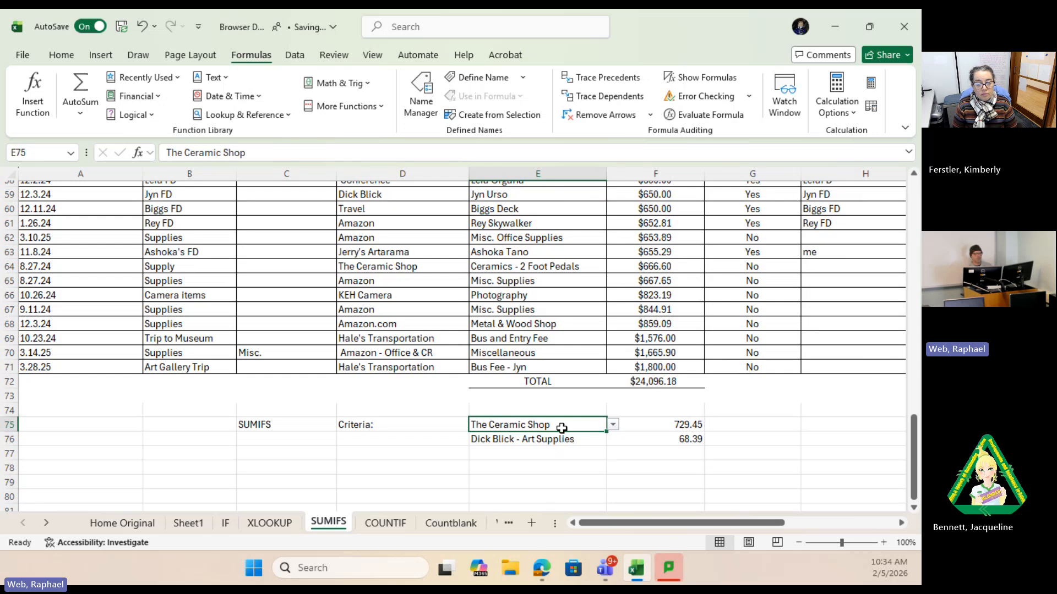
pyautogui.click(613, 425)
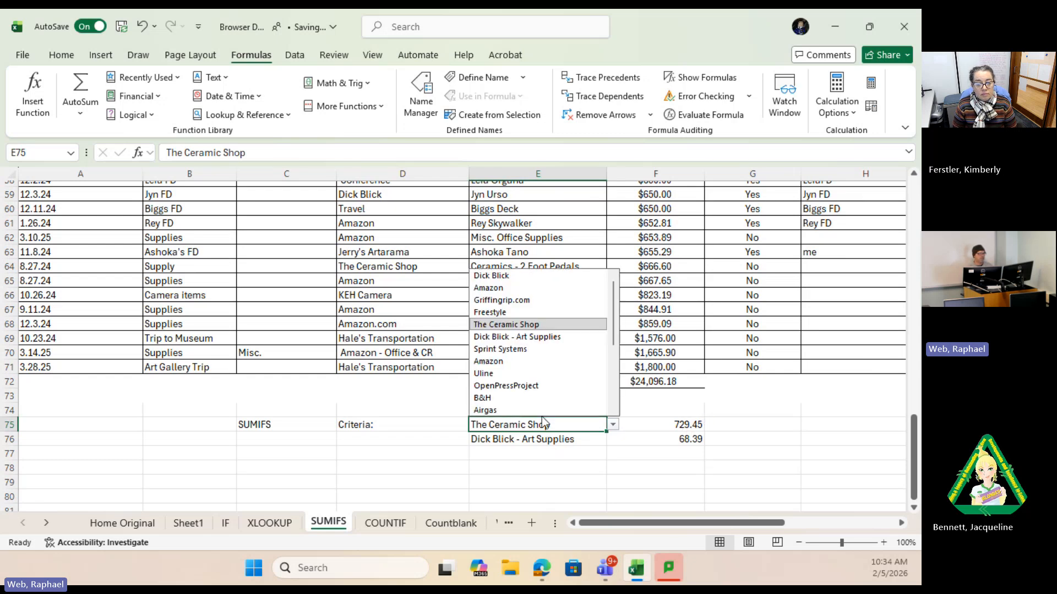
pyautogui.click(483, 398)
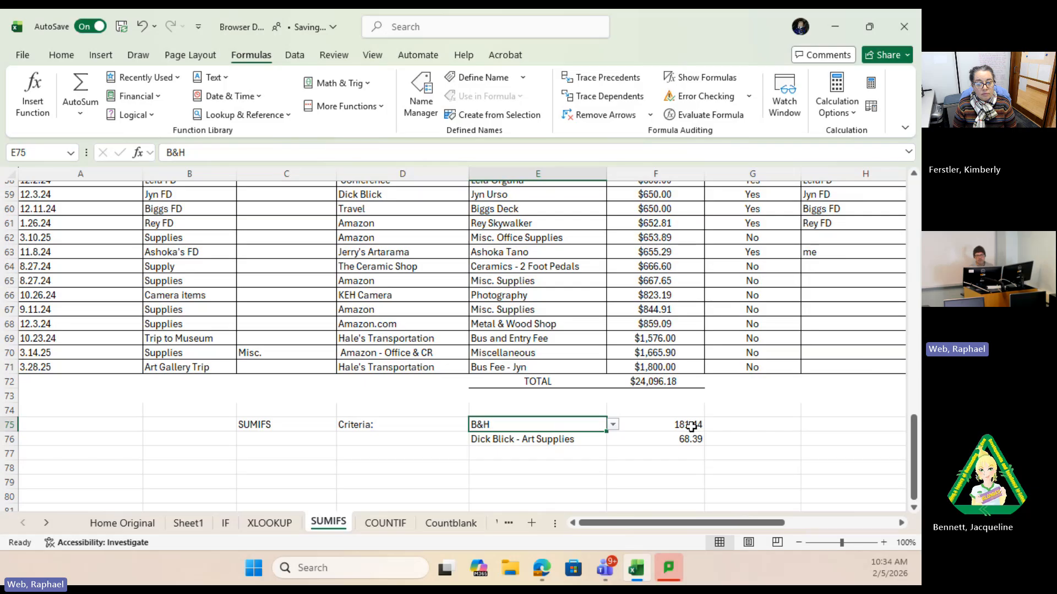
pyautogui.click(610, 424)
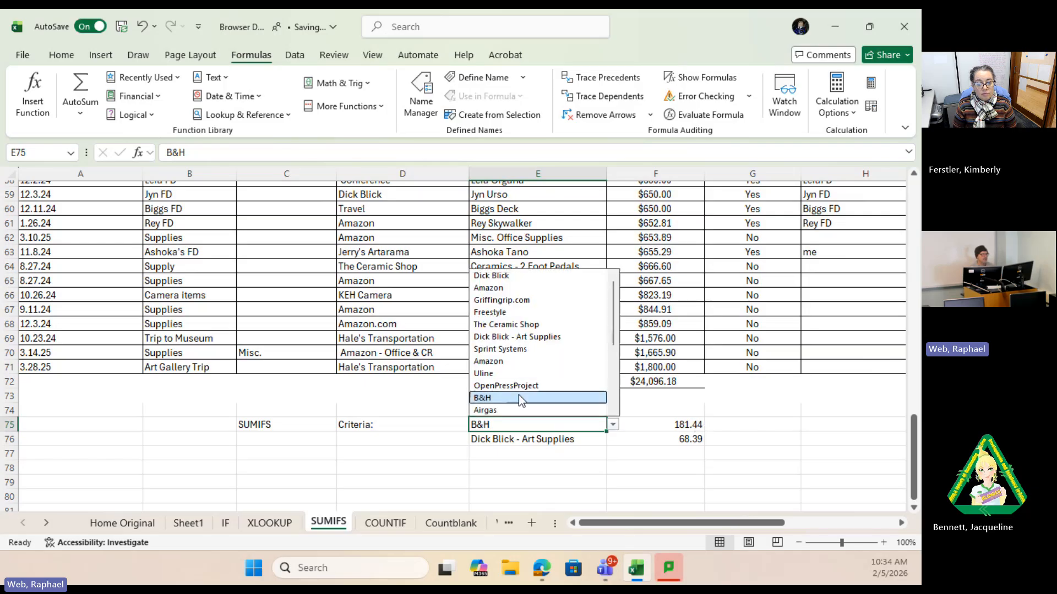
pyautogui.click(512, 300)
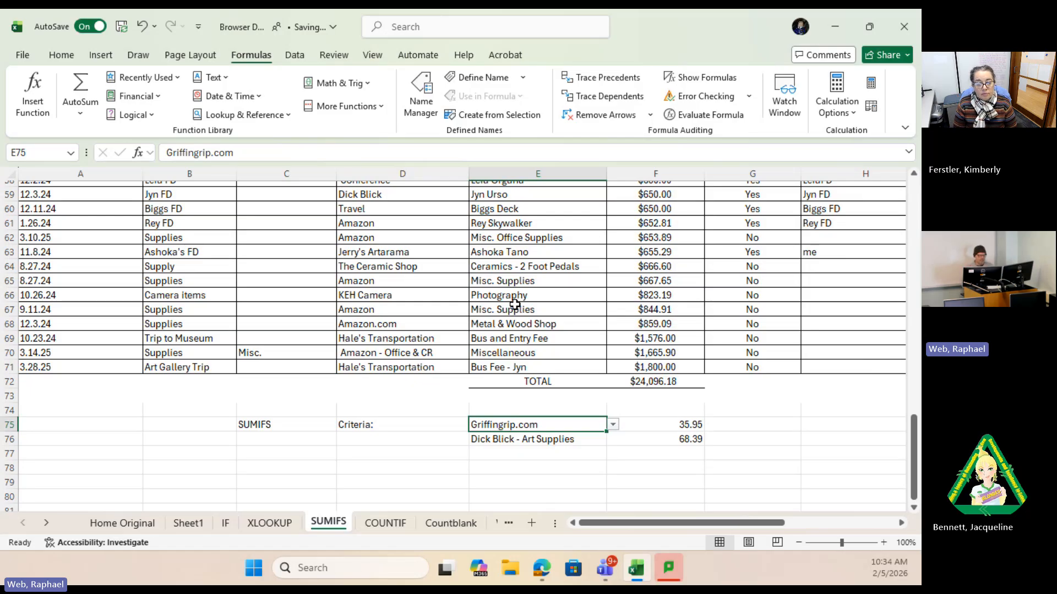
# Step: Add a list data validation to cell E78 with source =$D$2:$D$71, and check its in-cell dropdown
pyautogui.click(490, 466)
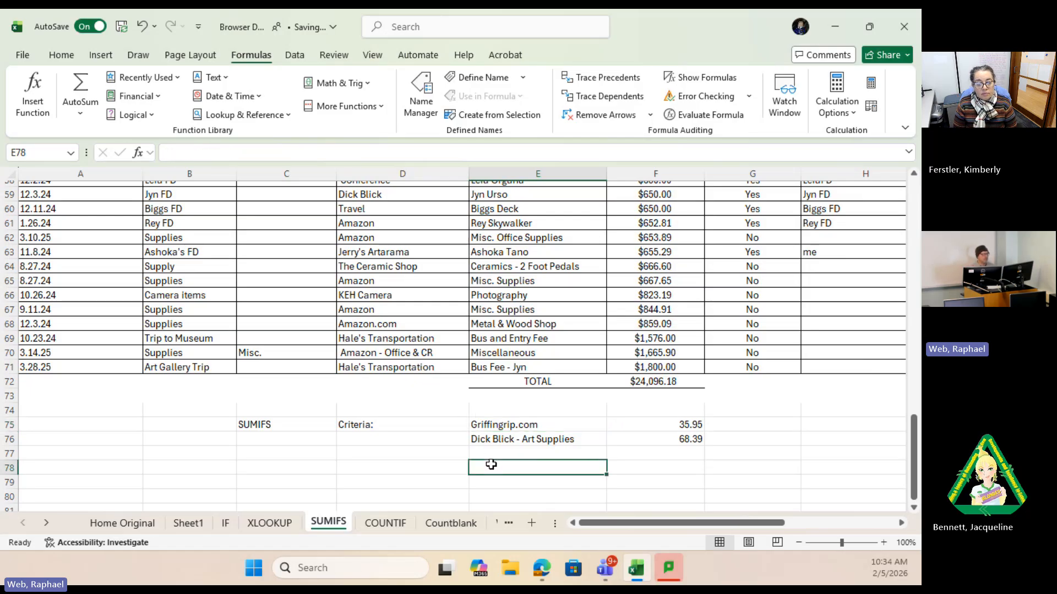
pyautogui.click(282, 56)
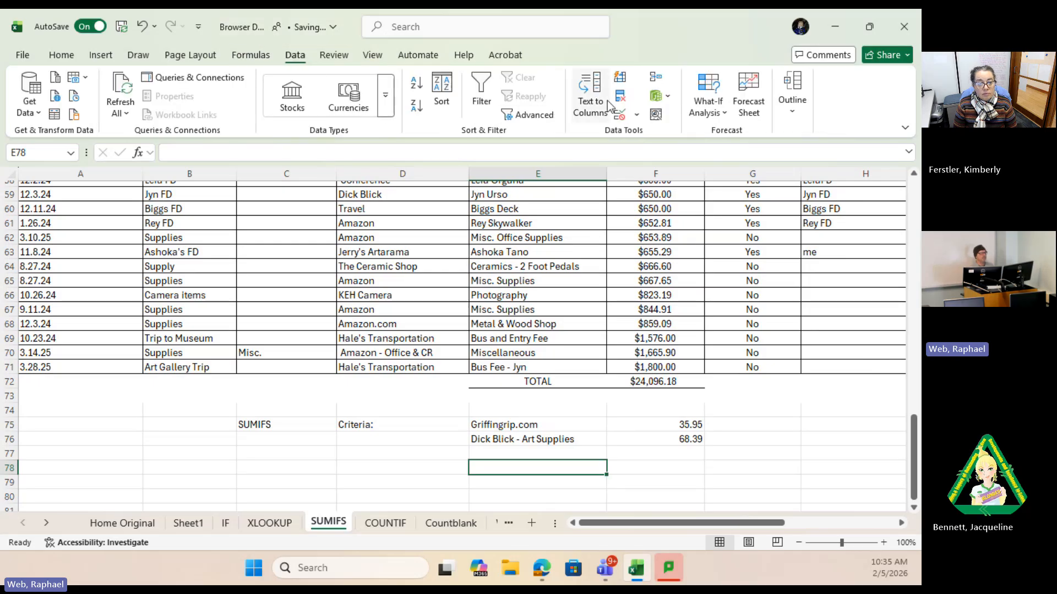
pyautogui.click(621, 115)
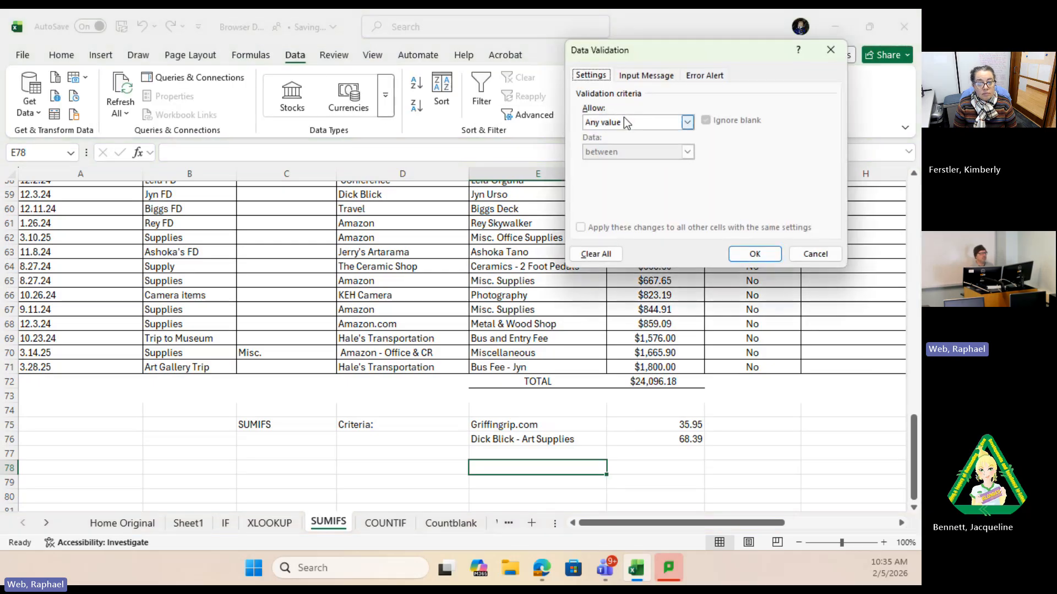
pyautogui.click(628, 123)
pyautogui.click(616, 164)
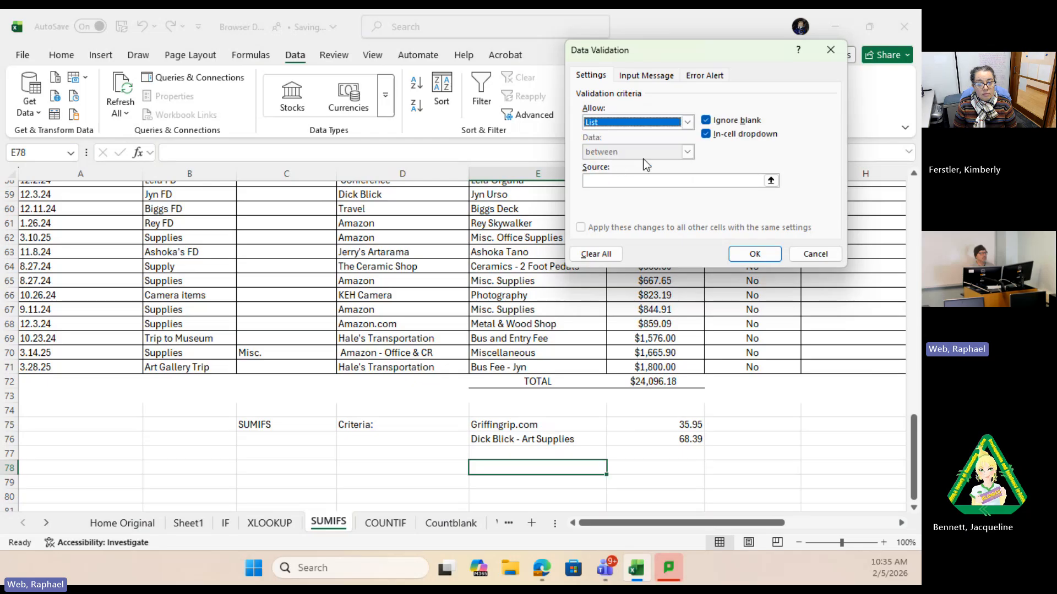
pyautogui.click(771, 182)
pyautogui.scroll(19, 394, 213)
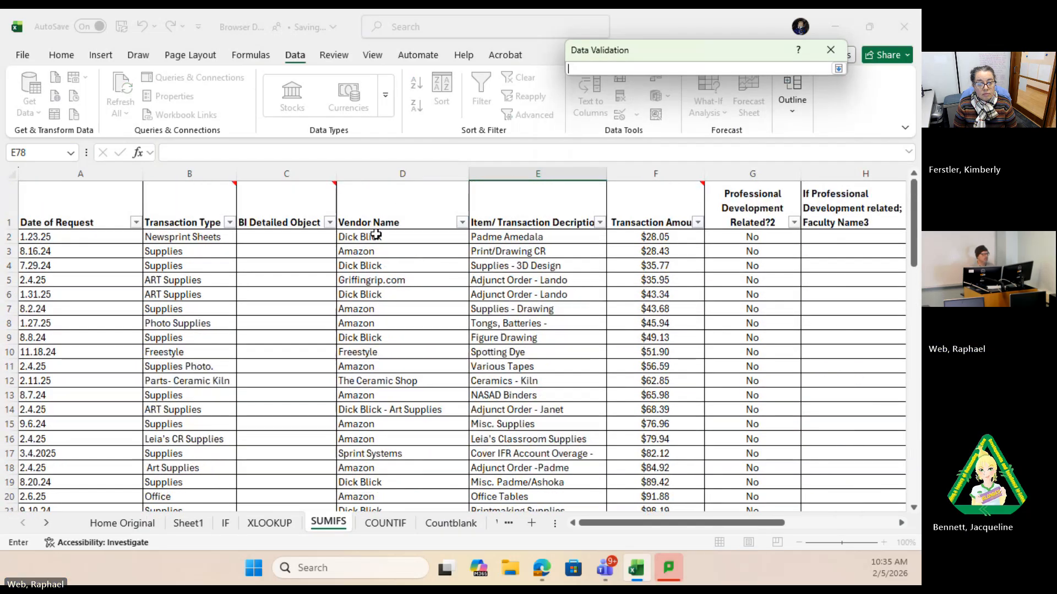
pyautogui.moveTo(375, 237); pyautogui.dragTo(382, 468)
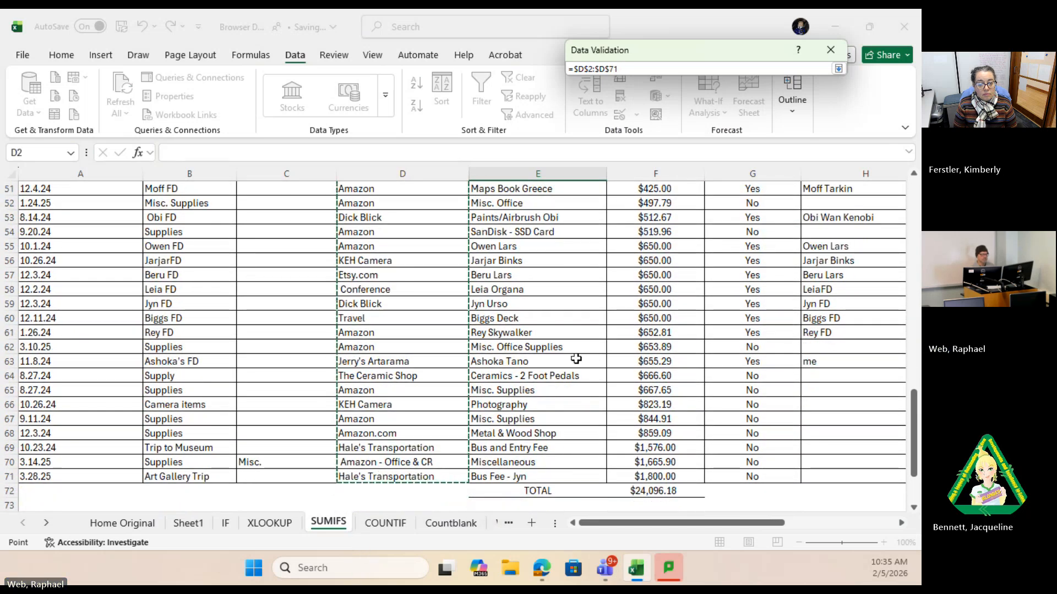
pyautogui.click(839, 69)
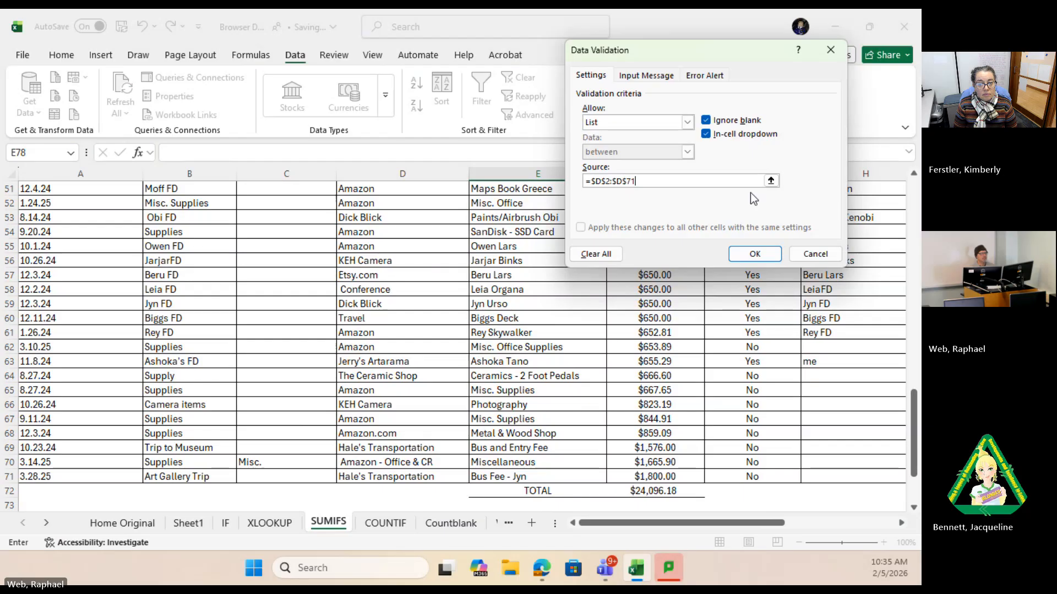
pyautogui.click(750, 253)
pyautogui.scroll(-3, 743, 327)
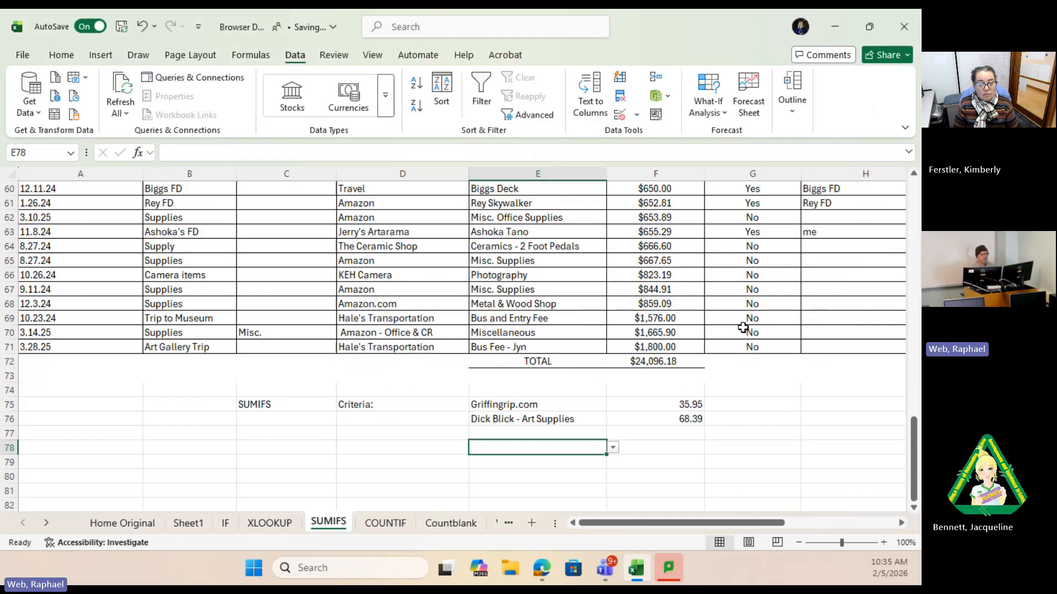
pyautogui.click(613, 448)
pyautogui.click(614, 448)
# Step: Find the SUMIFS function by searching for "sumifs" and insert it into cell F78
pyautogui.click(638, 448)
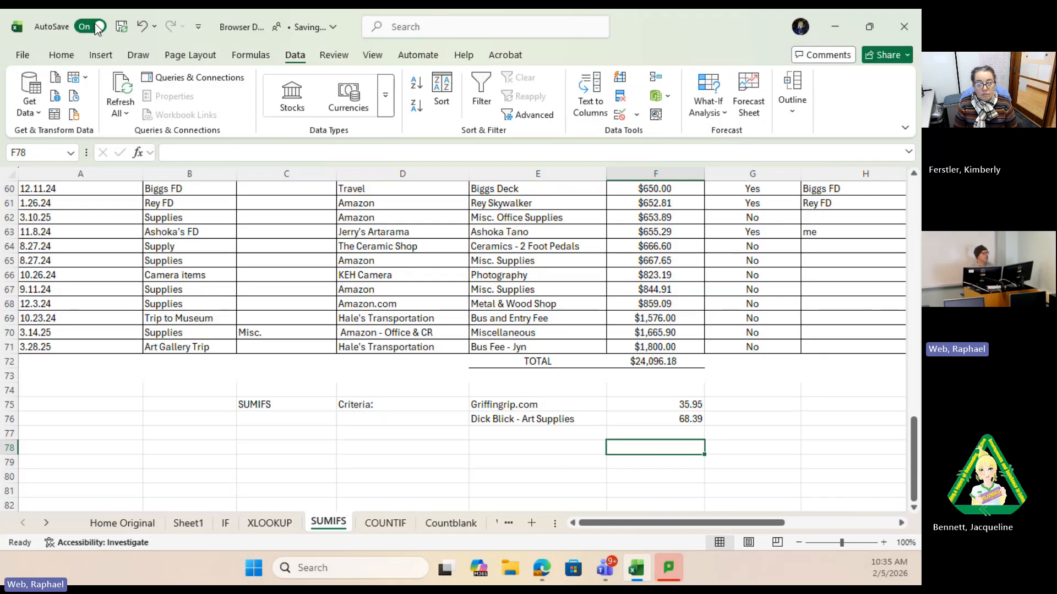
pyautogui.click(261, 56)
pyautogui.click(32, 94)
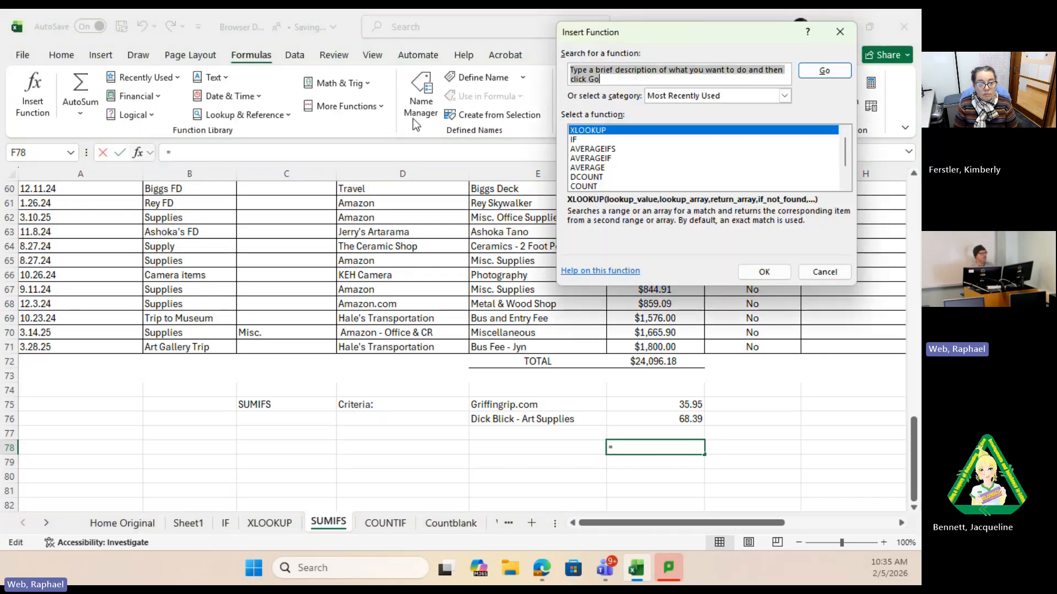
pyautogui.write('sumifs')
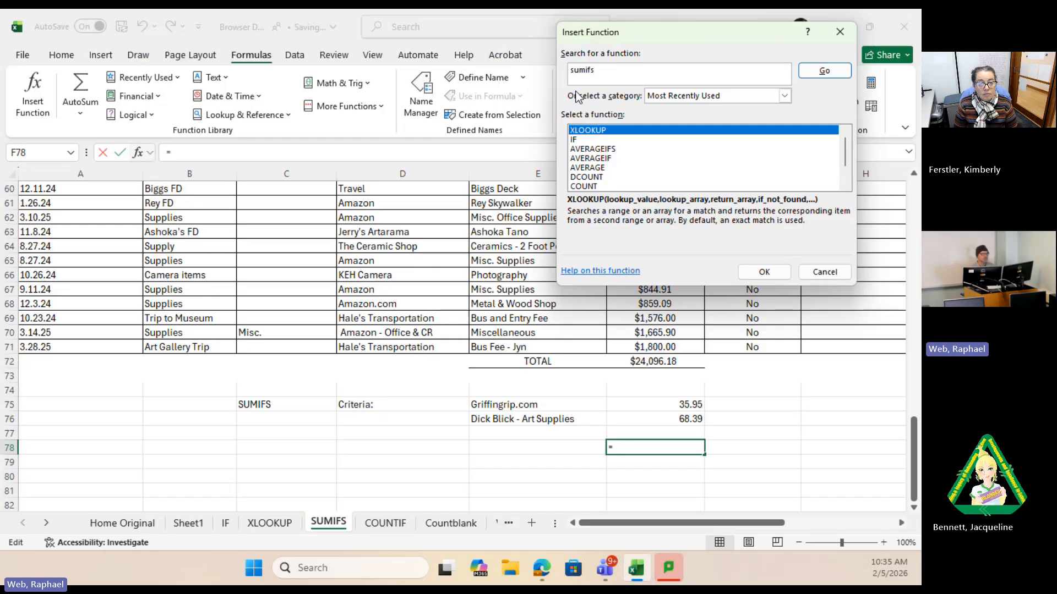
pyautogui.press('Return')
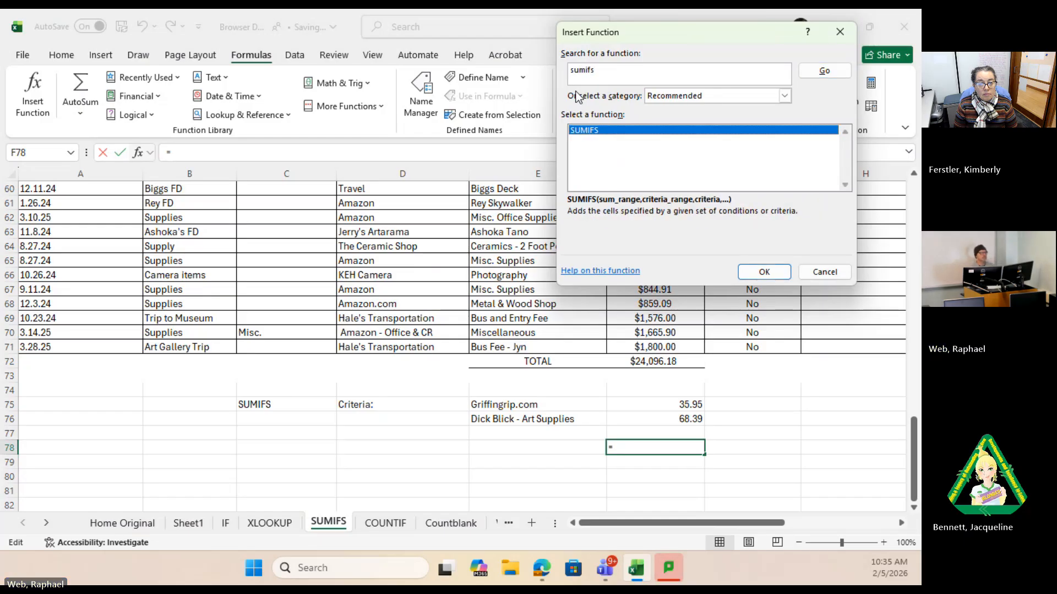
pyautogui.click(771, 271)
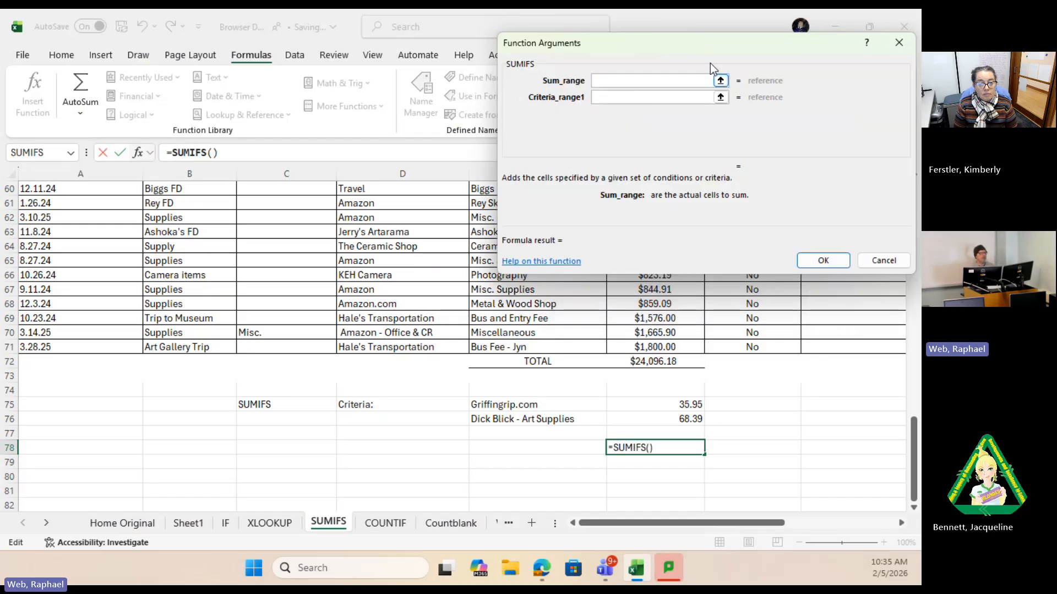
# Step: Set the SUMIFS Sum_range to the table's Transaction Amount values in F2:F71
pyautogui.moveTo(708, 44); pyautogui.dragTo(360, 38)
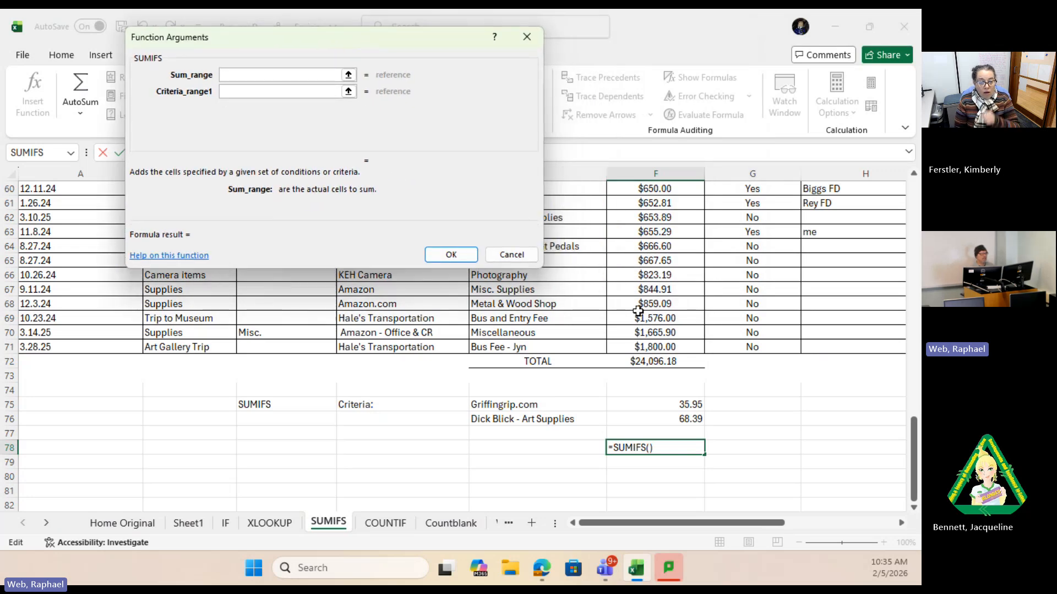
pyautogui.scroll(5, 659, 273)
pyautogui.scroll(15, 658, 273)
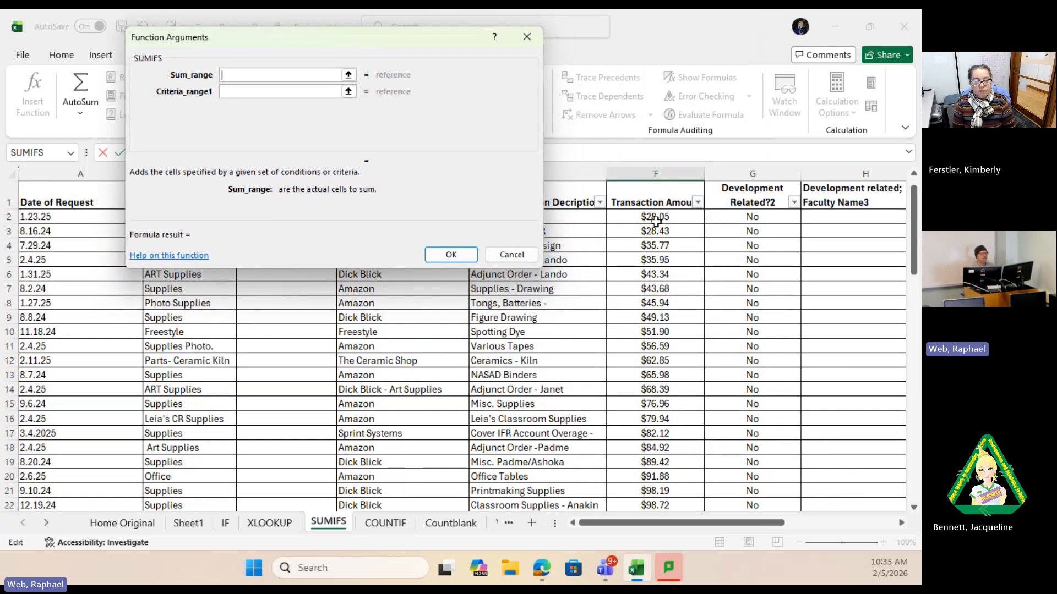
pyautogui.moveTo(655, 217); pyautogui.dragTo(676, 465)
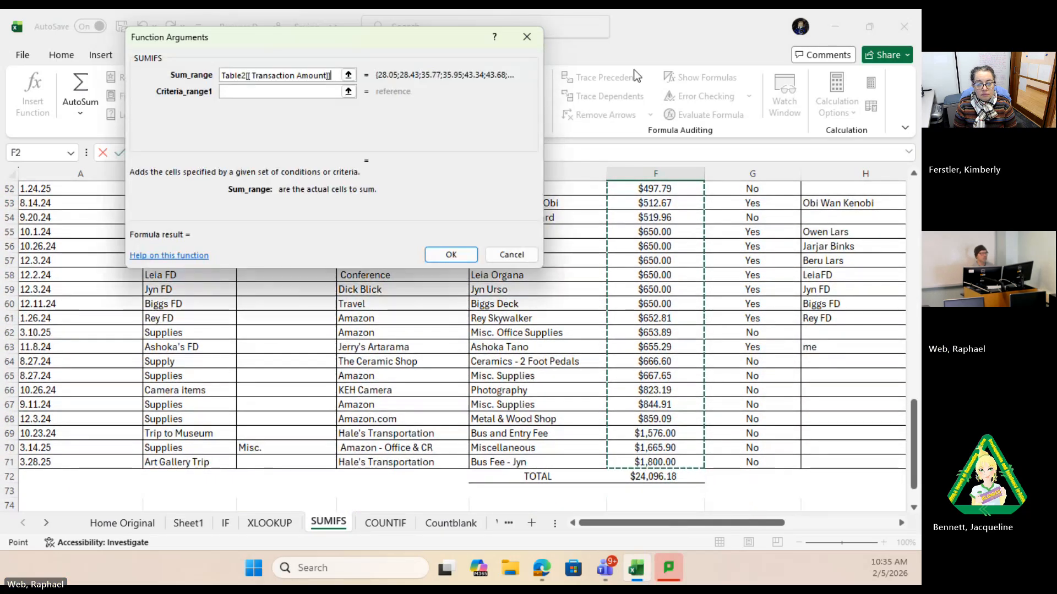
# Step: Set the SUMIFS Criteria_range1 to the table's Vendor Name values in D2:D71
pyautogui.click(332, 90)
pyautogui.moveTo(366, 34); pyautogui.dragTo(884, 49)
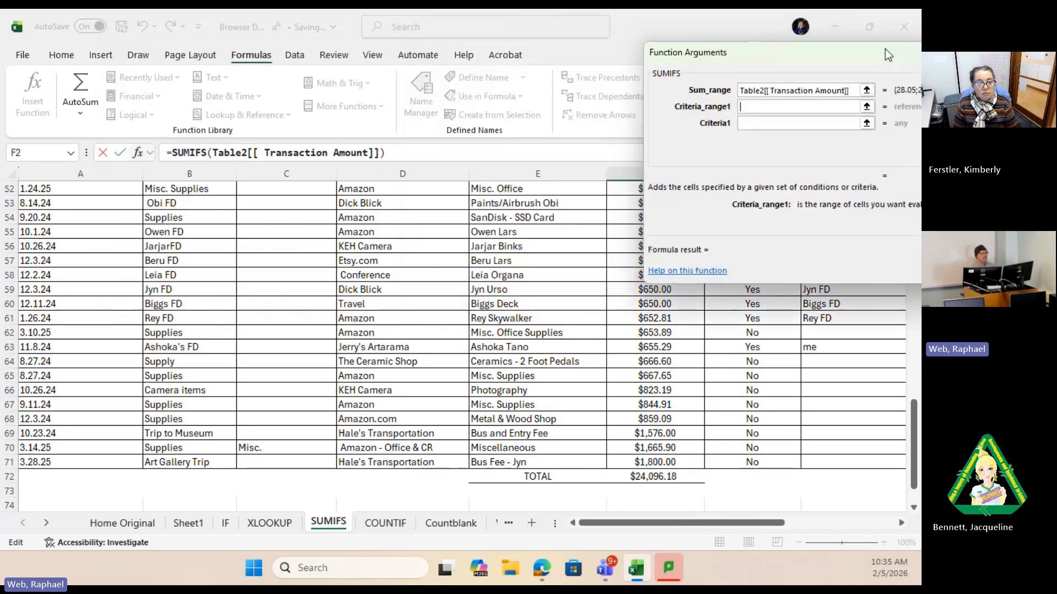
pyautogui.scroll(17, 351, 320)
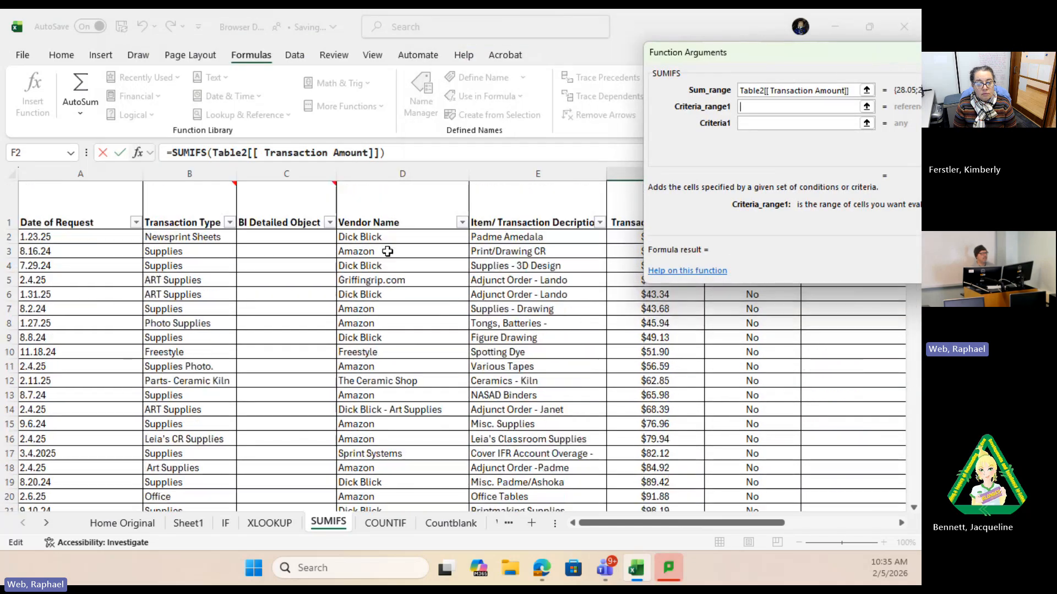
pyautogui.moveTo(385, 238); pyautogui.dragTo(413, 502)
pyautogui.moveTo(414, 548); pyautogui.dragTo(408, 437)
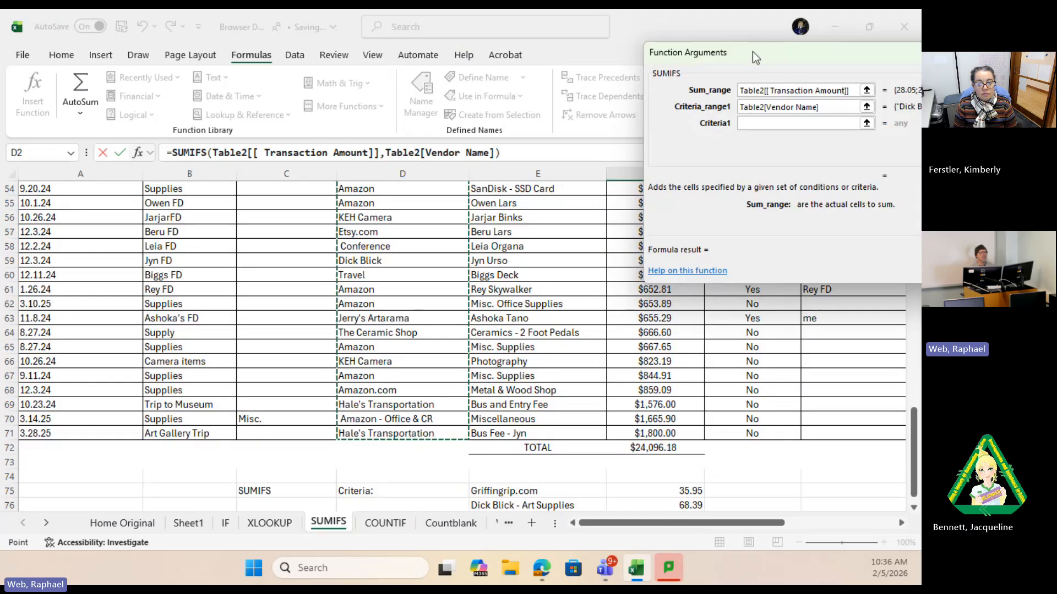
# Step: Set Criteria1 of the SUMIFS function to cell E78 and complete the formula in F78
pyautogui.moveTo(752, 52); pyautogui.dragTo(635, 37)
pyautogui.click(693, 109)
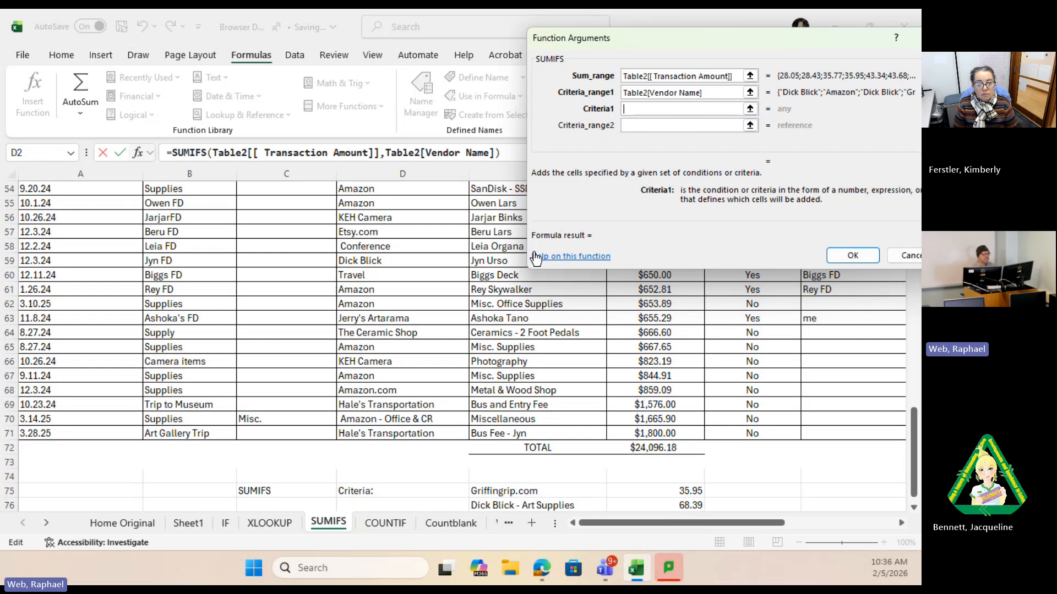
pyautogui.scroll(-3, 545, 382)
pyautogui.click(523, 408)
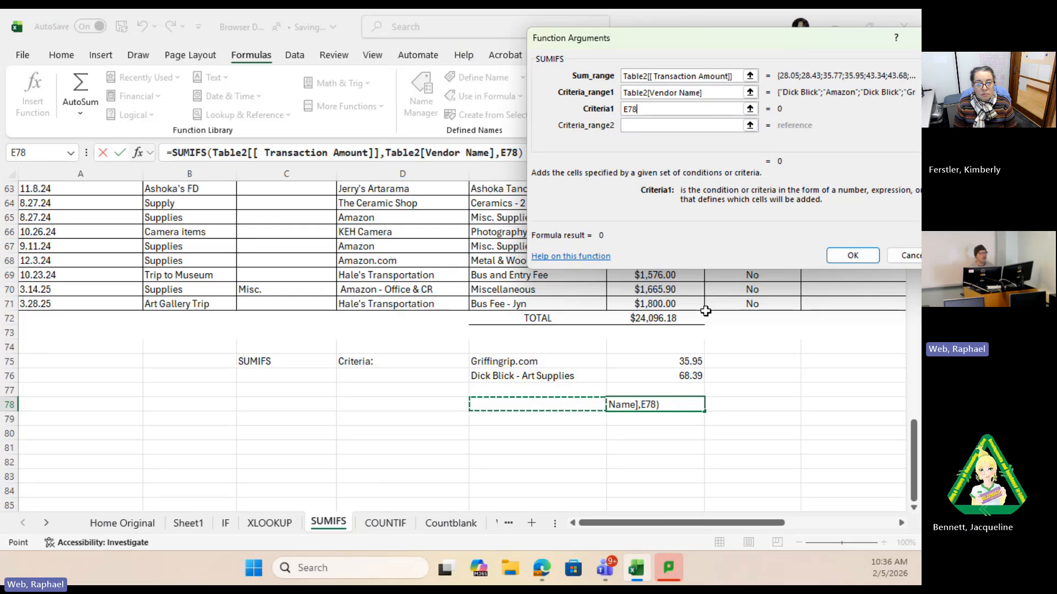
pyautogui.click(833, 260)
# Step: Try the vendor list in E78 by choosing the second Amazon entry, and finish with Freestyle selected
pyautogui.click(577, 403)
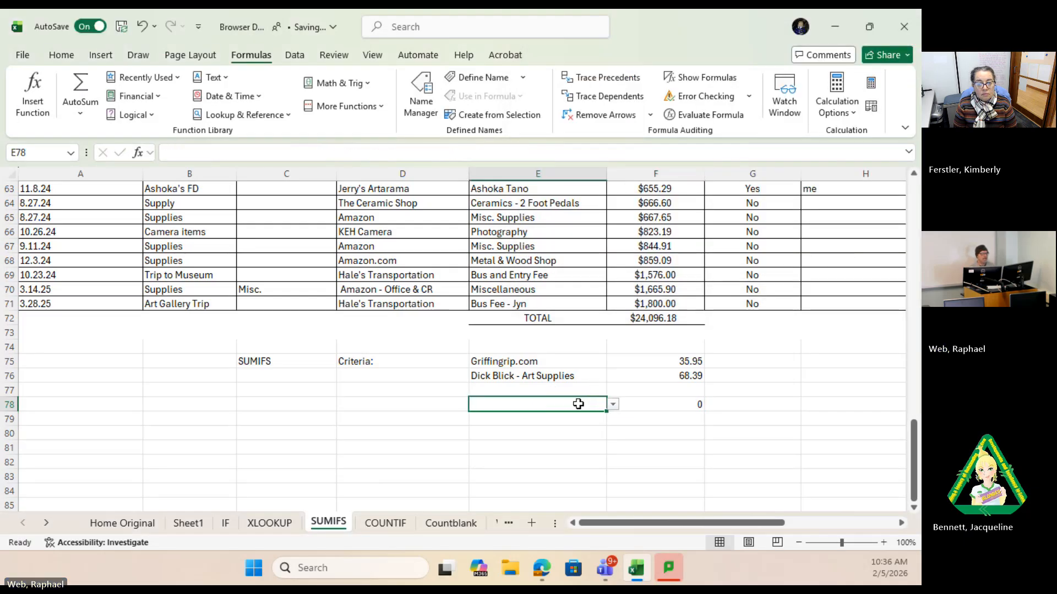
pyautogui.click(614, 405)
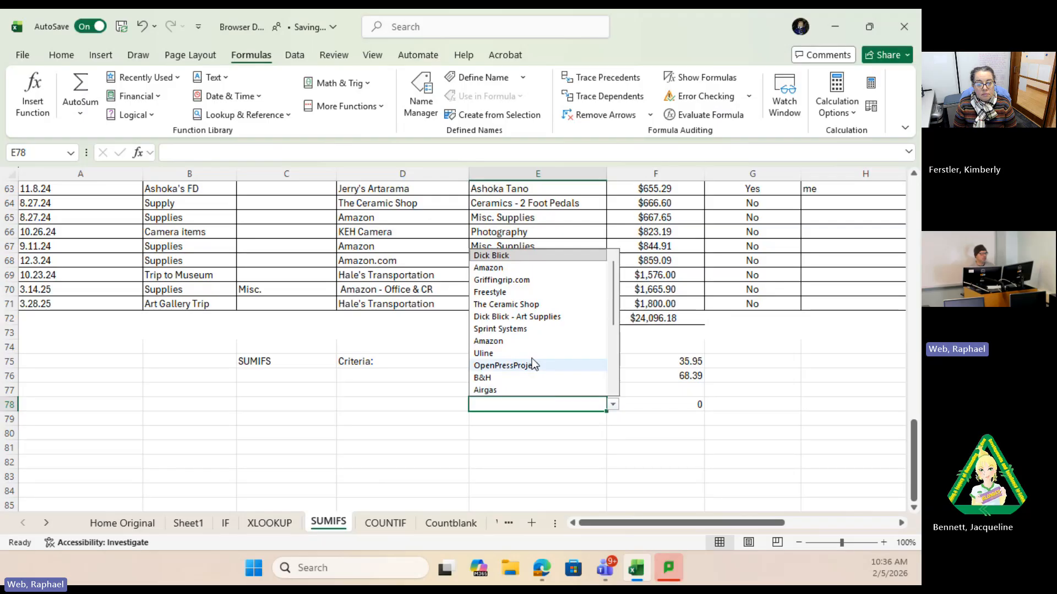
pyautogui.click(517, 341)
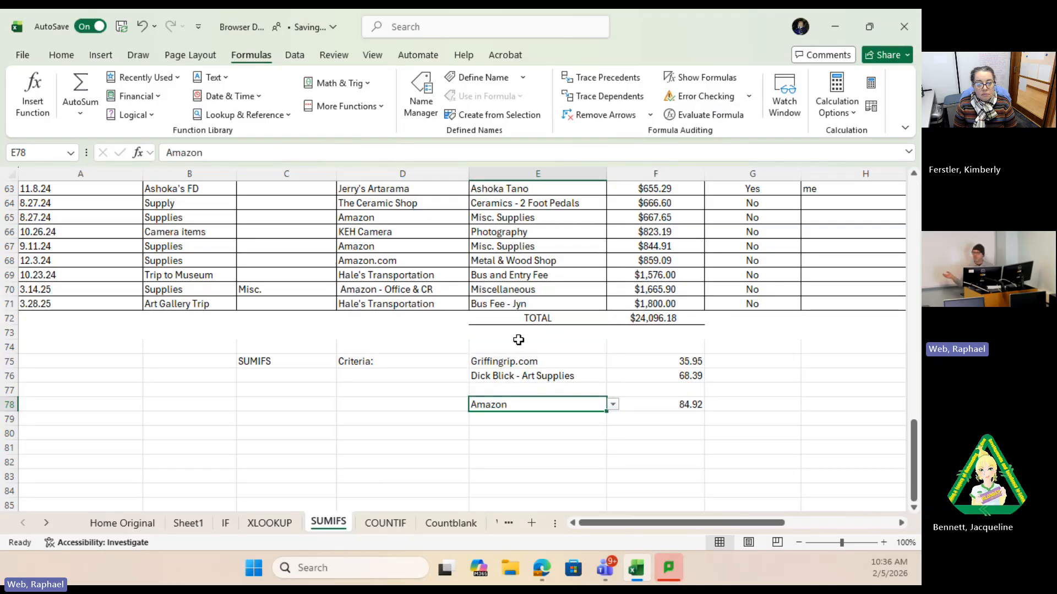
pyautogui.click(613, 405)
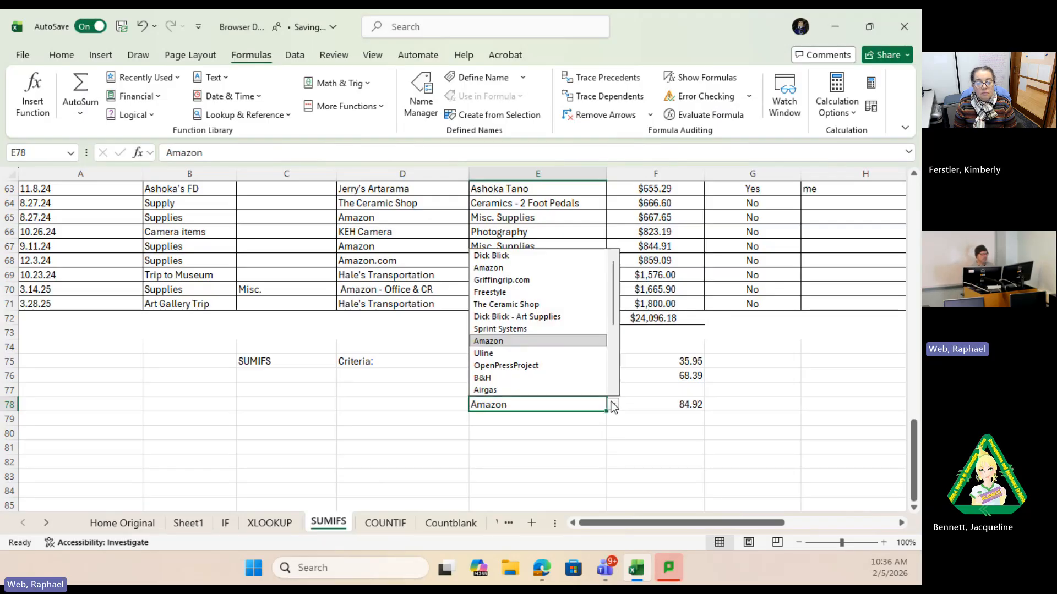
pyautogui.click(514, 297)
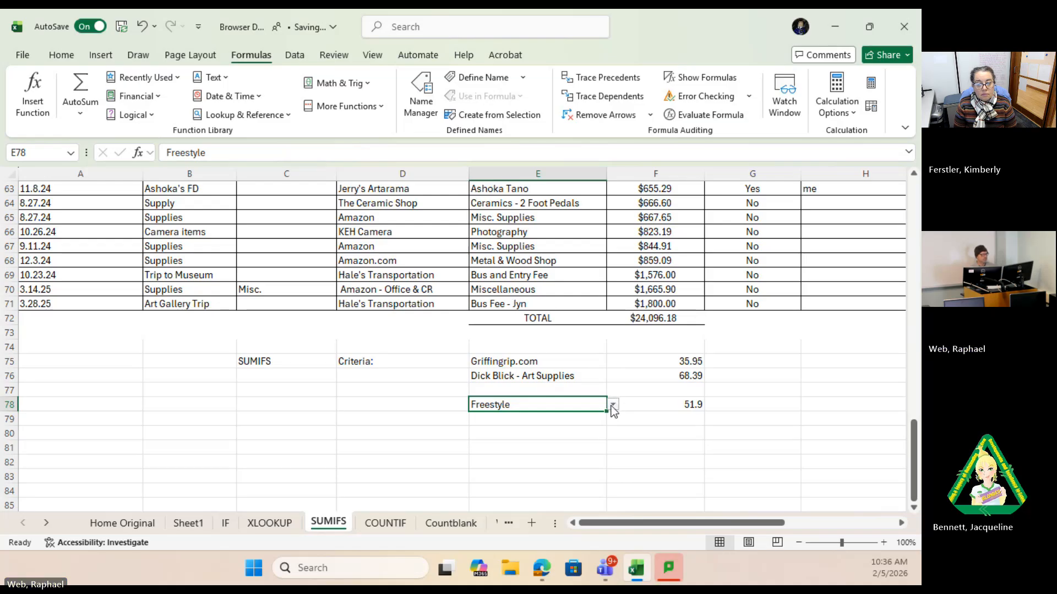
# Step: Compare the SUMIFS formulas in cells F78, F76 and F75
pyautogui.click(640, 403)
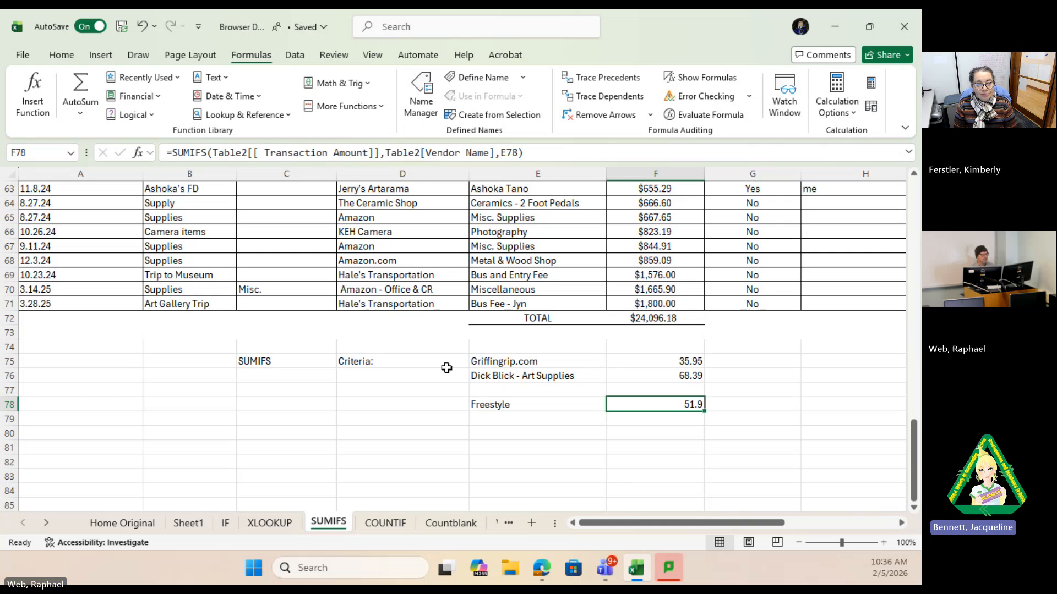
pyautogui.click(682, 378)
pyautogui.click(660, 364)
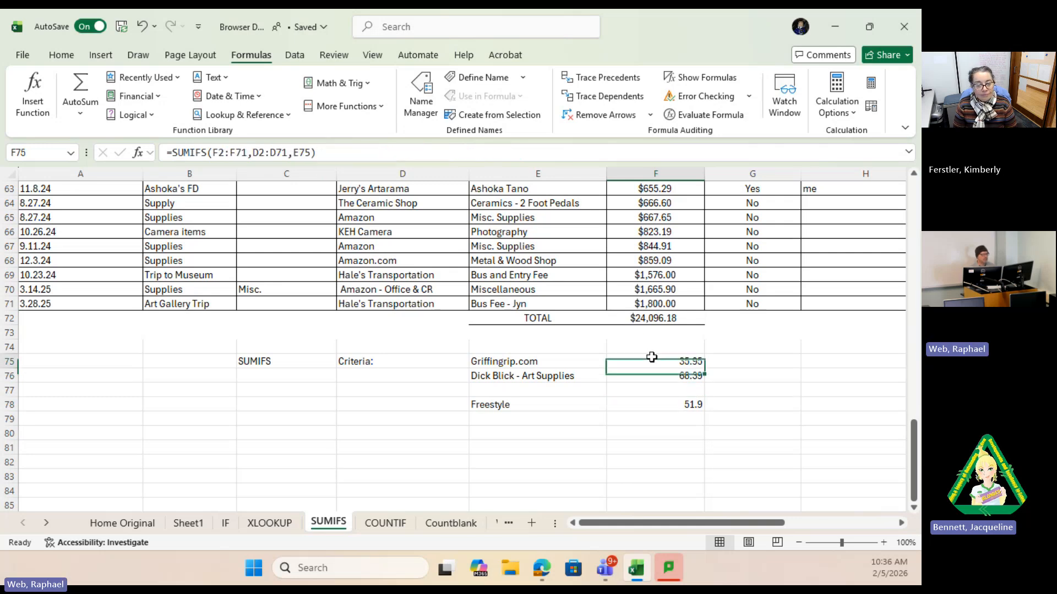
# Step: Choose Amazon as the vendor criterion in E75
pyautogui.click(503, 363)
pyautogui.click(613, 361)
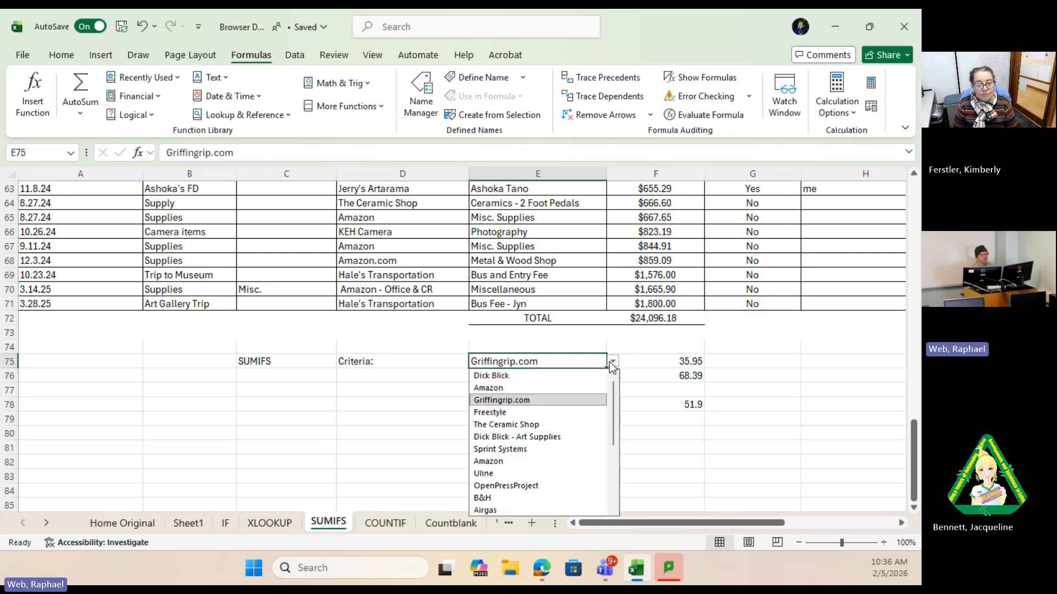
pyautogui.click(511, 384)
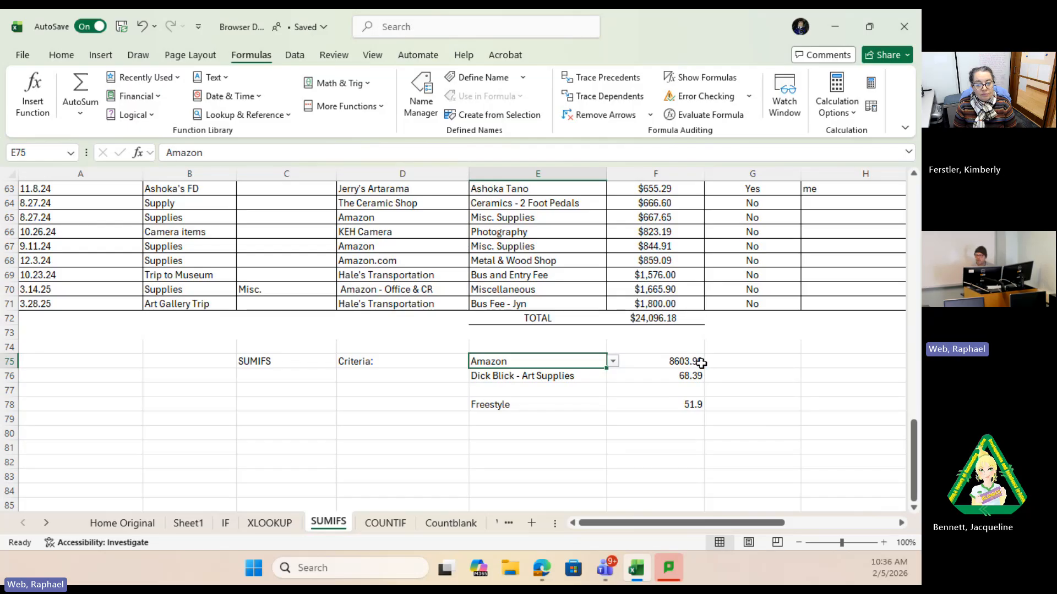
# Step: Review the SUMIFS formula in F75 against the amounts in F2:F71 and the vendors in D2:D71
pyautogui.click(652, 363)
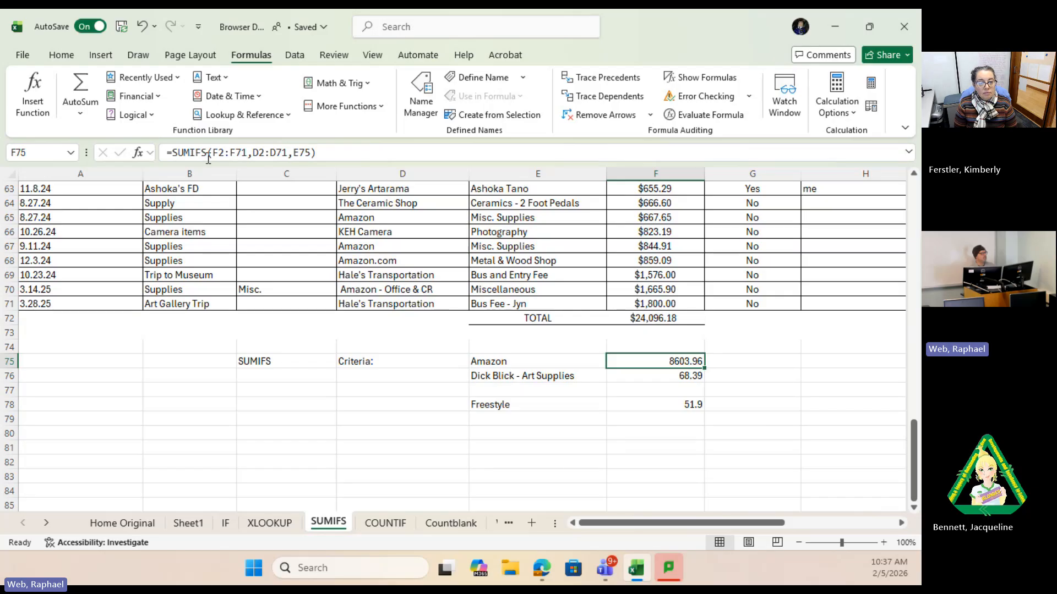
pyautogui.scroll(20, 457, 278)
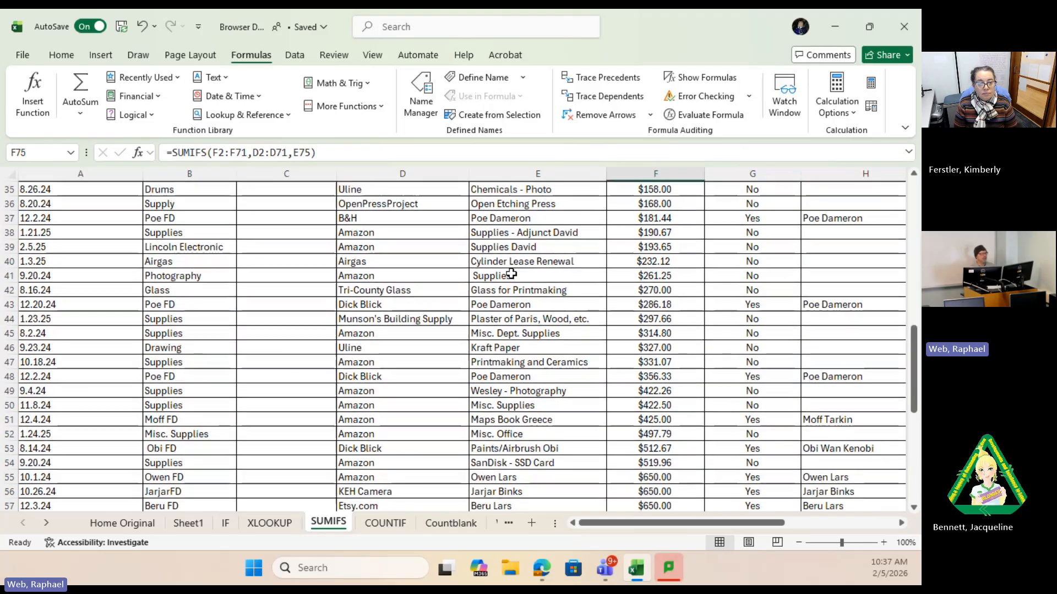
pyautogui.scroll(-20, 627, 225)
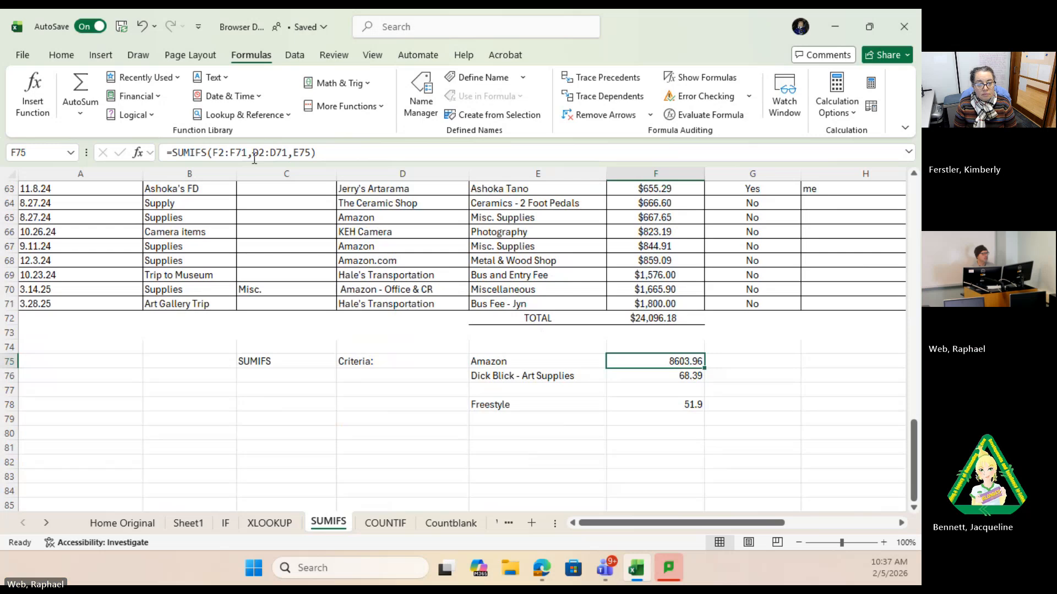
pyautogui.scroll(17, 390, 244)
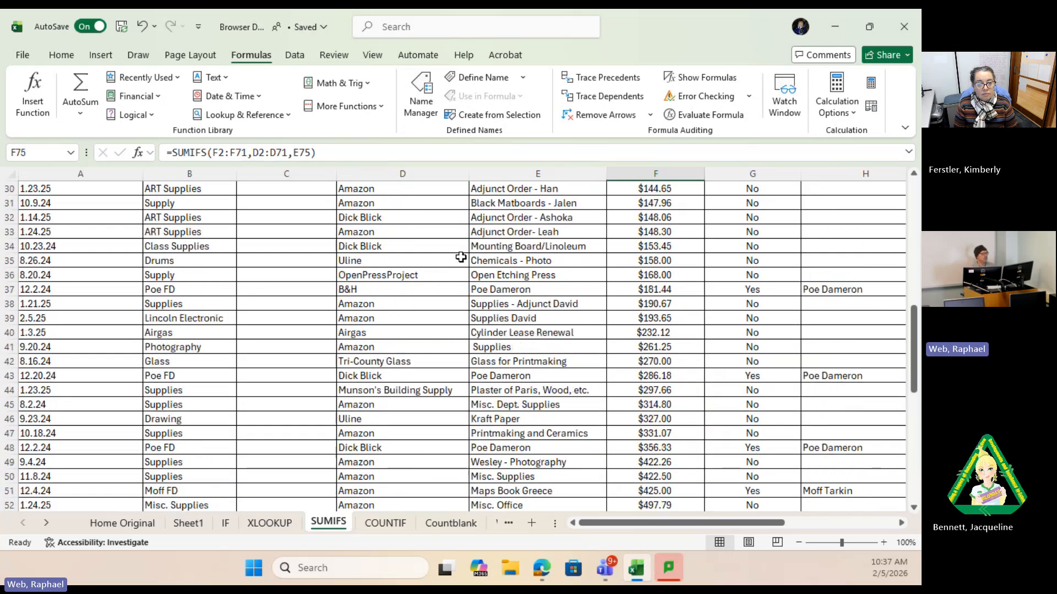
pyautogui.scroll(4, 432, 236)
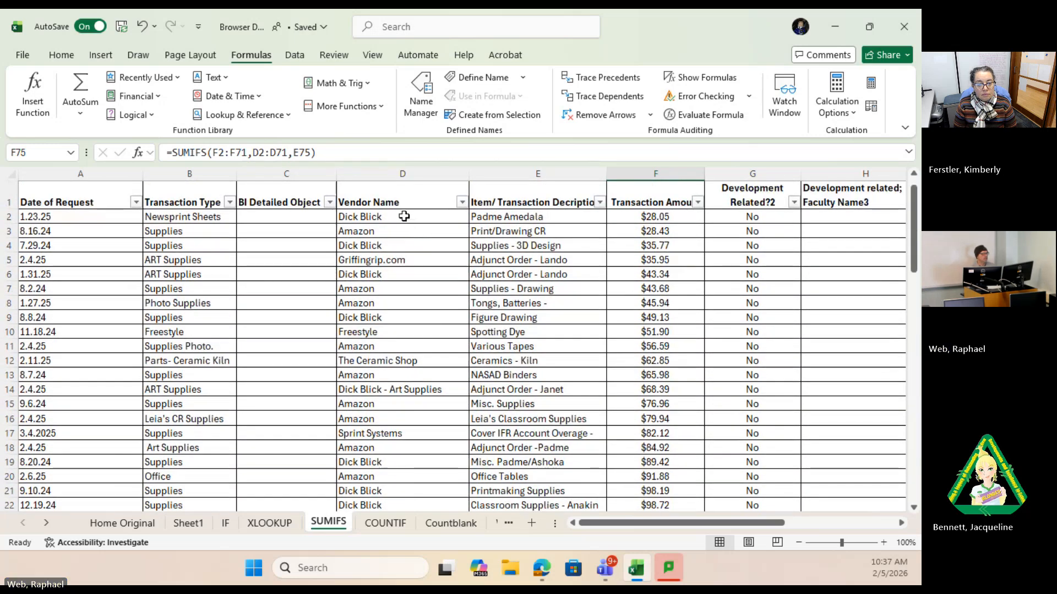
pyautogui.scroll(-8, 410, 342)
pyautogui.scroll(-12, 405, 329)
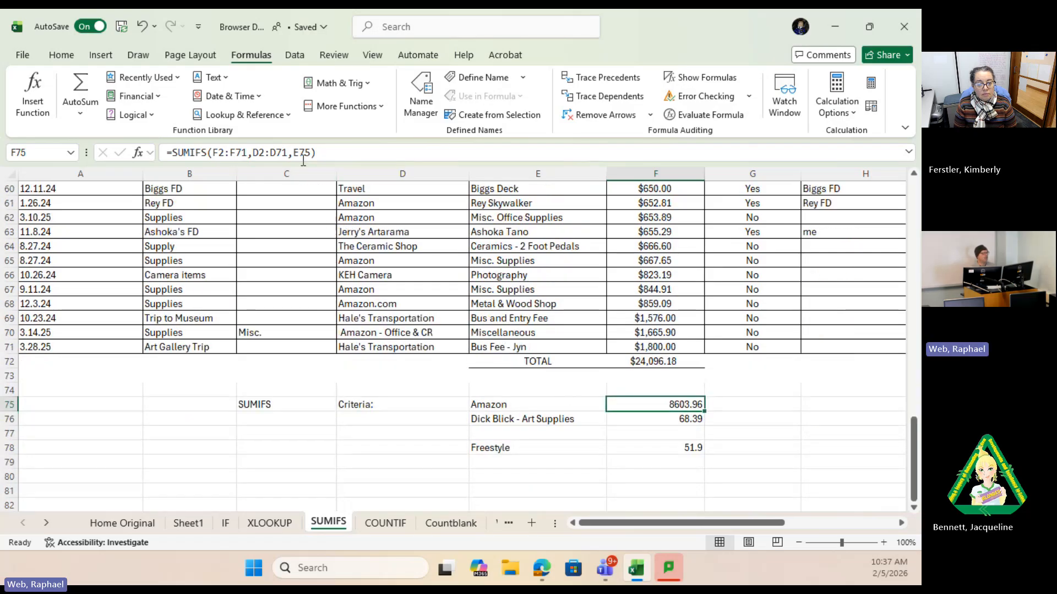
# Step: Try Dick Blick - Art Supplies as the vendor criterion in E75, and finish with B&H selected
pyautogui.click(507, 405)
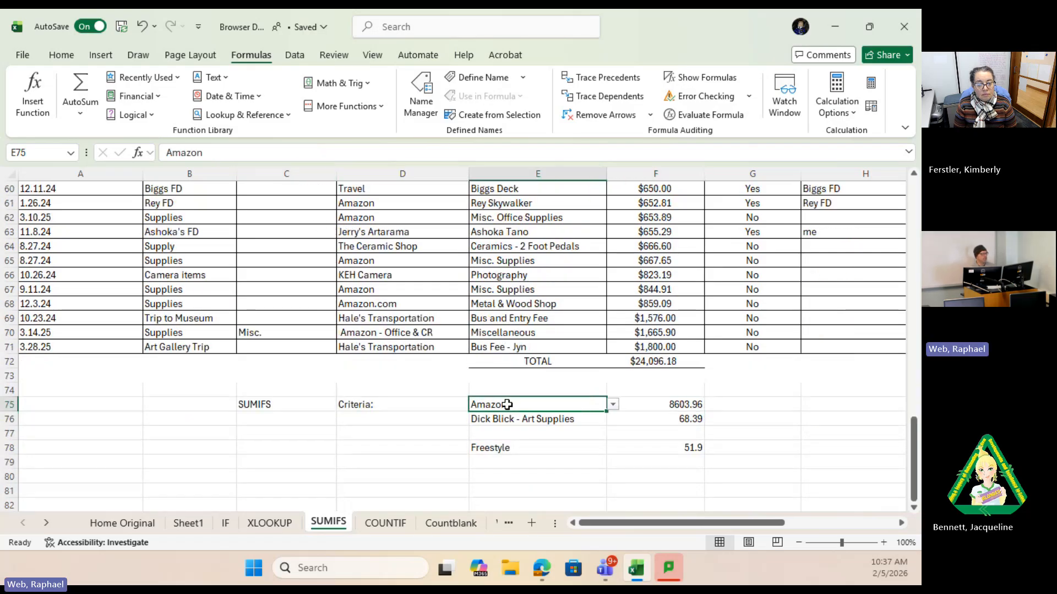
pyautogui.click(613, 405)
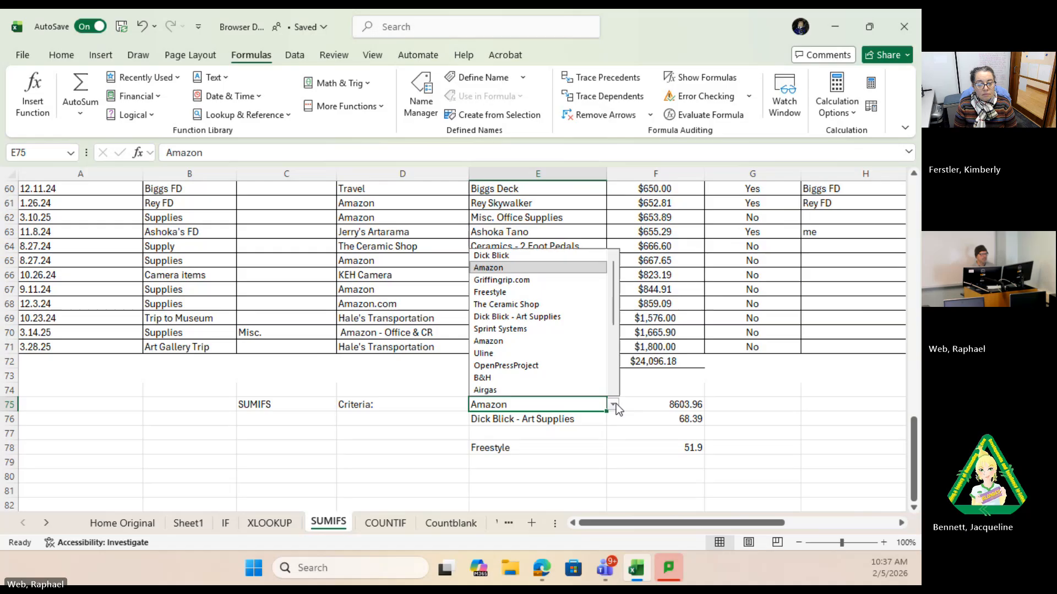
pyautogui.click(516, 312)
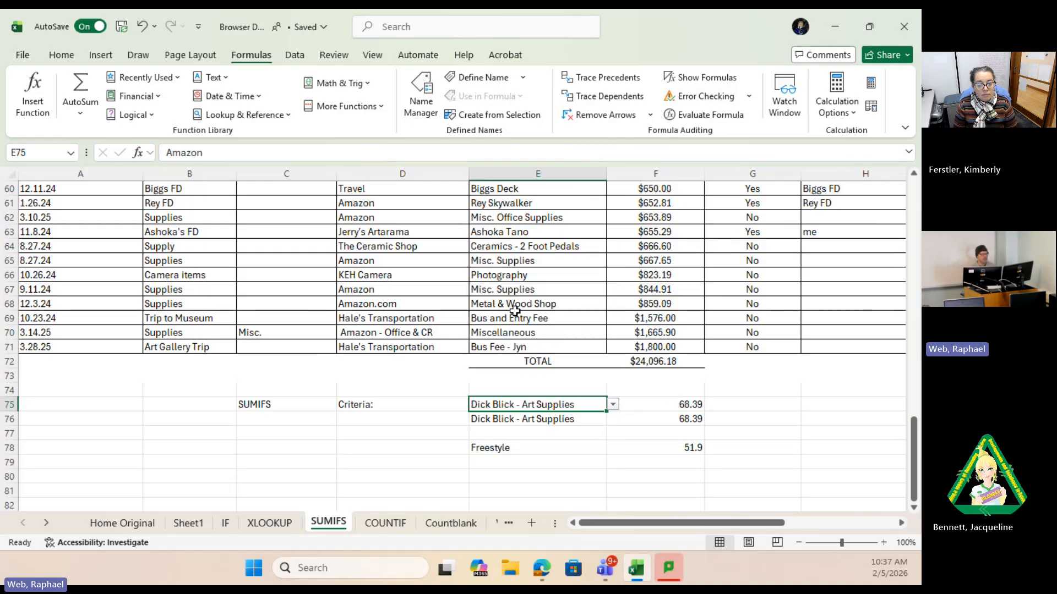
pyautogui.click(613, 404)
pyautogui.click(502, 378)
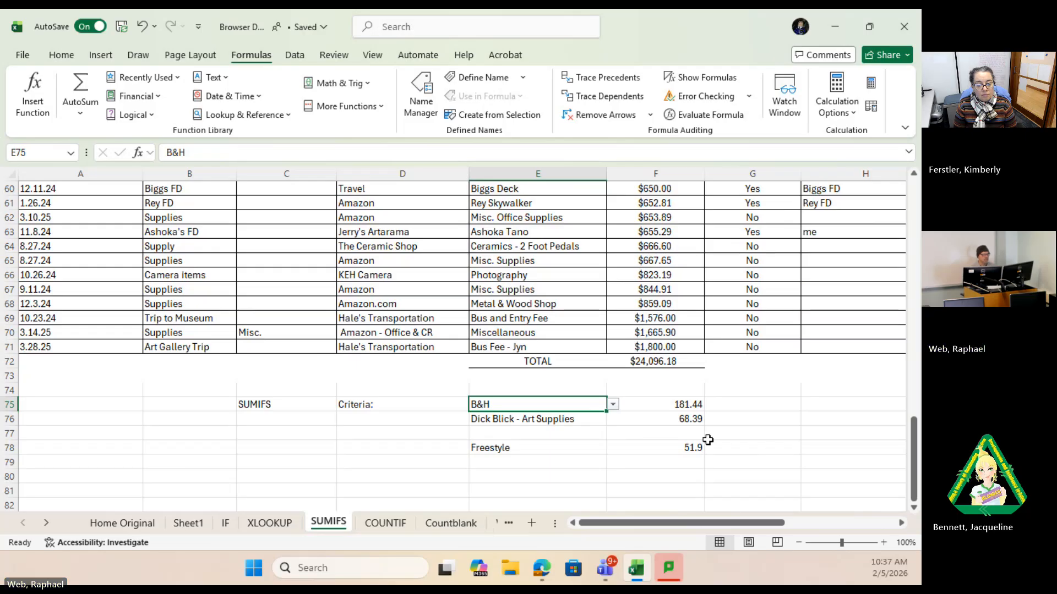
# Step: Review the SUMIFS formula in F78 and its criterion cell E78, and delete the formula from F78
pyautogui.click(687, 450)
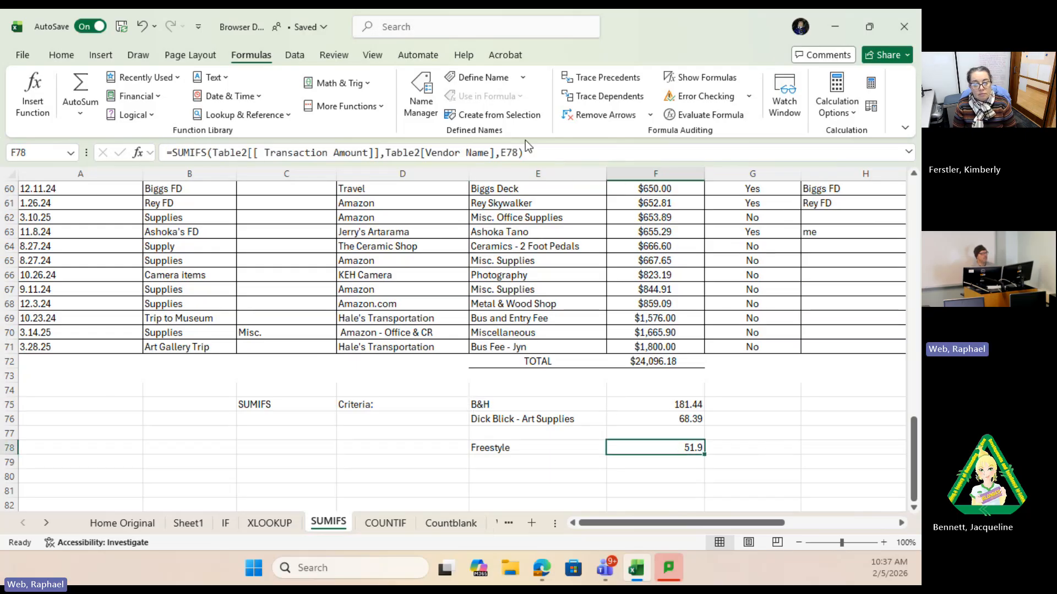
pyautogui.click(527, 446)
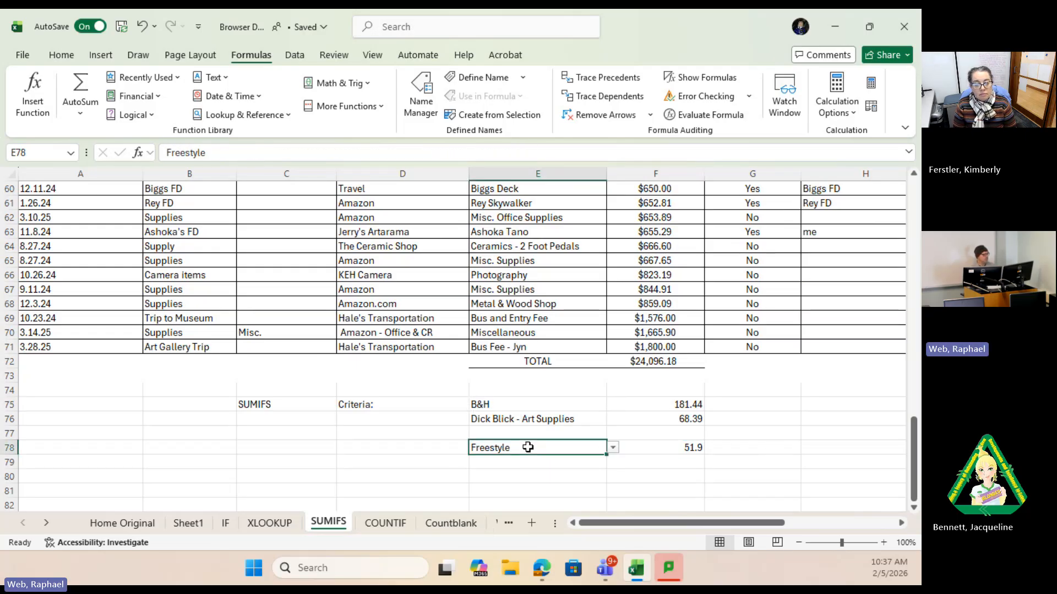
pyautogui.click(677, 452)
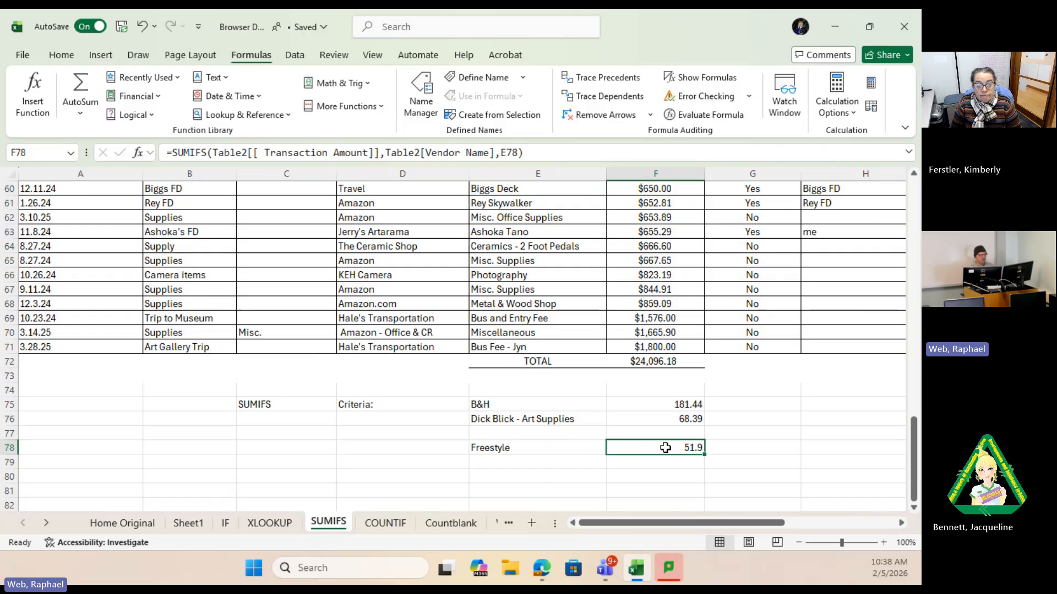
pyautogui.press('Delete')
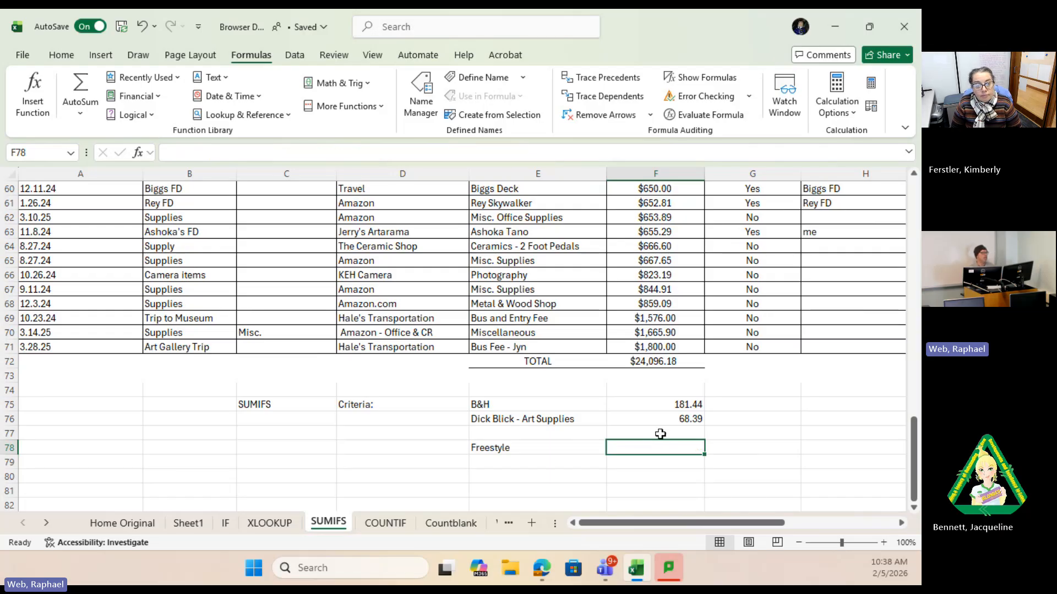
# Step: Enter "sumifs" as the function search text and insert the SUMIFS function into the emptied cell F78
pyautogui.click(30, 92)
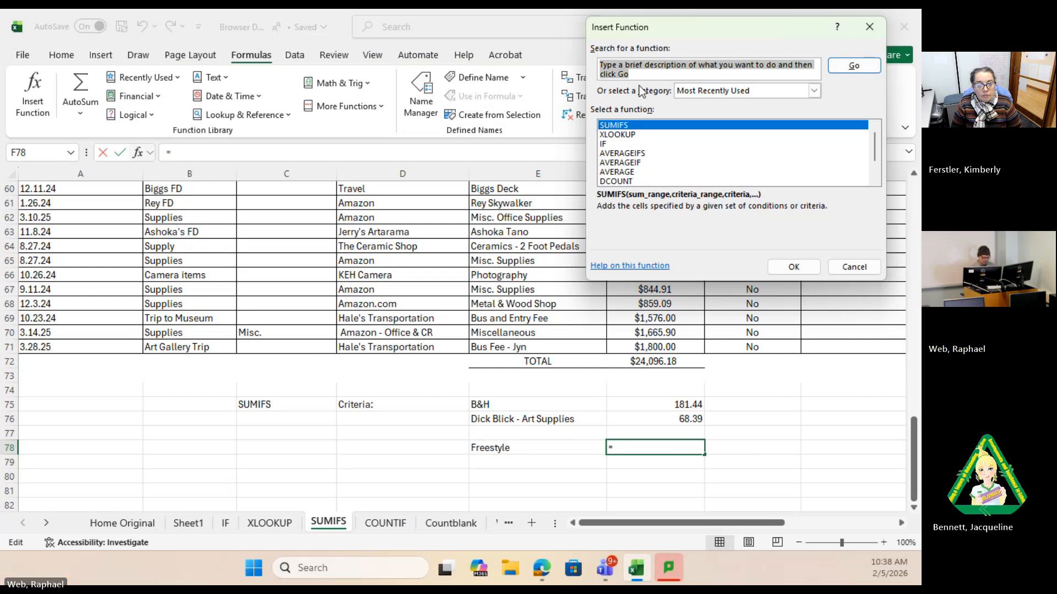
pyautogui.write('sumi')
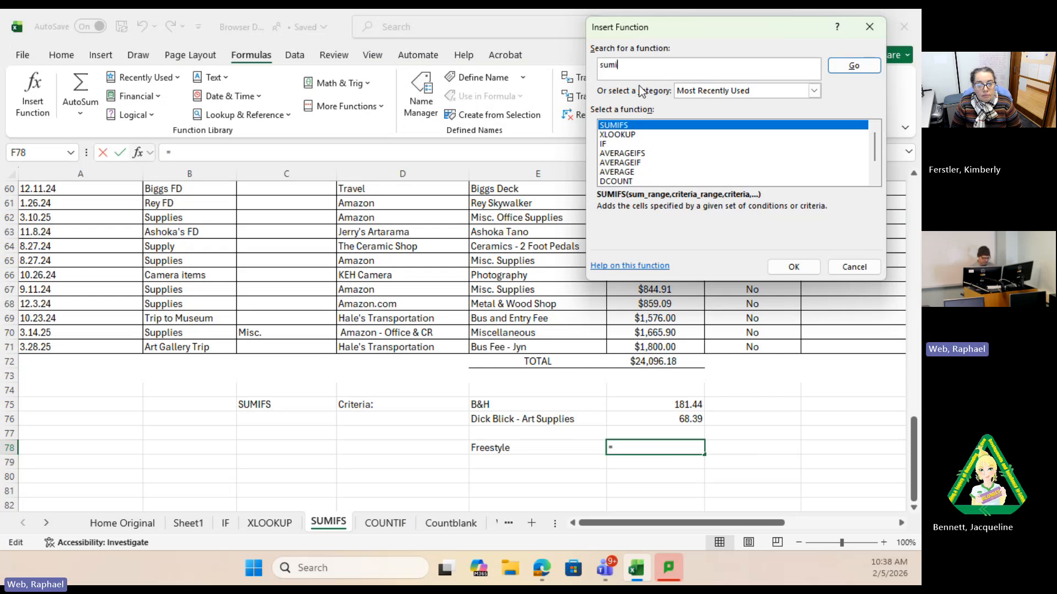
pyautogui.write('fs')
pyautogui.doubleClick(742, 126)
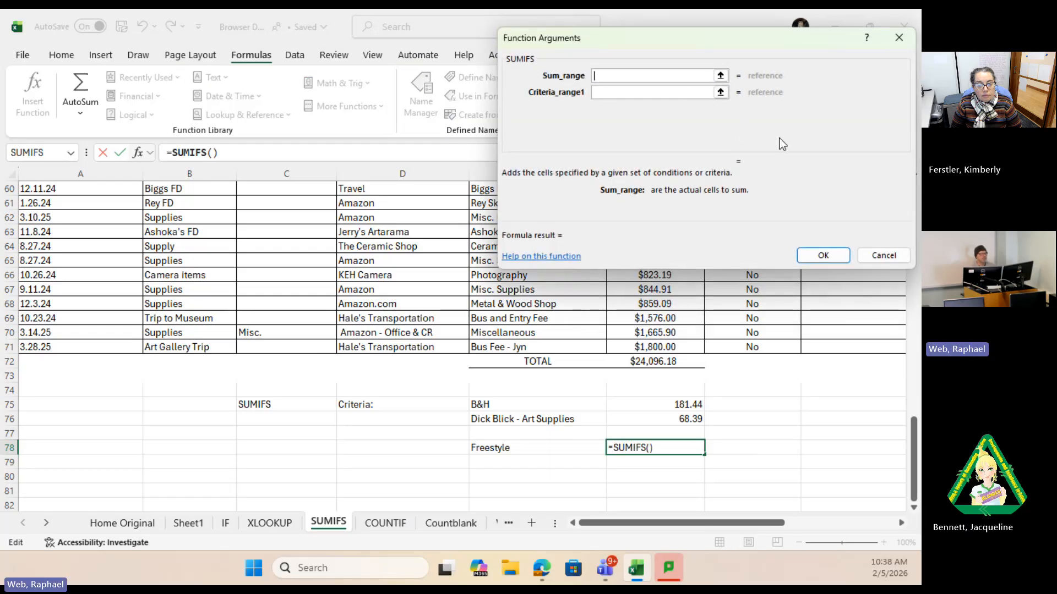
# Step: Select the Transaction Amount values in F2:F71 as the Sum_range of the new SUMIFS function
pyautogui.click(721, 76)
pyautogui.moveTo(672, 348); pyautogui.dragTo(654, 232)
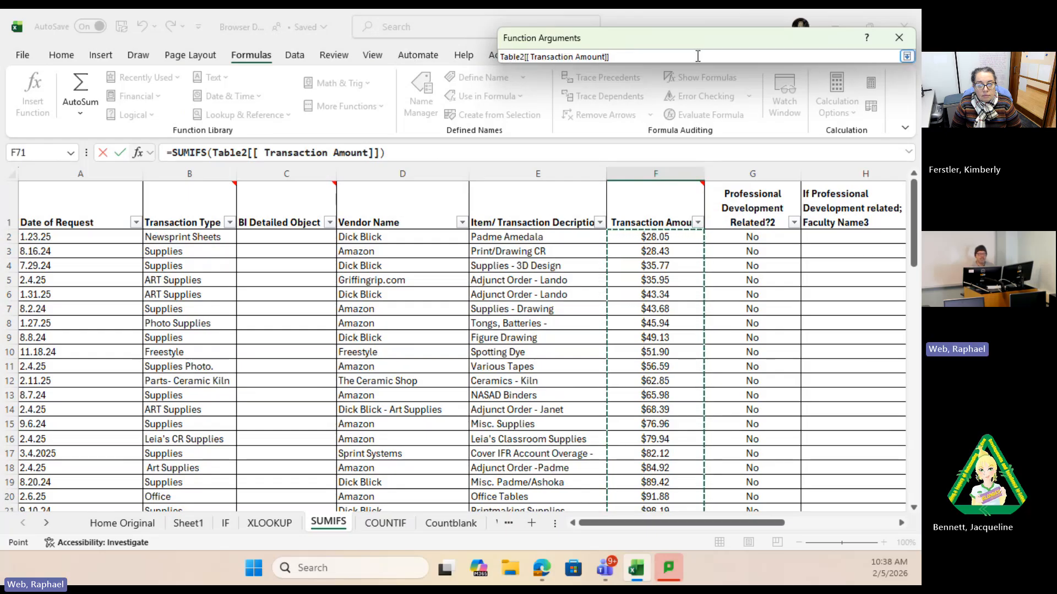
pyautogui.click(907, 56)
# Step: Select the Vendor Name values in D2:D71 as Criteria_range1 of the new SUMIFS function
pyautogui.click(644, 94)
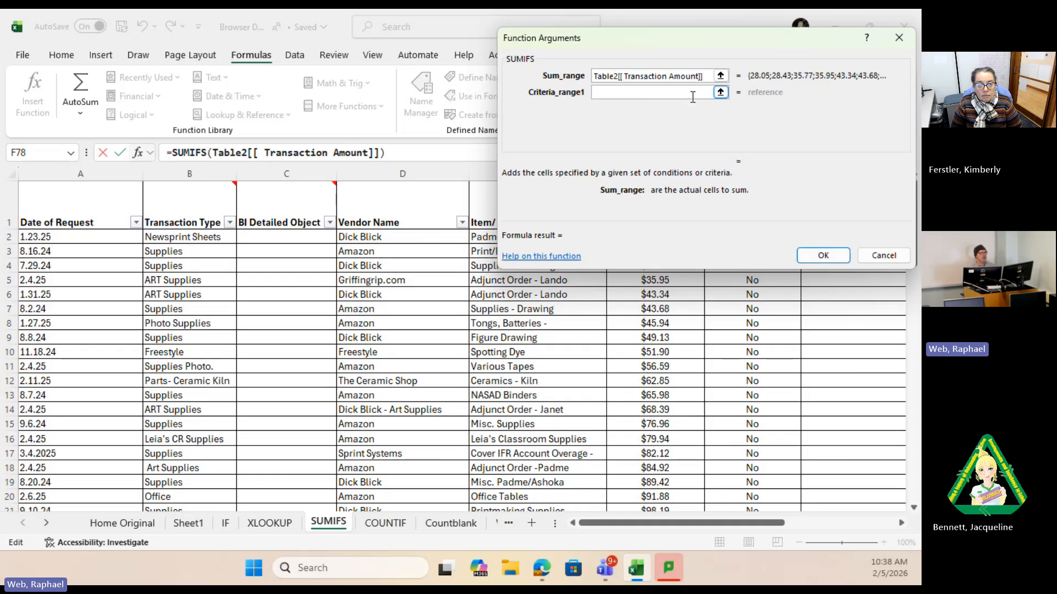
pyautogui.click(720, 92)
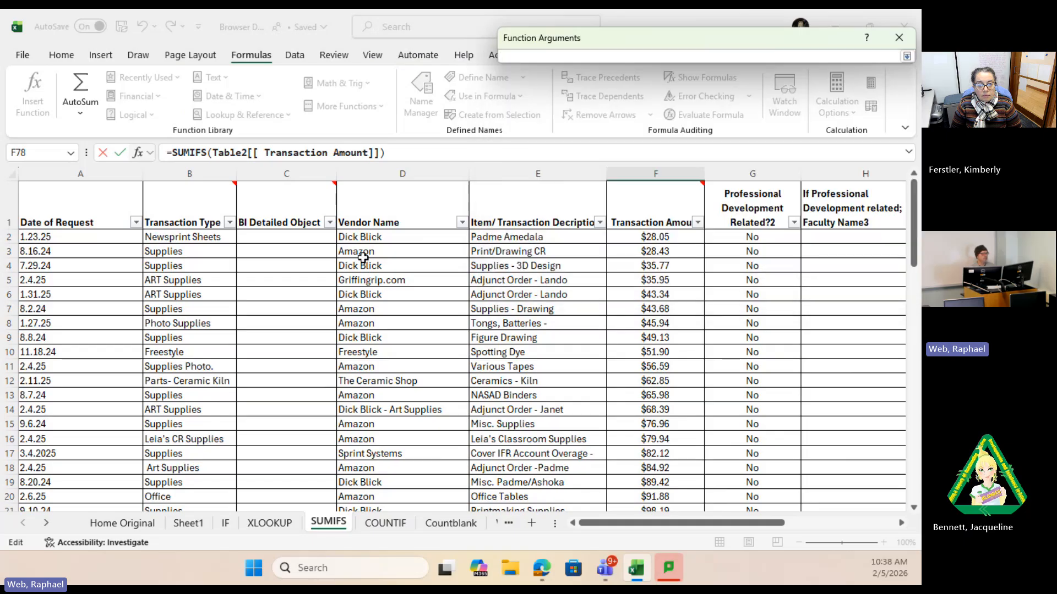
pyautogui.moveTo(374, 238); pyautogui.dragTo(465, 509)
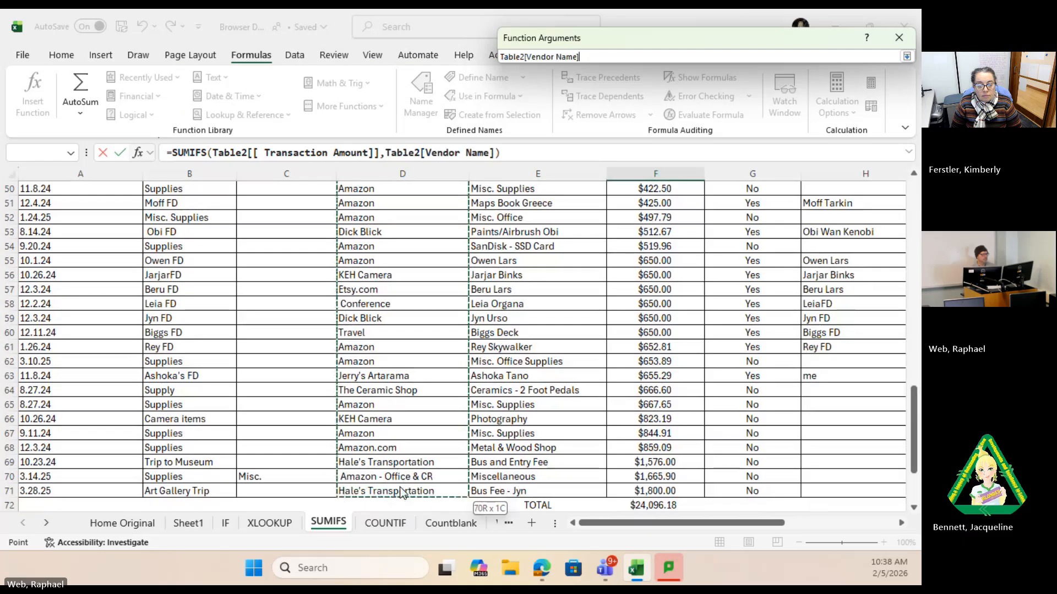
# Step: Set cell E78 as Criteria1 of the SUMIFS function and enter the finished formula in F78
pyautogui.click(907, 56)
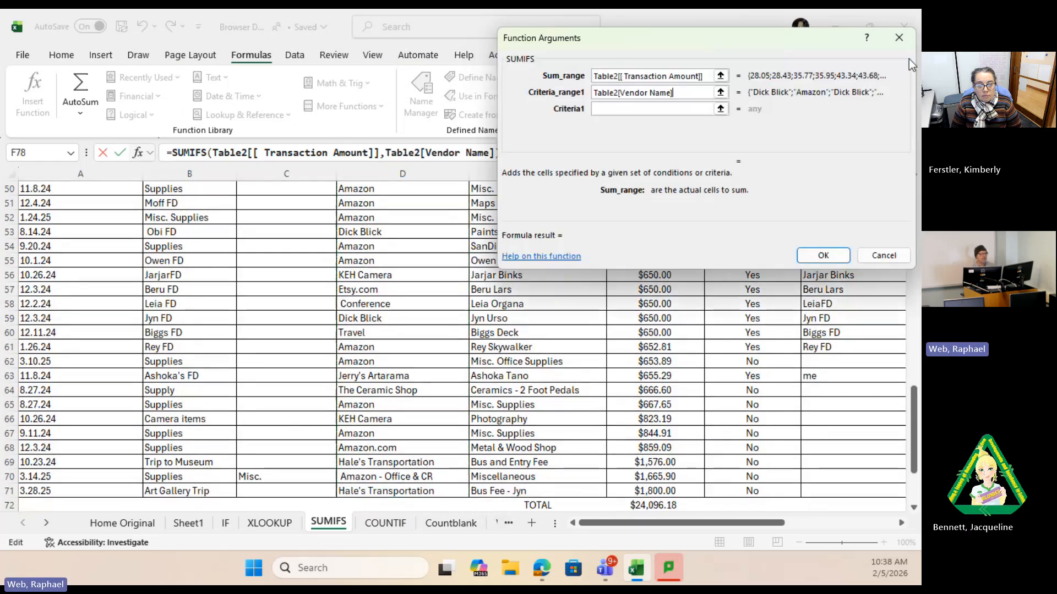
pyautogui.click(639, 110)
pyautogui.scroll(-3, 613, 319)
pyautogui.click(520, 462)
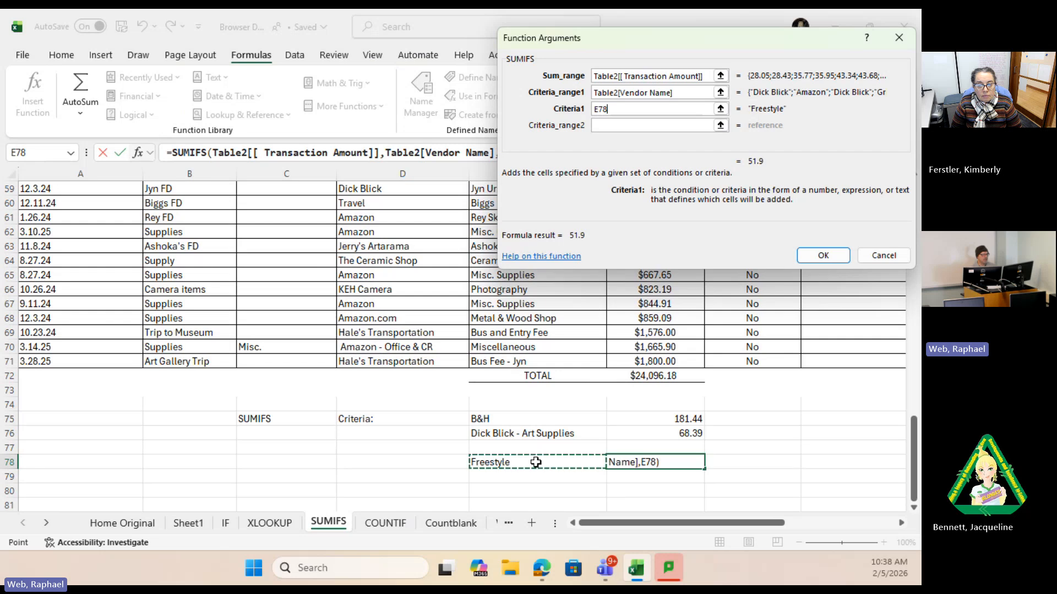
pyautogui.click(822, 260)
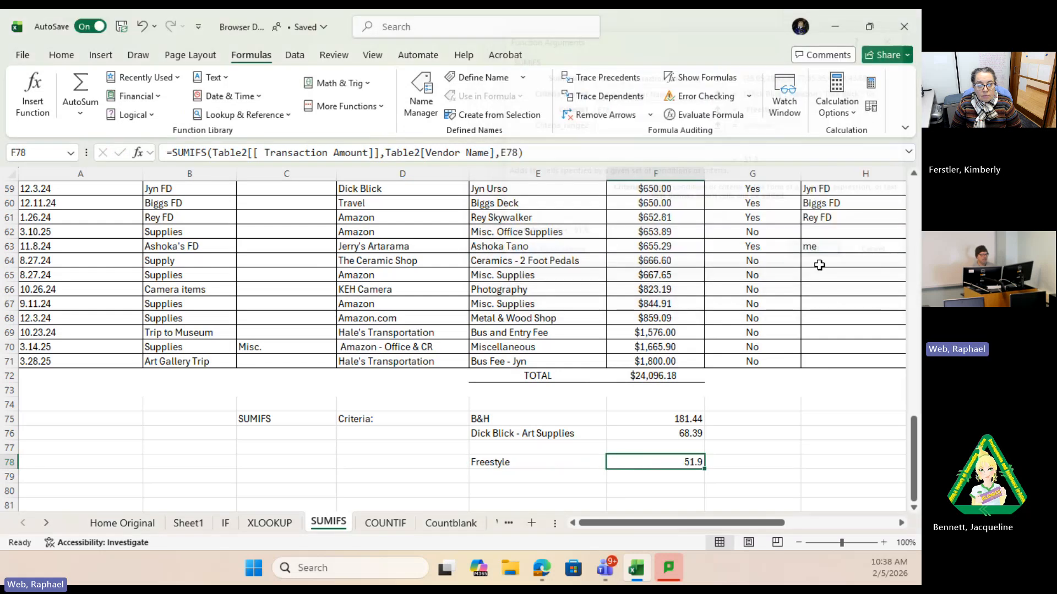
# Step: Choose Amazon from the vendor dropdown in E78
pyautogui.click(561, 463)
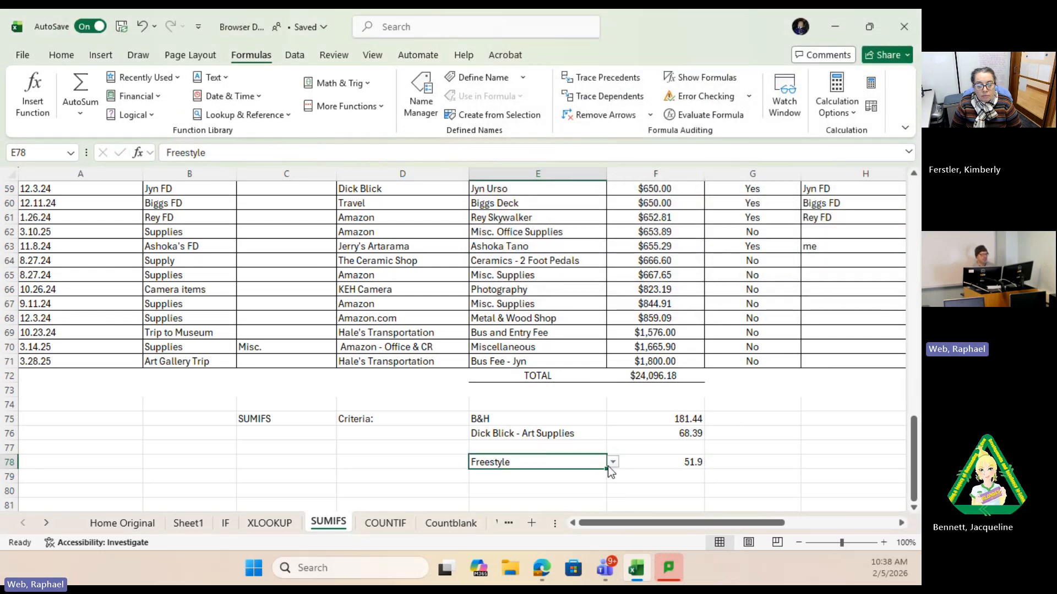
pyautogui.click(612, 463)
pyautogui.click(520, 325)
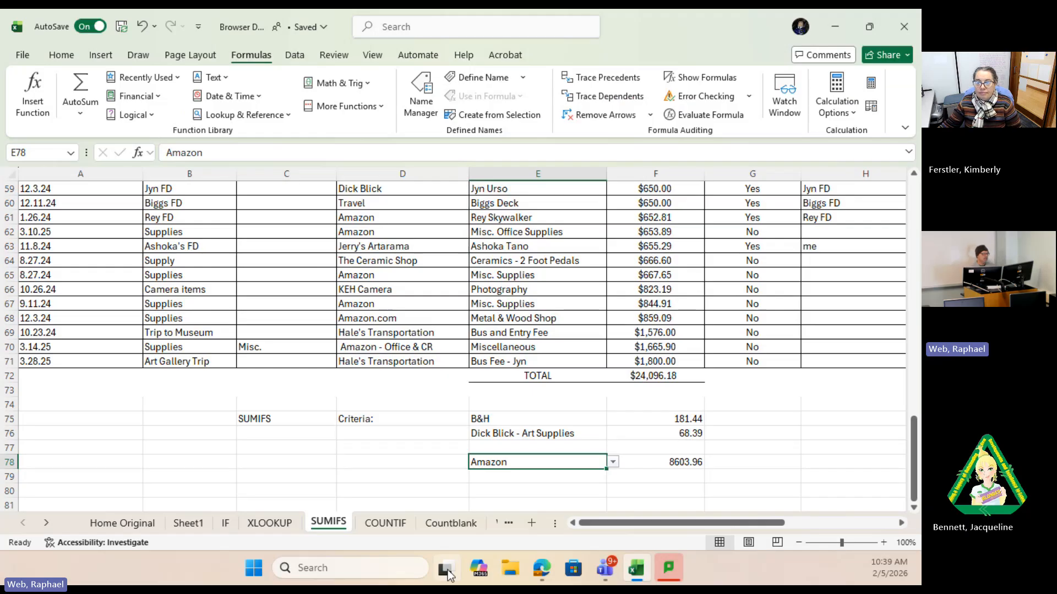
# Step: Switch to the COUNTIF sheet and review its transaction table and the existing COUNTIF formula in D79
pyautogui.click(385, 522)
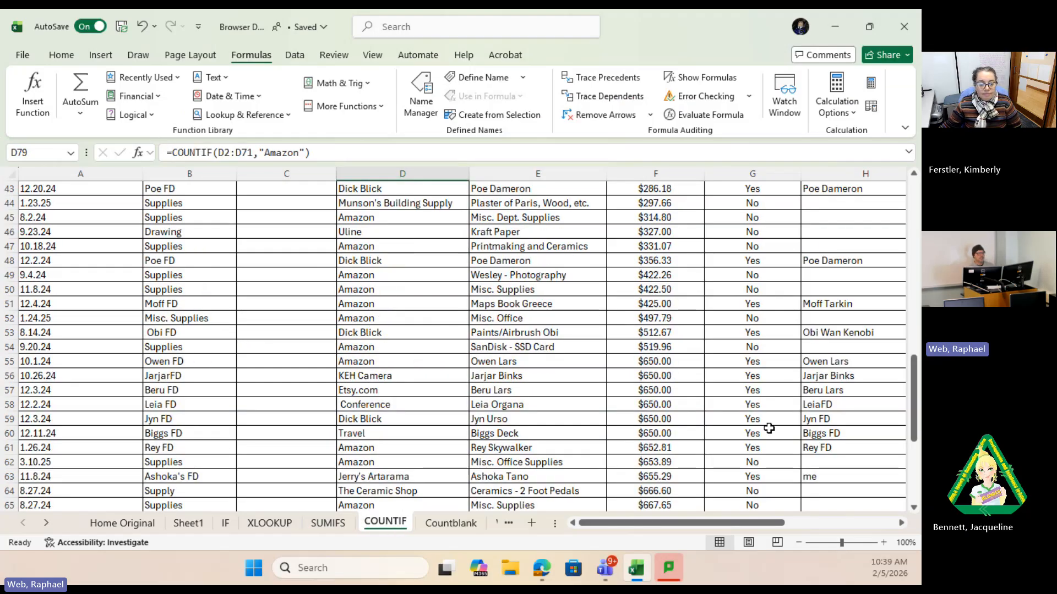
pyautogui.scroll(14, 765, 435)
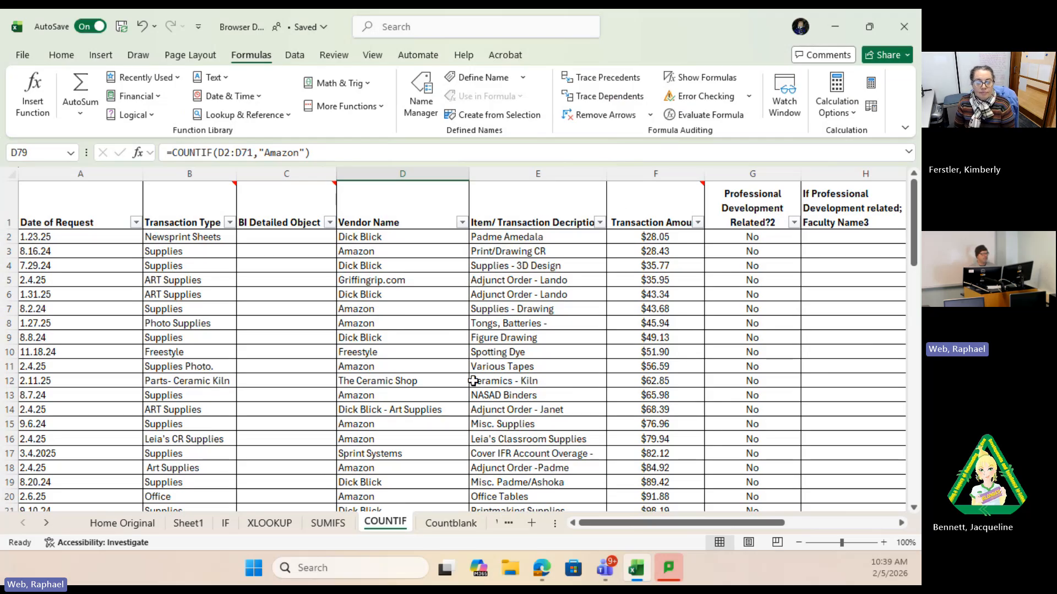
pyautogui.scroll(-4, 447, 407)
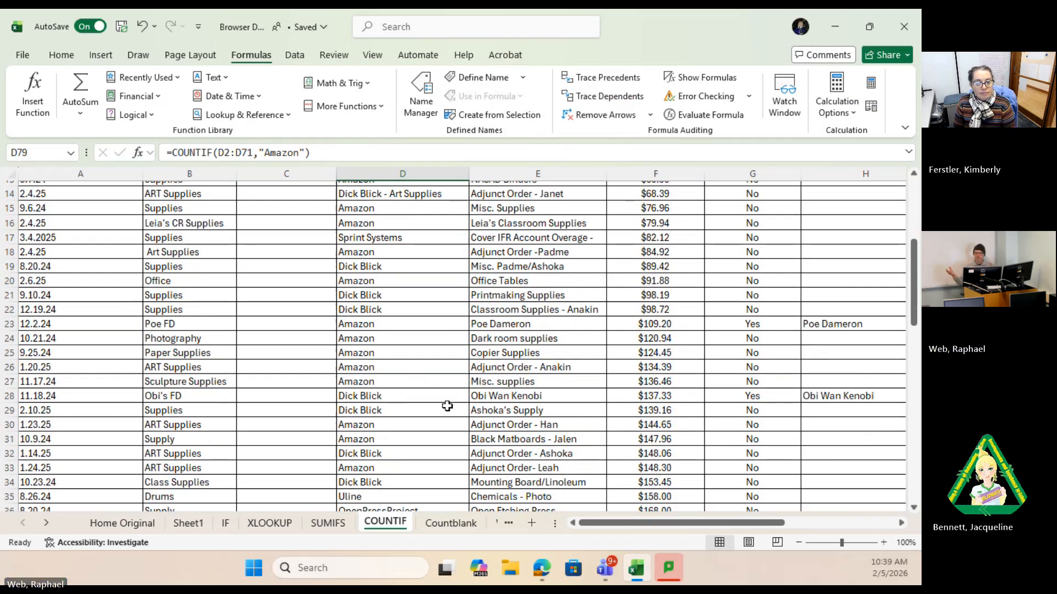
pyautogui.scroll(-15, 450, 397)
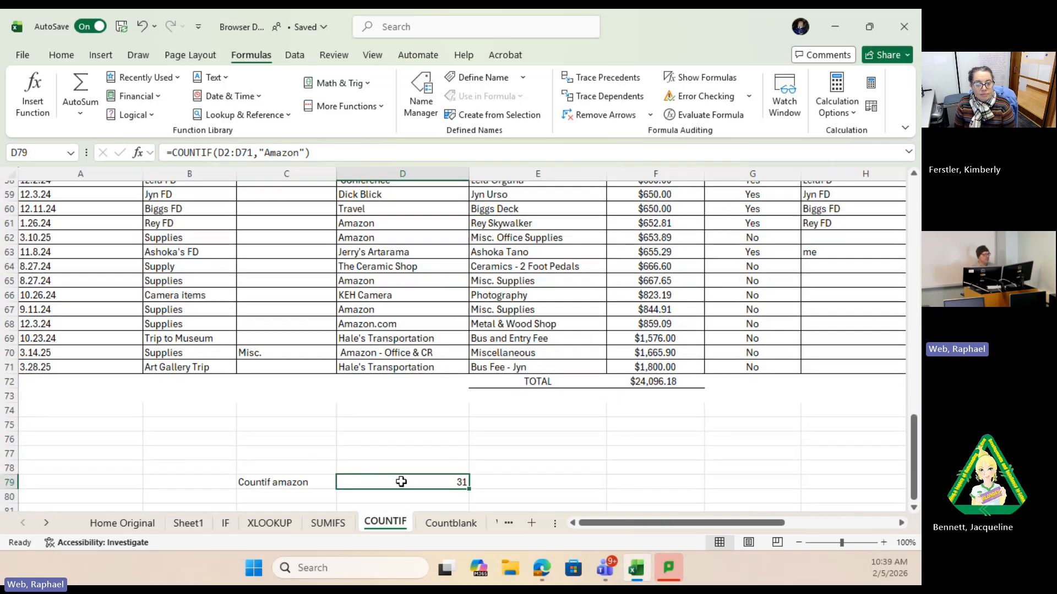
pyautogui.click(287, 482)
pyautogui.click(382, 485)
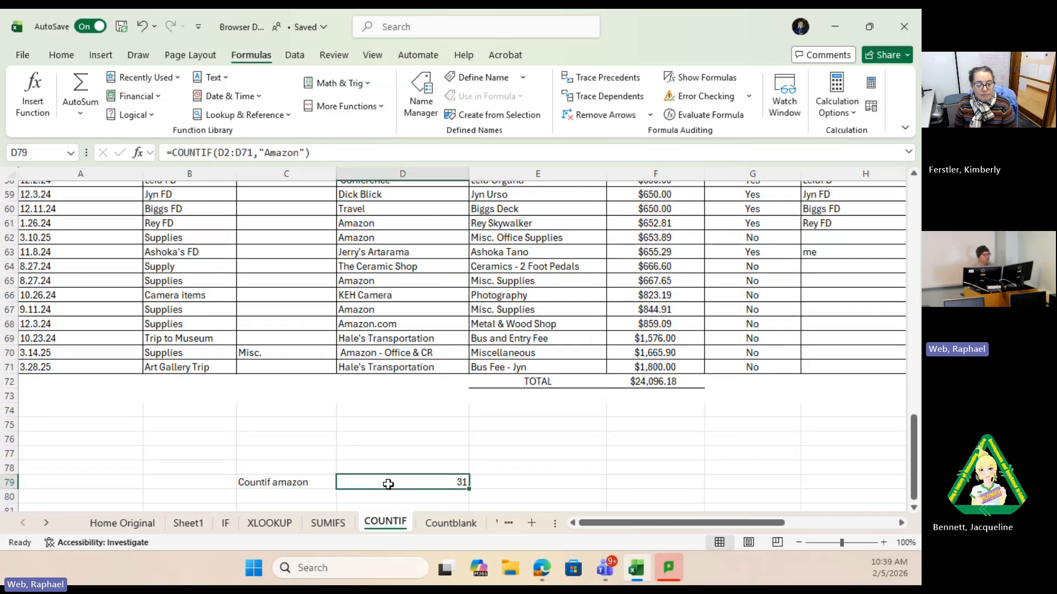
pyautogui.scroll(-1, 319, 465)
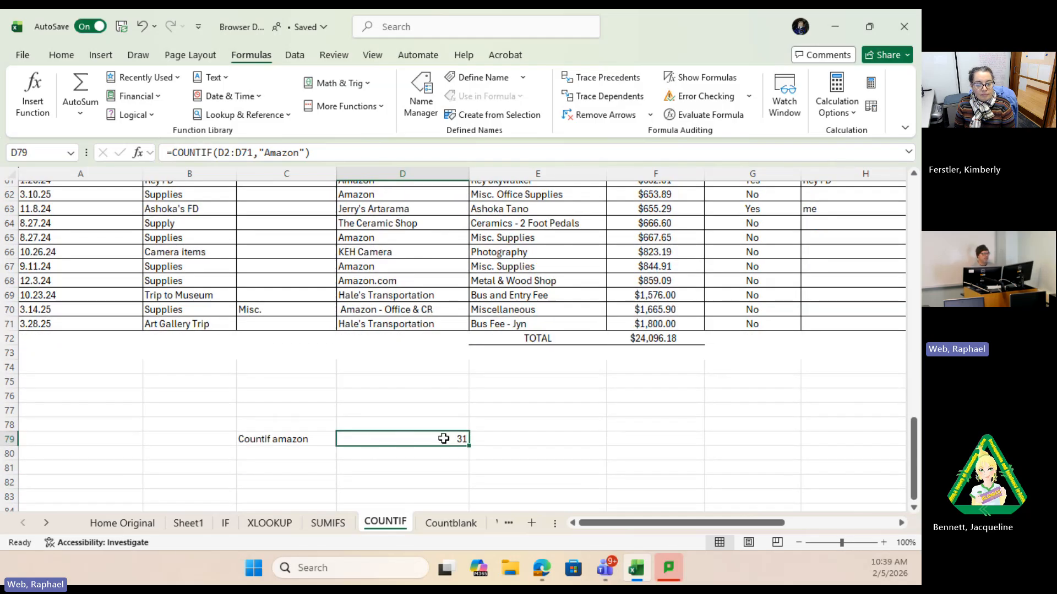
# Step: Enter the label "Amazon" in cell C81, two rows below the "Countif amazon" label
pyautogui.click(280, 454)
pyautogui.click(278, 466)
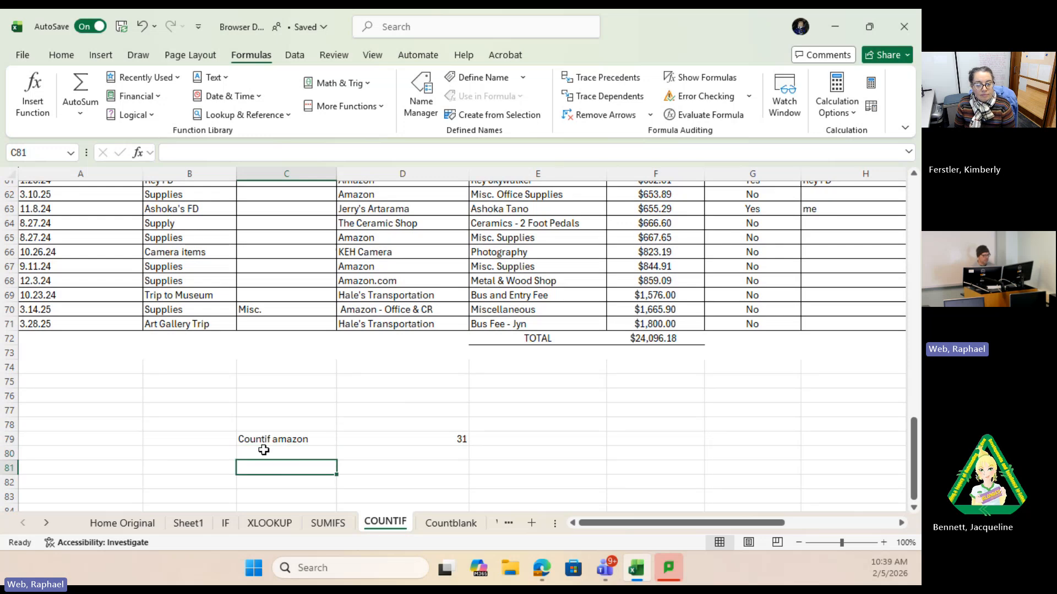
pyautogui.write('Amazon')
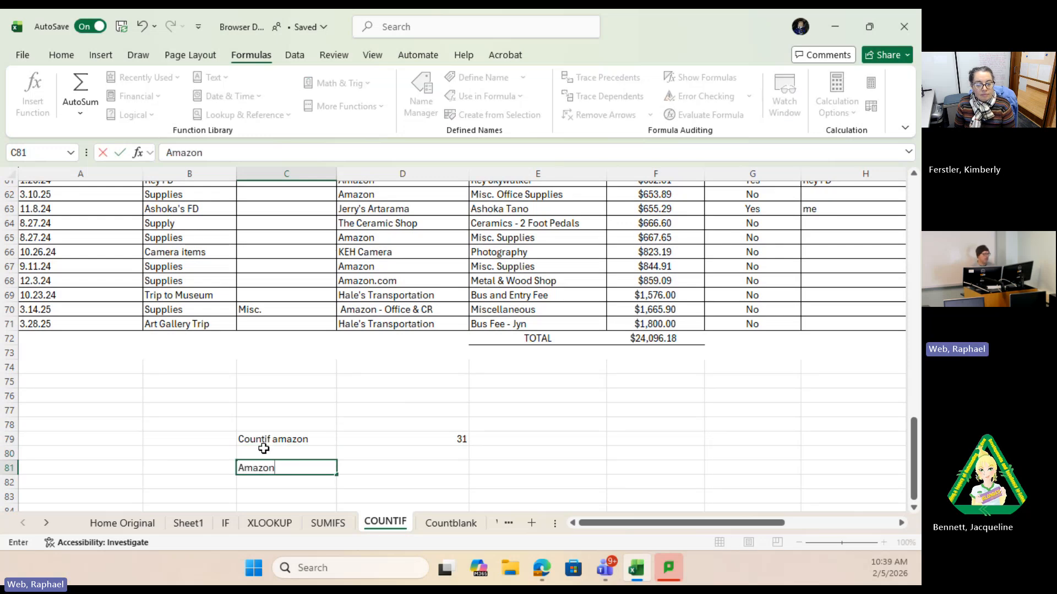
# Step: Search for the function "countif" and insert COUNTIF into cell D81
pyautogui.click(408, 468)
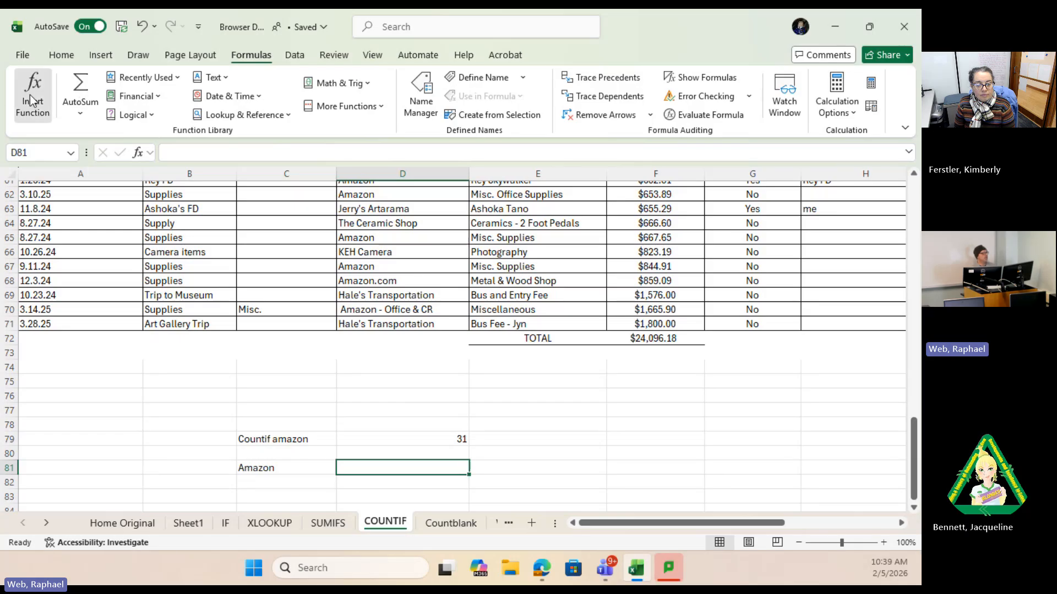
pyautogui.click(31, 100)
pyautogui.write('count')
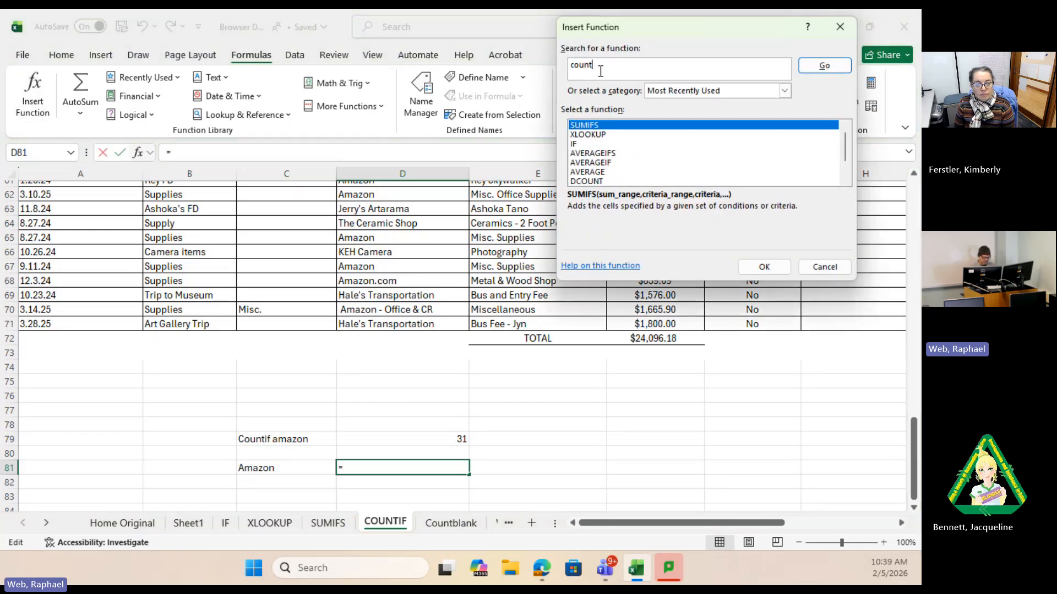
pyautogui.write('if')
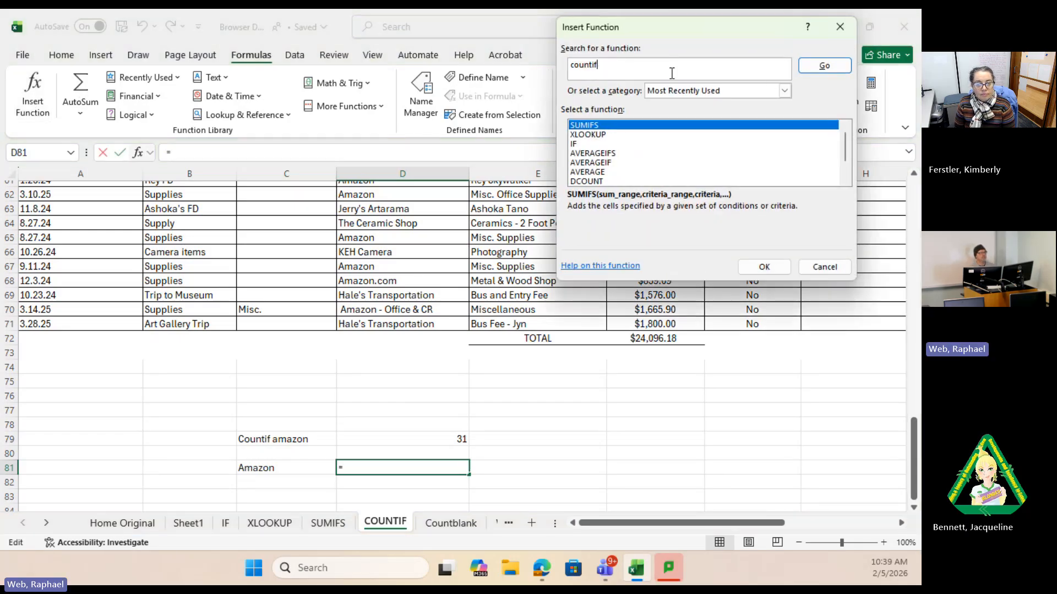
pyautogui.click(823, 66)
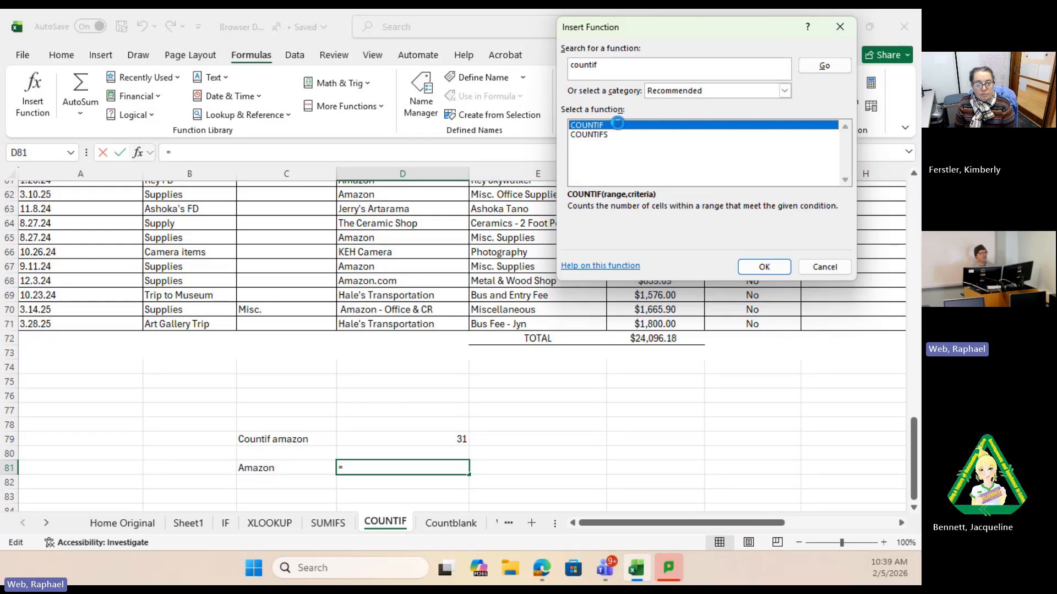
pyautogui.doubleClick(620, 126)
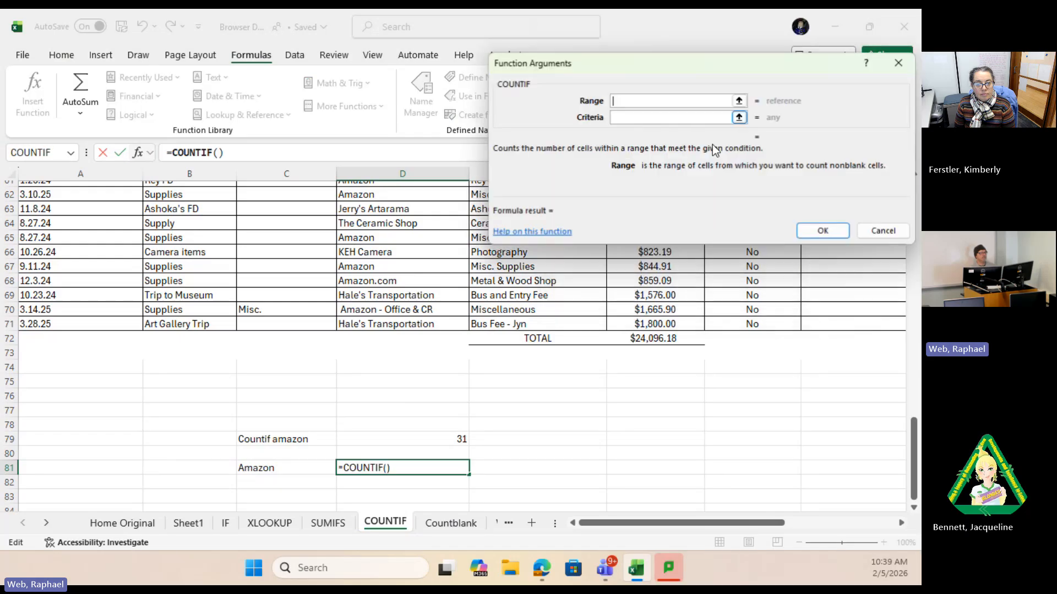
# Step: Select the Vendor Name values in D2:D71 as the Range of the COUNTIF function
pyautogui.click(739, 101)
pyautogui.moveTo(406, 317); pyautogui.dragTo(401, 236)
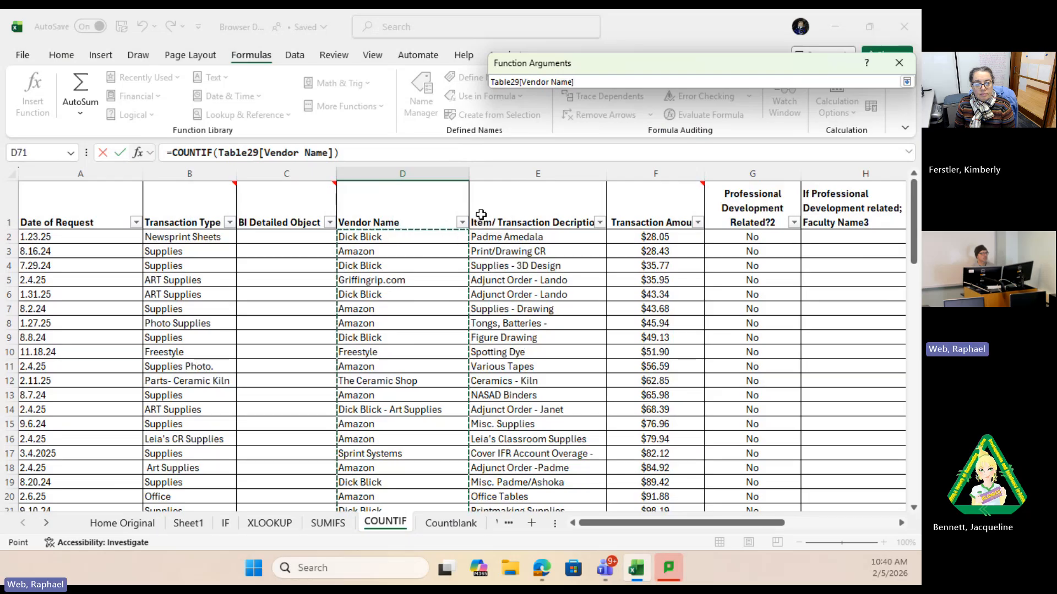
pyautogui.click(907, 81)
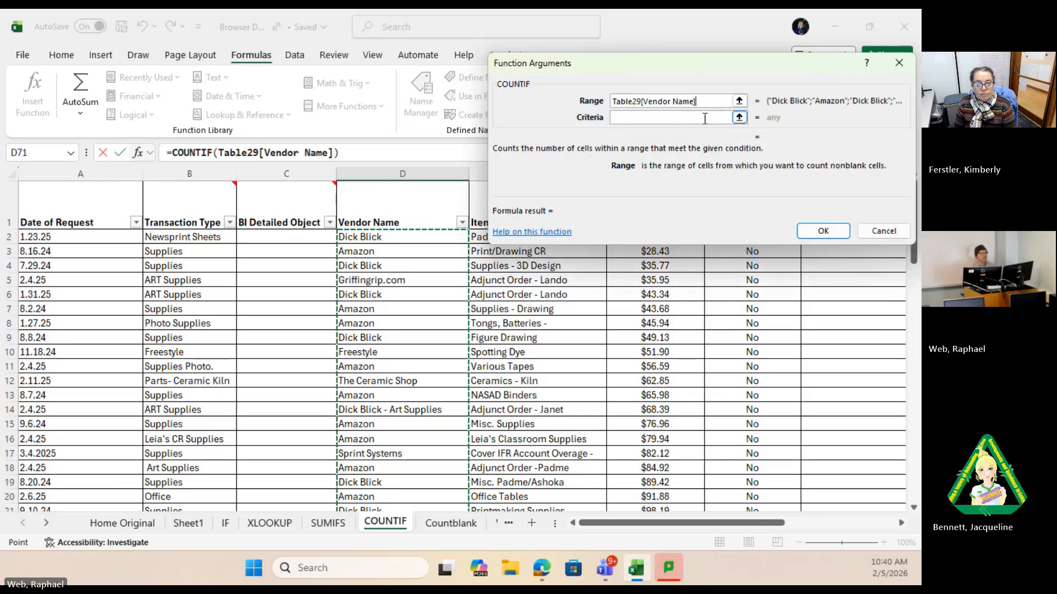
# Step: Set the COUNTIF Criteria to "Amazon" and enter the finished formula in D81
pyautogui.click(688, 118)
pyautogui.write('Amazon')
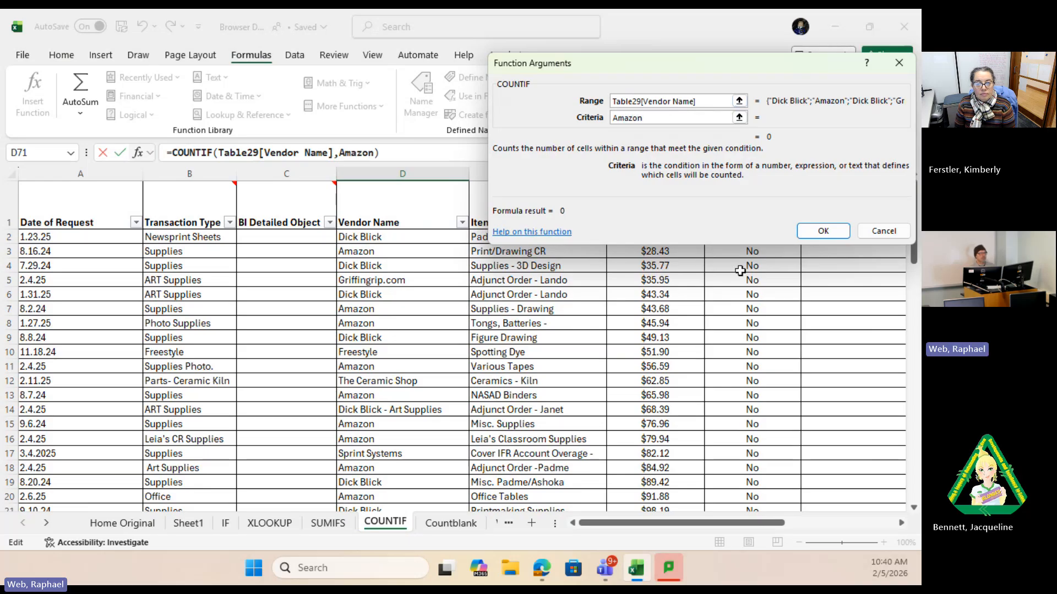
pyautogui.click(823, 232)
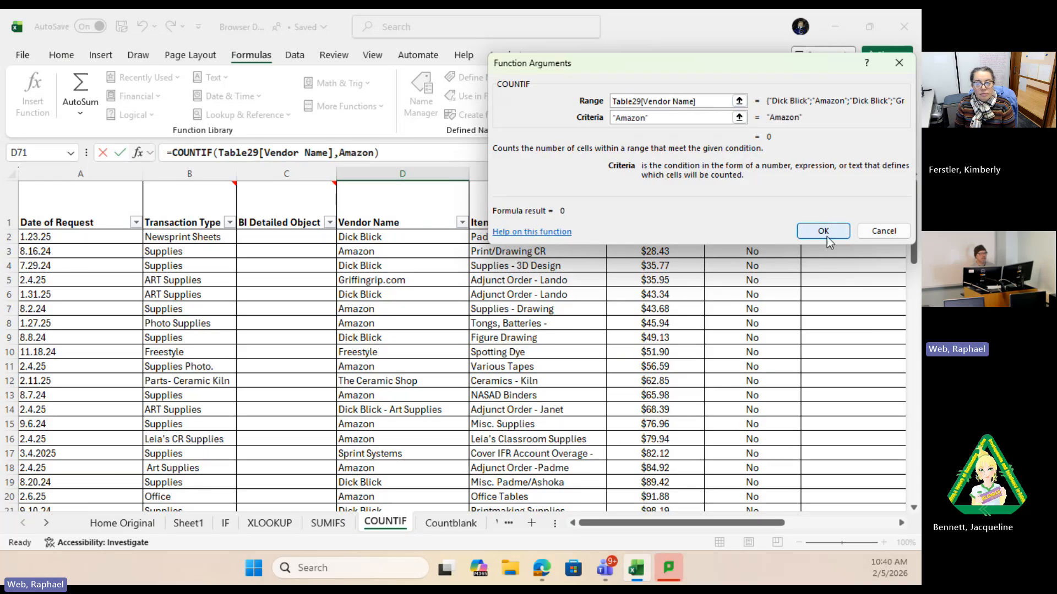
pyautogui.scroll(-2, 434, 469)
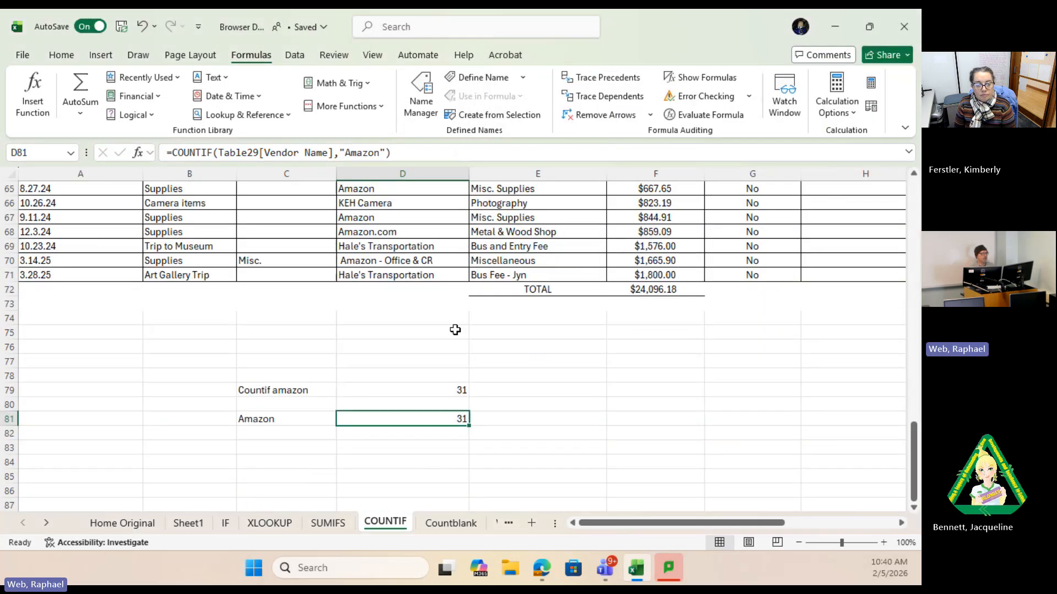
# Step: Check the vendor entries in D70 and D71, and change the COUNTIF criterion in D81 to "Amazon*"
pyautogui.scroll(1, 456, 331)
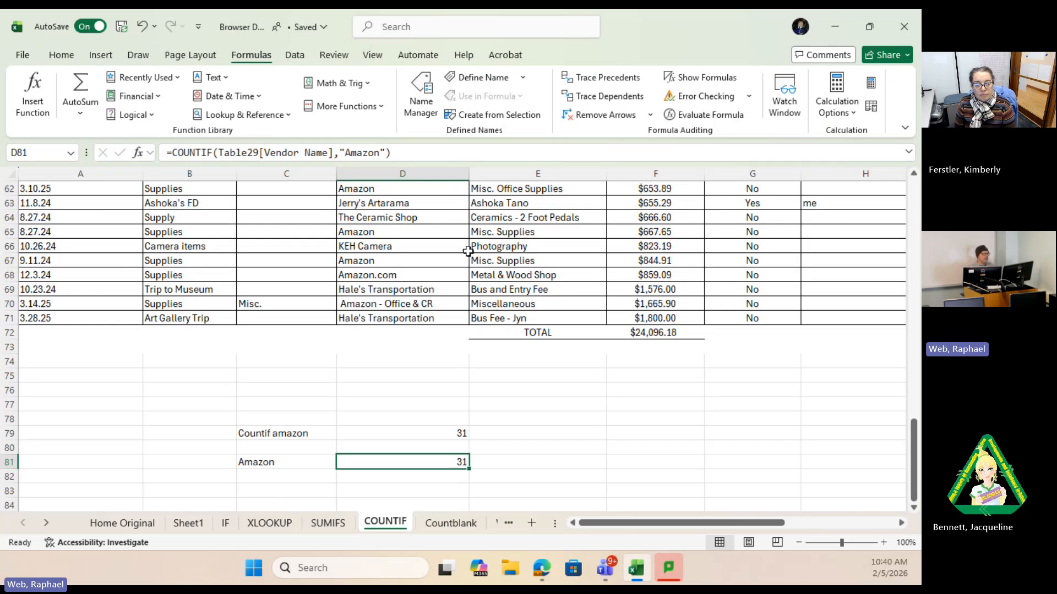
pyautogui.scroll(3, 377, 264)
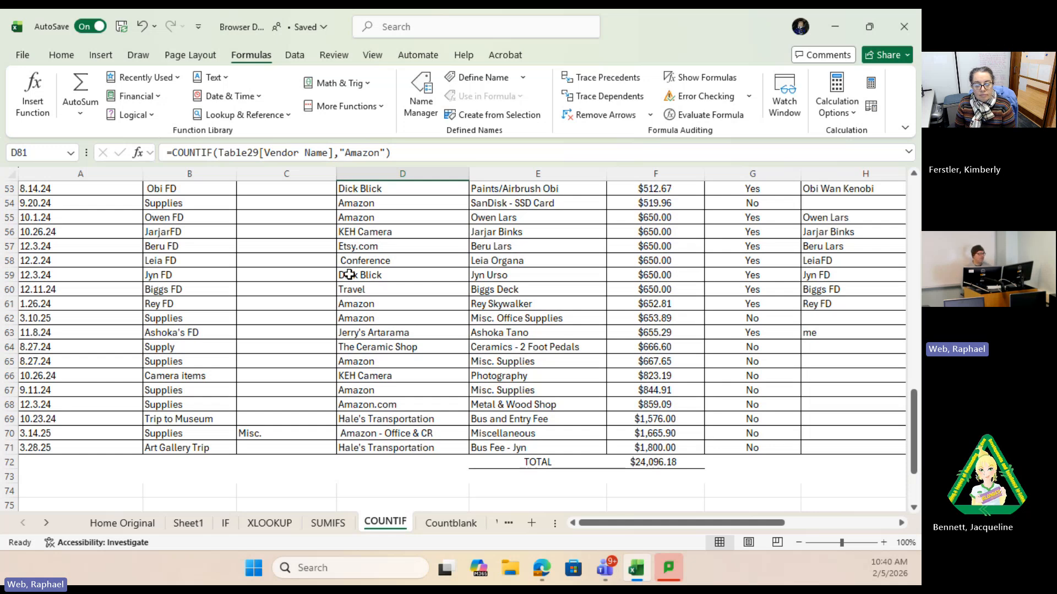
pyautogui.click(428, 444)
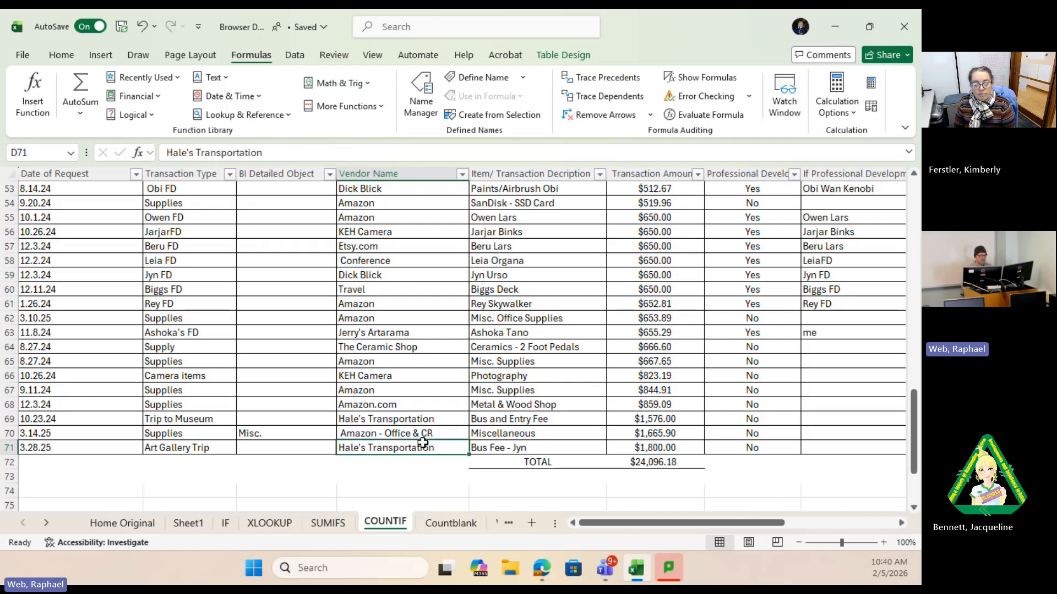
pyautogui.click(430, 434)
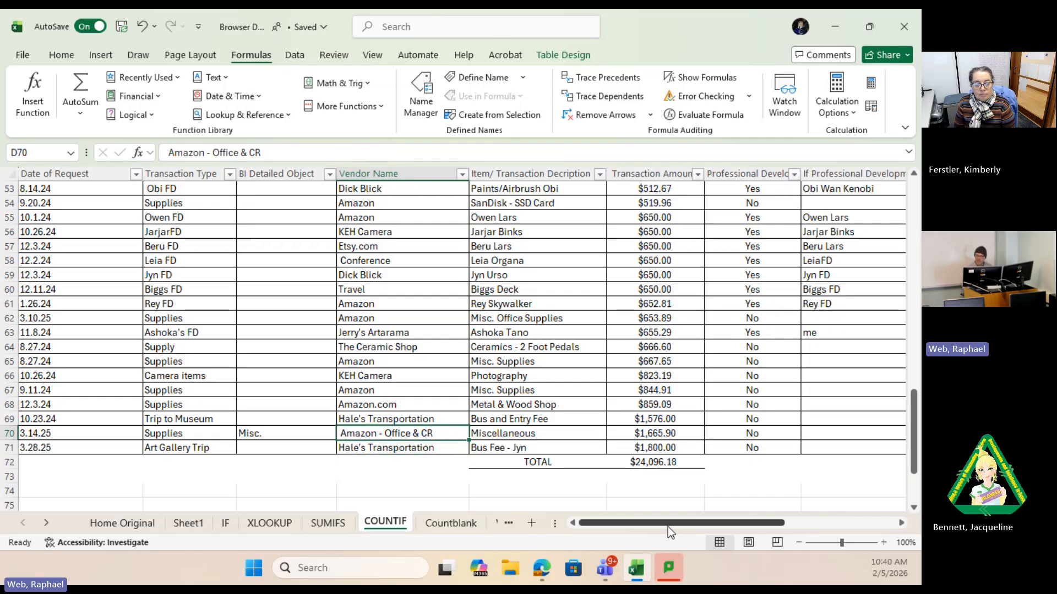
pyautogui.scroll(-3, 609, 389)
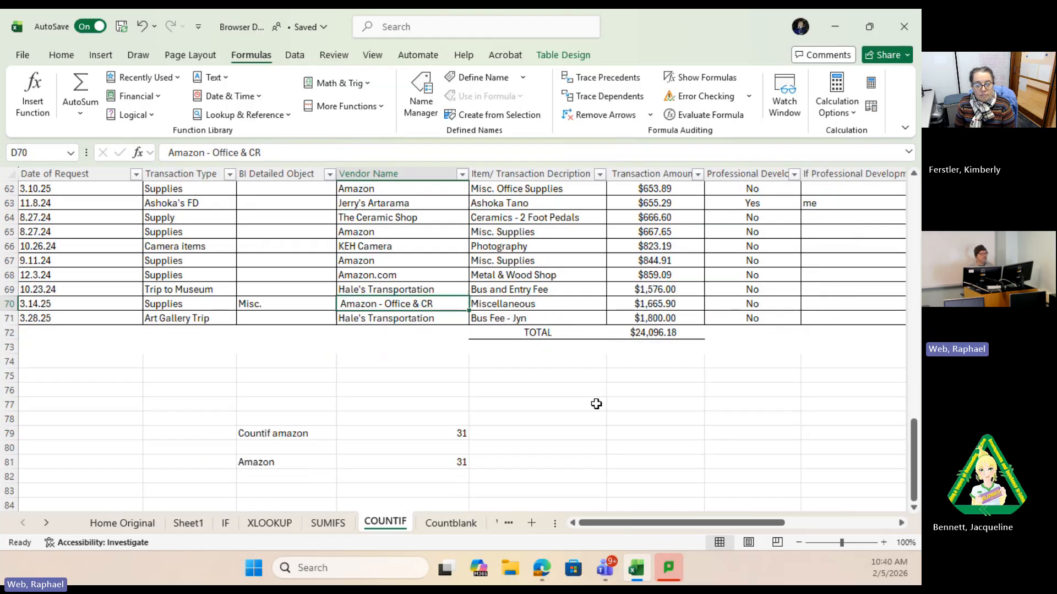
pyautogui.click(434, 464)
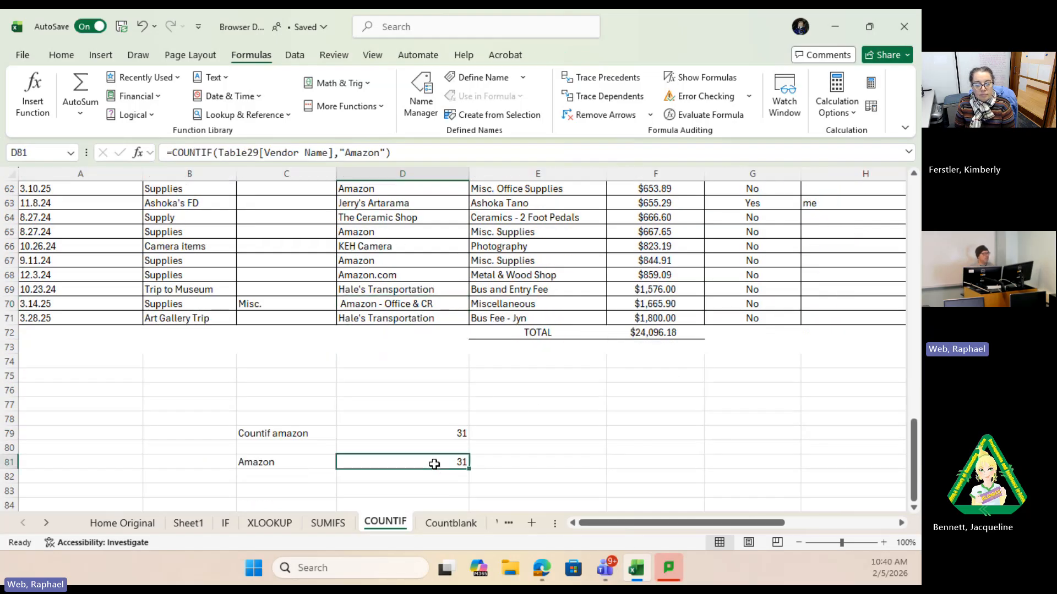
pyautogui.click(381, 152)
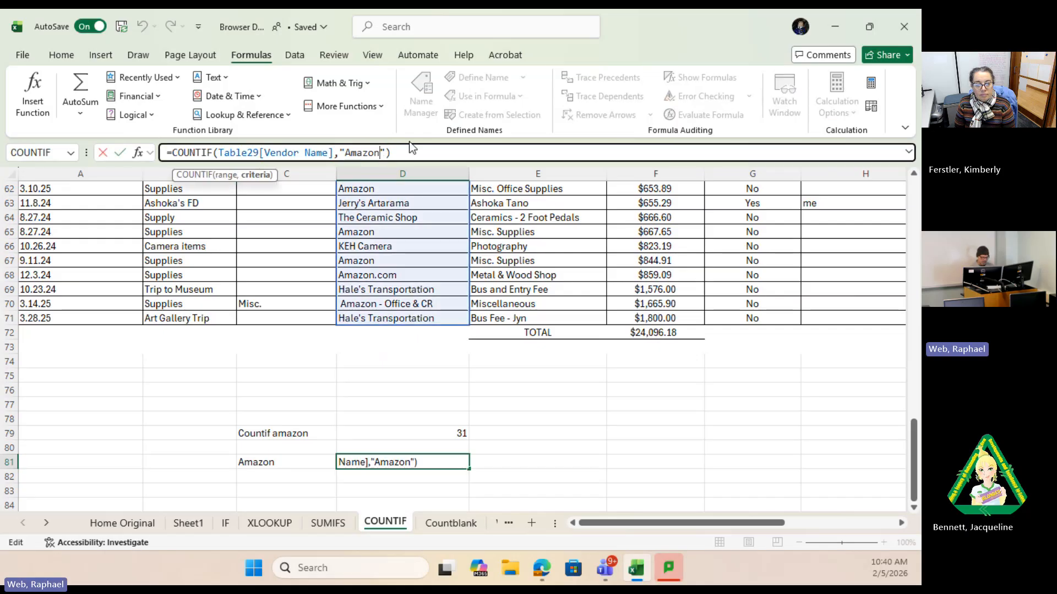
pyautogui.write('*')
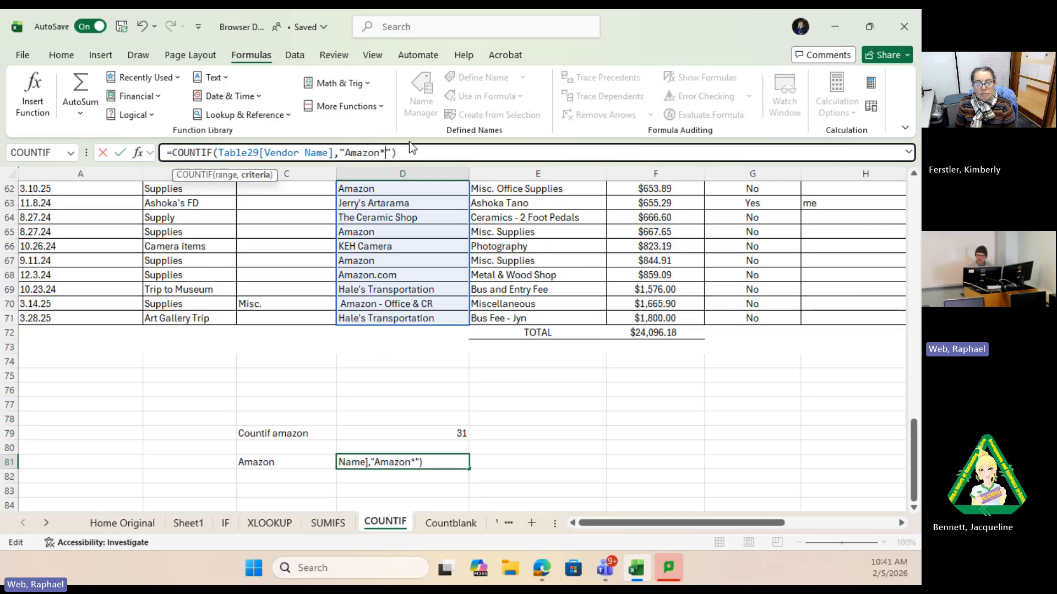
pyautogui.press('Return')
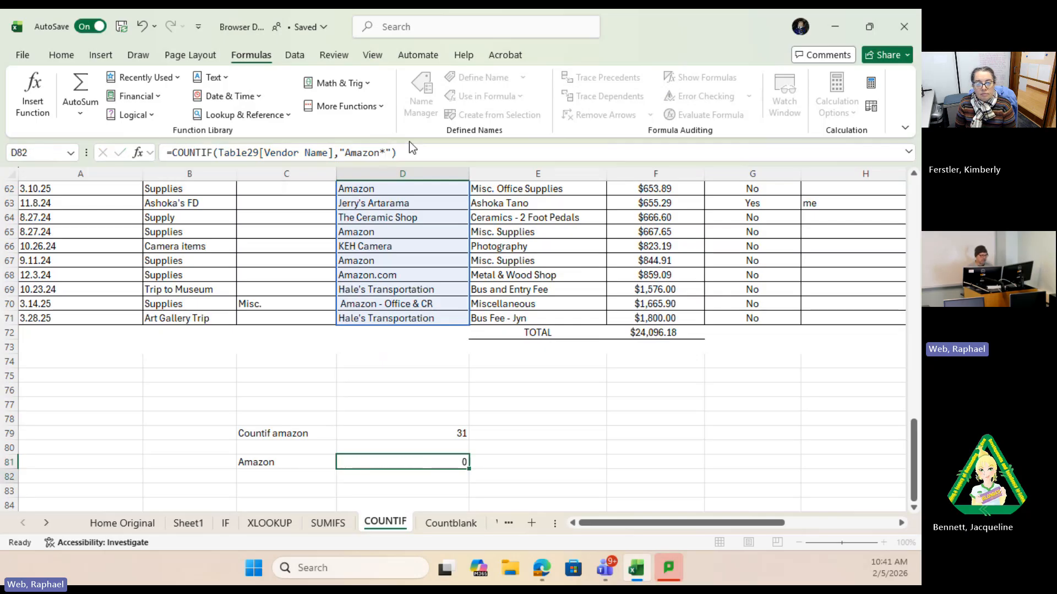
# Step: Change the COUNTIF criterion in D81 to "*Amazon*" so it also matches entries with characters before the word
pyautogui.click(435, 461)
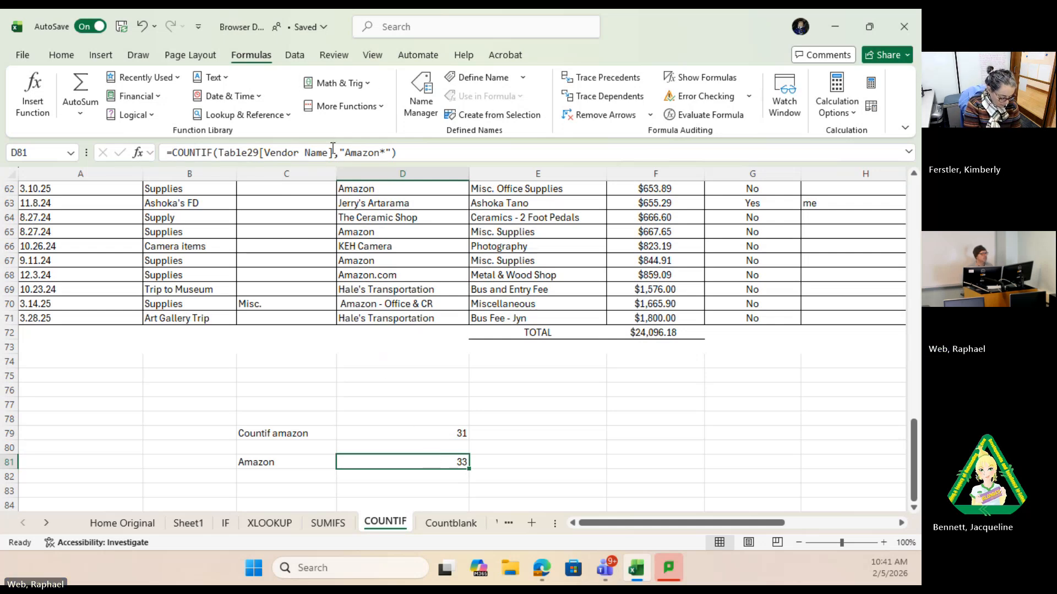
pyautogui.click(347, 147)
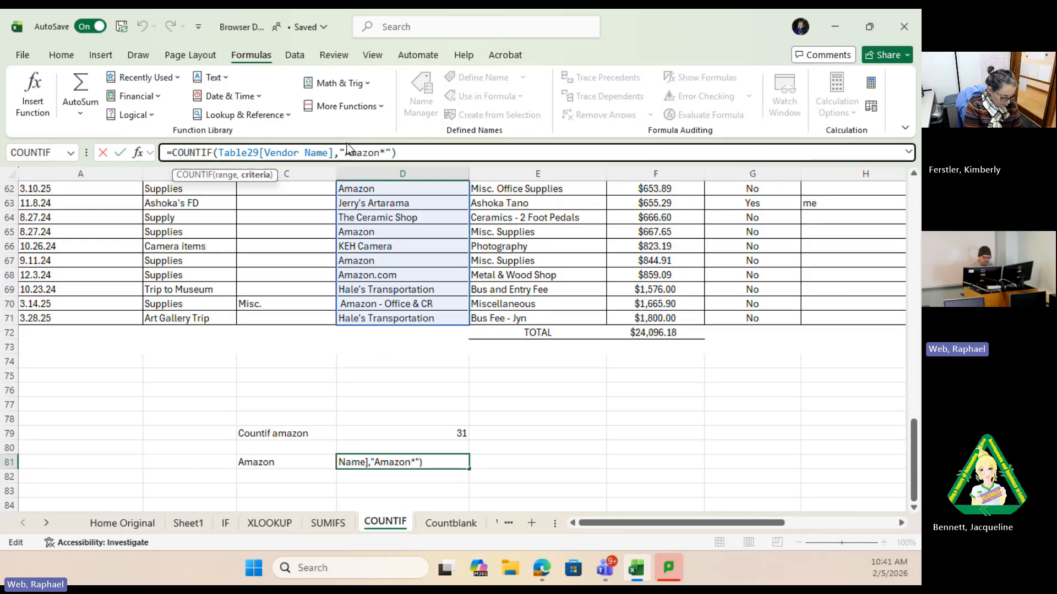
pyautogui.write('*')
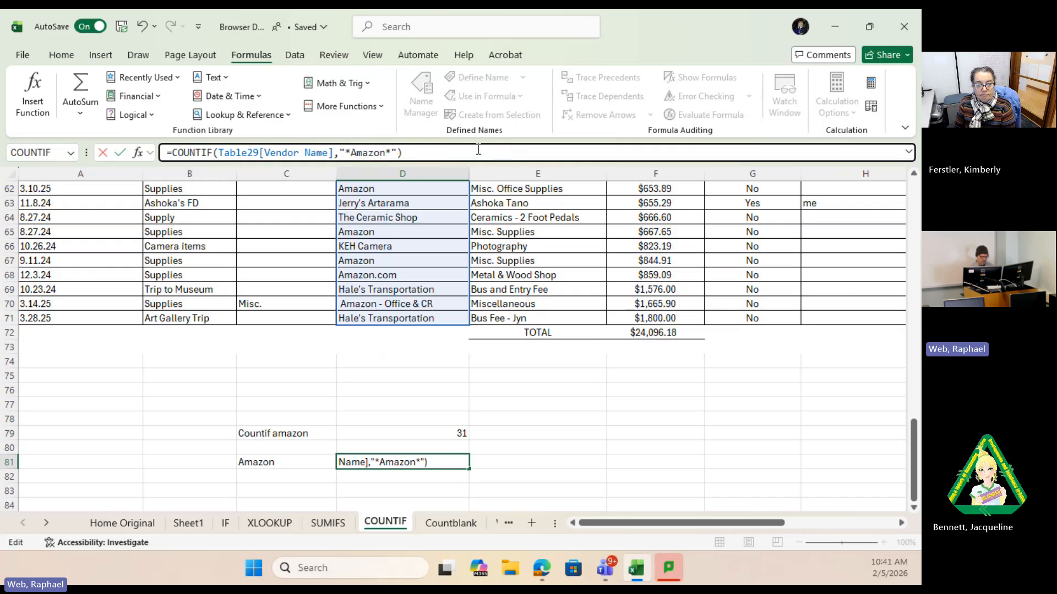
pyautogui.press('Return')
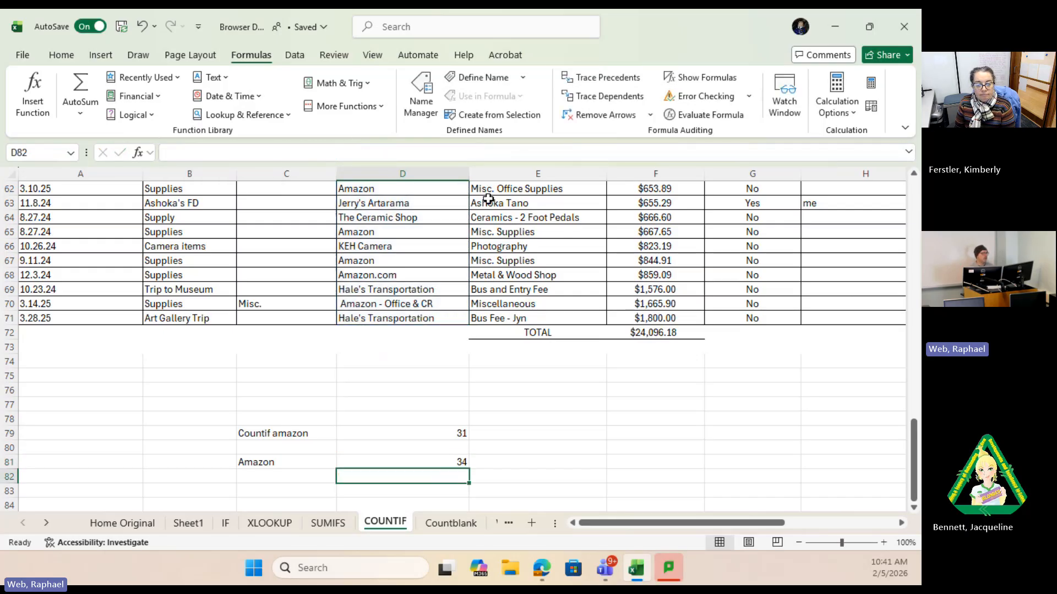
# Step: Open the Countblank sheet and review the COUNTBLANK formula in H75 and the faculty name column it covers
pyautogui.scroll(4, 424, 264)
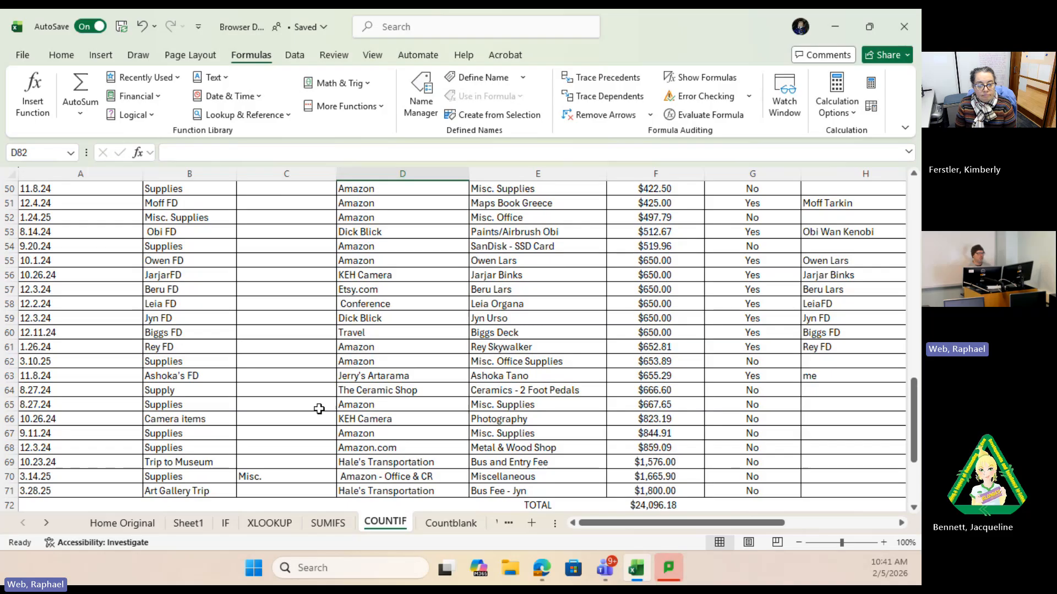
pyautogui.click(429, 517)
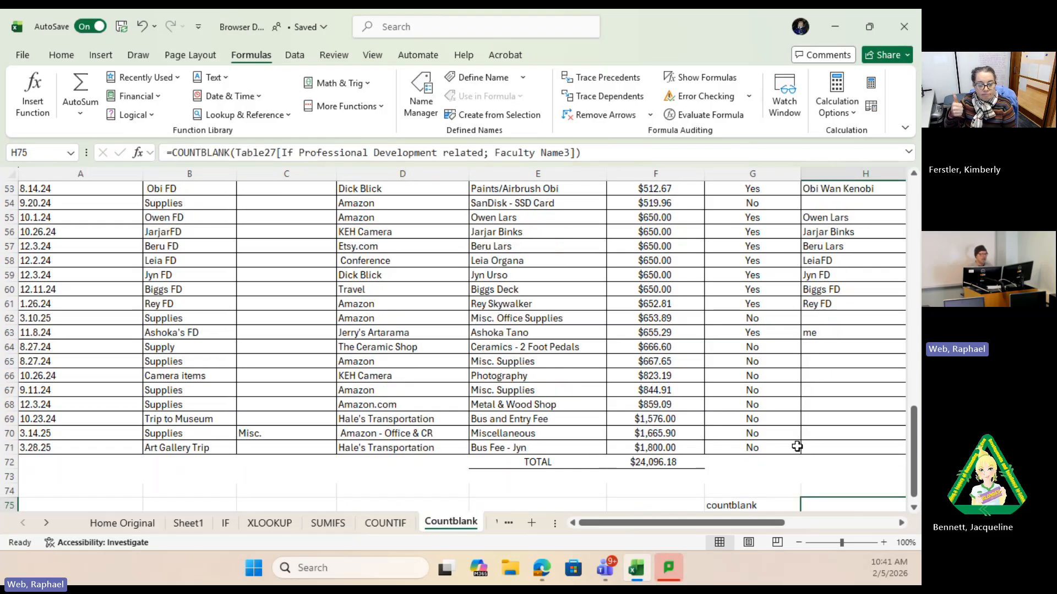
pyautogui.scroll(-1, 686, 523)
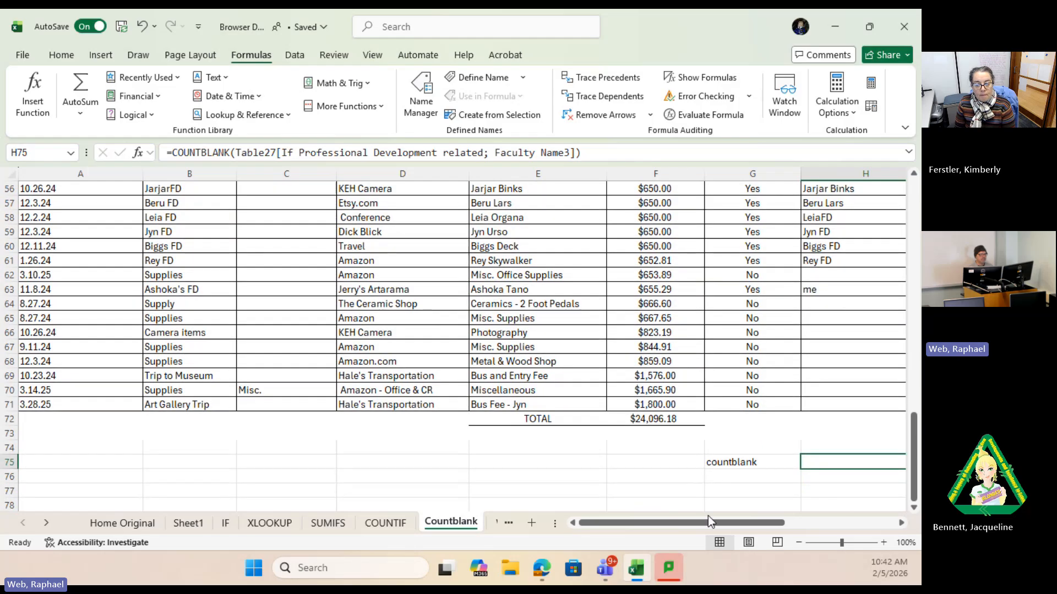
pyautogui.moveTo(708, 521); pyautogui.dragTo(760, 524)
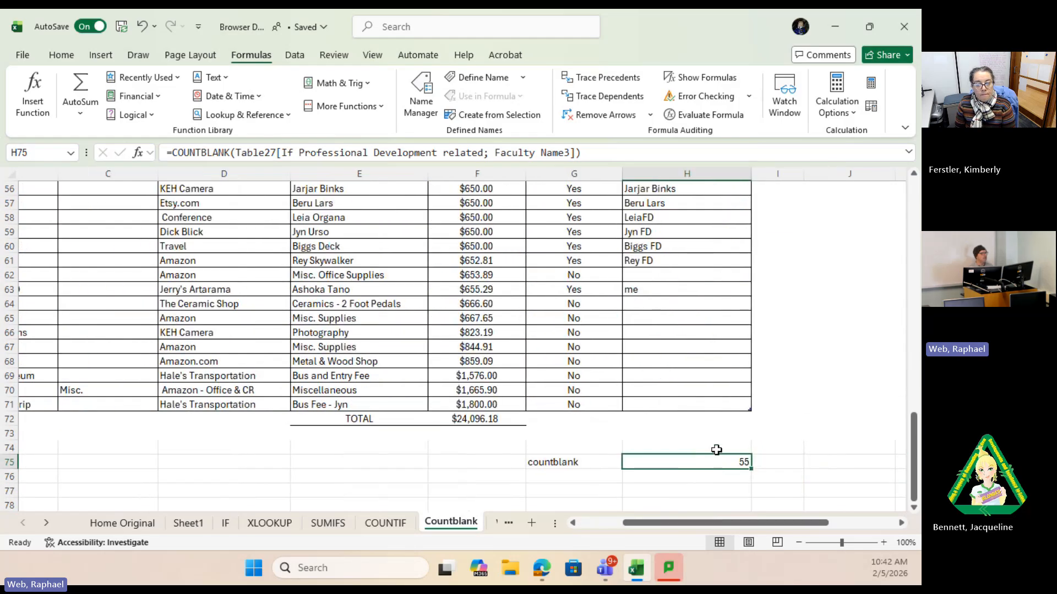
pyautogui.scroll(17, 704, 355)
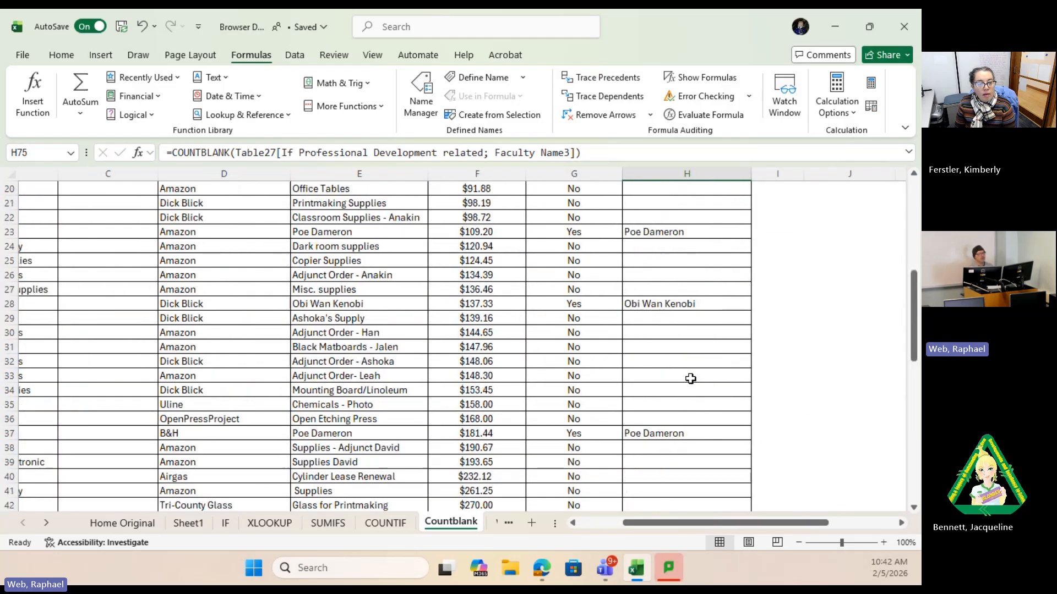
pyautogui.scroll(2, 697, 353)
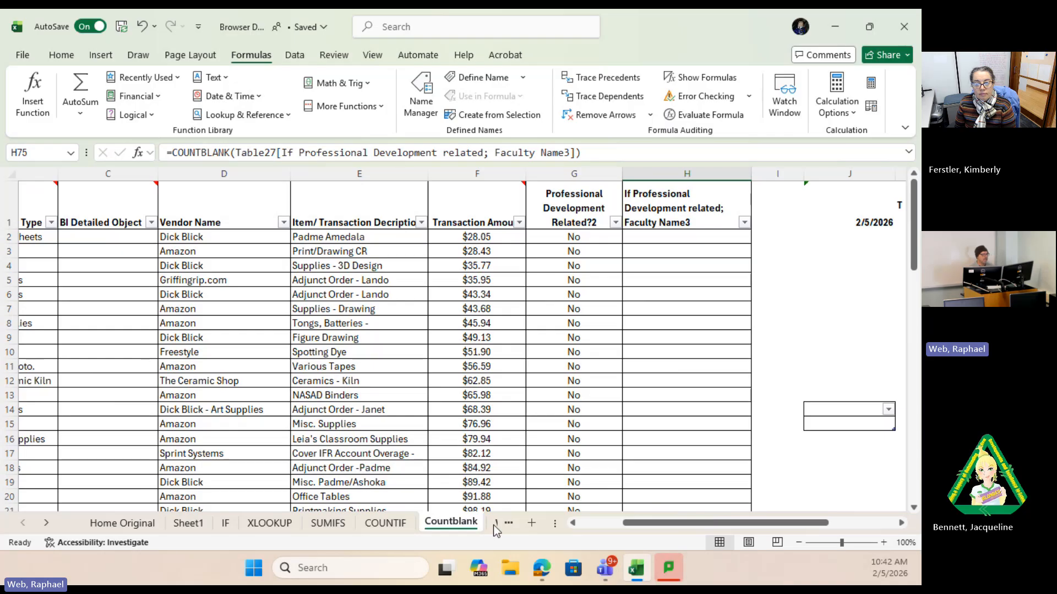
# Step: Open the Workday sheet and inspect the date in A1 and cell B1 beside it
pyautogui.click(901, 523)
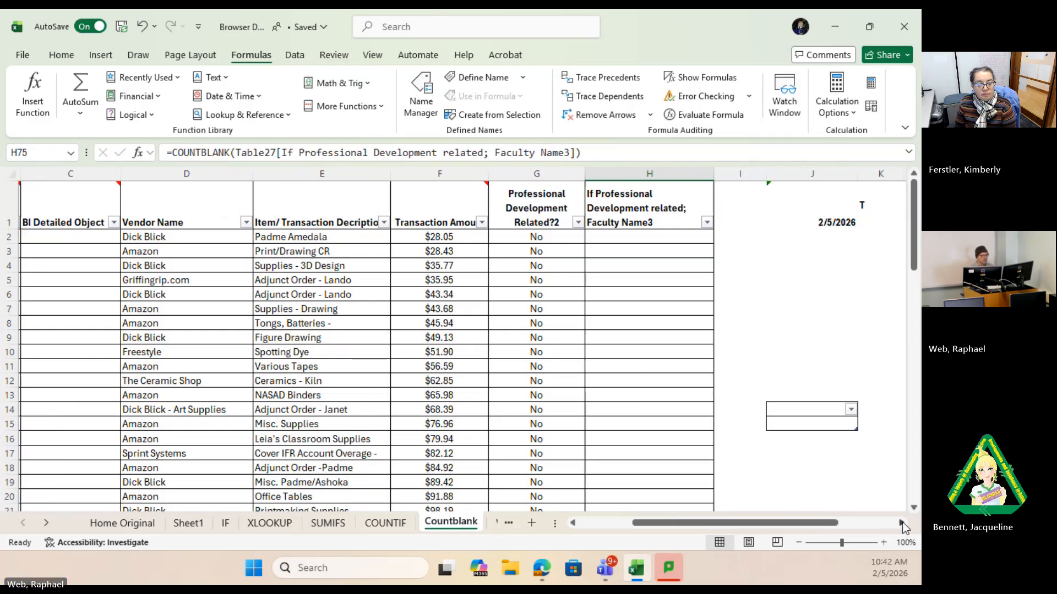
pyautogui.click(901, 523)
pyautogui.click(901, 523)
pyautogui.click(507, 524)
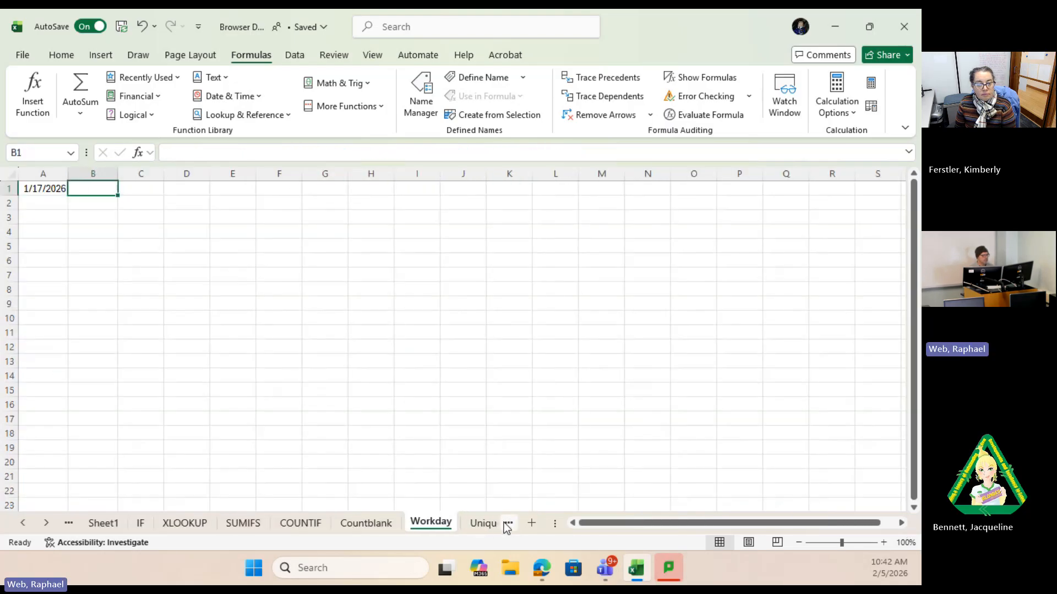
pyautogui.click(508, 526)
pyautogui.click(383, 523)
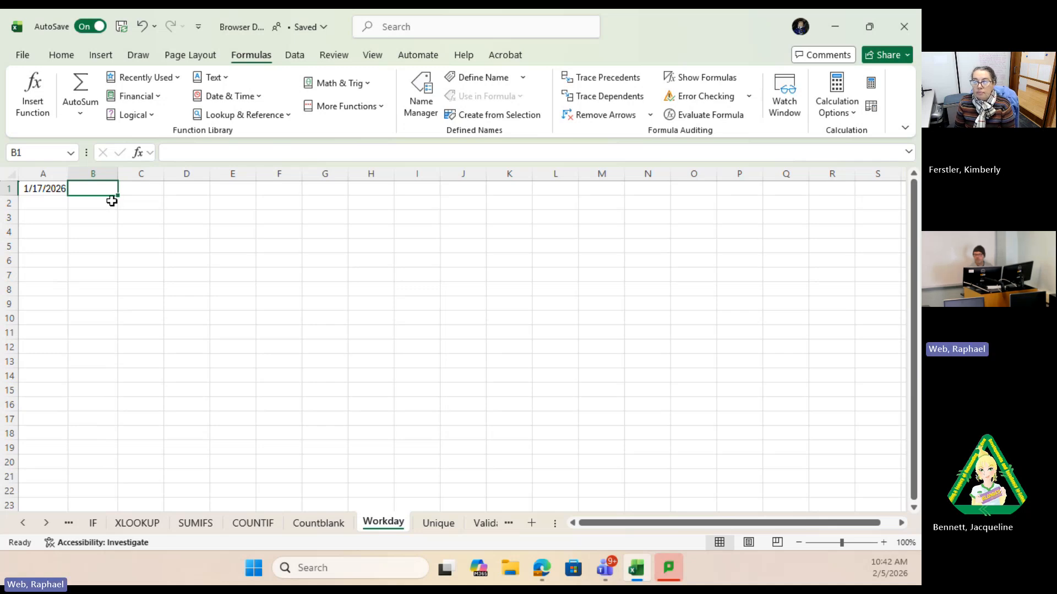
pyautogui.click(47, 189)
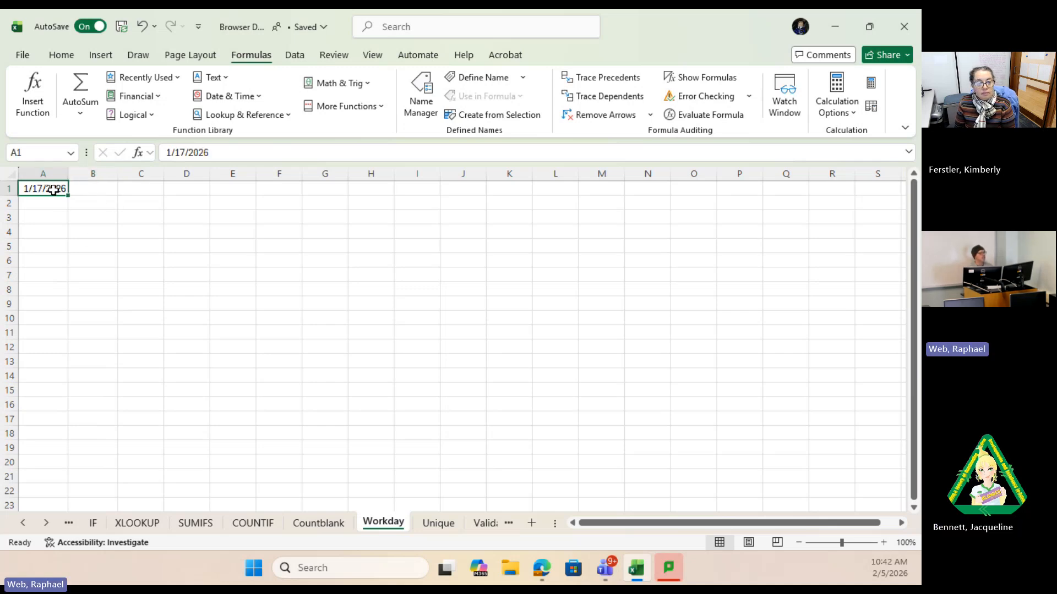
pyautogui.click(84, 189)
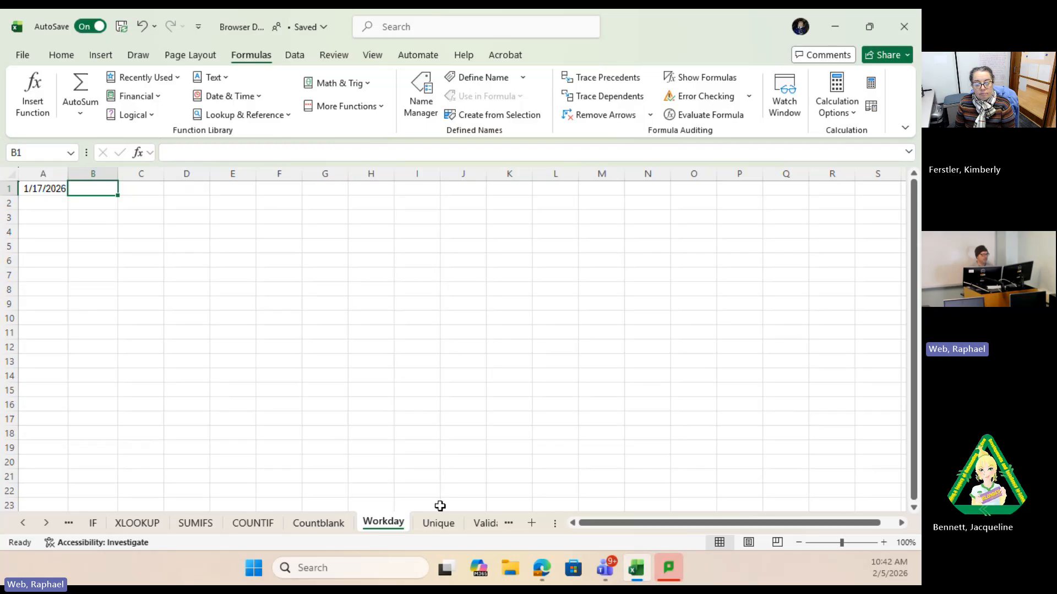
# Step: Open the Unique sheet and look through the vendor names in its transaction table
pyautogui.click(447, 527)
pyautogui.scroll(-3, 705, 376)
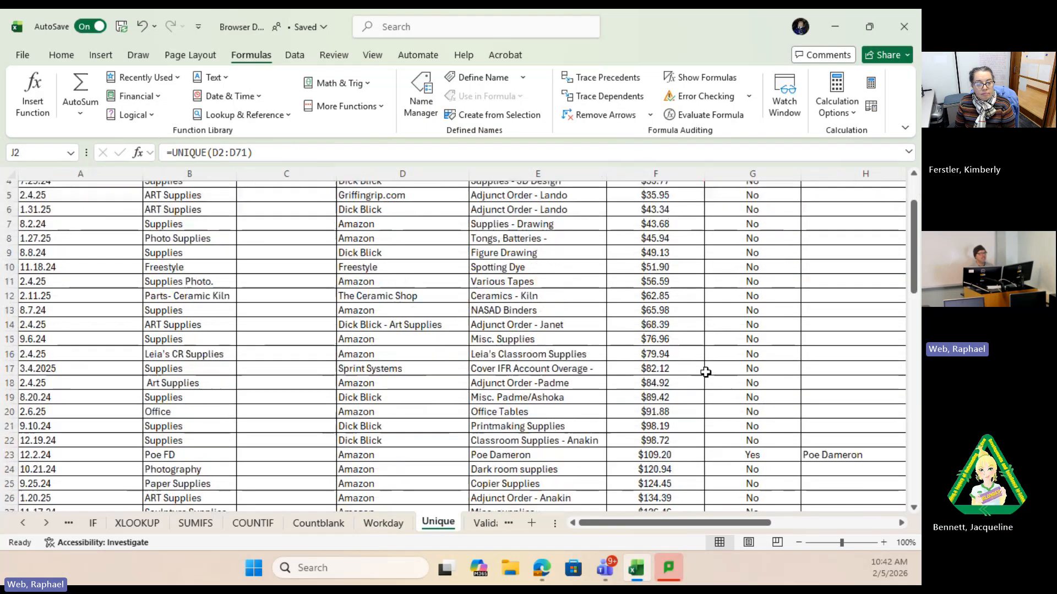
pyautogui.scroll(-10, 705, 376)
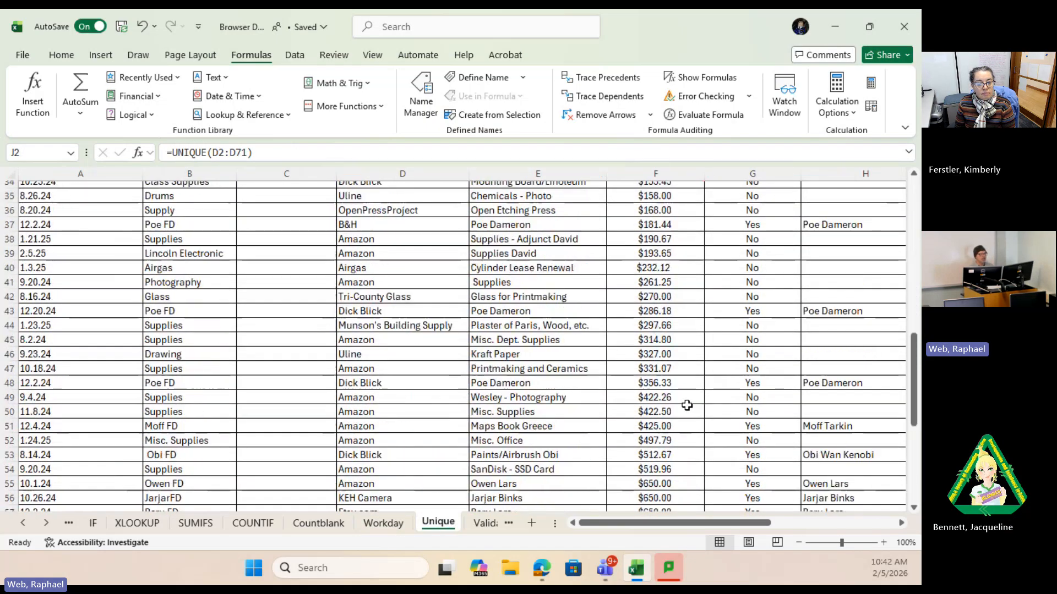
pyautogui.scroll(-3, 616, 441)
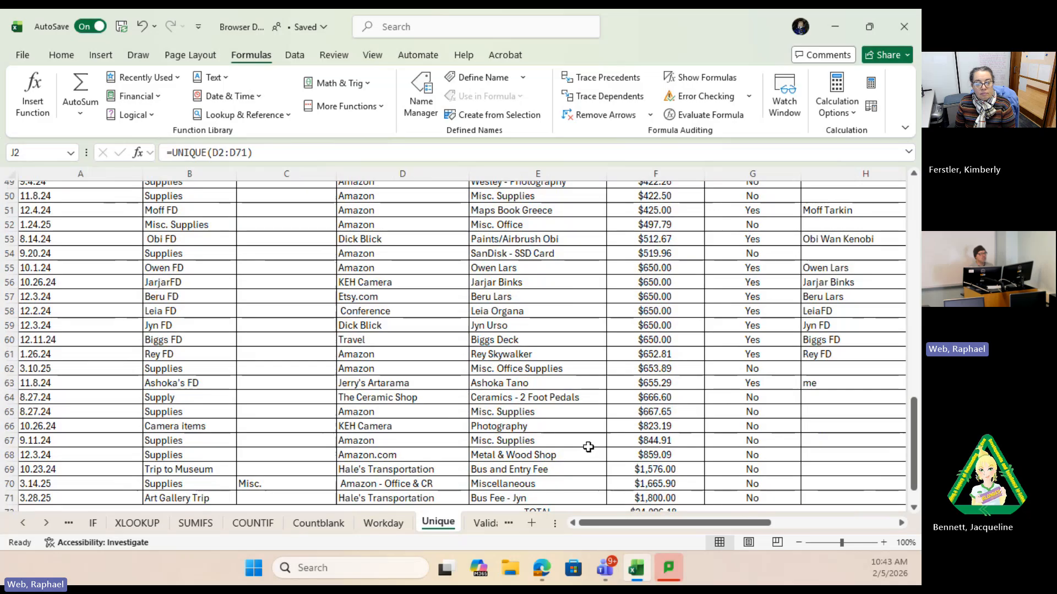
pyautogui.scroll(5, 595, 419)
pyautogui.scroll(11, 595, 418)
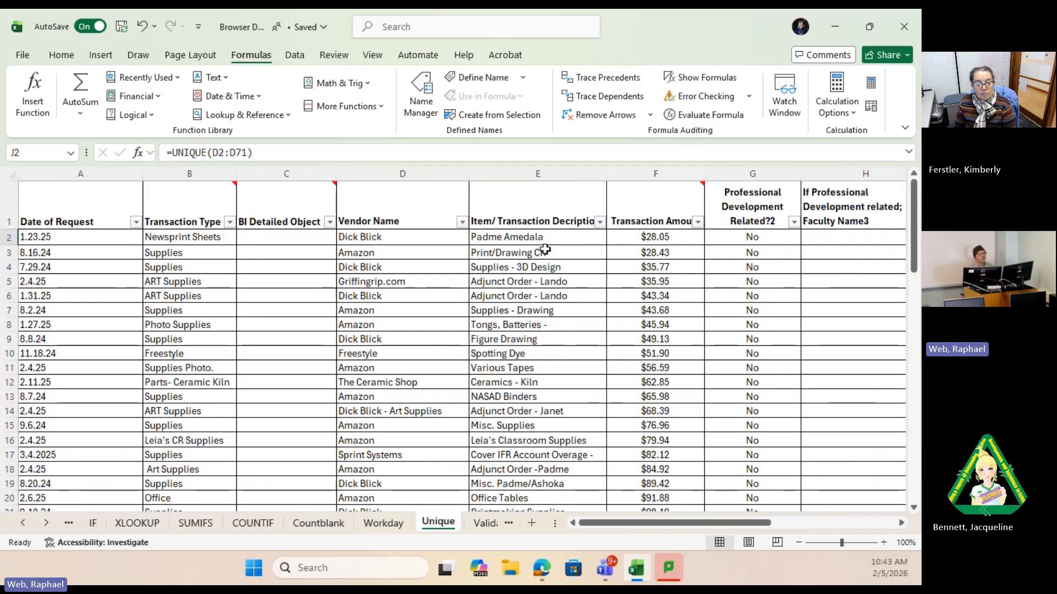
pyautogui.scroll(-13, 527, 453)
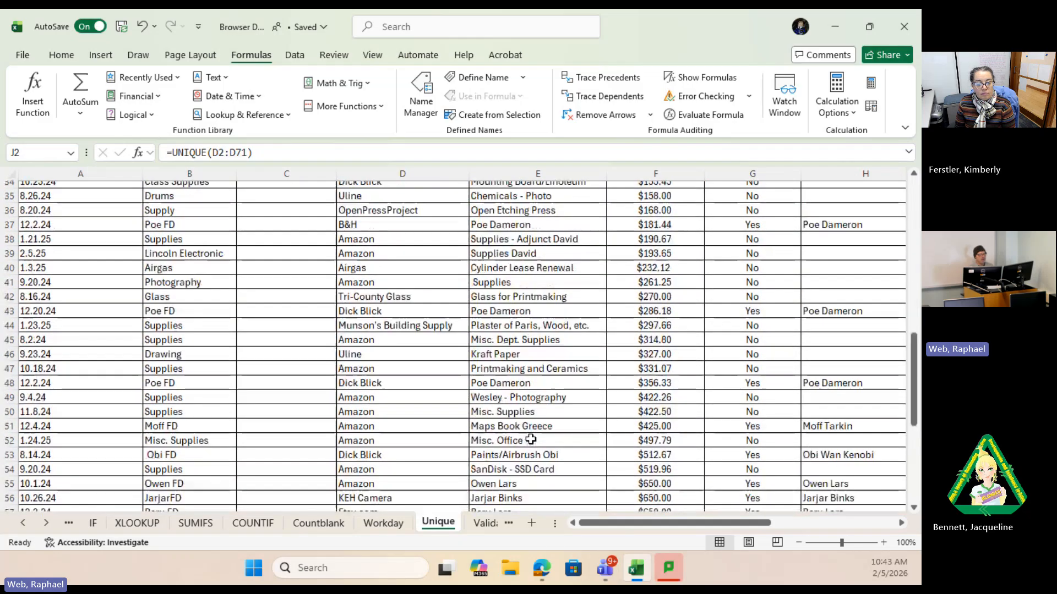
pyautogui.scroll(-3, 531, 446)
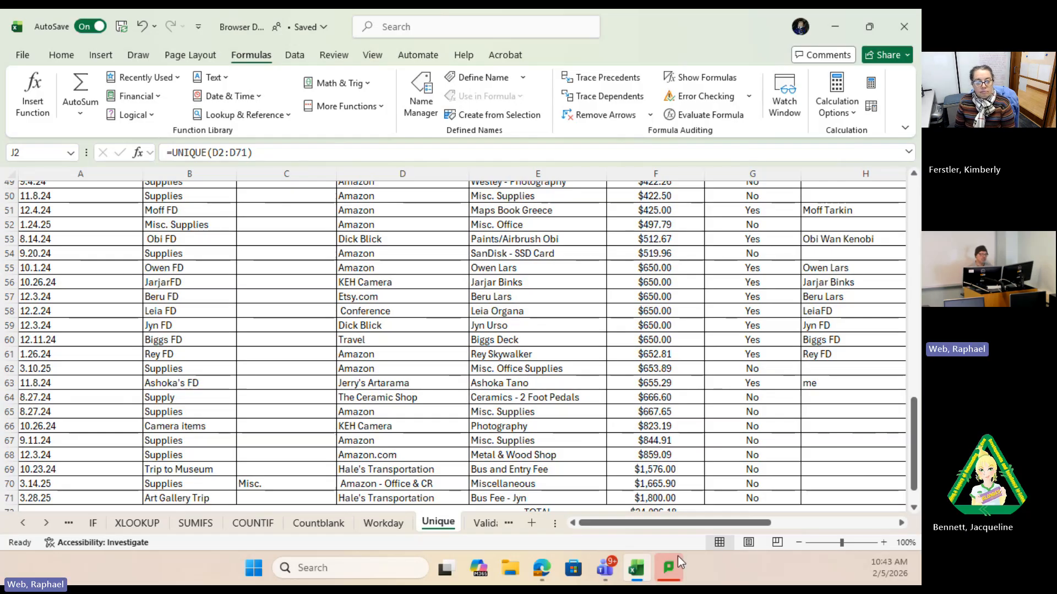
# Step: Examine the UNIQUE formula over D2:D71 and read through its list of vendors in column J
pyautogui.moveTo(680, 522); pyautogui.dragTo(723, 523)
pyautogui.scroll(-1, 534, 440)
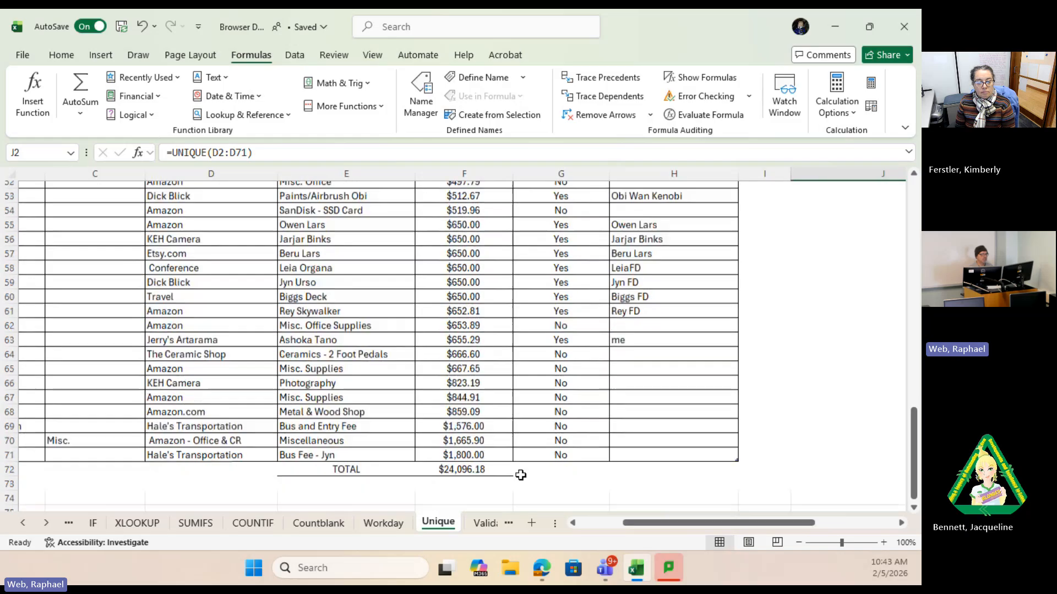
pyautogui.scroll(14, 534, 440)
pyautogui.scroll(3, 539, 437)
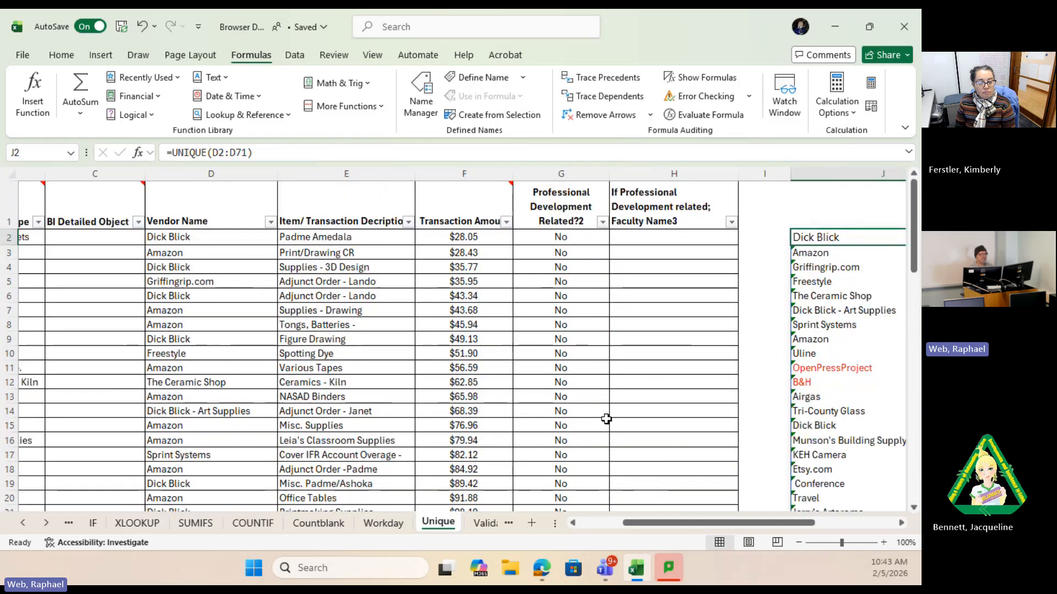
pyautogui.scroll(-1, 818, 276)
pyautogui.click(813, 211)
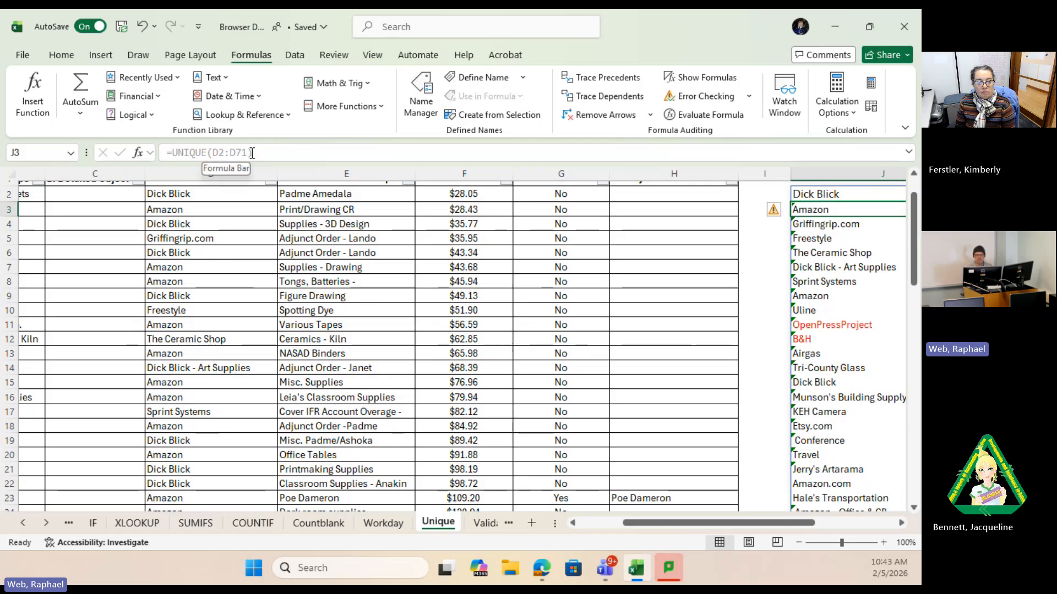
pyautogui.moveTo(755, 521); pyautogui.dragTo(794, 521)
pyautogui.scroll(-5, 696, 336)
pyautogui.scroll(4, 701, 320)
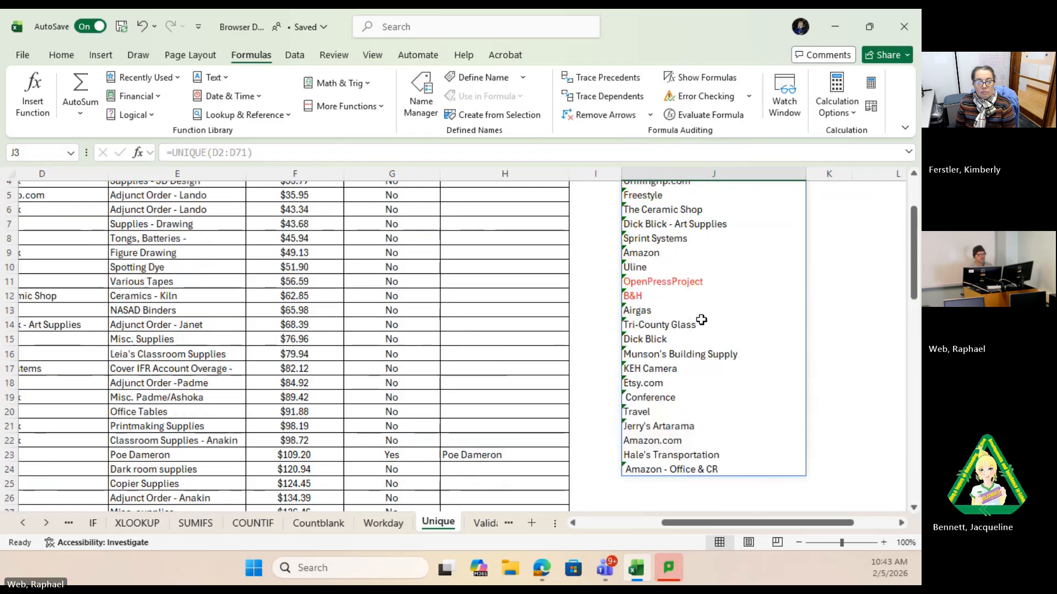
pyautogui.scroll(1, 701, 320)
pyautogui.scroll(-3, 667, 411)
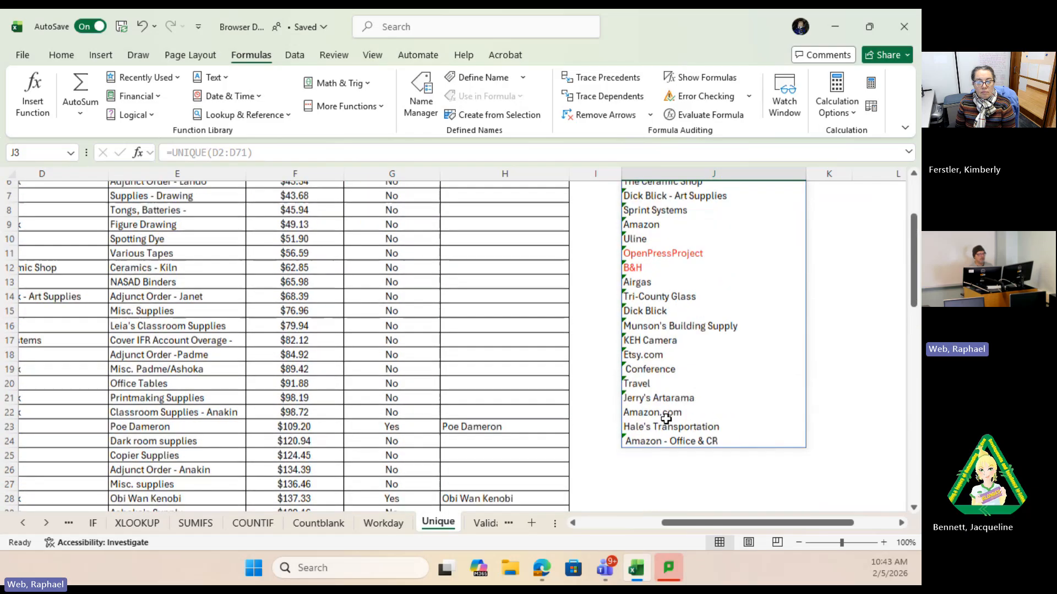
pyautogui.scroll(3, 648, 337)
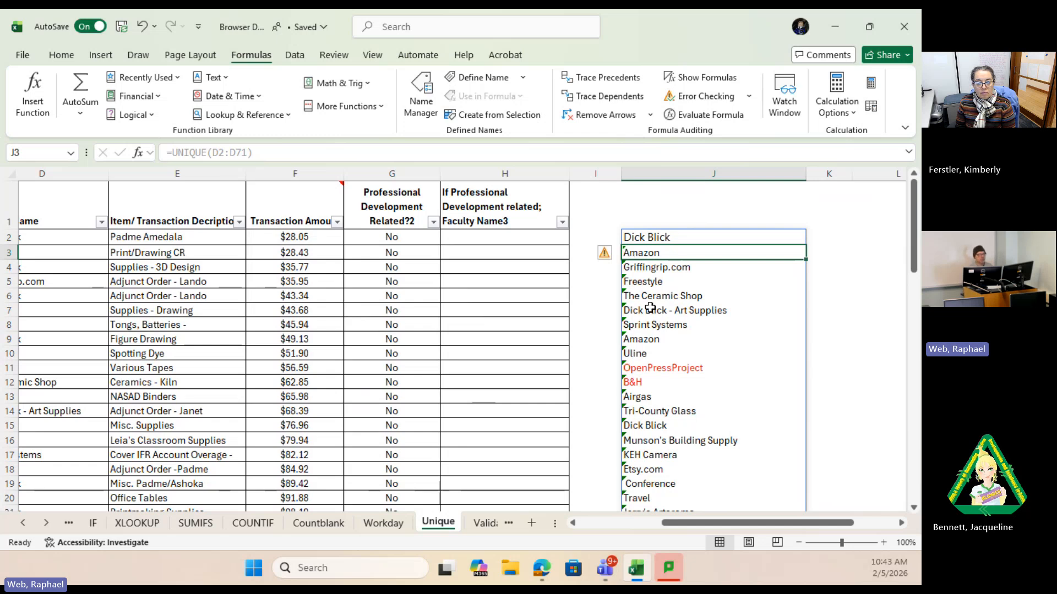
pyautogui.scroll(-2, 659, 498)
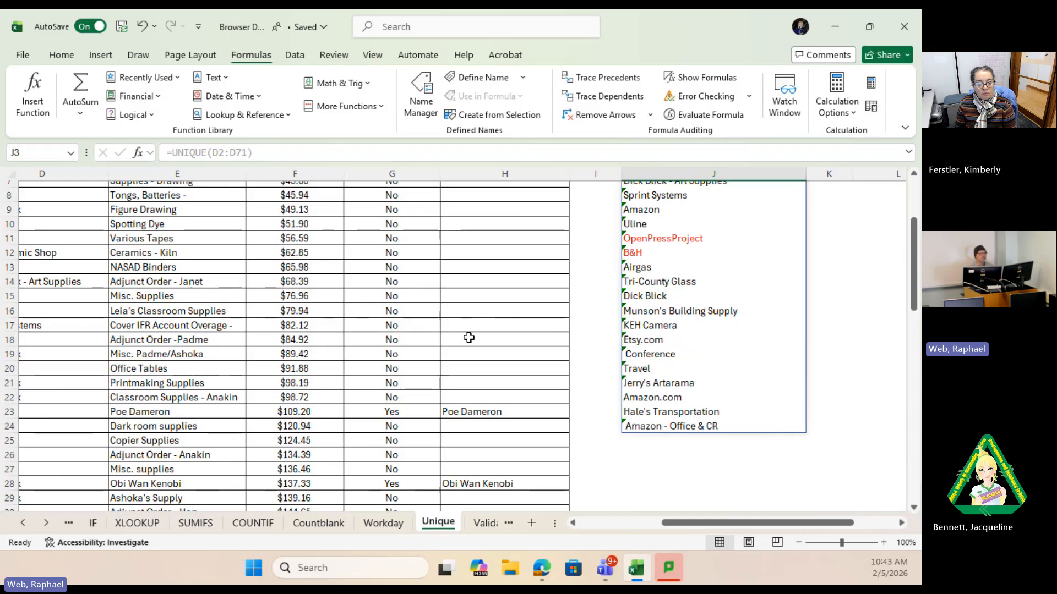
# Step: Close the workbook in the desktop Excel app and return to the browser
pyautogui.click(542, 568)
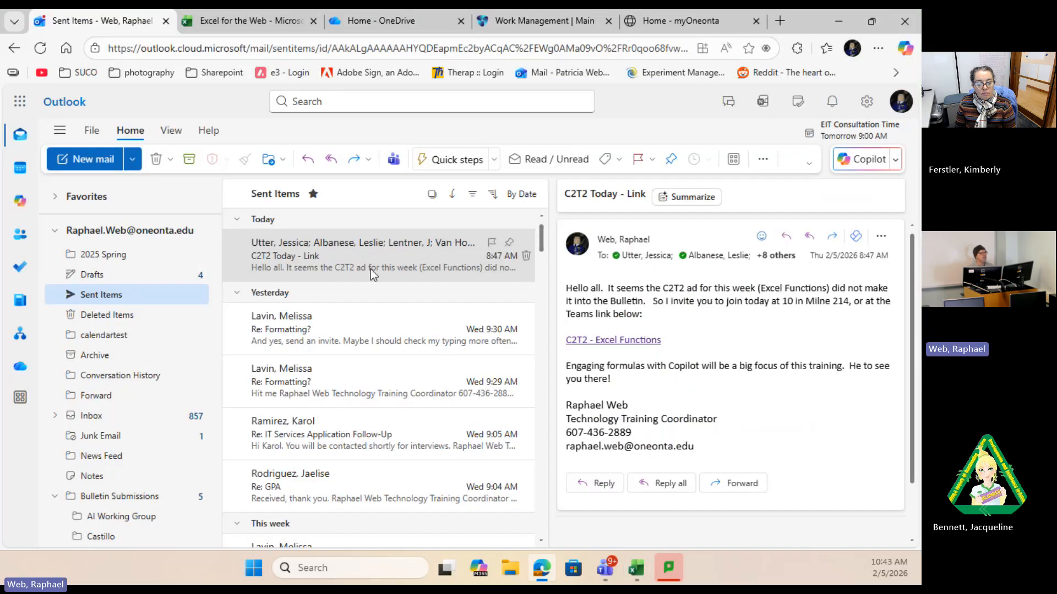
pyautogui.click(635, 568)
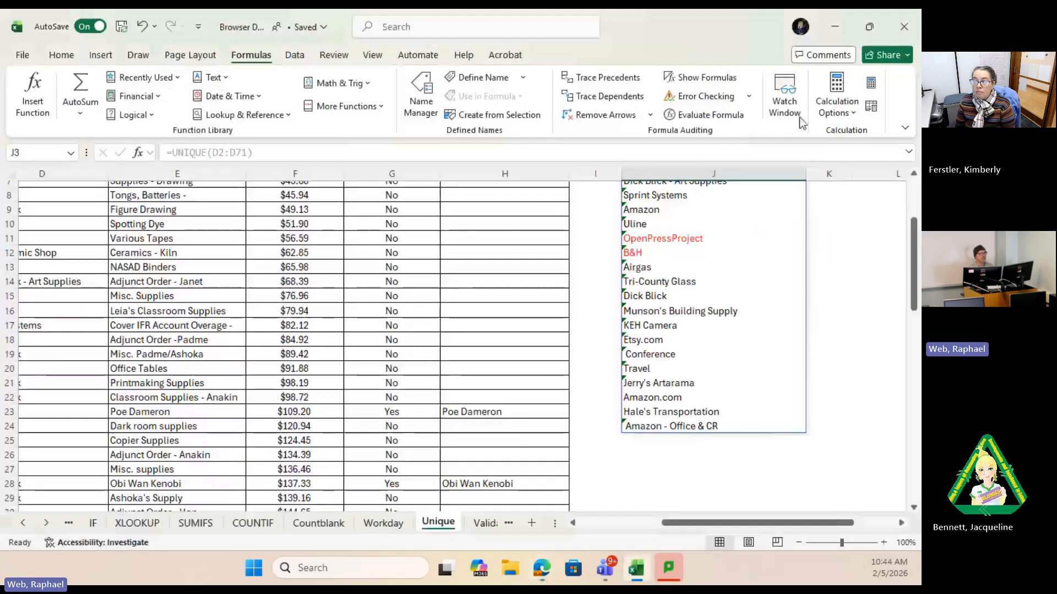
pyautogui.click(904, 27)
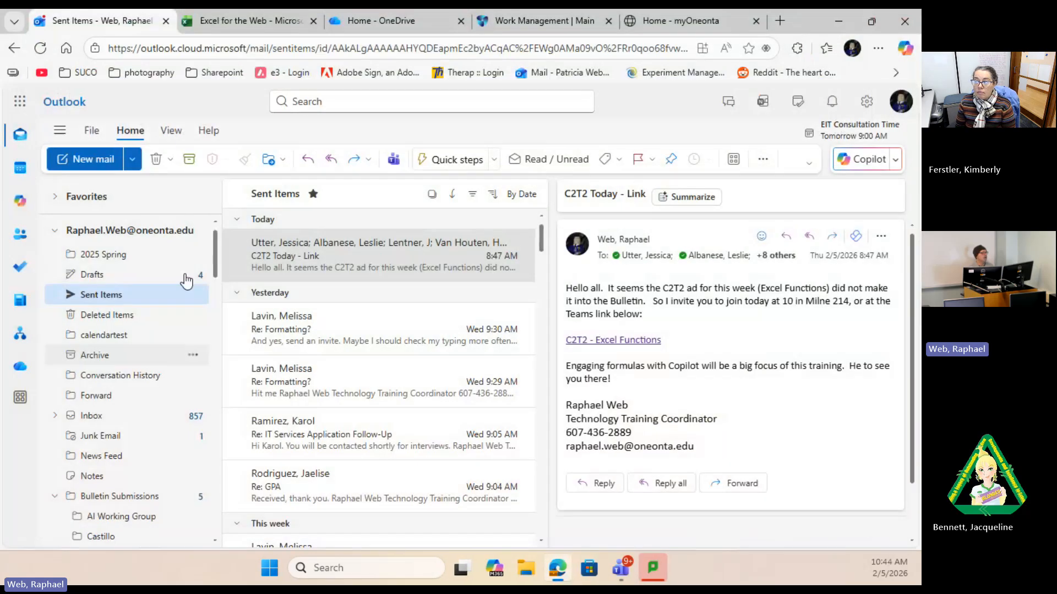
# Step: Open the Browser Demo workbook in Excel for the web and go to the start of the COUNTIF sheet's table
pyautogui.click(198, 25)
pyautogui.scroll(-2, 330, 287)
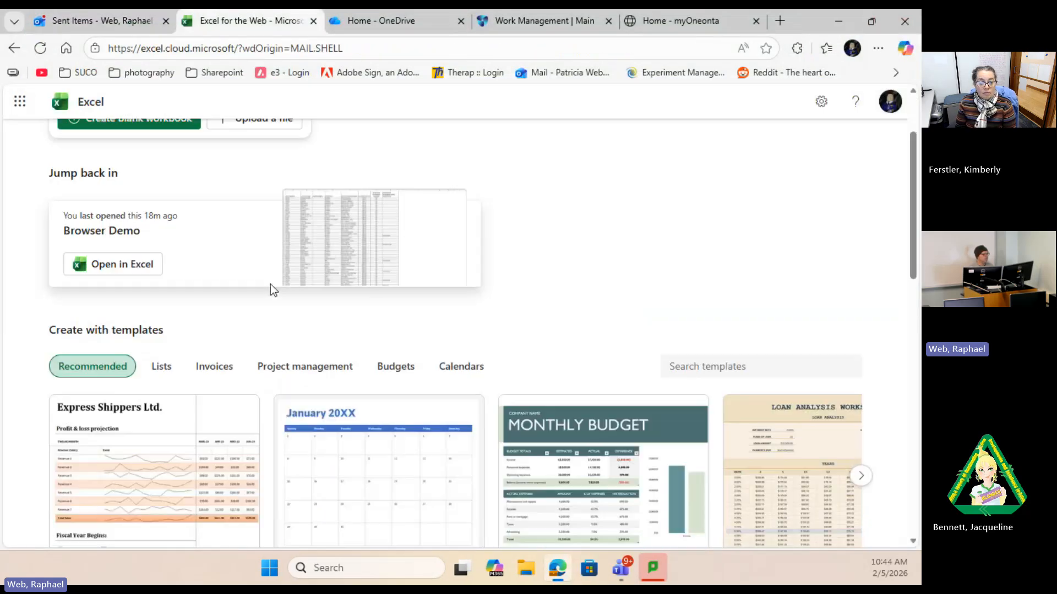
pyautogui.scroll(-2, 292, 285)
pyautogui.scroll(3, 291, 281)
pyautogui.scroll(-4, 253, 302)
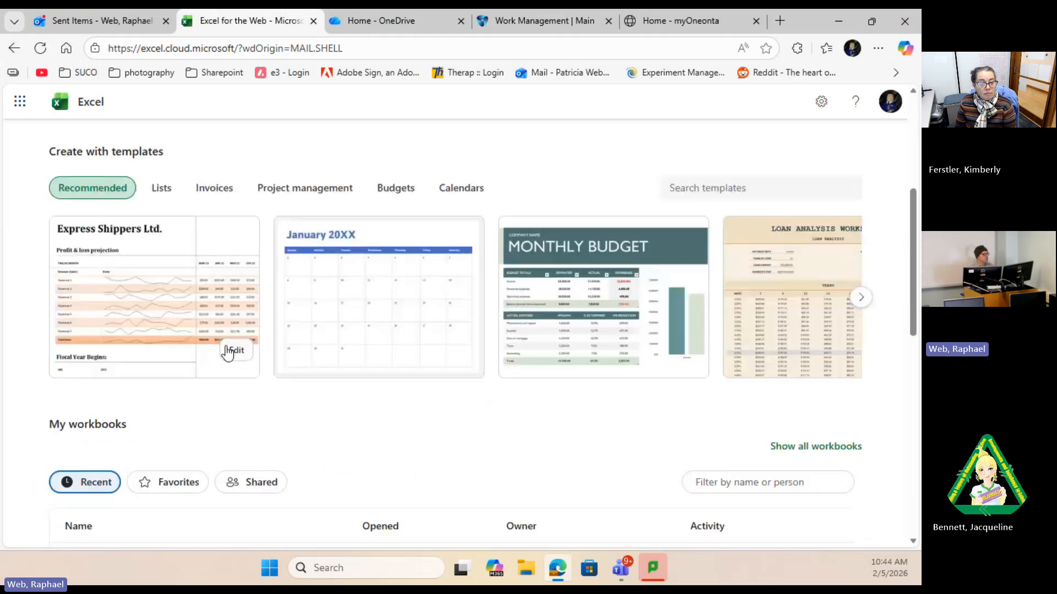
pyautogui.scroll(-3, 227, 352)
pyautogui.click(212, 408)
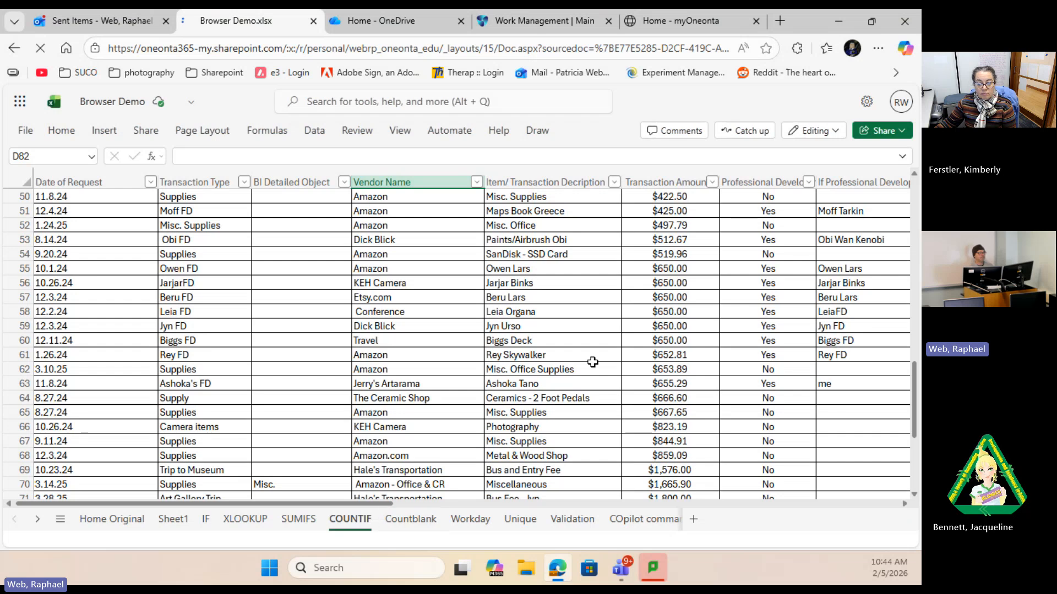
pyautogui.scroll(10, 628, 281)
pyautogui.scroll(6, 634, 268)
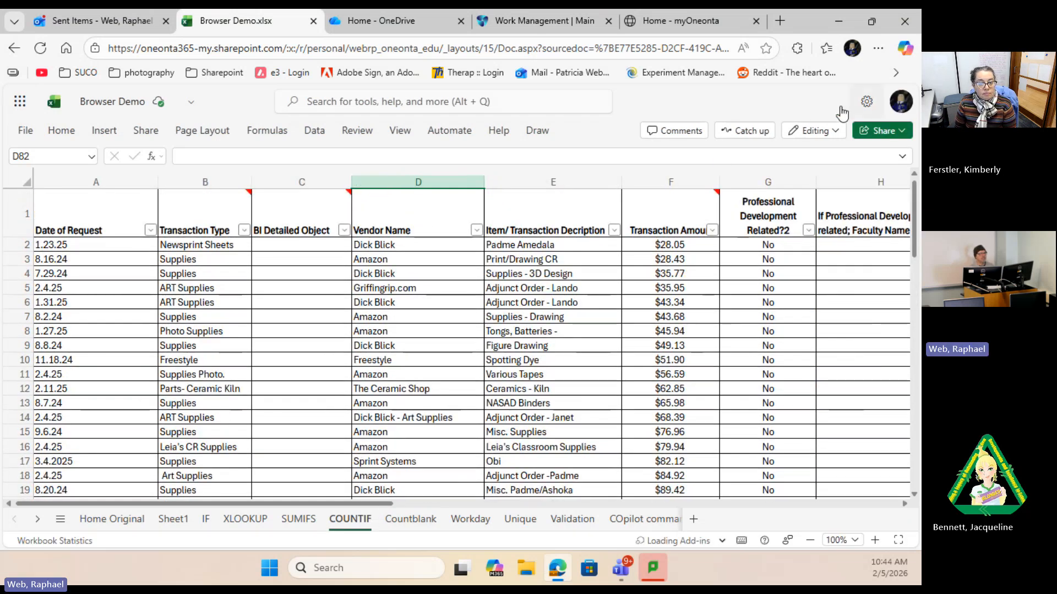
pyautogui.click(60, 132)
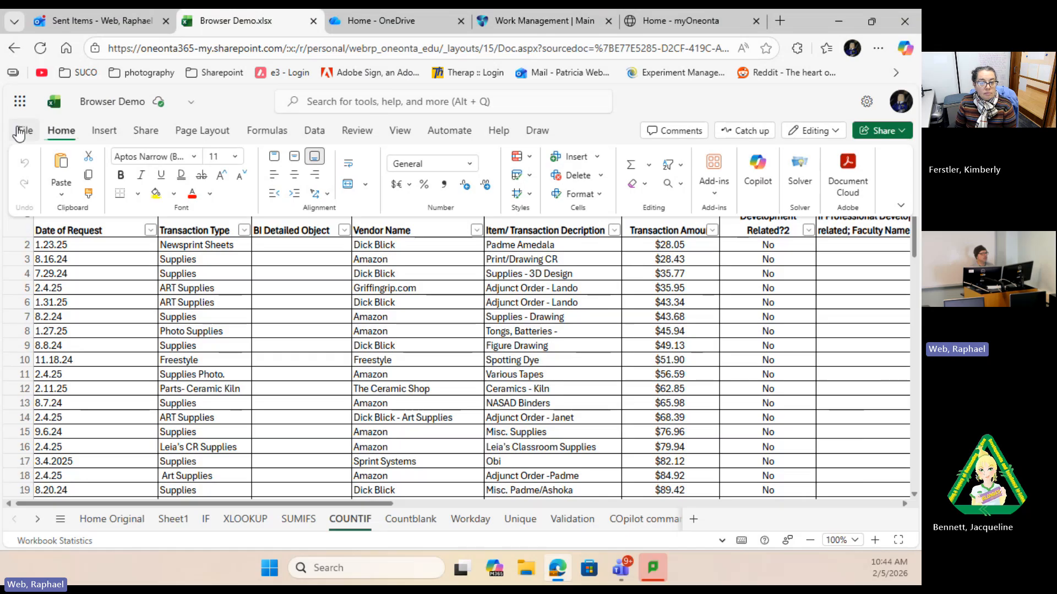
pyautogui.click(767, 243)
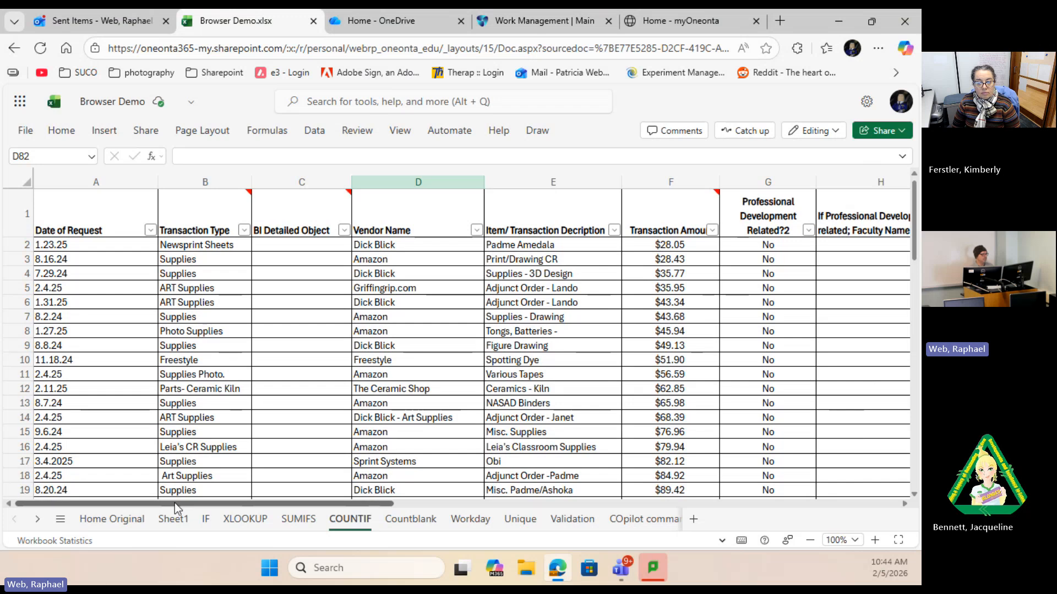
# Step: Open the XLOOKUP sheet and select cell B14 in the Solution column
pyautogui.click(245, 519)
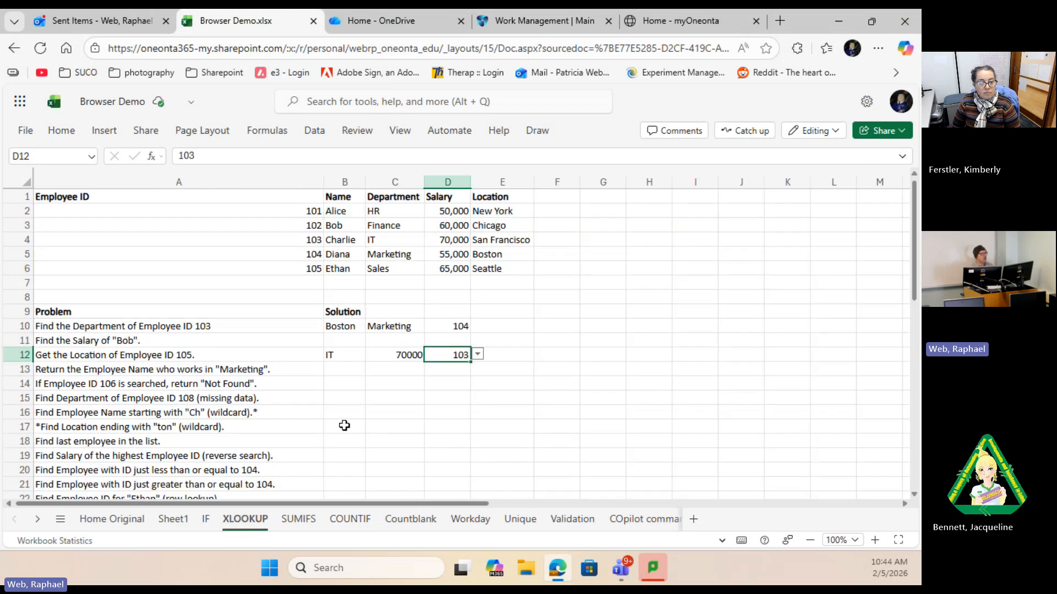
pyautogui.scroll(-3, 345, 426)
pyautogui.scroll(3, 347, 407)
pyautogui.click(346, 383)
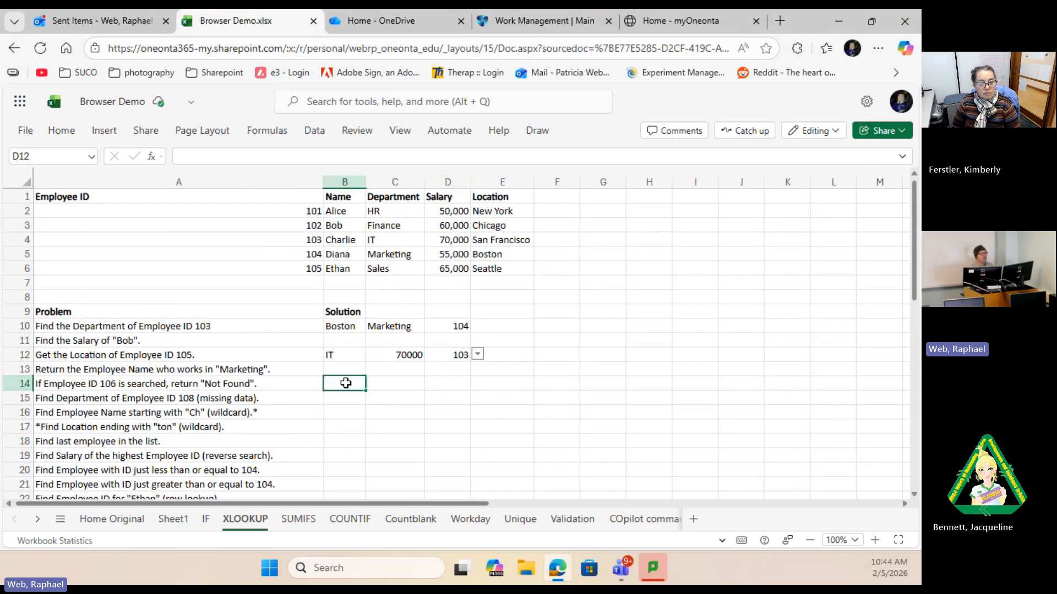
# Step: Open the Copilot chat pane beside the XLOOKUP sheet
pyautogui.click(68, 134)
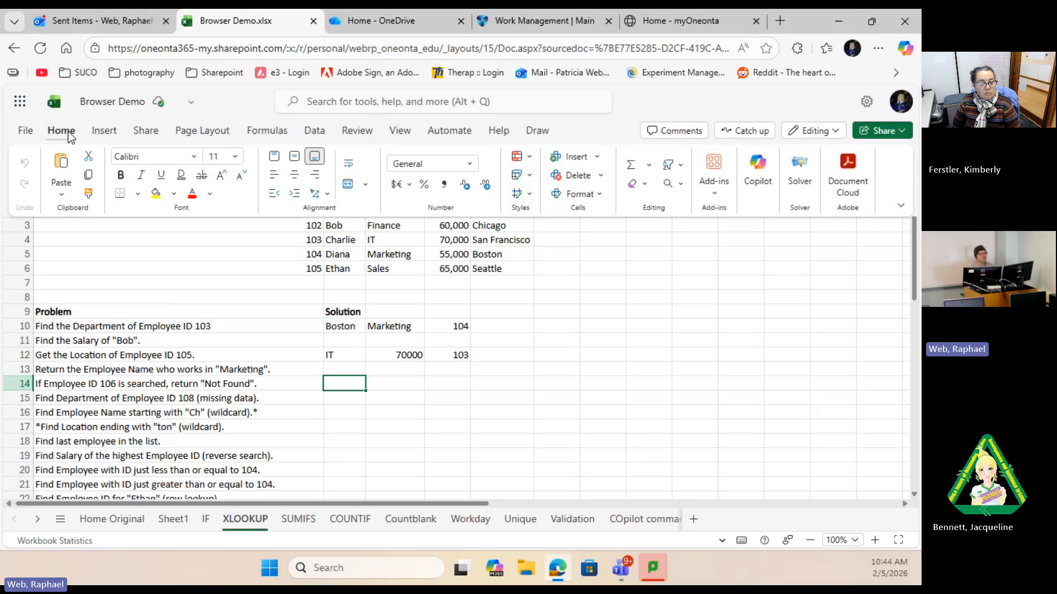
pyautogui.click(901, 206)
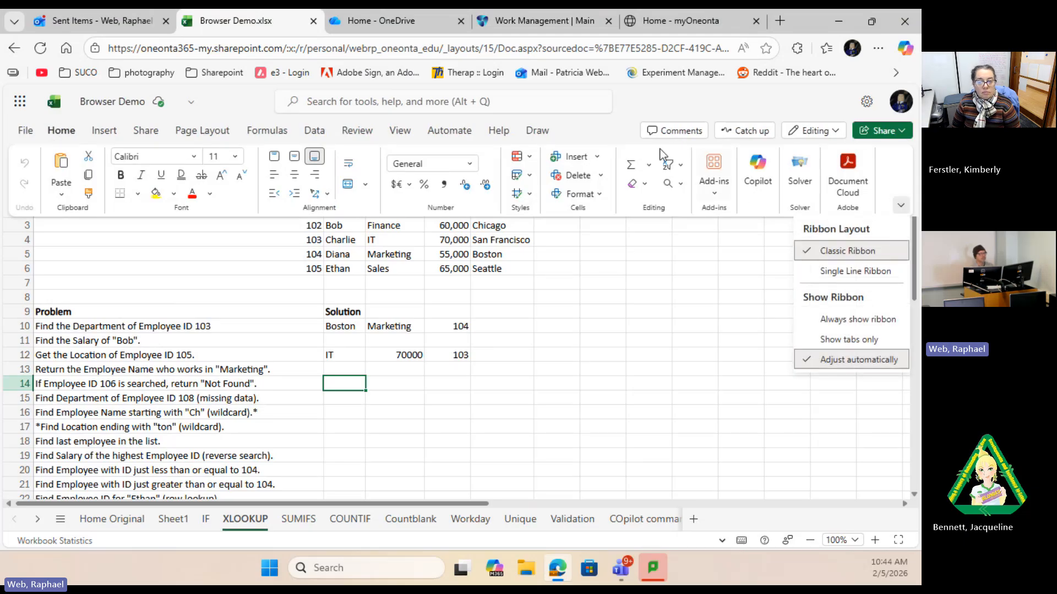
pyautogui.click(755, 161)
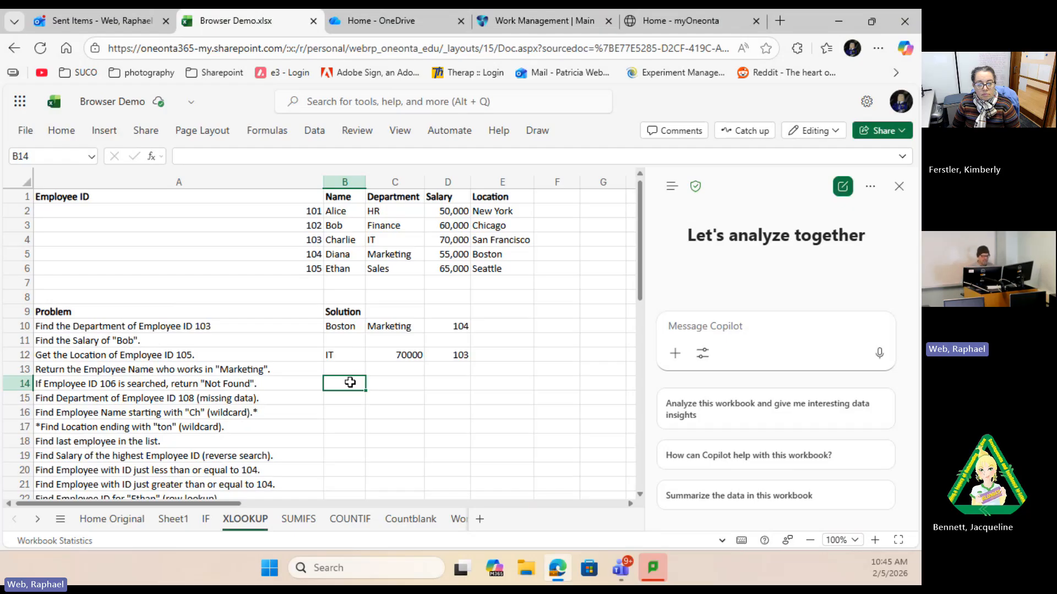
pyautogui.write('In cel')
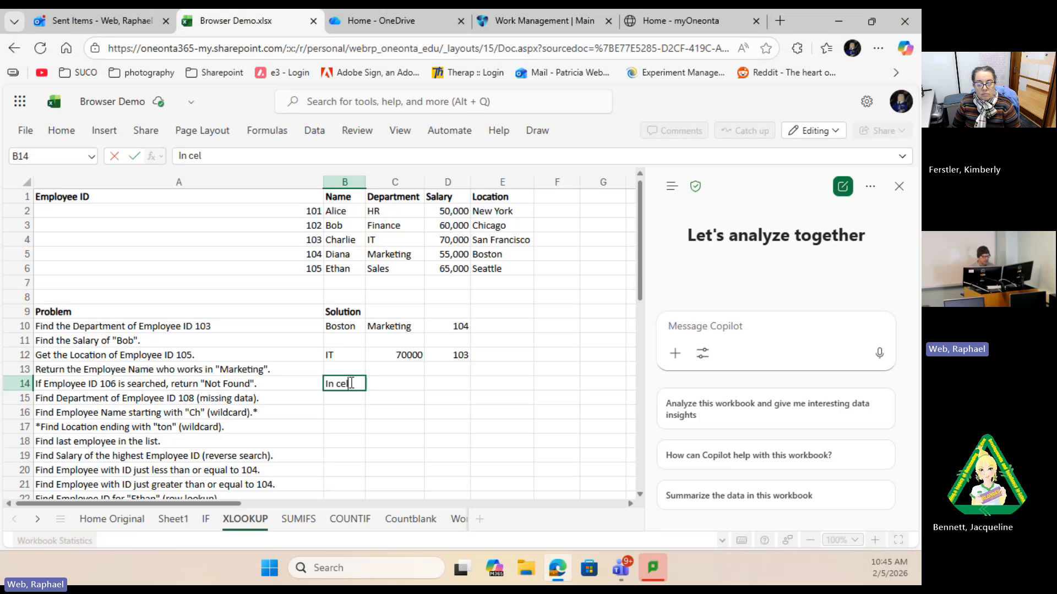
pyautogui.write('l')
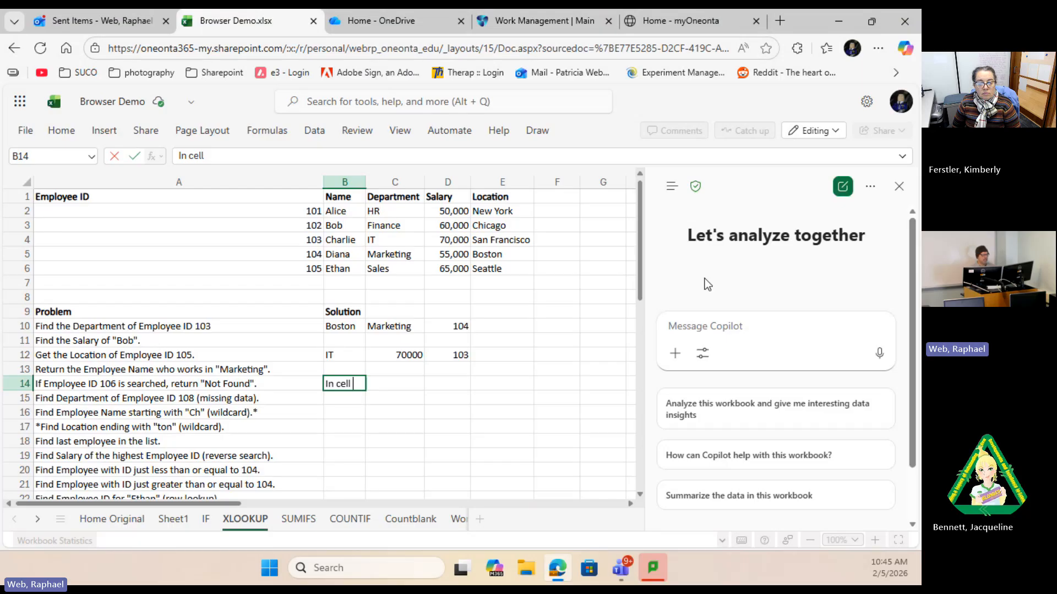
pyautogui.press('Escape')
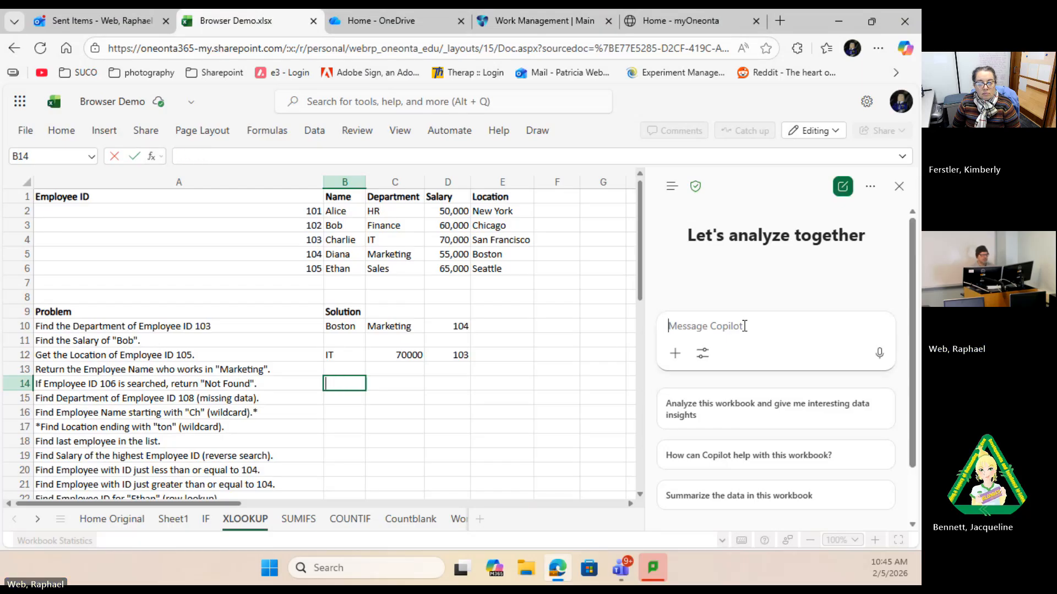
pyautogui.write('In cell ')
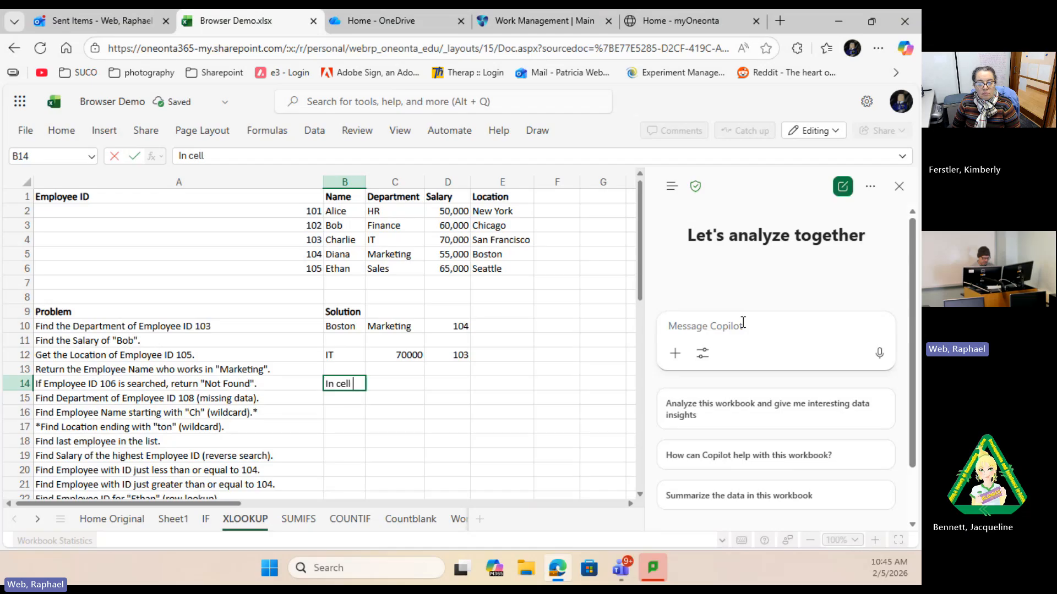
pyautogui.write('B14')
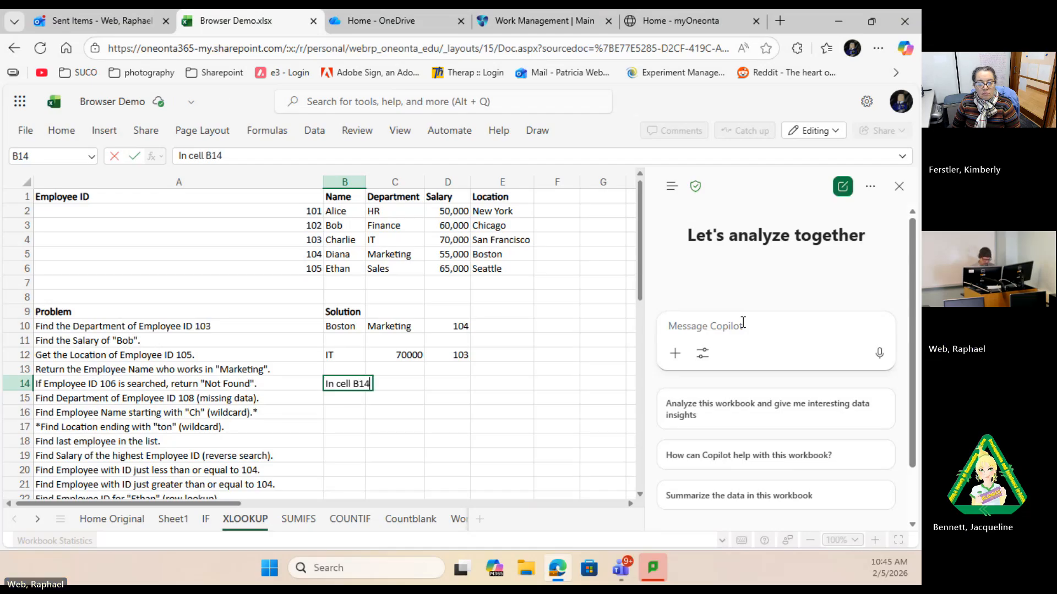
pyautogui.write(', I need')
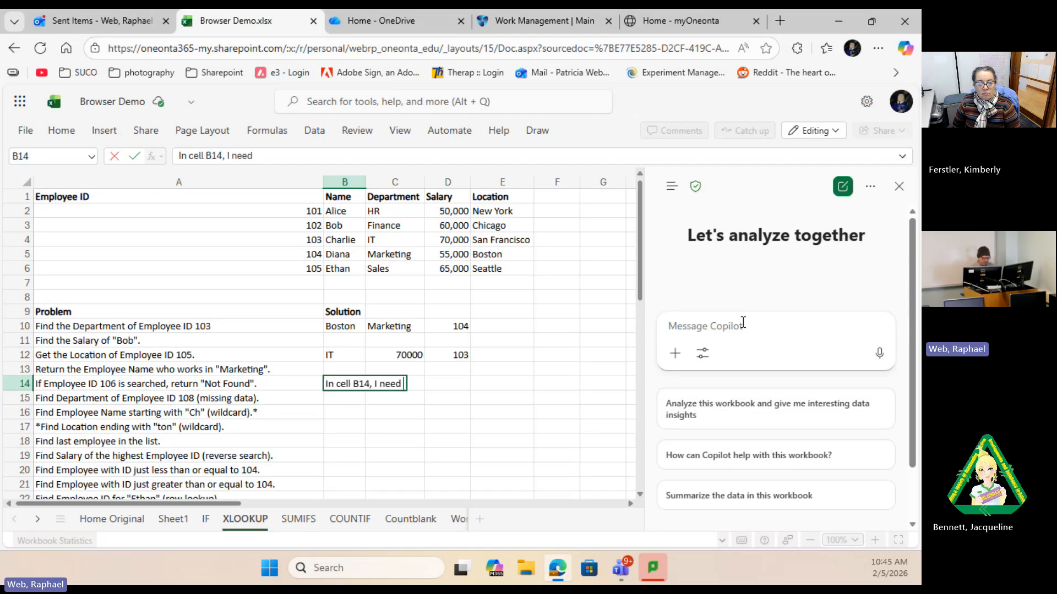
pyautogui.write(' an XLO')
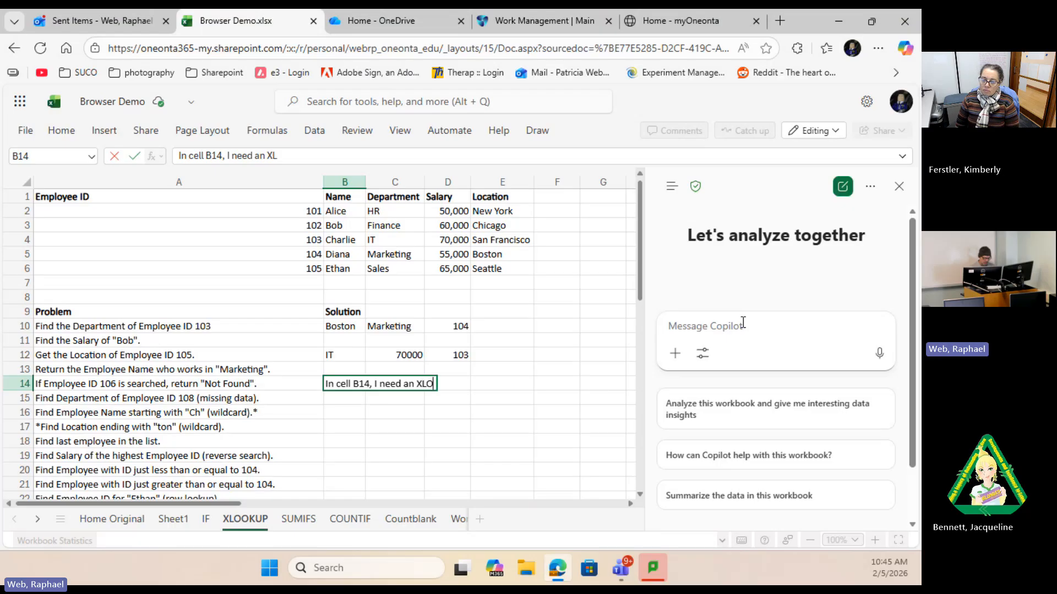
pyautogui.write('OKUP ')
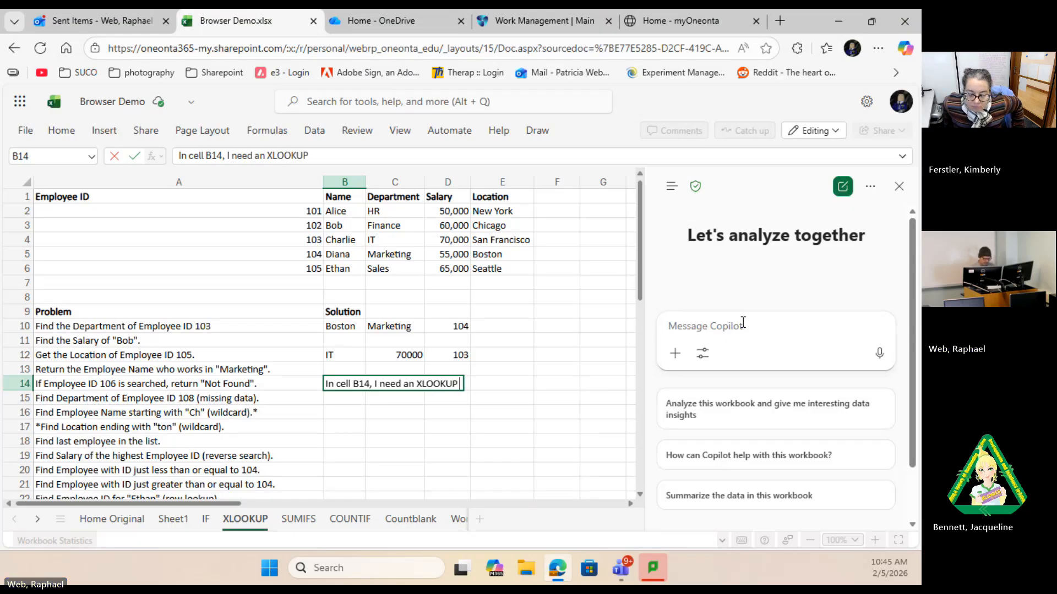
pyautogui.write('function ')
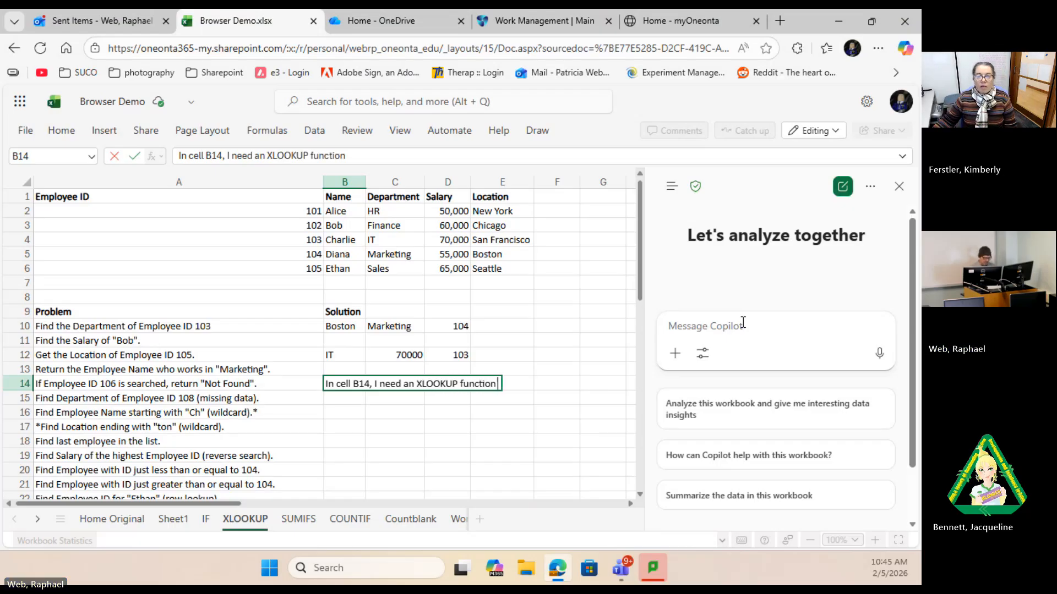
pyautogui.write('that will giv')
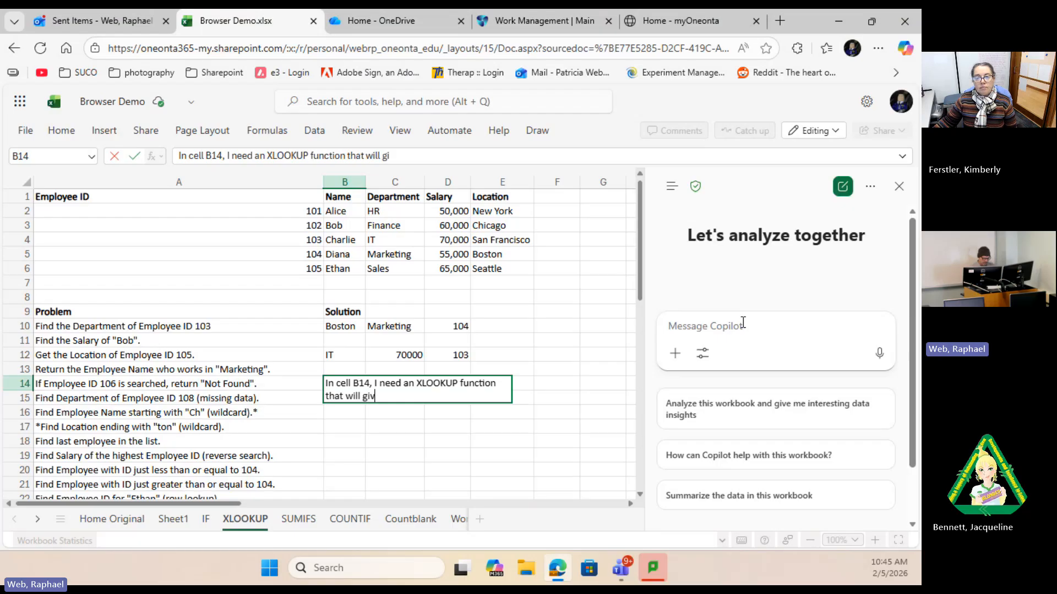
pyautogui.write('e me the')
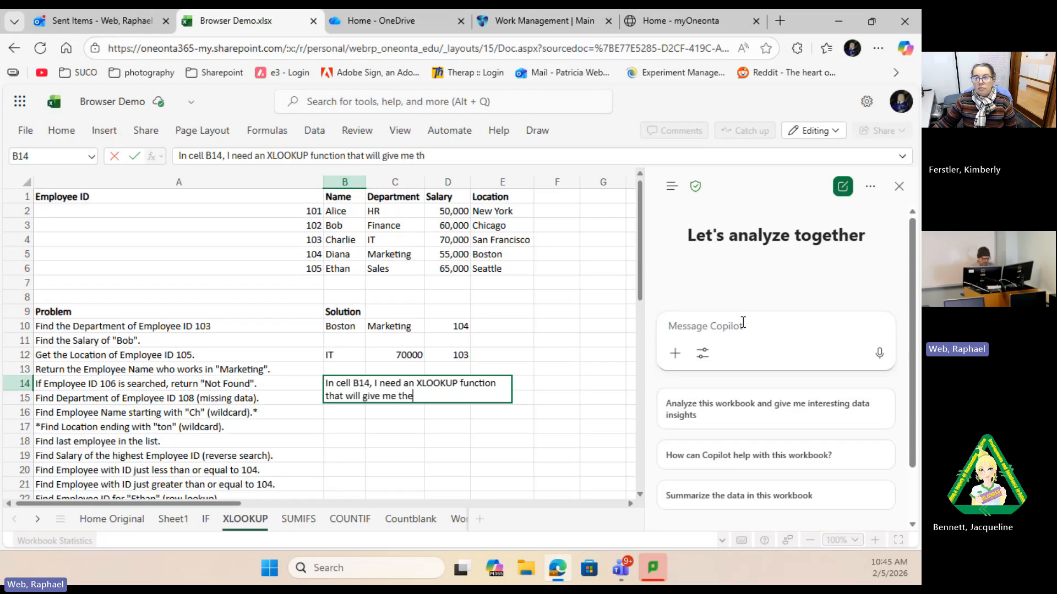
pyautogui.write(' salary')
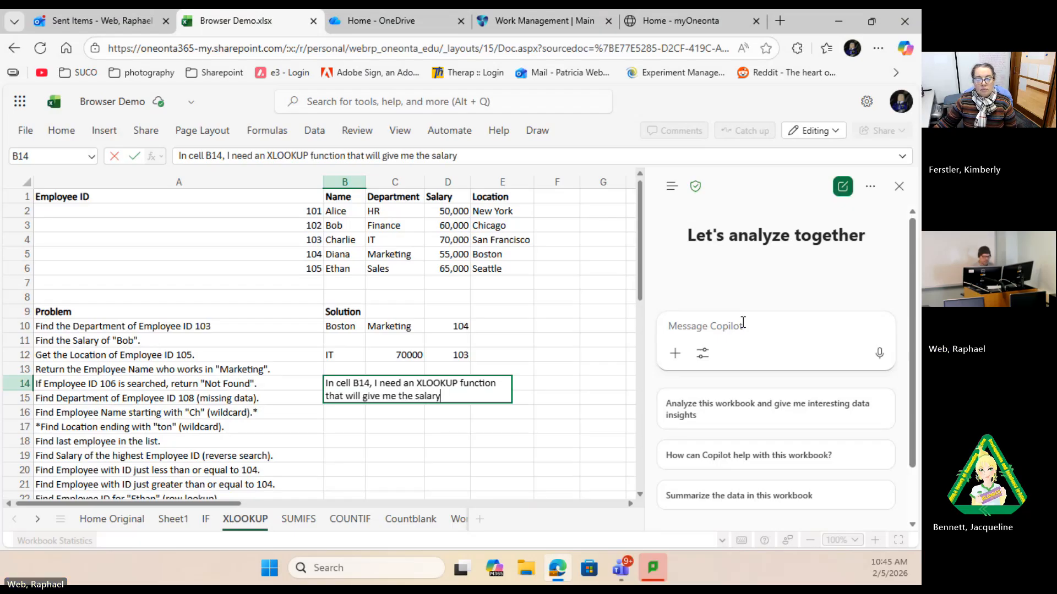
pyautogui.write(' for the m')
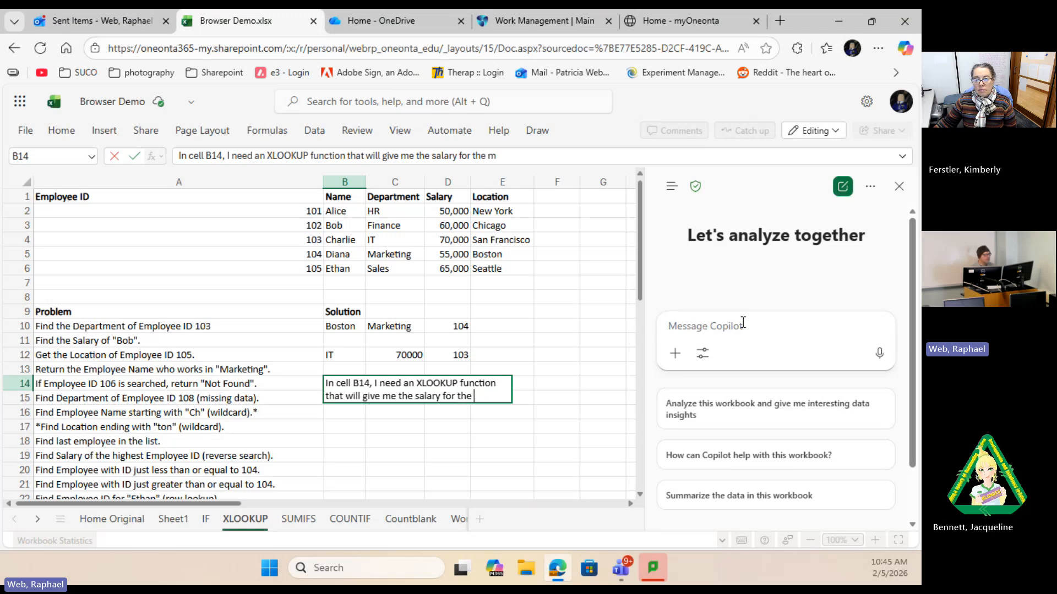
pyautogui.press('BackSpace')
pyautogui.press('BackSpace')
pyautogui.press('BackSpace')
pyautogui.press('BackSpace')
pyautogui.press('BackSpace')
pyautogui.press('BackSpace')
pyautogui.press('BackSpace')
pyautogui.press('BackSpace')
pyautogui.press('BackSpace')
pyautogui.press('BackSpace')
pyautogui.press('BackSpace')
pyautogui.press('BackSpace')
pyautogui.press('BackSpace')
pyautogui.press('BackSpace')
pyautogui.press('BackSpace')
pyautogui.press('BackSpace')
pyautogui.press('BackSpace')
pyautogui.press('BackSpace')
pyautogui.press('BackSpace')
pyautogui.press('BackSpace')
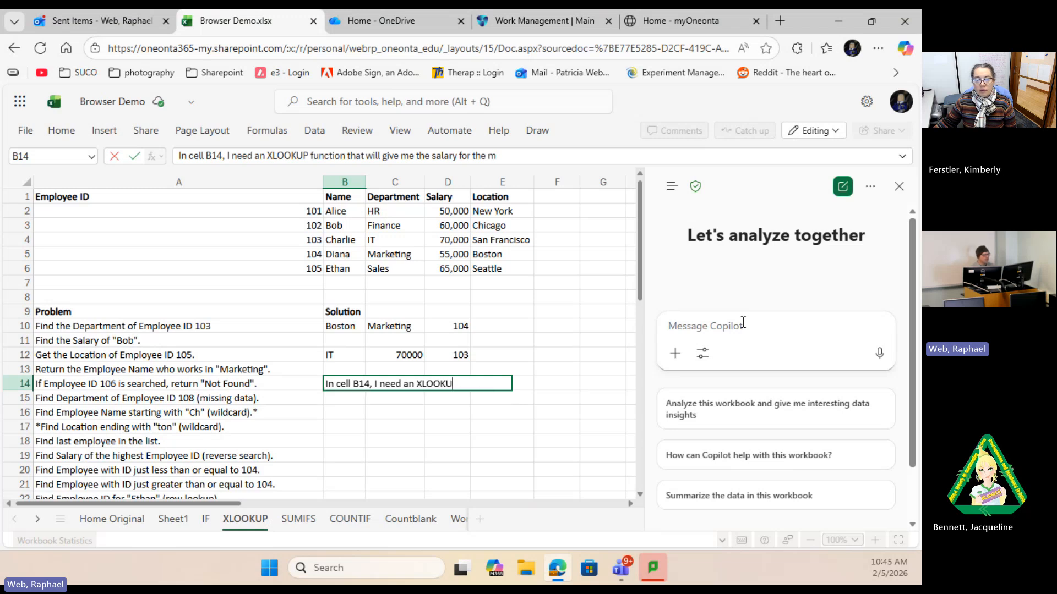
pyautogui.press('BackSpace')
pyautogui.press('BackSpace')
pyautogui.press('BackSpace')
pyautogui.press('BackSpace')
pyautogui.press('BackSpace')
pyautogui.press('BackSpace')
pyautogui.press('BackSpace')
pyautogui.press('BackSpace')
pyautogui.press('BackSpace')
pyautogui.press('BackSpace')
pyautogui.press('BackSpace')
pyautogui.press('BackSpace')
pyautogui.press('BackSpace')
pyautogui.press('Return')
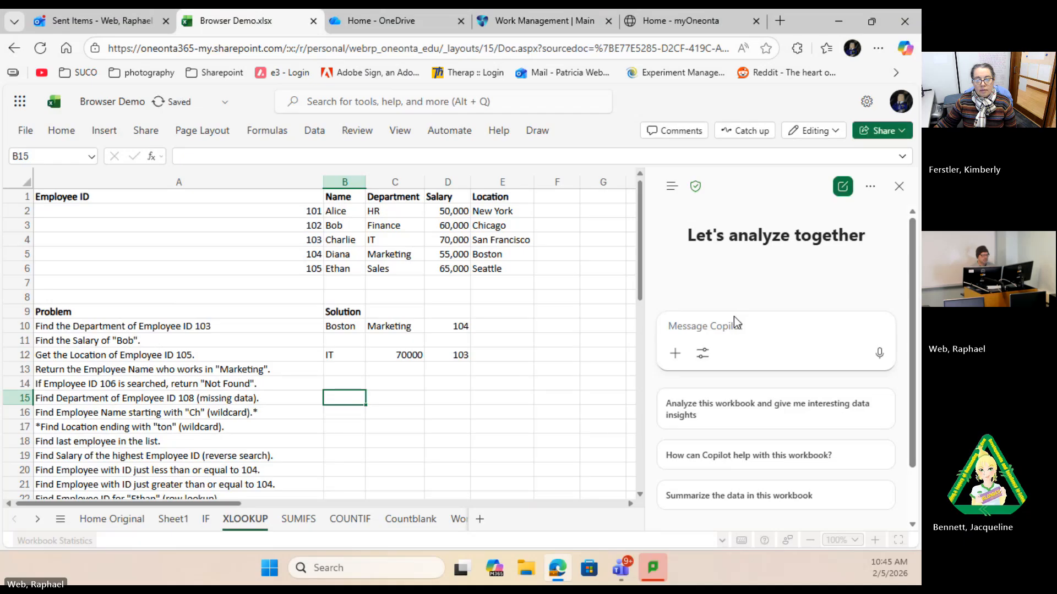
# Step: Ask Copilot: "In cell B14, I need an XLOOKUP function that will give me the salary of the employee ID in cell D12"
pyautogui.click(721, 321)
pyautogui.write('In ')
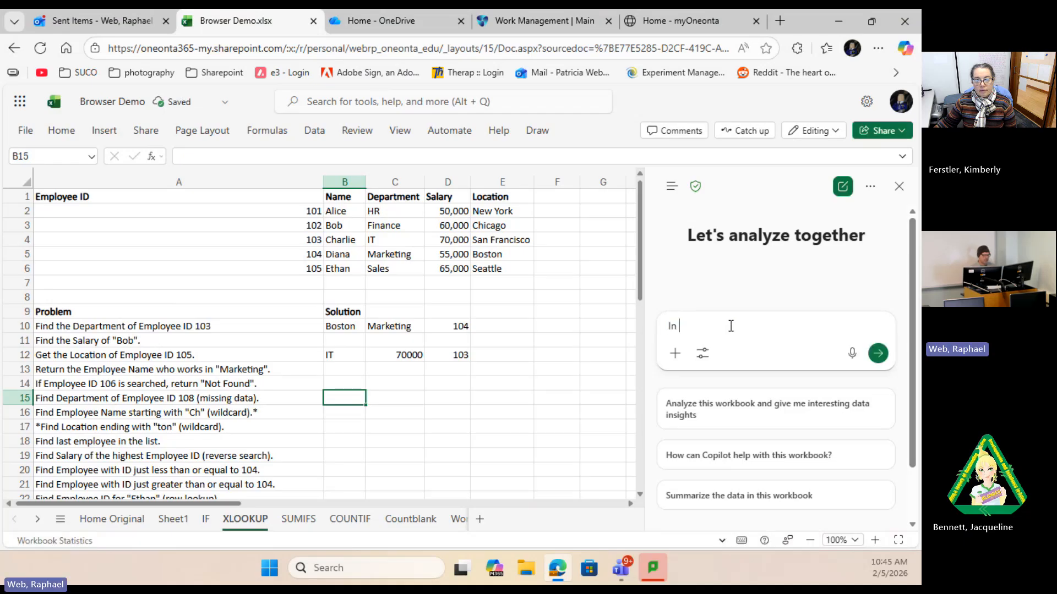
pyautogui.write('cell B14')
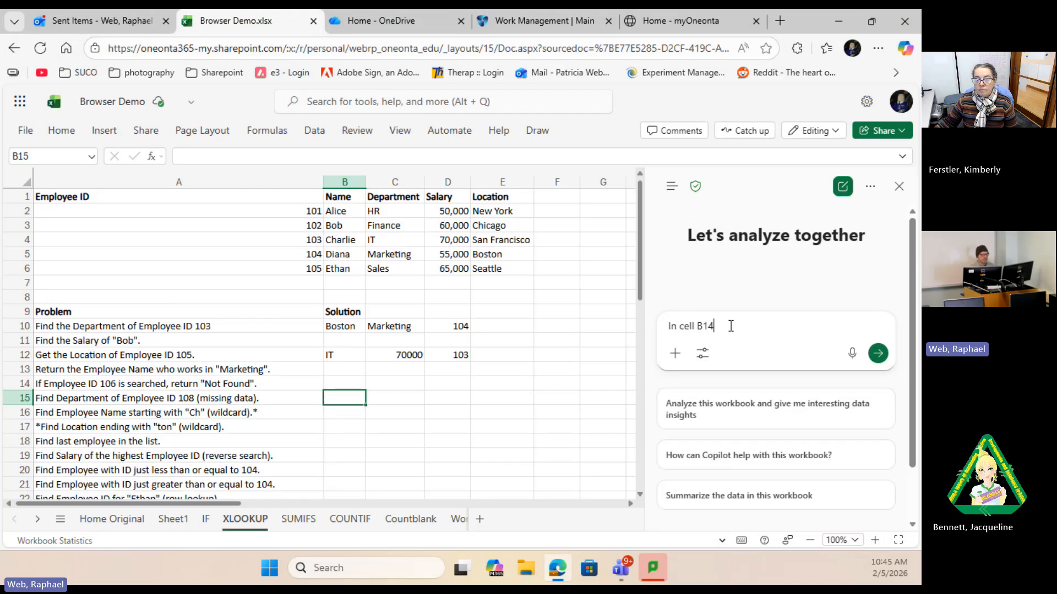
pyautogui.write(', I need and ')
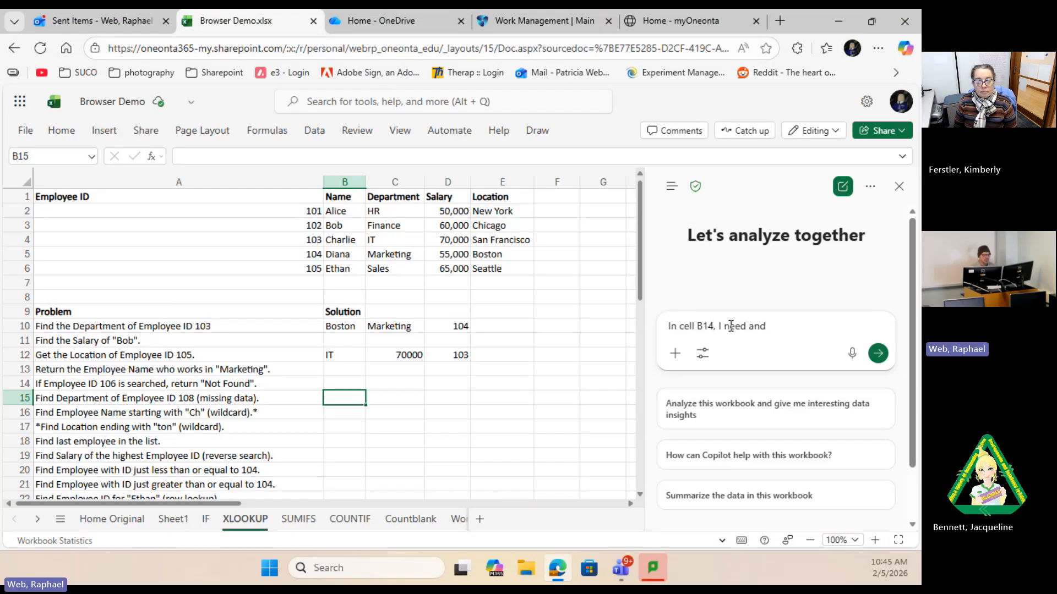
pyautogui.press('BackSpace')
pyautogui.press('BackSpace')
pyautogui.write(' XL')
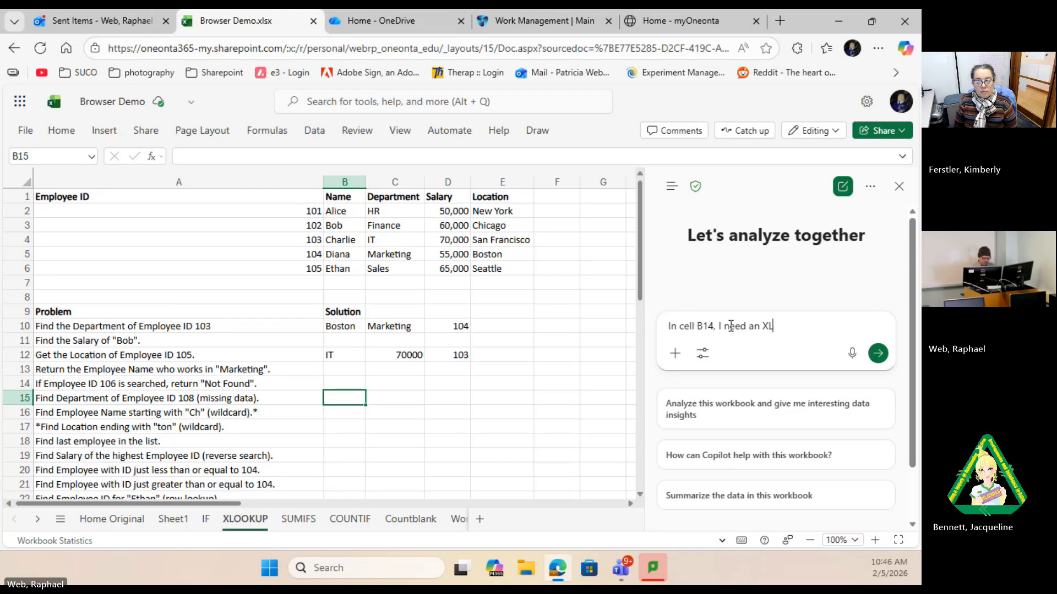
pyautogui.write('OOKUP funct')
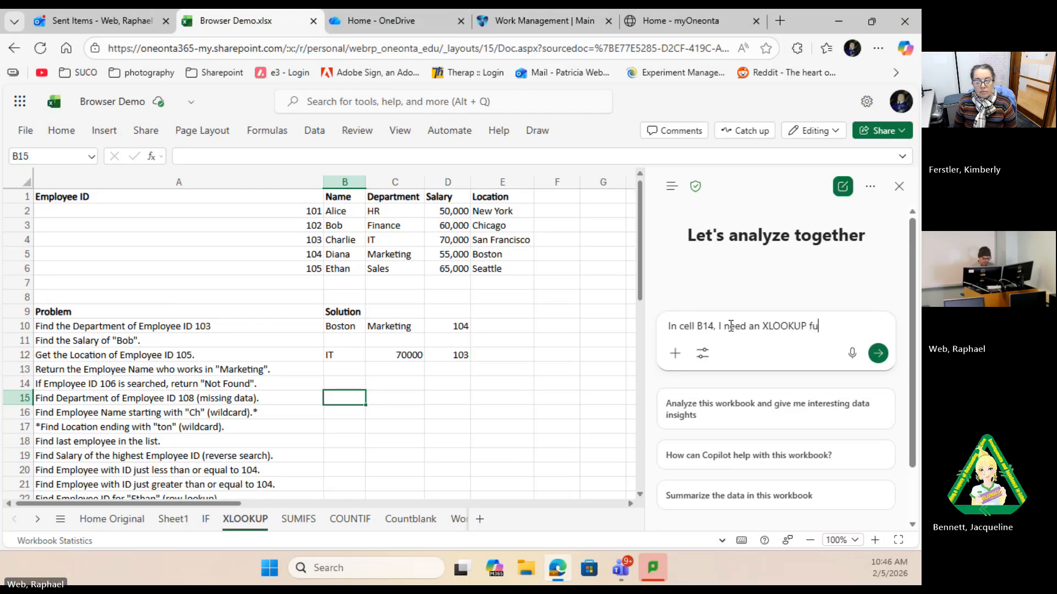
pyautogui.write('that ')
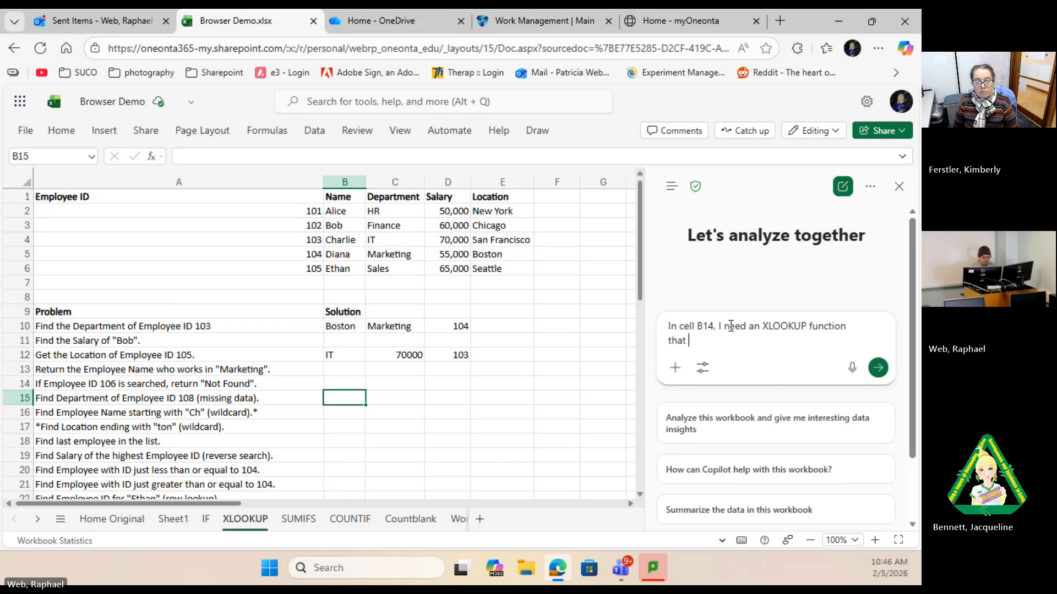
pyautogui.write('will give me the sala')
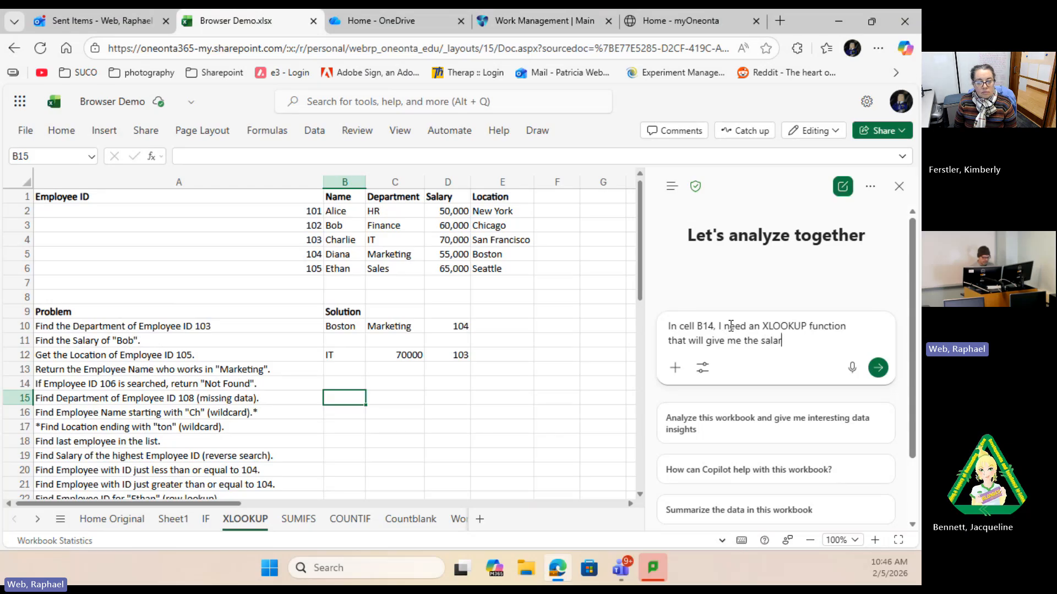
pyautogui.write('ry ')
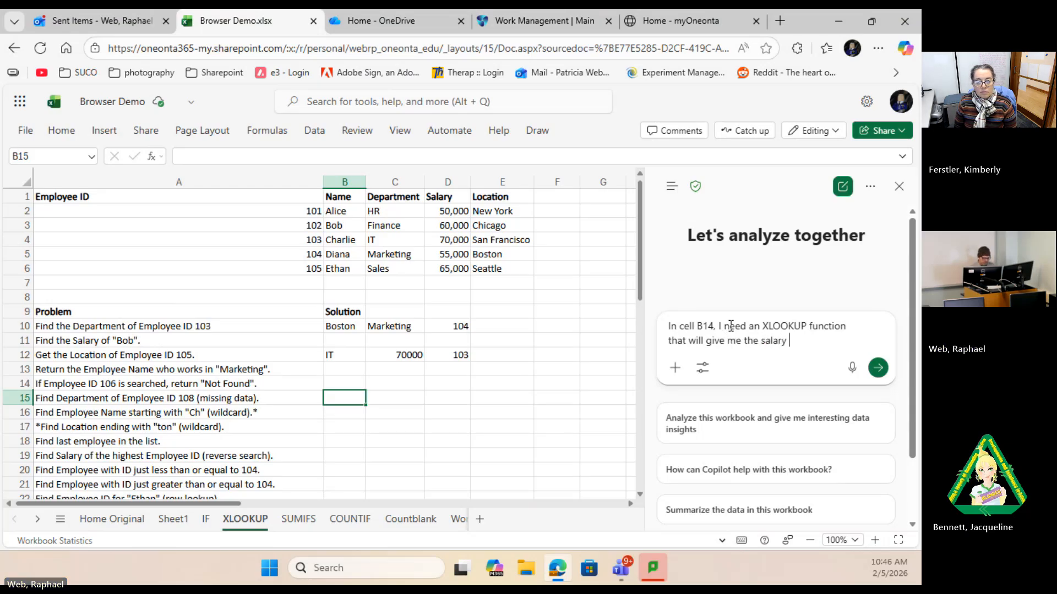
pyautogui.write('of the emp')
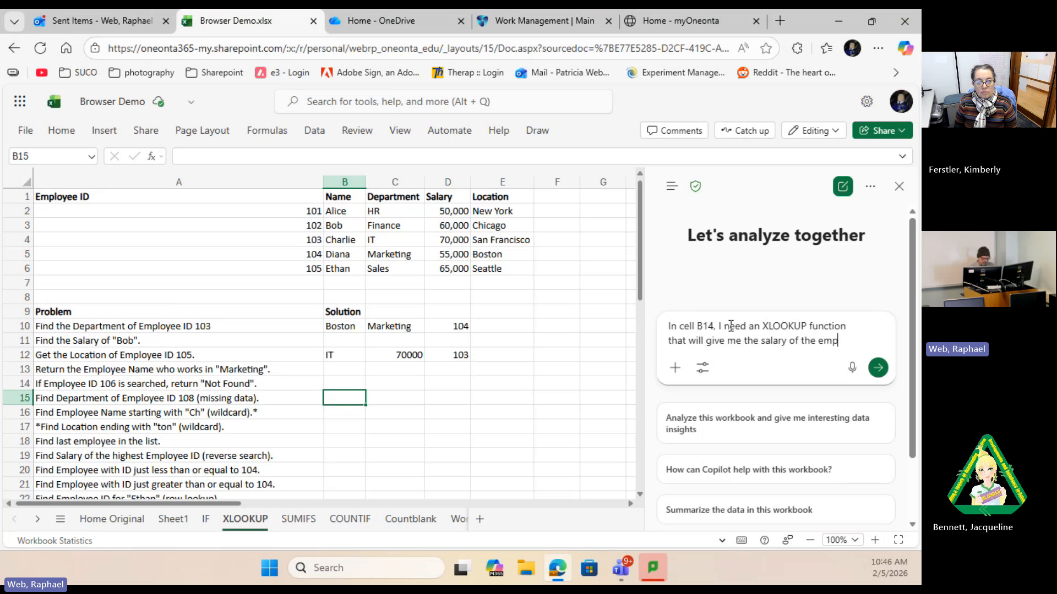
pyautogui.write('loyee ')
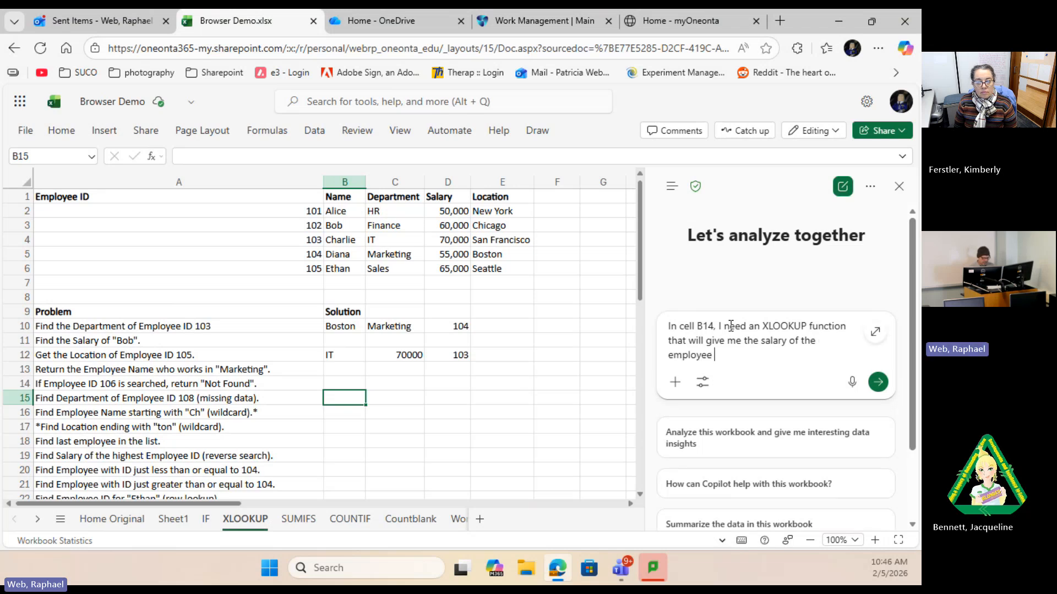
pyautogui.write('ID')
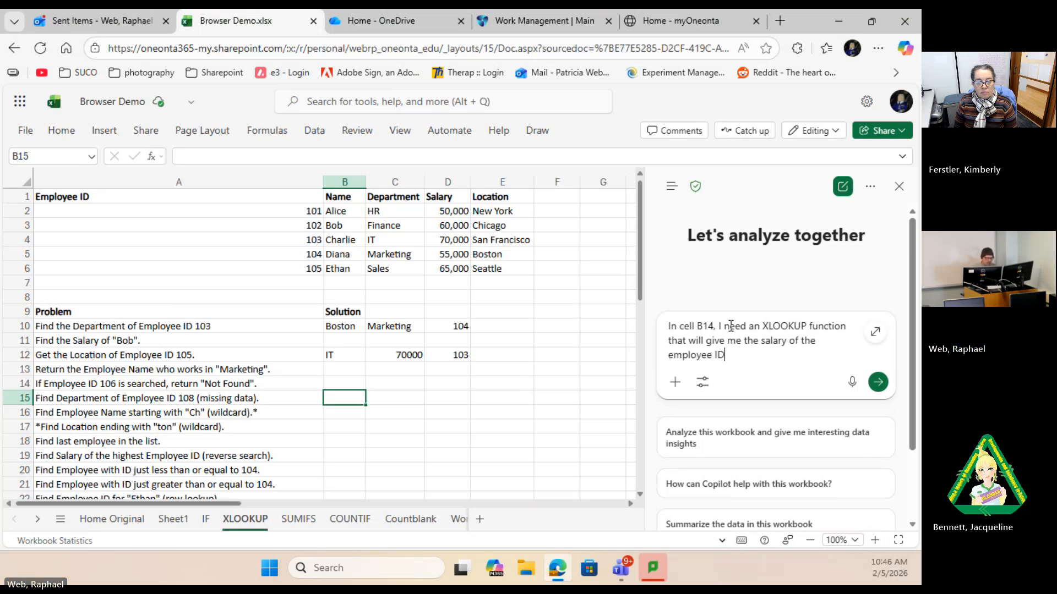
pyautogui.write(' in cell')
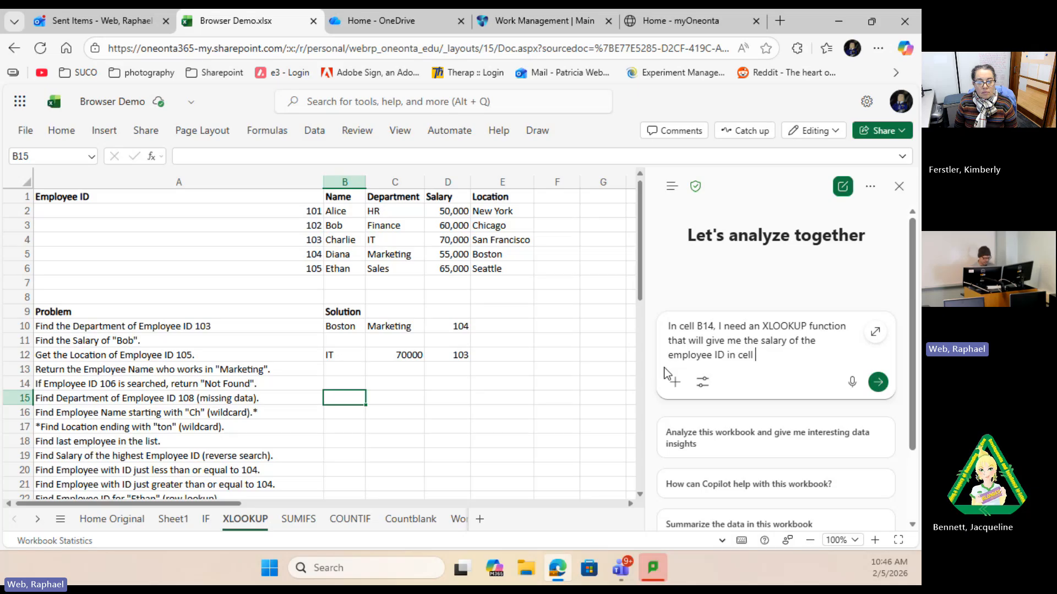
pyautogui.write('D12')
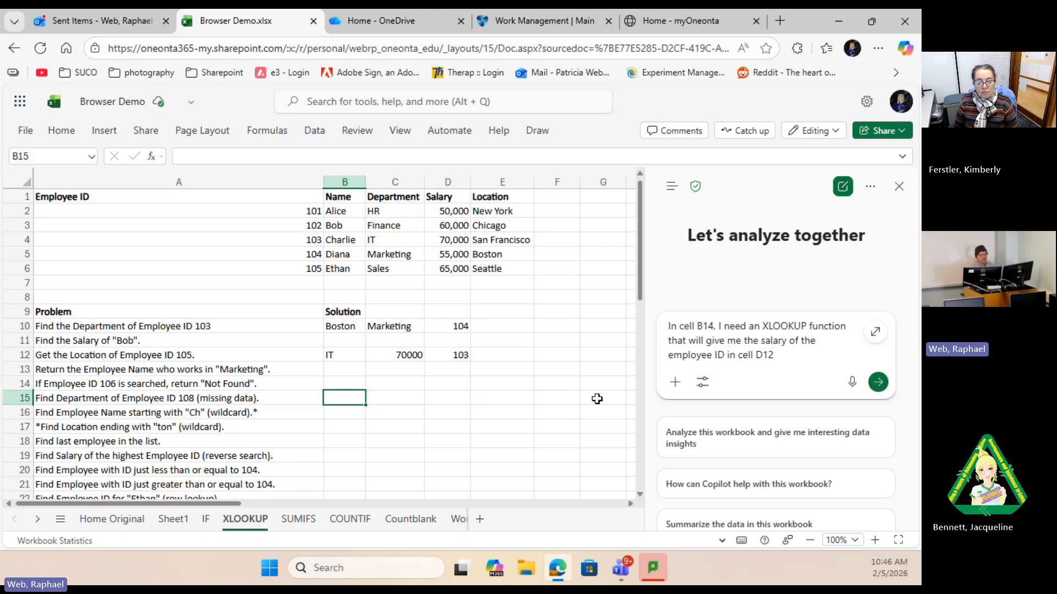
pyautogui.click(878, 383)
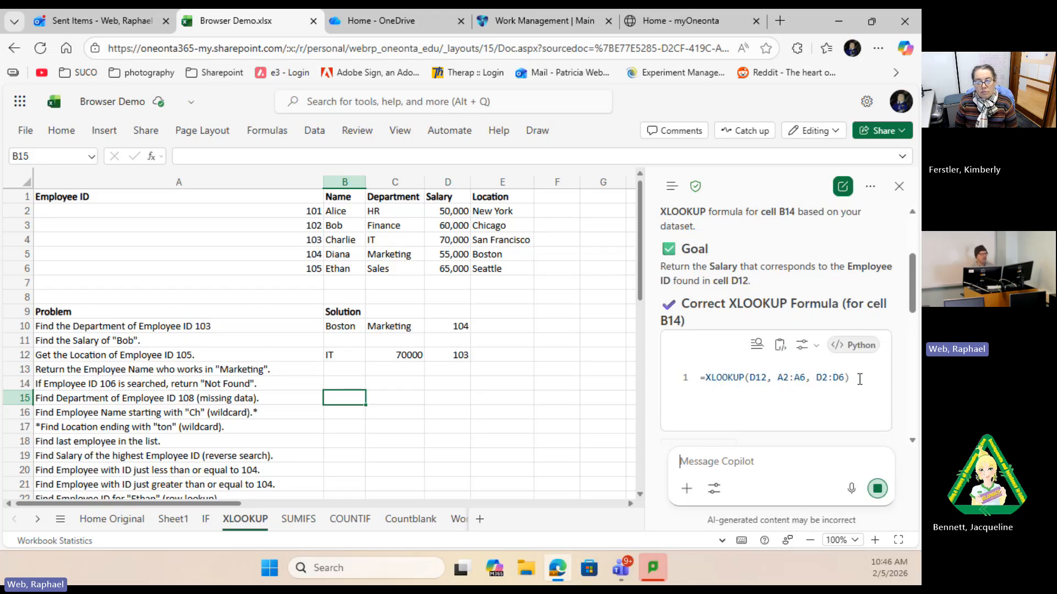
pyautogui.moveTo(859, 380); pyautogui.dragTo(828, 384)
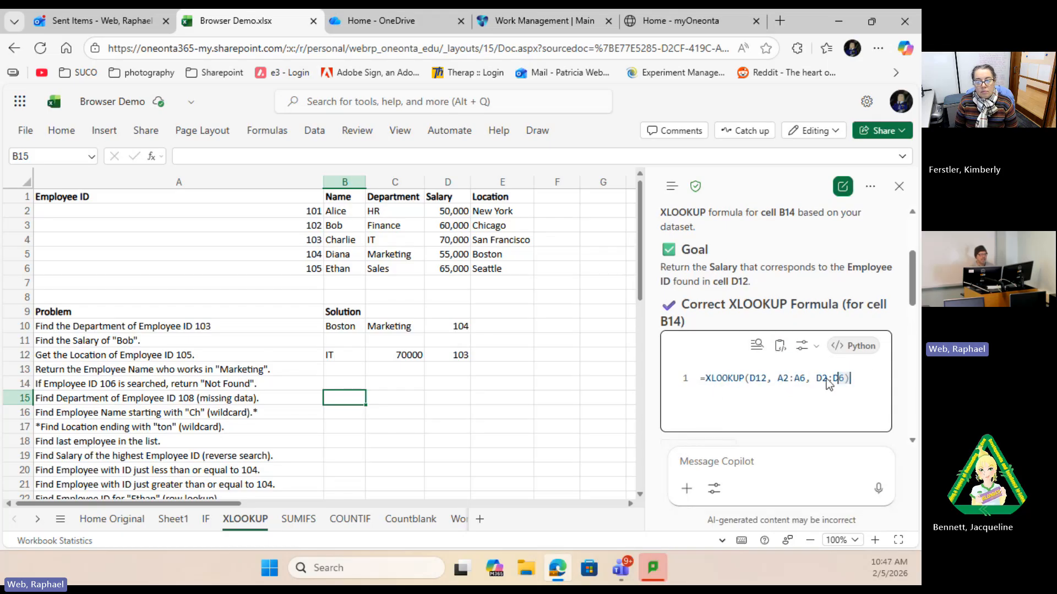
pyautogui.moveTo(705, 381); pyautogui.dragTo(699, 380)
pyautogui.rightClick(744, 388)
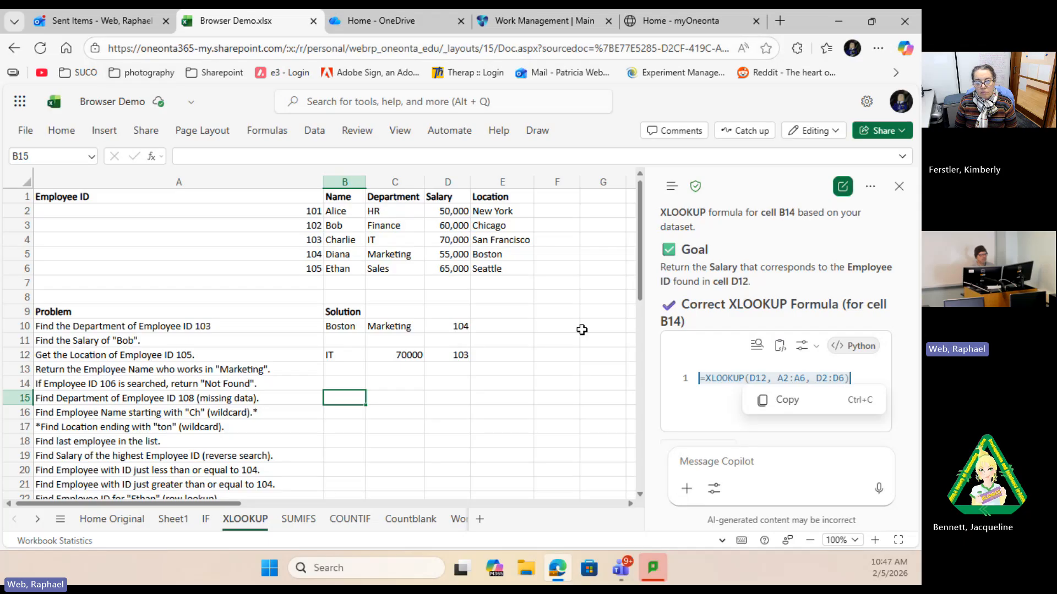
pyautogui.click(722, 322)
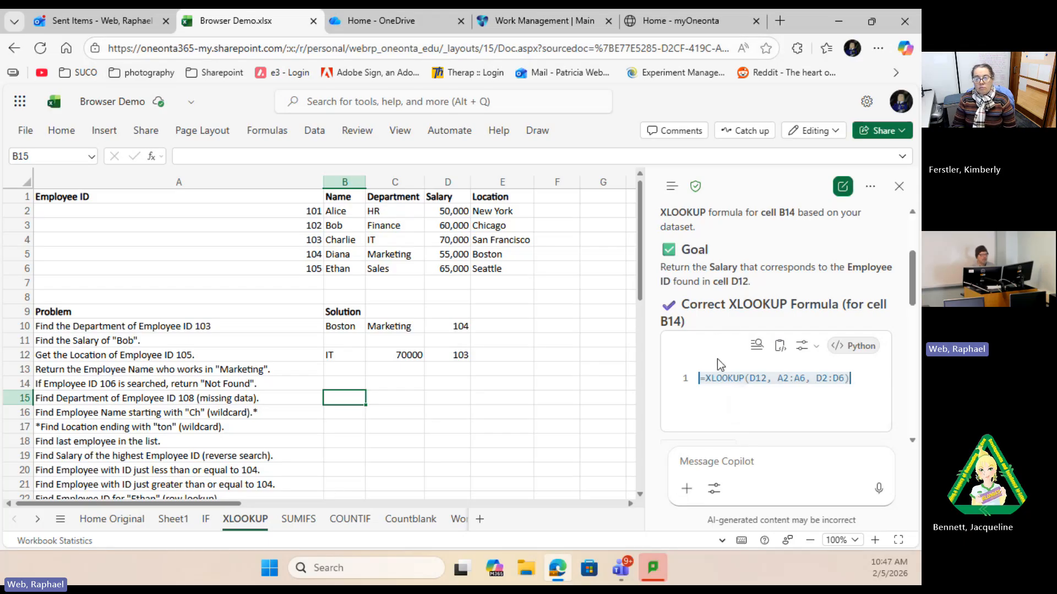
# Step: Insert Copilot's suggested formula =XLOOKUP(D12, A2:A6, D2:D6) directly from the reply into the selected cell B15
pyautogui.scroll(-3, 716, 359)
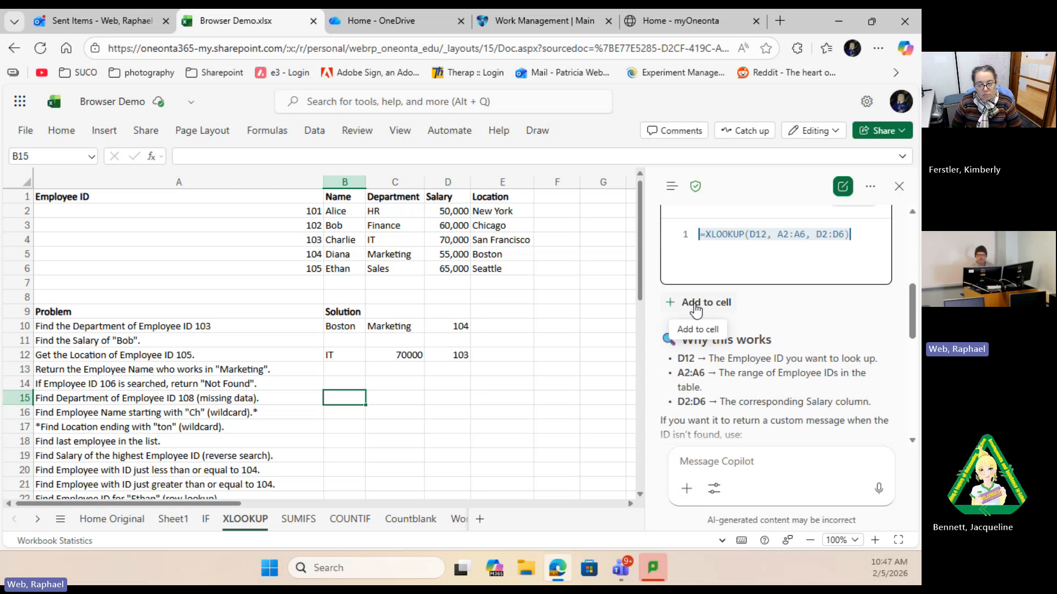
pyautogui.click(696, 302)
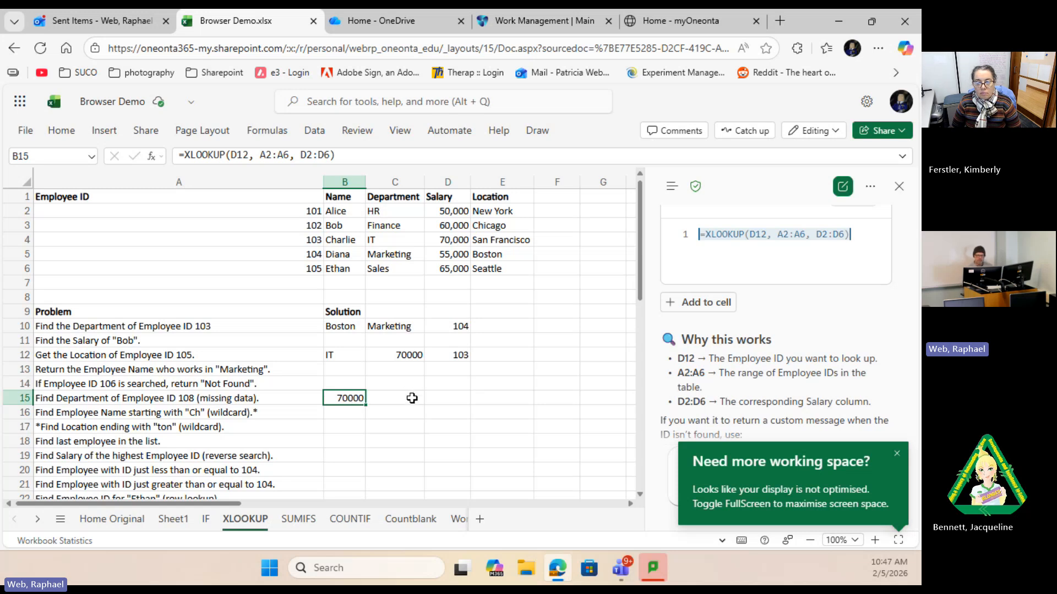
pyautogui.scroll(5, 780, 246)
pyautogui.scroll(-4, 853, 296)
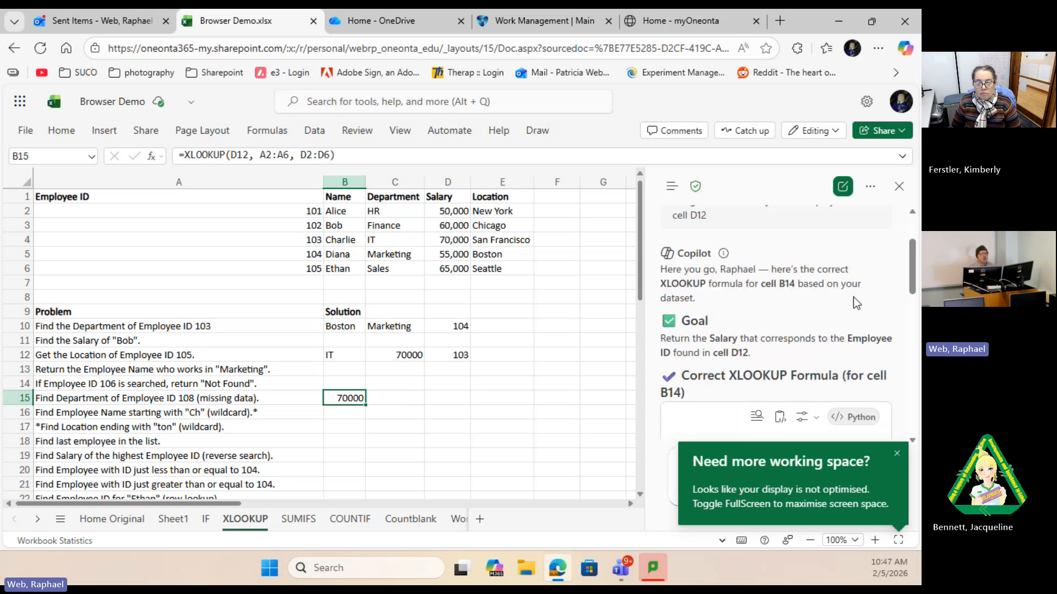
pyautogui.click(857, 299)
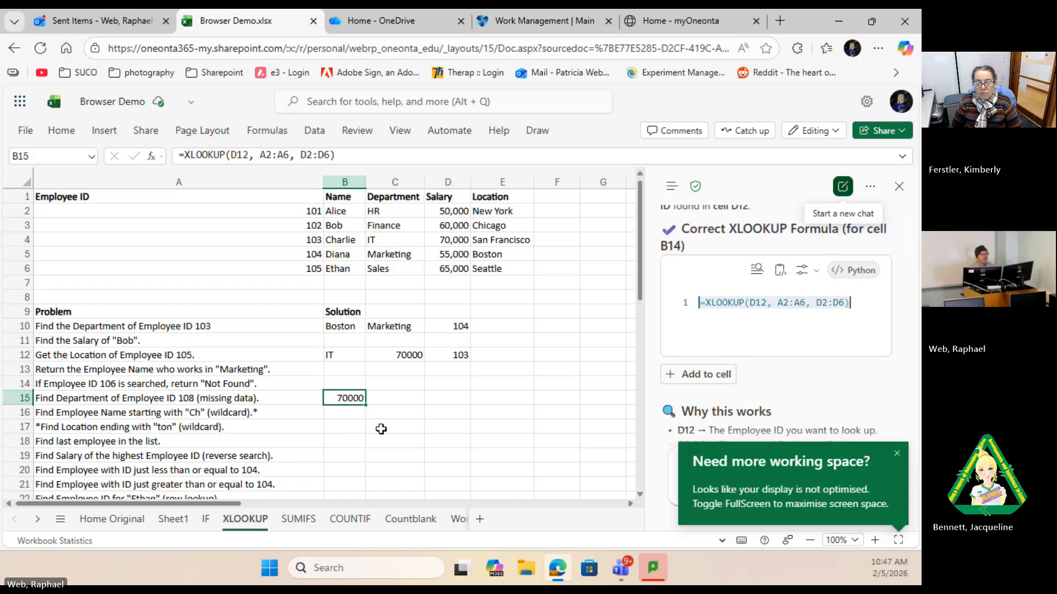
# Step: Start a new Copilot chat, select cell E12, and ask: "IN cell E12, I need the salary of the employee ID in D12"
pyautogui.click(842, 187)
pyautogui.click(501, 355)
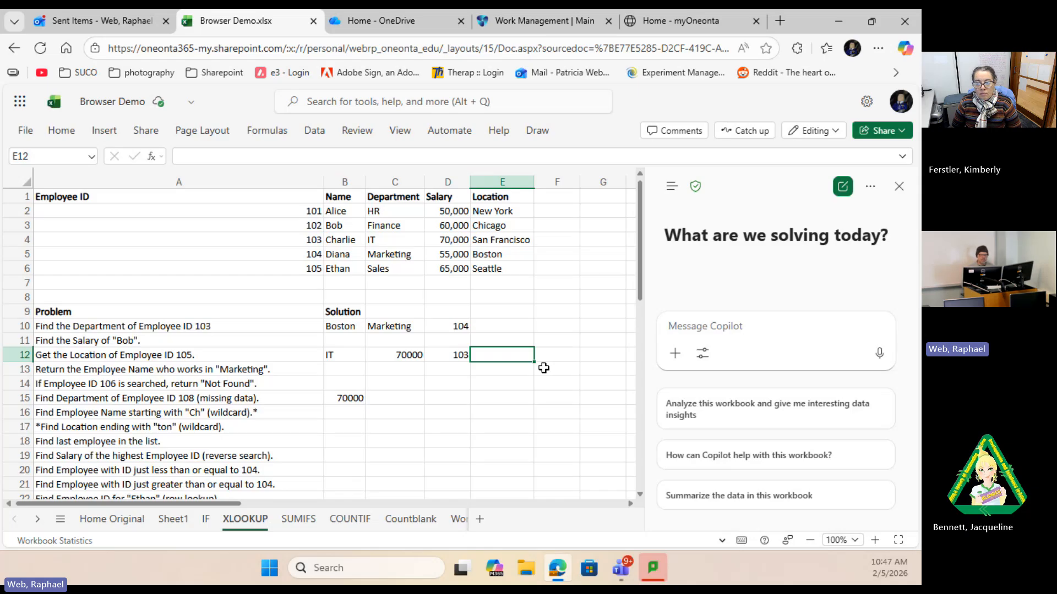
pyautogui.click(687, 327)
pyautogui.write('IN cell ')
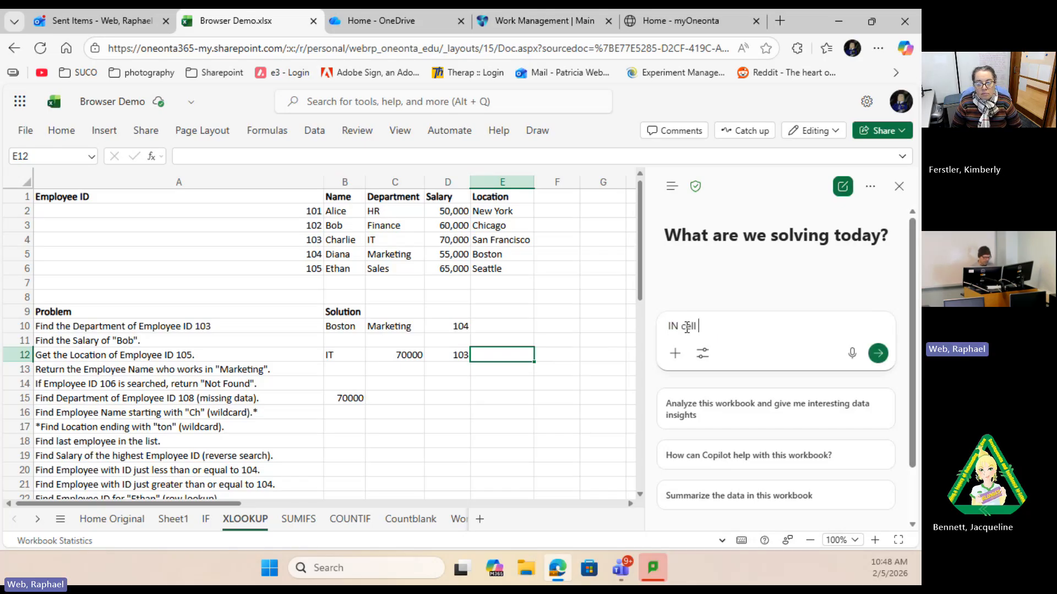
pyautogui.write('E12')
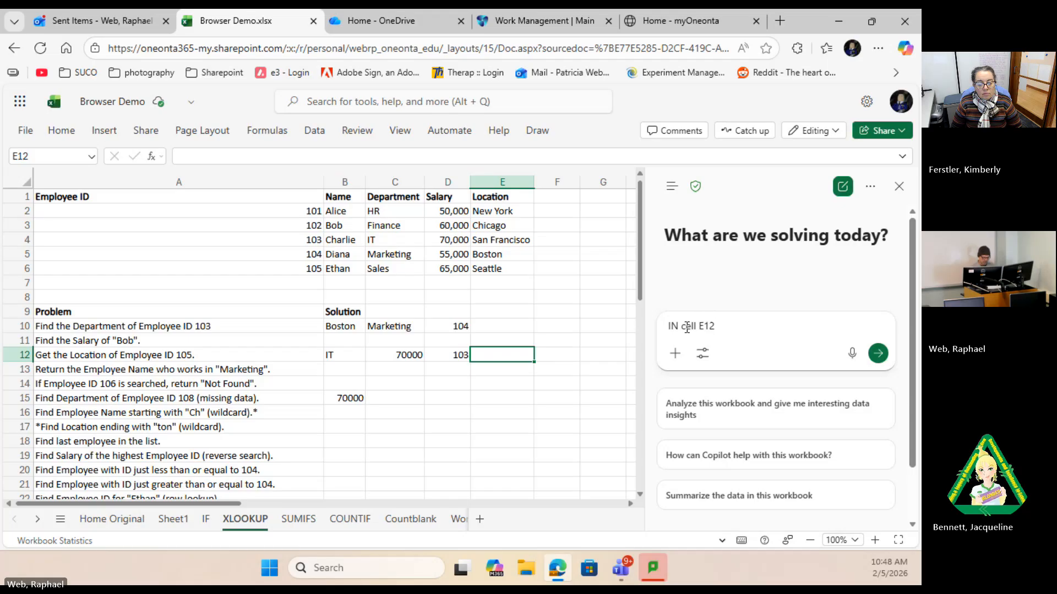
pyautogui.write(', I need')
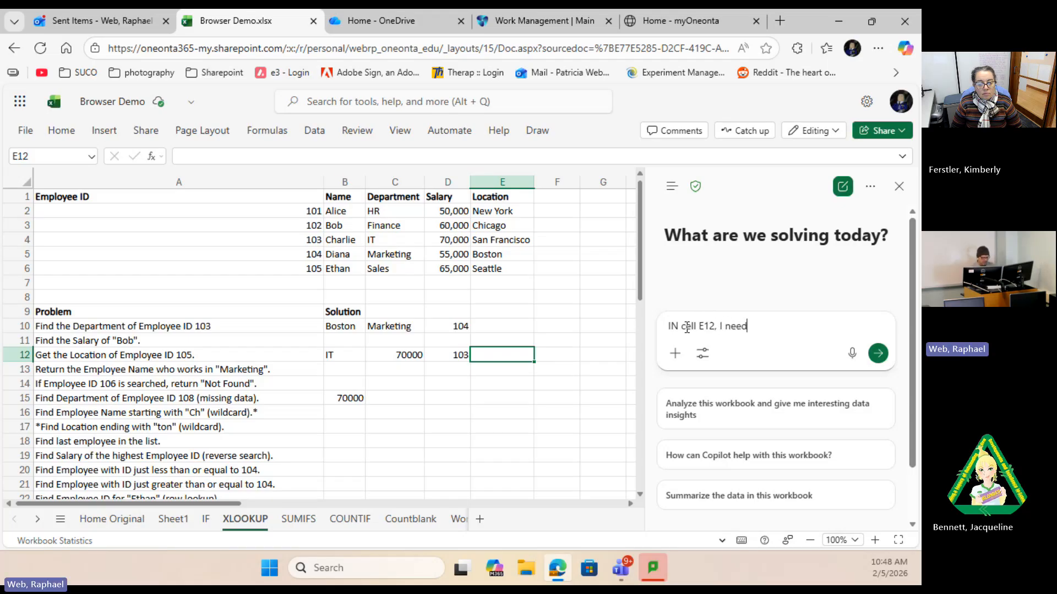
pyautogui.write(' the salary')
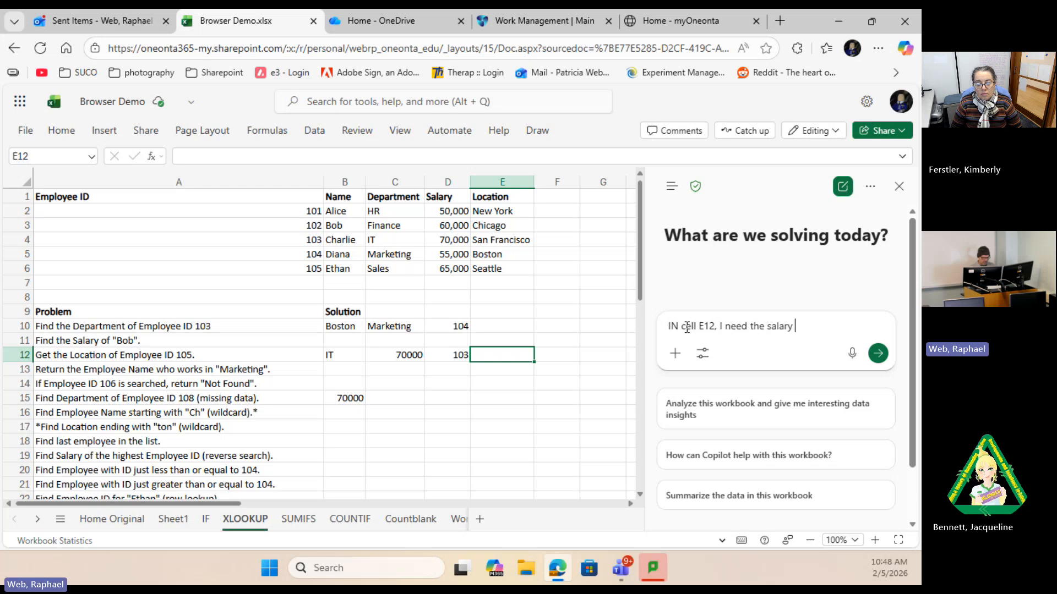
pyautogui.write(' o')
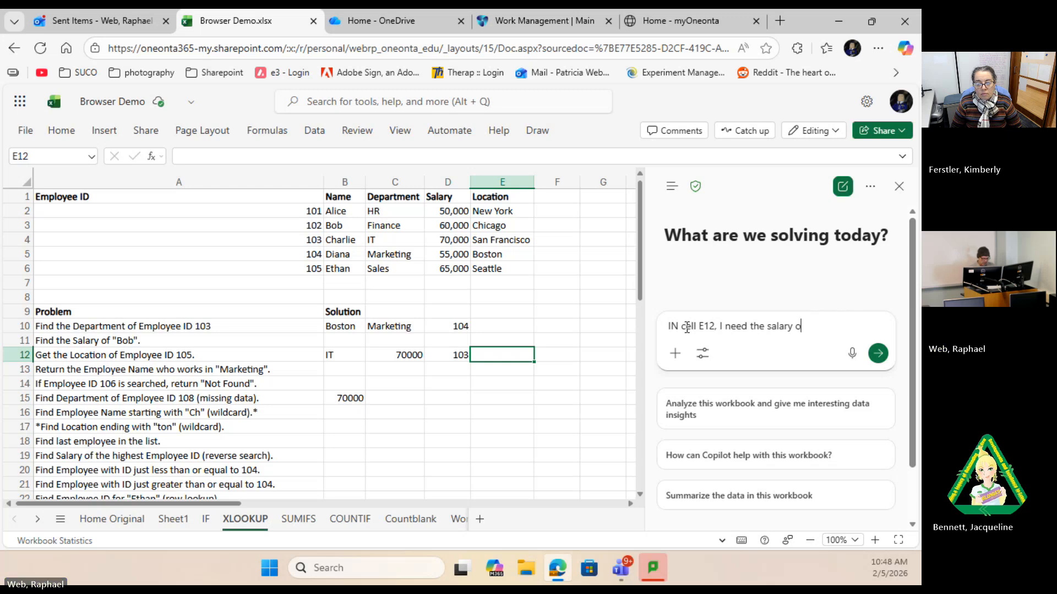
pyautogui.write('f gthe emplo')
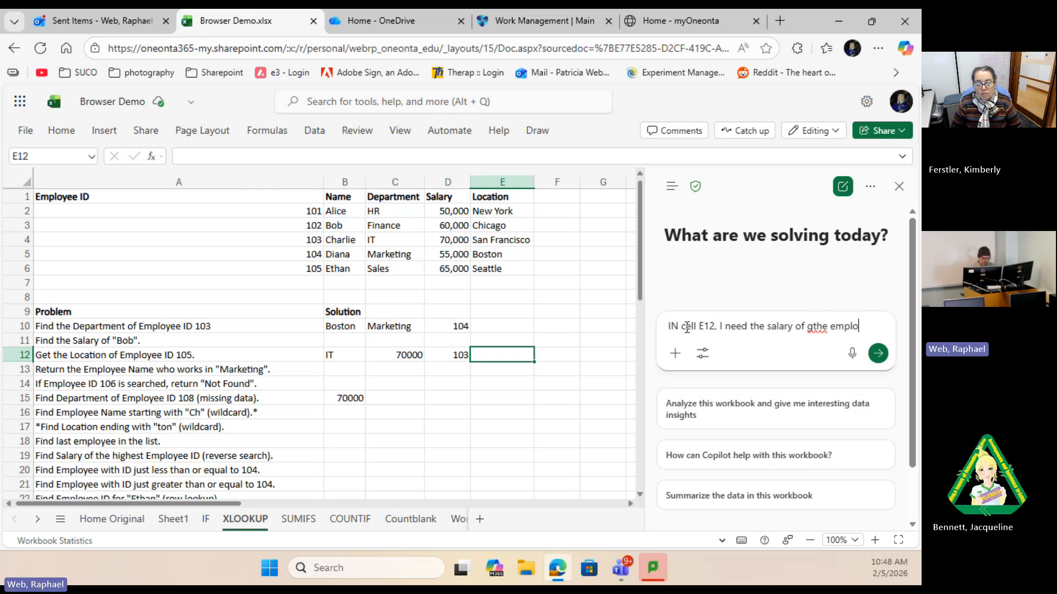
pyautogui.write('yee')
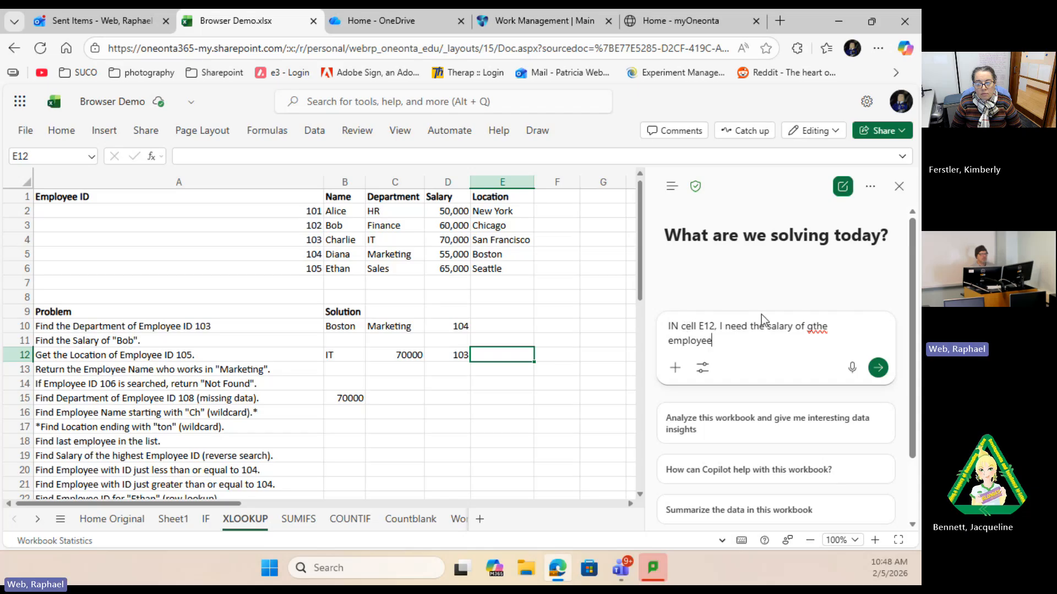
pyautogui.click(815, 326)
pyautogui.press('BackSpace')
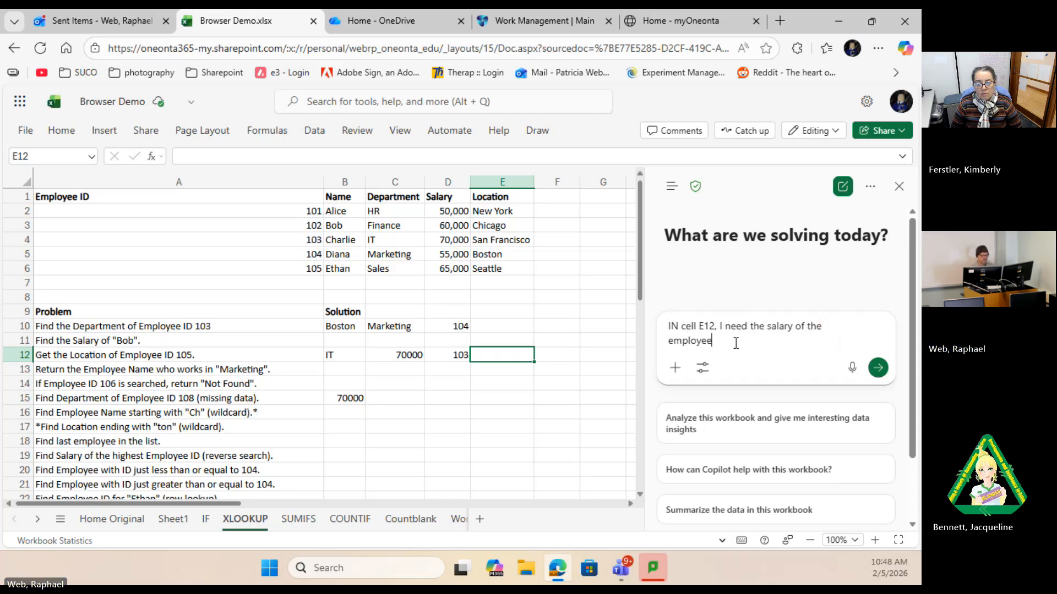
pyautogui.write('ID')
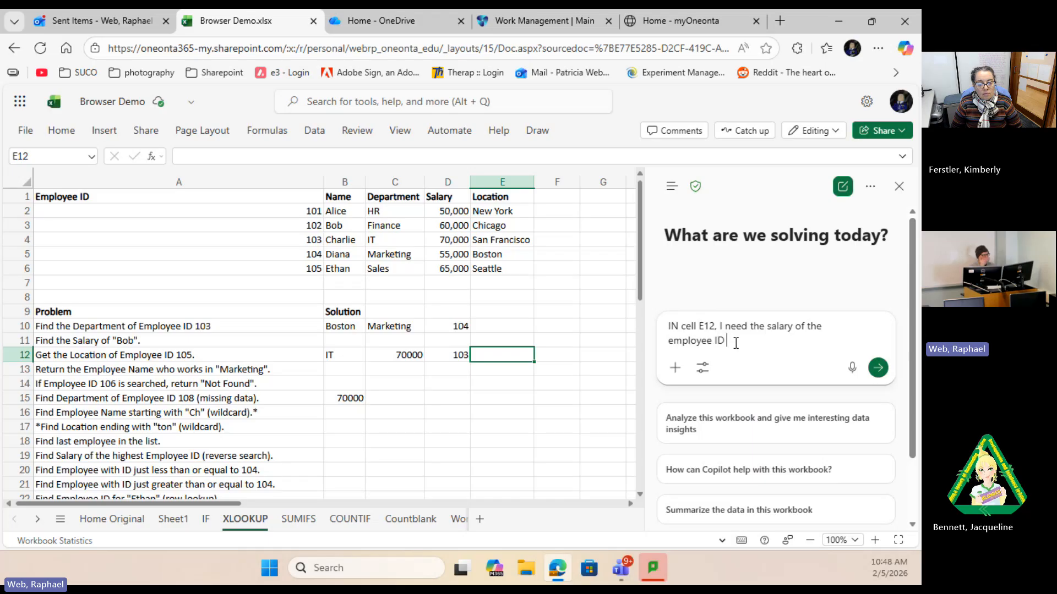
pyautogui.write(' in D12')
pyautogui.click(879, 368)
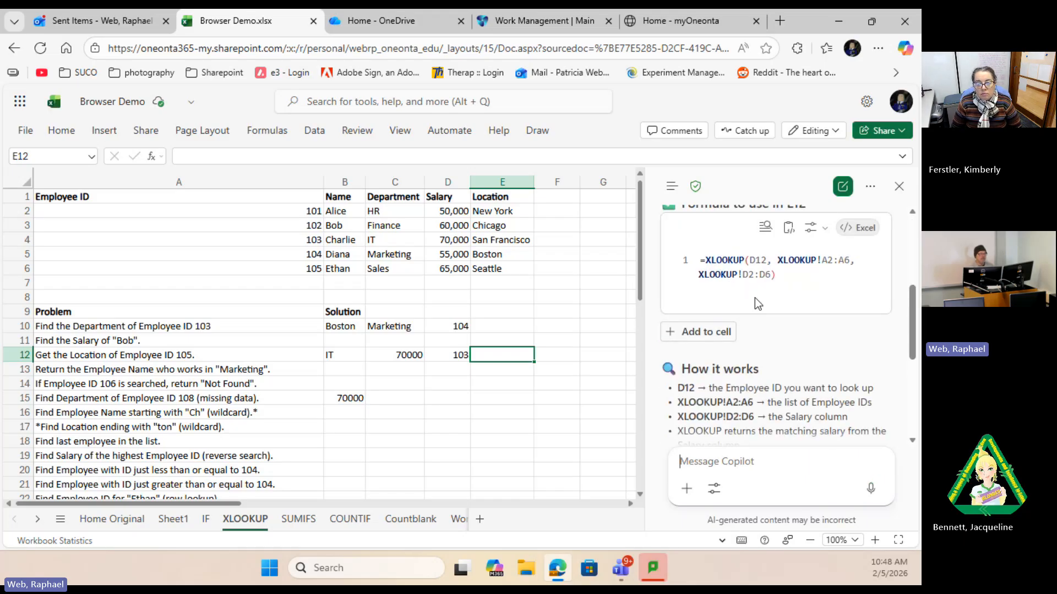
# Step: Add Copilot's formula =XLOOKUP(D12, XLOOKUP!A2:A6, XLOOKUP!D2:D6) to cell E12 and test it by choosing employee ID 104 in D12
pyautogui.click(709, 333)
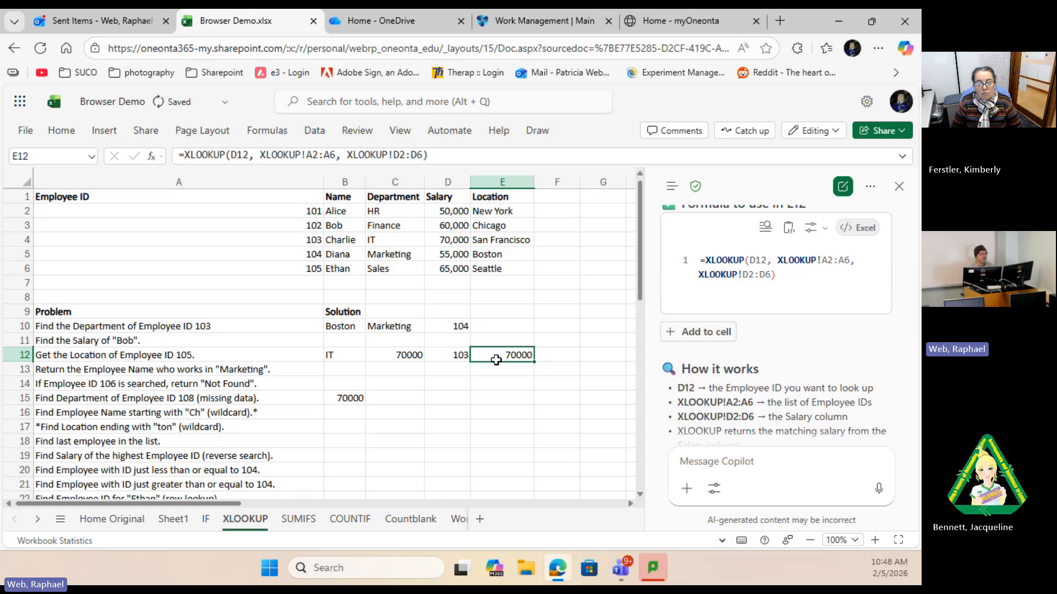
pyautogui.click(457, 357)
pyautogui.click(478, 355)
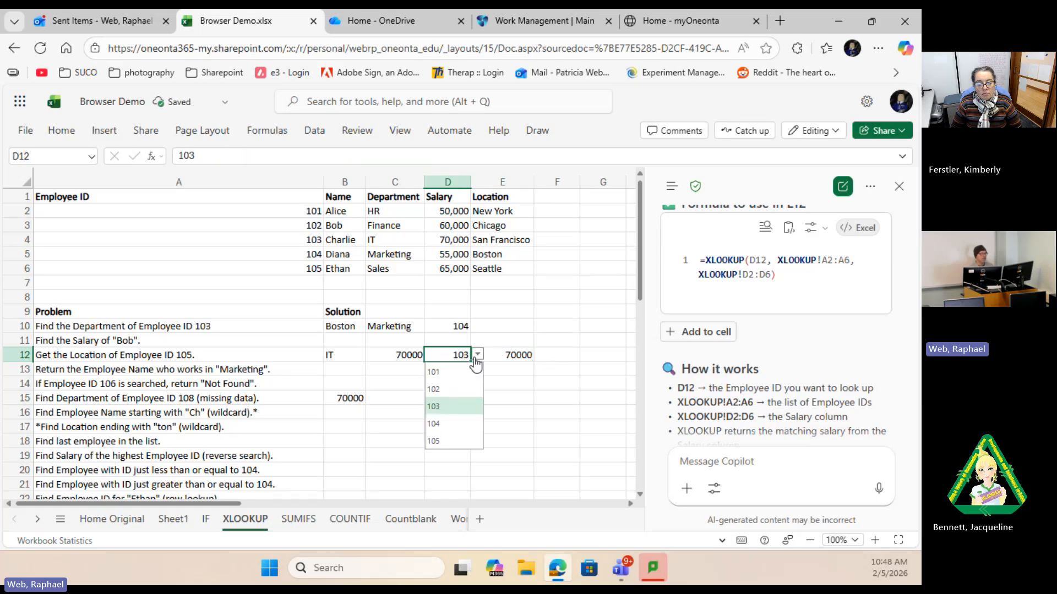
pyautogui.click(451, 421)
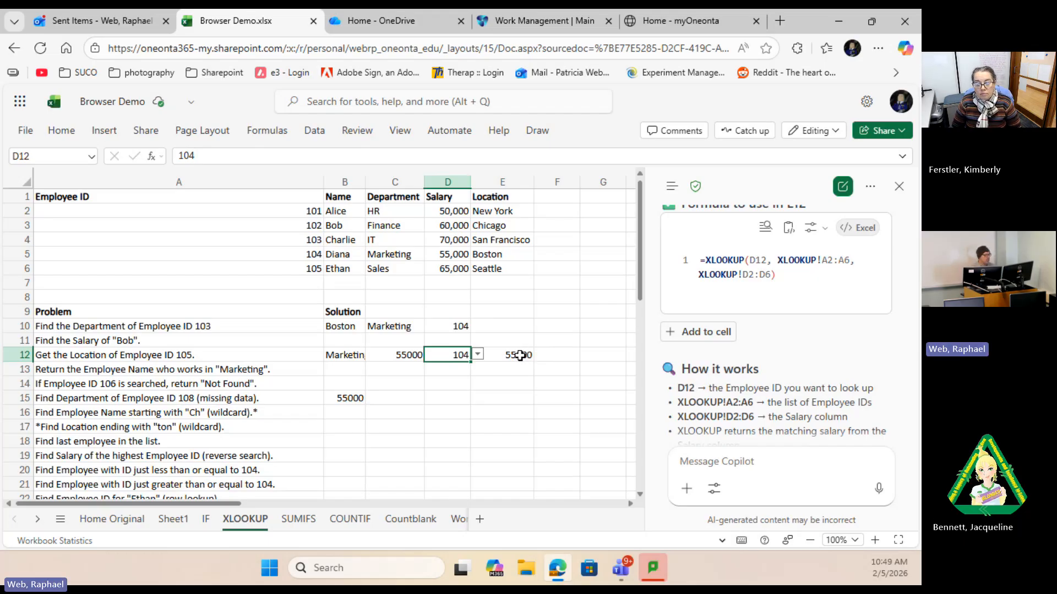
# Step: On the SUMIFS sheet, clear the formula in cell F78 beside the Amazon criterion
pyautogui.click(290, 521)
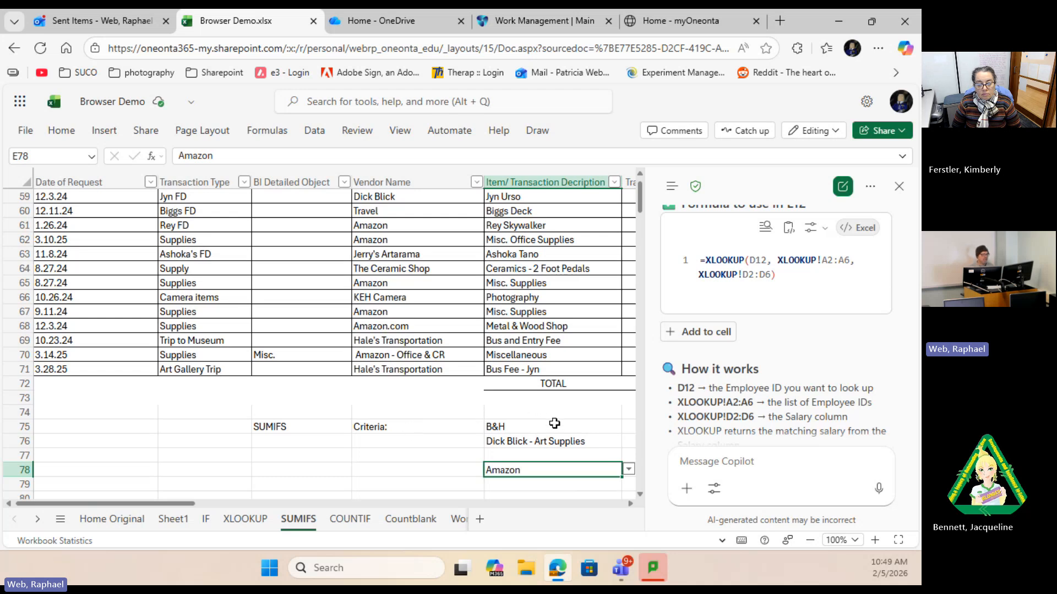
pyautogui.scroll(-3, 545, 438)
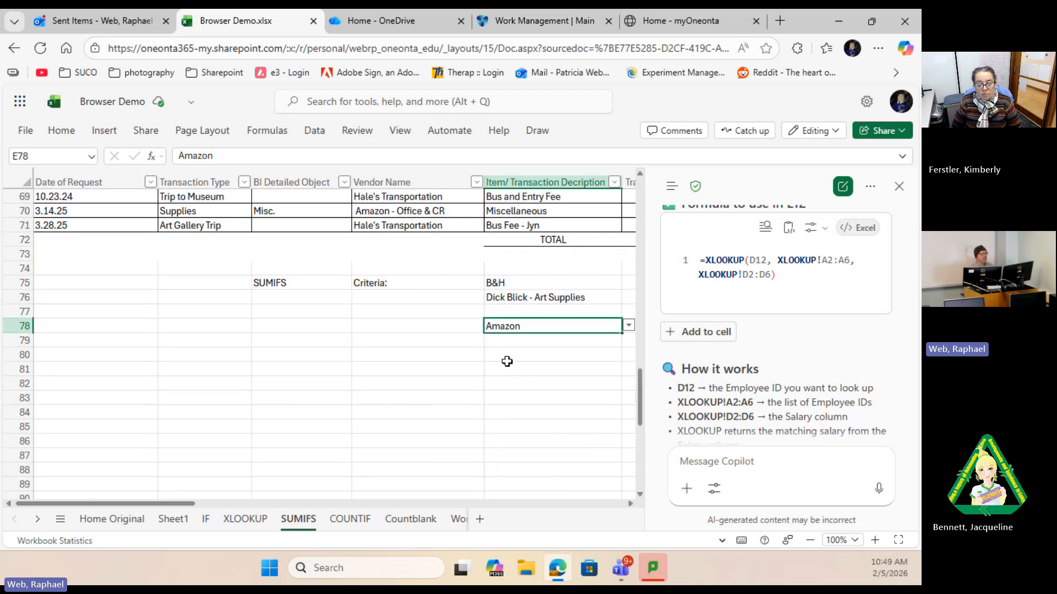
pyautogui.moveTo(183, 504); pyautogui.dragTo(251, 504)
pyautogui.click(460, 321)
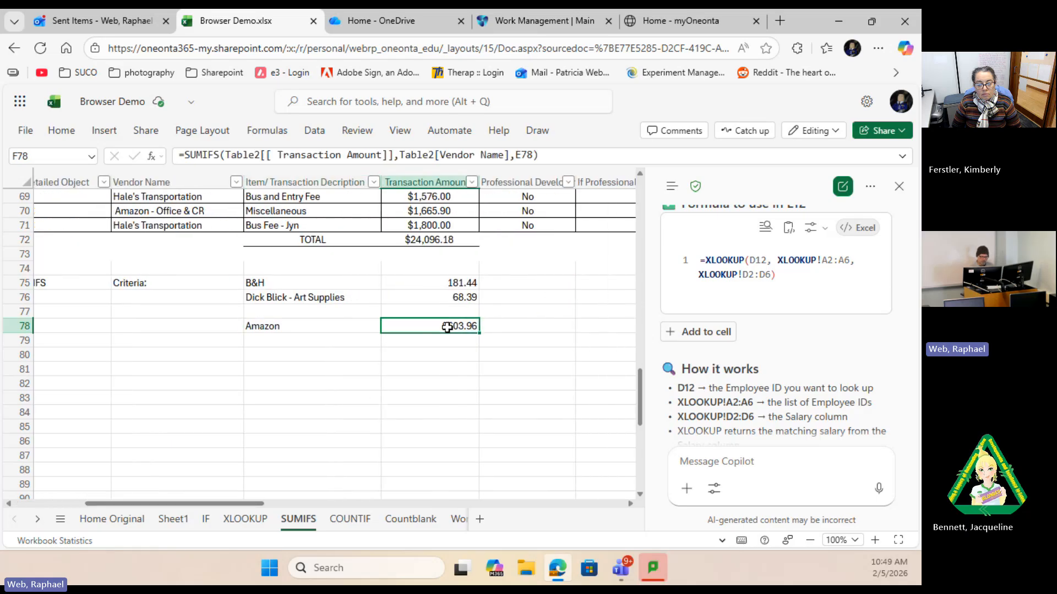
pyautogui.press('Delete')
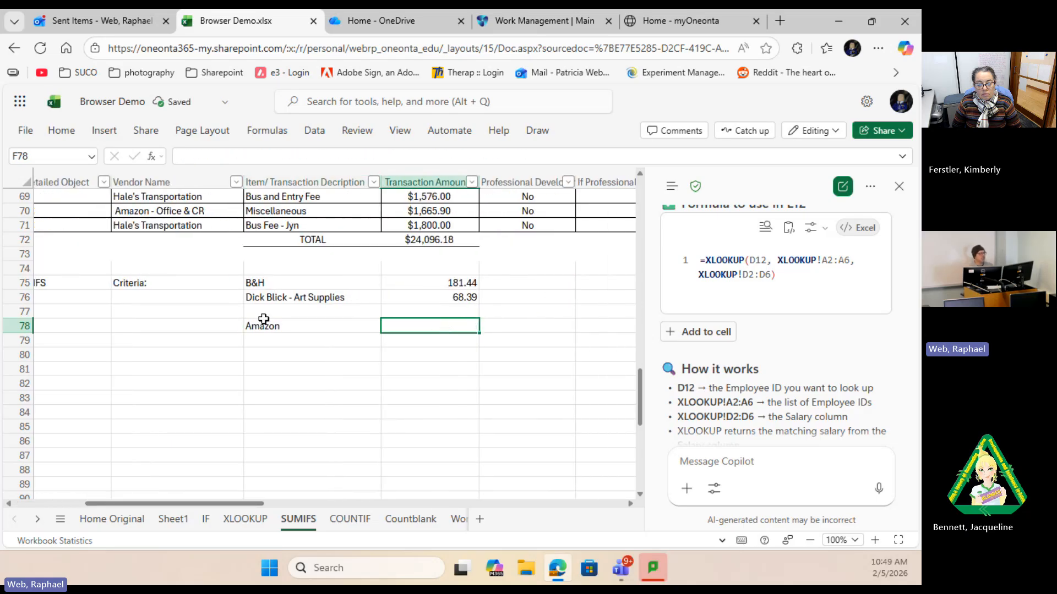
# Step: Look through the vendor choices available in cell E78 without changing the selection, and return to cell F78
pyautogui.click(301, 329)
pyautogui.click(390, 329)
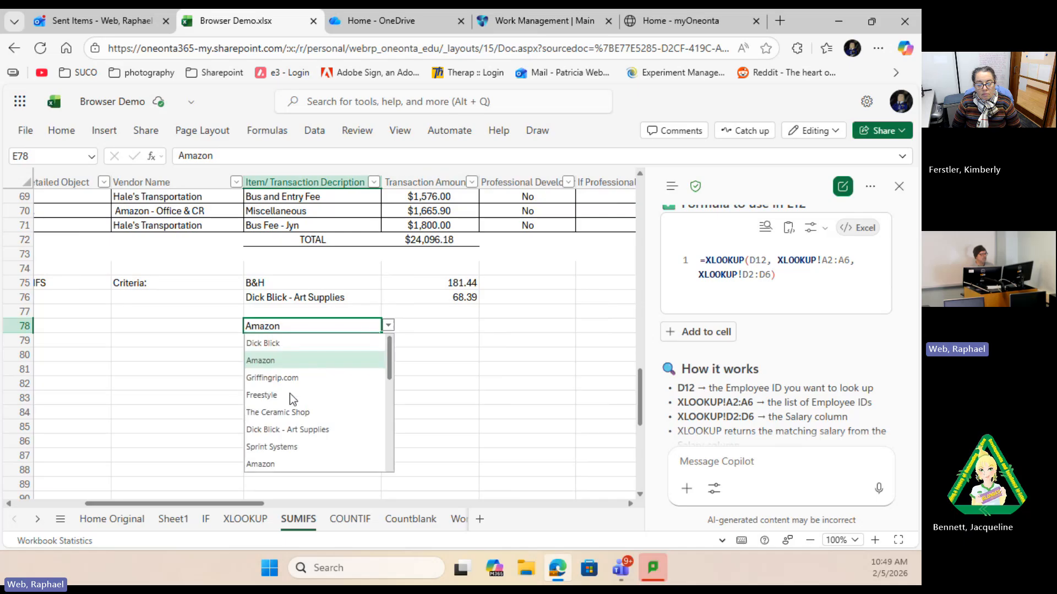
pyautogui.click(406, 327)
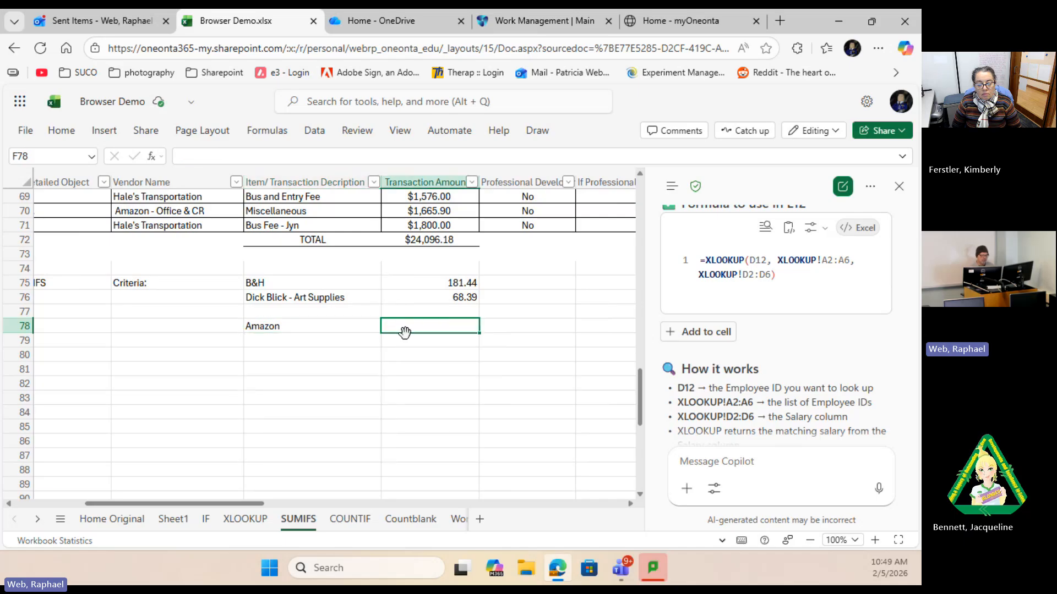
# Step: Start a new Copilot chat and write: "I need a function that will sum the Transaction amounts for Vendor Names based on the value in cell"
pyautogui.scroll(5, 745, 313)
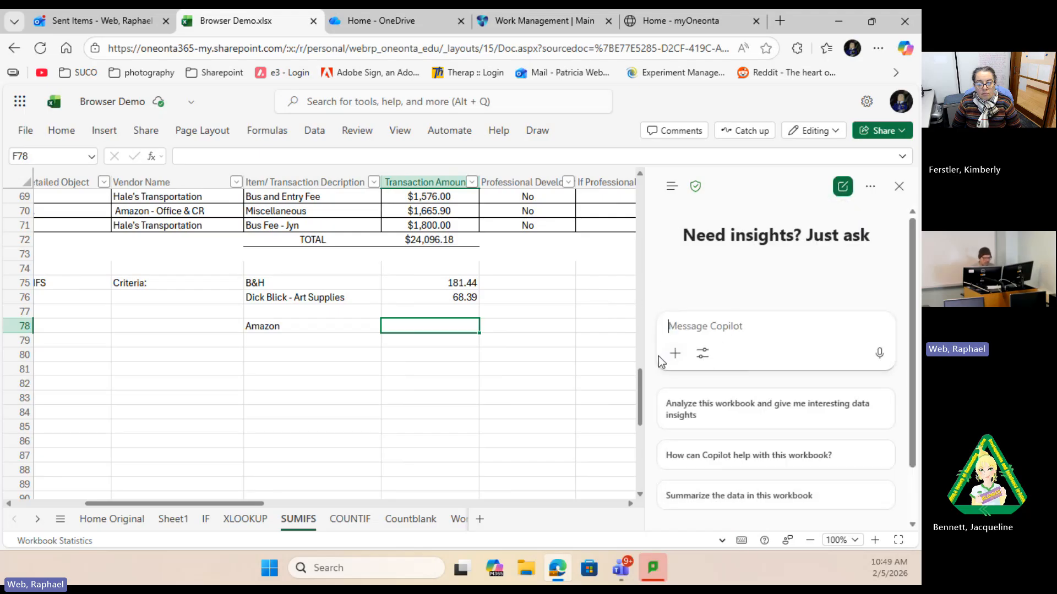
pyautogui.write('I ne')
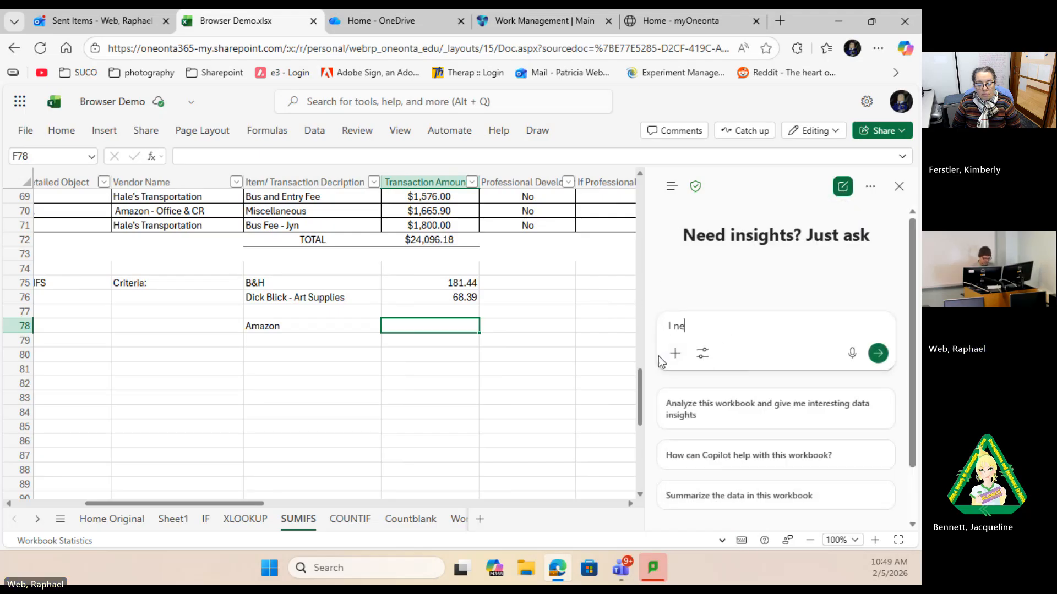
pyautogui.write('ed a functio')
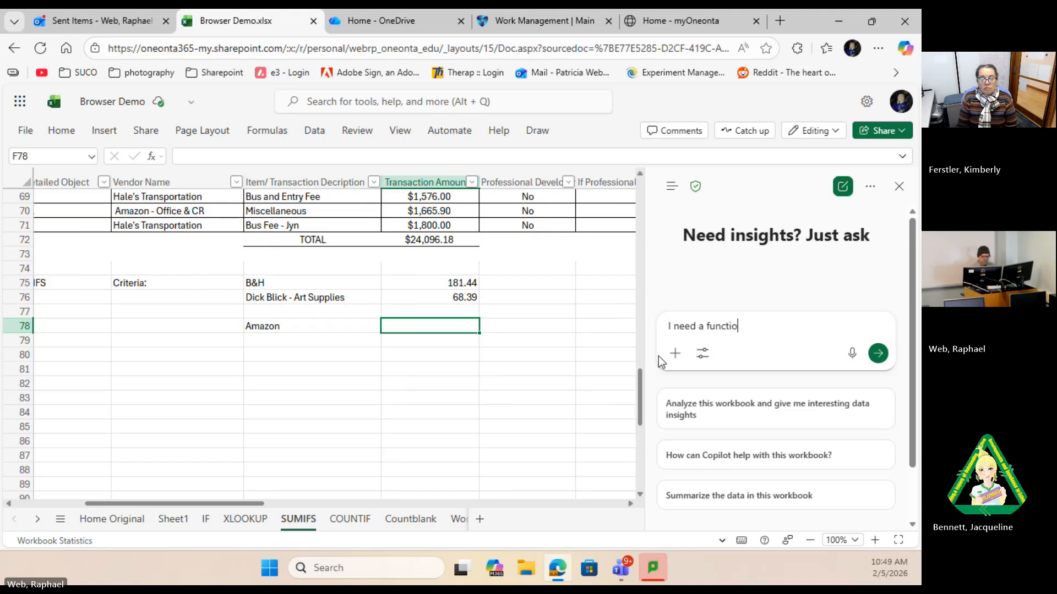
pyautogui.write('n that will ')
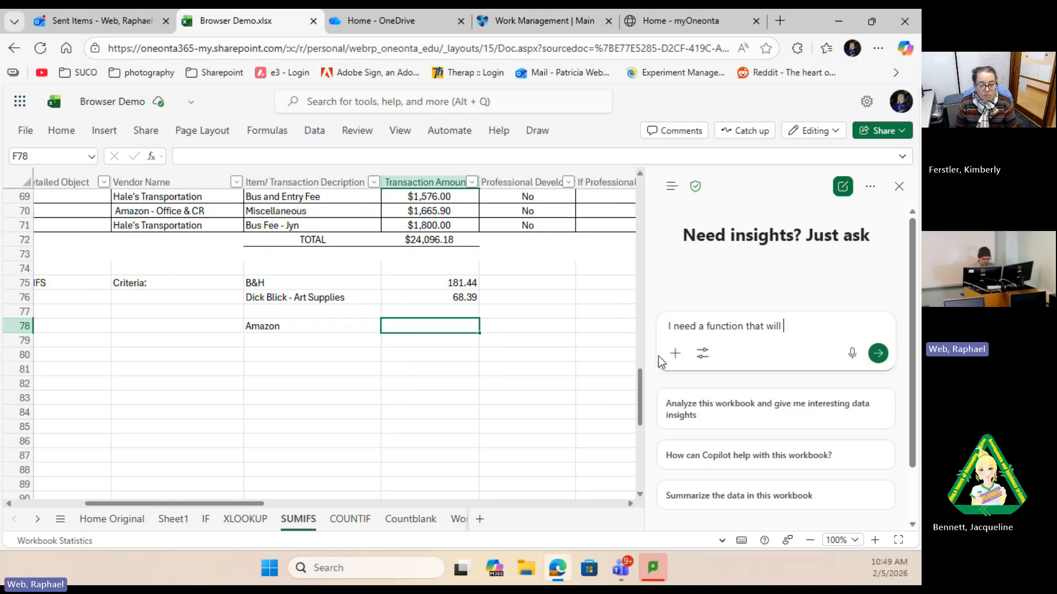
pyautogui.write('sum the')
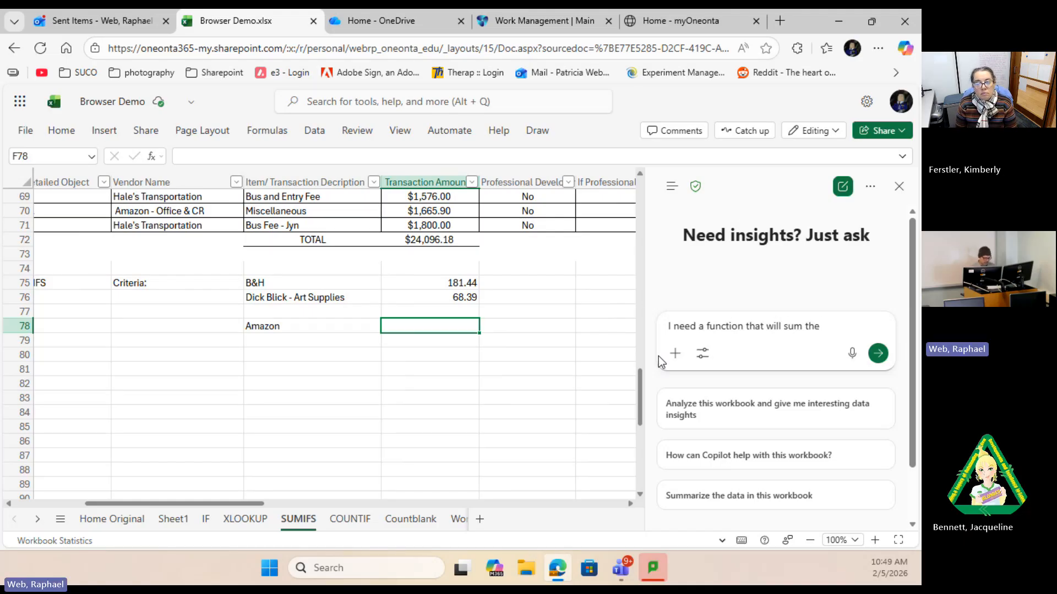
pyautogui.write(' Transac')
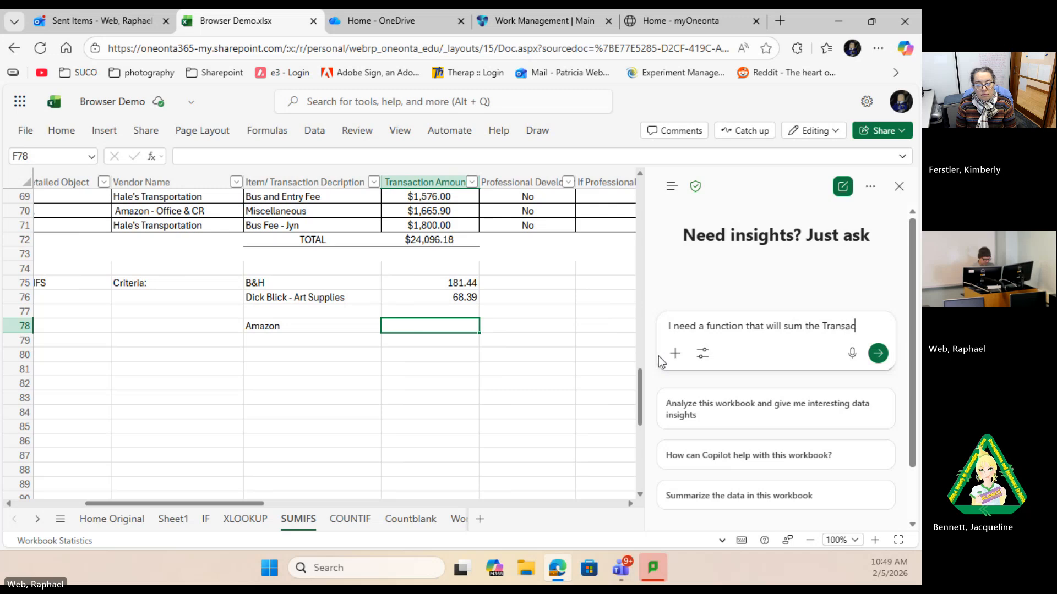
pyautogui.write('tion a')
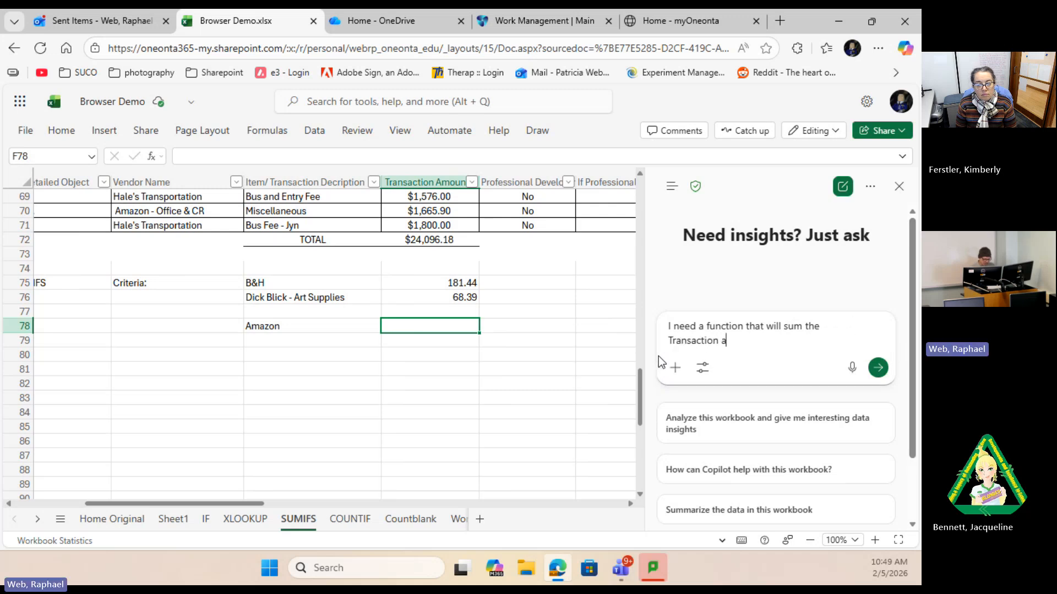
pyautogui.write('mounts for Vendor')
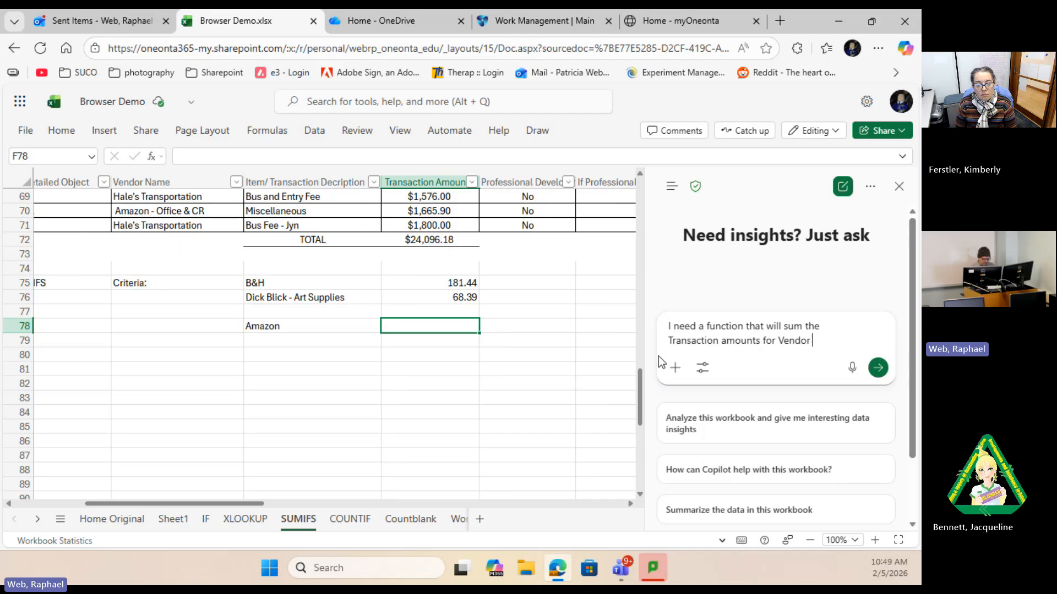
pyautogui.write(' Names b')
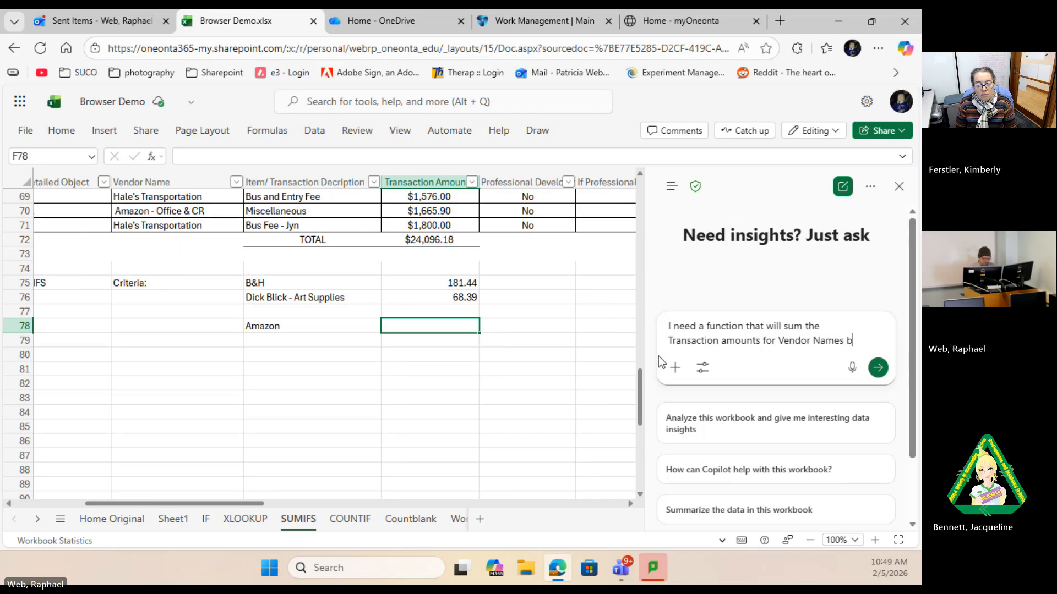
pyautogui.write('ased on the ')
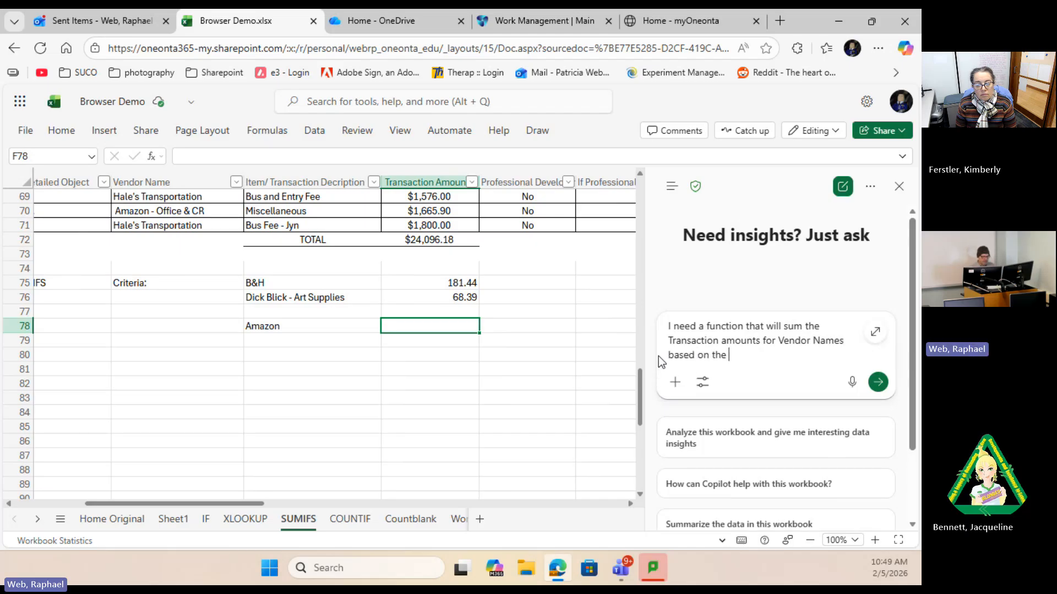
pyautogui.write('val')
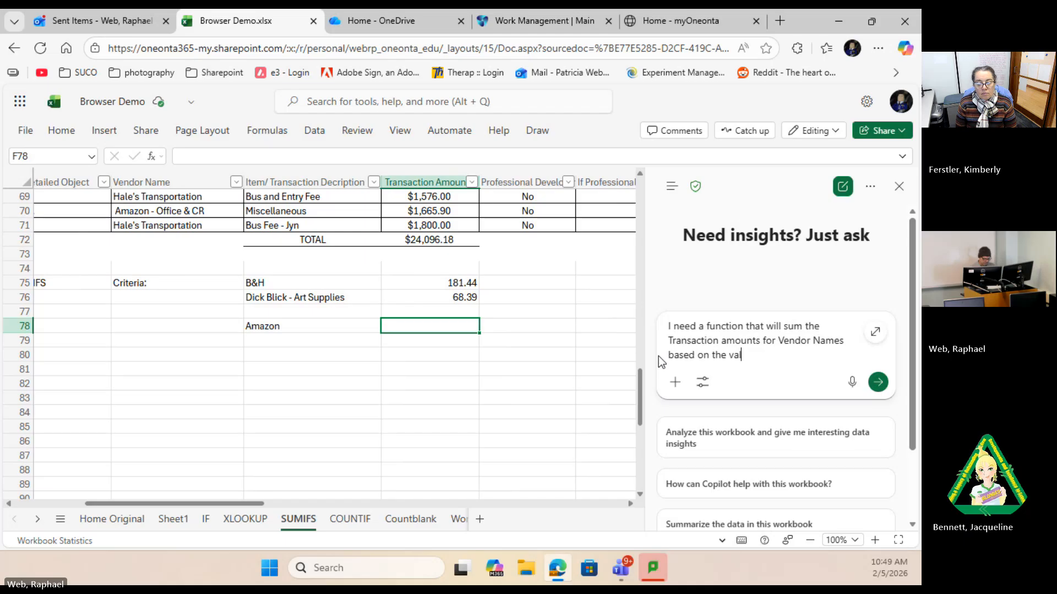
pyautogui.write('ue in cell')
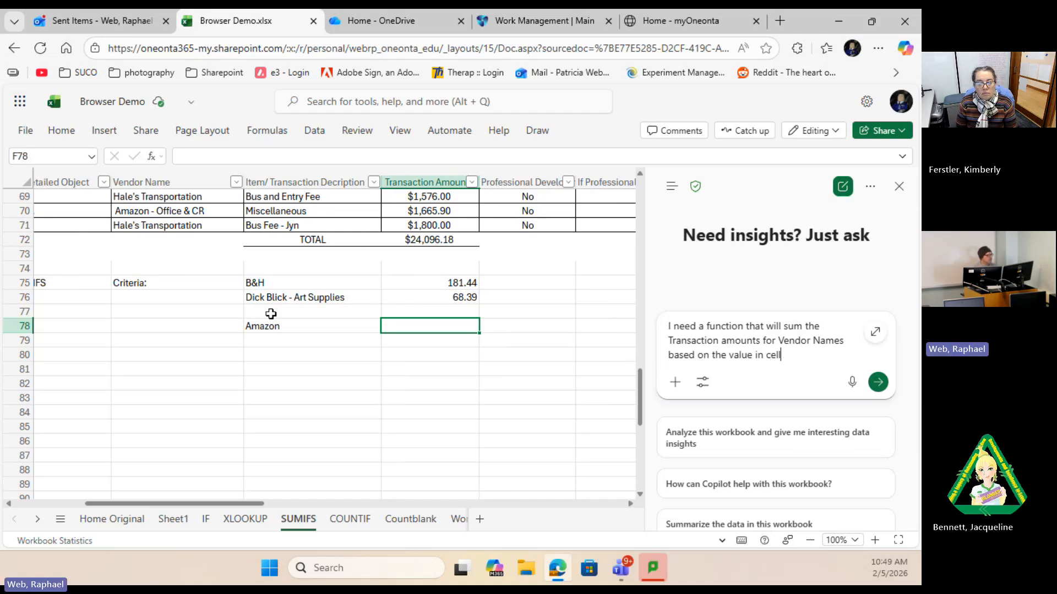
# Step: Check which cell holds the vendor criterion, complete the Copilot prompt with "78", and send it with cell F78 selected
pyautogui.click(285, 327)
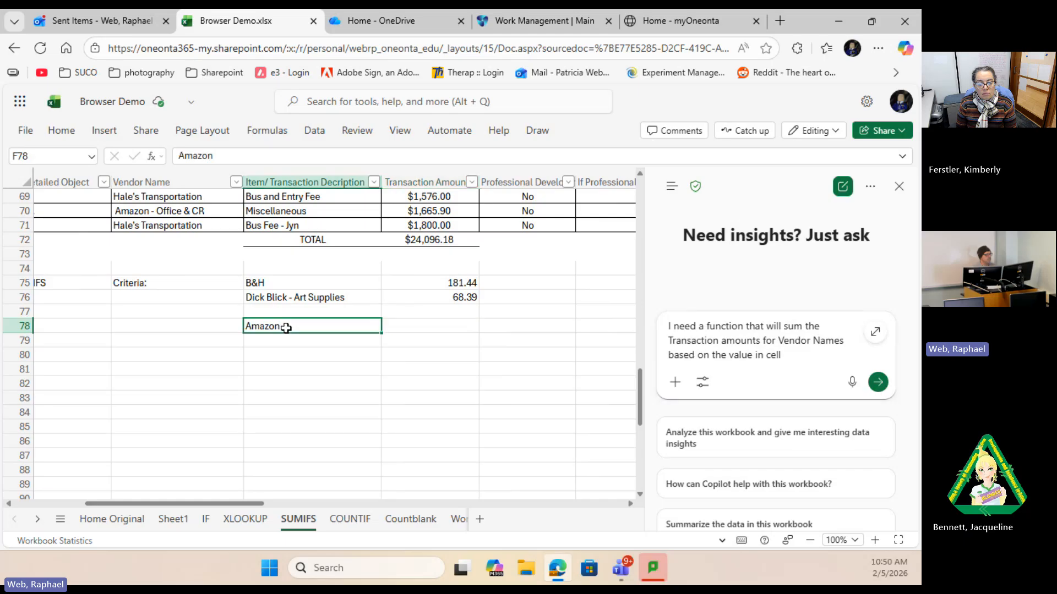
pyautogui.scroll(20, 269, 305)
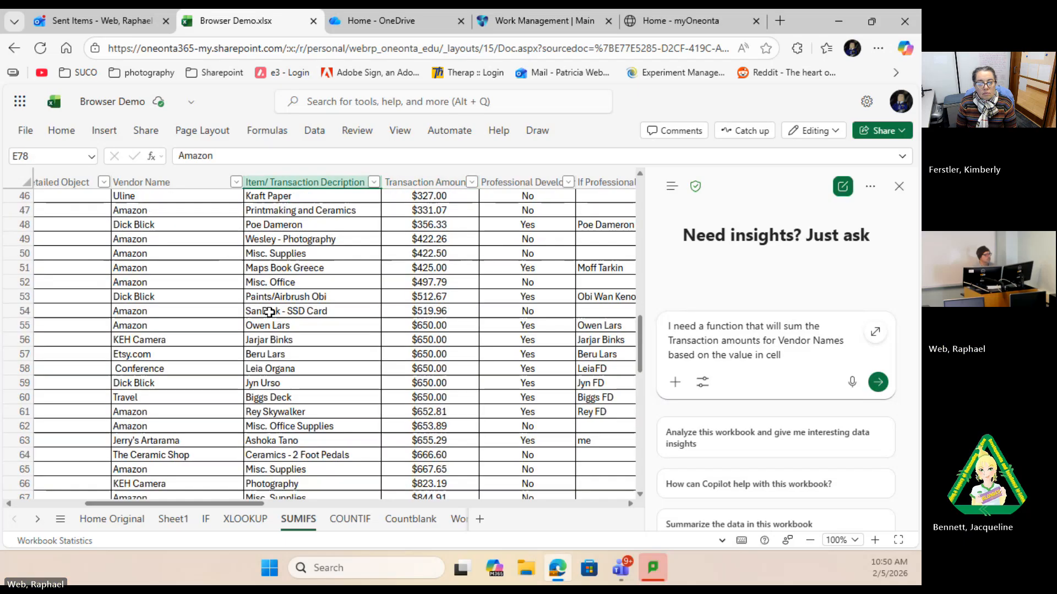
pyautogui.scroll(-20, 267, 300)
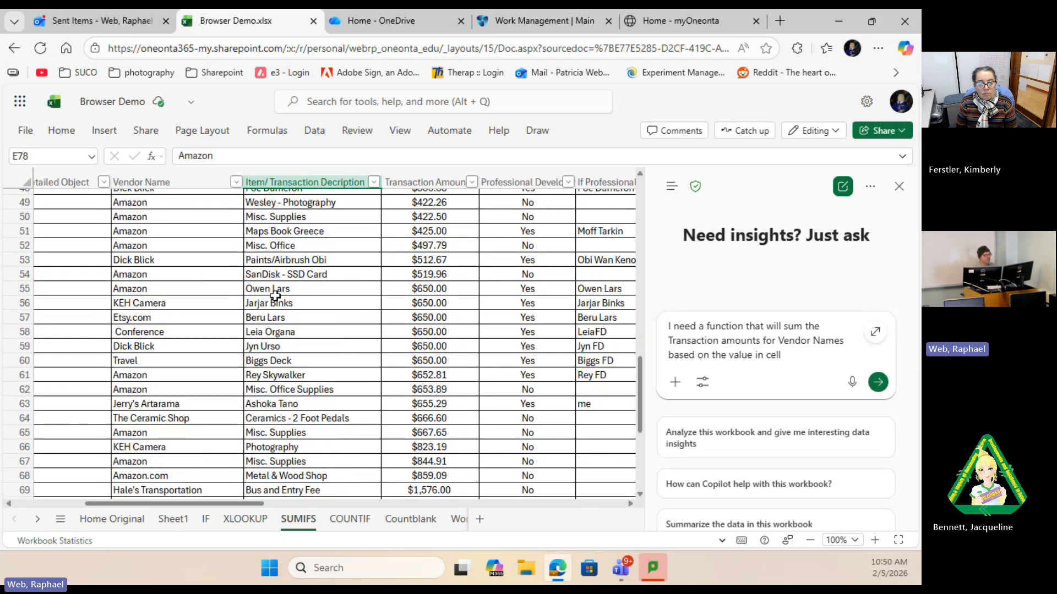
pyautogui.click(798, 356)
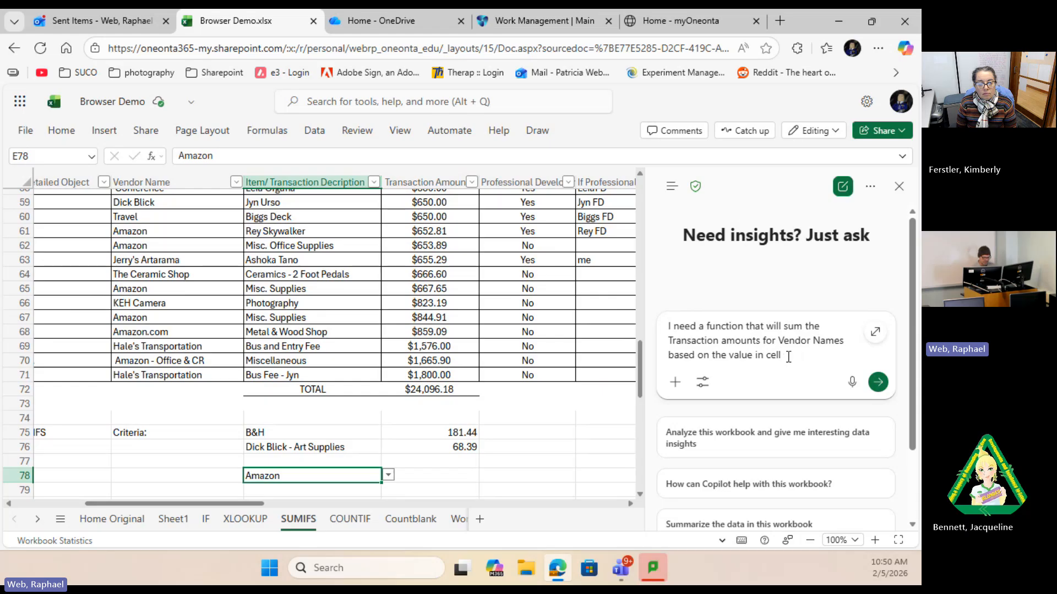
pyautogui.write('E78')
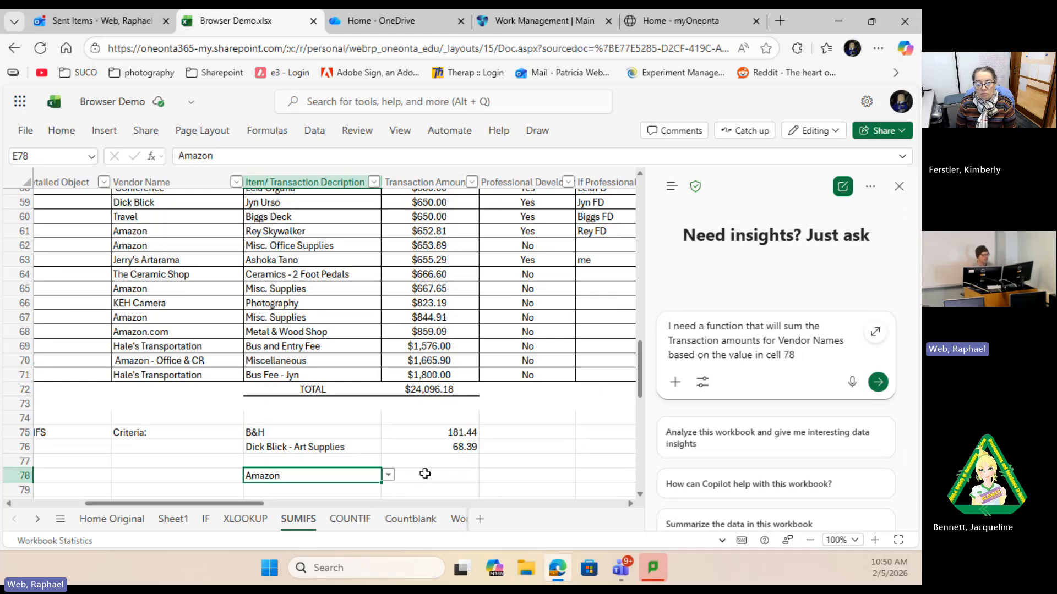
pyautogui.click(442, 474)
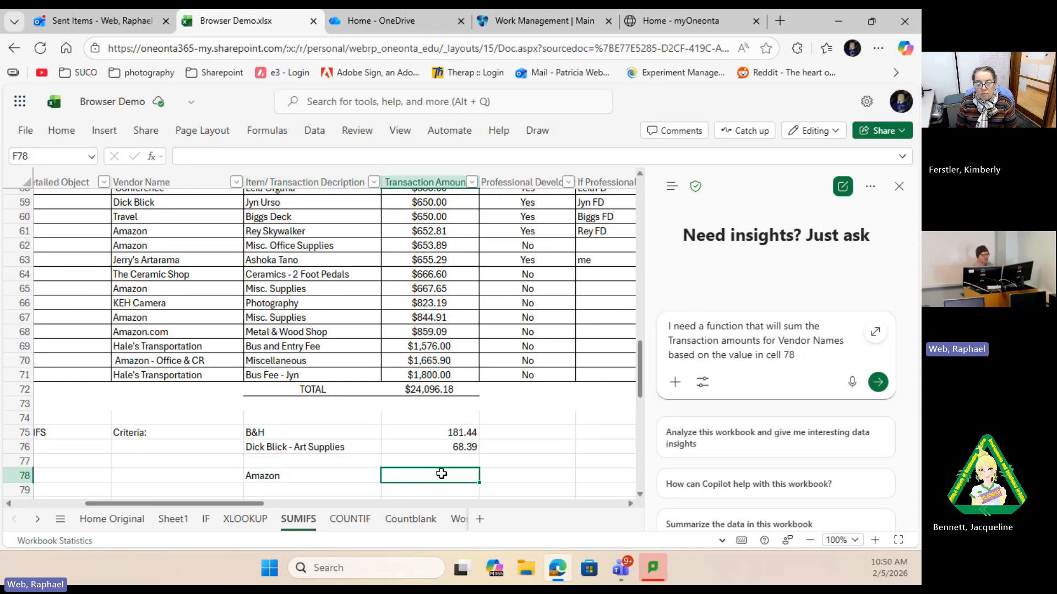
pyautogui.click(879, 382)
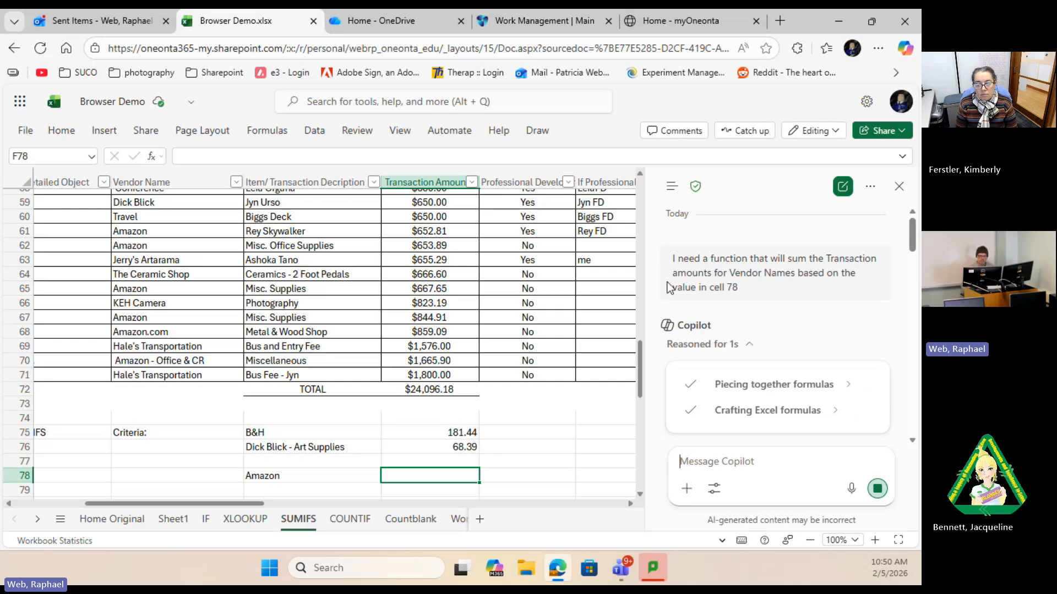
# Step: Insert Copilot's suggested formula =SUMIFS(F:F, D:D, E78) directly from the reply into cell F78
pyautogui.click(61, 130)
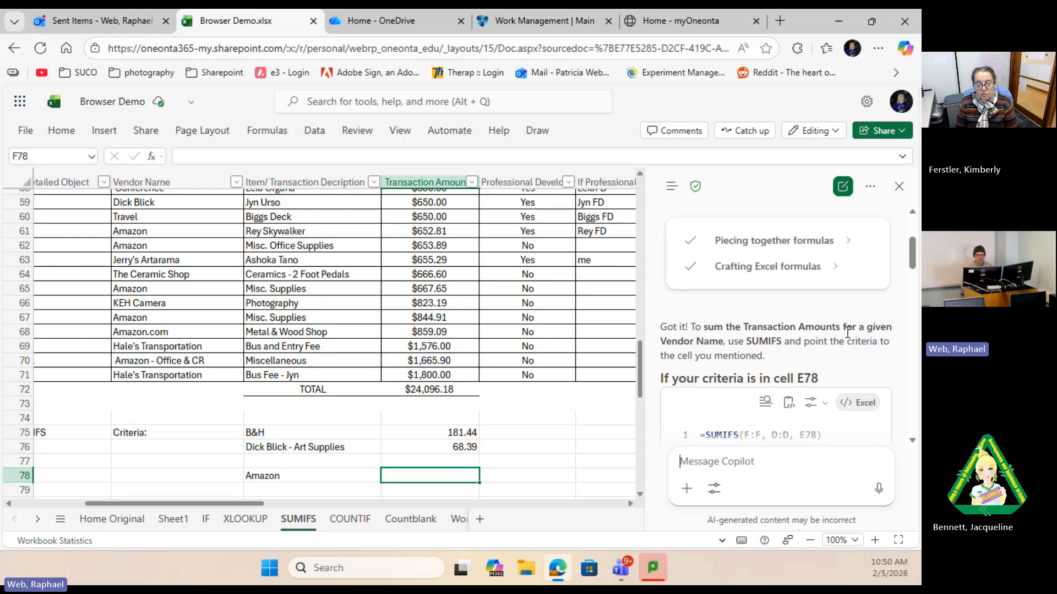
pyautogui.scroll(-3, 811, 323)
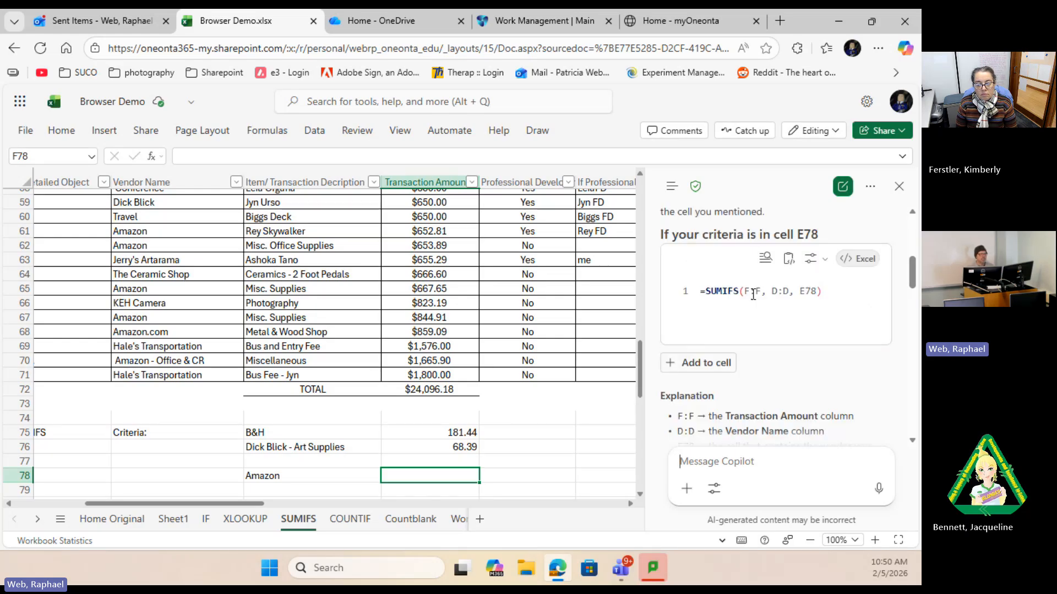
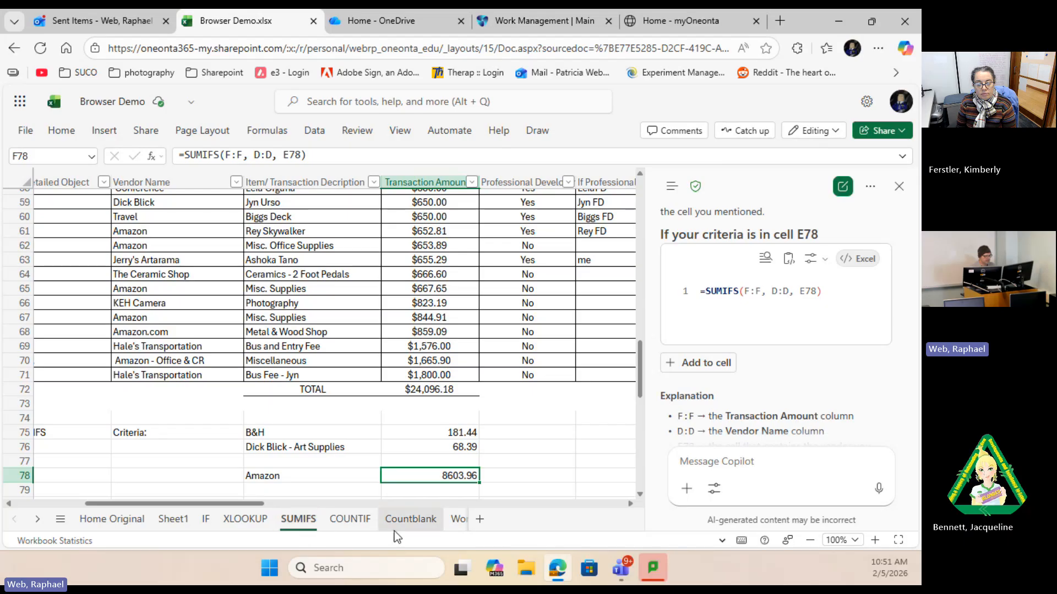
pyautogui.moveTo(619, 567)
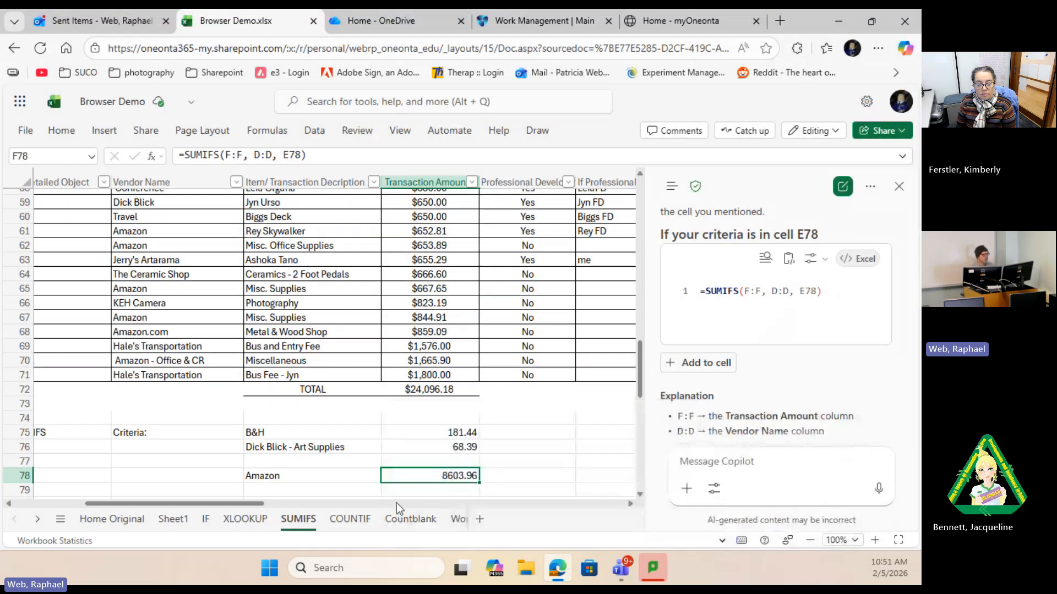
# Step: With cell F85 selected, write in a new Copilot chat: "I need today's date in cell F85. I need that date to update every day."
pyautogui.scroll(-5, 449, 345)
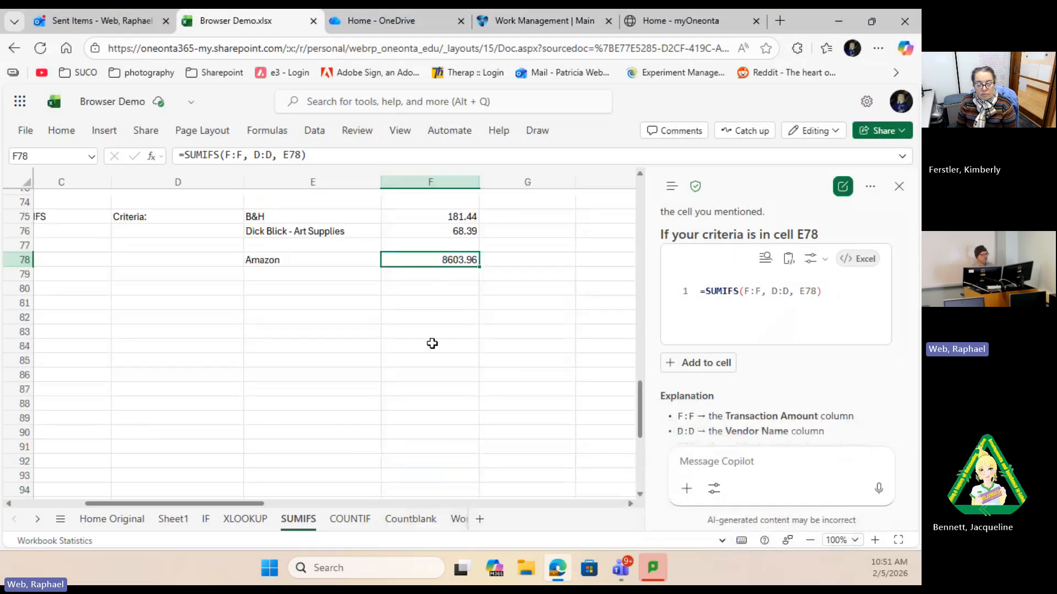
pyautogui.click(432, 363)
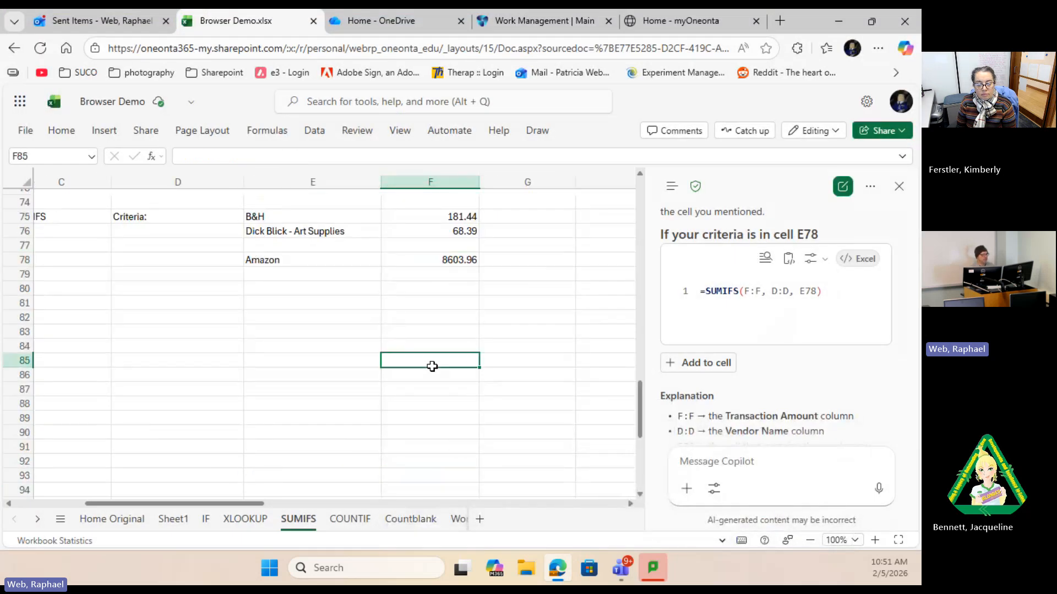
pyautogui.click(843, 187)
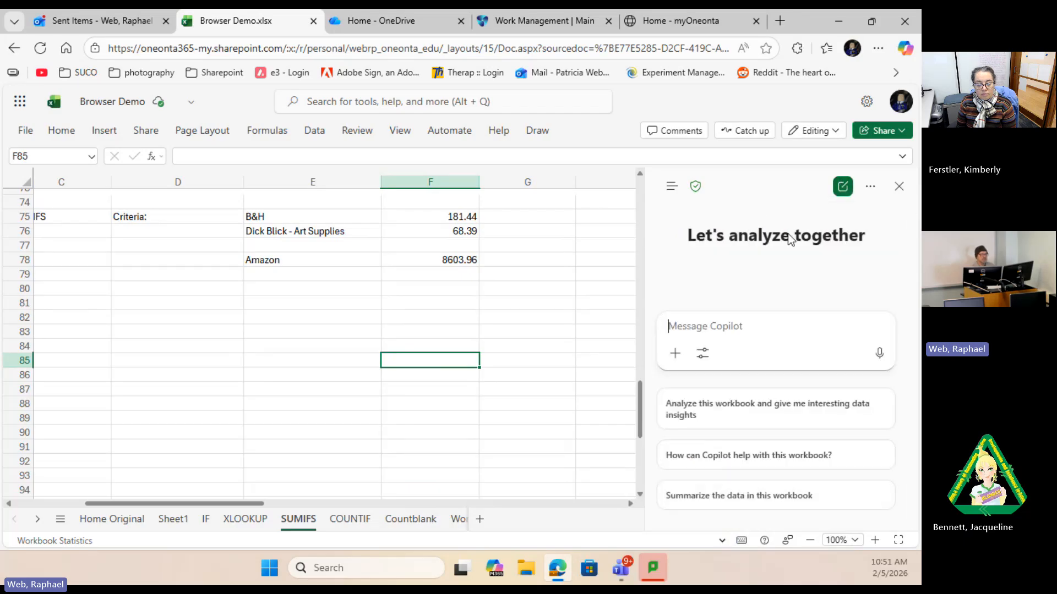
pyautogui.click(692, 314)
pyautogui.write('I need')
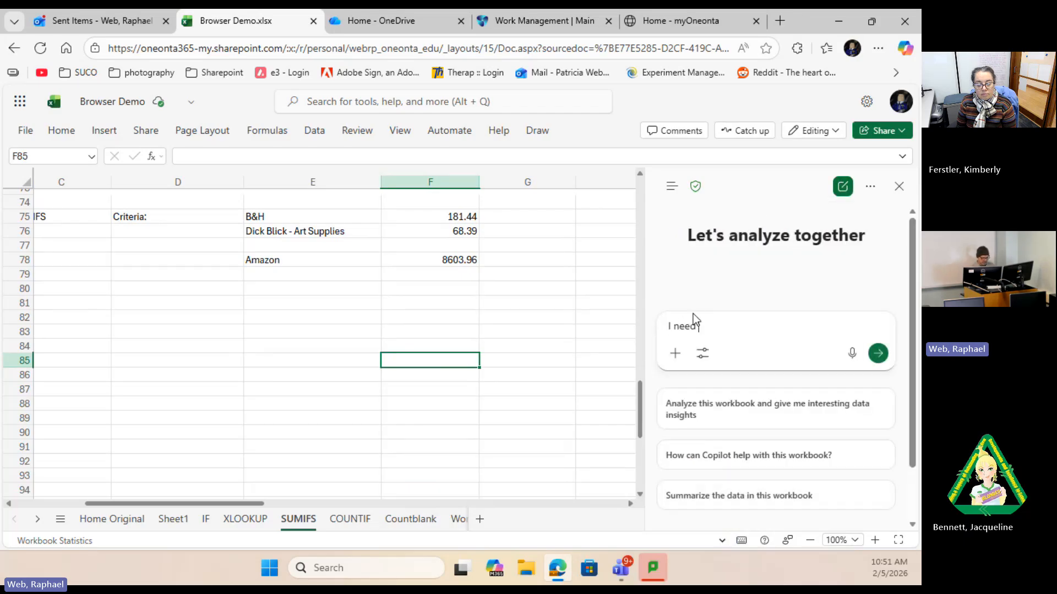
pyautogui.write(" today's d")
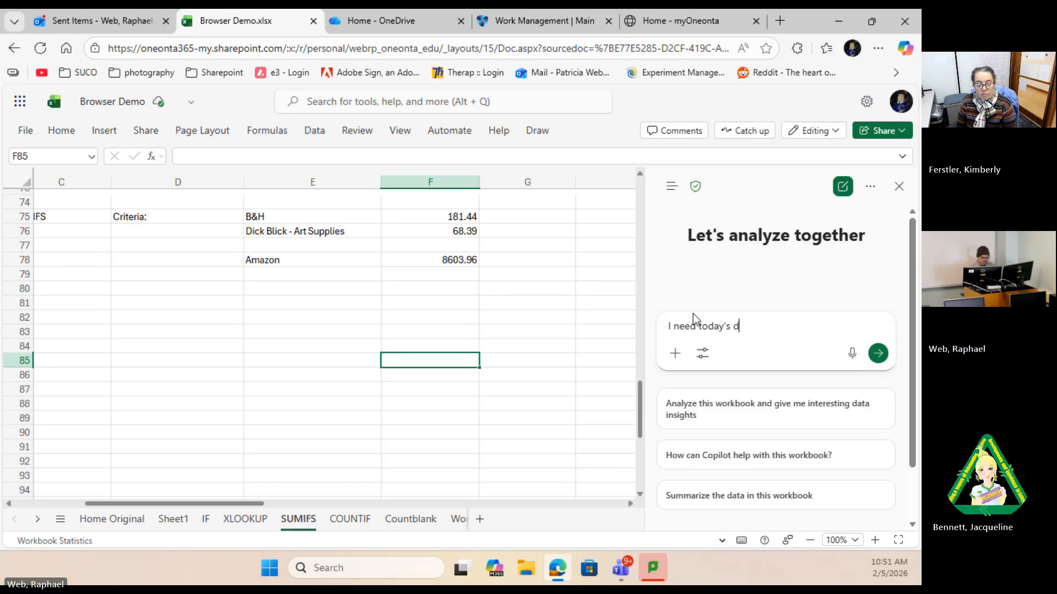
pyautogui.write('ate in cell')
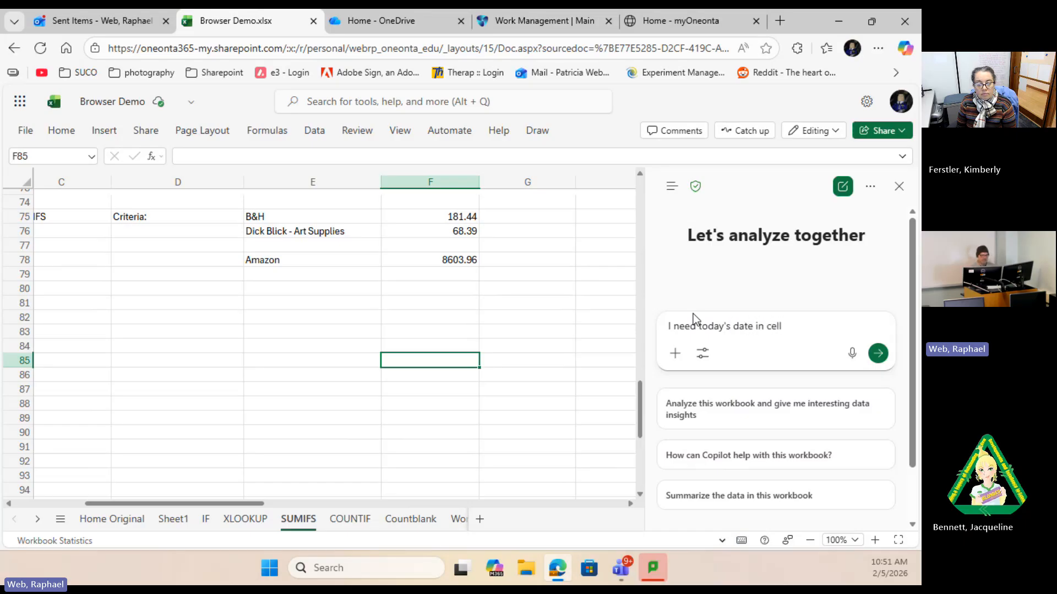
pyautogui.write(' F85')
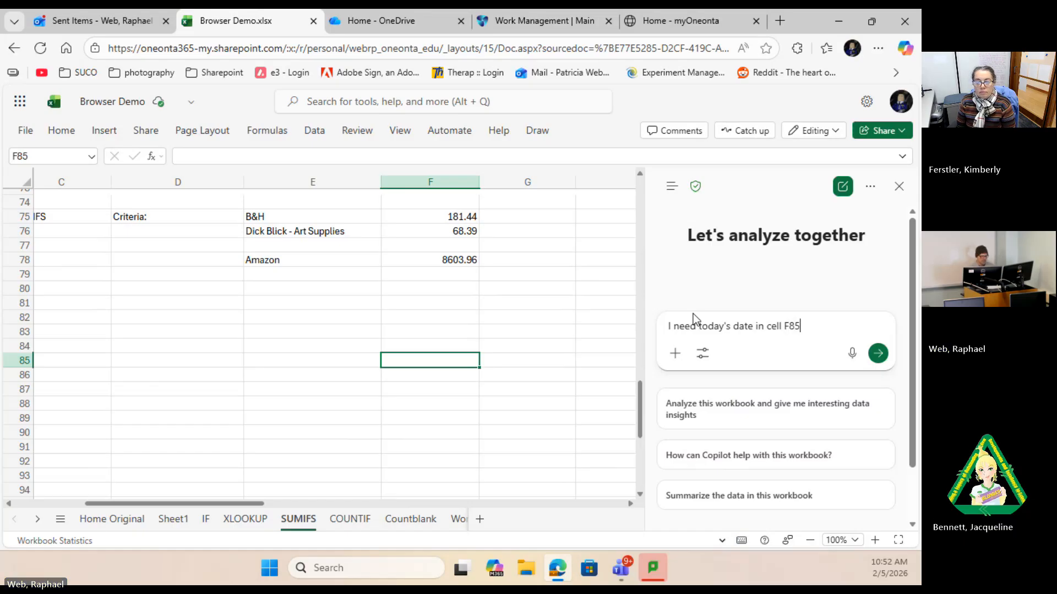
pyautogui.write('.  I nee')
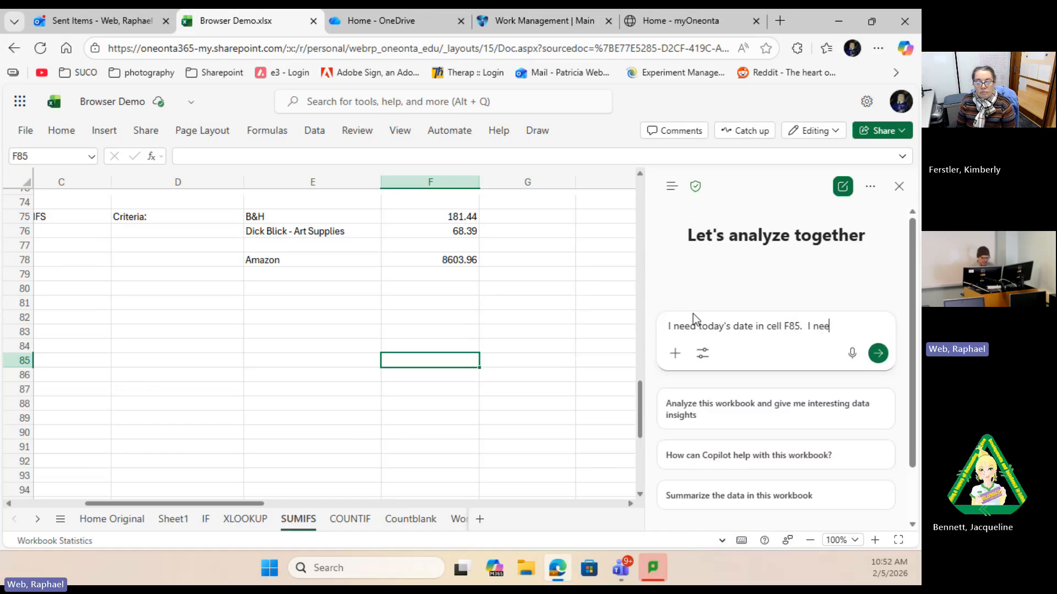
pyautogui.write('d that d')
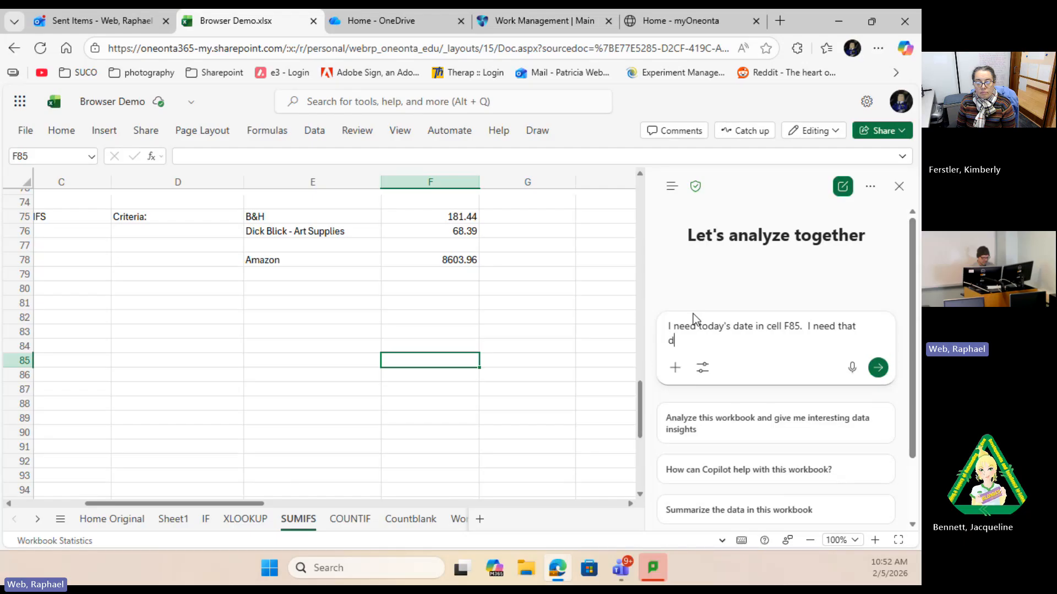
pyautogui.write('ate to update every day.')
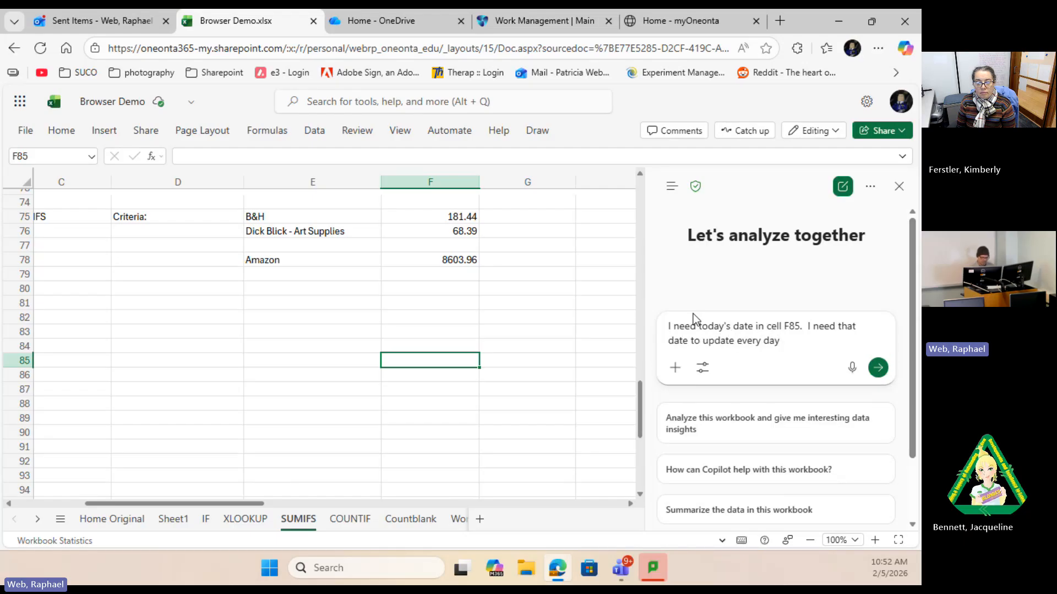
# Step: Send the date prompt and insert Copilot's suggested formula =TODAY() directly from the reply into cell F85
pyautogui.click(878, 366)
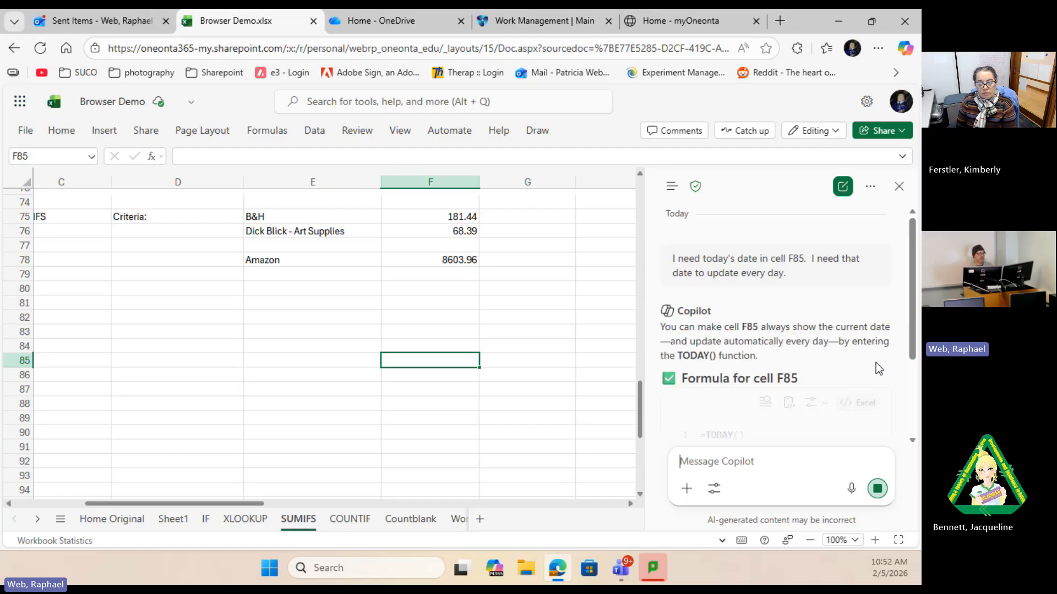
pyautogui.scroll(-3, 702, 352)
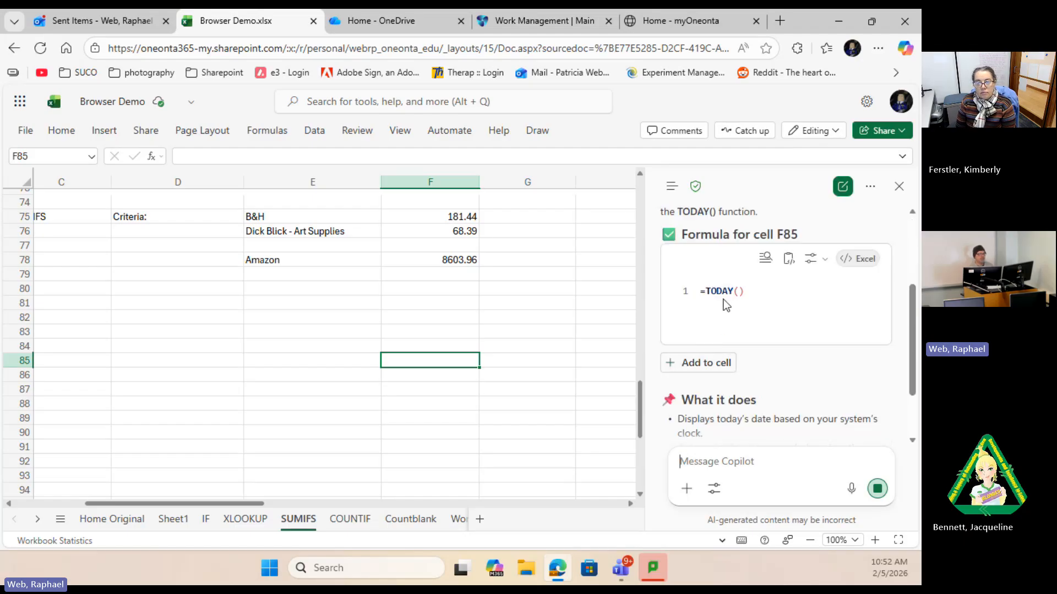
pyautogui.click(697, 363)
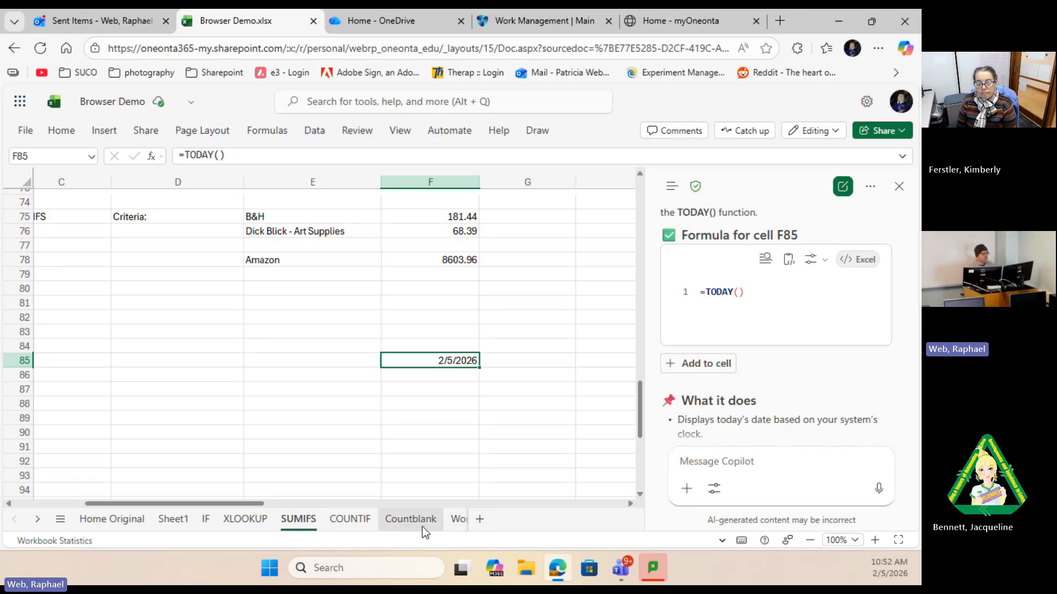
# Step: Enter the date 2/5/2026 in cell F87 and the date 6/15/2026 in cell G87
pyautogui.click(413, 396)
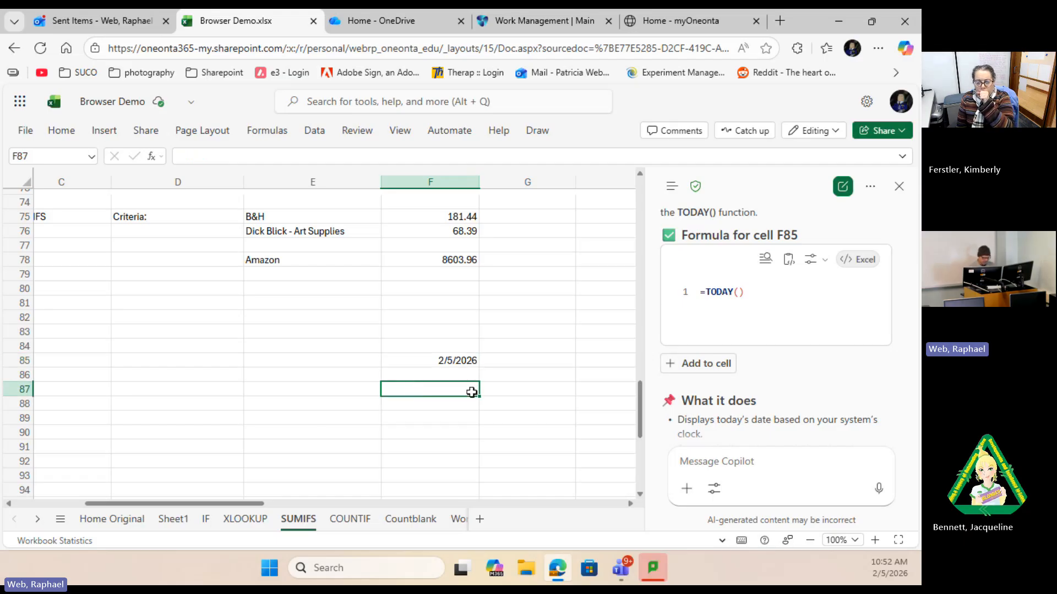
pyautogui.write('2/5/20')
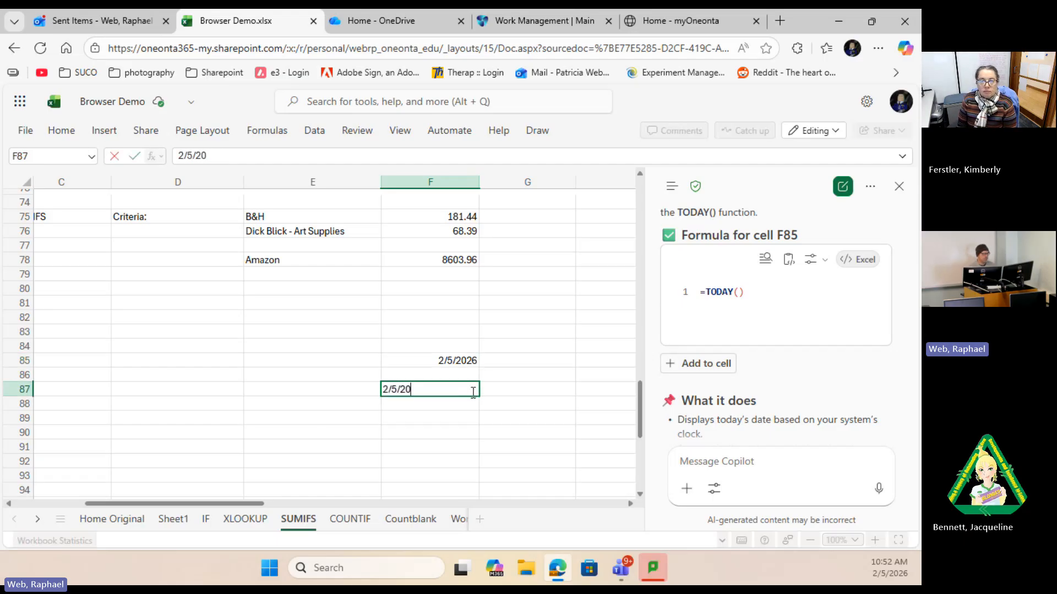
pyautogui.write('2')
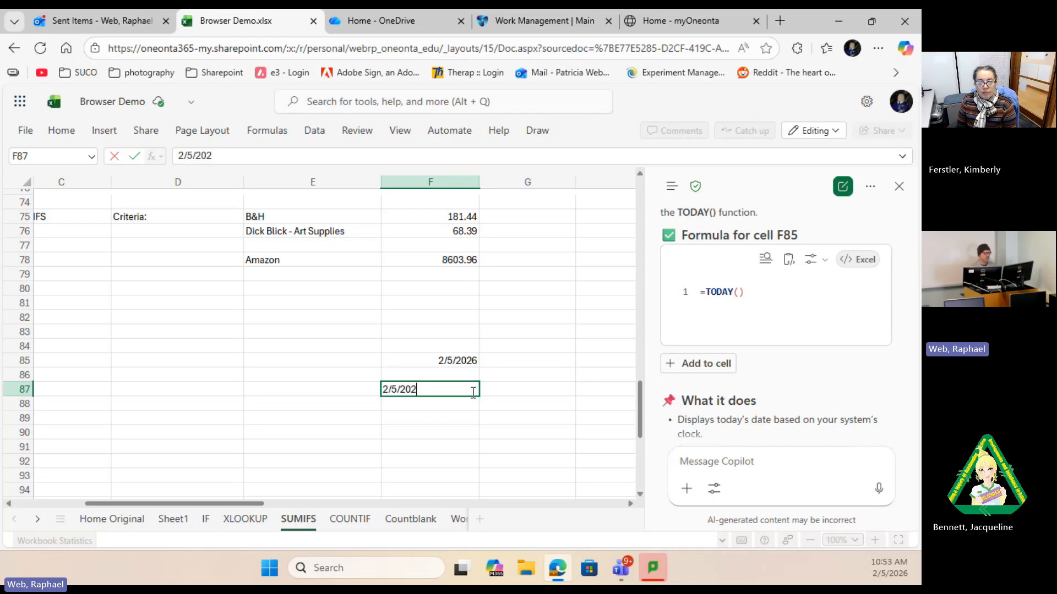
pyautogui.write('6')
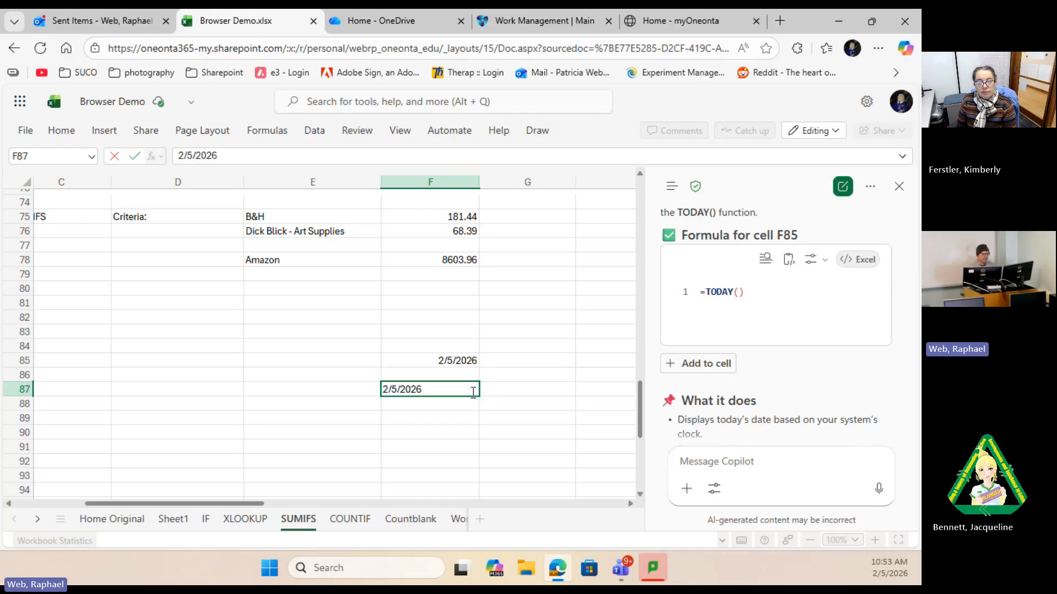
pyautogui.click(526, 389)
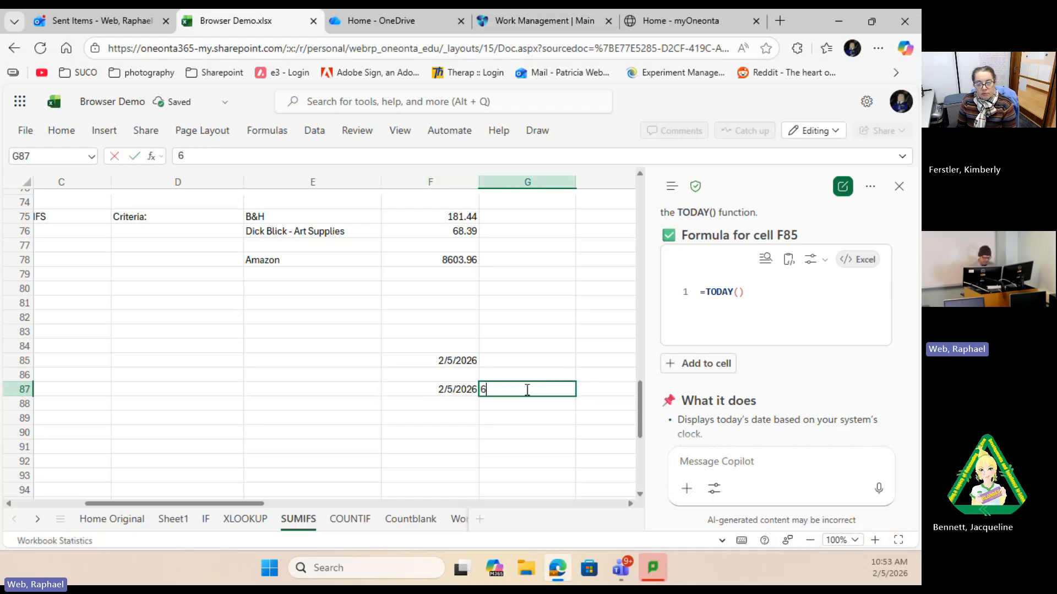
pyautogui.write('6/15/2026')
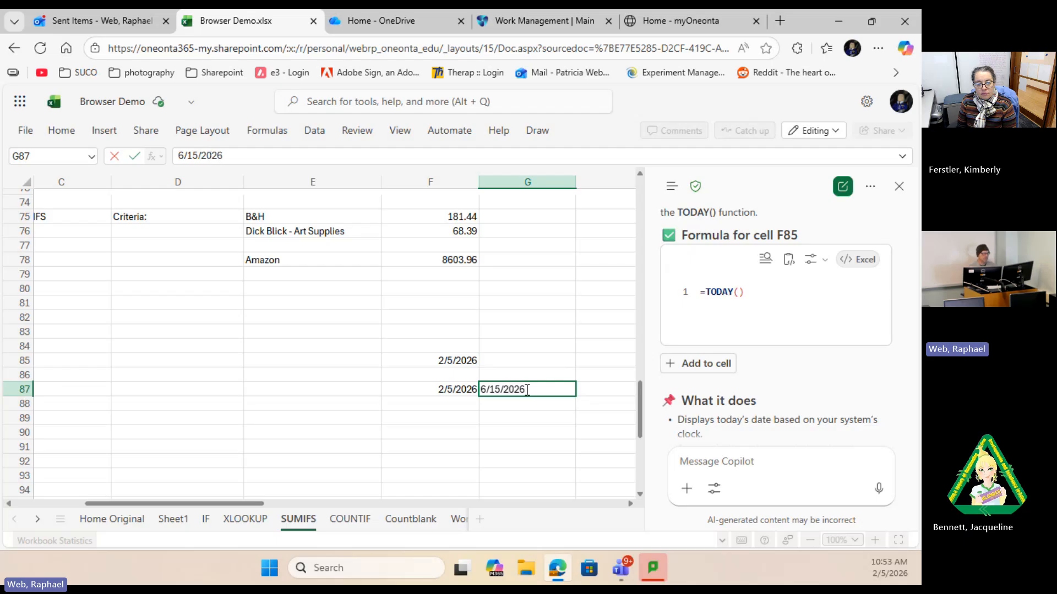
pyautogui.press('Tab')
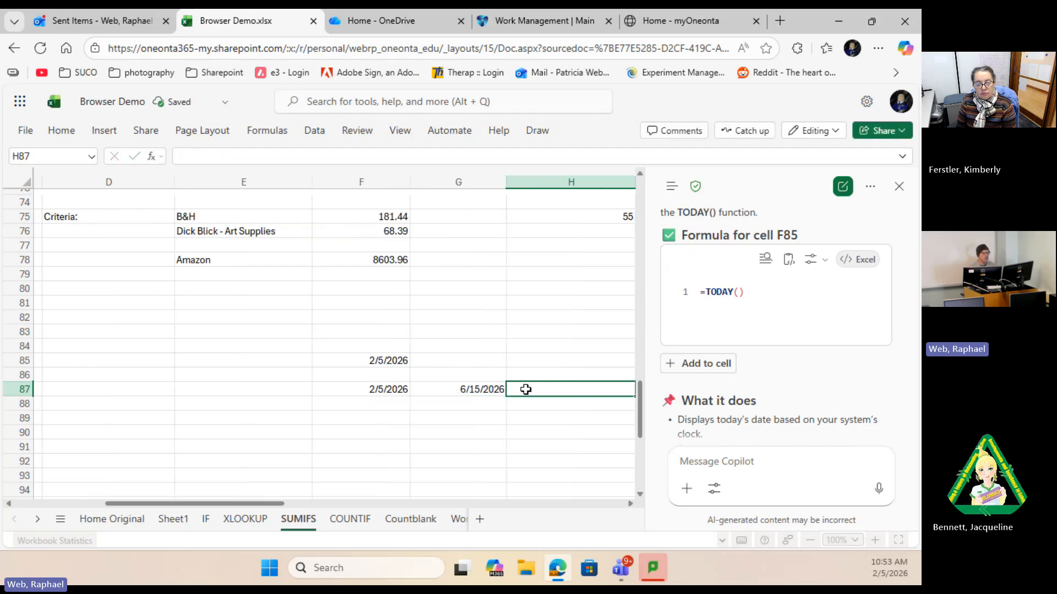
# Step: With cell H87 selected, start a new Copilot chat and write: "How many business days are there between the dates in cells"
pyautogui.scroll(2, 524, 390)
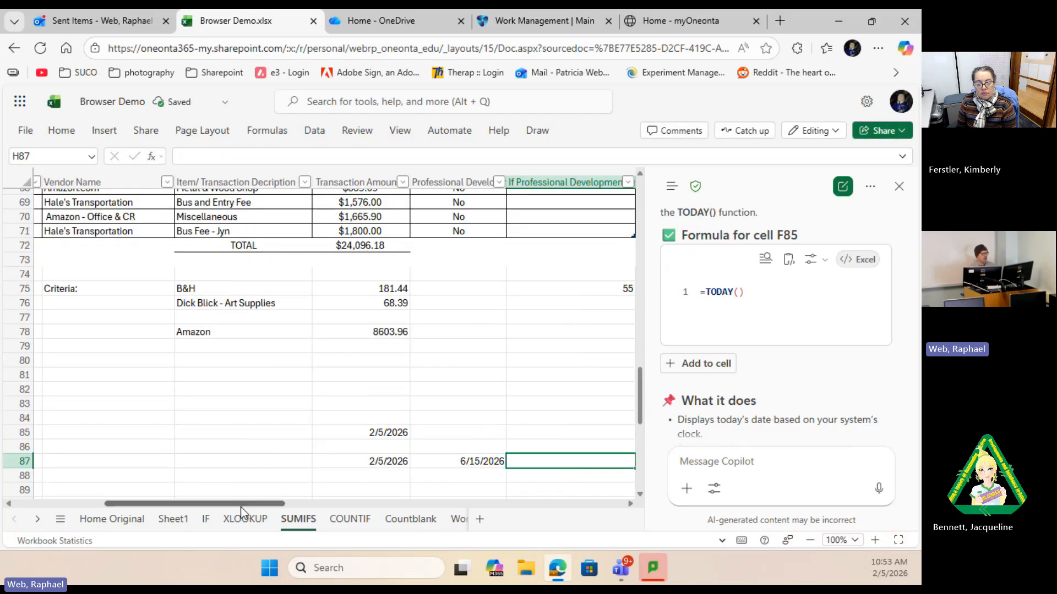
pyautogui.moveTo(242, 504); pyautogui.dragTo(251, 503)
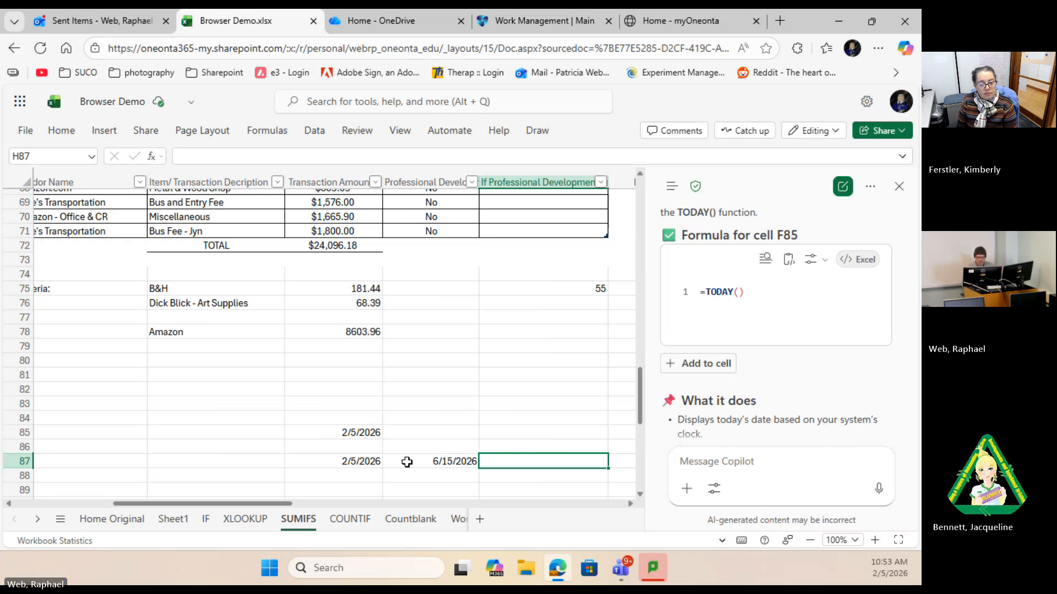
pyautogui.click(843, 189)
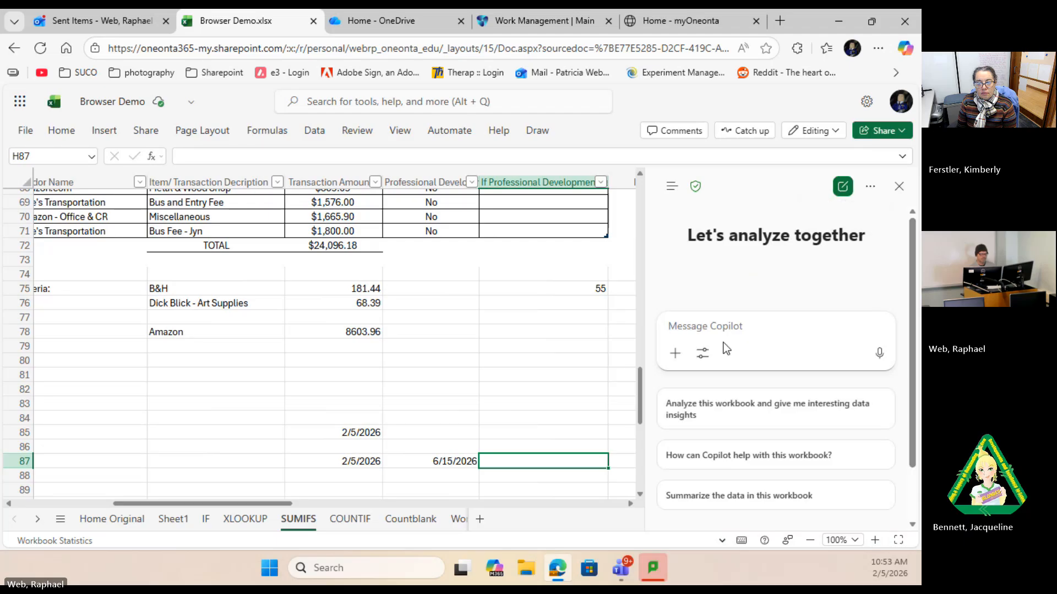
pyautogui.write('H')
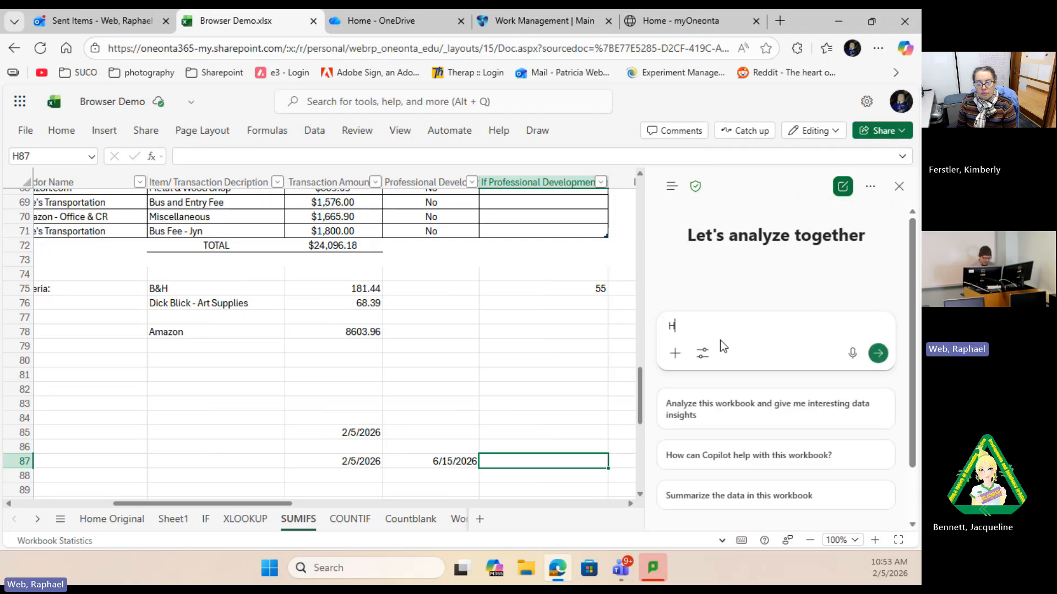
pyautogui.write('ow many bus')
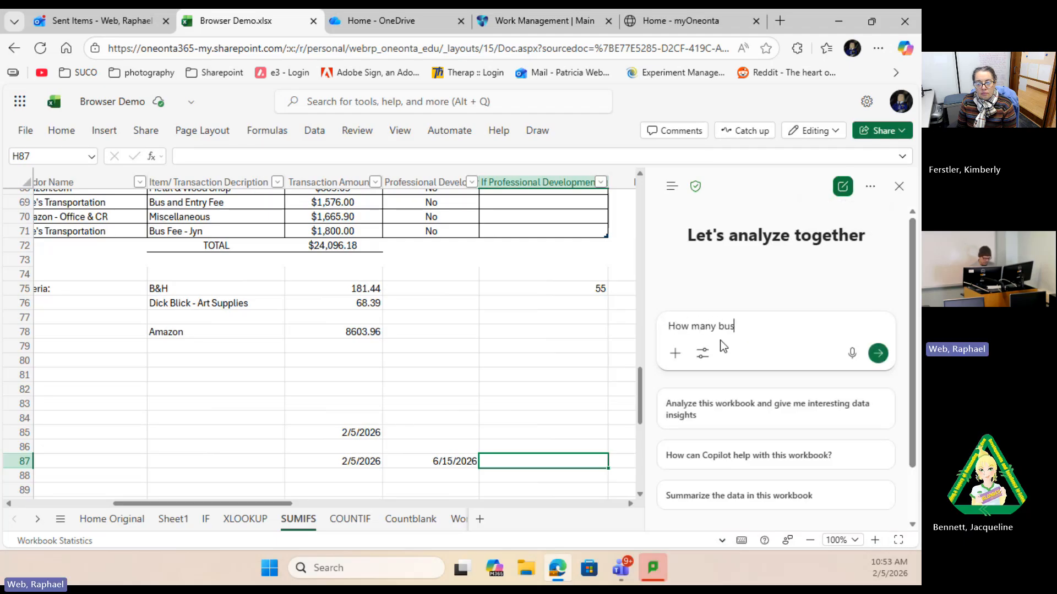
pyautogui.write('iness days a')
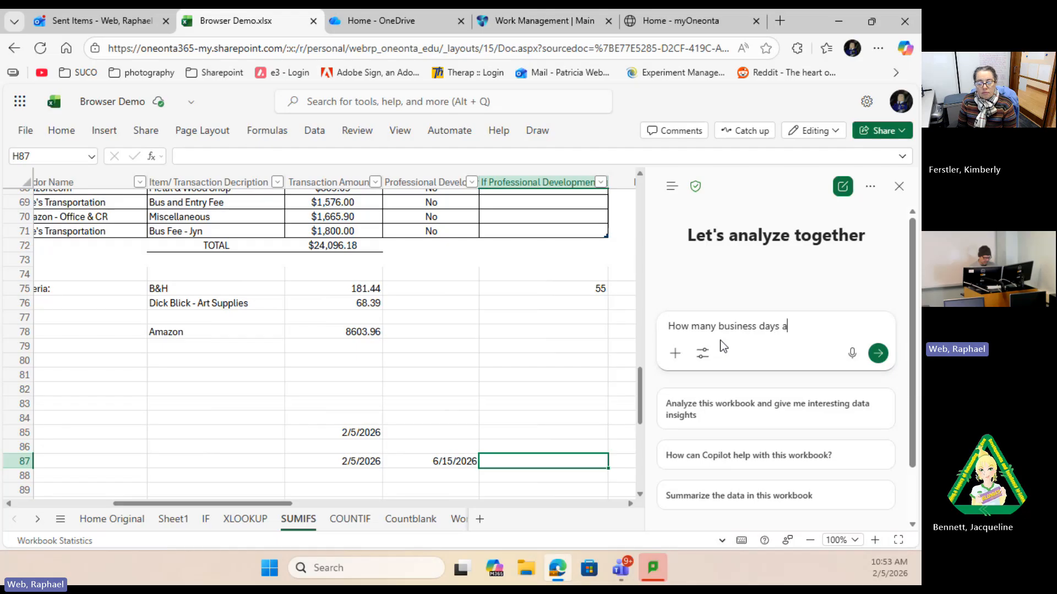
pyautogui.write('re there between the')
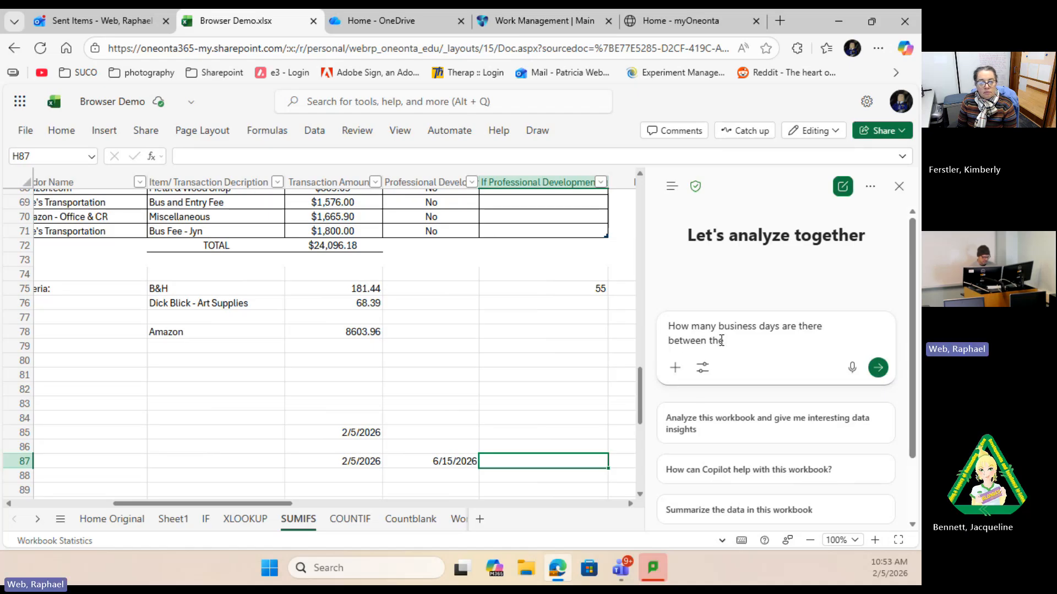
pyautogui.write(' dates in cells')
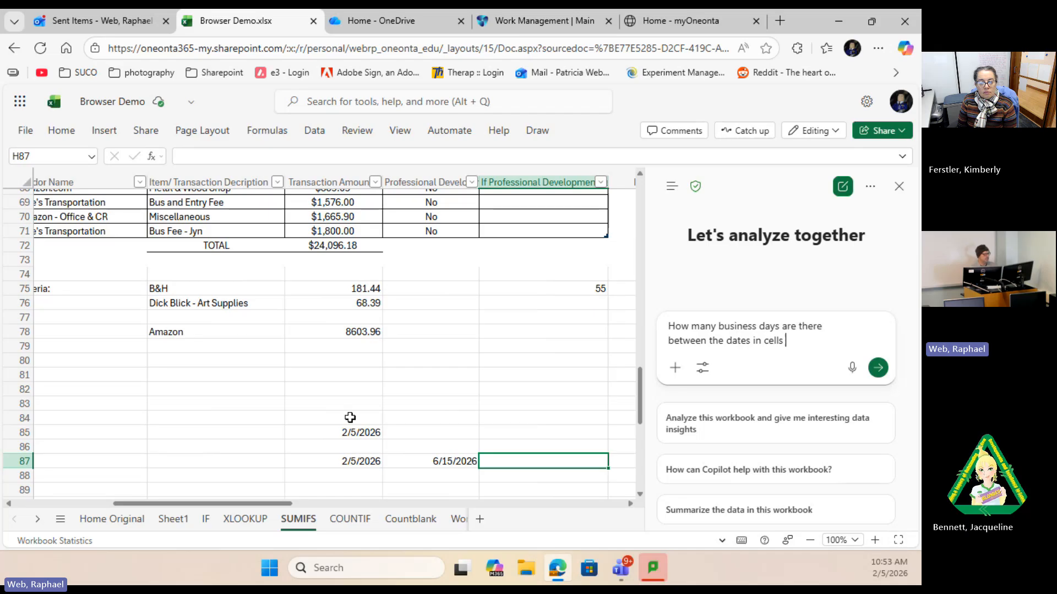
# Step: Check which cells hold the two dates and complete the Copilot prompt with "f87 and g87"
pyautogui.scroll(15, 350, 418)
pyautogui.scroll(4, 350, 351)
pyautogui.scroll(-20, 348, 344)
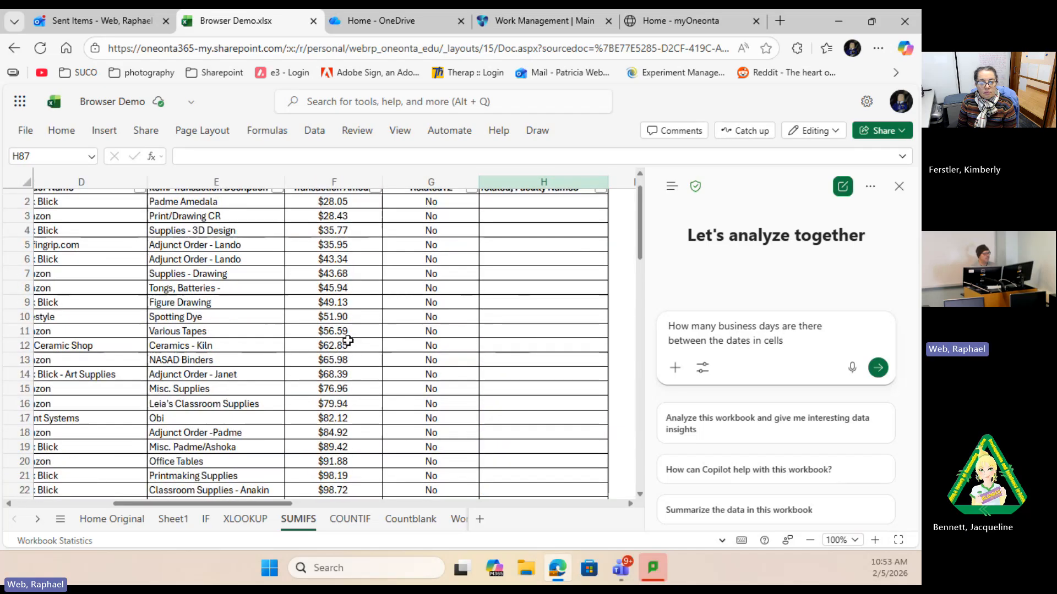
pyautogui.scroll(-3, 347, 341)
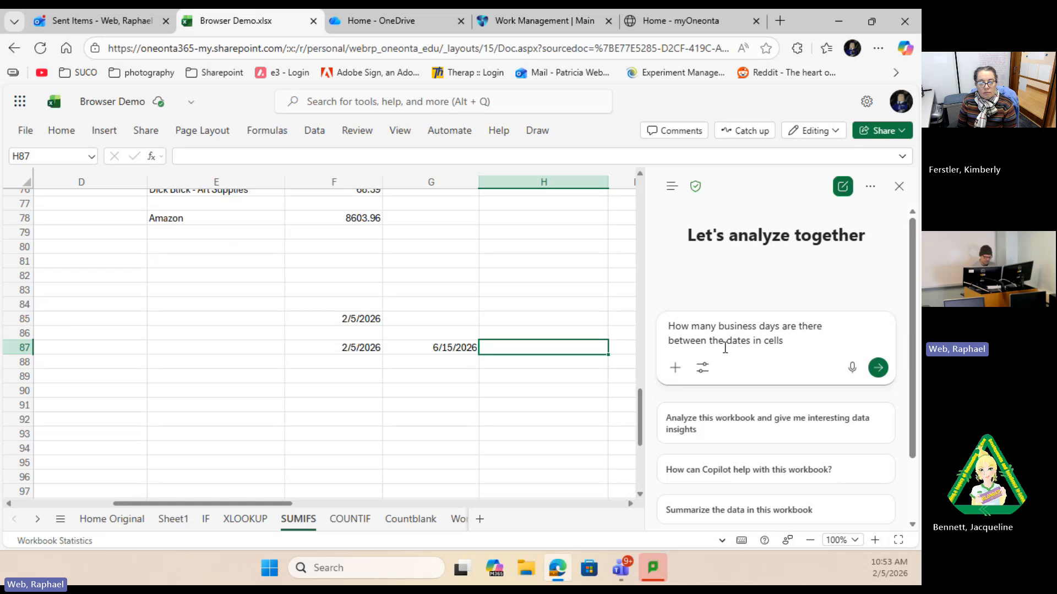
pyautogui.write('87 and g')
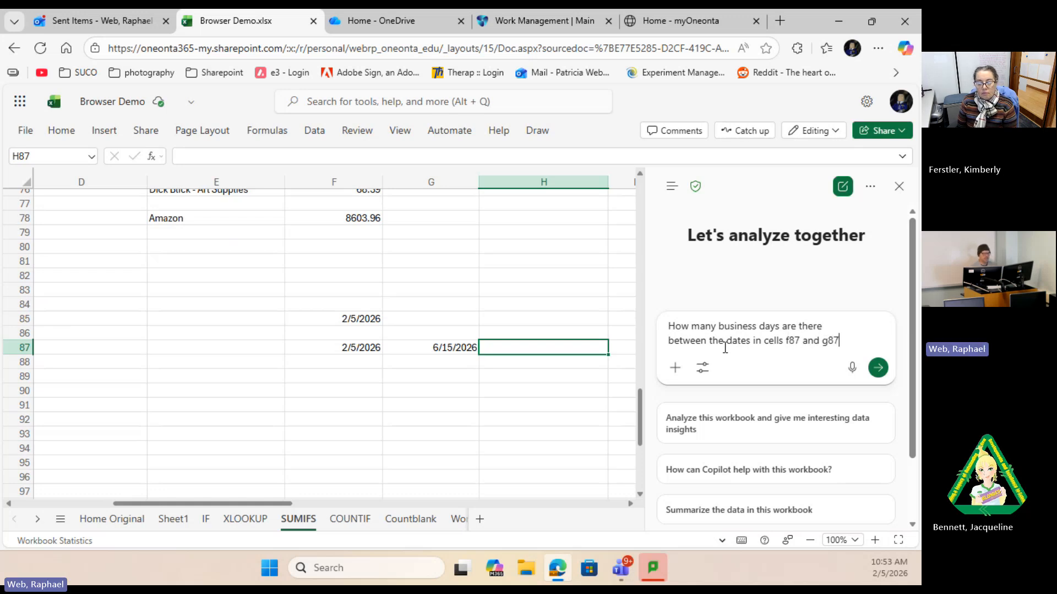
pyautogui.write('87')
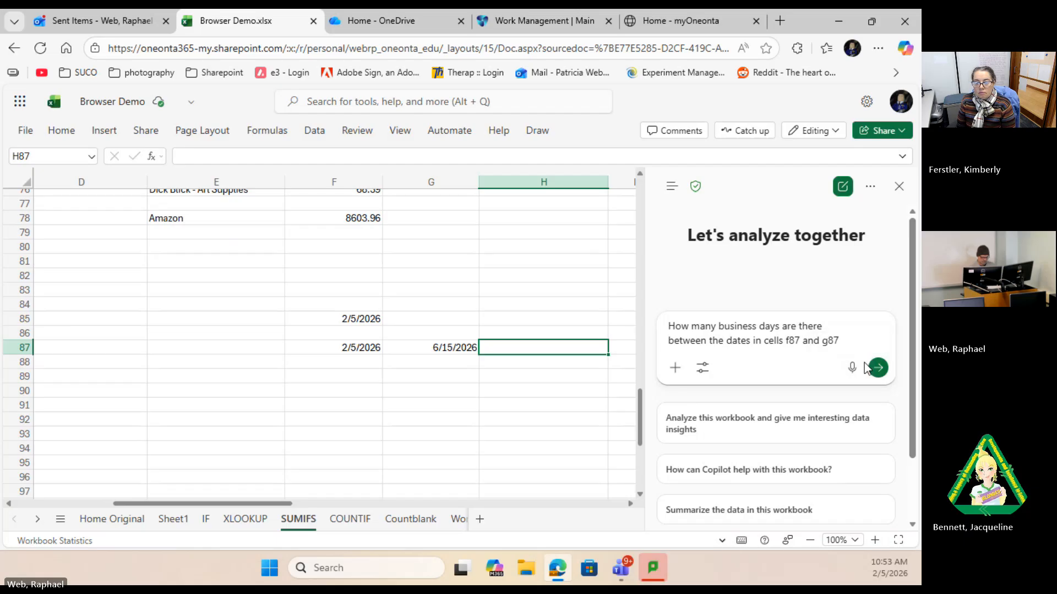
# Step: Send the business-days prompt and insert Copilot's suggested formula =NETWORKDAYS(F87, G87) into cell H87
pyautogui.click(877, 367)
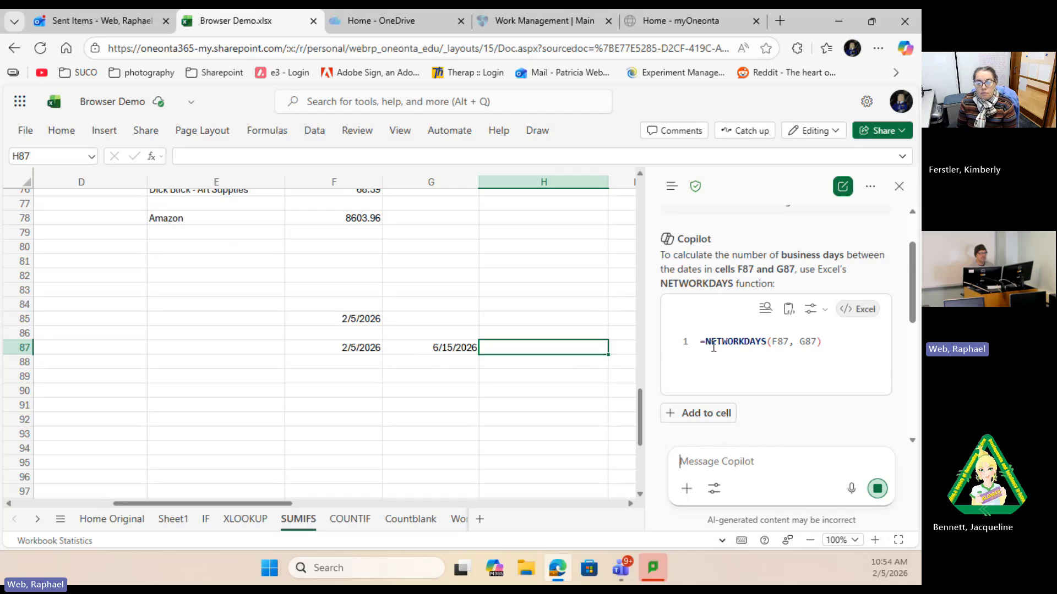
pyautogui.click(694, 413)
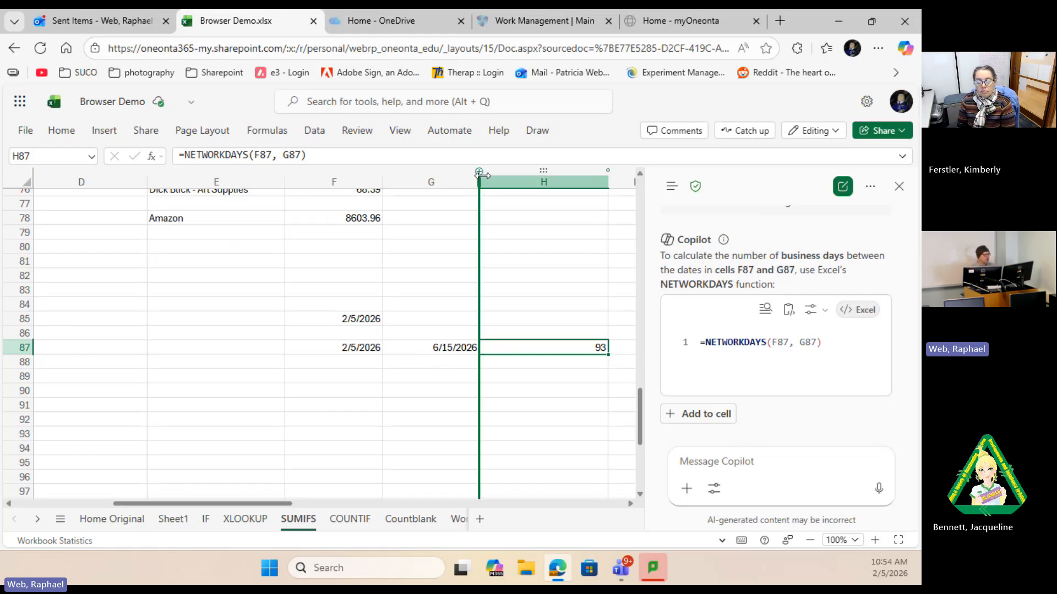
# Step: Switch to the Home Original worksheet
pyautogui.click(108, 526)
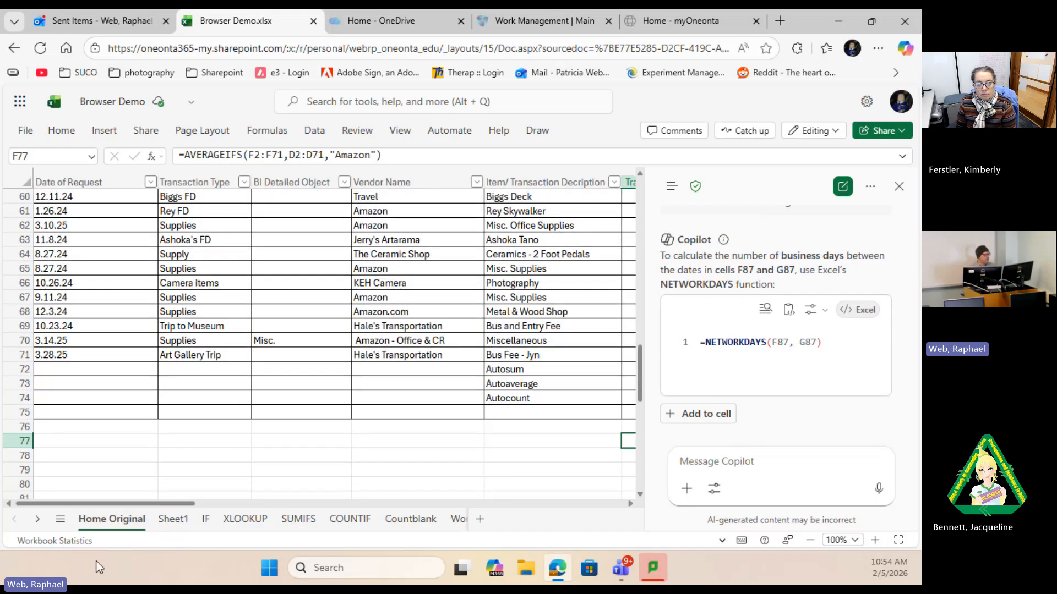
# Step: Examine the Transaction Amount and If Professional Development columns of the Home Original sheet for one person's repeated purchases
pyautogui.moveTo(114, 501); pyautogui.dragTo(245, 504)
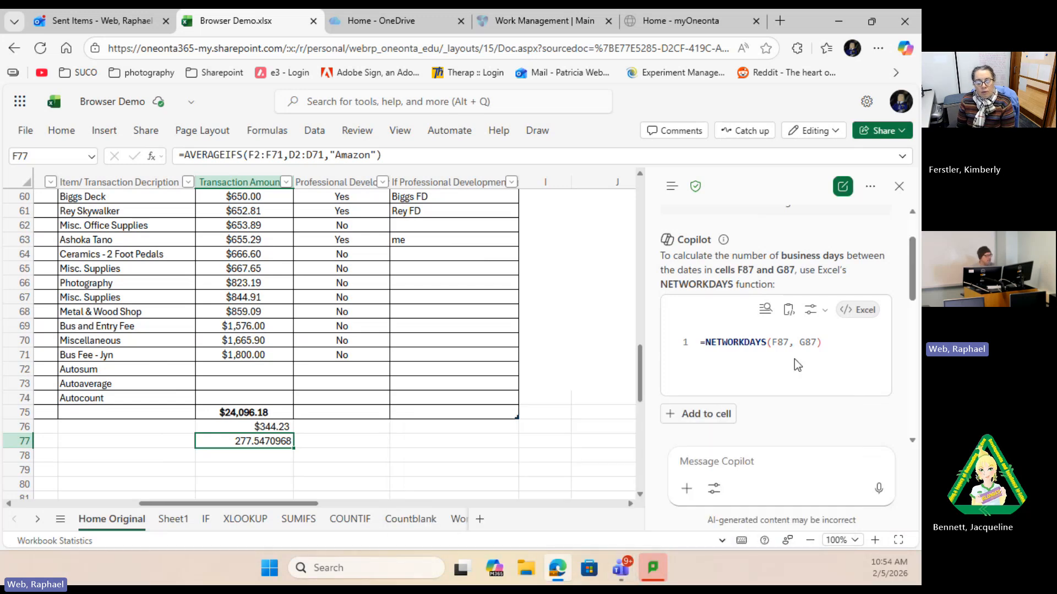
pyautogui.scroll(15, 451, 418)
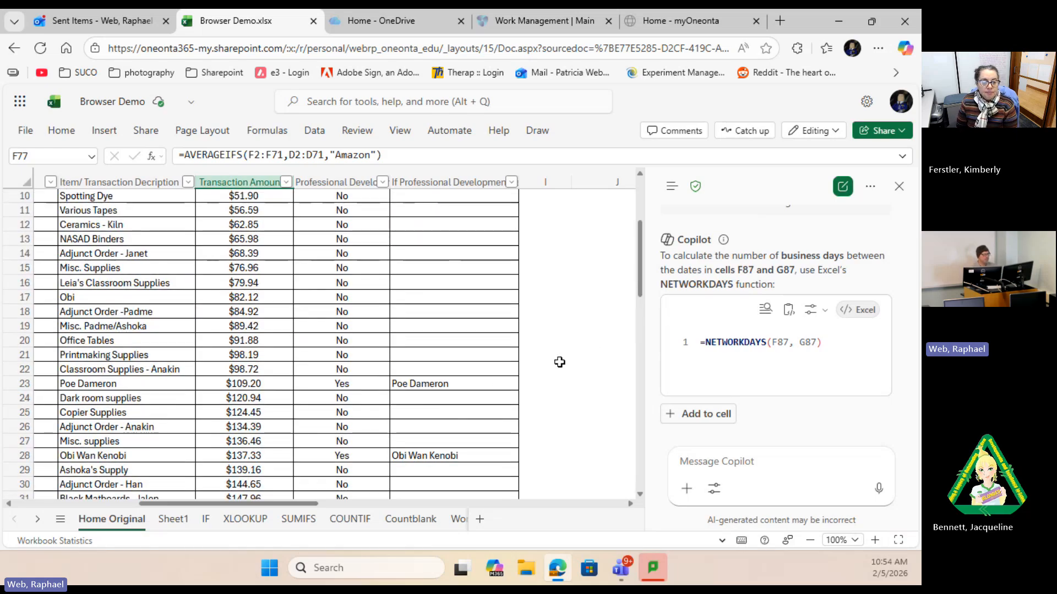
pyautogui.click(457, 384)
pyautogui.click(590, 360)
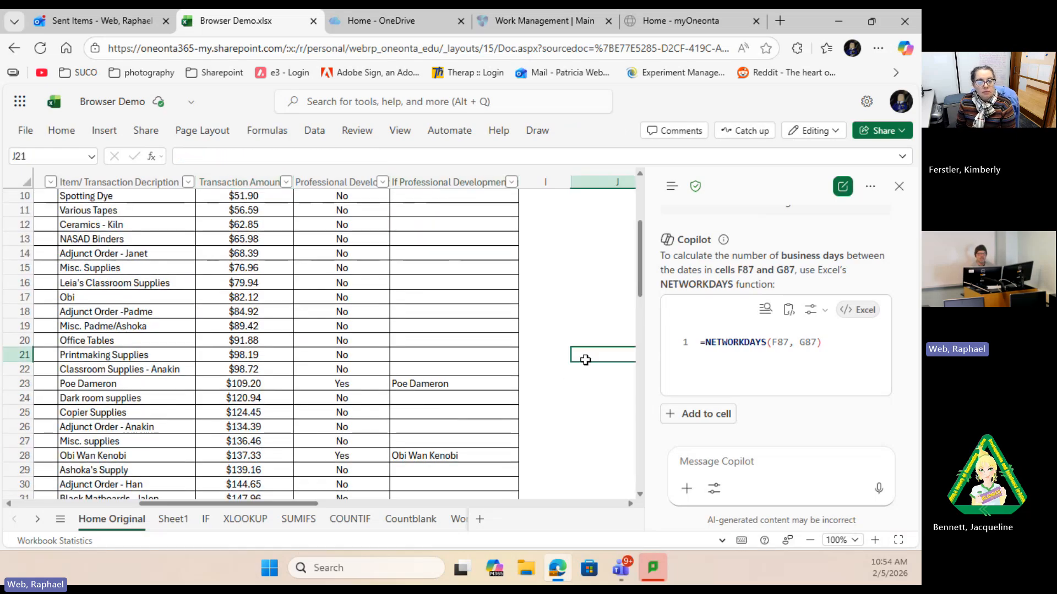
pyautogui.click(484, 354)
pyautogui.click(466, 380)
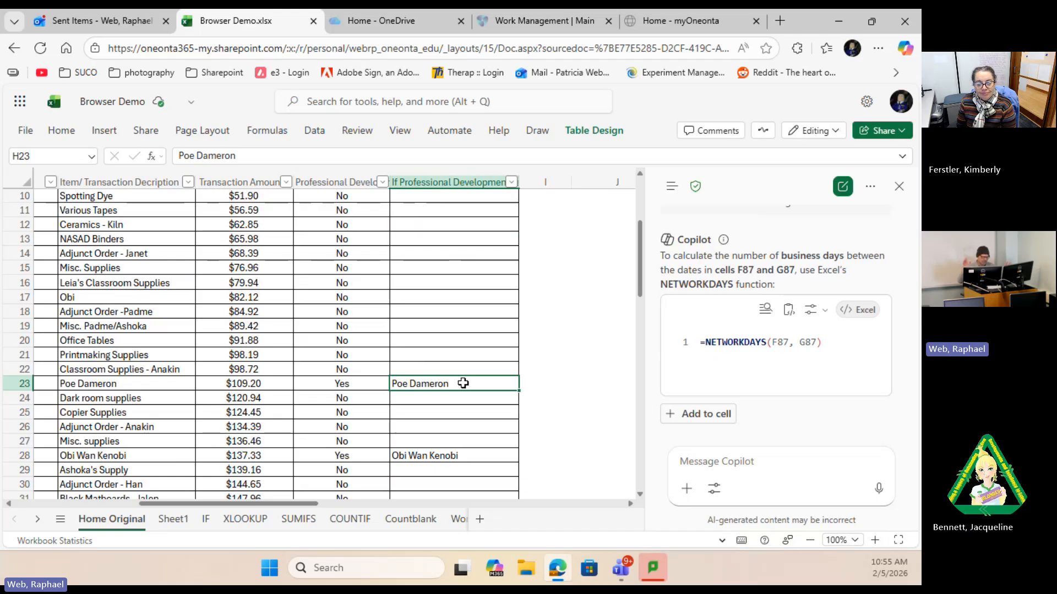
pyautogui.scroll(-7, 462, 358)
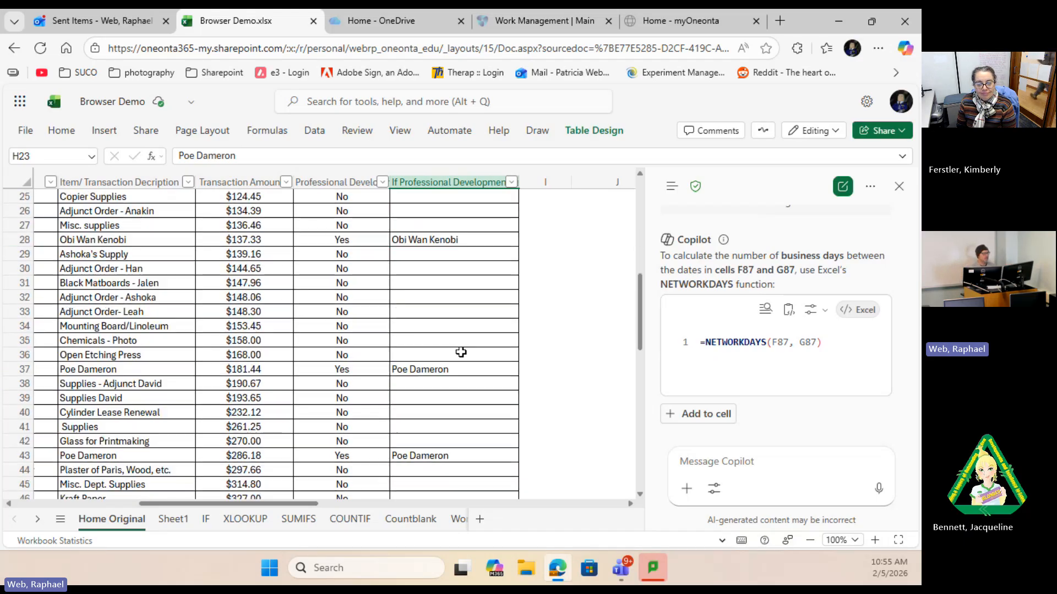
pyautogui.scroll(-11, 461, 349)
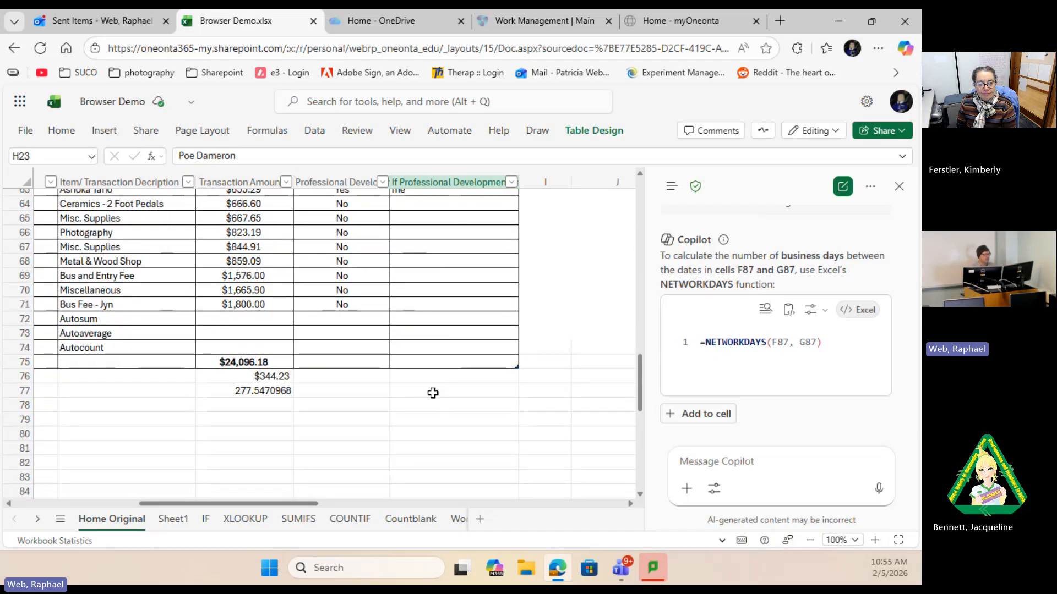
# Step: With cell H77 selected, start a new Copilot chat and write "I need the total of all transactions made by" plus the full name in H23
pyautogui.click(432, 392)
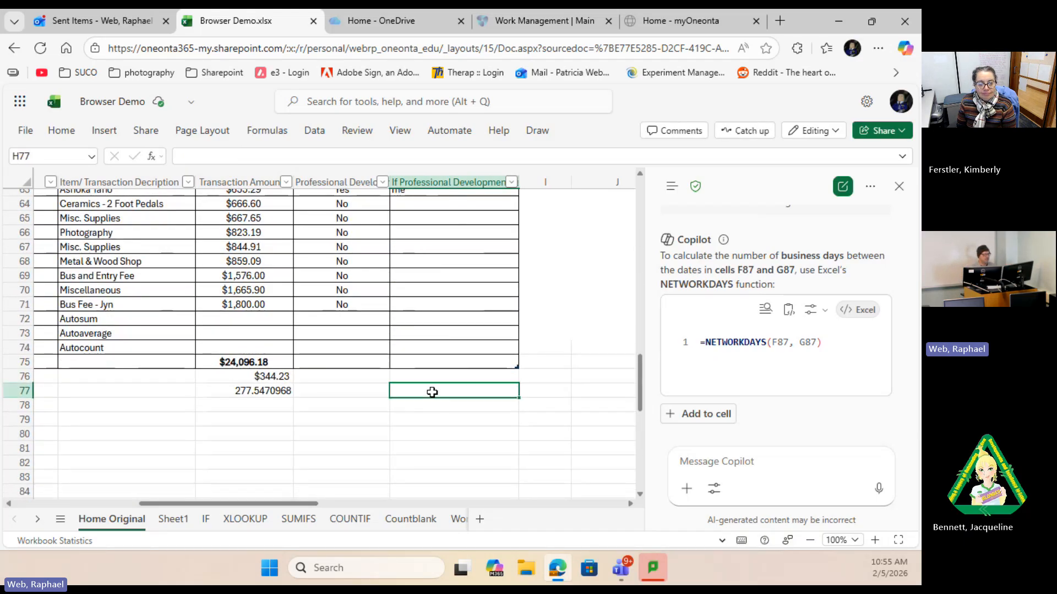
pyautogui.click(843, 187)
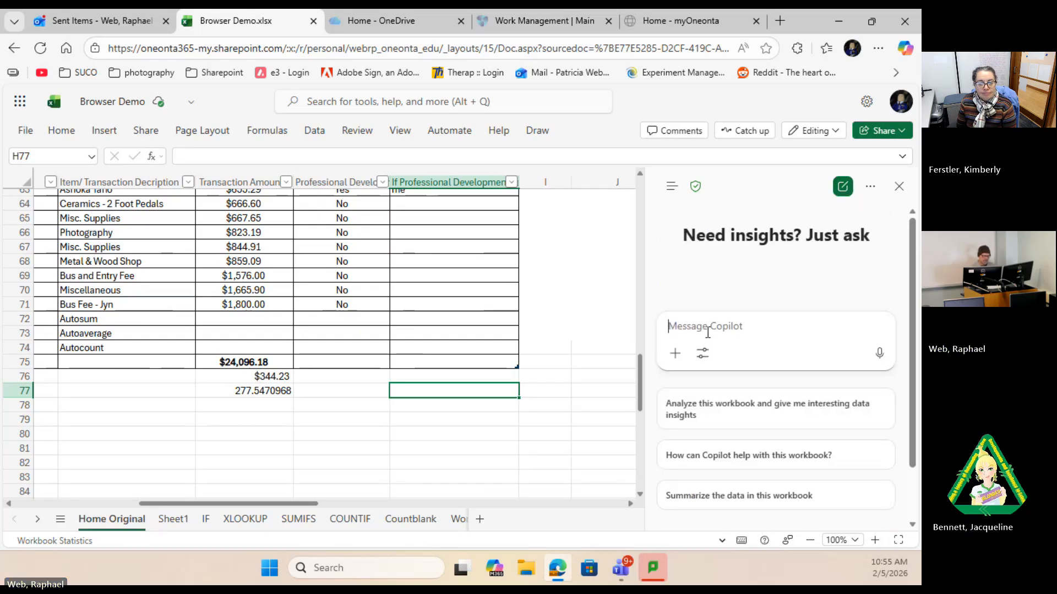
pyautogui.write('I need the total')
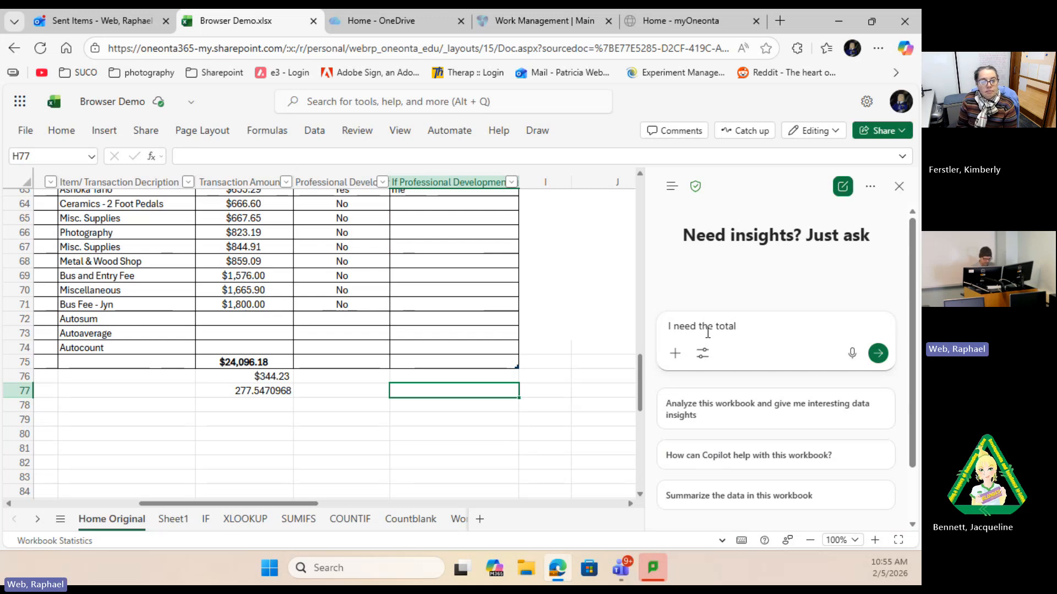
pyautogui.write(' of all transa')
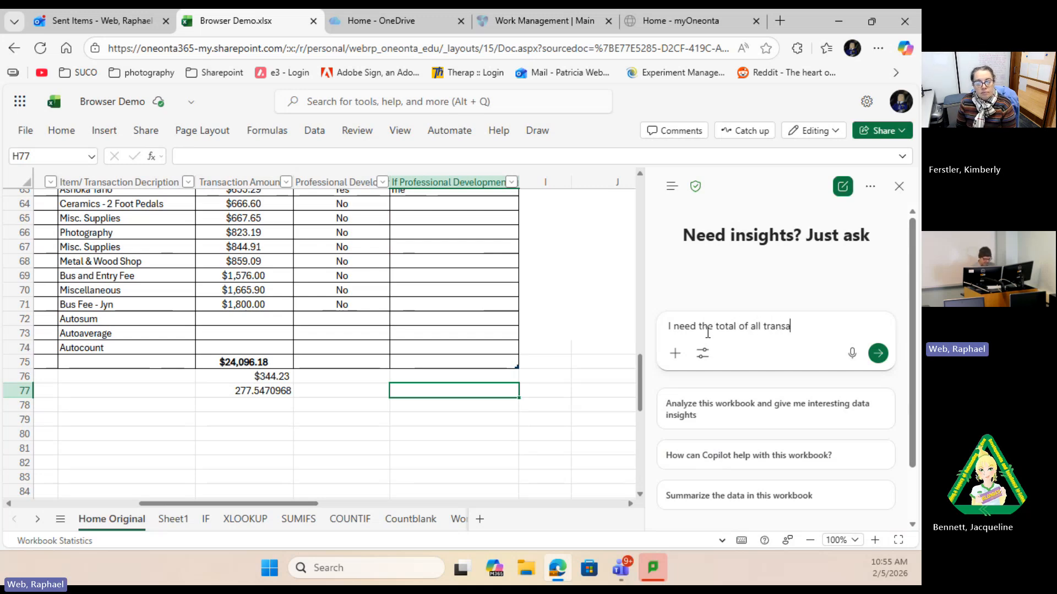
pyautogui.write('ctions made b')
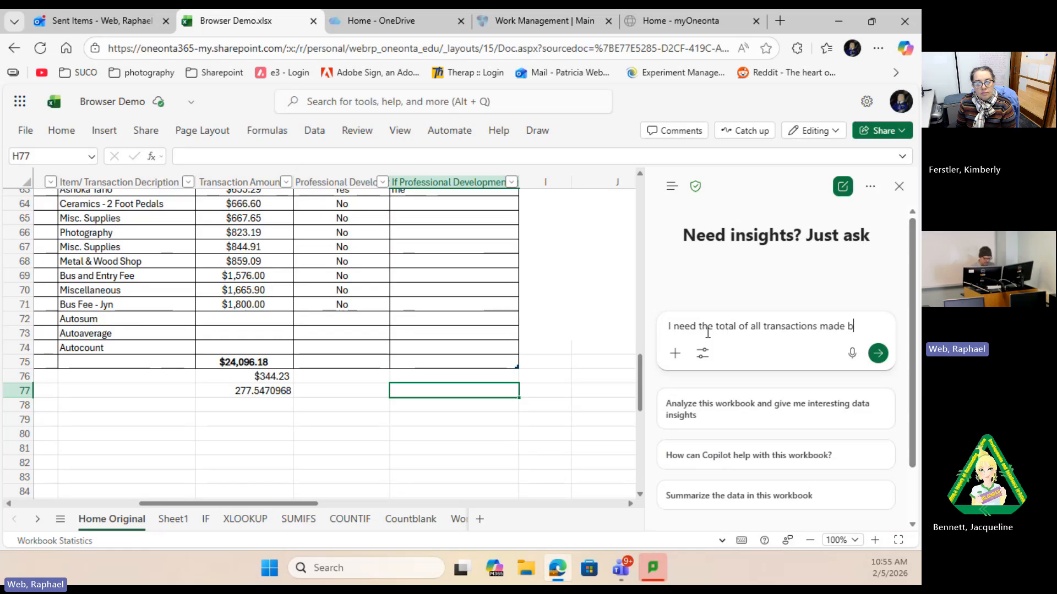
pyautogui.write('y Poe Da')
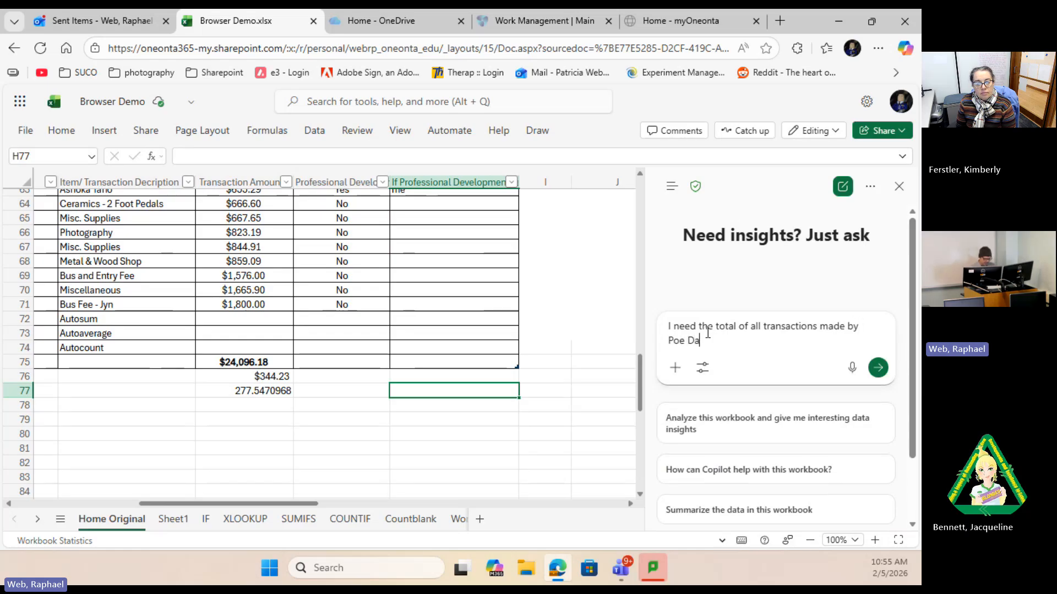
pyautogui.write('meron')
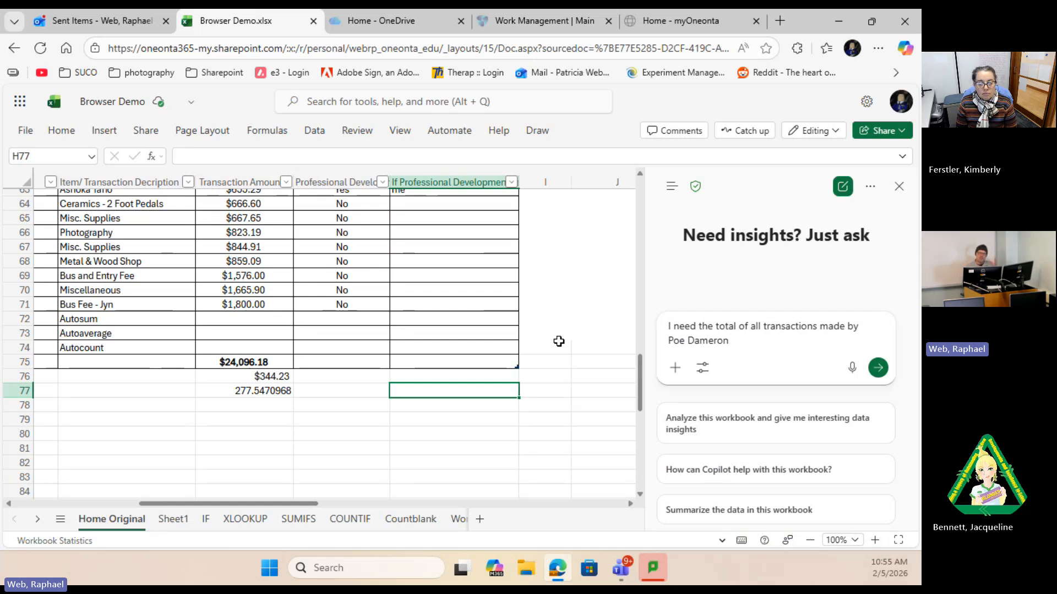
# Step: Send the transaction-total prompt and compare the amounts in Copilot's answer with the rows in the sheet
pyautogui.click(878, 368)
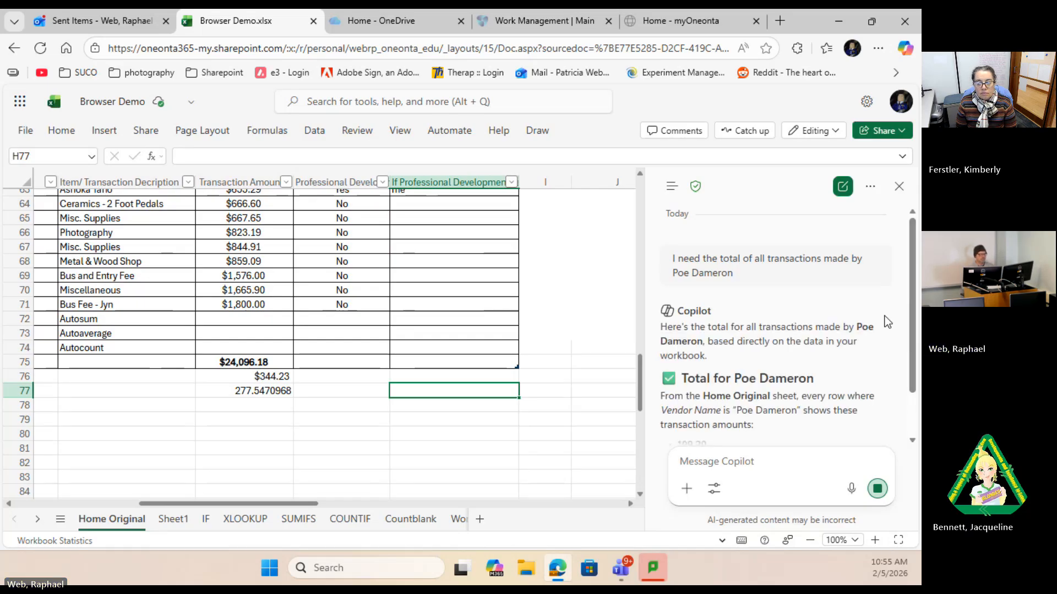
pyautogui.scroll(-4, 845, 371)
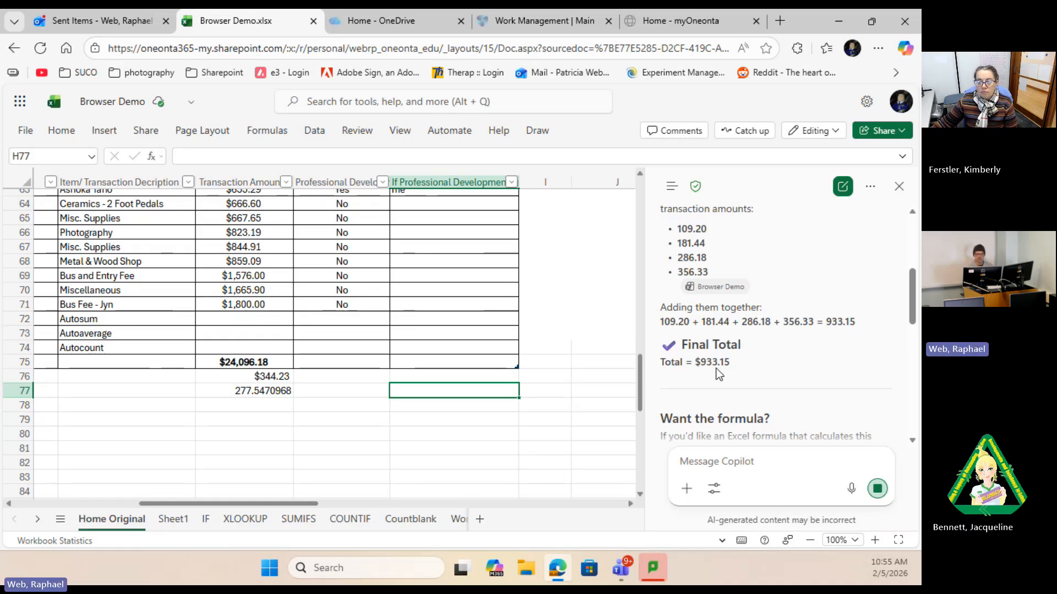
pyautogui.scroll(10, 586, 339)
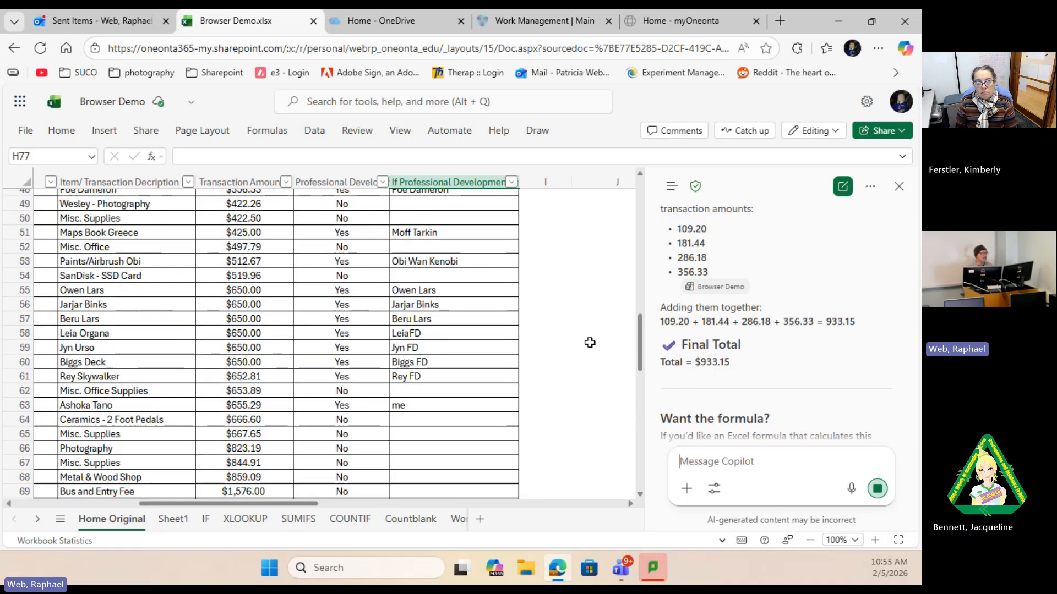
pyautogui.scroll(-3, 431, 436)
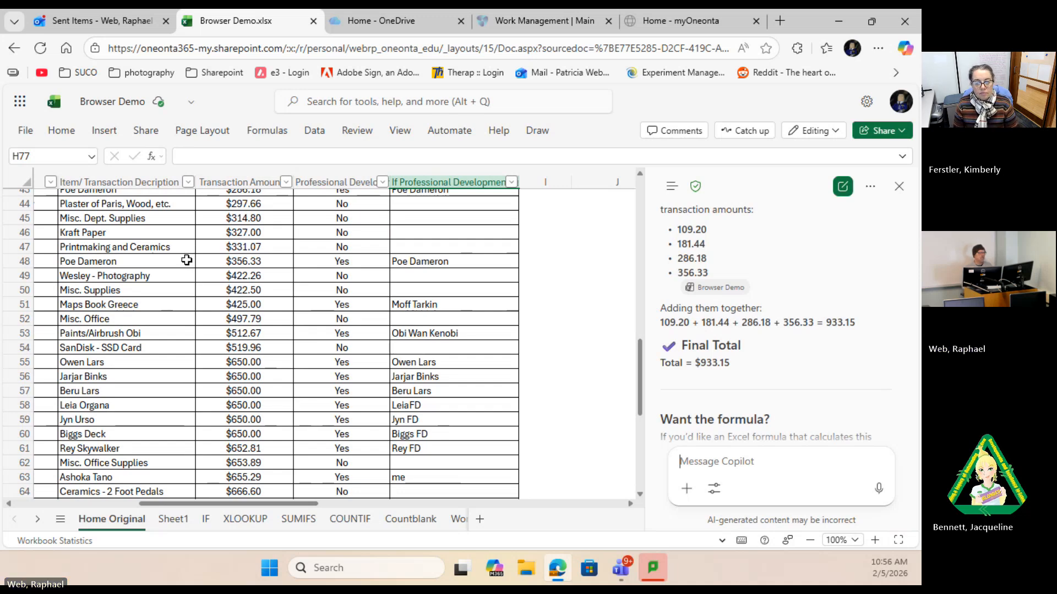
pyautogui.scroll(-3, 231, 325)
pyautogui.scroll(-3, 232, 325)
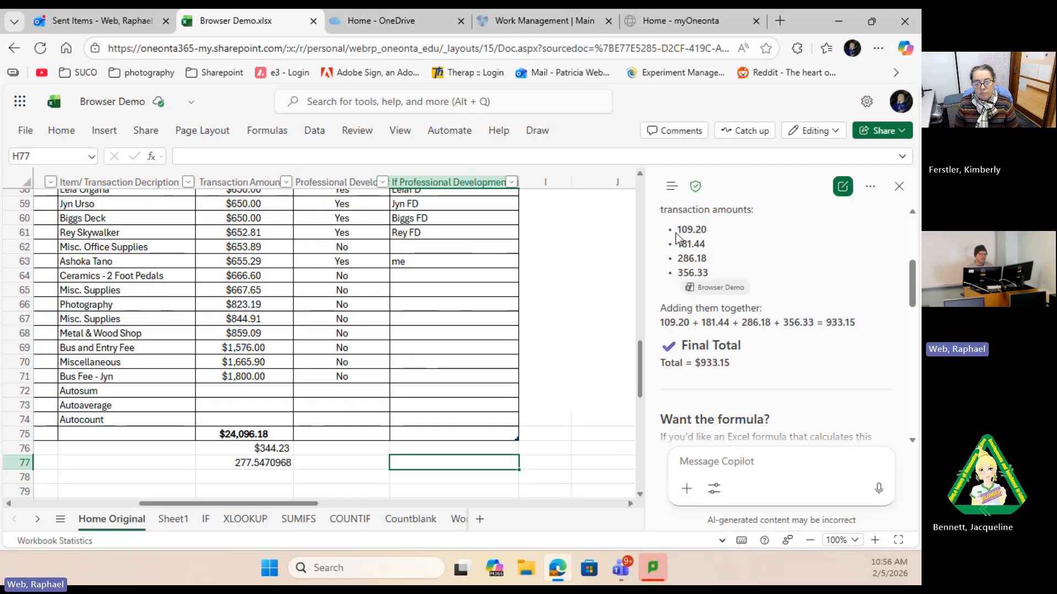
# Step: Insert Copilot's suggested SUMIF formula, with criteria range D:D and sum range F:F, into cell H77 and review Copilot's answer again
pyautogui.scroll(-4, 716, 360)
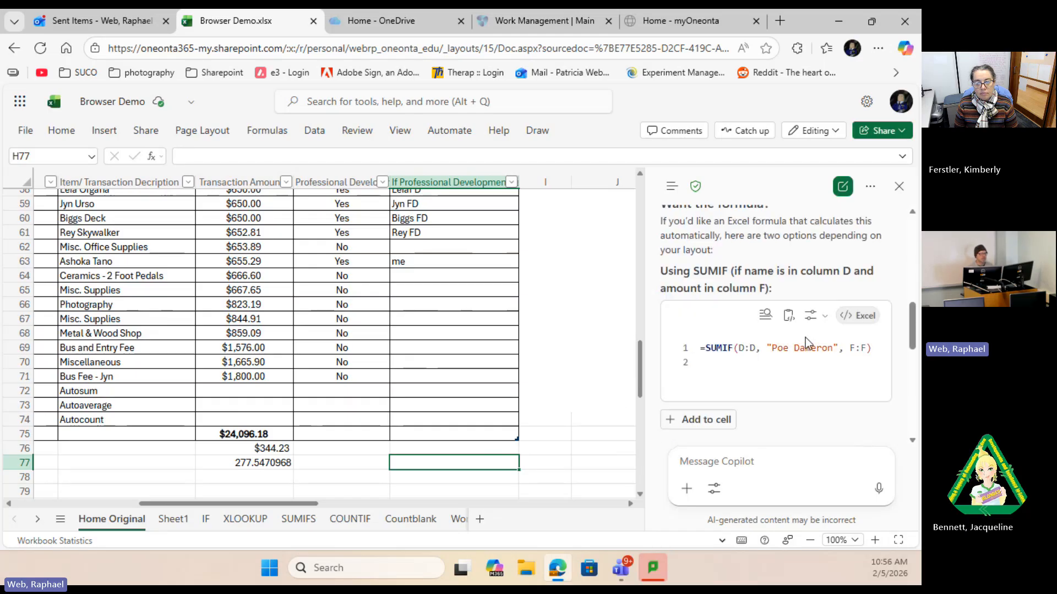
pyautogui.scroll(-2, 805, 338)
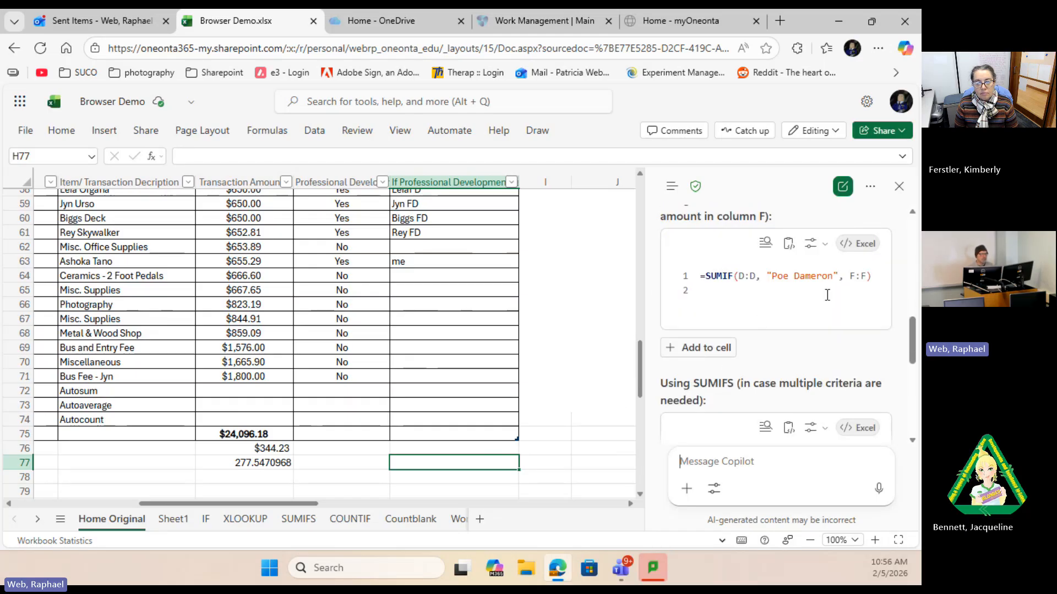
pyautogui.click(698, 347)
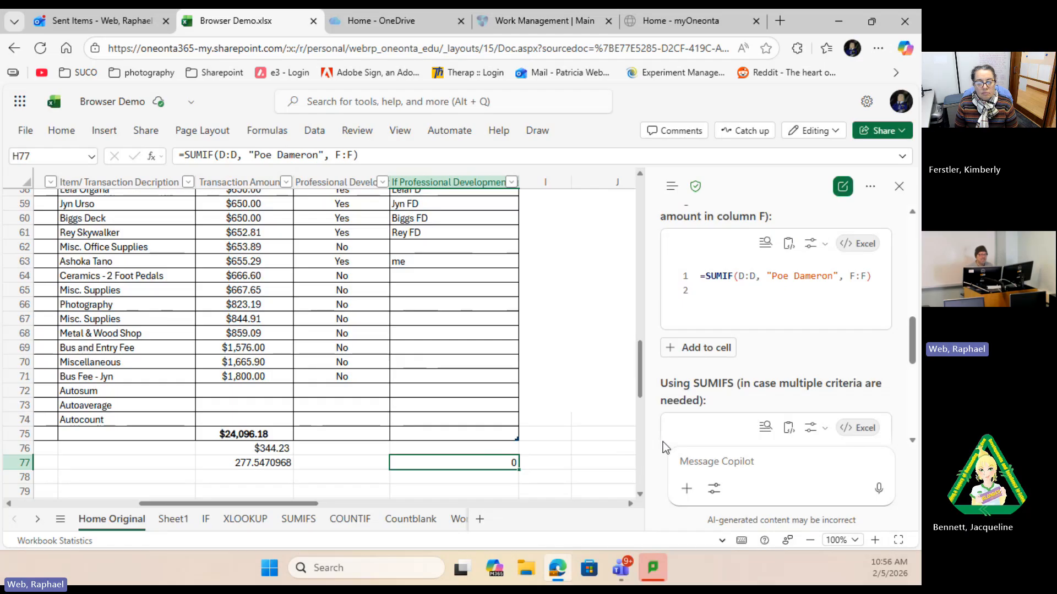
pyautogui.scroll(3, 753, 332)
pyautogui.scroll(3, 702, 259)
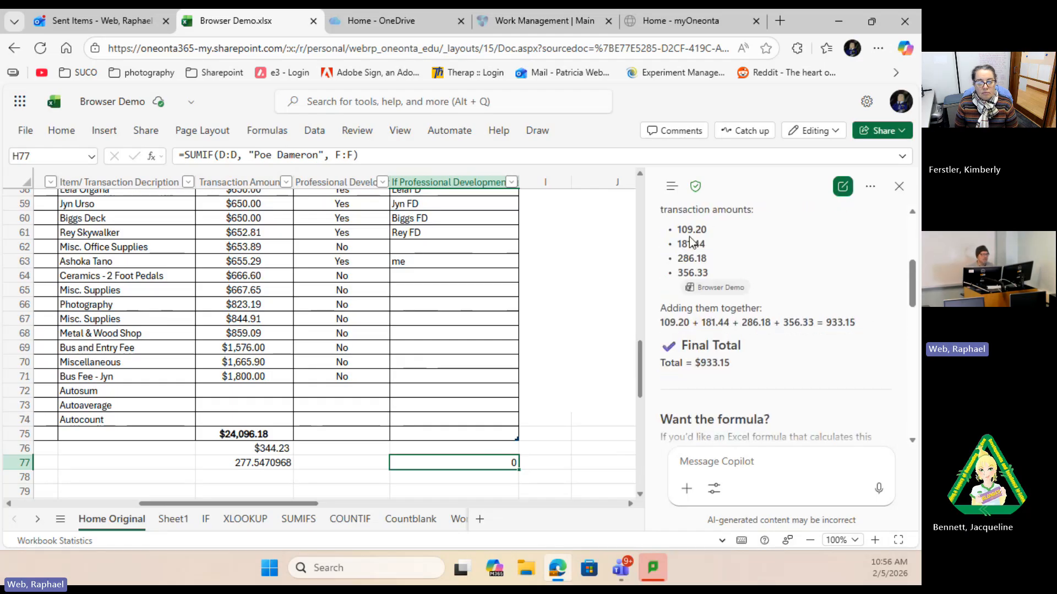
pyautogui.scroll(-3, 697, 243)
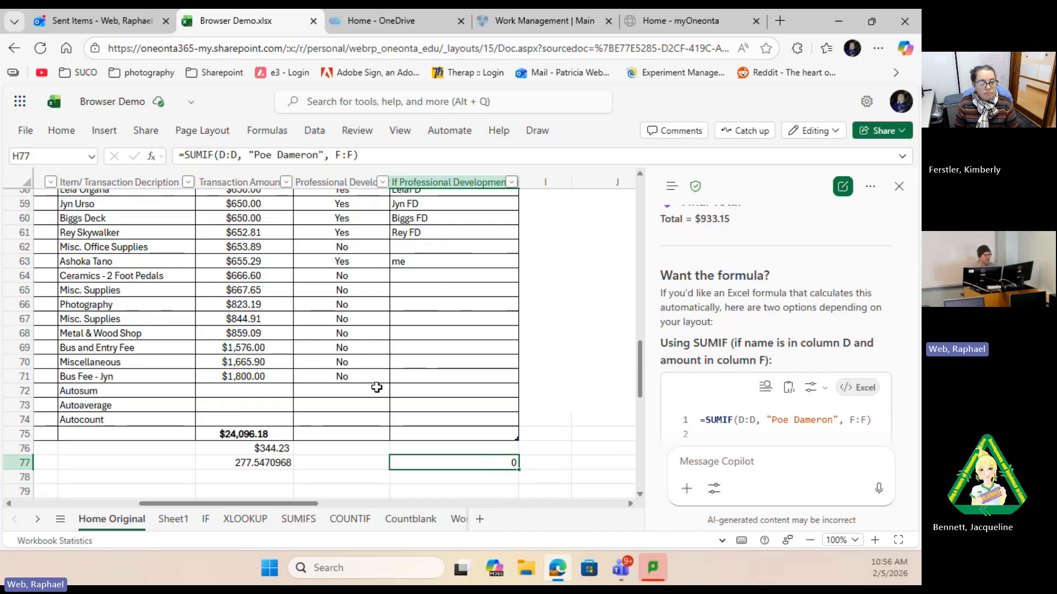
# Step: Switch to the COUNTIF worksheet and select the empty cell D83 below the existing Amazon counts
pyautogui.click(347, 519)
pyautogui.scroll(-15, 424, 496)
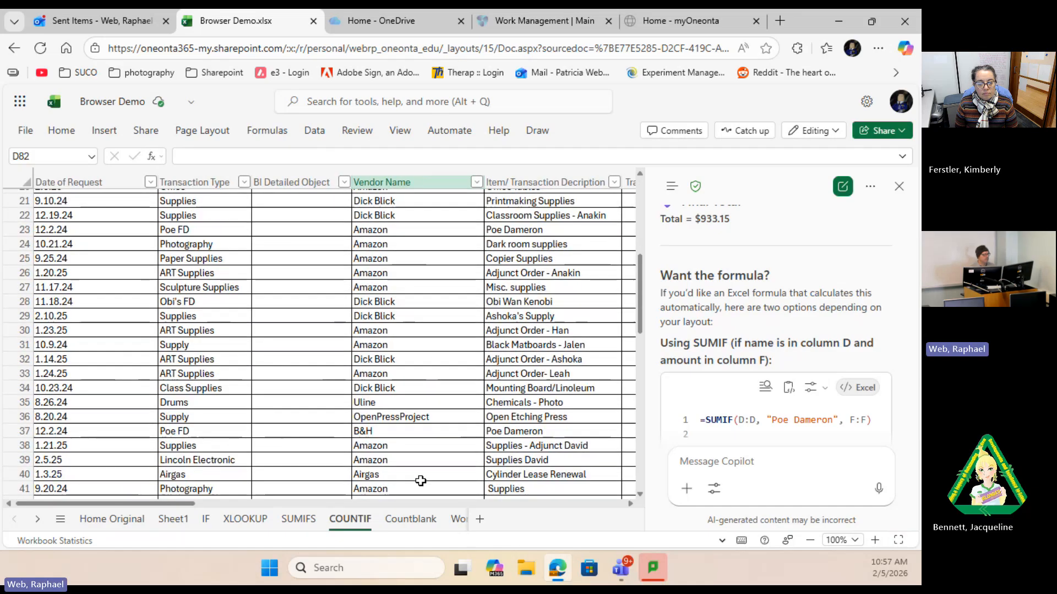
pyautogui.scroll(-8, 428, 472)
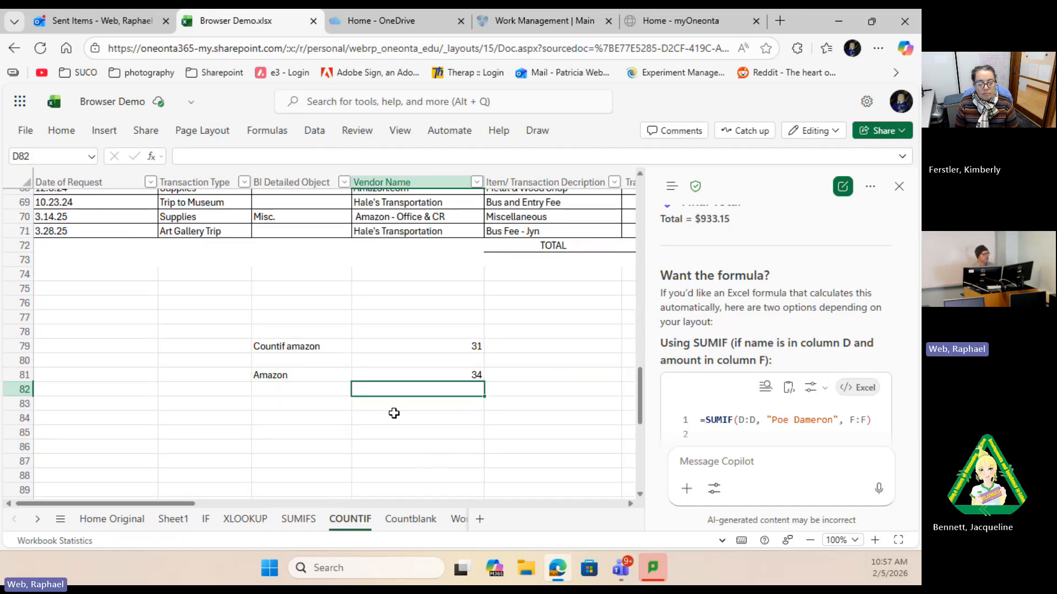
pyautogui.scroll(4, 342, 352)
pyautogui.scroll(-2, 336, 364)
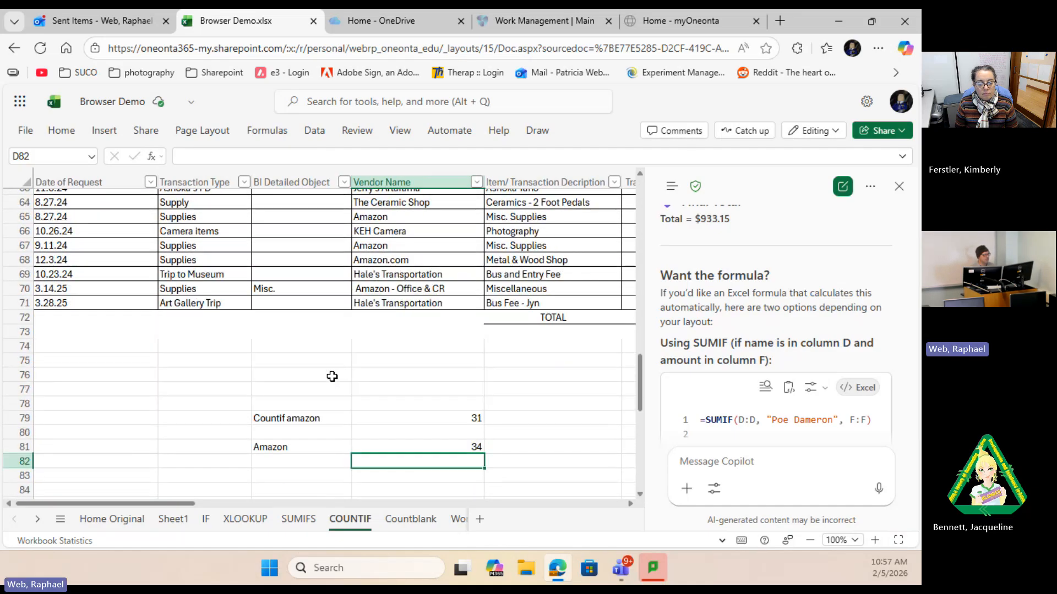
pyautogui.click(405, 475)
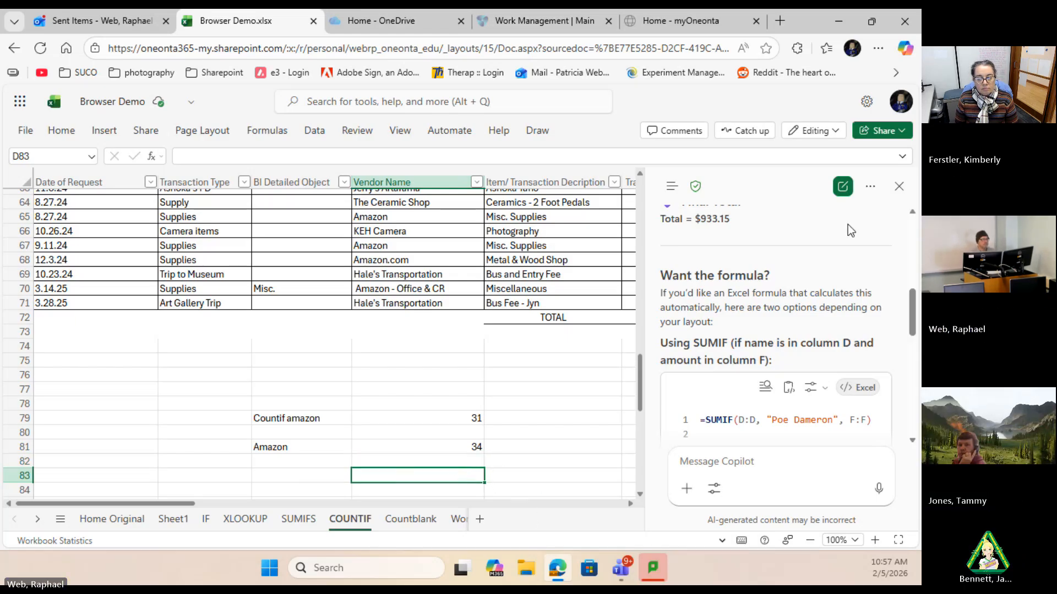
# Step: Start a new Copilot chat and write: "How many transactions were made with Amazon or Amazon.com?"
pyautogui.click(842, 188)
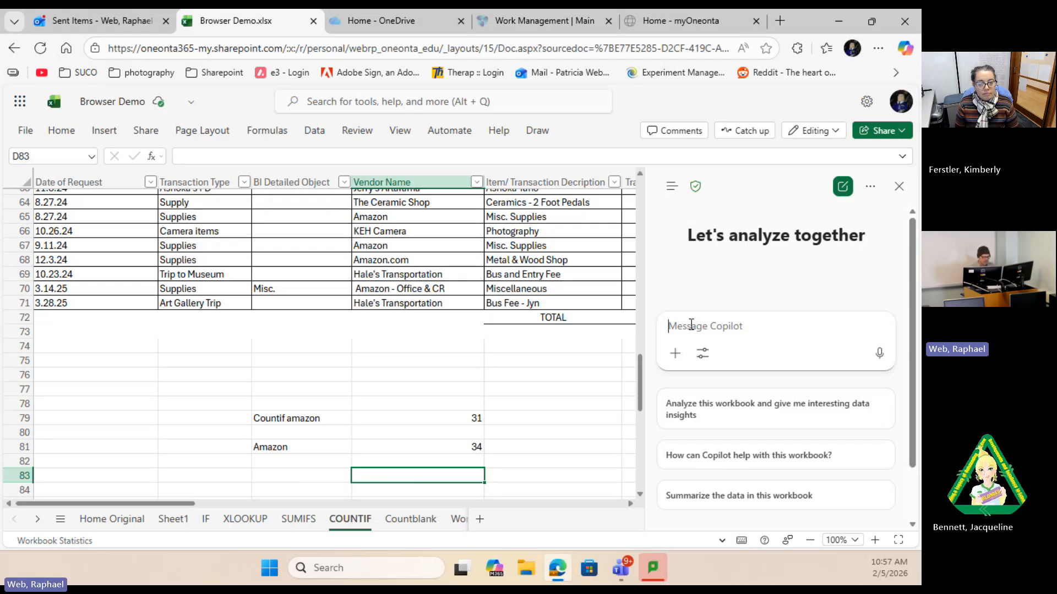
pyautogui.write('H')
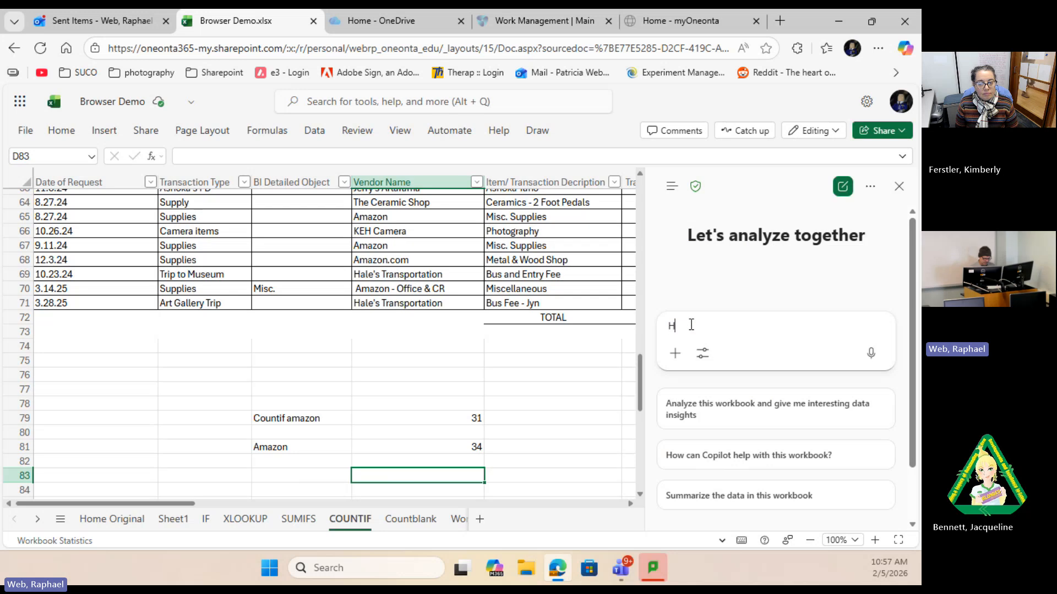
pyautogui.write('ow many trans')
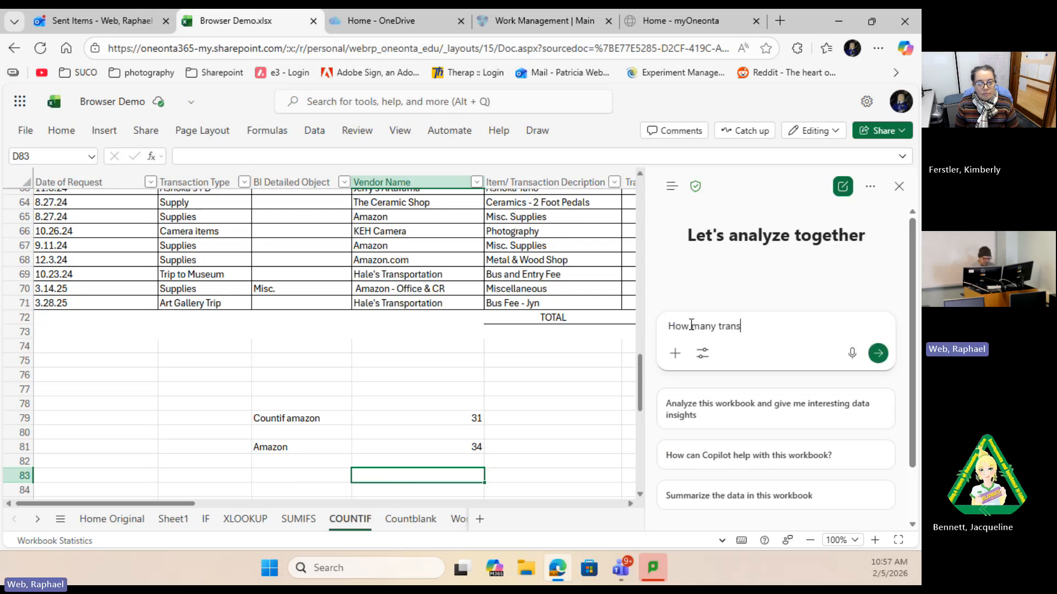
pyautogui.write('actions w')
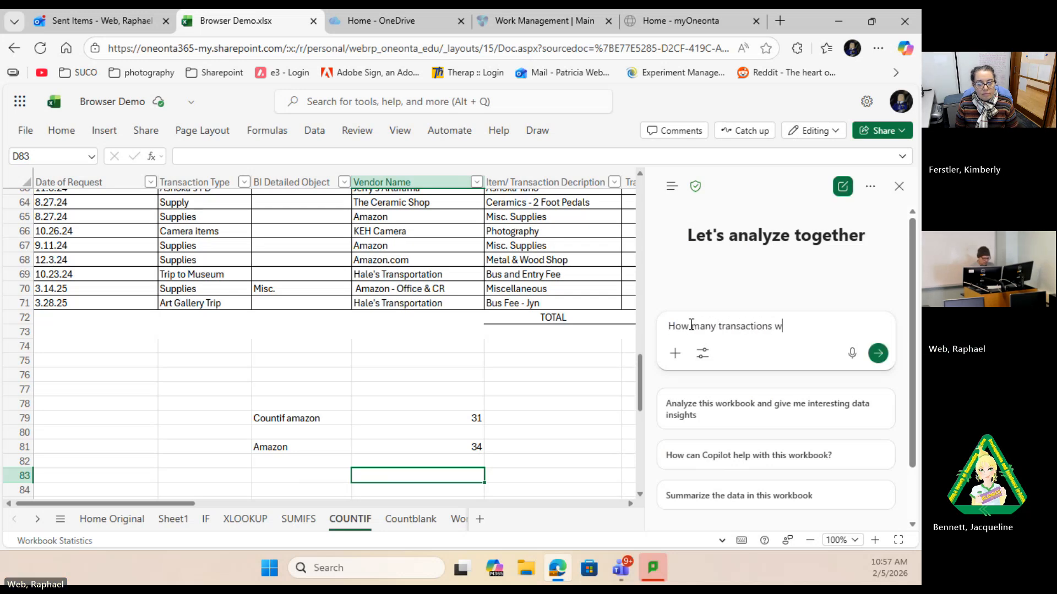
pyautogui.write('ere made wi')
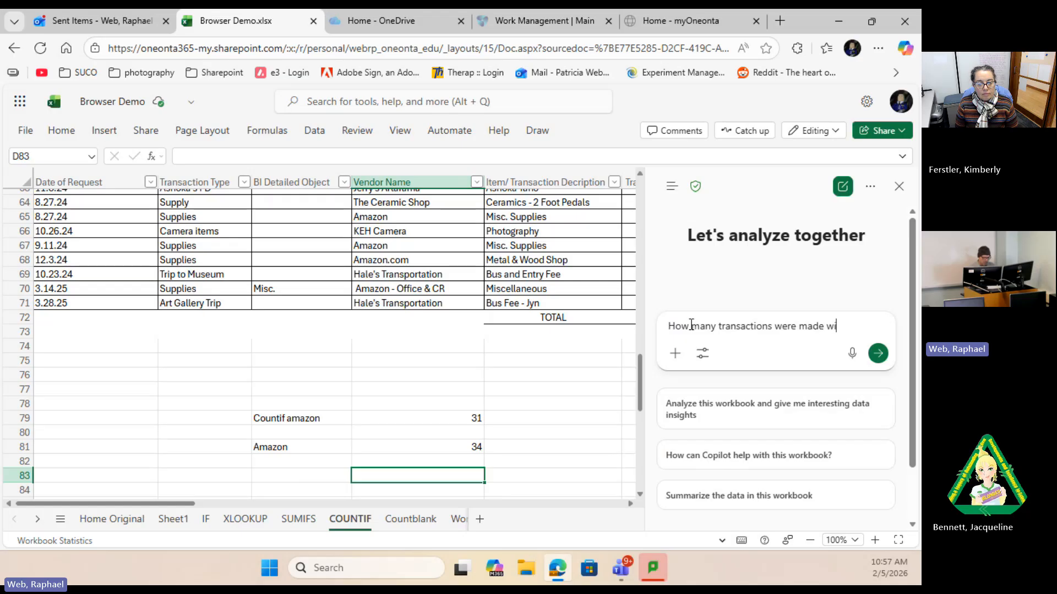
pyautogui.write('th Amazon ')
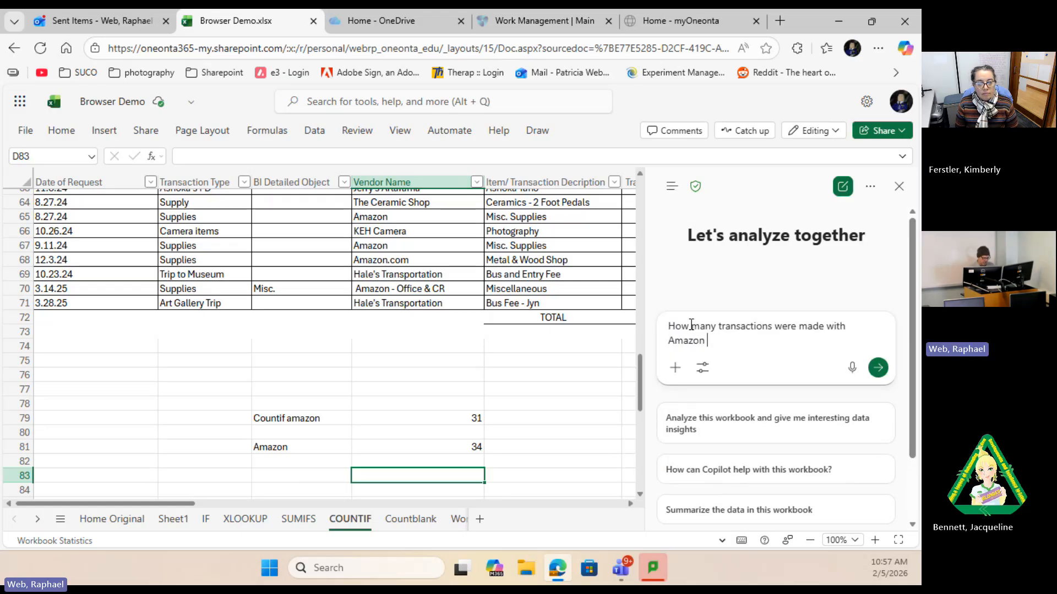
pyautogui.write('or Amazon')
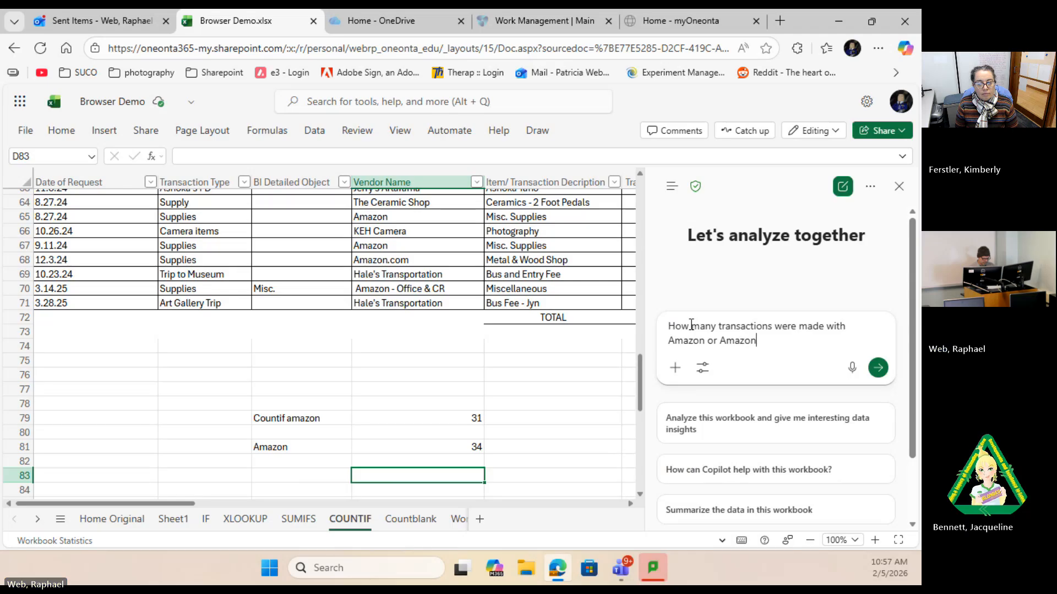
pyautogui.write('.com?')
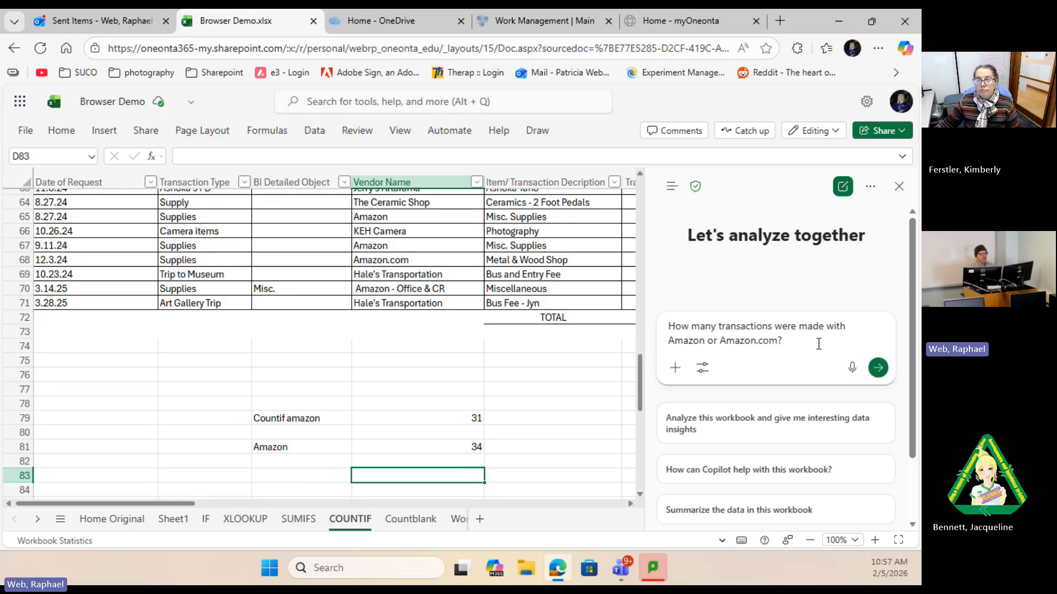
# Step: Send the Amazon prompt, review the answer, and insert Copilot's formula =COUNTIF(D:D,"Amazon") + COUNTIF(D:D,"Amazon.com") into cell D83
pyautogui.click(878, 367)
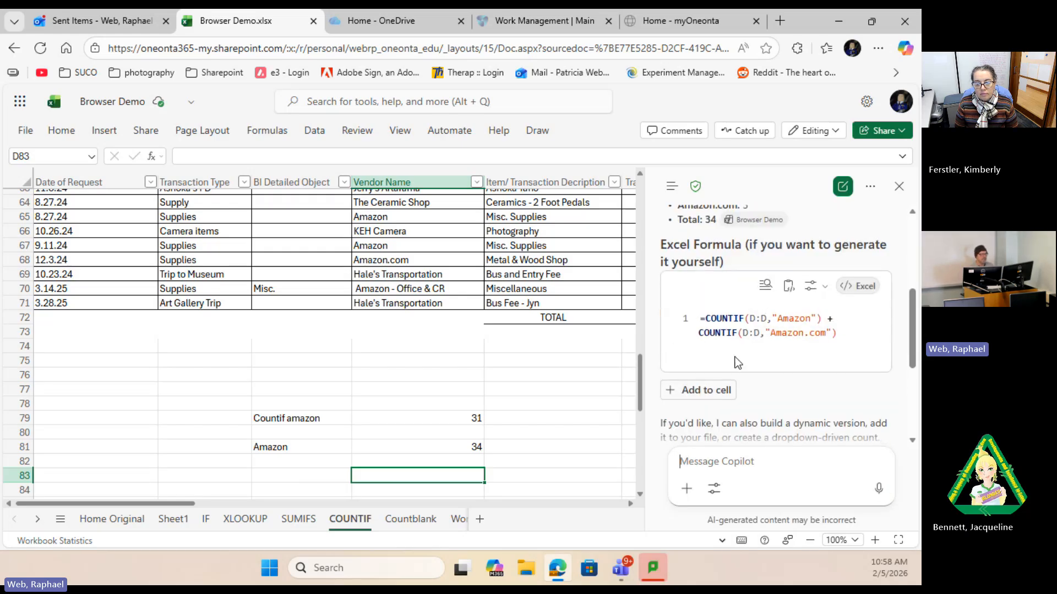
pyautogui.scroll(3, 716, 368)
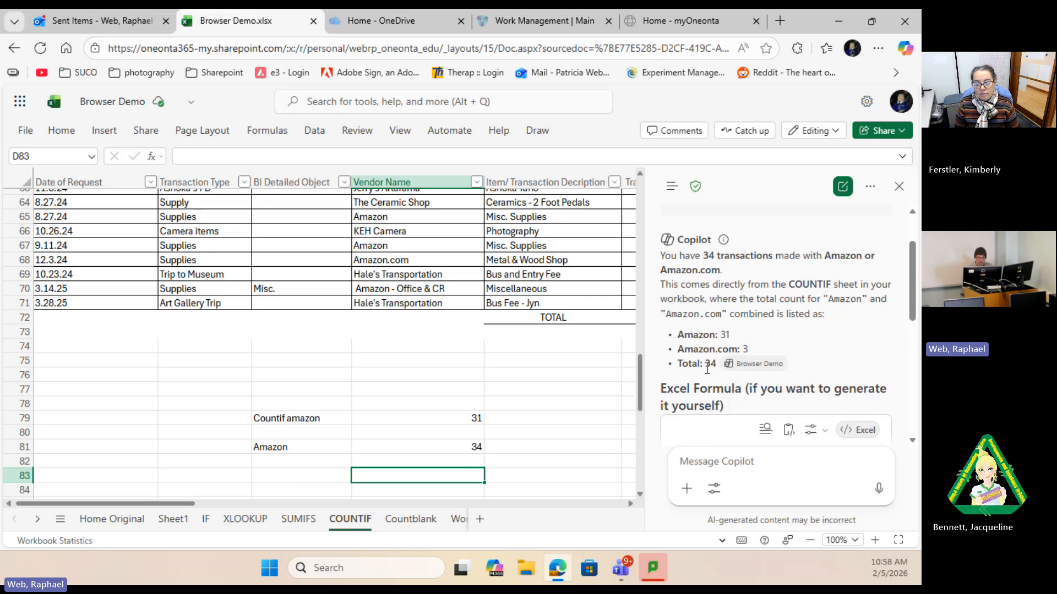
pyautogui.scroll(-2, 707, 363)
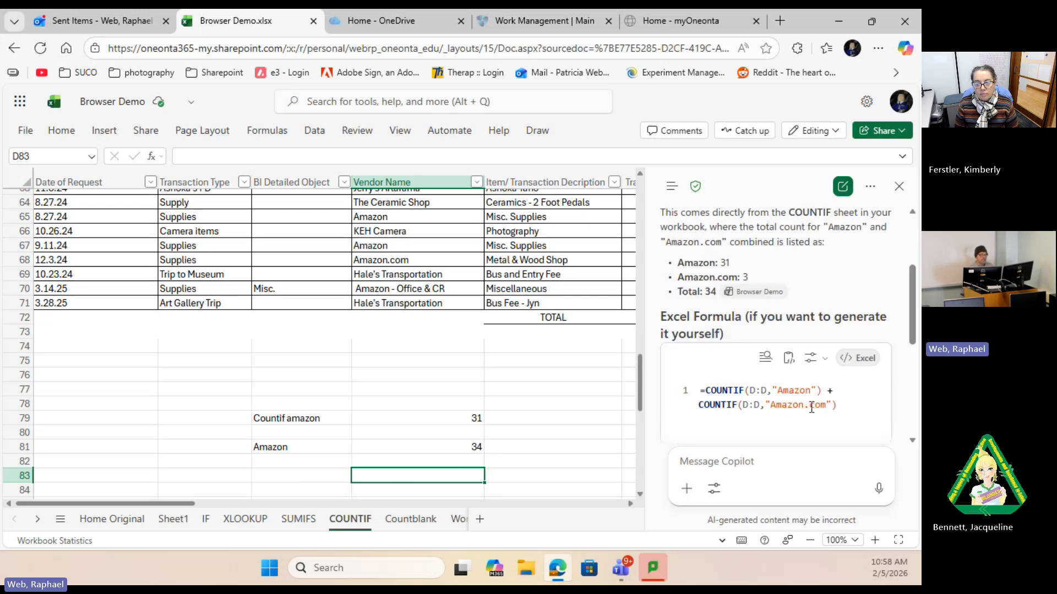
pyautogui.scroll(-3, 784, 392)
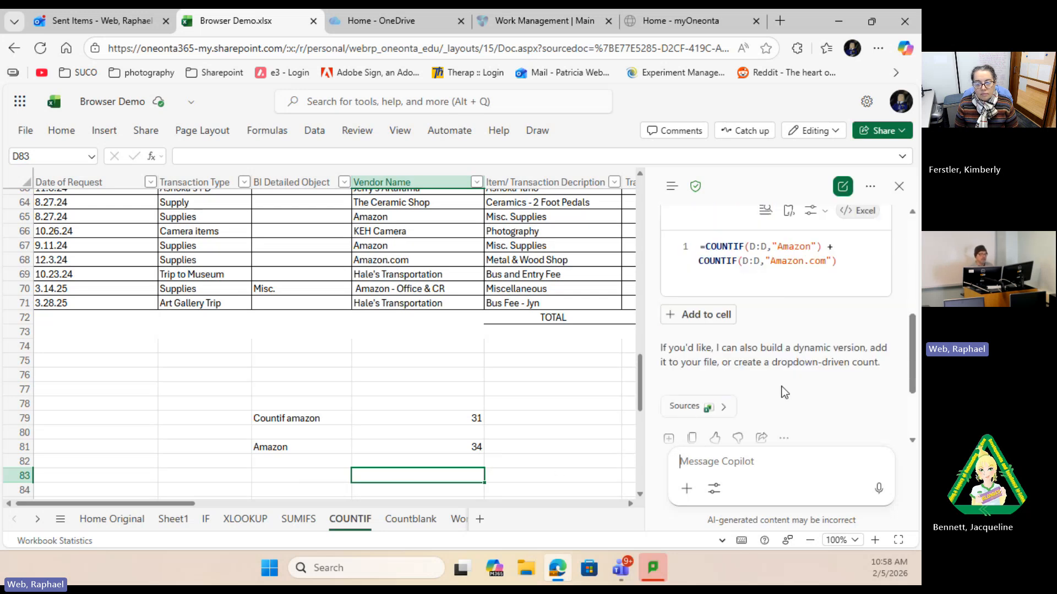
pyautogui.click(701, 316)
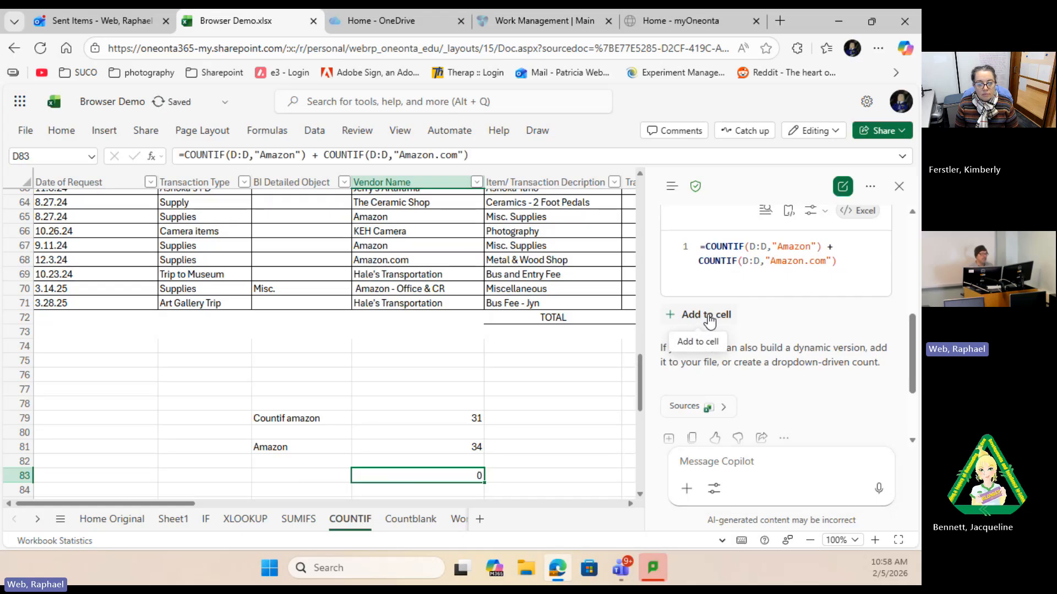